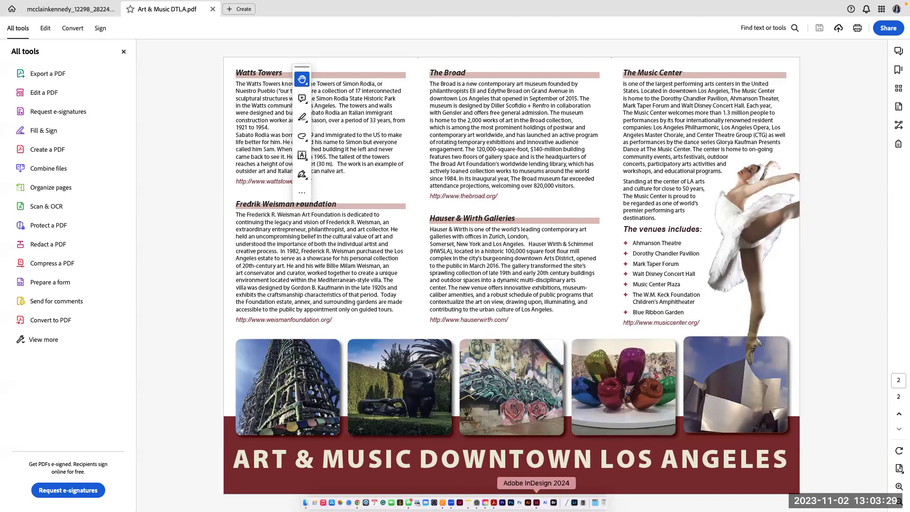
Step: Switch to Adobe InDesign 2024 and enlarge its window to fill the screen
{"action": "left_click", "coordinate": [536, 503]}
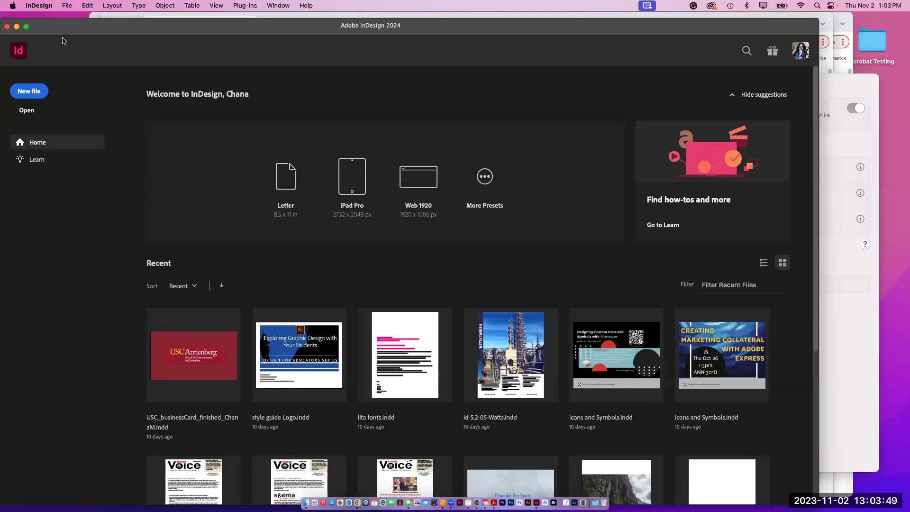
{"action": "left_click", "coordinate": [26, 27]}
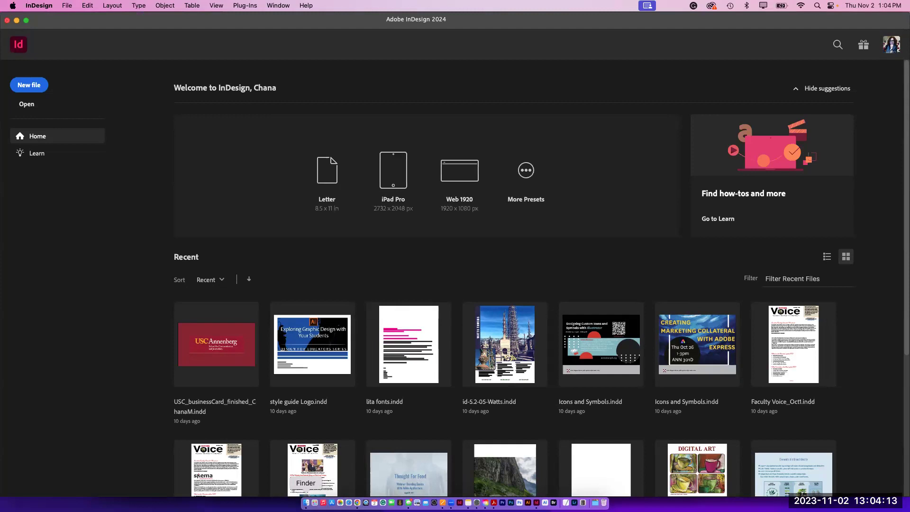
Step: Switch to Finder, go up to the 7. 3 Fold Brochure folder and enlarge the window across the screen
{"action": "left_click", "coordinate": [305, 502]}
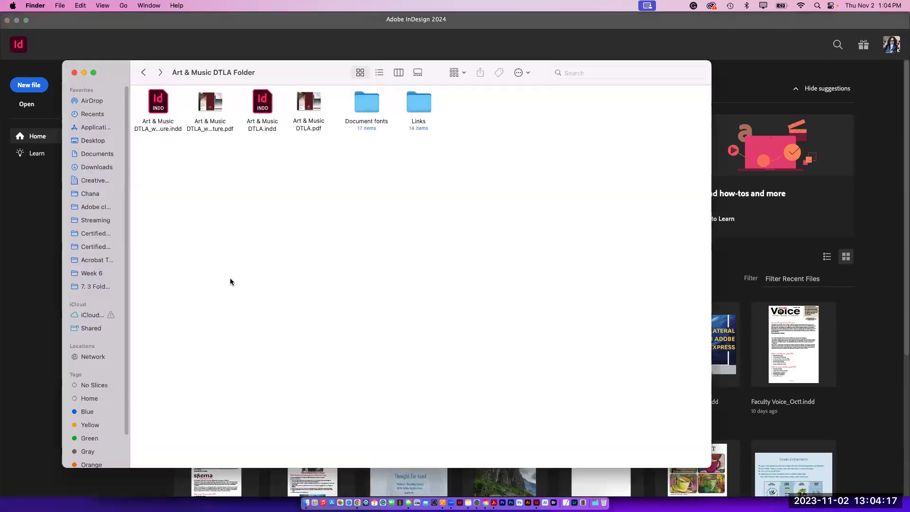
{"action": "left_click", "coordinate": [143, 72]}
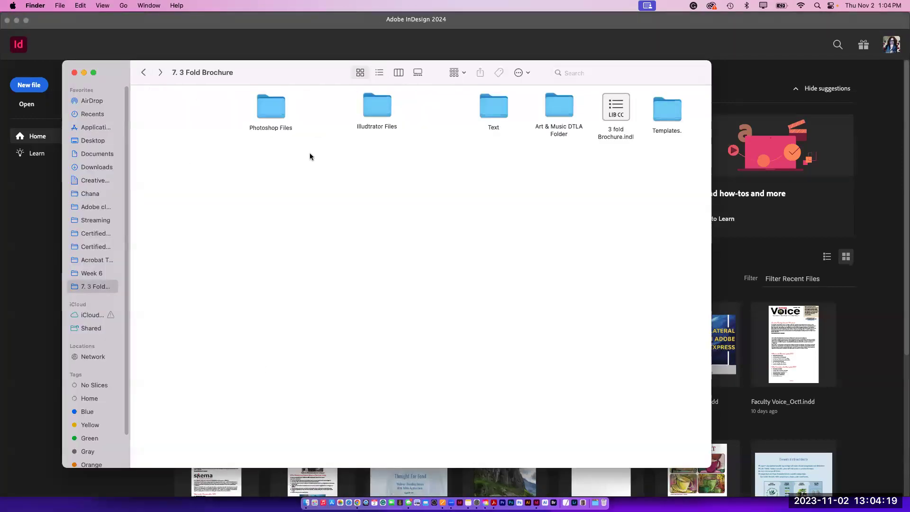
{"action": "left_click_drag", "start_coordinate": [314, 63], "coordinate": [283, 43]}
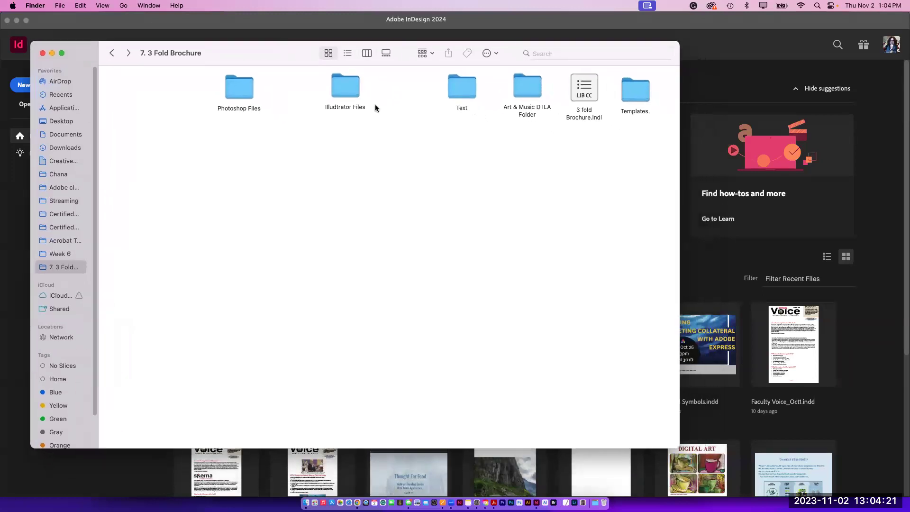
{"action": "left_click_drag", "start_coordinate": [678, 448], "coordinate": [888, 496]}
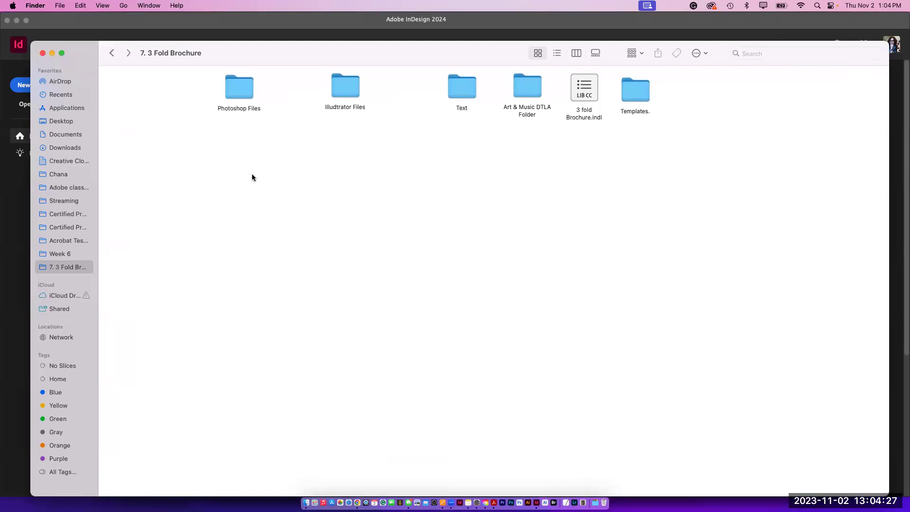
Step: Open the Photoshop Files folder and show the file info of Disney Music Hall.psd beside the folder window
{"action": "double_click", "coordinate": [239, 90]}
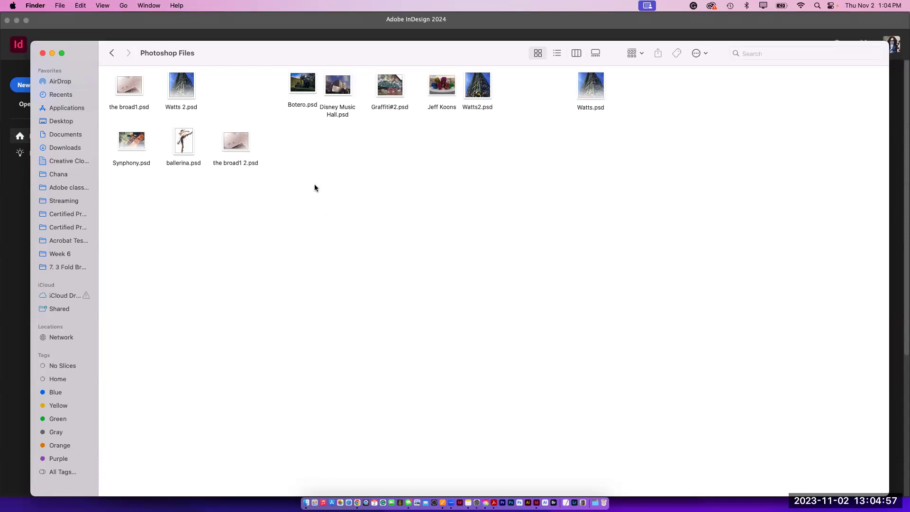
{"action": "left_click", "coordinate": [340, 93]}
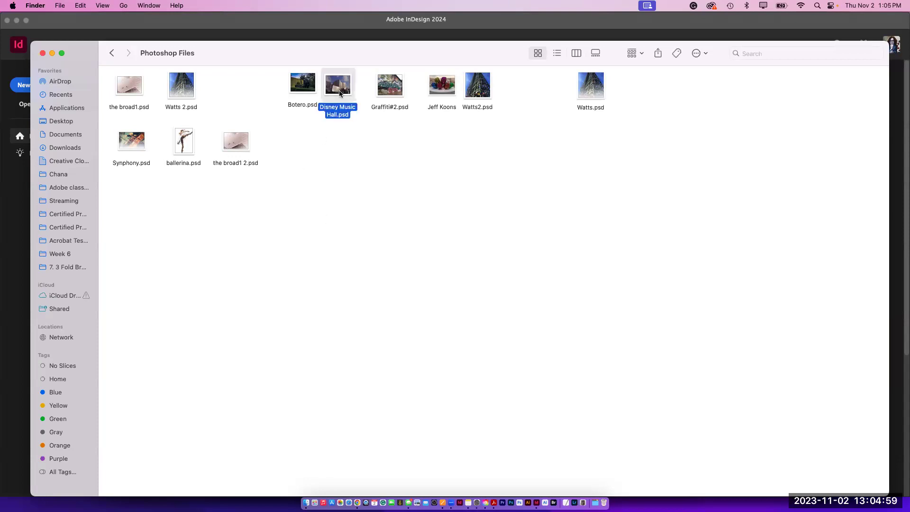
{"action": "key", "text": "super+i"}
{"action": "left_click", "coordinate": [265, 120]}
{"action": "left_click_drag", "start_coordinate": [76, 188], "coordinate": [266, 126]}
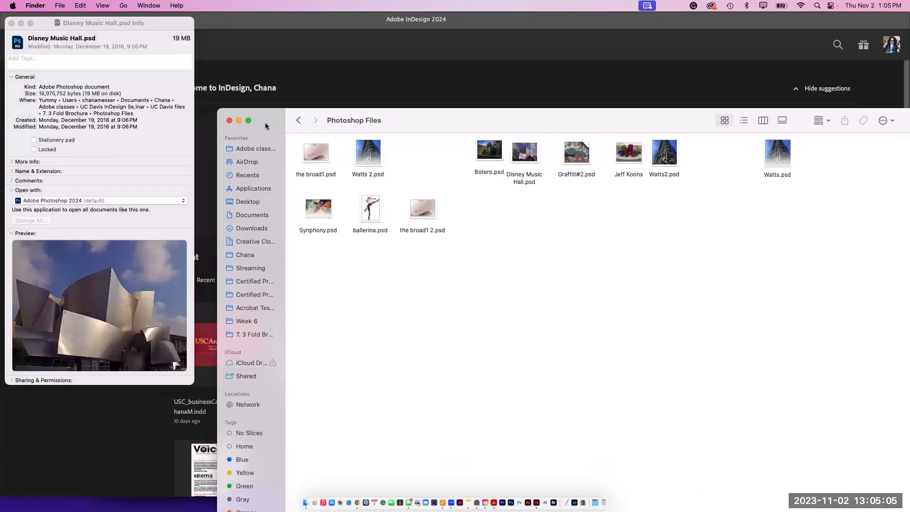
{"action": "left_click", "coordinate": [129, 209]}
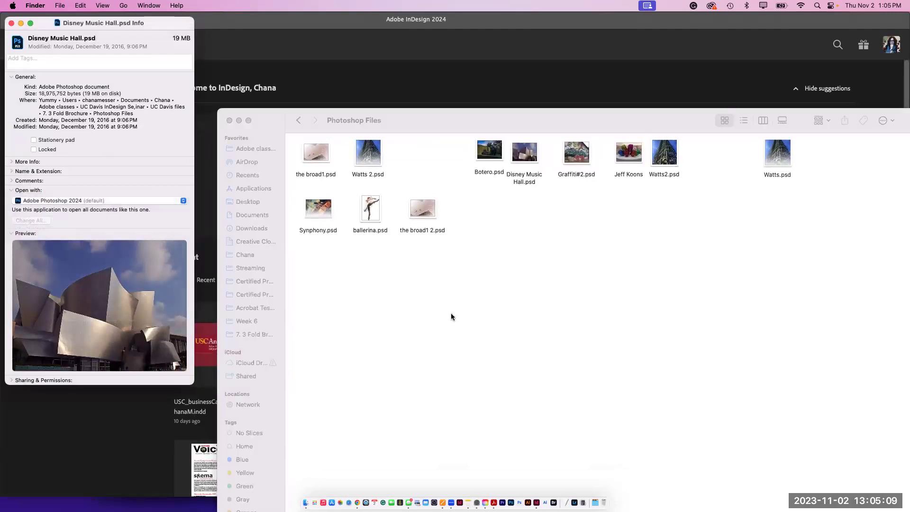
{"action": "left_click", "coordinate": [451, 316]}
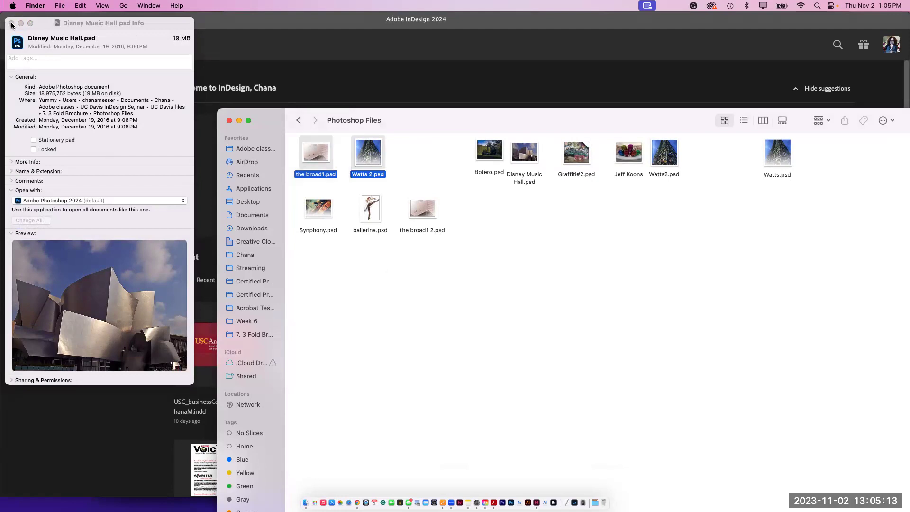
{"action": "left_click", "coordinate": [408, 307]}
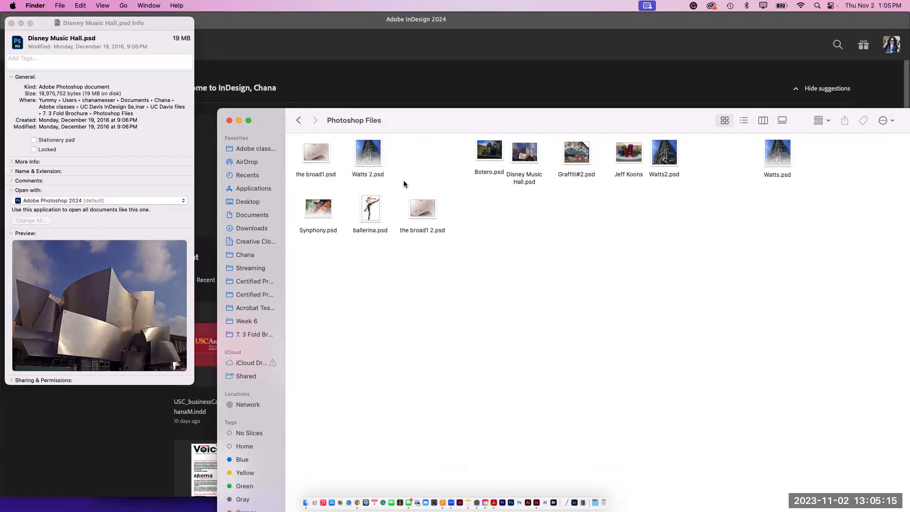
Step: In the Illudtrator Files folder, preview Illustrator Logo.ai and the second page of the PDF containing the logo and its explanation
{"action": "left_click", "coordinate": [298, 121]}
{"action": "double_click", "coordinate": [538, 157]}
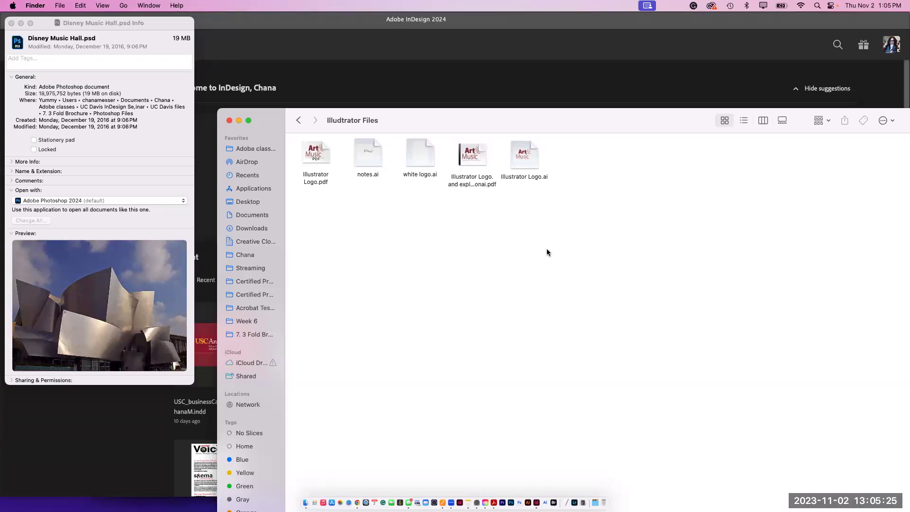
{"action": "left_click", "coordinate": [524, 158]}
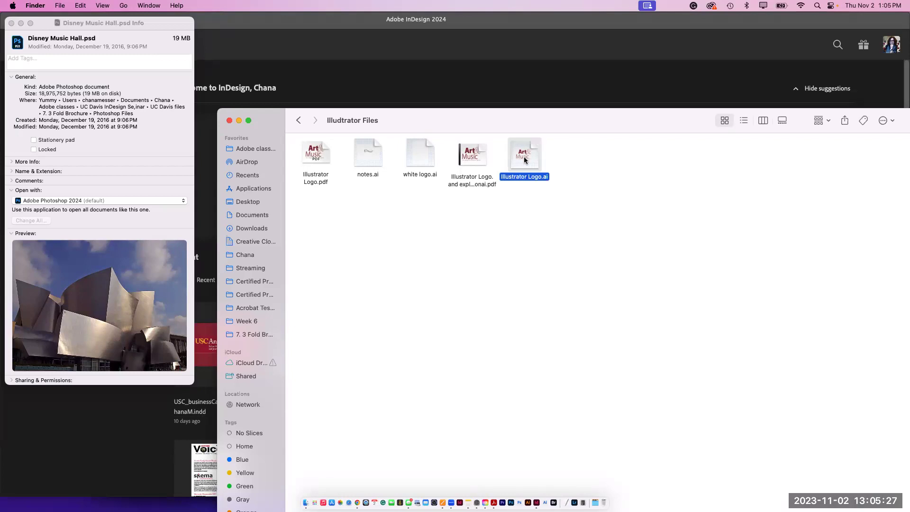
{"action": "key", "text": "space"}
{"action": "key", "text": "space"}
{"action": "left_click", "coordinate": [473, 156]}
{"action": "key", "text": "space"}
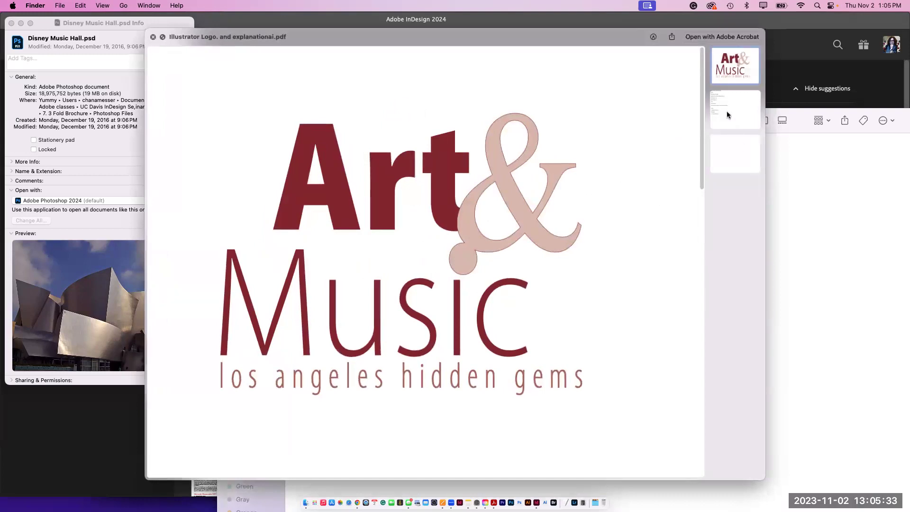
{"action": "left_click", "coordinate": [727, 111]}
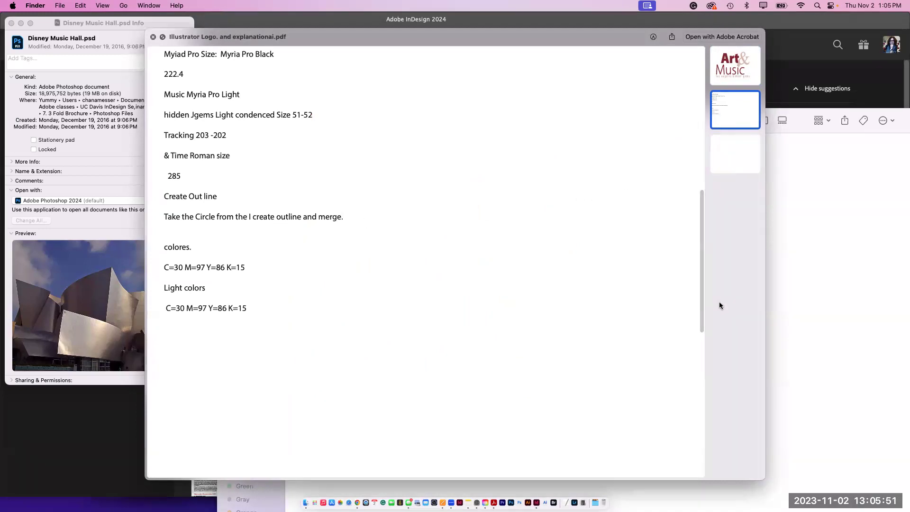
{"action": "key", "text": "space"}
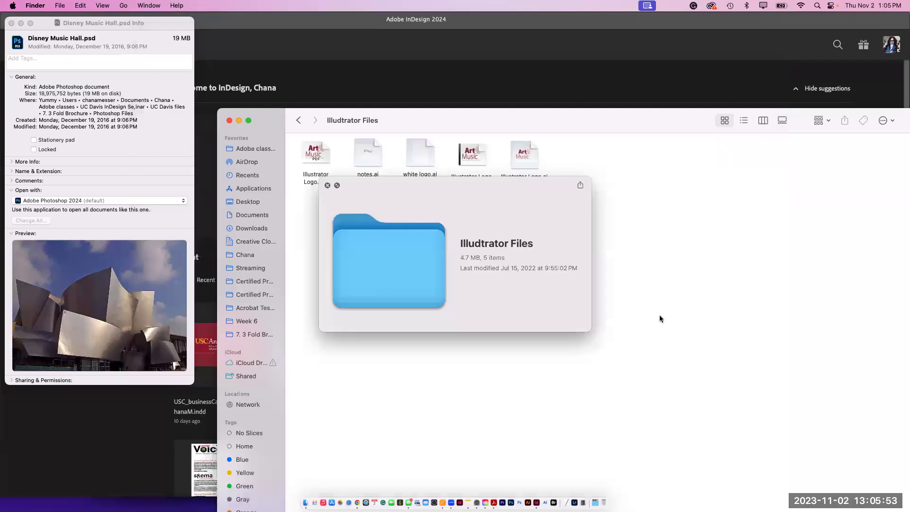
Step: Close the folder preview, open the Templates. folder of the brochure project and select 3 Fold_Sketch.indt
{"action": "left_click", "coordinate": [299, 121]}
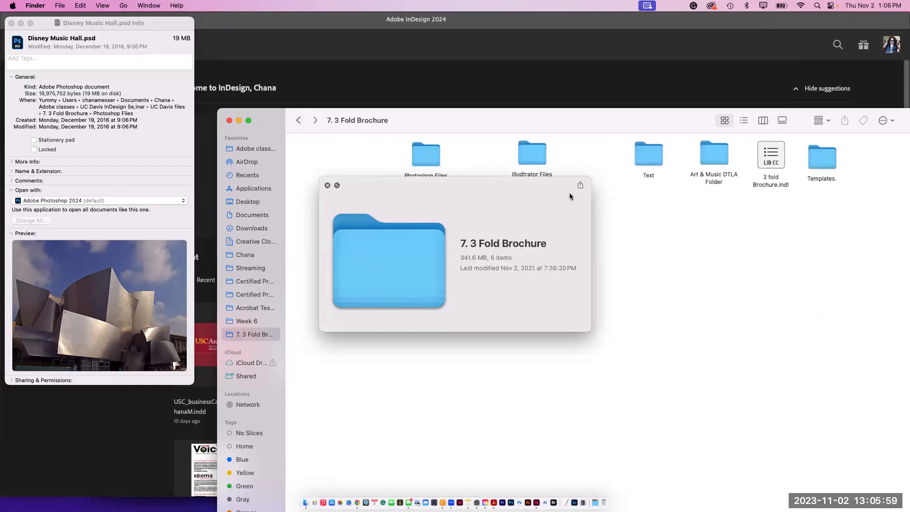
{"action": "left_click", "coordinate": [328, 187]}
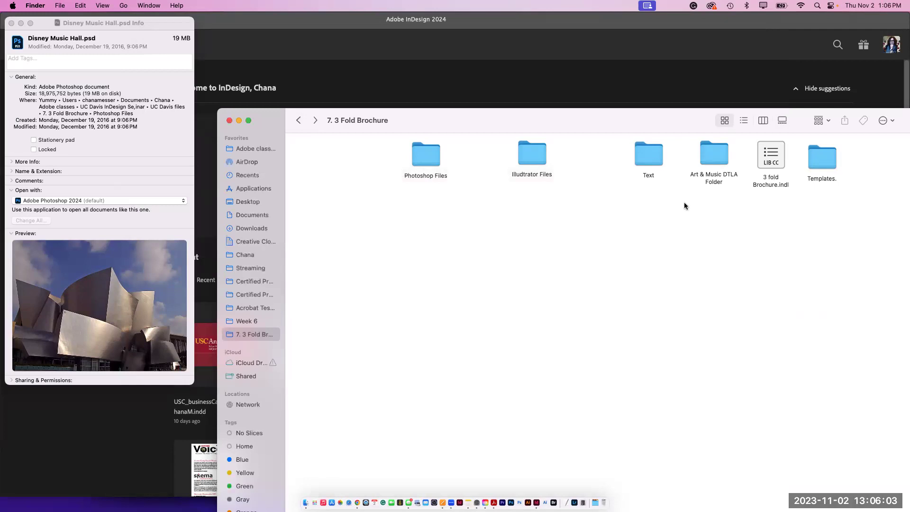
{"action": "double_click", "coordinate": [825, 161]}
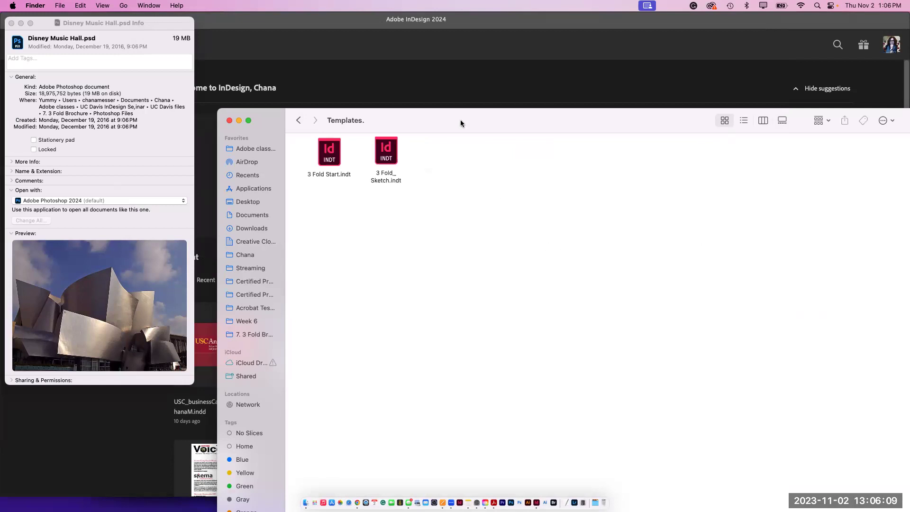
{"action": "left_click_drag", "start_coordinate": [457, 119], "coordinate": [280, 56]}
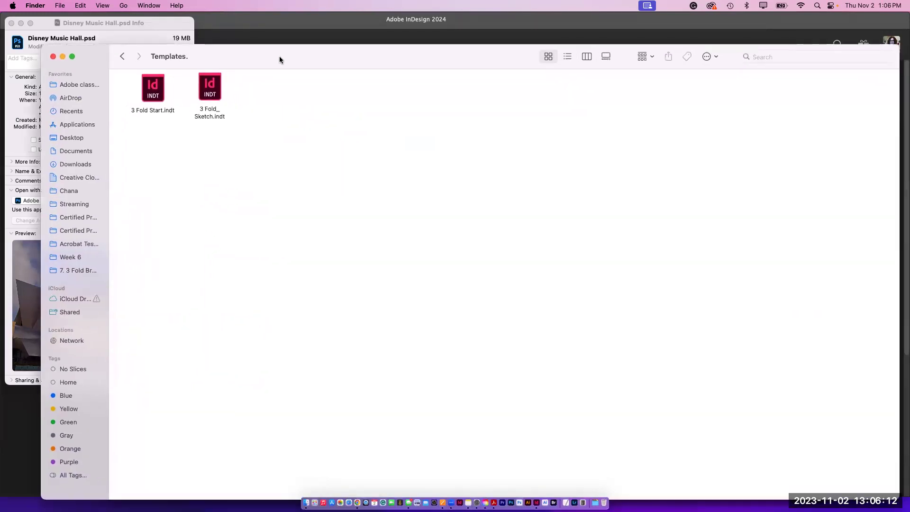
{"action": "left_click", "coordinate": [209, 99]}
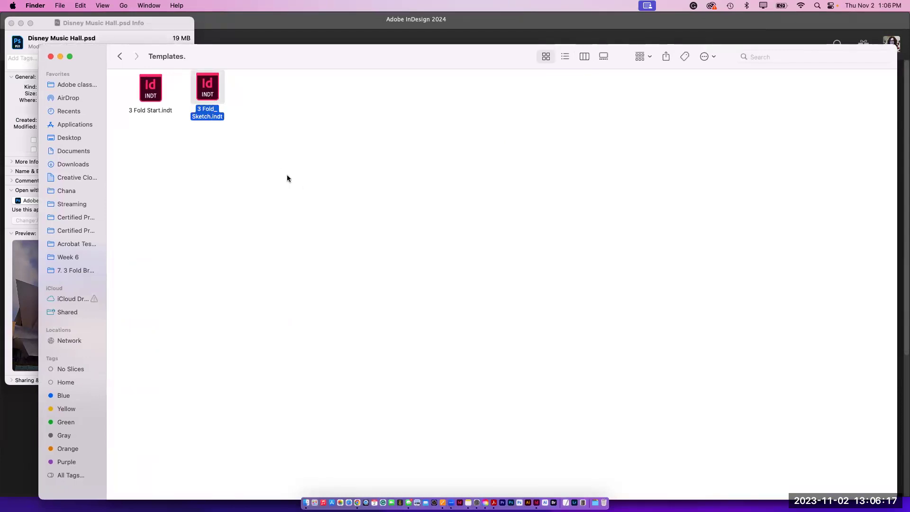
Step: Switch to InDesign and open the 3 Fold Start.indt template from the brochure's Templates. folder with Open Normal
{"action": "left_click", "coordinate": [536, 502]}
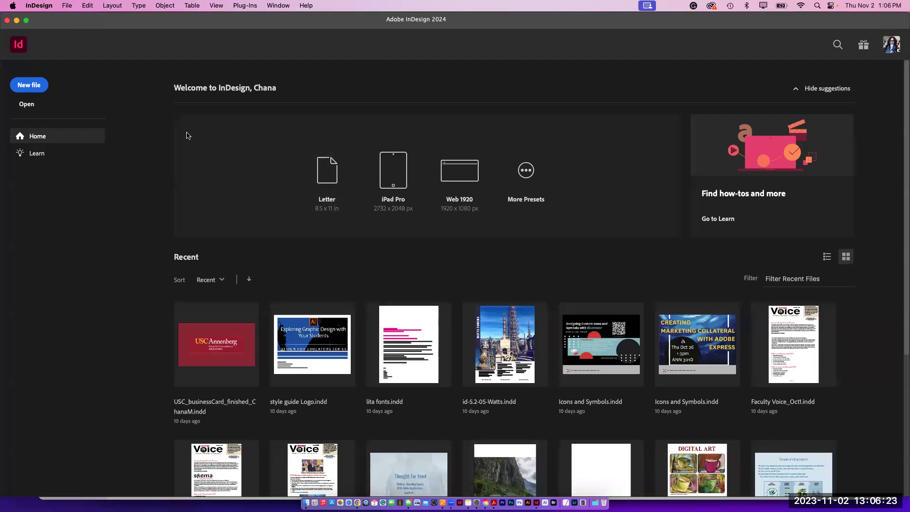
{"action": "left_click", "coordinate": [67, 6]}
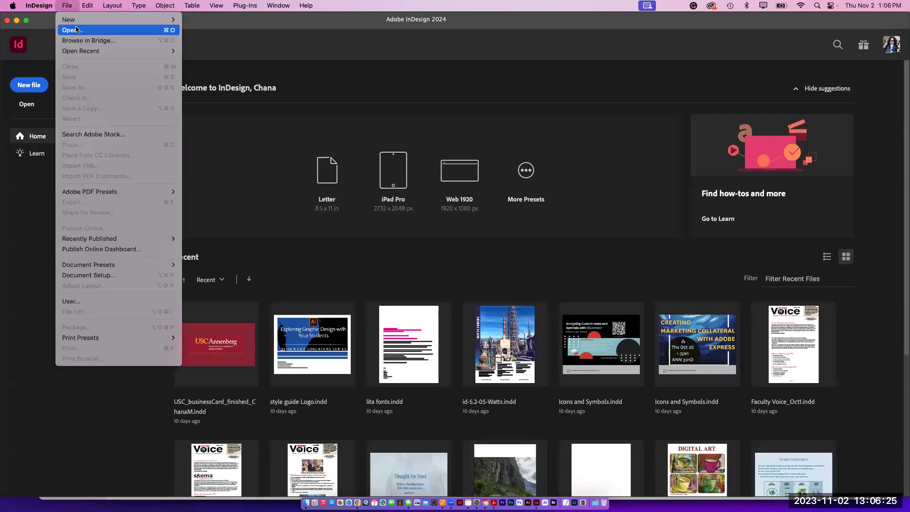
{"action": "key", "text": "Escape"}
{"action": "key", "text": "super+o"}
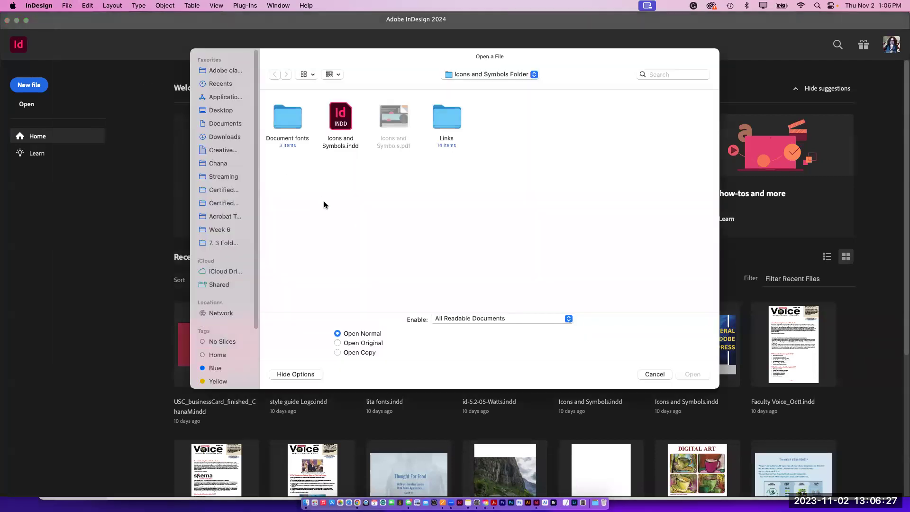
{"action": "left_click", "coordinate": [225, 243]}
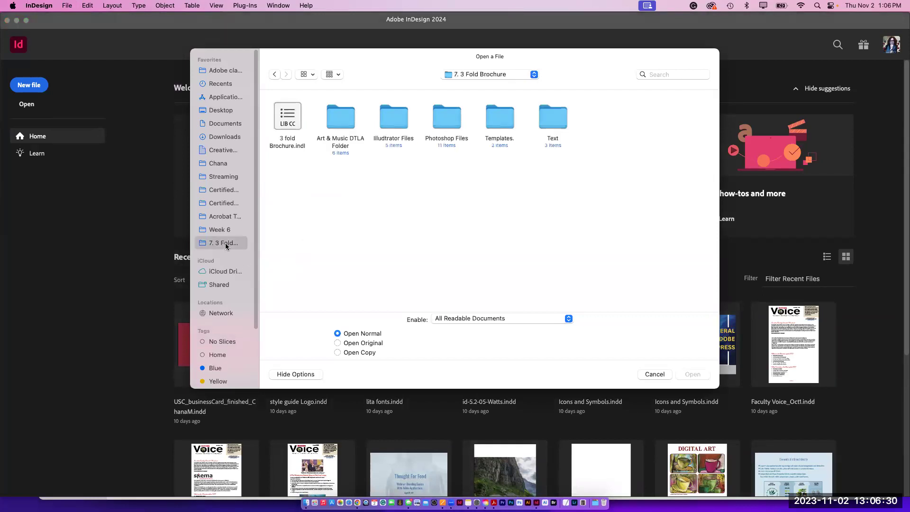
{"action": "double_click", "coordinate": [499, 124]}
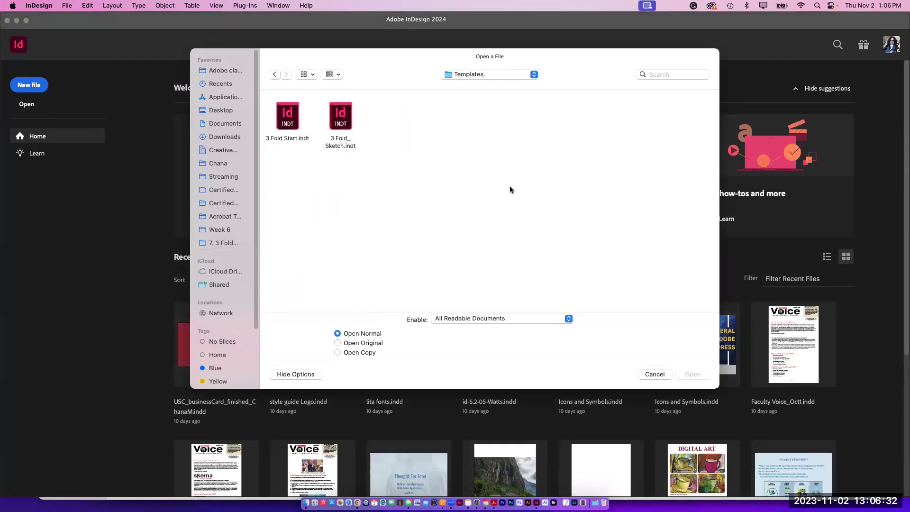
{"action": "left_click", "coordinate": [287, 124]}
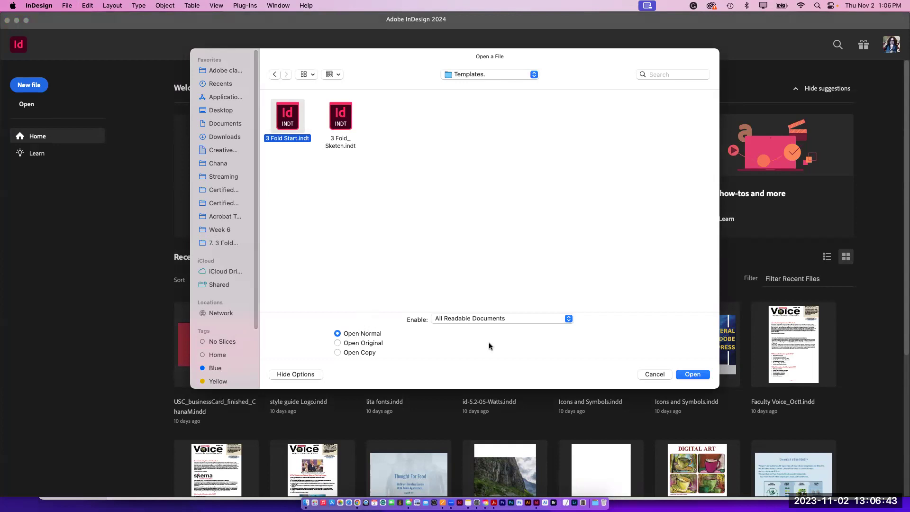
{"action": "left_click", "coordinate": [693, 374]}
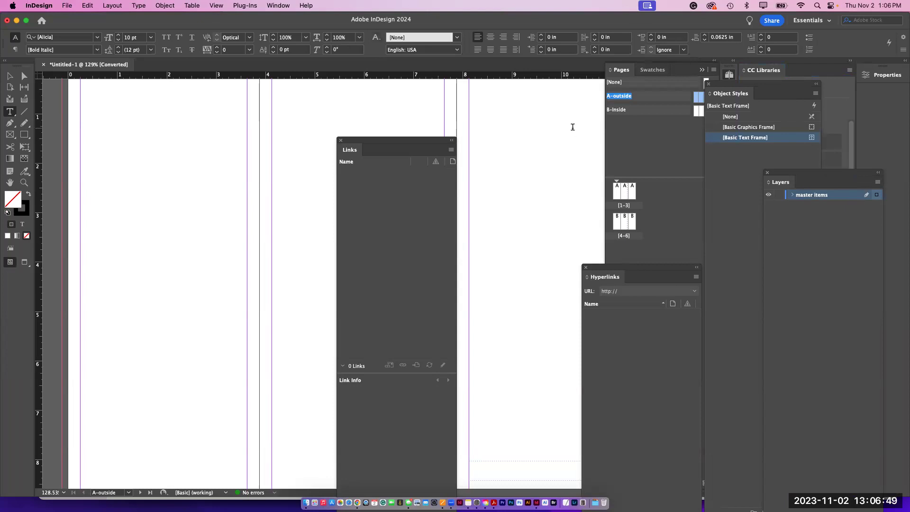
Step: Reset the Essentials workspace to its default layout
{"action": "left_click", "coordinate": [277, 5]}
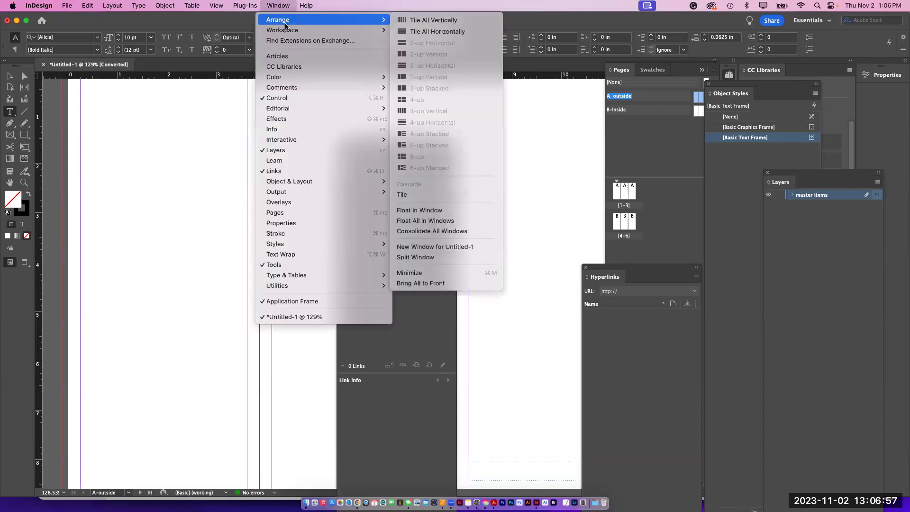
{"action": "mouse_move", "coordinate": [286, 34]}
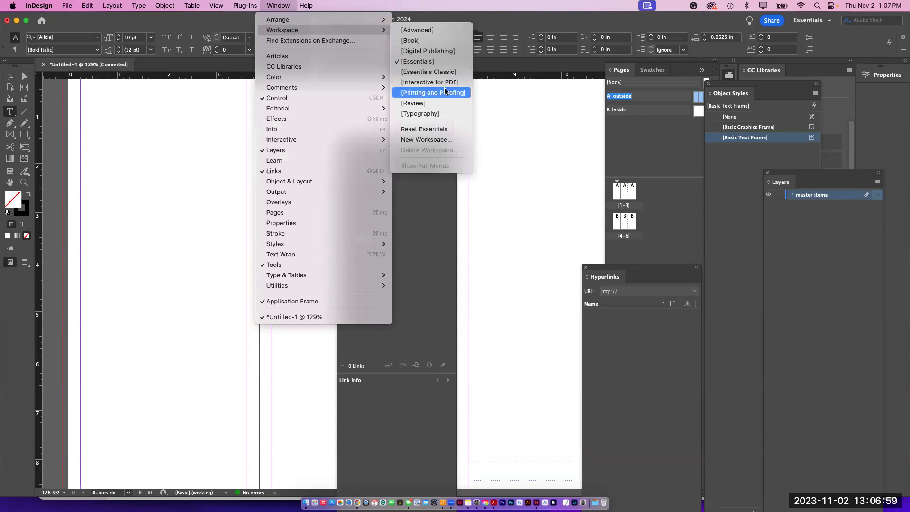
{"action": "left_click", "coordinate": [446, 129]}
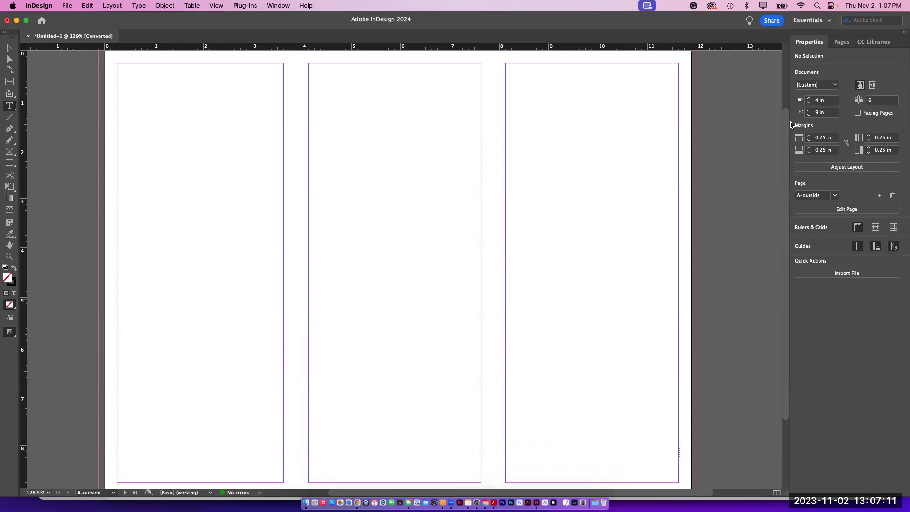
Step: Show the document's pages, enlarge the parent pages area to list both parents, and open the B-Inside parent spread
{"action": "left_click", "coordinate": [841, 43]}
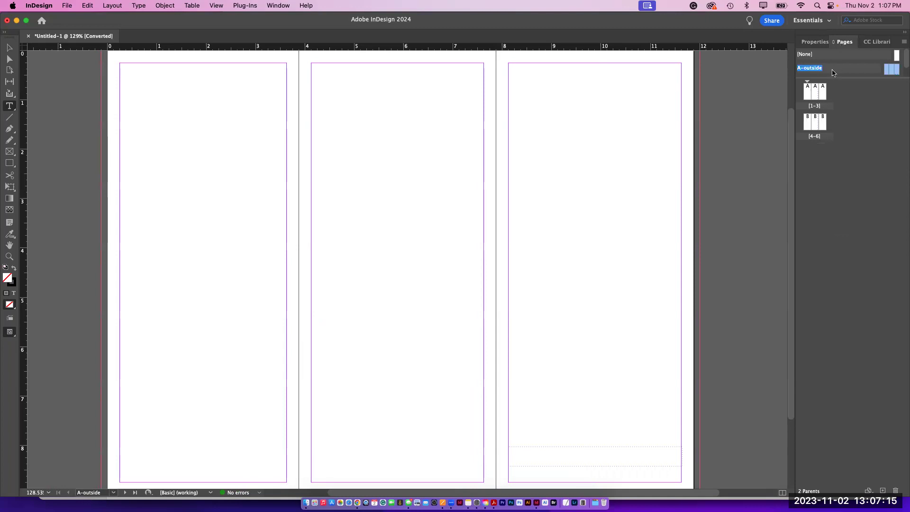
{"action": "left_click_drag", "start_coordinate": [853, 77], "coordinate": [853, 134]}
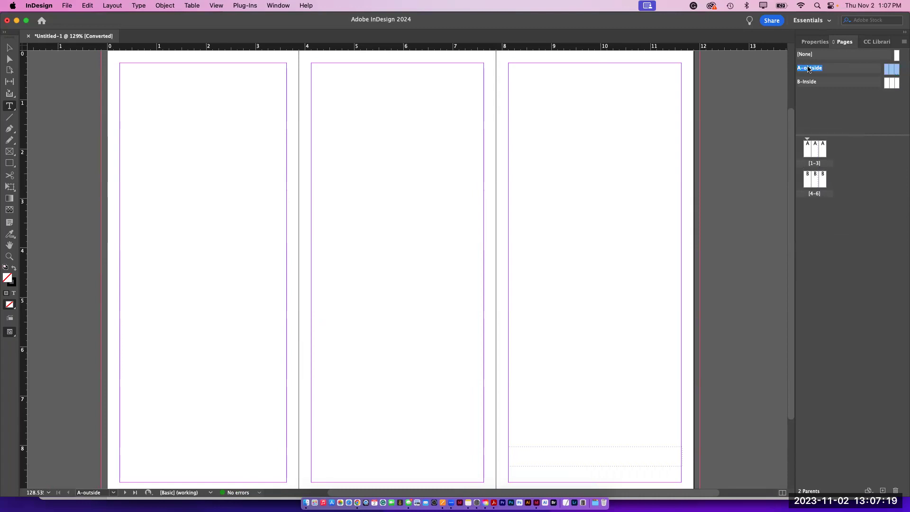
{"action": "double_click", "coordinate": [808, 81]}
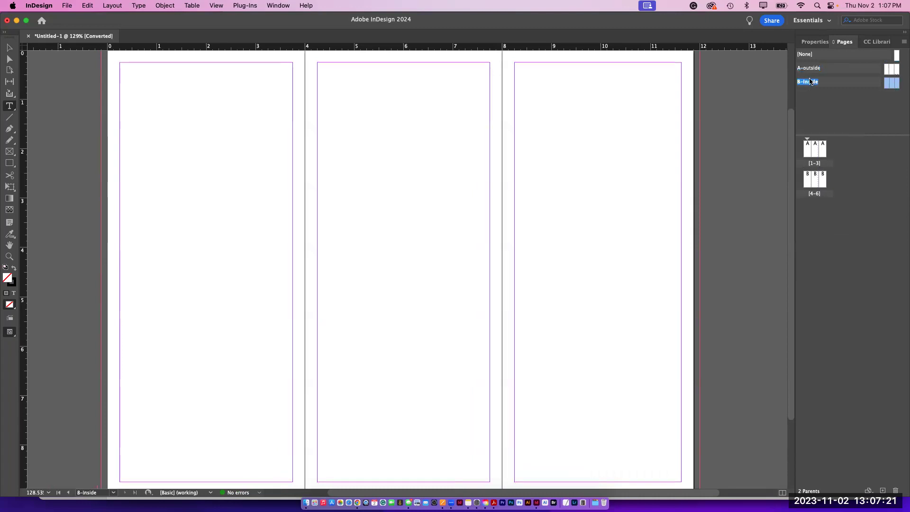
Step: Leave the parent spread and go to page 1 of the outside spread with the A-outside parent applied
{"action": "double_click", "coordinate": [822, 149]}
{"action": "double_click", "coordinate": [817, 150]}
{"action": "double_click", "coordinate": [808, 151]}
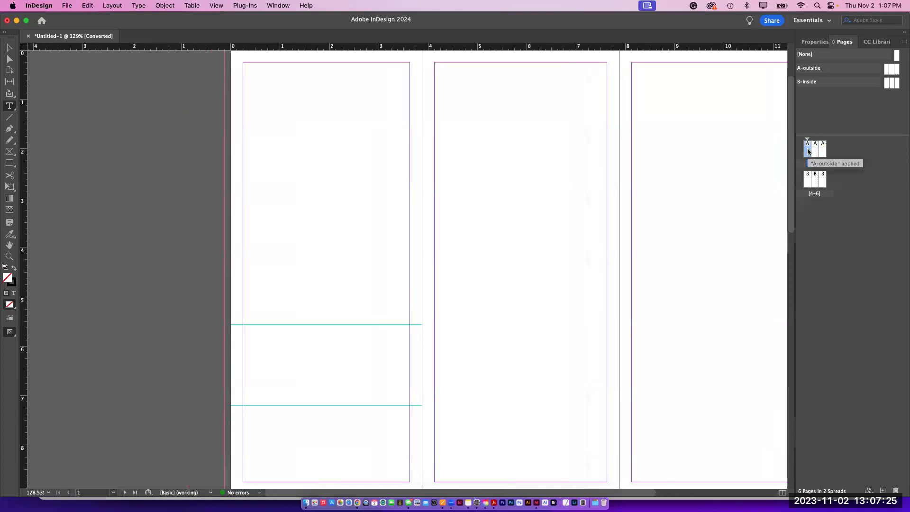
{"action": "left_click", "coordinate": [847, 284]}
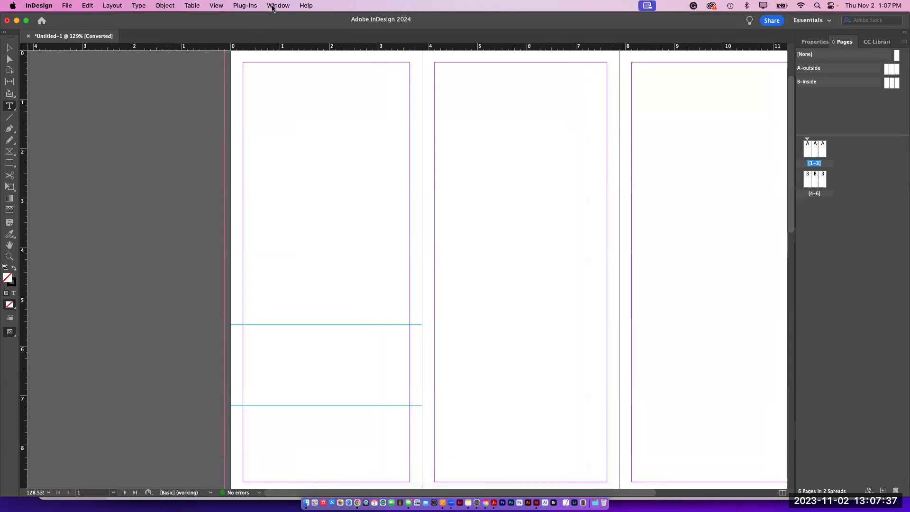
Step: Switch to the Essentials Classic workspace
{"action": "left_click", "coordinate": [273, 7]}
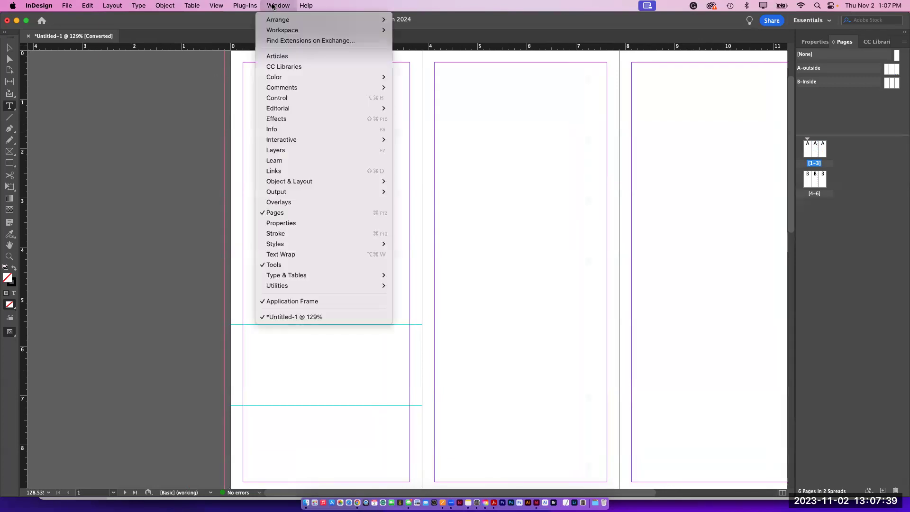
{"action": "mouse_move", "coordinate": [278, 31]}
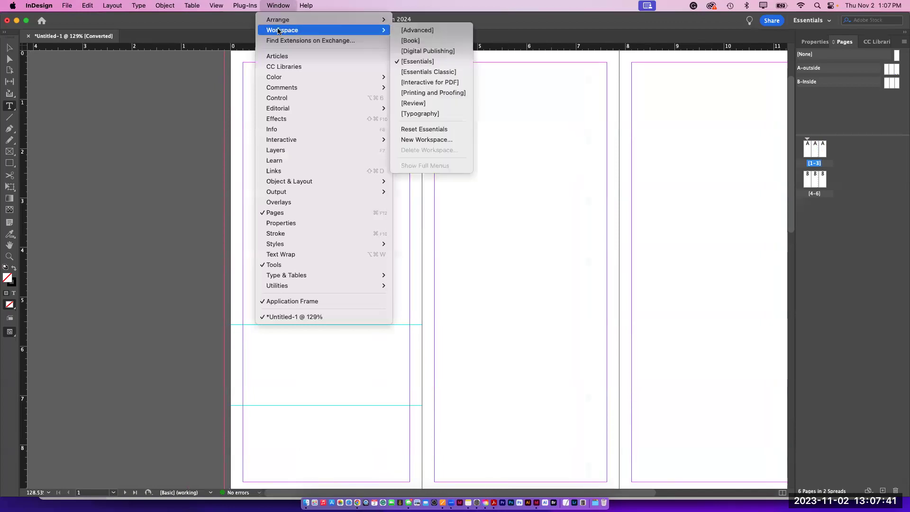
{"action": "left_click", "coordinate": [453, 72]}
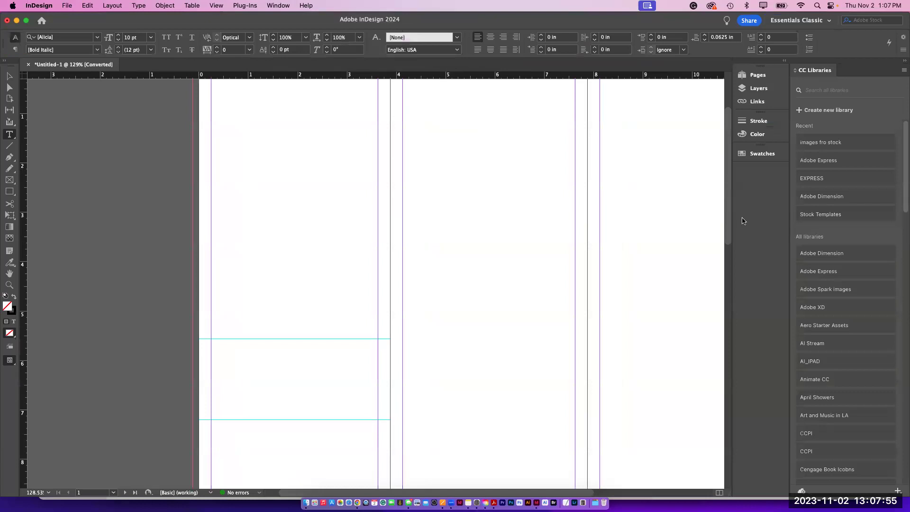
Step: Collapse CC Libraries into the panel column below Swatches and show the tools in two columns
{"action": "left_click", "coordinate": [903, 62]}
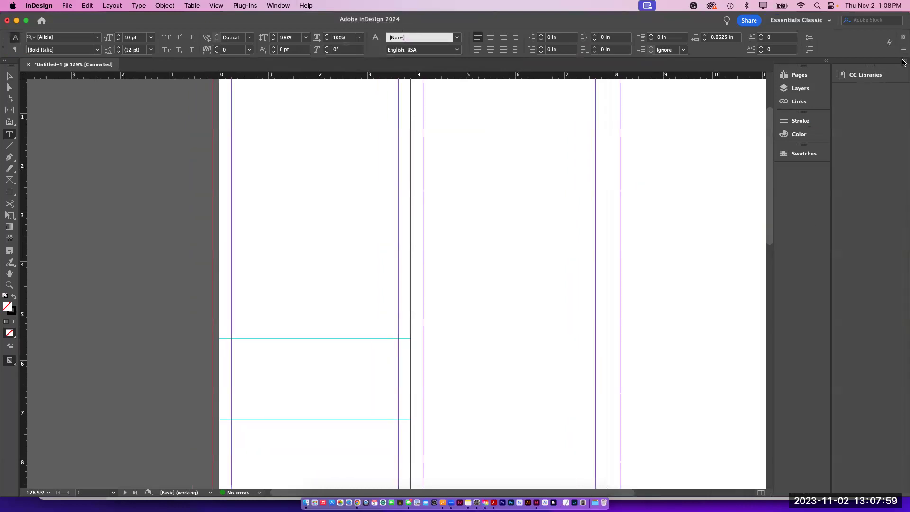
{"action": "left_click_drag", "start_coordinate": [849, 72], "coordinate": [787, 161]}
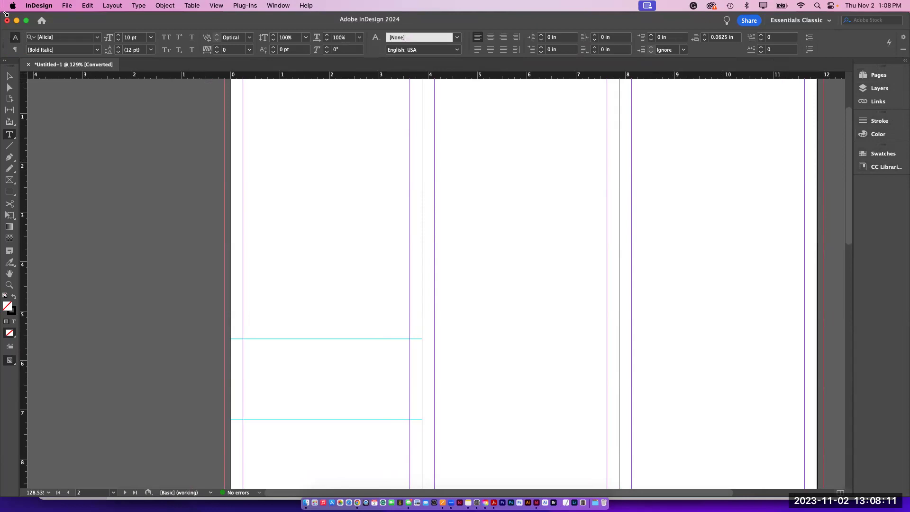
{"action": "left_click", "coordinate": [4, 61]}
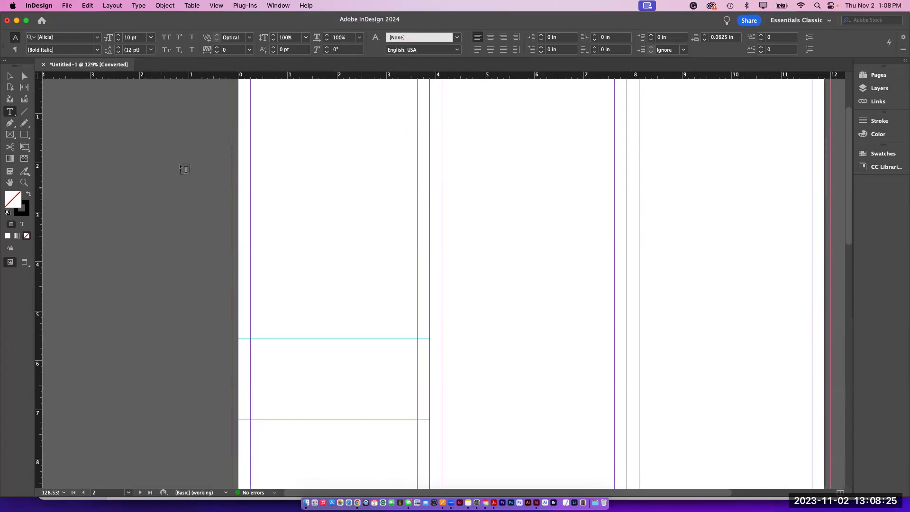
Step: Switch to the Advanced workspace and show its tools in two columns
{"action": "left_click", "coordinate": [273, 6]}
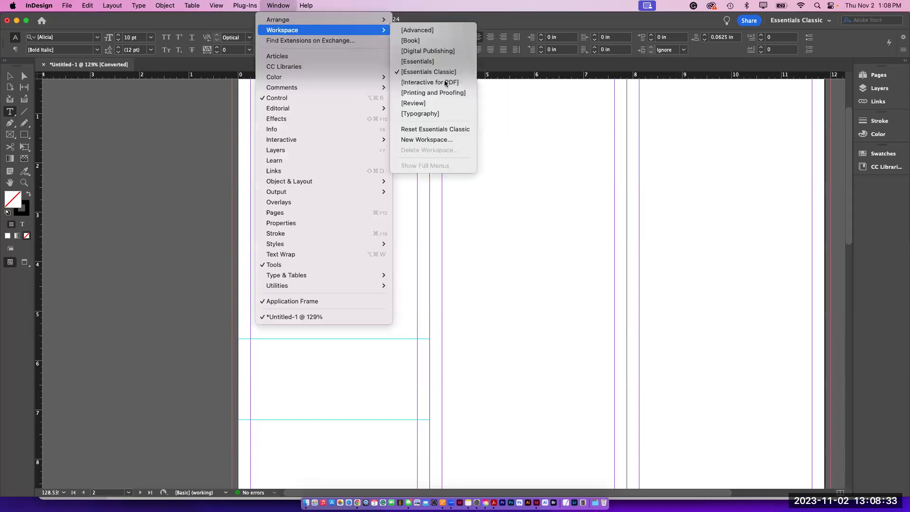
{"action": "left_click", "coordinate": [420, 33]}
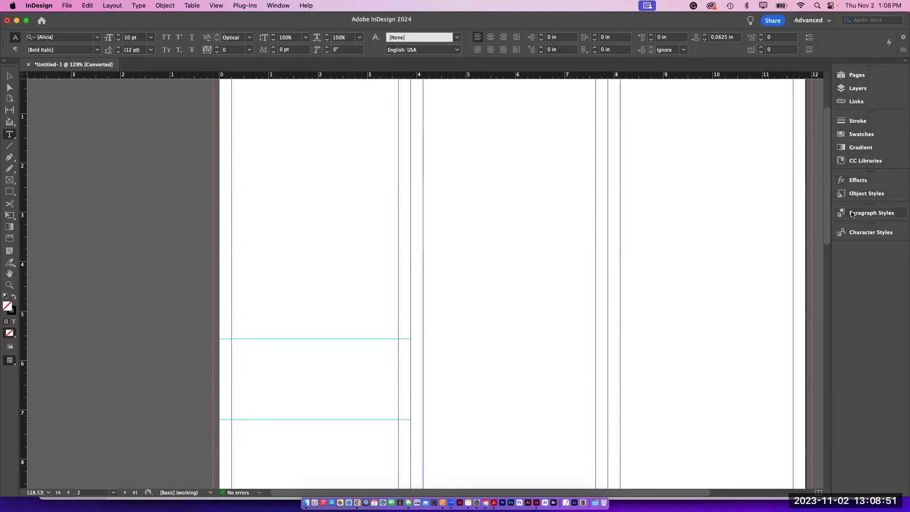
{"action": "left_click", "coordinate": [4, 61]}
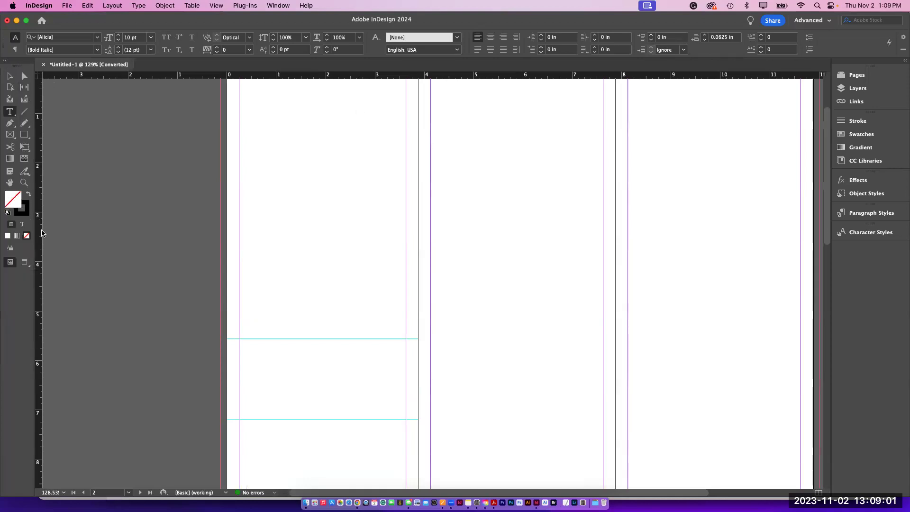
Step: Dock the interactive Hyperlinks panel in a new collapsed column beside the existing panels, and move CC Libraries below it
{"action": "left_click", "coordinate": [283, 6]}
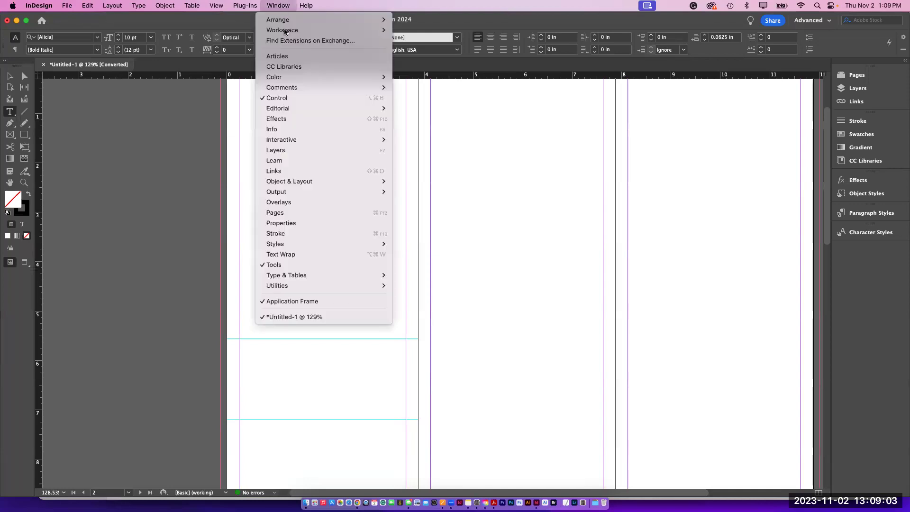
{"action": "mouse_move", "coordinate": [294, 140]}
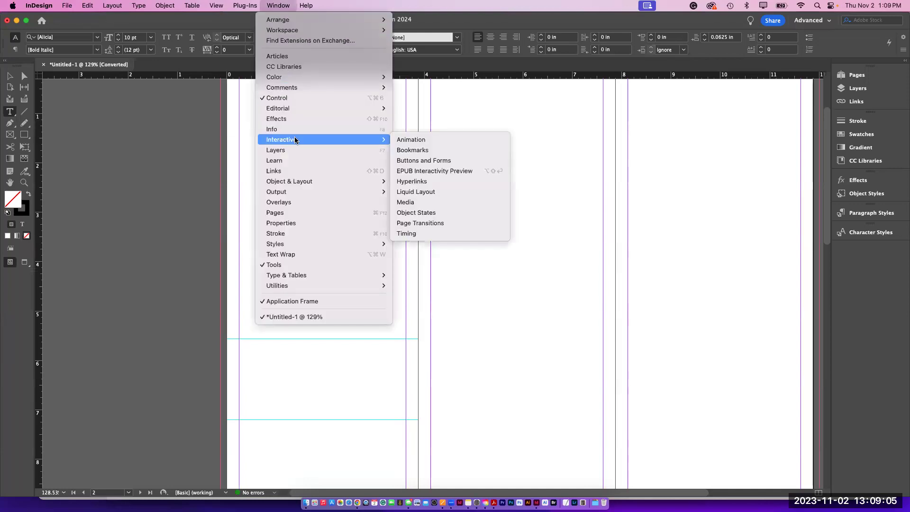
{"action": "left_click", "coordinate": [442, 182]}
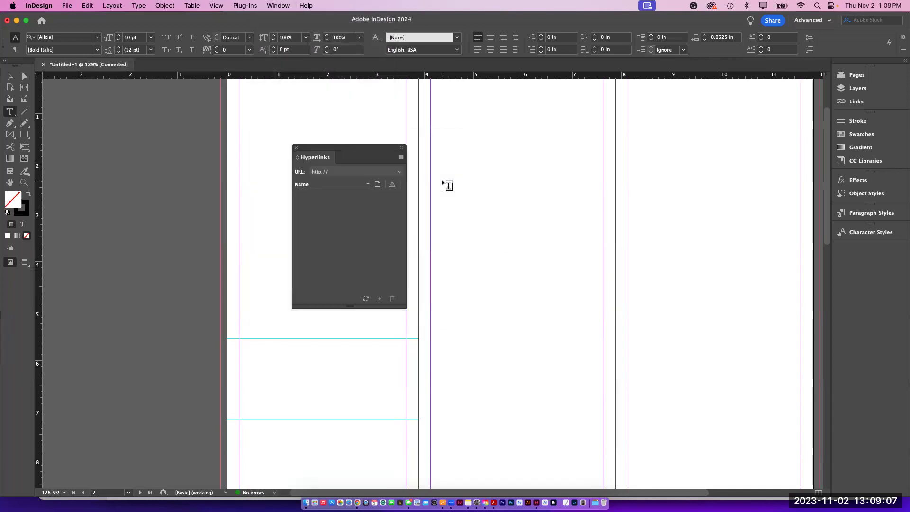
{"action": "left_click_drag", "start_coordinate": [314, 152], "coordinate": [825, 75]}
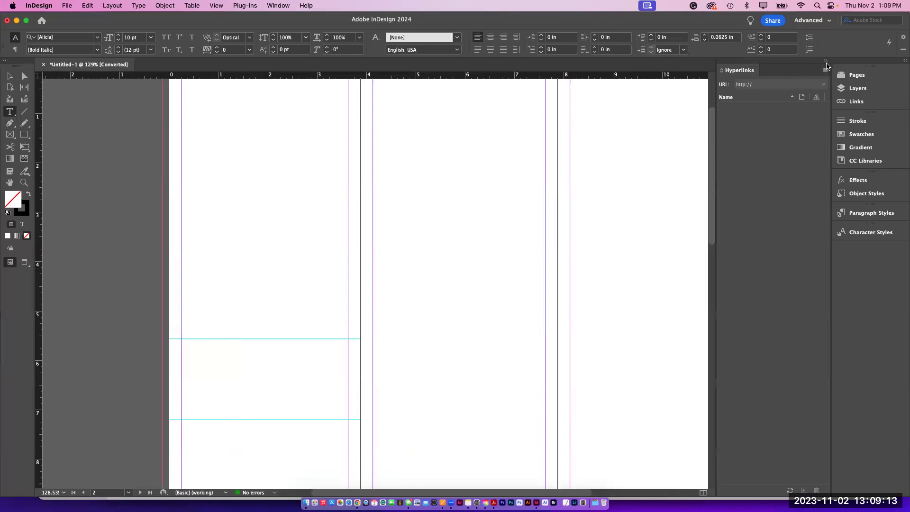
{"action": "left_click", "coordinate": [826, 62]}
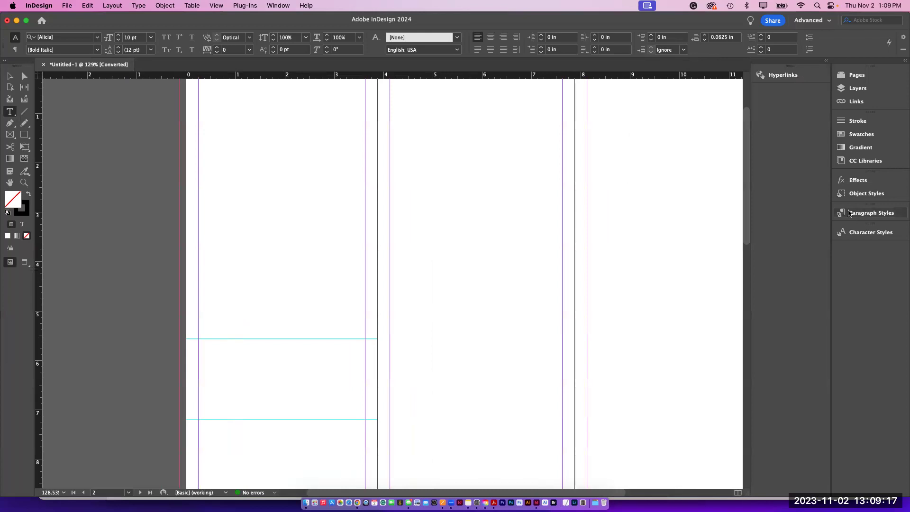
{"action": "left_click_drag", "start_coordinate": [840, 163], "coordinate": [763, 102]}
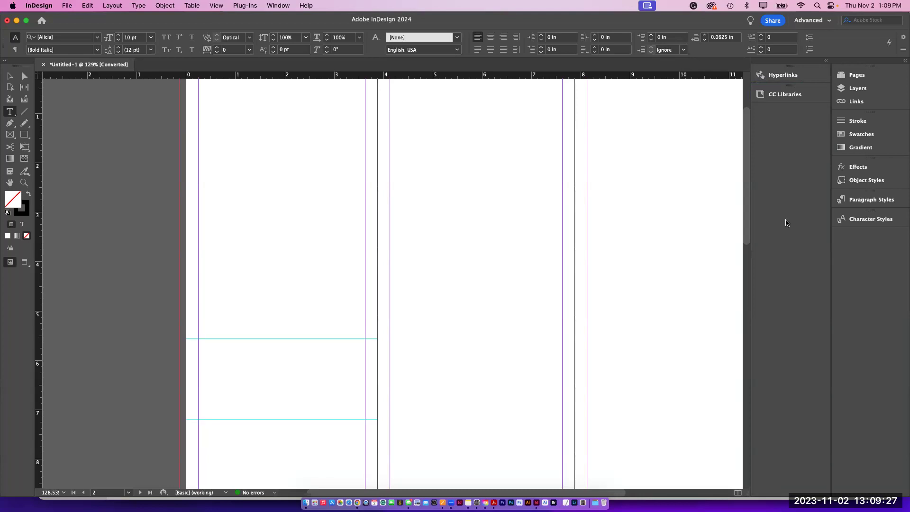
Step: Open the 3 fold Brochure.indl library from the 7. 3 Fold Brochure folder and dock it below CC Libraries
{"action": "key", "text": "super+1"}
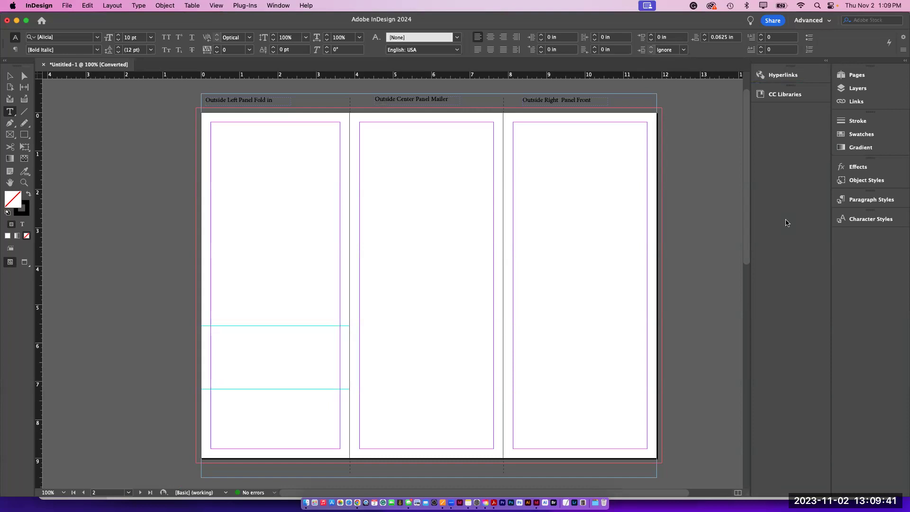
{"action": "left_click", "coordinate": [69, 5]}
{"action": "left_click", "coordinate": [72, 31]}
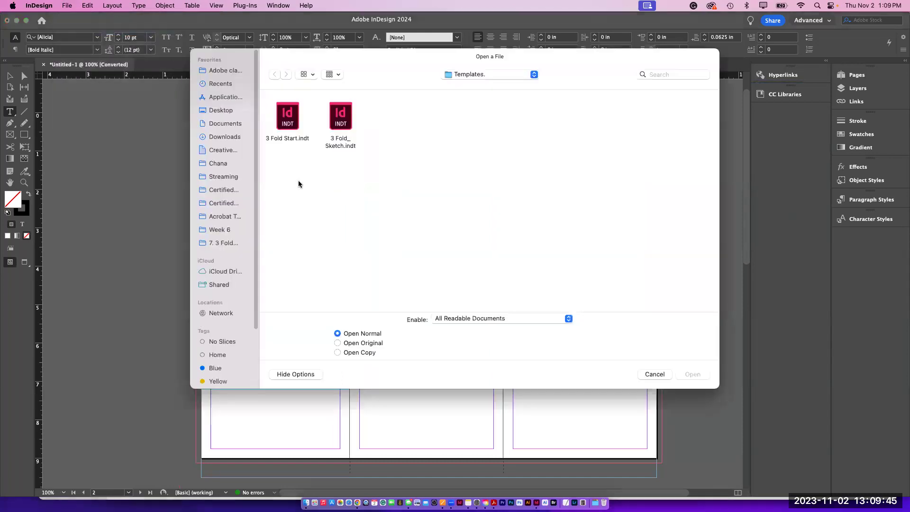
{"action": "left_click", "coordinate": [463, 75]}
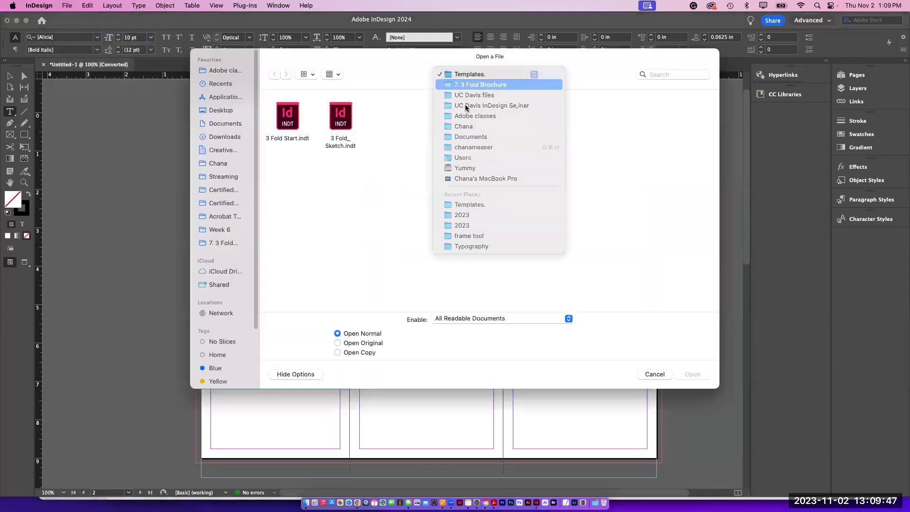
{"action": "left_click", "coordinate": [464, 85]}
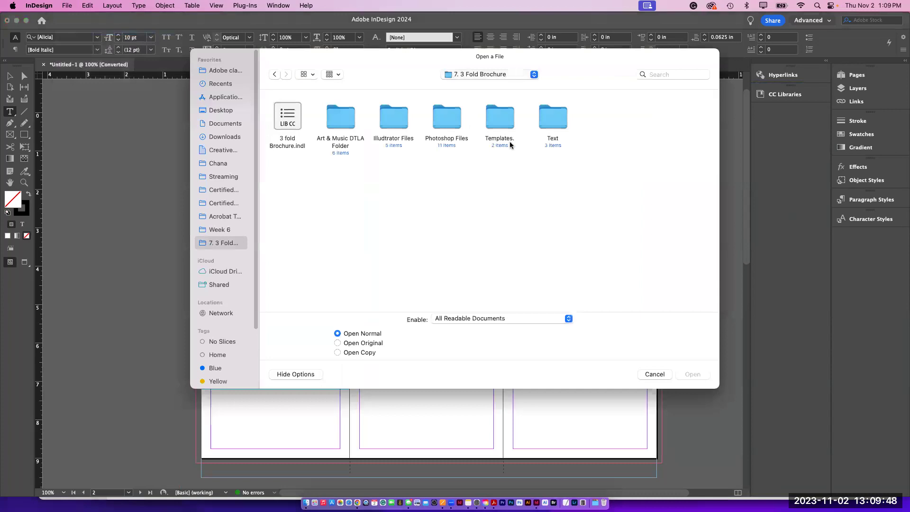
{"action": "left_click", "coordinate": [286, 120]}
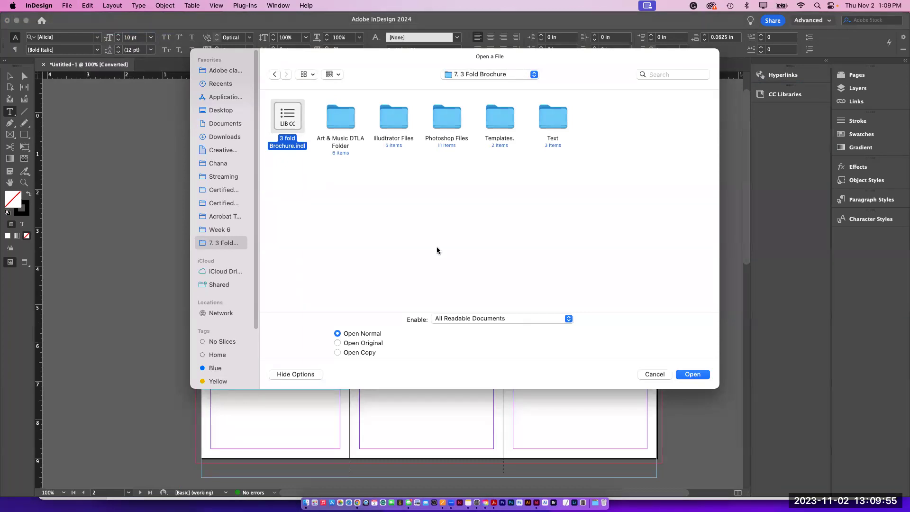
{"action": "left_click", "coordinate": [691, 375]}
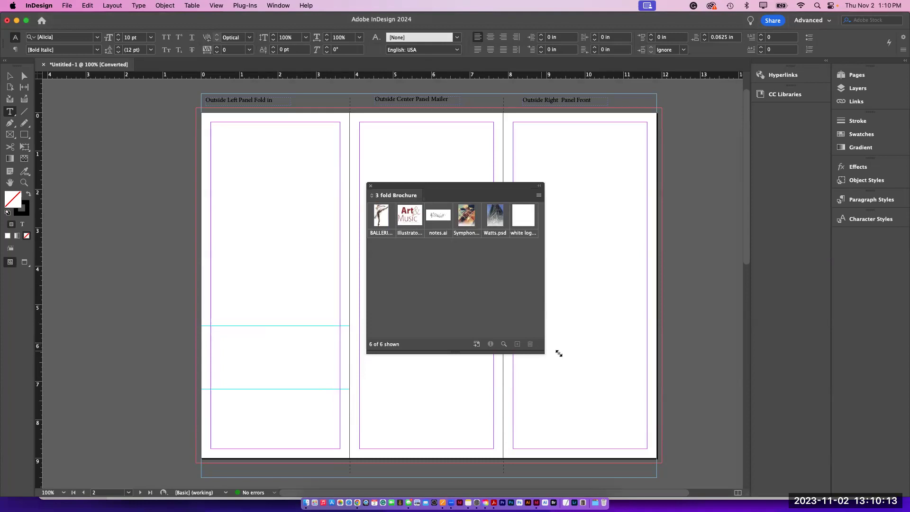
{"action": "left_click_drag", "start_coordinate": [559, 353], "coordinate": [632, 368]}
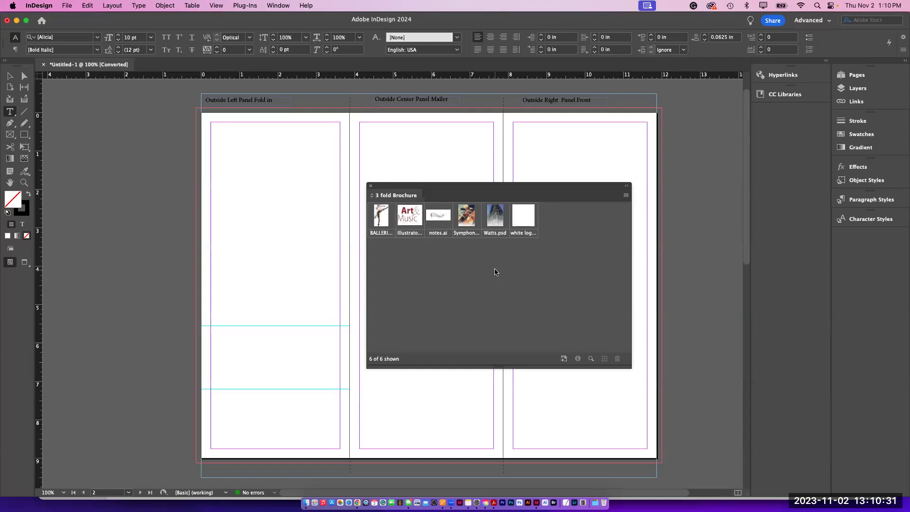
{"action": "left_click_drag", "start_coordinate": [386, 190], "coordinate": [771, 98]}
Step: Browse the colors, typography, graphics and images of the Art and Music in LA library in CC Libraries, then collapse the panel
{"action": "left_click", "coordinate": [771, 99]}
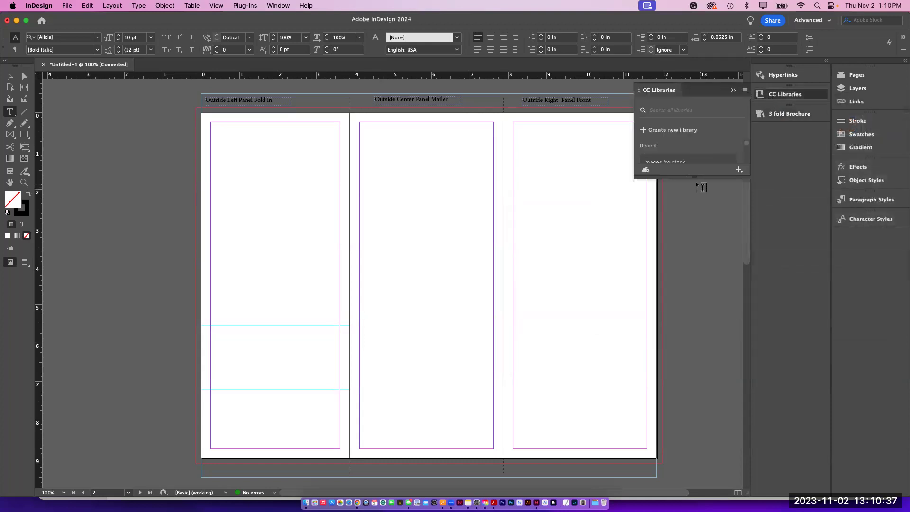
{"action": "left_click_drag", "start_coordinate": [679, 269], "coordinate": [681, 424]}
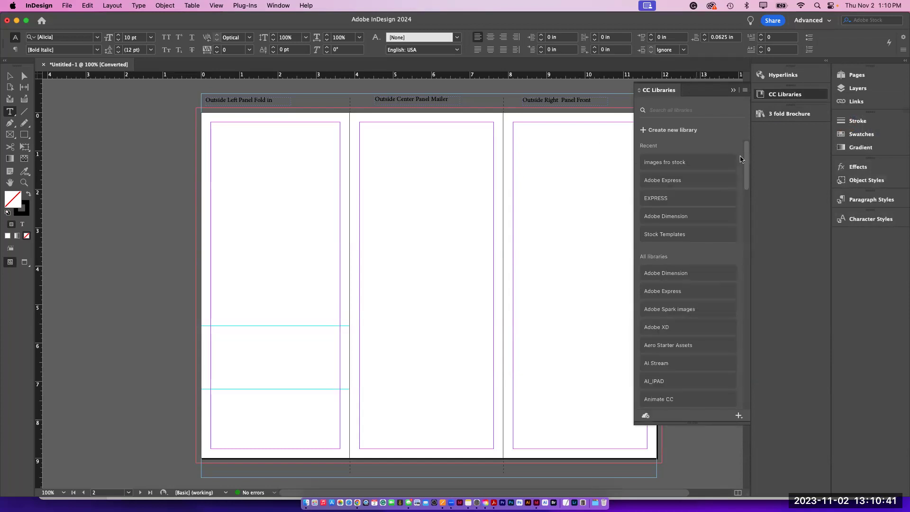
{"action": "left_click_drag", "start_coordinate": [745, 164], "coordinate": [746, 194]}
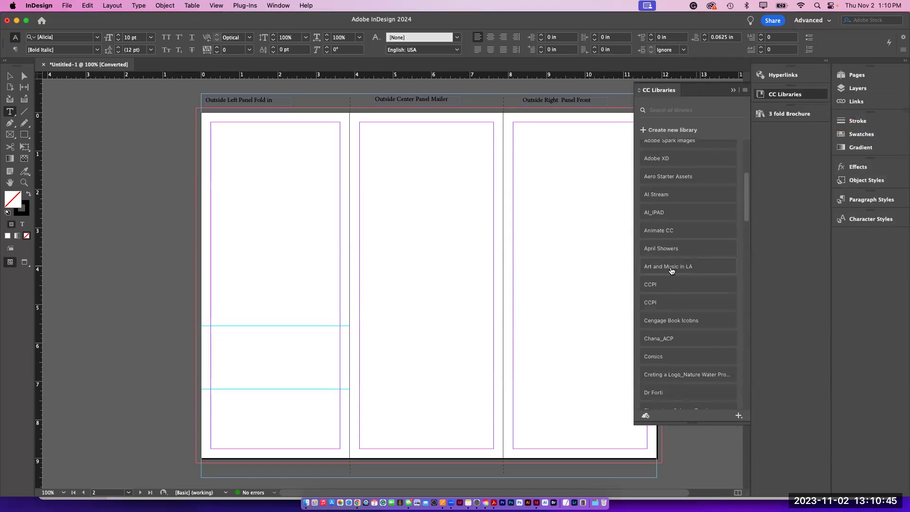
{"action": "left_click", "coordinate": [671, 267]}
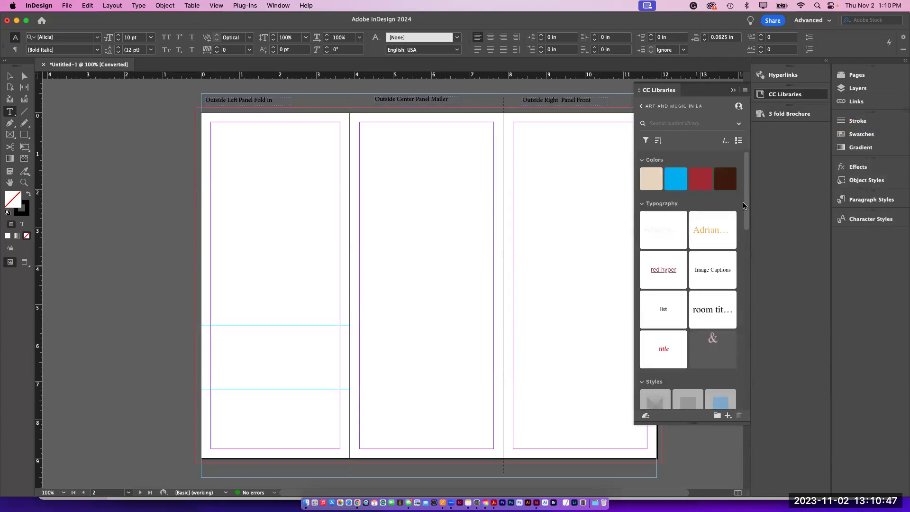
{"action": "left_click_drag", "start_coordinate": [746, 209], "coordinate": [746, 379]}
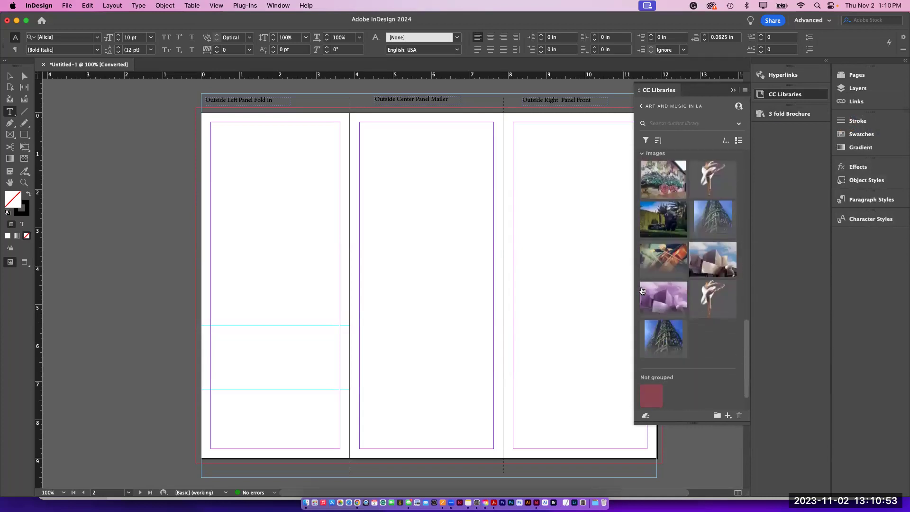
{"action": "left_click_drag", "start_coordinate": [747, 374], "coordinate": [732, 323]}
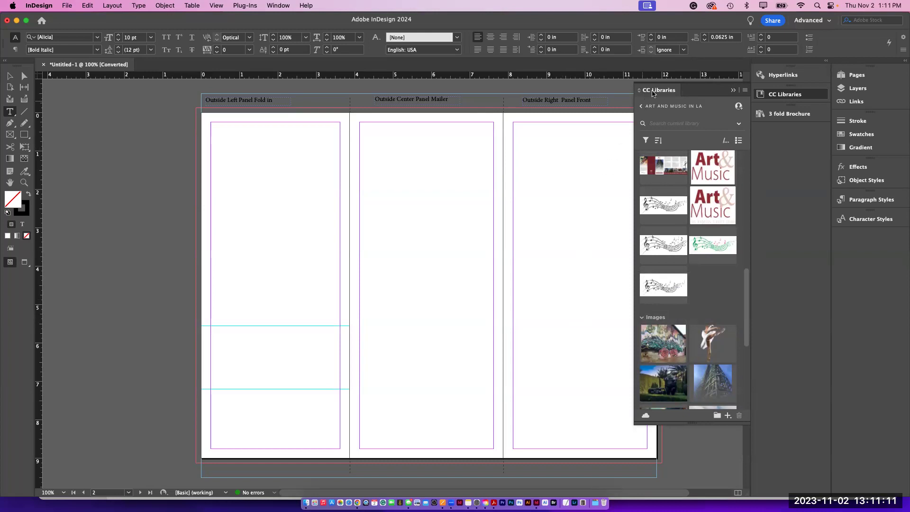
{"action": "left_click", "coordinate": [652, 93]}
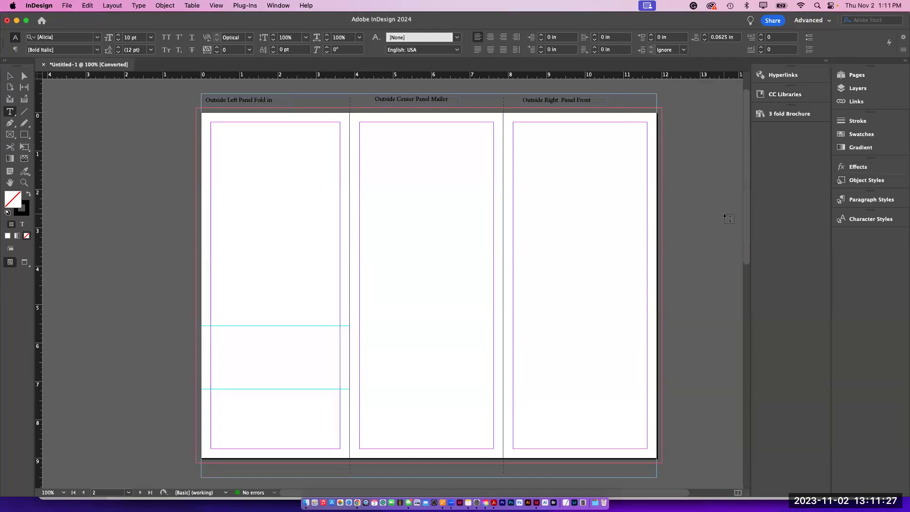
Step: Save the panel arrangement as a new workspace named with the owner's first name followed by "_3 fold", capturing Panel Locations and Menu Customization
{"action": "left_click", "coordinate": [279, 5]}
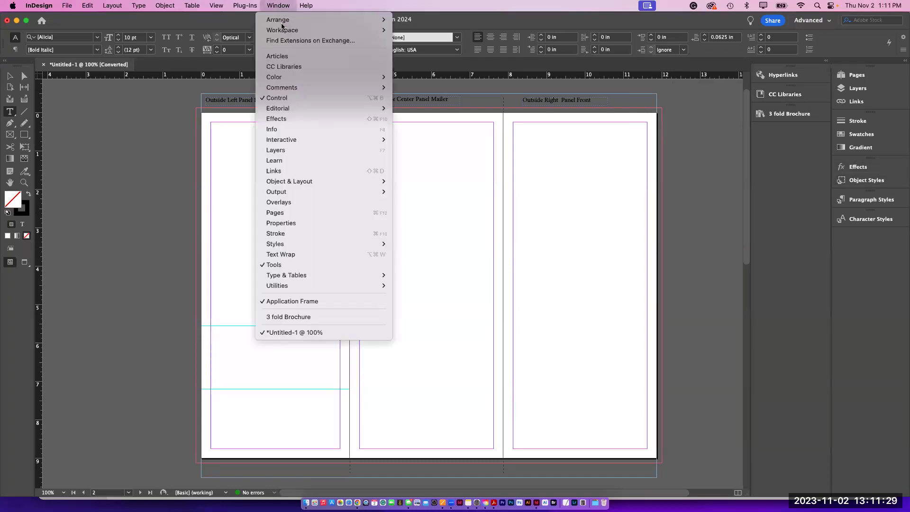
{"action": "mouse_move", "coordinate": [284, 34]}
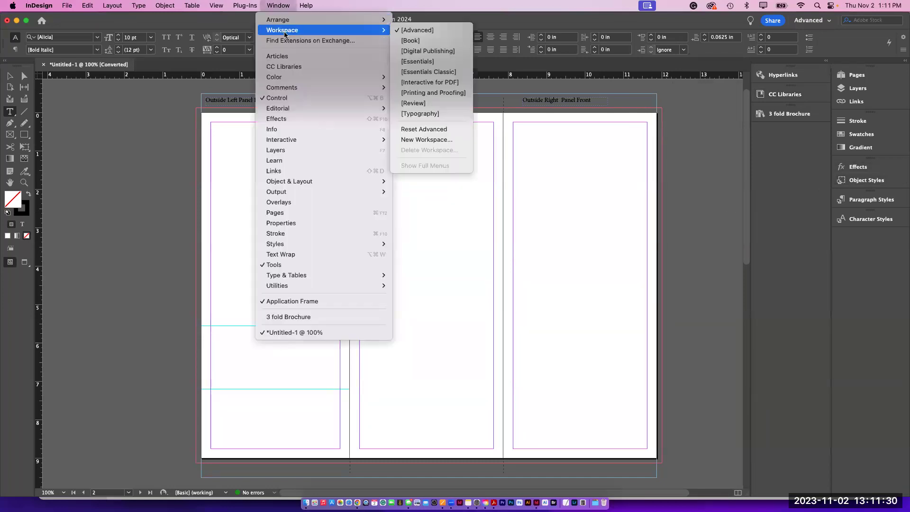
{"action": "left_click", "coordinate": [430, 140]}
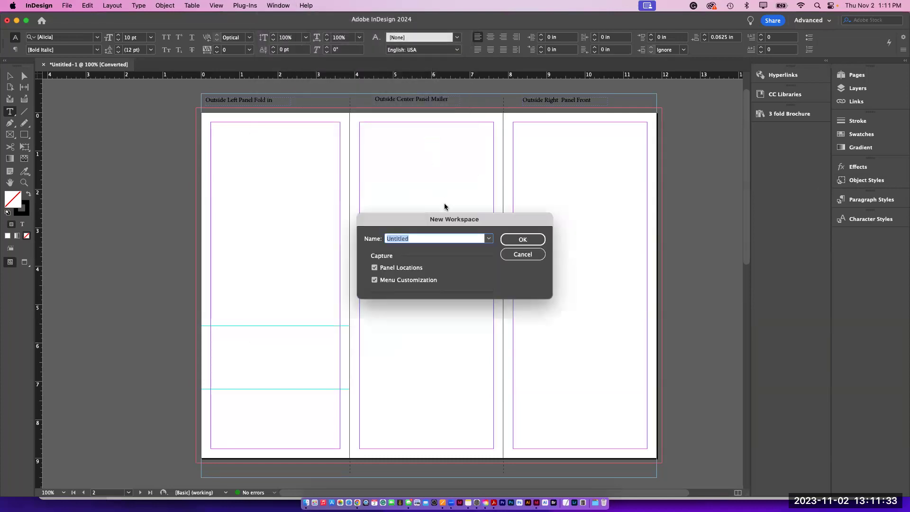
{"action": "type", "text": "Chana_3 fold"}
{"action": "left_click", "coordinate": [523, 239]}
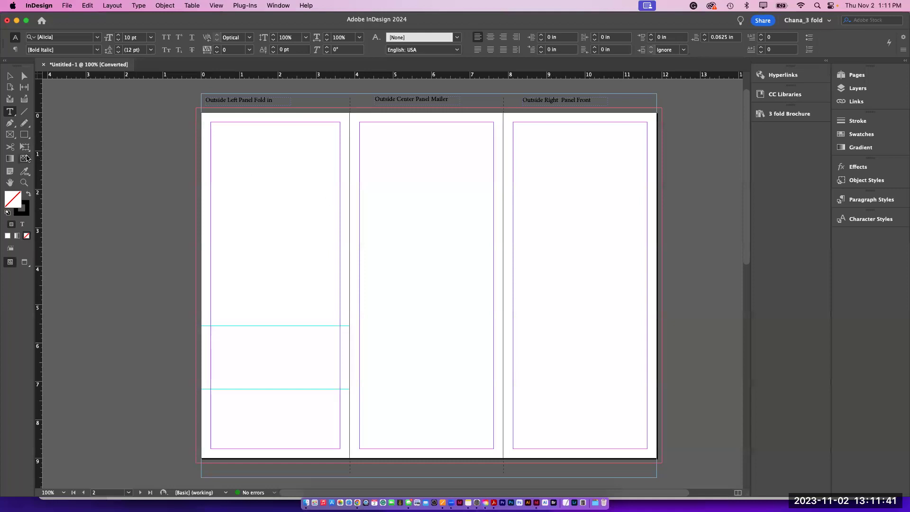
Step: Switch to the Selection tool and shrink the Hyperlinks, CC Libraries and 3 fold Brochure panel column to icons only
{"action": "key", "text": "v"}
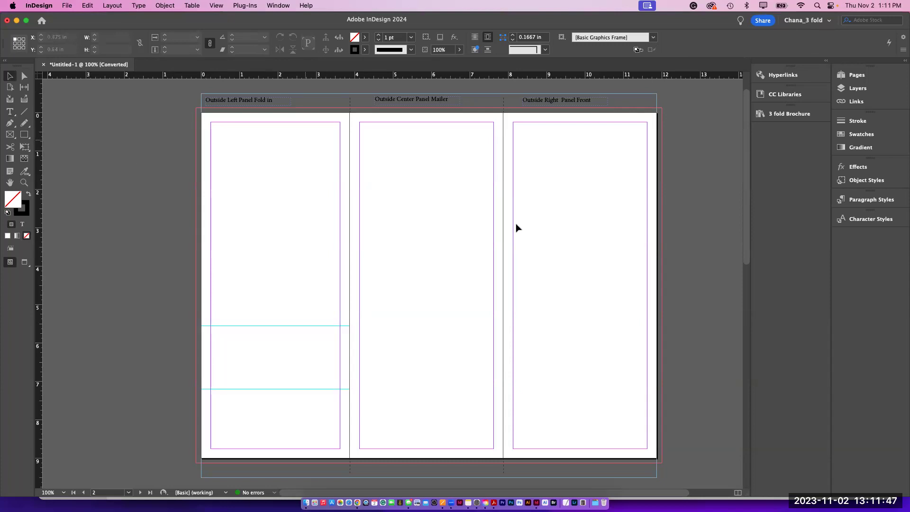
{"action": "left_click_drag", "start_coordinate": [750, 171], "coordinate": [804, 170]}
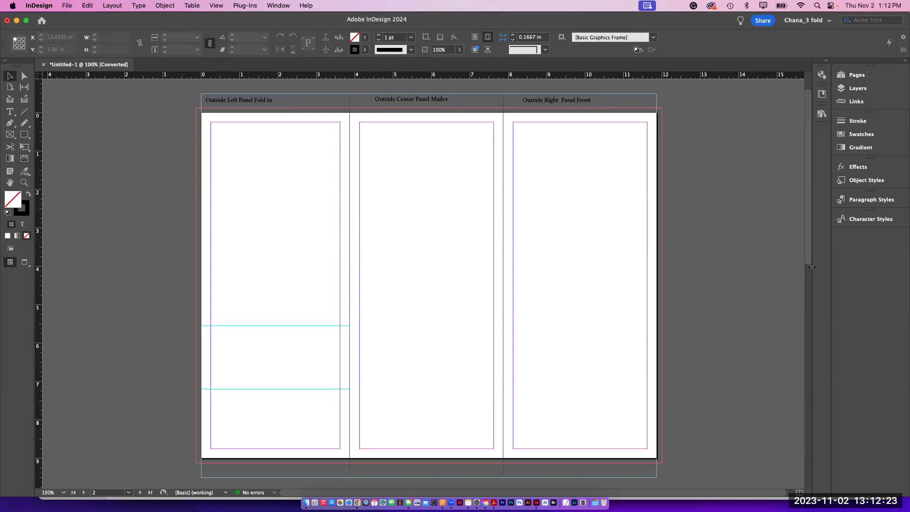
{"action": "scroll", "coordinate": [728, 143], "scroll_direction": "down", "scroll_amount": 5}
{"action": "scroll", "coordinate": [728, 143], "scroll_direction": "up", "scroll_amount": 6}
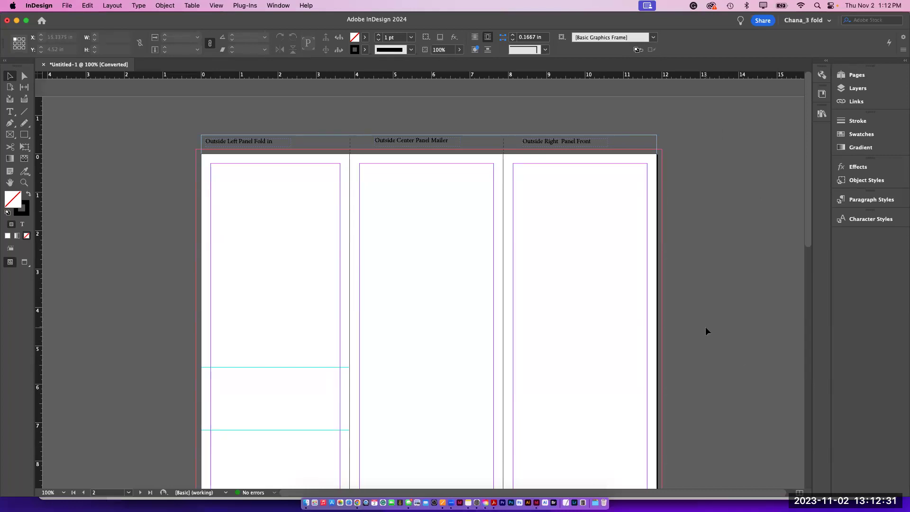
Step: Open the 3 Fold_Sketch.indt template from the Templates folder as a new document
{"action": "left_click", "coordinate": [67, 5]}
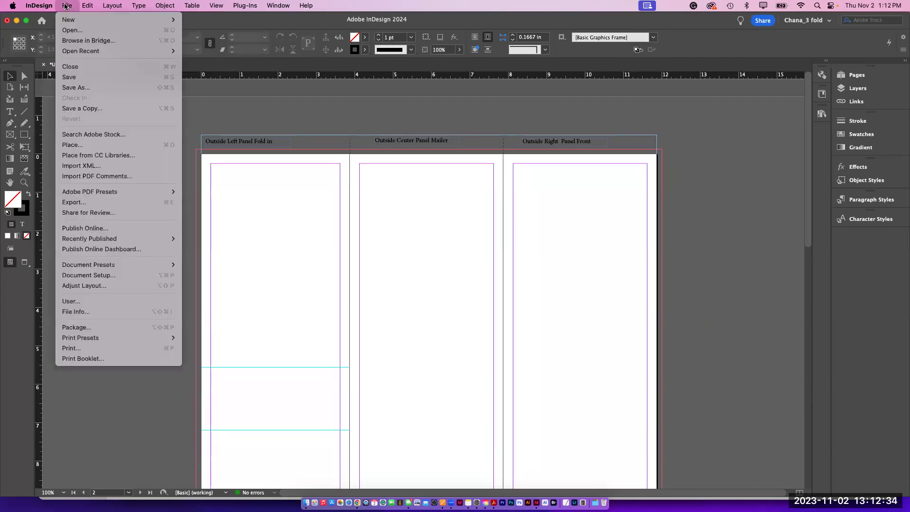
{"action": "left_click", "coordinate": [77, 30]}
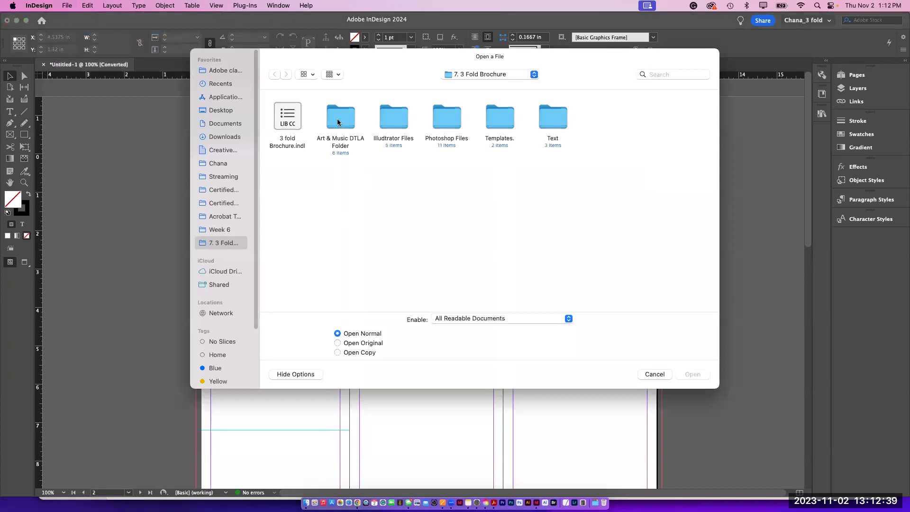
{"action": "double_click", "coordinate": [497, 123]}
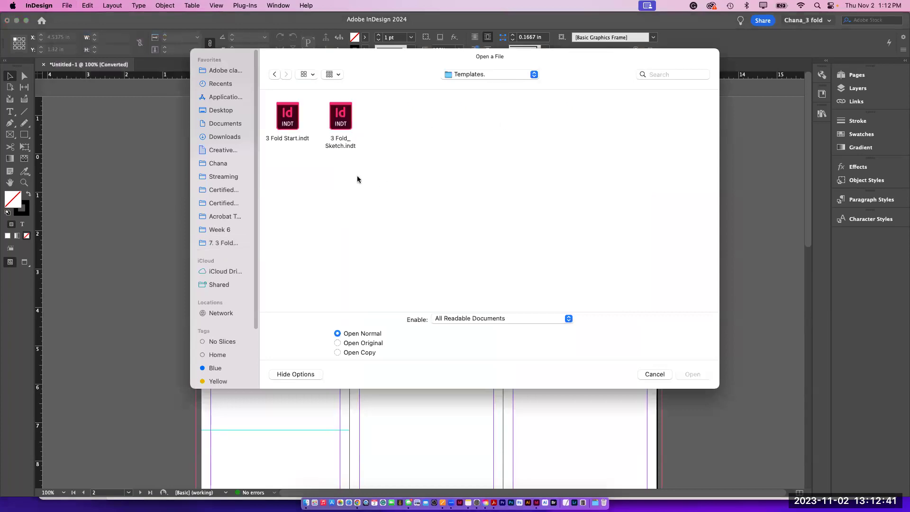
{"action": "left_click", "coordinate": [340, 115]}
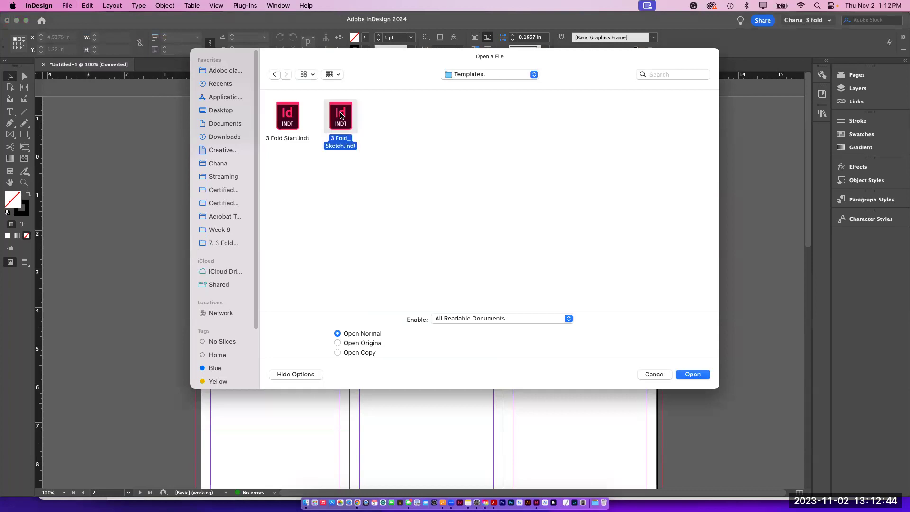
{"action": "left_click", "coordinate": [697, 374]}
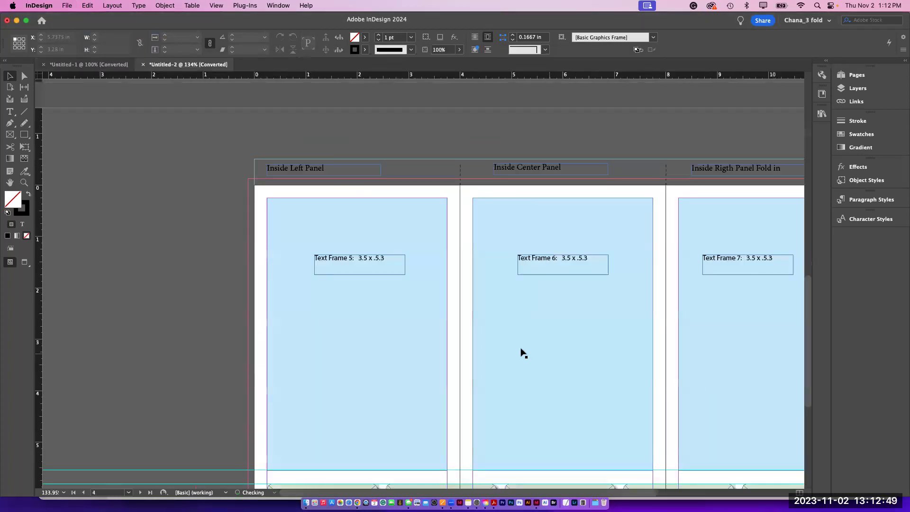
Step: Go to the outside spread, pages 1–3, and examine the overall layout and the size and position notes on its image frames
{"action": "left_click_drag", "start_coordinate": [520, 364], "coordinate": [368, 299]}
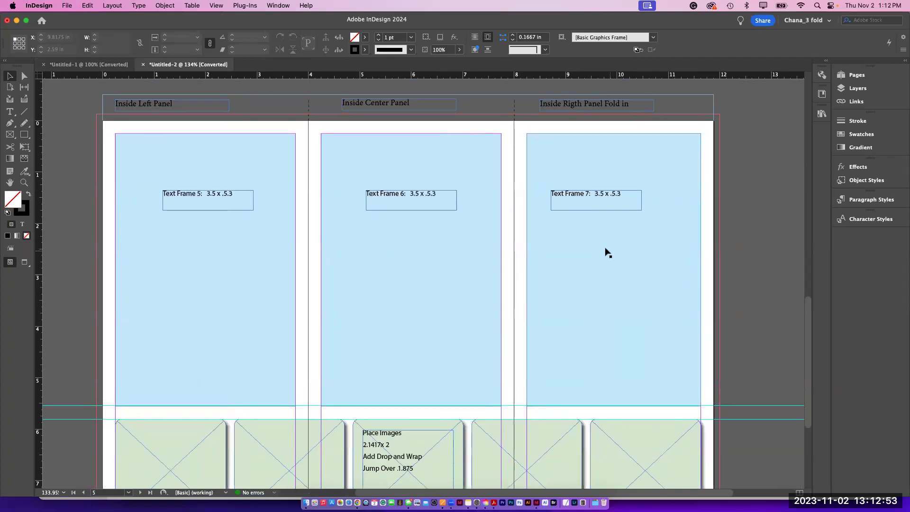
{"action": "left_click", "coordinate": [853, 75]}
{"action": "double_click", "coordinate": [728, 121]}
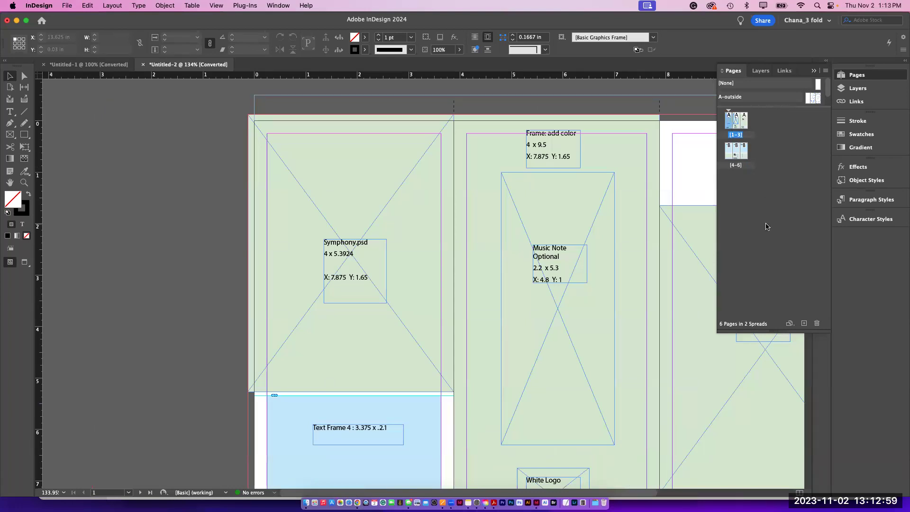
{"action": "key", "text": "super+equal"}
{"action": "key", "text": "super+minus"}
{"action": "key", "text": "super+minus"}
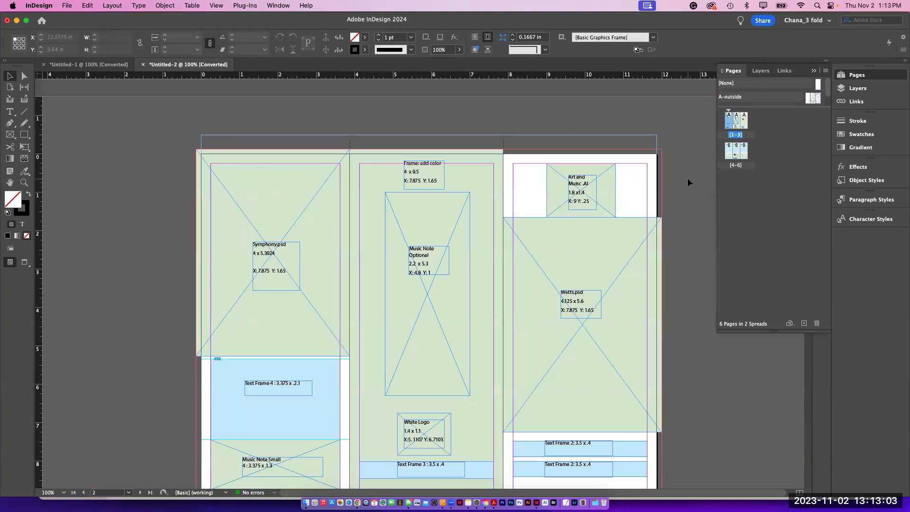
{"action": "scroll", "coordinate": [477, 335], "scroll_direction": "down", "scroll_amount": 3}
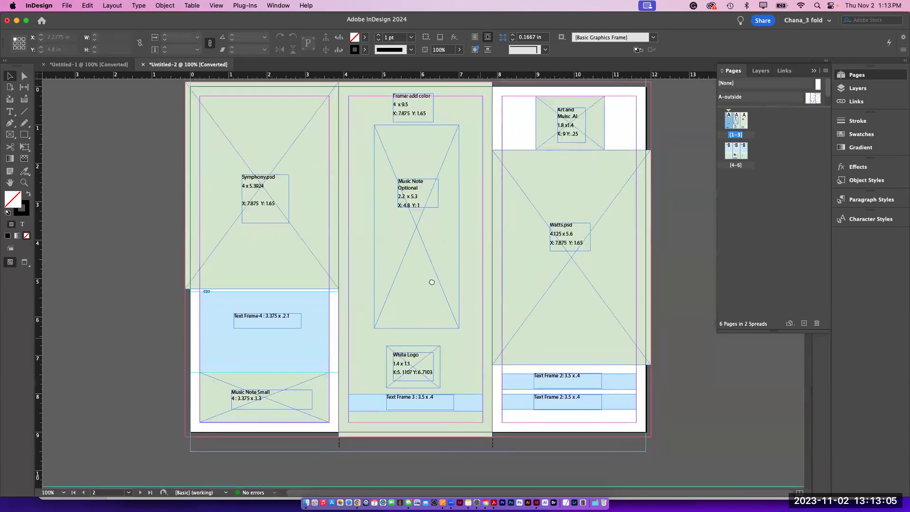
{"action": "scroll", "coordinate": [431, 281], "scroll_direction": "up", "scroll_amount": 1}
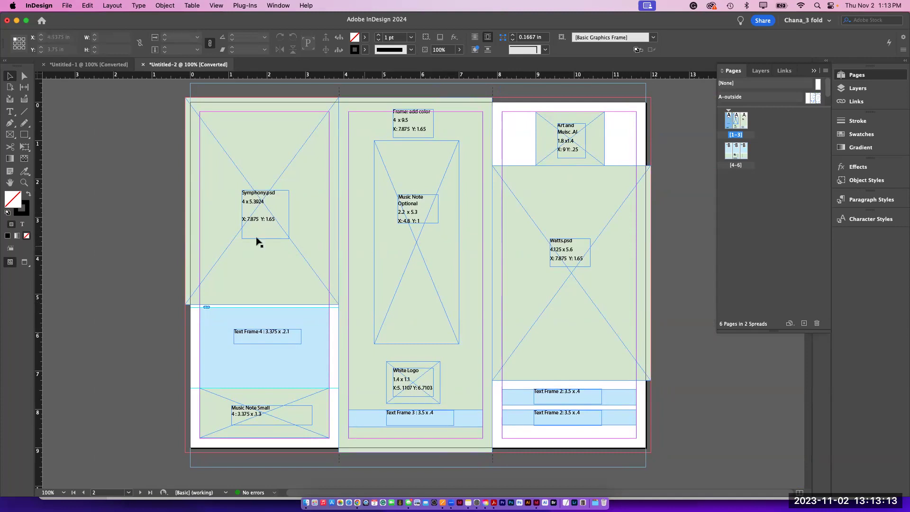
{"action": "key", "text": "super+equal"}
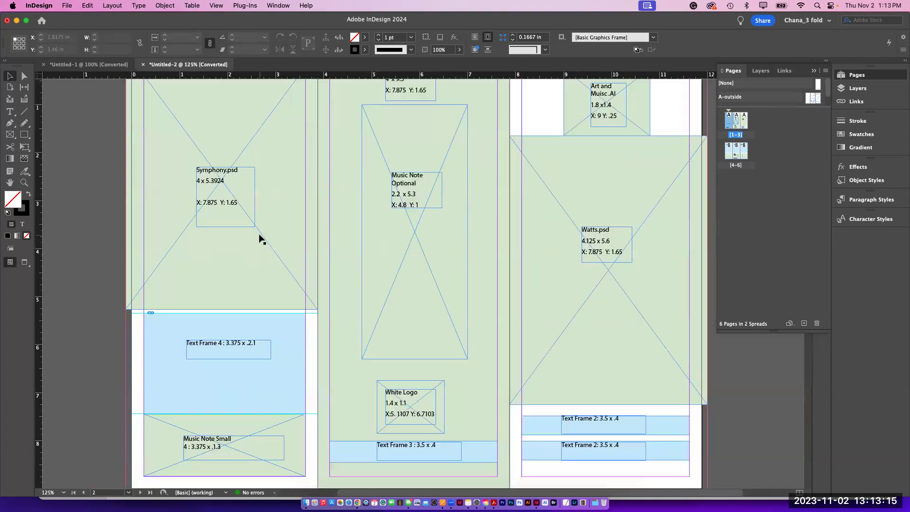
{"action": "key", "text": "super+equal"}
{"action": "scroll", "coordinate": [215, 261], "scroll_direction": "up", "scroll_amount": 5}
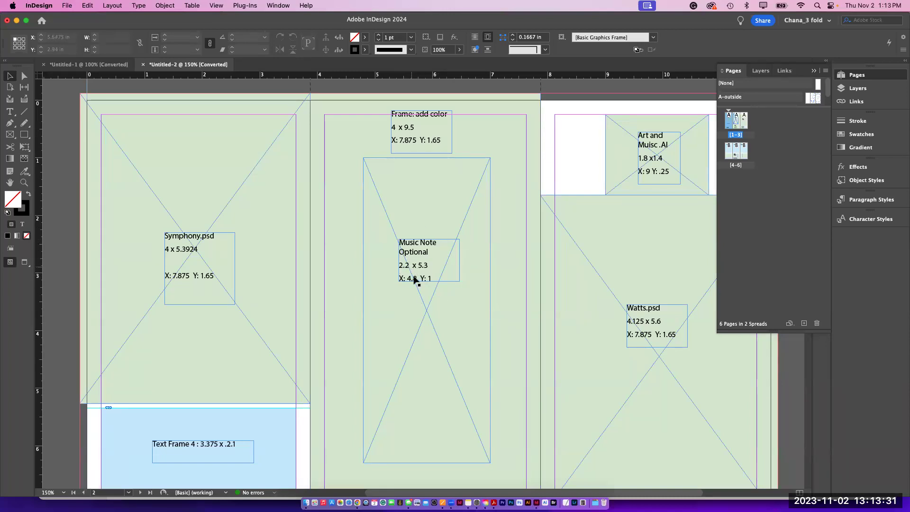
Step: Examine the logo and text frame notes in the outside spread's lower area and the frame notes on its front panel
{"action": "scroll", "coordinate": [409, 311], "scroll_direction": "down", "scroll_amount": 2}
{"action": "scroll", "coordinate": [409, 312], "scroll_direction": "down", "scroll_amount": 6}
{"action": "scroll", "coordinate": [408, 311], "scroll_direction": "right", "scroll_amount": 2}
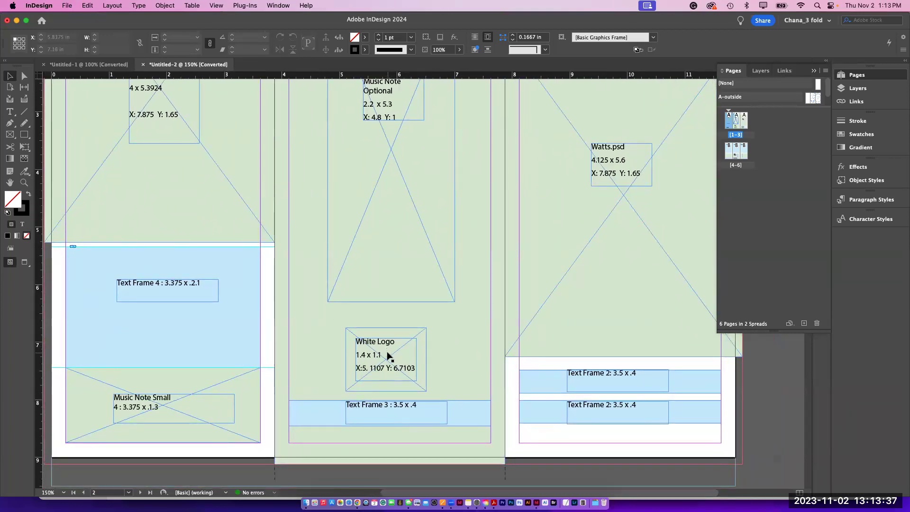
{"action": "scroll", "coordinate": [476, 426], "scroll_direction": "right", "scroll_amount": 1}
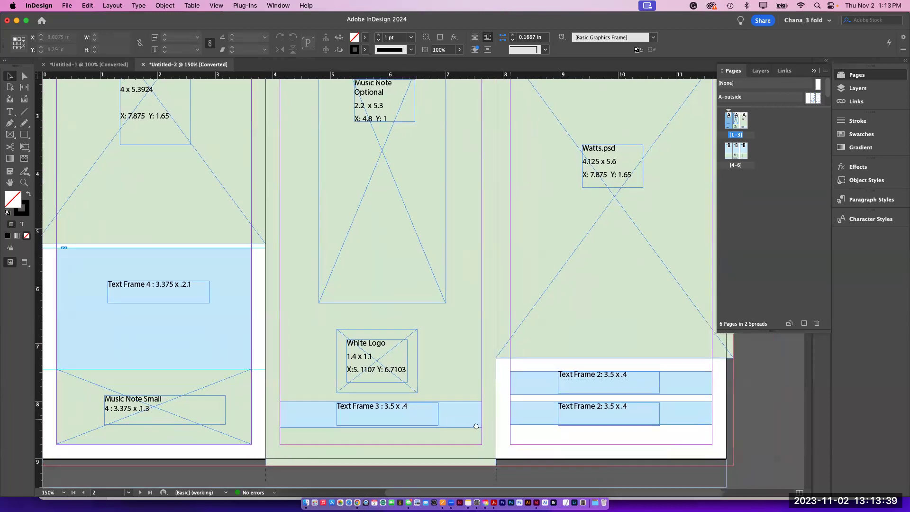
{"action": "scroll", "coordinate": [476, 425], "scroll_direction": "up", "scroll_amount": 3}
{"action": "scroll", "coordinate": [476, 426], "scroll_direction": "right", "scroll_amount": 2}
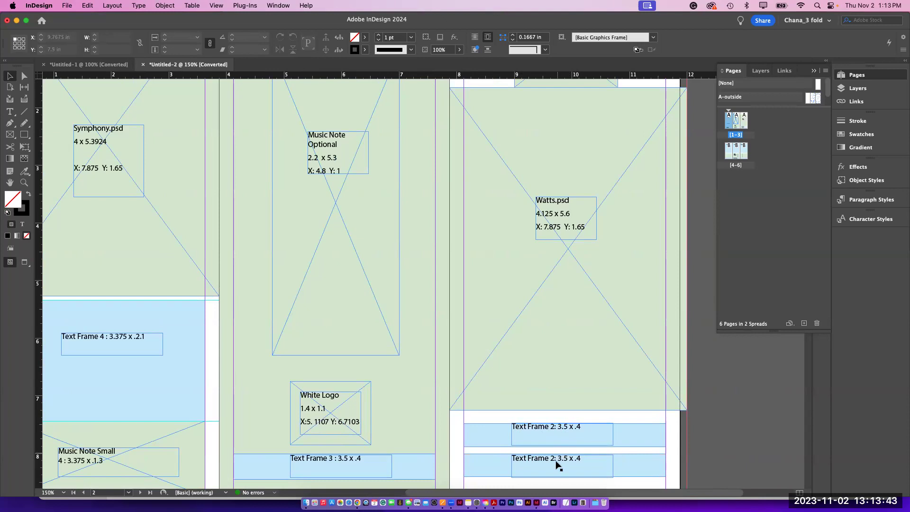
{"action": "scroll", "coordinate": [542, 320], "scroll_direction": "up", "scroll_amount": 5}
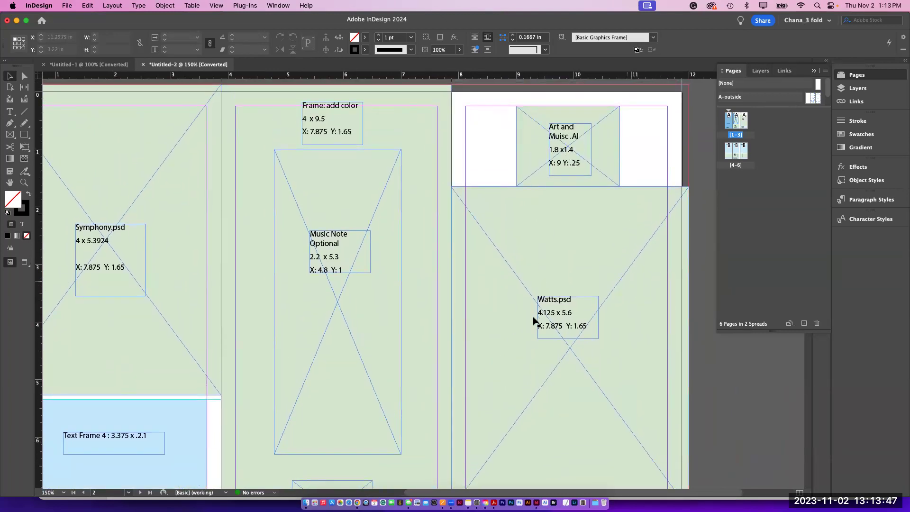
{"action": "scroll", "coordinate": [611, 317], "scroll_direction": "left", "scroll_amount": 5}
{"action": "scroll", "coordinate": [618, 321], "scroll_direction": "right", "scroll_amount": 1}
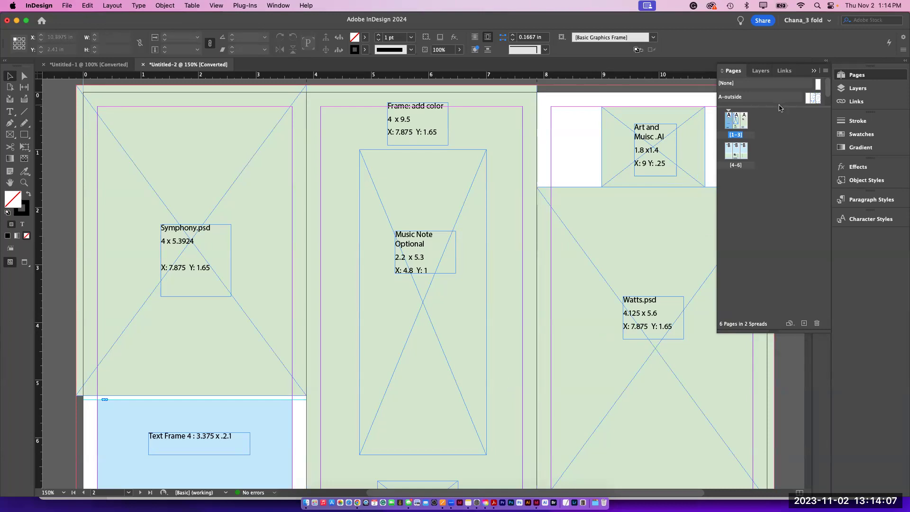
Step: Enlarge the parent pages area of the Pages panel and open the B-Inside parent spread
{"action": "left_click_drag", "start_coordinate": [779, 108], "coordinate": [758, 155]}
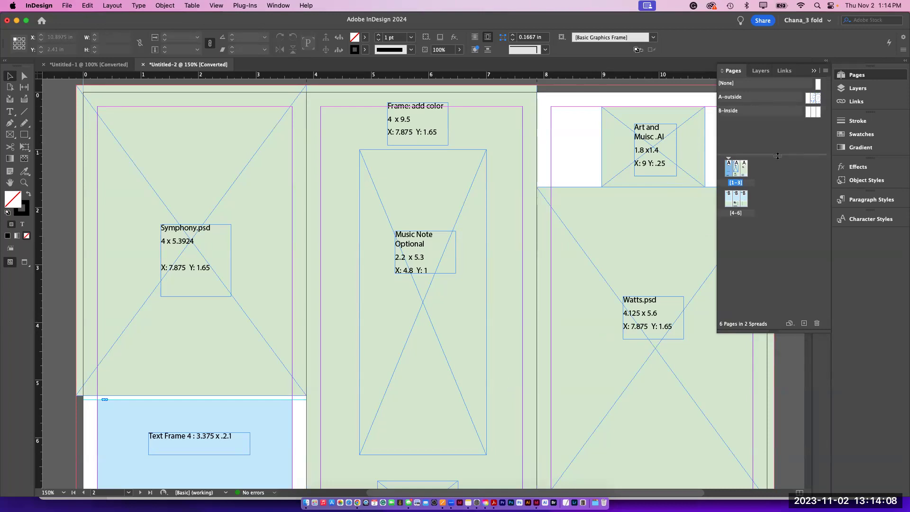
{"action": "double_click", "coordinate": [753, 116]}
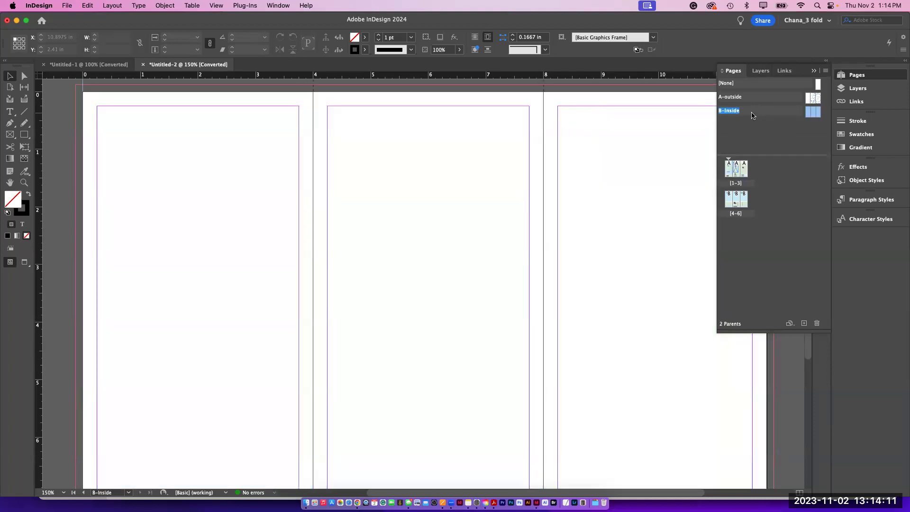
Step: Go to the inside spread, pages 4–6, and examine its text frame and image notes and the panel labels above it
{"action": "left_click_drag", "start_coordinate": [752, 115], "coordinate": [729, 198]}
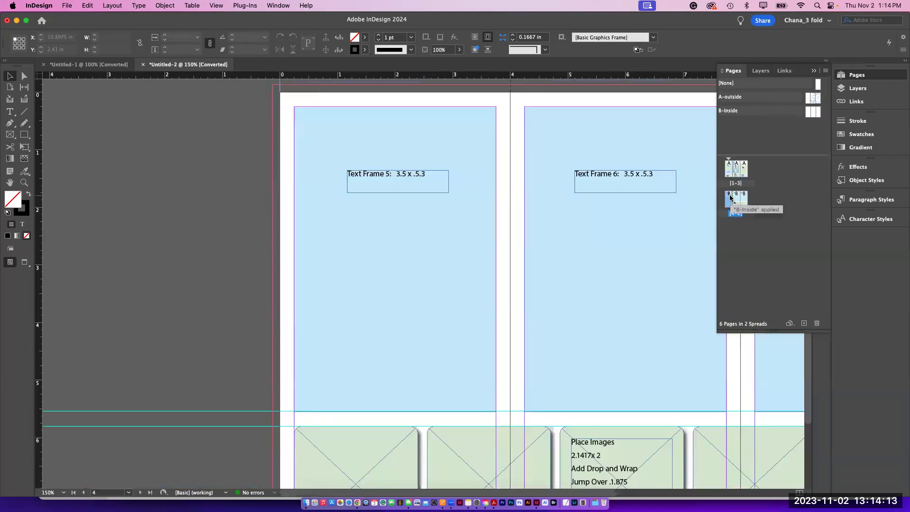
{"action": "key", "text": "super+minus"}
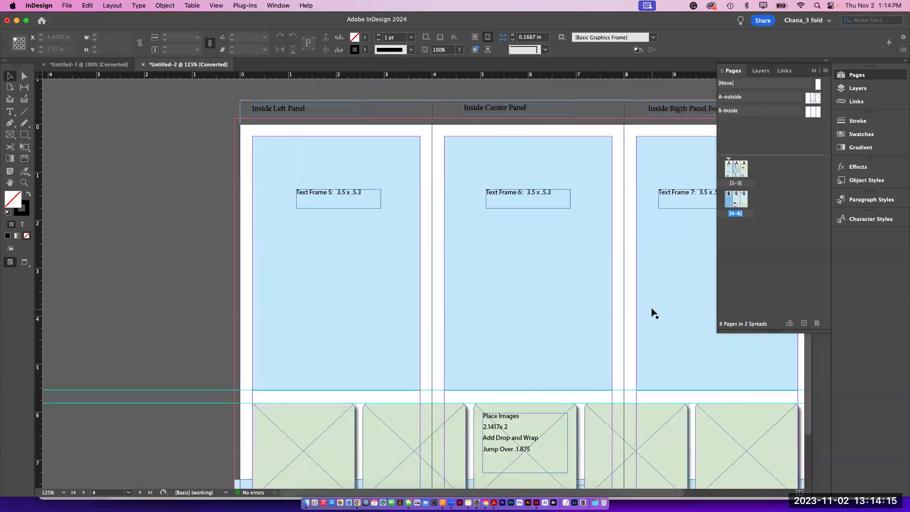
{"action": "key", "text": "super+minus"}
{"action": "scroll", "coordinate": [376, 340], "scroll_direction": "down", "scroll_amount": 2}
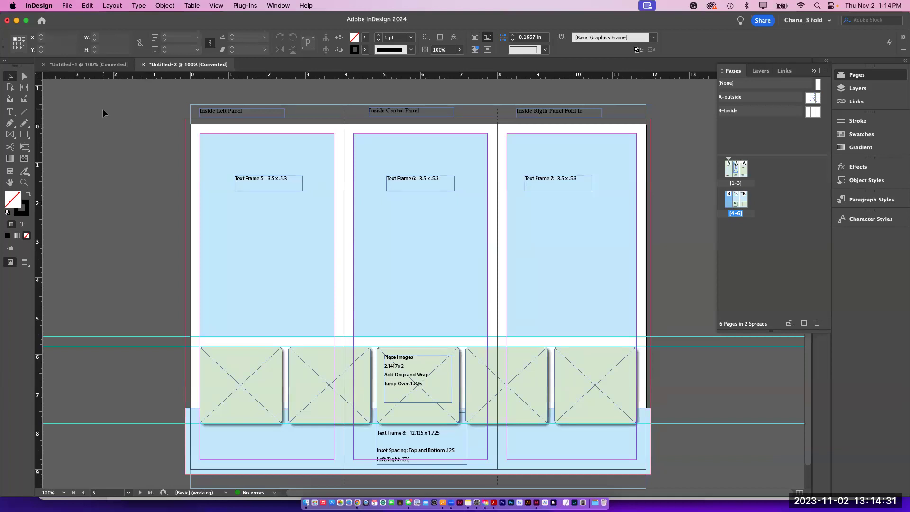
{"action": "key", "text": "super+equal"}
{"action": "key", "text": "super+equal"}
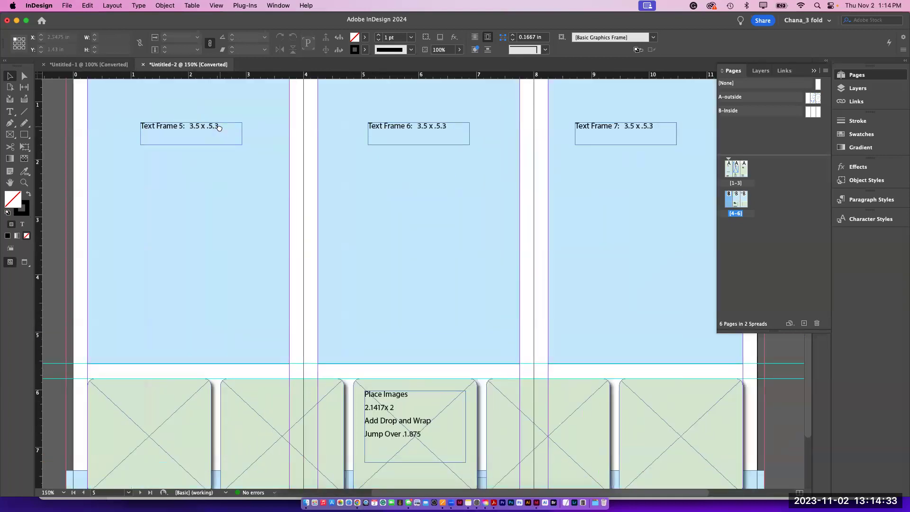
{"action": "scroll", "coordinate": [219, 327], "scroll_direction": "up", "scroll_amount": 10}
{"action": "left_click", "coordinate": [98, 247]}
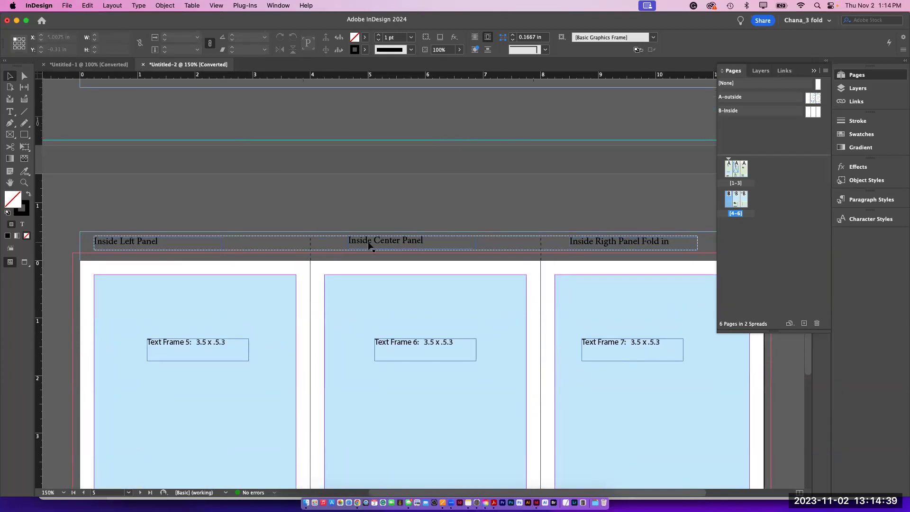
{"action": "left_click", "coordinate": [408, 251]}
{"action": "left_click_drag", "start_coordinate": [554, 251], "coordinate": [462, 249]}
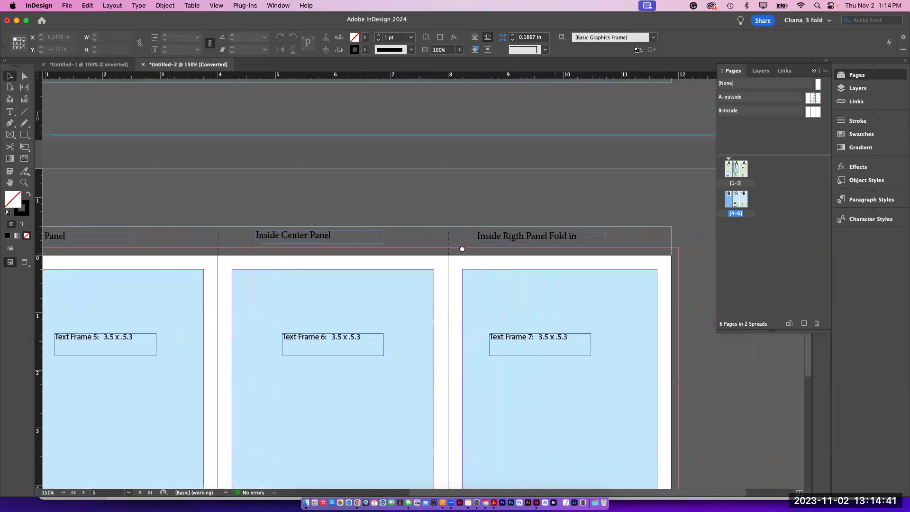
Step: Check the outside spread and the A-outside and B-Inside parents for panel labels, returning to pages 1–3
{"action": "scroll", "coordinate": [382, 138], "scroll_direction": "up", "scroll_amount": 5}
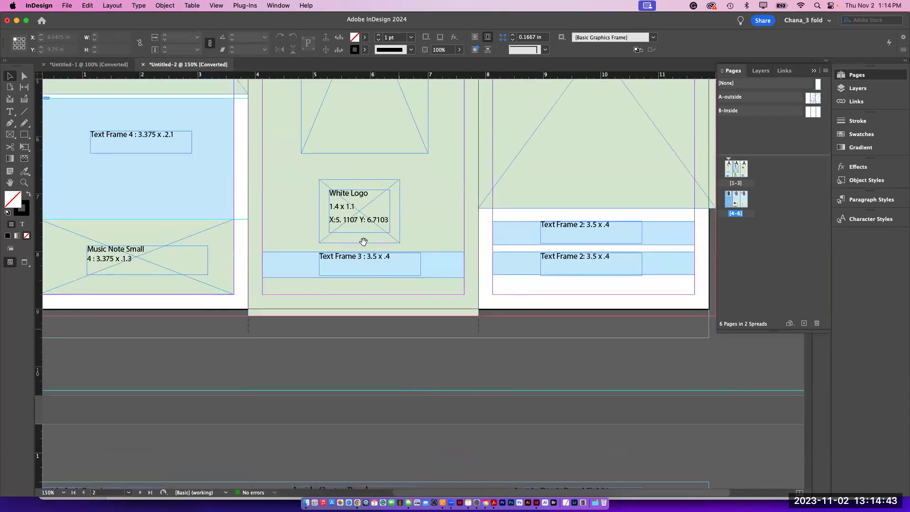
{"action": "scroll", "coordinate": [363, 242], "scroll_direction": "up", "scroll_amount": 7}
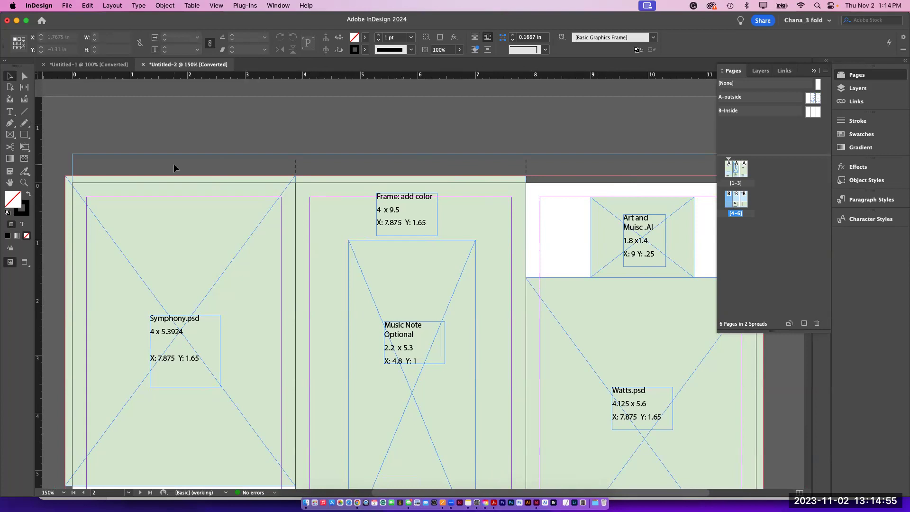
{"action": "scroll", "coordinate": [170, 160], "scroll_direction": "down", "scroll_amount": 3}
{"action": "scroll", "coordinate": [170, 160], "scroll_direction": "right", "scroll_amount": 1}
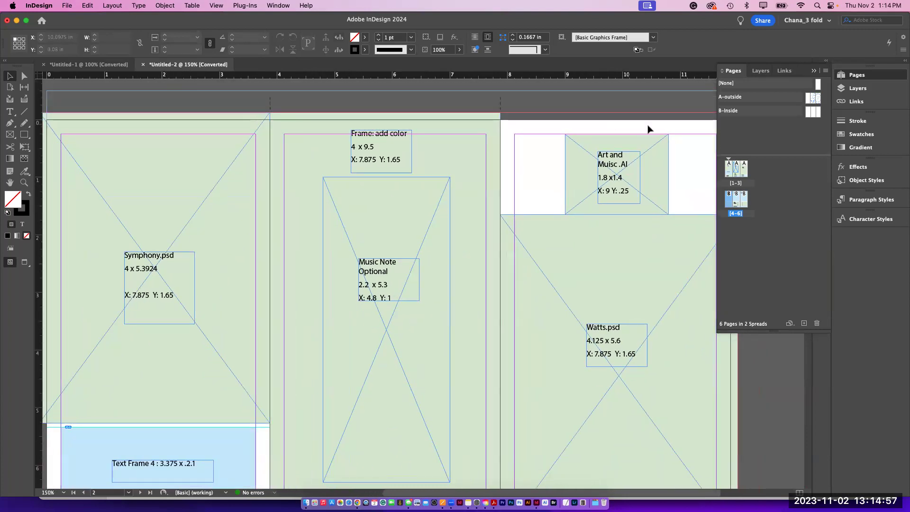
{"action": "double_click", "coordinate": [726, 99]}
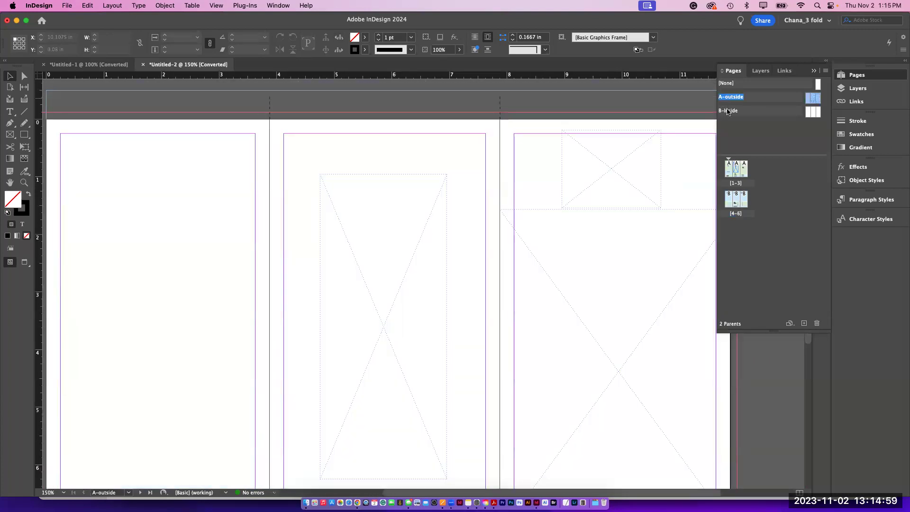
{"action": "double_click", "coordinate": [727, 112]}
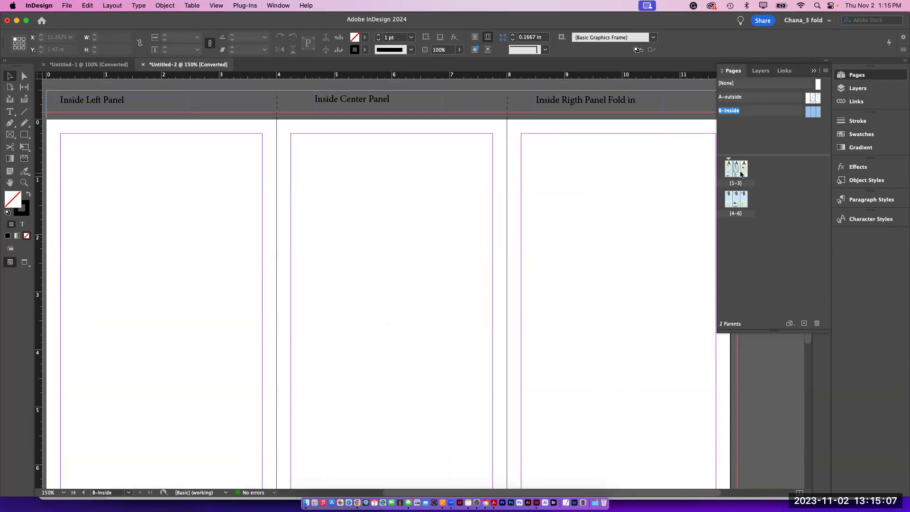
{"action": "left_click", "coordinate": [757, 191]}
{"action": "double_click", "coordinate": [732, 169]}
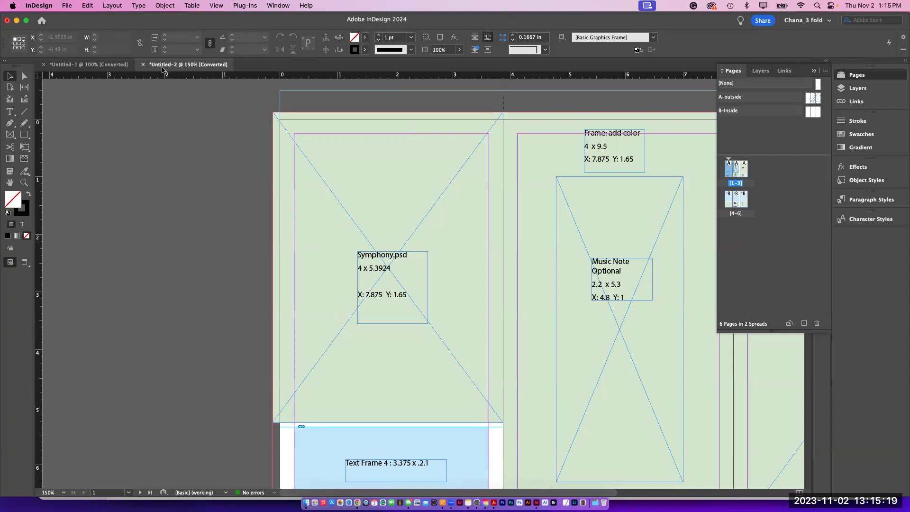
Step: Save the sketch-based brochure document to the Desktop as "3 Fodld _Art in LA_Nov 2023"
{"action": "left_click", "coordinate": [80, 6]}
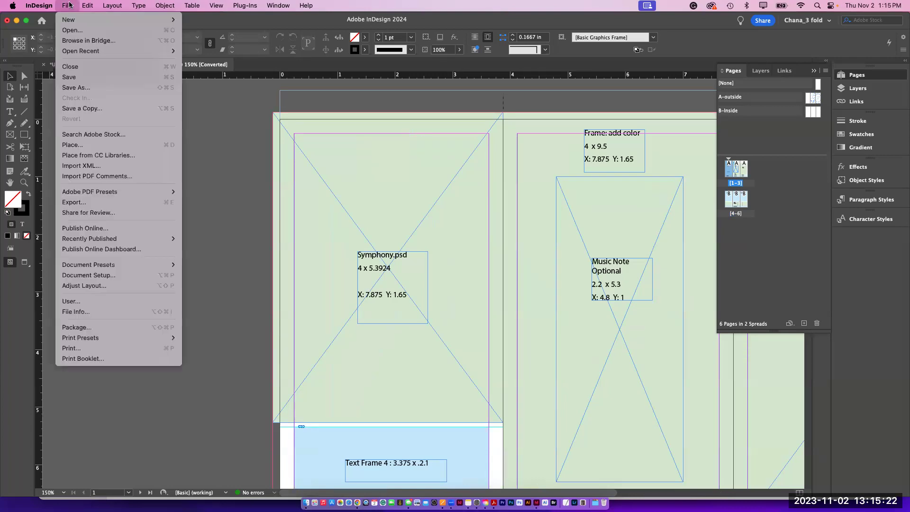
{"action": "left_click", "coordinate": [76, 87]}
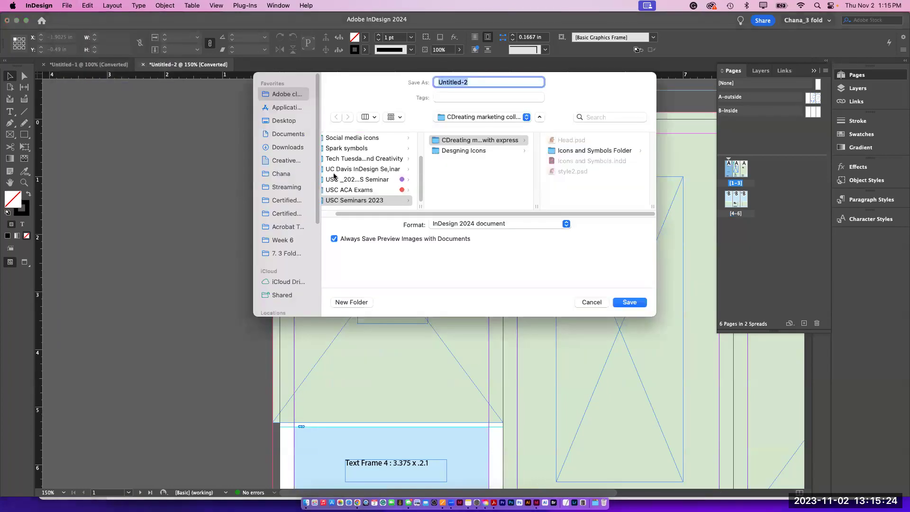
{"action": "left_click", "coordinate": [280, 122]}
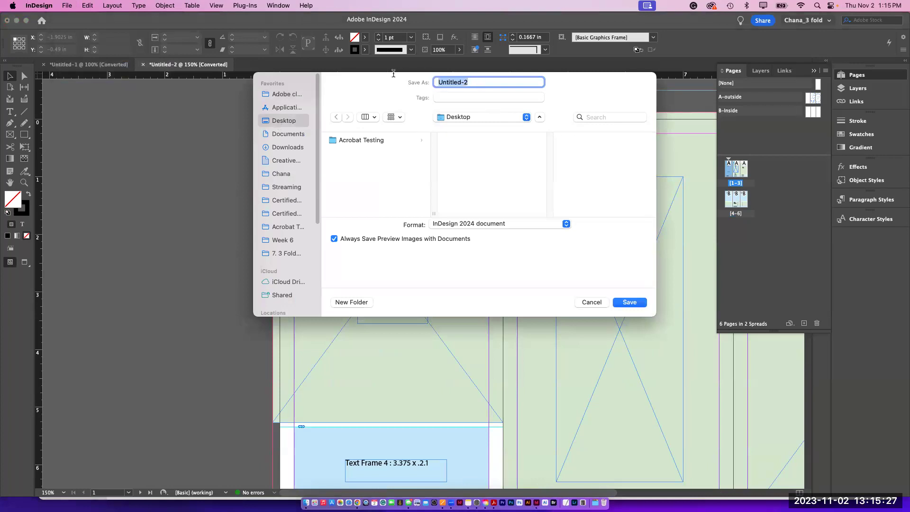
{"action": "key", "text": "BackSpace"}
{"action": "type", "text": "3 Fodld _Art in LA"}
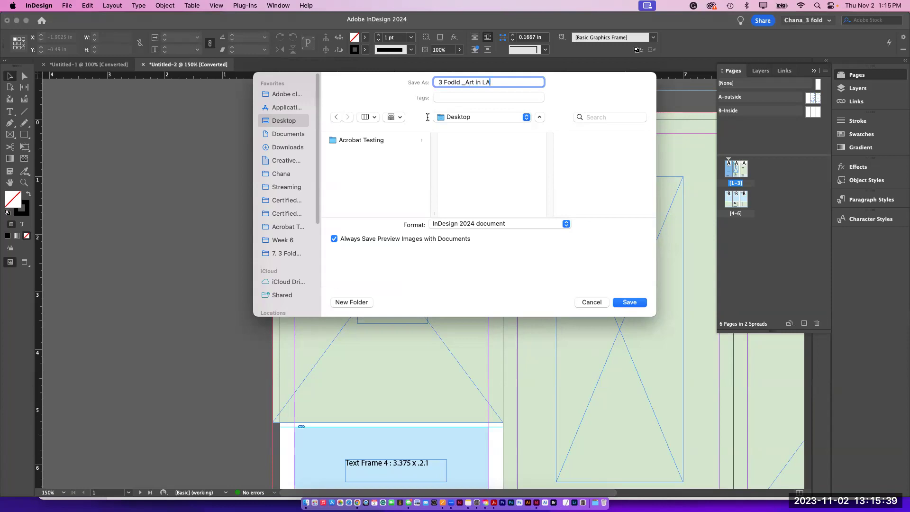
{"action": "type", "text": "_Nov 2023"}
{"action": "left_click", "coordinate": [623, 303]}
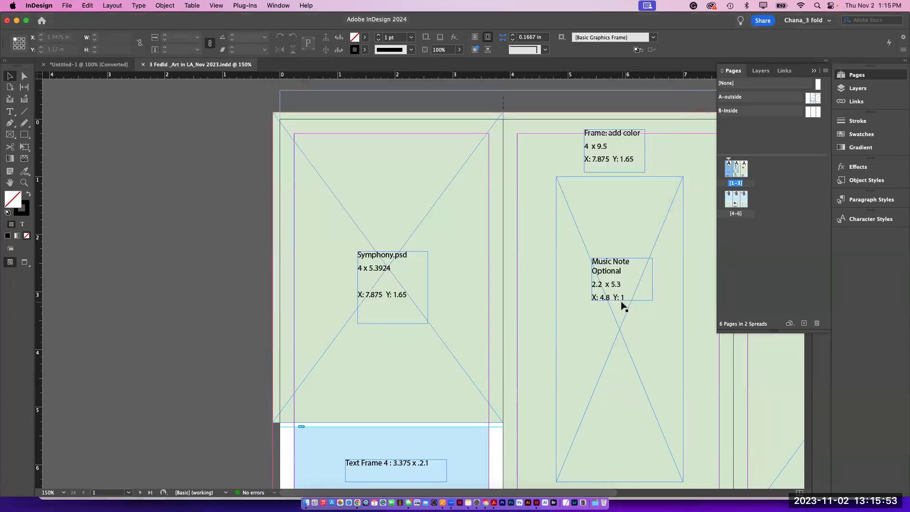
Step: Close the blank Untitled-1 document without saving its changes
{"action": "left_click", "coordinate": [46, 65]}
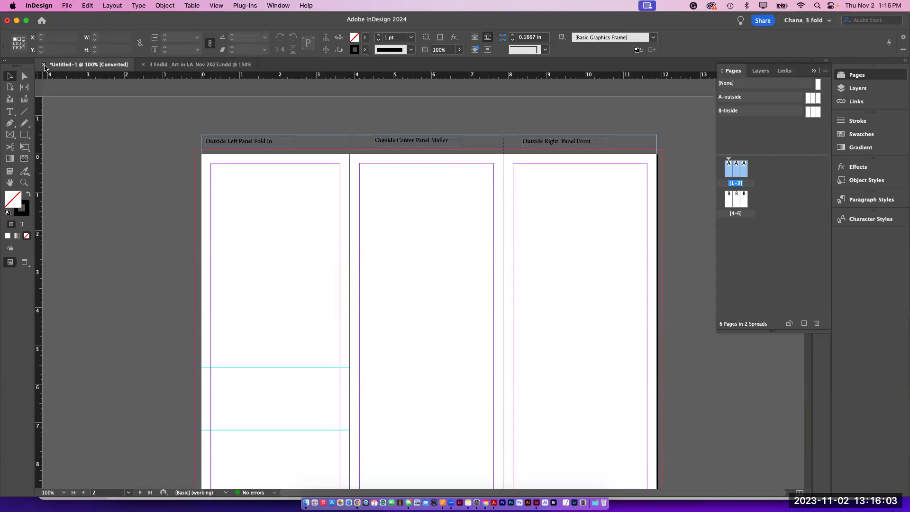
{"action": "left_click", "coordinate": [44, 65]}
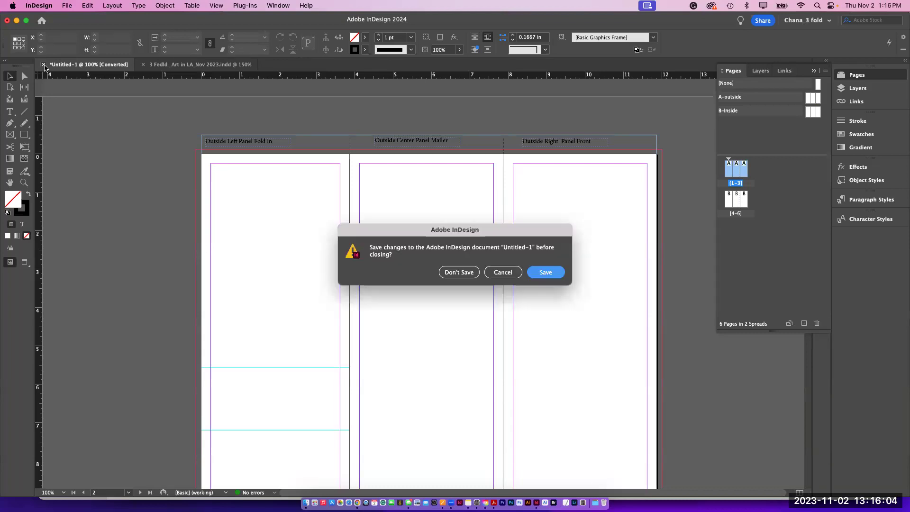
{"action": "left_click", "coordinate": [458, 274]}
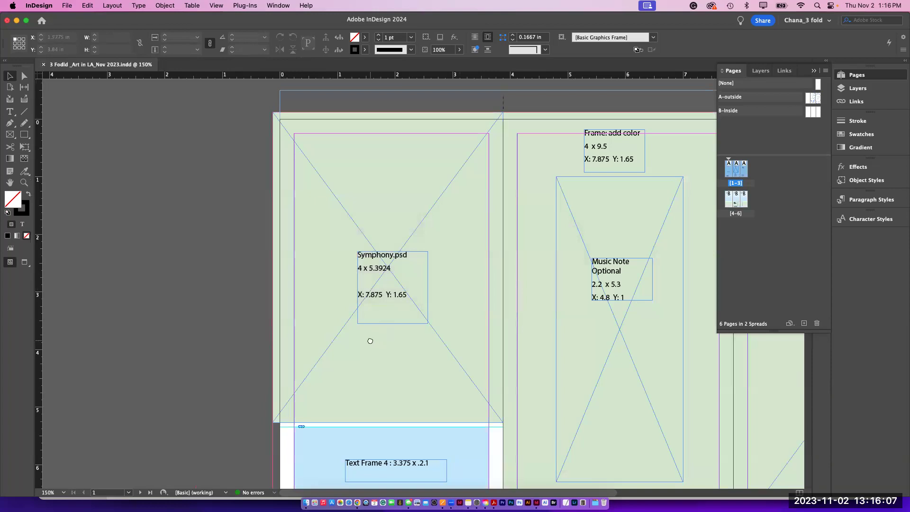
Step: Open the Swatches panel, enlarge it to show the full list, and choose the dark red C=31 M=95 Y=81 K=36 swatch
{"action": "scroll", "coordinate": [370, 341], "scroll_direction": "right", "scroll_amount": 5}
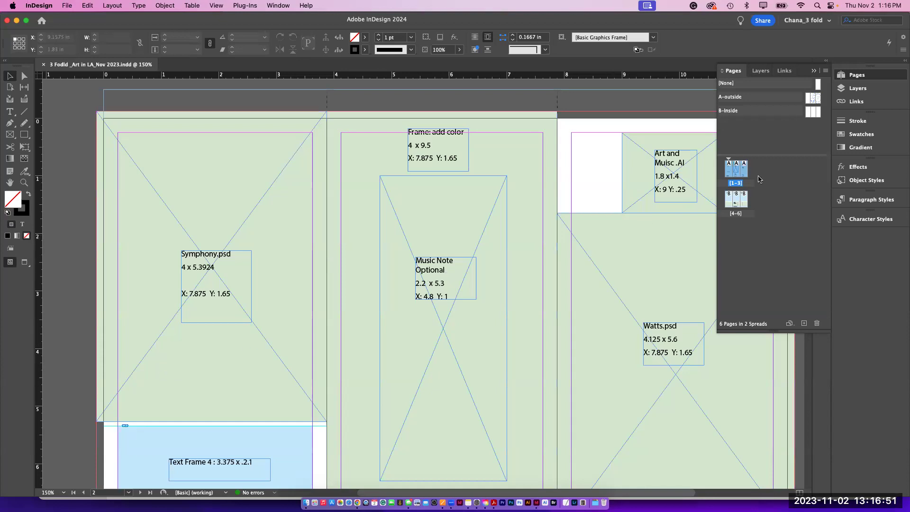
{"action": "left_click", "coordinate": [858, 134]}
{"action": "left_click_drag", "start_coordinate": [770, 236], "coordinate": [772, 417]}
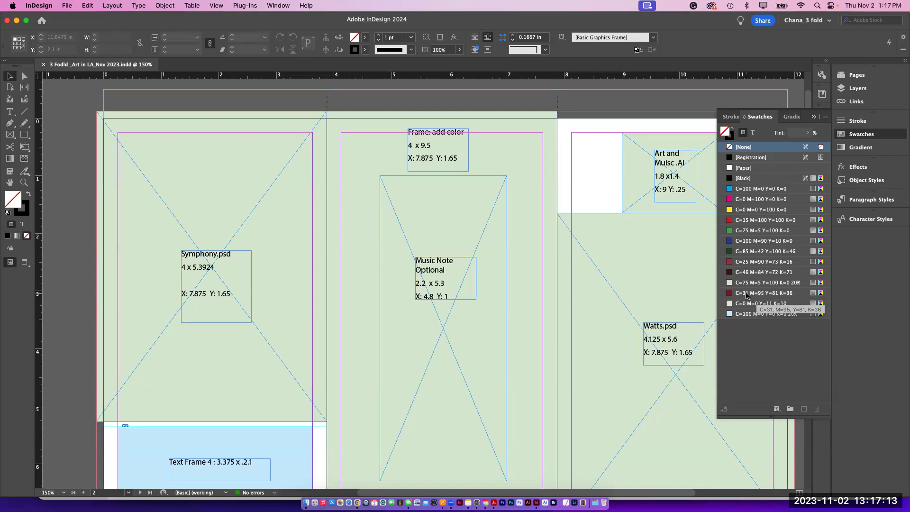
{"action": "left_click", "coordinate": [746, 293]}
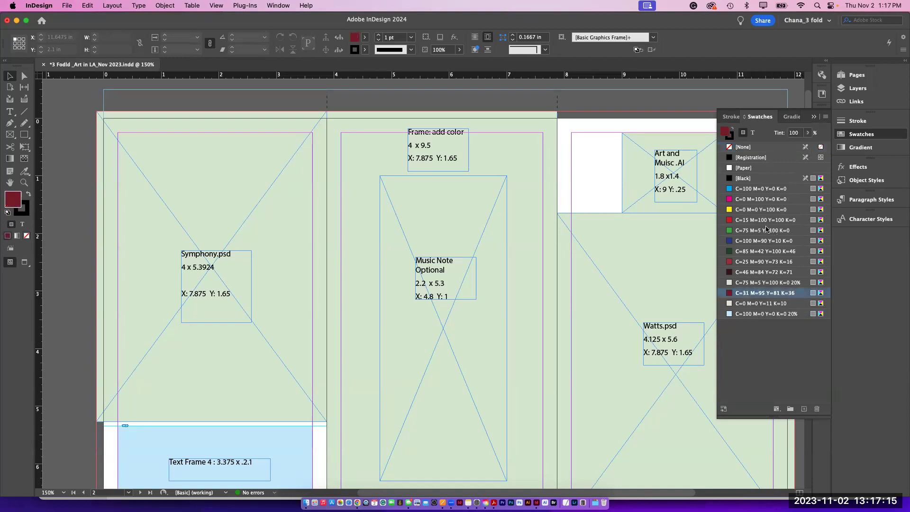
Step: Redefine the dark red swatch as Cyan 30, Magenta 97, Yellow 86 and Black 15, with the preview on
{"action": "double_click", "coordinate": [731, 293]}
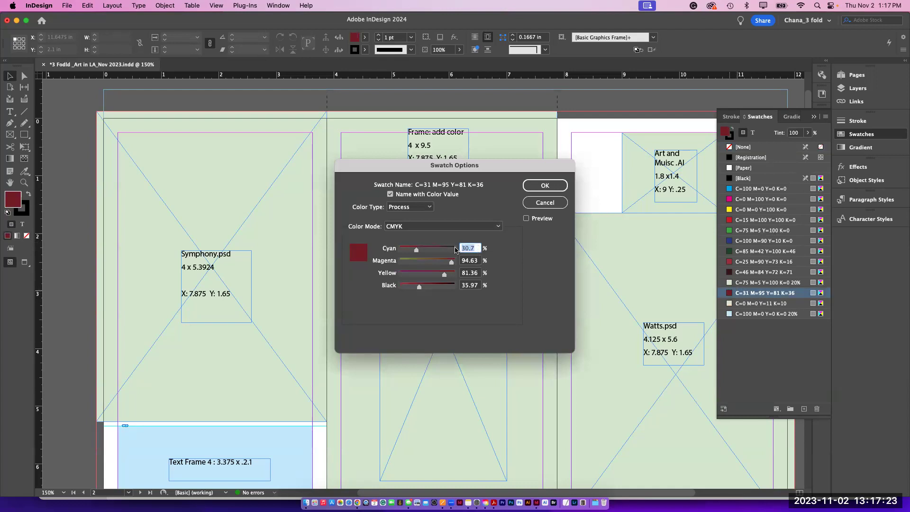
{"action": "type", "text": "30"}
{"action": "key", "text": "Tab"}
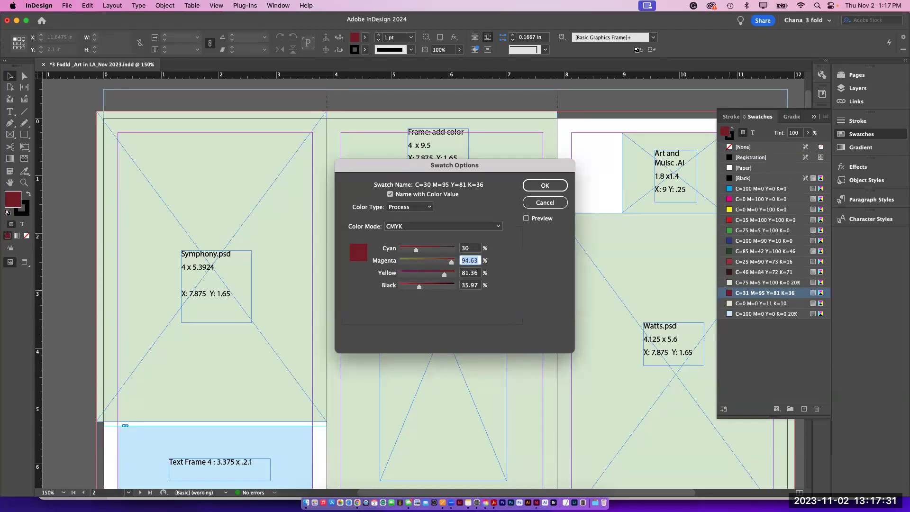
{"action": "type", "text": "97"}
{"action": "left_click", "coordinate": [476, 272]}
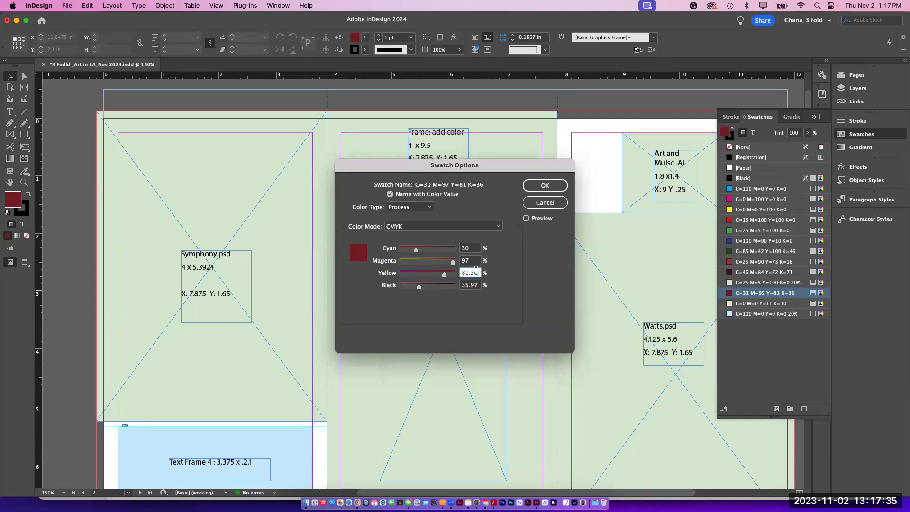
{"action": "double_click", "coordinate": [475, 272]}
{"action": "key", "text": "BackSpace"}
{"action": "type", "text": "86"}
{"action": "left_click", "coordinate": [476, 284]}
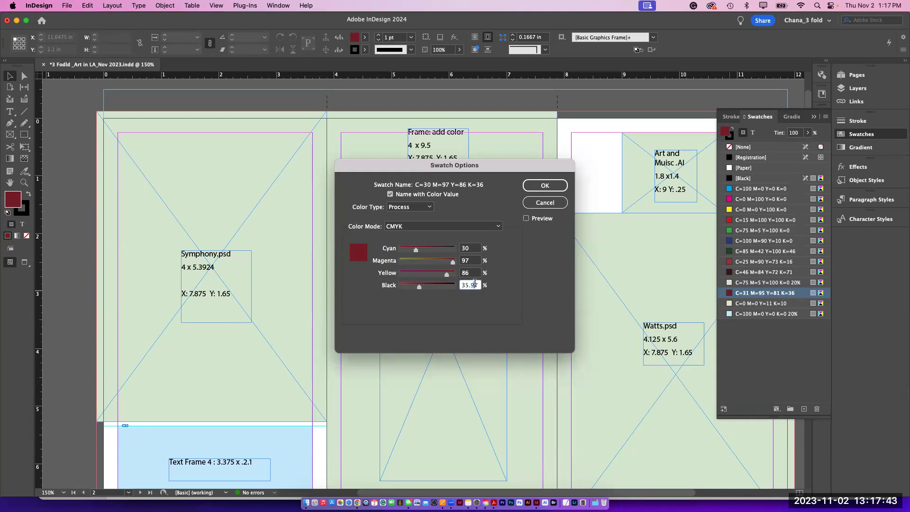
{"action": "key", "text": "super+a"}
{"action": "type", "text": "15"}
{"action": "left_click", "coordinate": [526, 219]}
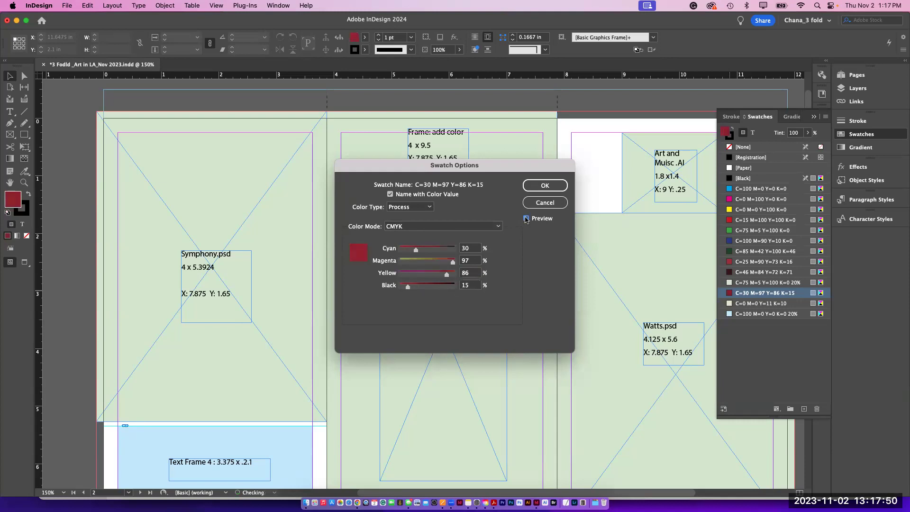
{"action": "left_click", "coordinate": [540, 191]}
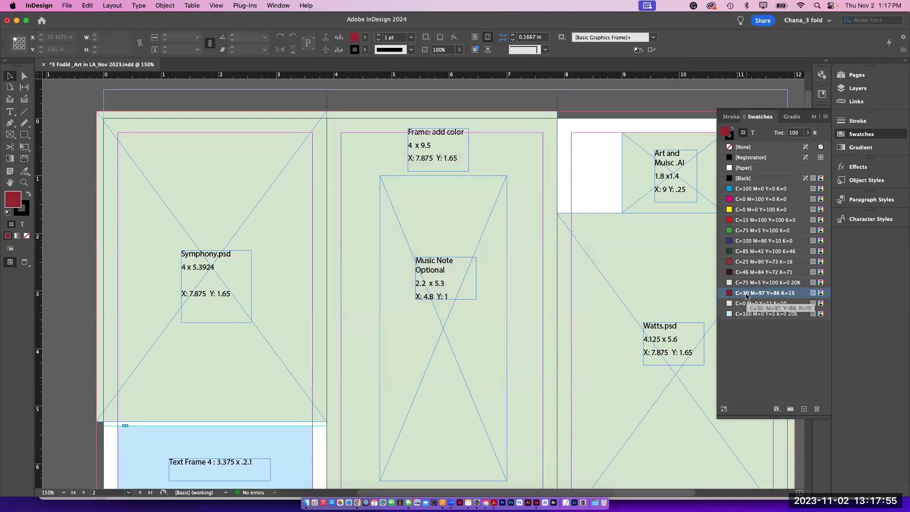
Step: Detach the Swatches panel, delete all unused color swatches, and reselect the dark red C=30 M=97 Y=86 K=15 swatch
{"action": "left_click_drag", "start_coordinate": [758, 116], "coordinate": [595, 105]}
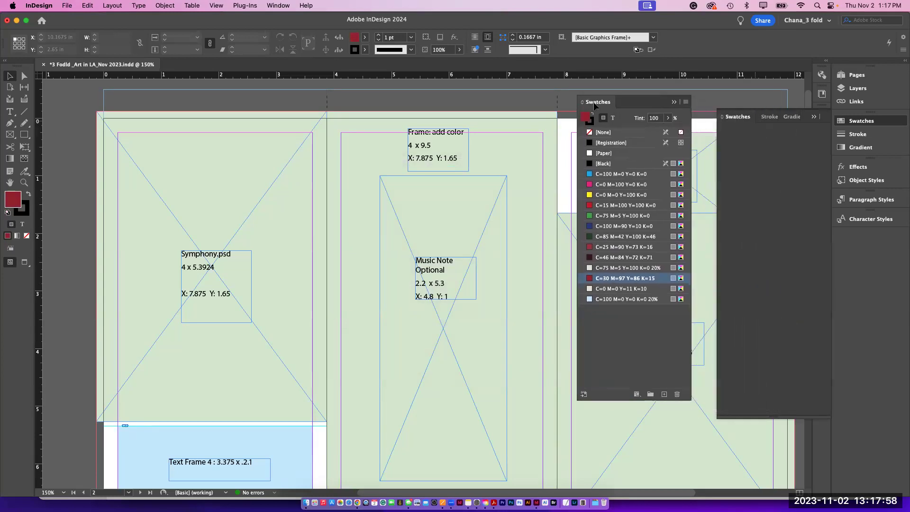
{"action": "left_click", "coordinate": [685, 102]}
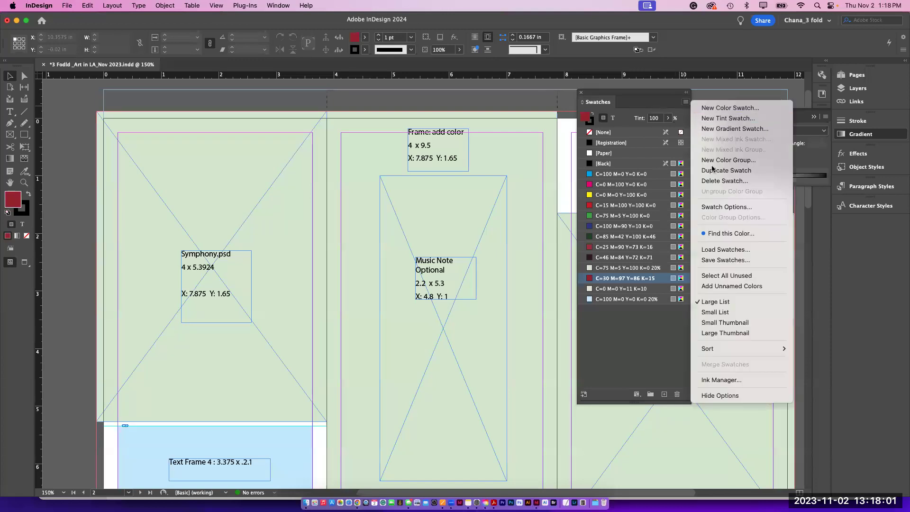
{"action": "left_click", "coordinate": [732, 277]}
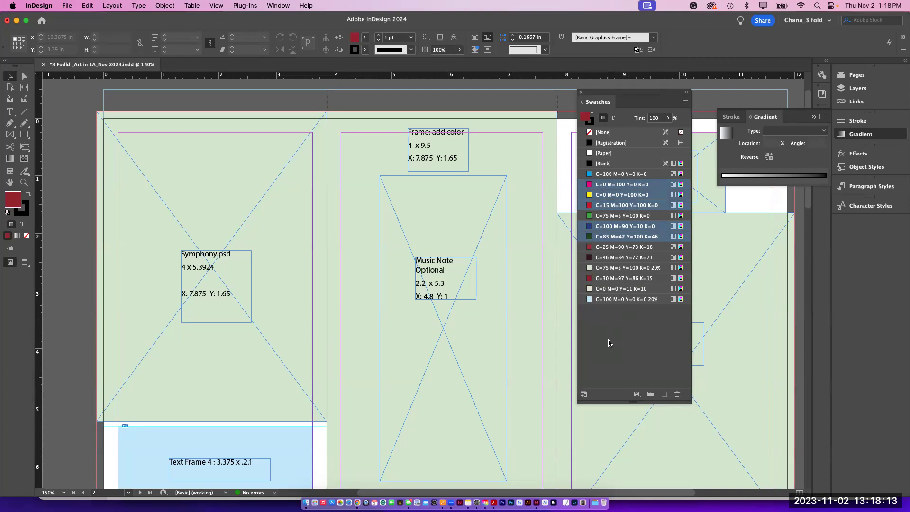
{"action": "left_click", "coordinate": [676, 394]}
{"action": "left_click", "coordinate": [603, 232]}
Step: View the swatches as large thumbnails in a widened Swatches panel and return them to Large List
{"action": "left_click", "coordinate": [685, 102]}
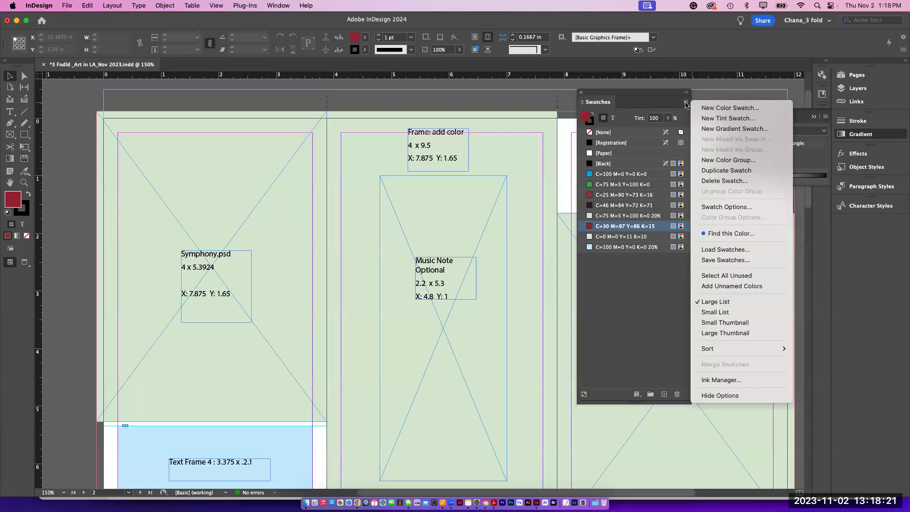
{"action": "left_click", "coordinate": [696, 325]}
{"action": "left_click_drag", "start_coordinate": [689, 397], "coordinate": [784, 397]}
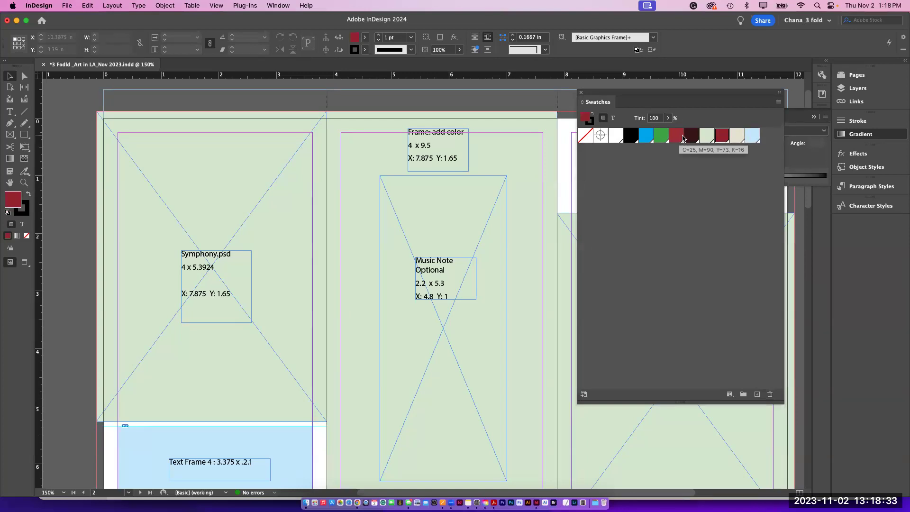
{"action": "left_click", "coordinate": [723, 138]}
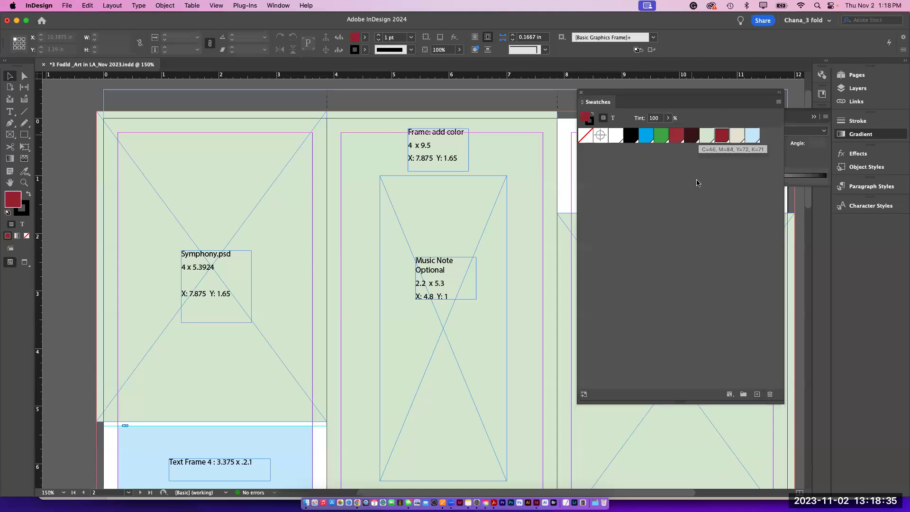
{"action": "left_click", "coordinate": [778, 102]}
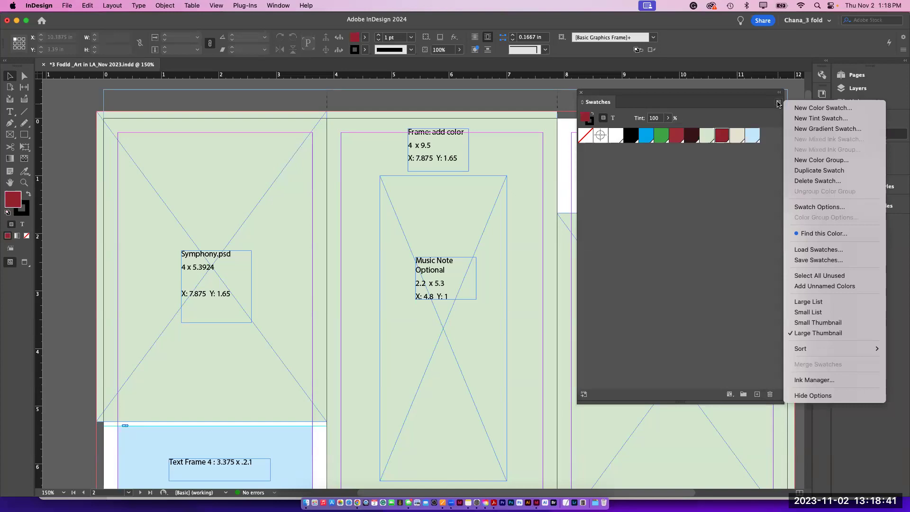
{"action": "left_click", "coordinate": [798, 302]}
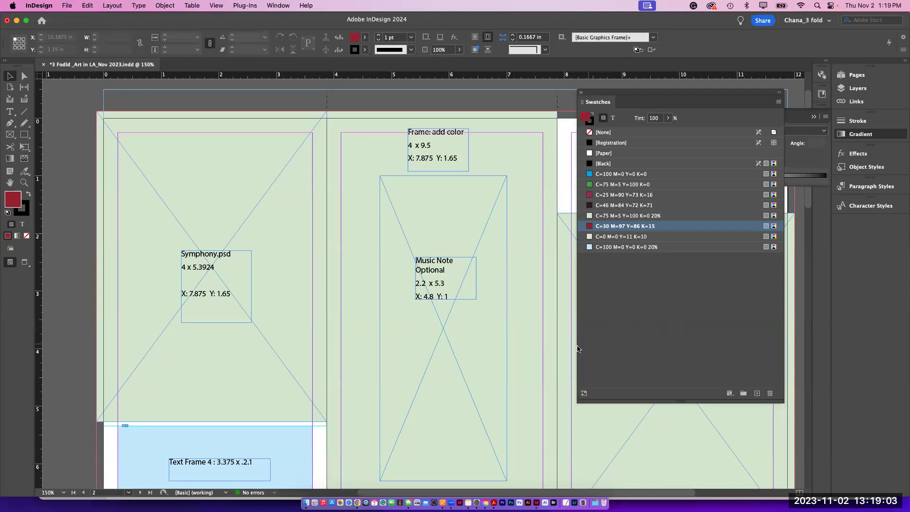
Step: Move the floating Swatches panel off the spread to the edge of the workspace and collapse the Gradient panel
{"action": "key", "text": "p"}
{"action": "key", "text": "super+minus"}
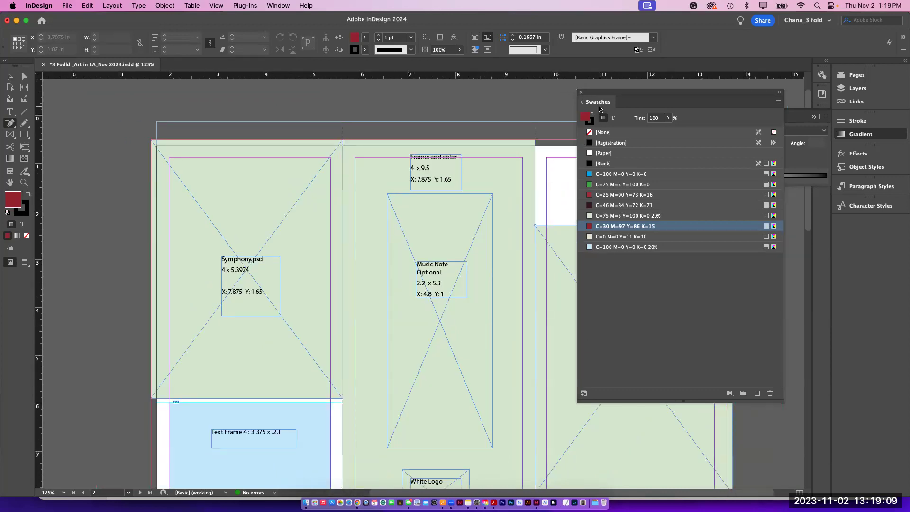
{"action": "left_click_drag", "start_coordinate": [598, 102], "coordinate": [862, 84]}
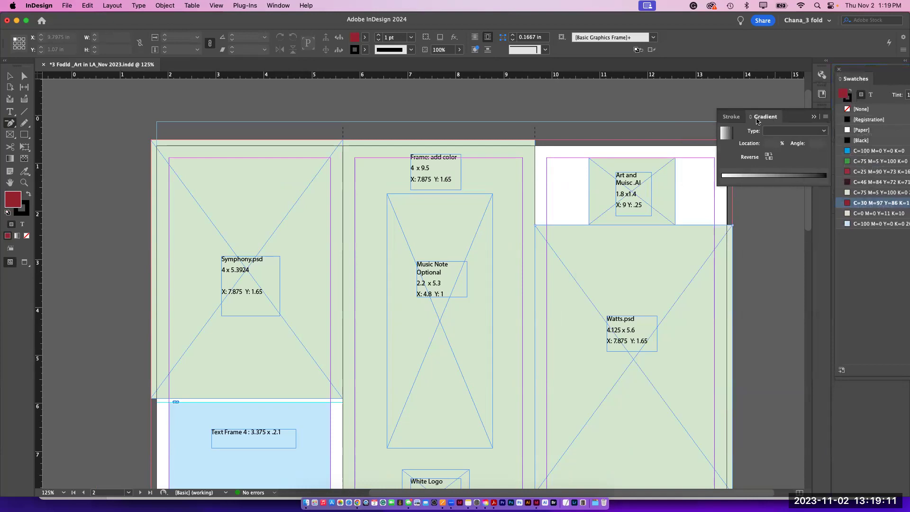
{"action": "left_click", "coordinate": [757, 117]}
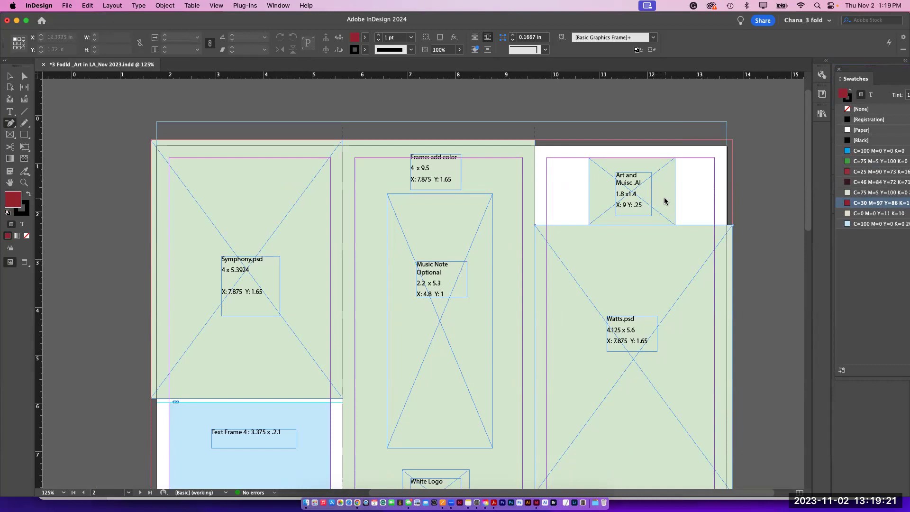
{"action": "left_click_drag", "start_coordinate": [855, 91], "coordinate": [824, 137]}
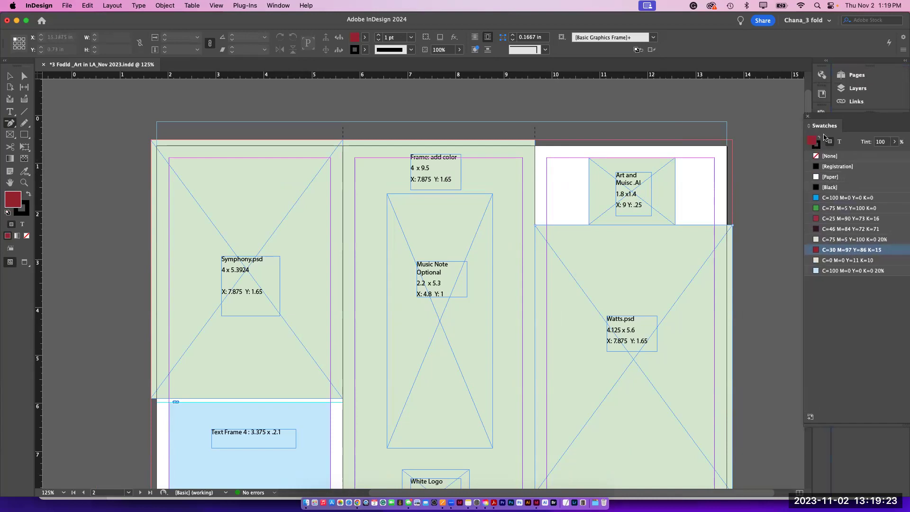
Step: Show the document's layers and make the image and Graphics layer active
{"action": "left_click", "coordinate": [853, 88]}
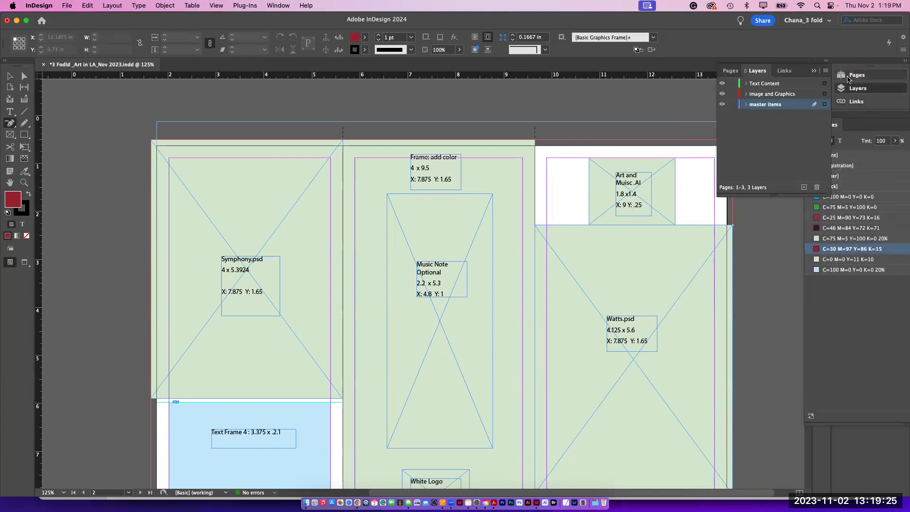
{"action": "left_click", "coordinate": [848, 80]}
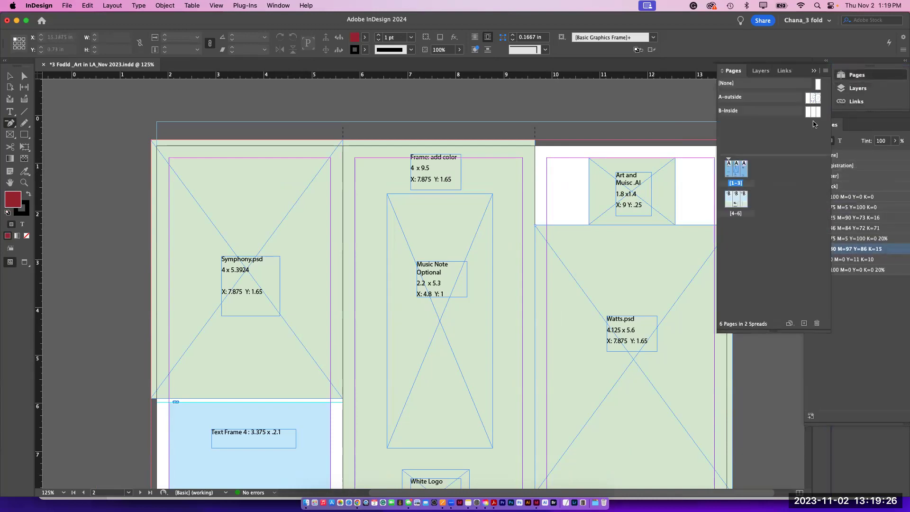
{"action": "left_click", "coordinate": [854, 89]}
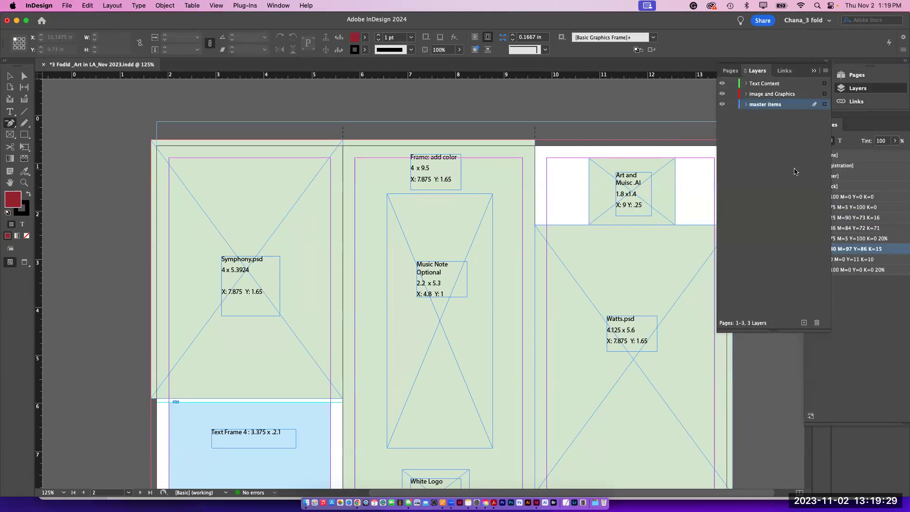
{"action": "left_click", "coordinate": [776, 106]}
{"action": "key", "text": "Return"}
{"action": "left_click", "coordinate": [762, 94]}
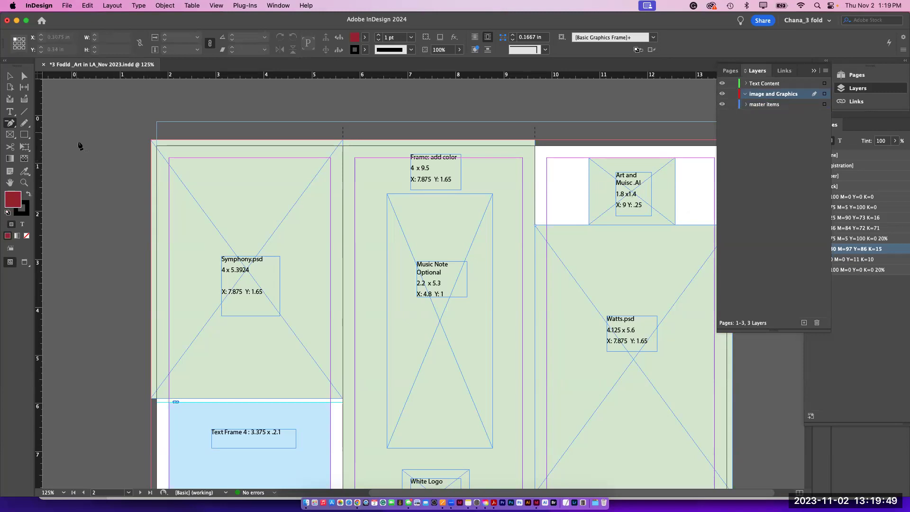
Step: Check the position and size of the Art and Music logo placeholder frame on the front panel
{"action": "left_click", "coordinate": [10, 77]}
{"action": "scroll", "coordinate": [412, 149], "scroll_direction": "down", "scroll_amount": 1}
{"action": "scroll", "coordinate": [412, 149], "scroll_direction": "right", "scroll_amount": 2}
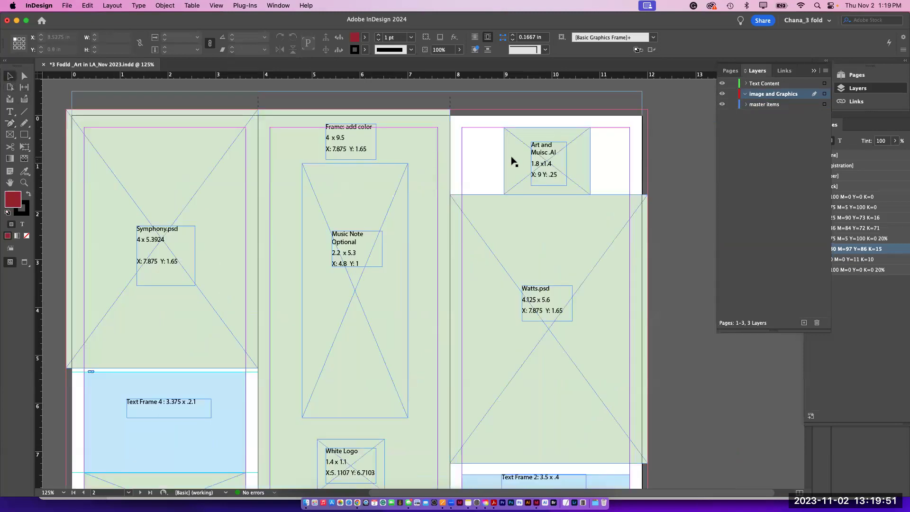
{"action": "left_click", "coordinate": [586, 156]}
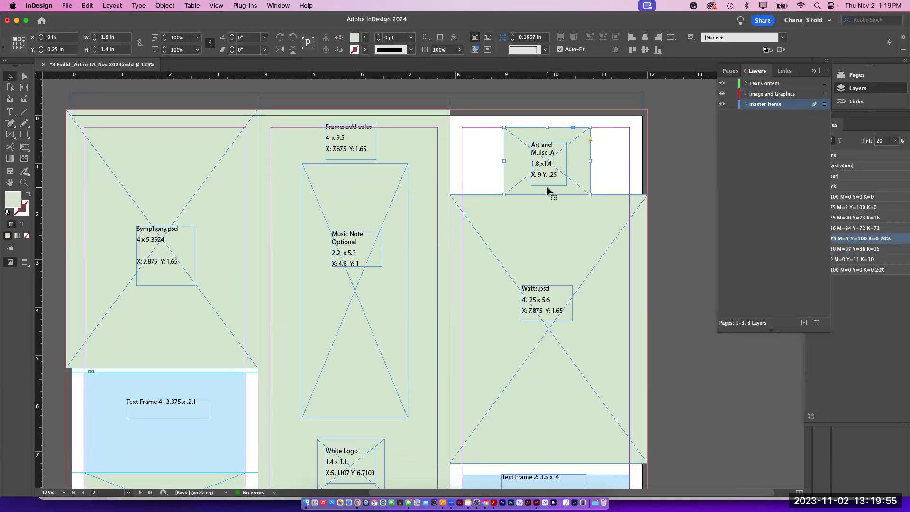
{"action": "left_click", "coordinate": [669, 171]}
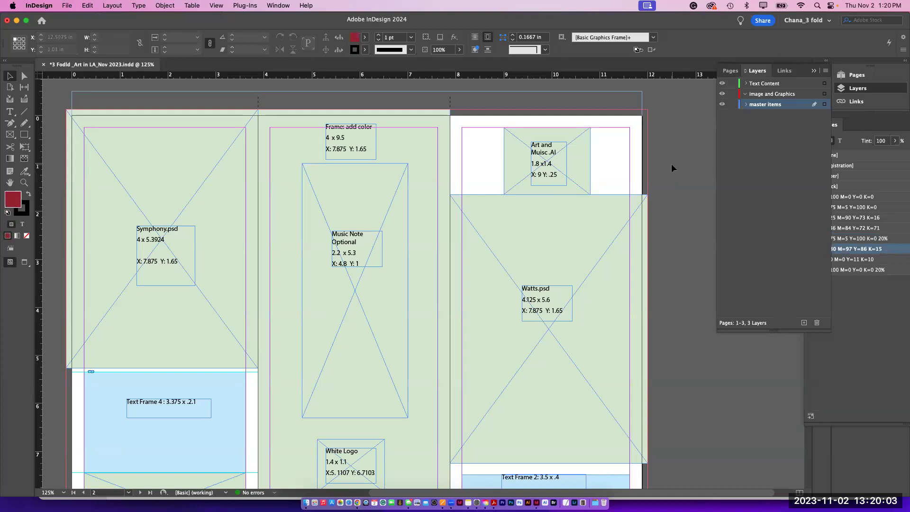
{"action": "scroll", "coordinate": [671, 164], "scroll_direction": "right", "scroll_amount": 2}
{"action": "scroll", "coordinate": [671, 164], "scroll_direction": "up", "scroll_amount": 1}
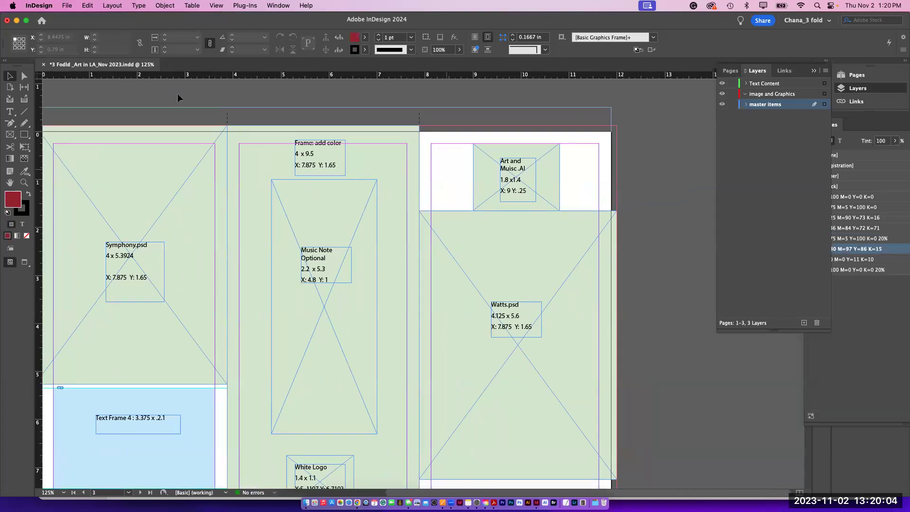
{"action": "left_click", "coordinate": [88, 6]}
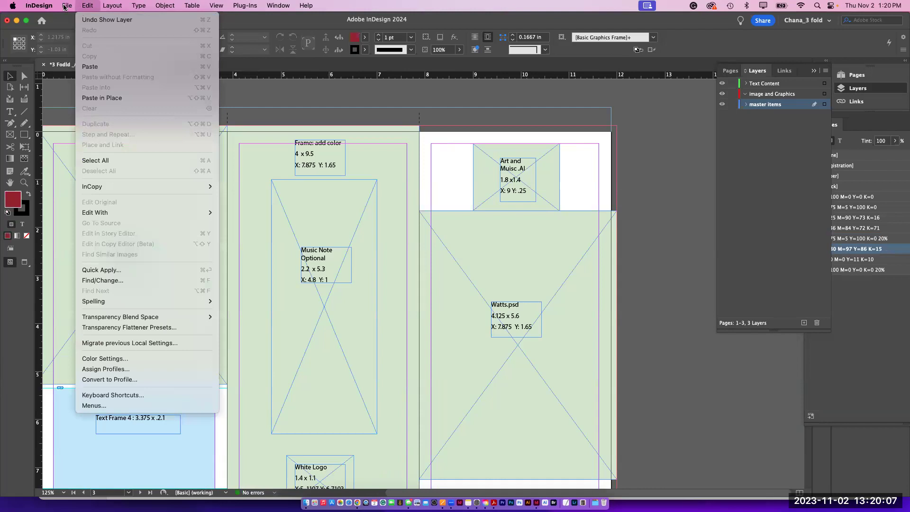
{"action": "mouse_move", "coordinate": [65, 7]}
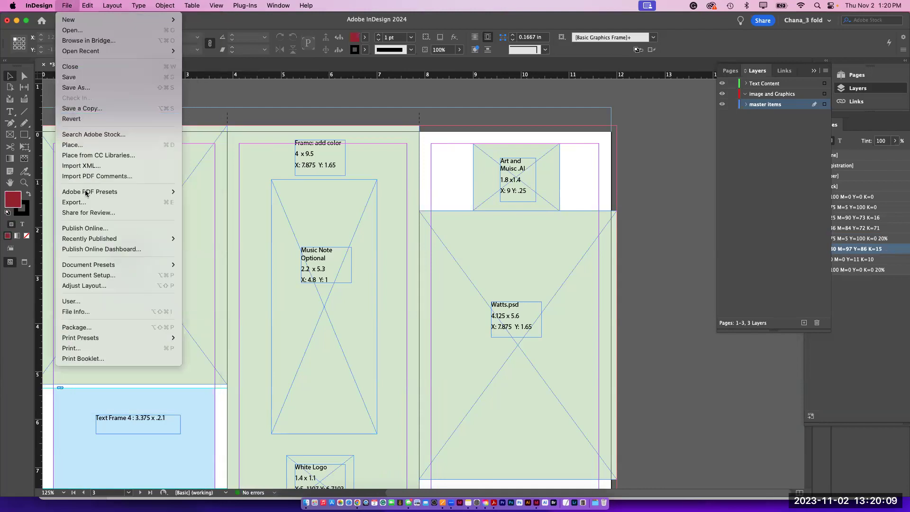
{"action": "left_click", "coordinate": [77, 147]}
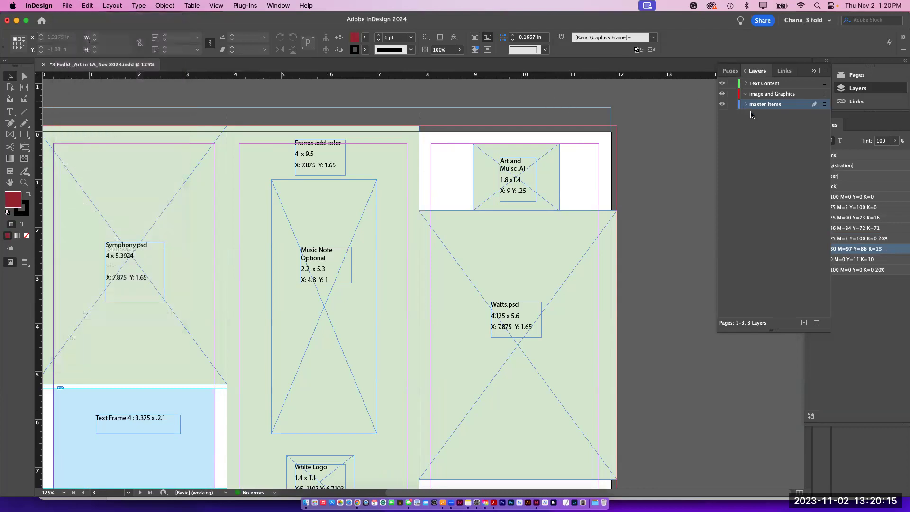
Step: Lock the master items and Text Content layers and make the image and Graphics layer active
{"action": "left_click", "coordinate": [733, 104]}
{"action": "left_click", "coordinate": [732, 83]}
{"action": "left_click", "coordinate": [764, 95]}
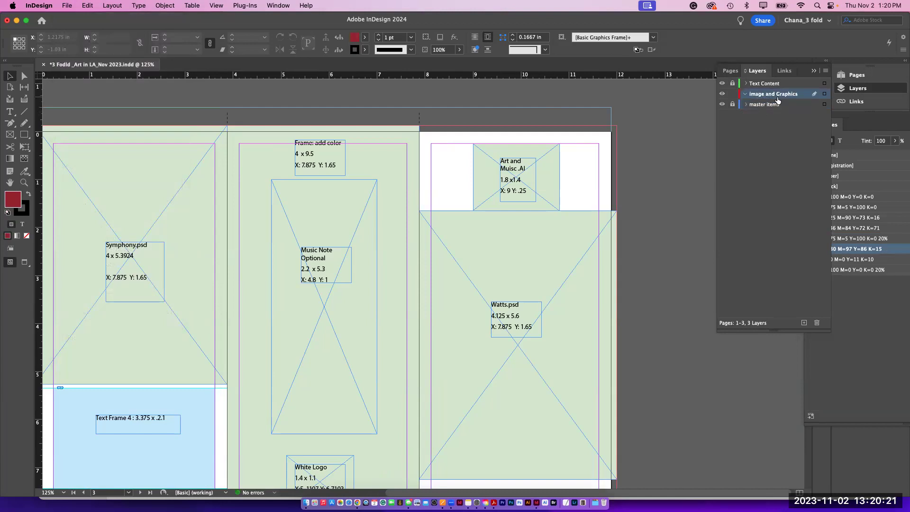
Step: Preview Illustrator Logo.ai in the 3 Fold Brochure's Illudtrator Files folder and load it for placing
{"action": "left_click", "coordinate": [74, 6]}
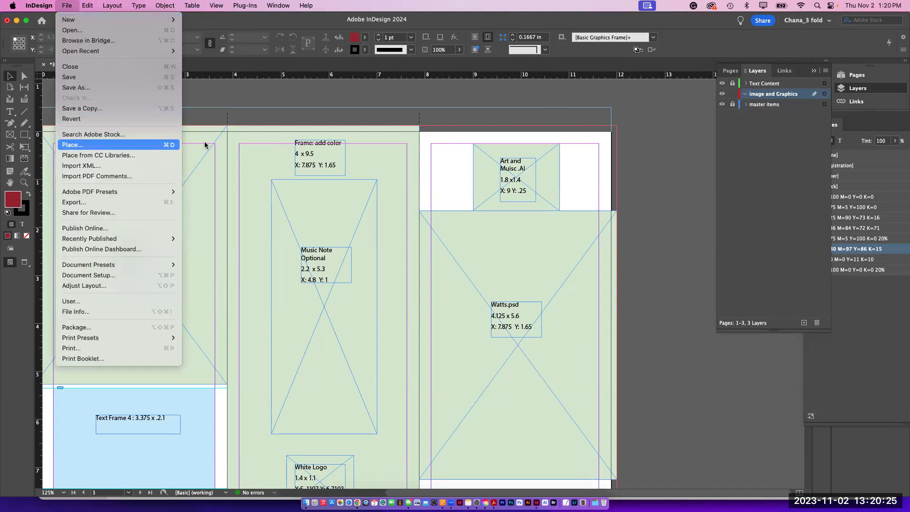
{"action": "left_click", "coordinate": [71, 144]}
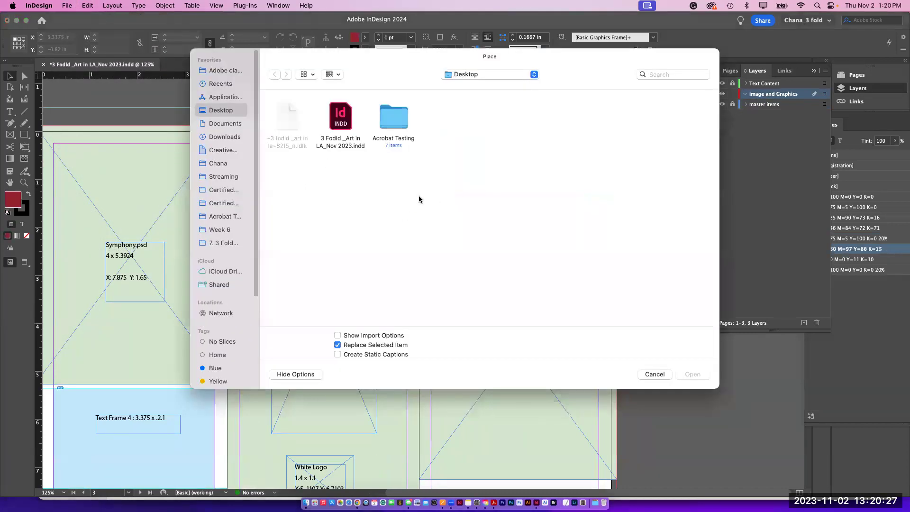
{"action": "left_click", "coordinate": [222, 243]}
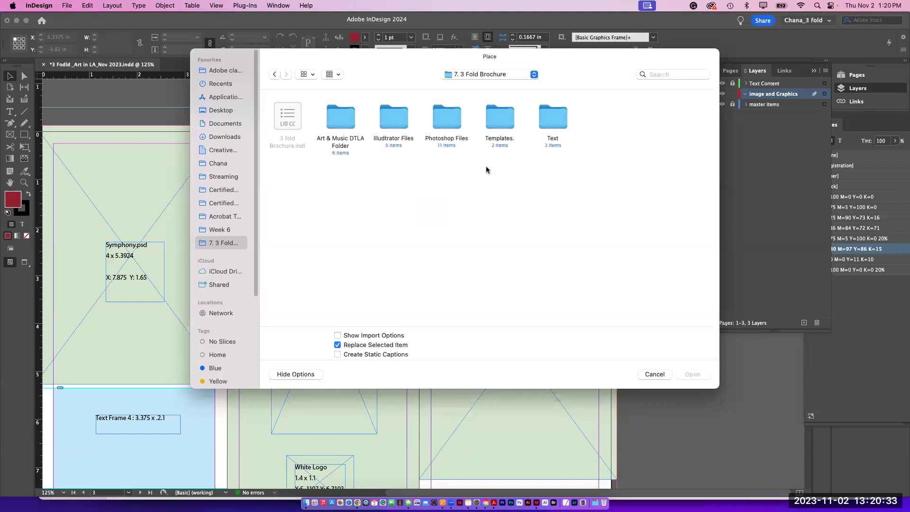
{"action": "double_click", "coordinate": [398, 119]}
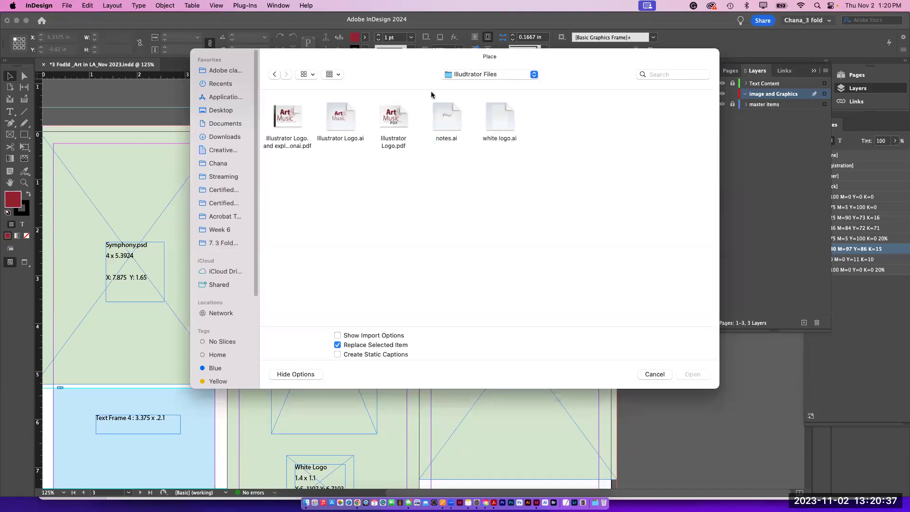
{"action": "left_click", "coordinate": [340, 125]}
{"action": "key", "text": "space"}
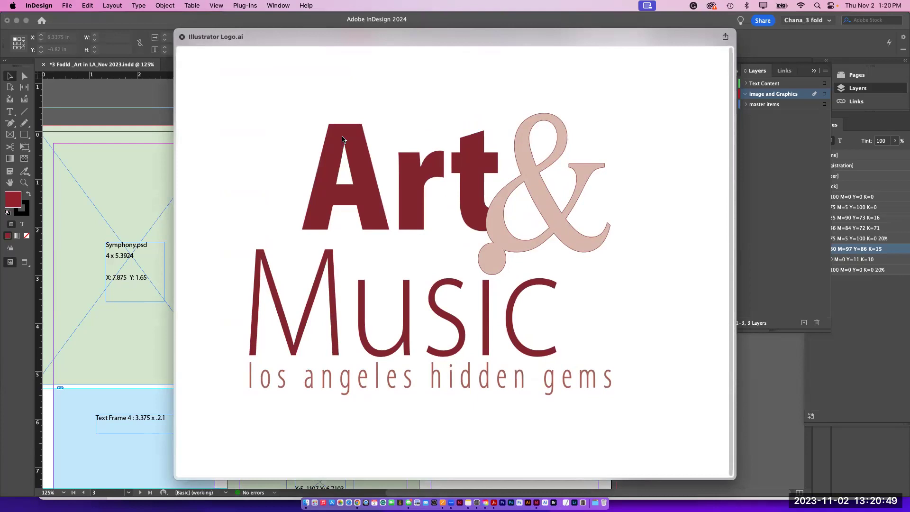
{"action": "key", "text": "space"}
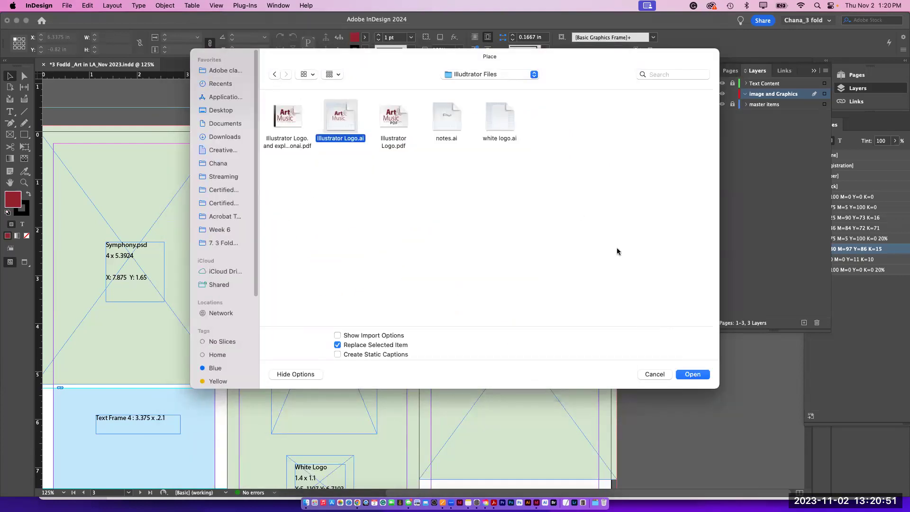
{"action": "left_click", "coordinate": [692, 374]}
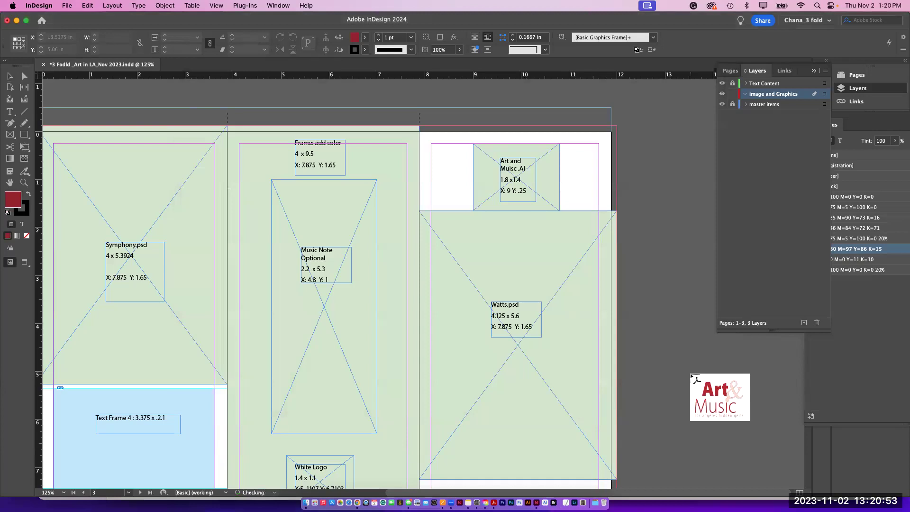
Step: Place the logo at full size, undo that, and place it about 1.8 in wide beside the Art and Music placeholder
{"action": "left_click", "coordinate": [487, 149]}
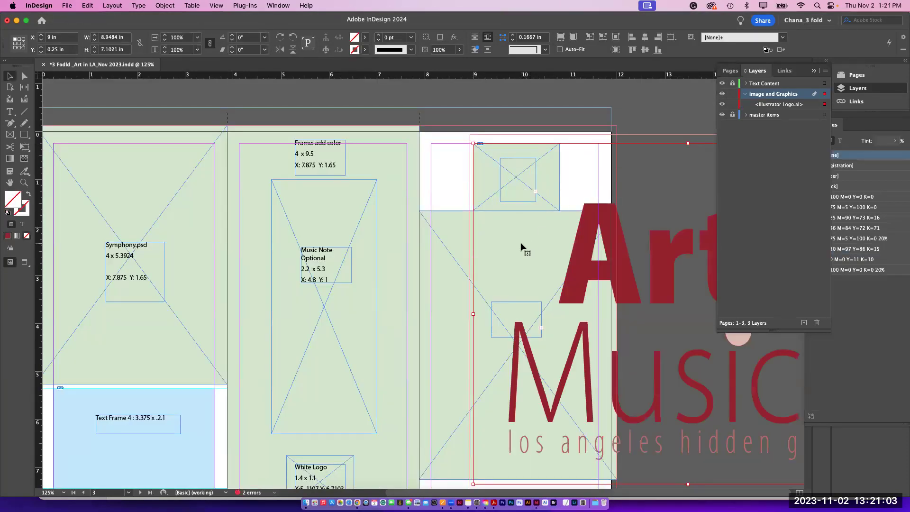
{"action": "key", "text": "super+z"}
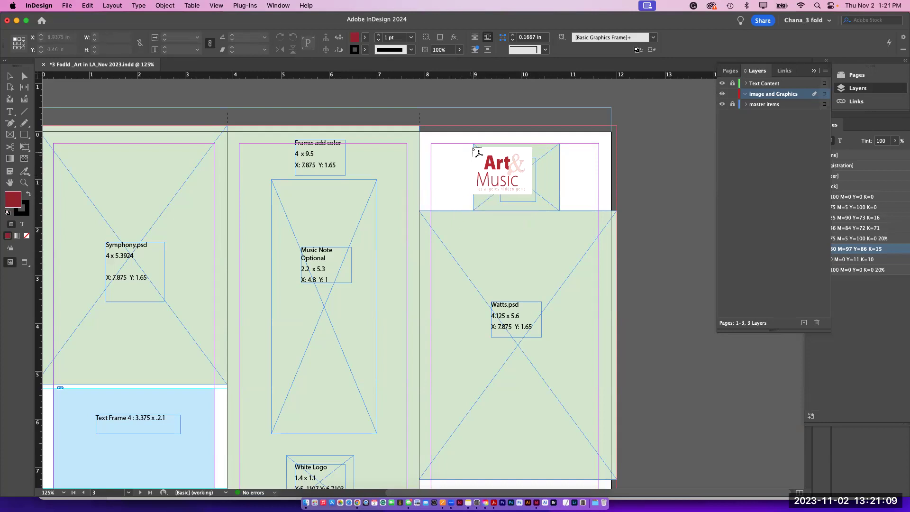
{"action": "left_click_drag", "start_coordinate": [475, 145], "coordinate": [630, 187]}
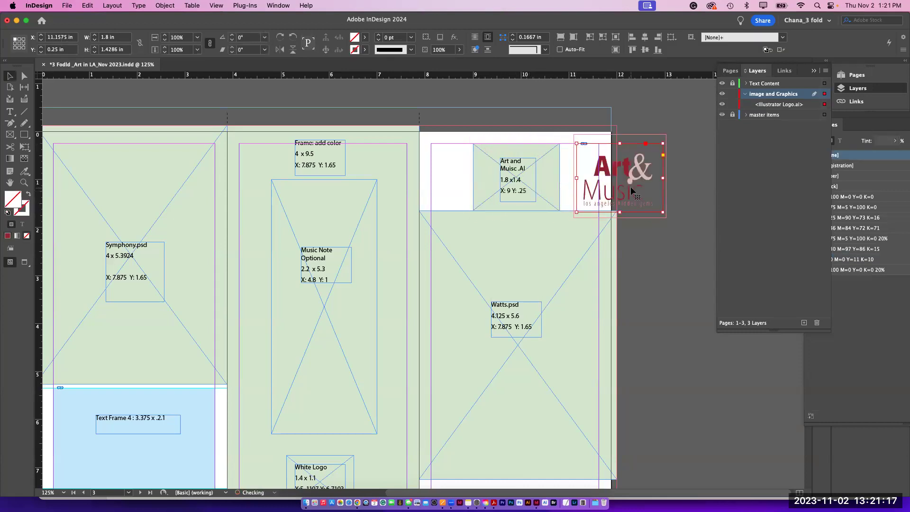
Step: Select the placed Illustrator logo and move it onto the Art and Music placeholder frame
{"action": "left_click", "coordinate": [537, 183]}
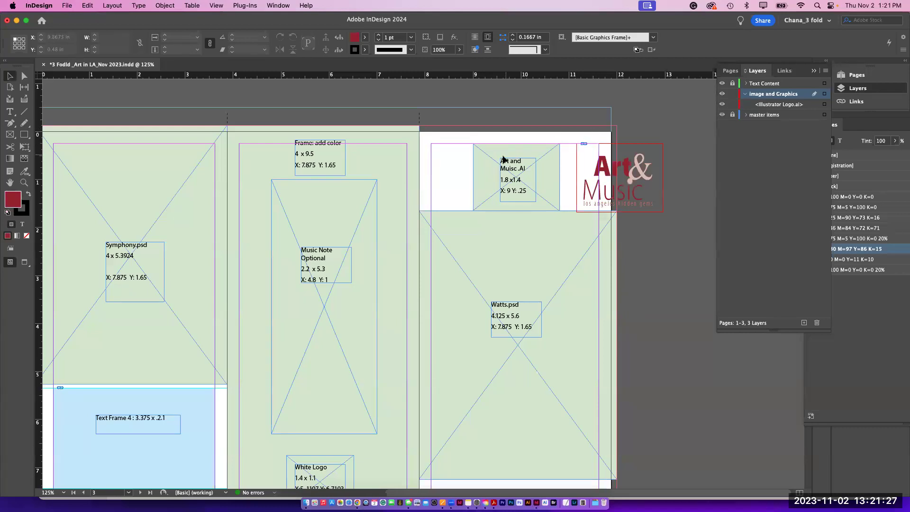
{"action": "left_click", "coordinate": [763, 106]}
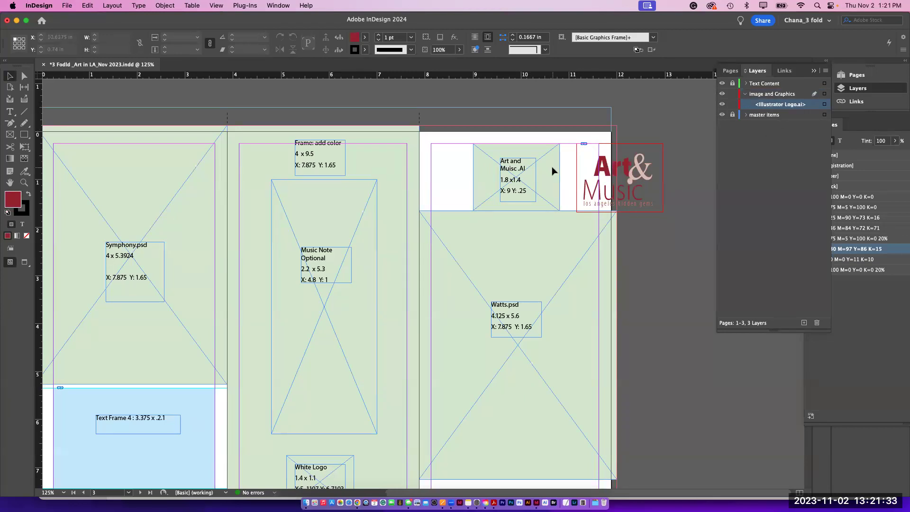
{"action": "left_click", "coordinate": [600, 170]}
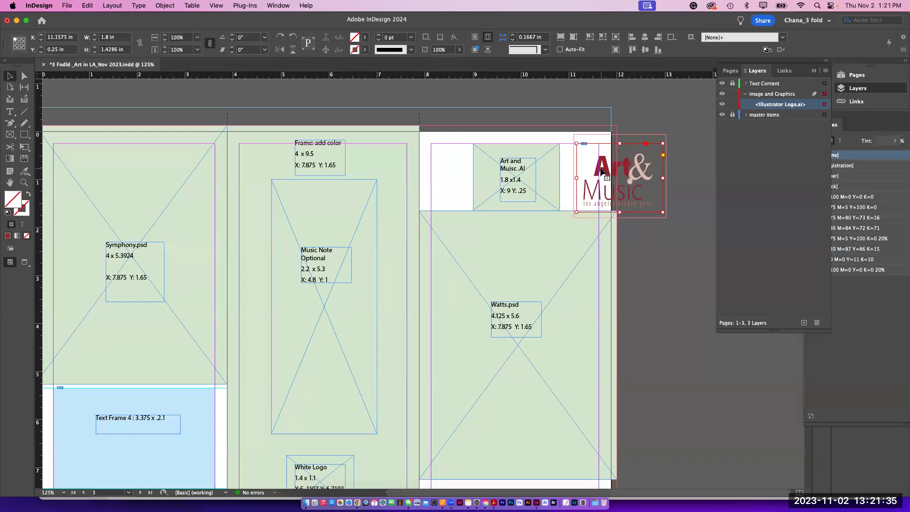
{"action": "left_click_drag", "start_coordinate": [584, 178], "coordinate": [482, 180]}
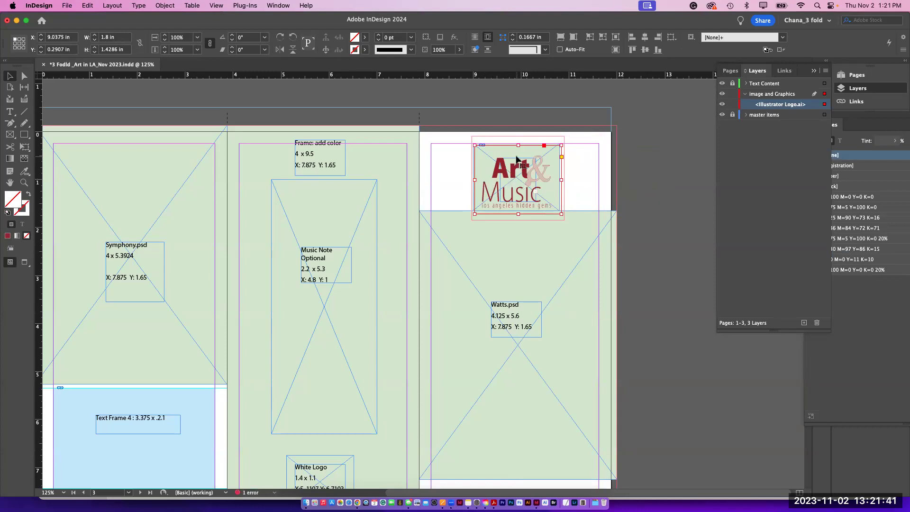
Step: Pull the logo artwork out of its frame, delete the placed logo, and reselect the image and Graphics layer
{"action": "left_click", "coordinate": [518, 159]}
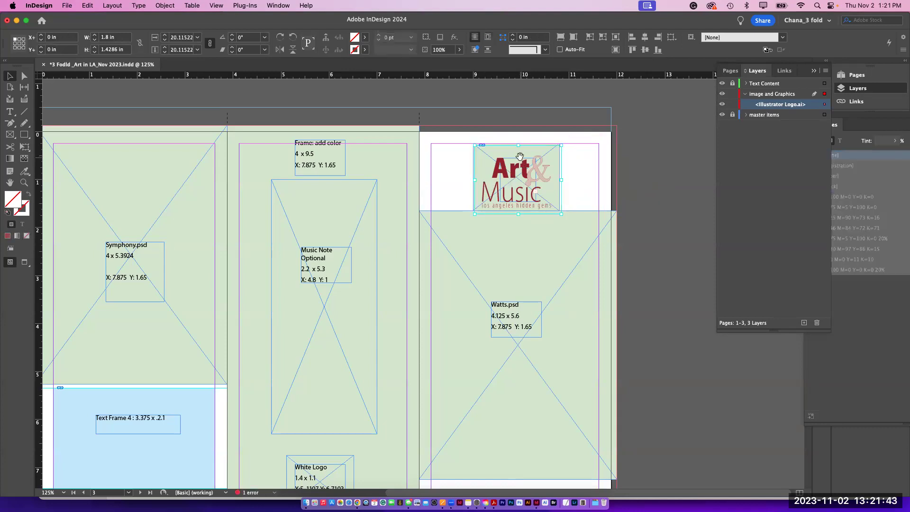
{"action": "scroll", "coordinate": [519, 156], "scroll_direction": "down", "scroll_amount": 1}
{"action": "left_click_drag", "start_coordinate": [511, 168], "coordinate": [629, 164]}
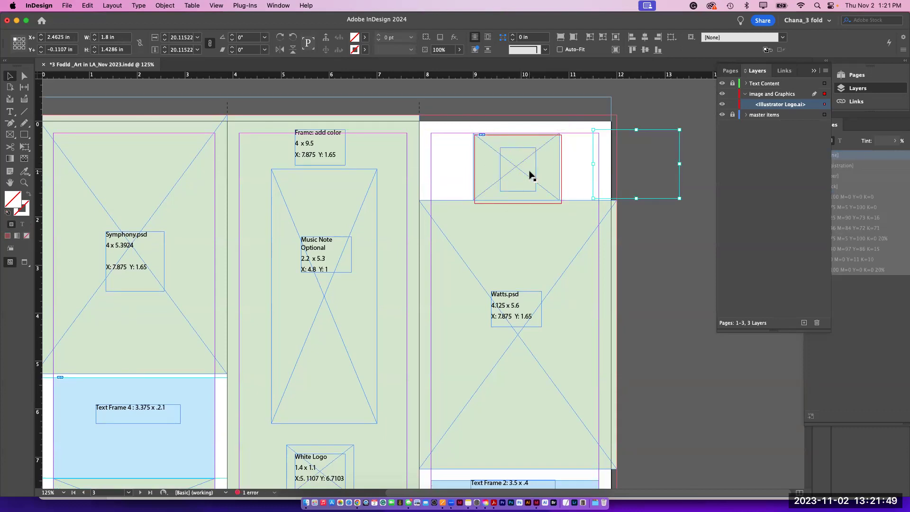
{"action": "key", "text": "Delete"}
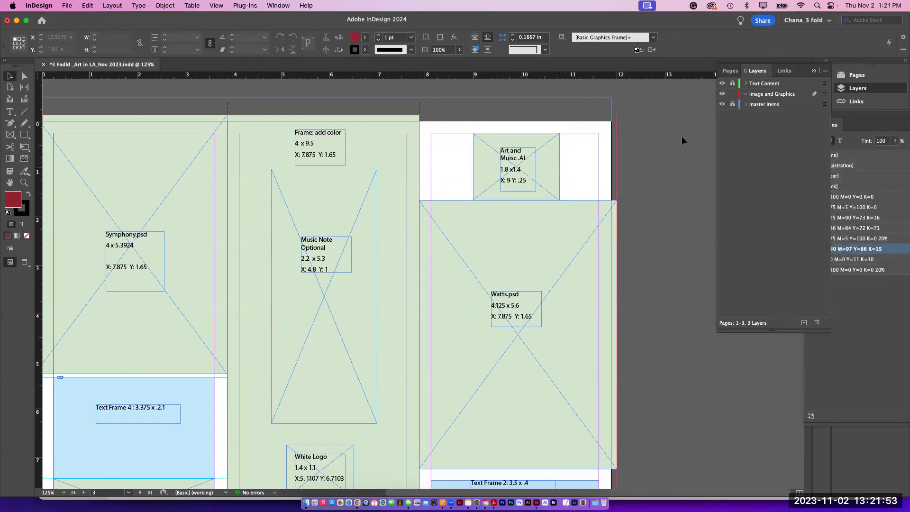
{"action": "left_click", "coordinate": [782, 94]}
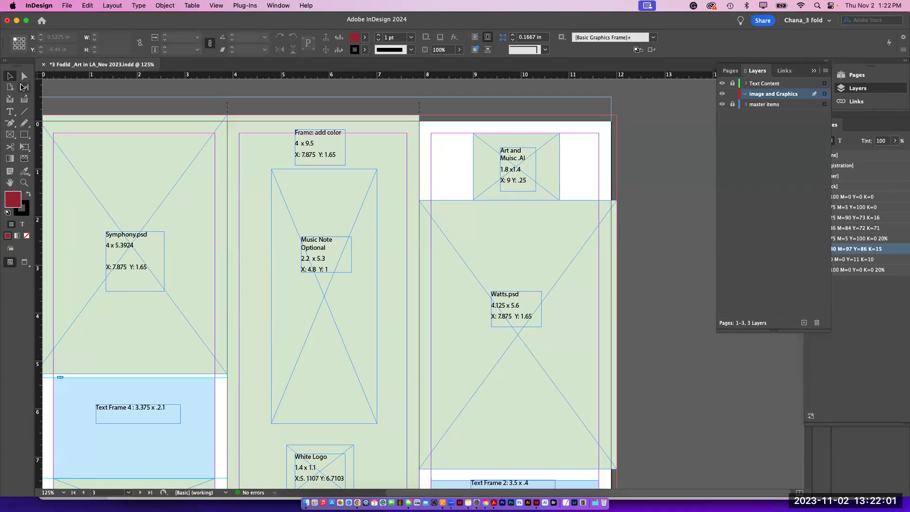
Step: Show the document's pages and view the entire outside spread, pages 1–3
{"action": "scroll", "coordinate": [407, 215], "scroll_direction": "left", "scroll_amount": 4}
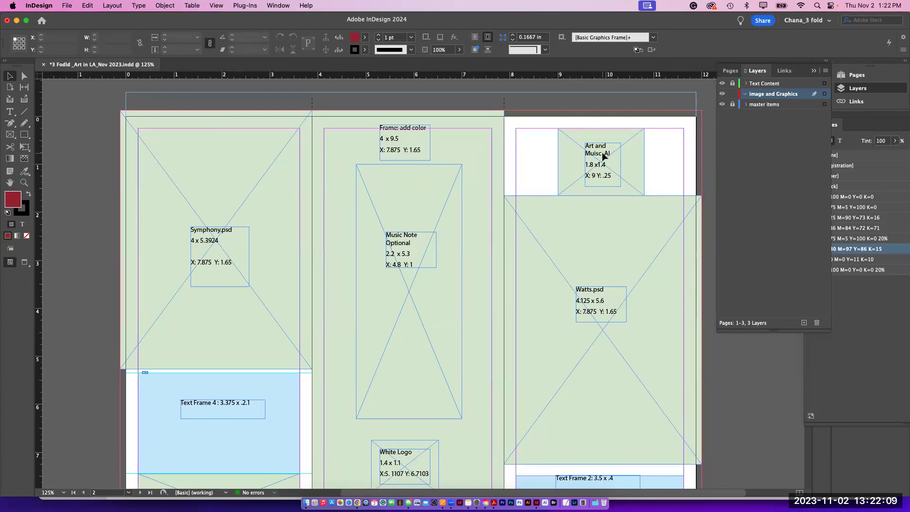
{"action": "left_click", "coordinate": [843, 75]}
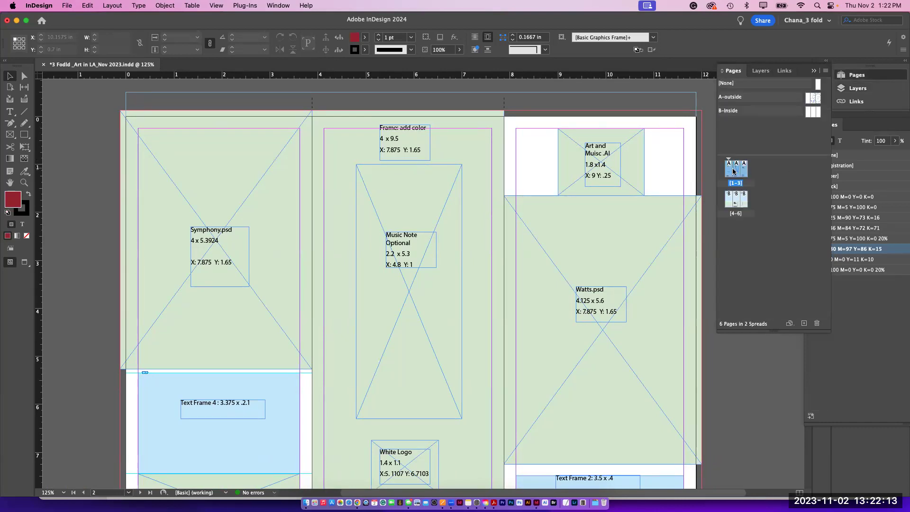
{"action": "double_click", "coordinate": [744, 169]}
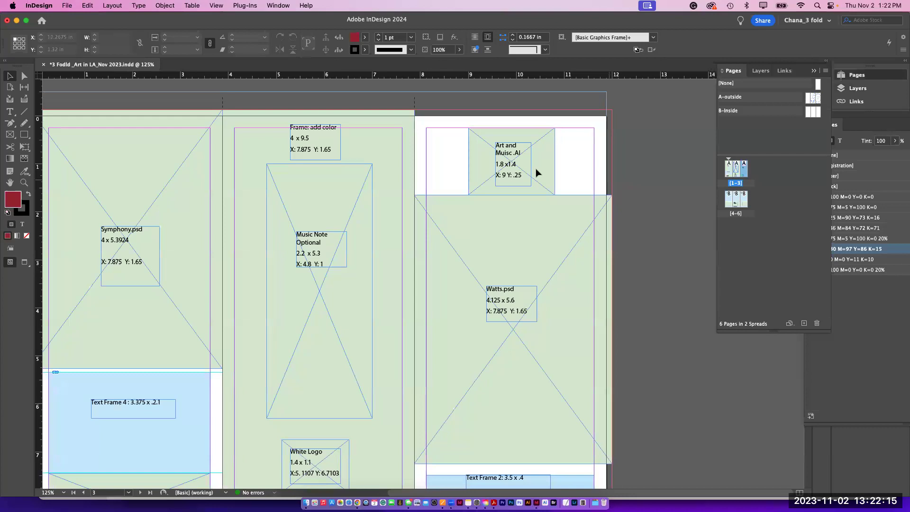
{"action": "double_click", "coordinate": [743, 168]}
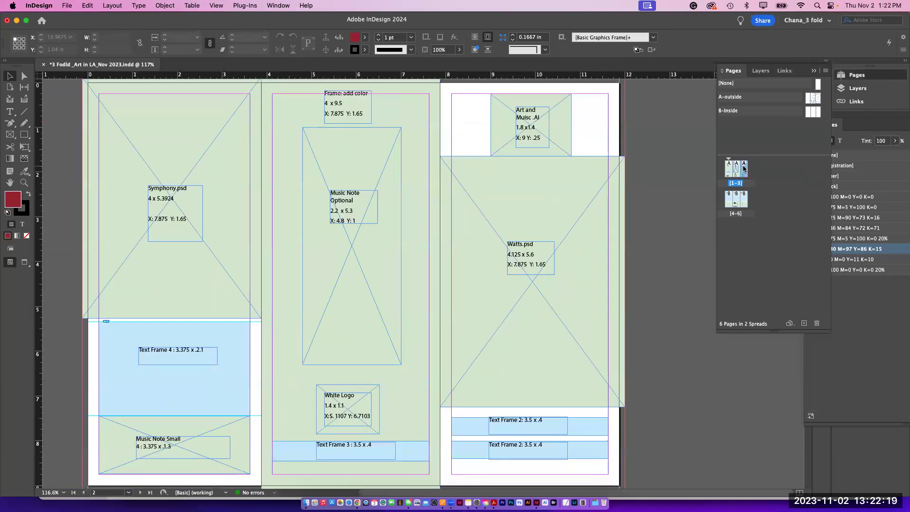
{"action": "left_click", "coordinate": [155, 6]}
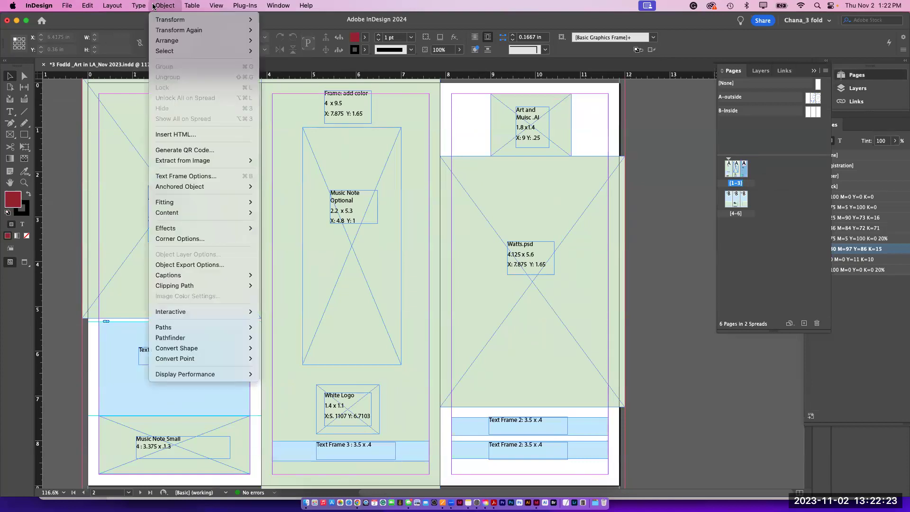
{"action": "key", "text": "Escape"}
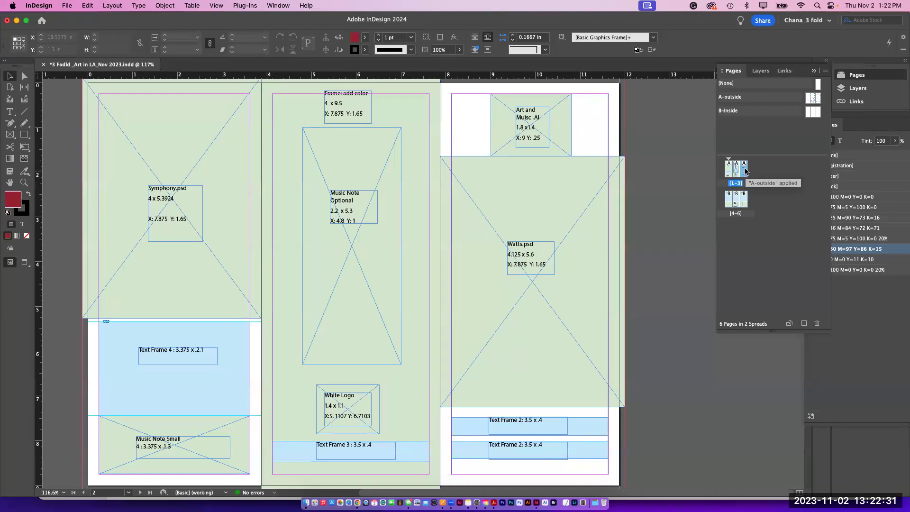
Step: Examine the A-outside parent spread and return to the pages 1–3 spread at 75% zoom
{"action": "double_click", "coordinate": [811, 97]}
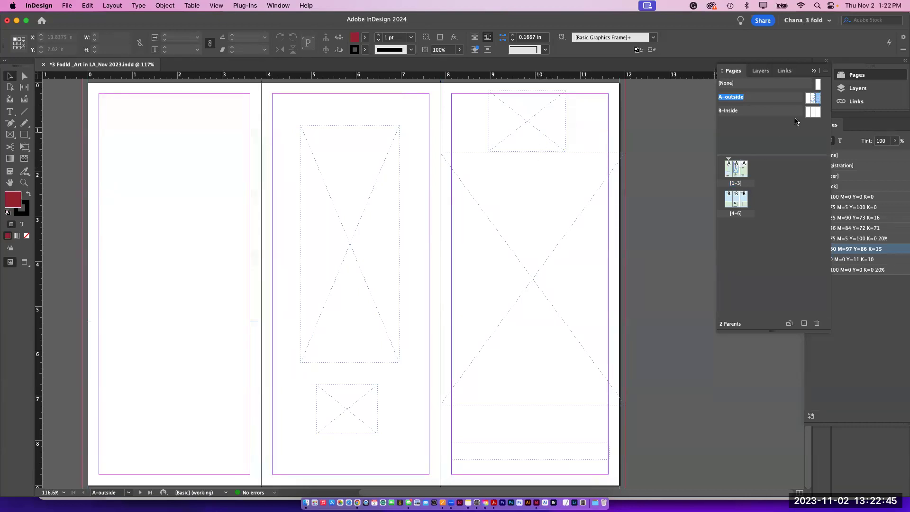
{"action": "double_click", "coordinate": [741, 169]}
{"action": "key", "text": "super+minus"}
{"action": "key", "text": "super+minus"}
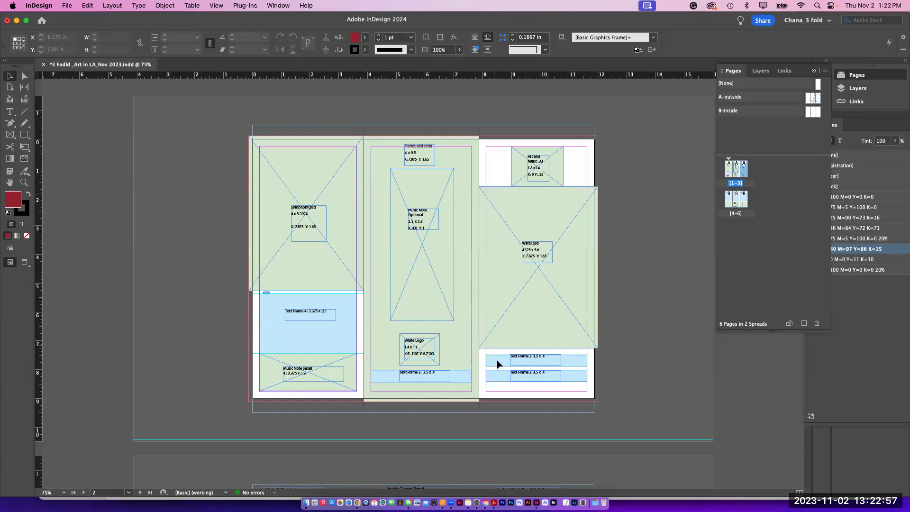
{"action": "left_click", "coordinate": [726, 174]}
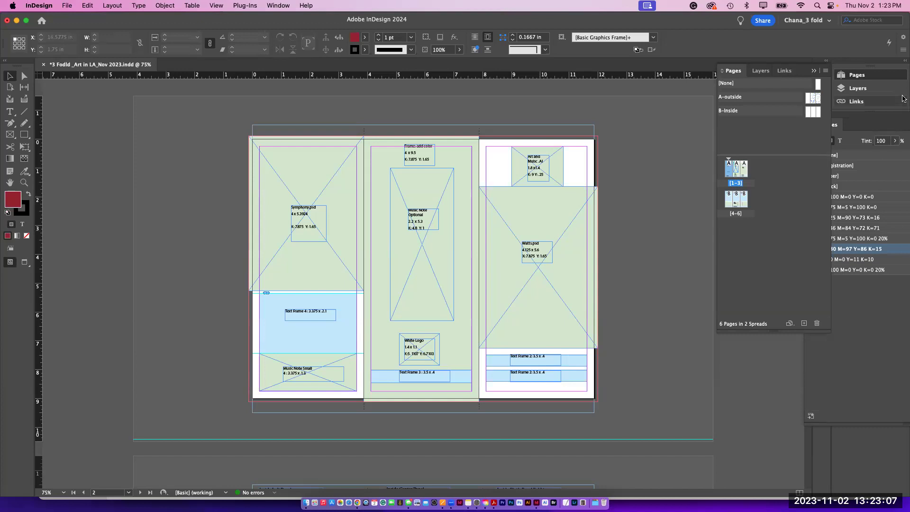
Step: Unlock the Text Content and master items layers
{"action": "left_click", "coordinate": [860, 90]}
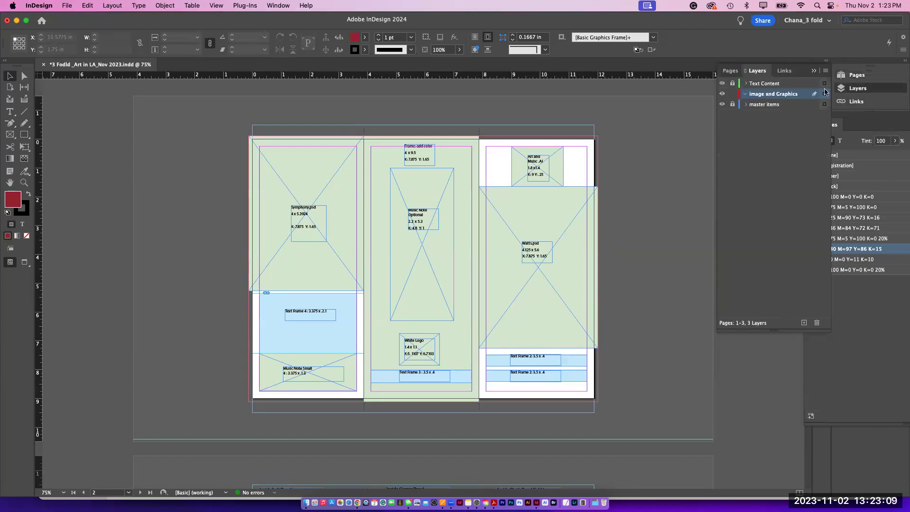
{"action": "left_click", "coordinate": [754, 85]}
{"action": "left_click", "coordinate": [732, 84]}
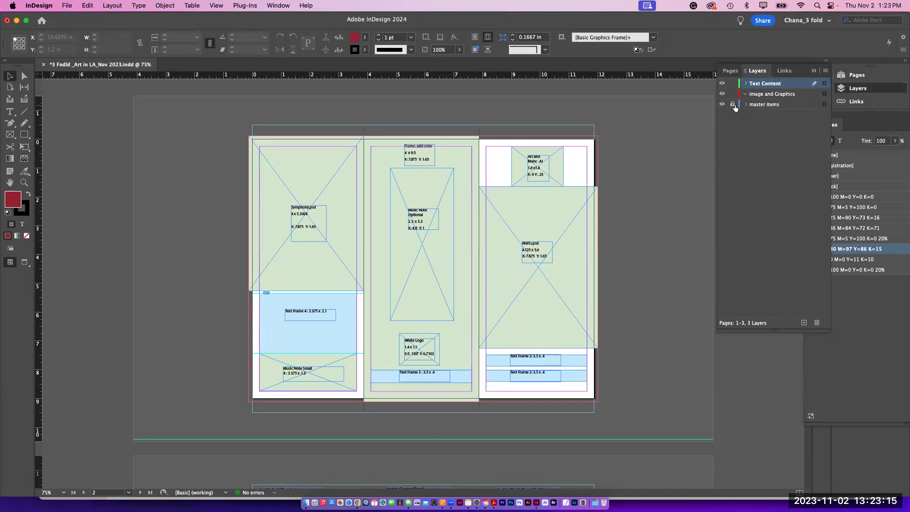
{"action": "left_click", "coordinate": [733, 105]}
Step: Delete the Art and Music placeholder frame and its size label from the front cover panel
{"action": "left_click", "coordinate": [556, 172]}
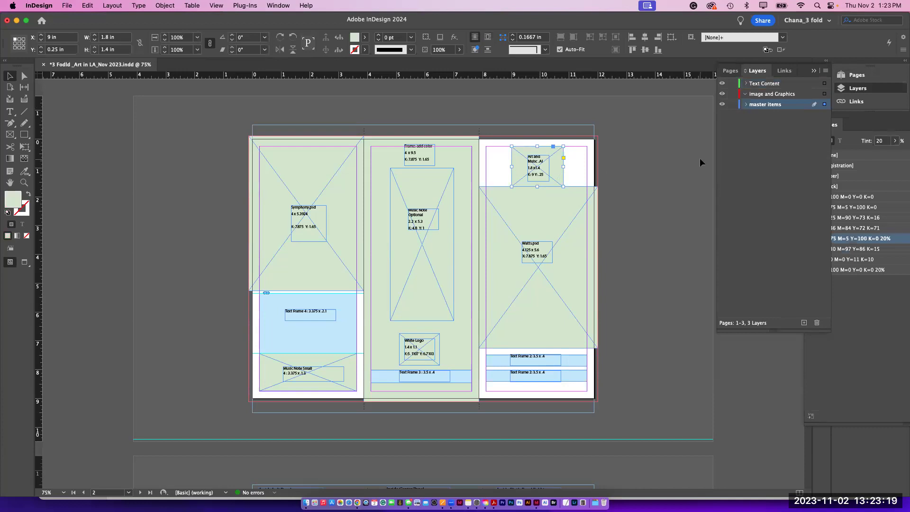
{"action": "key", "text": "super+equal"}
{"action": "key", "text": "super+equal"}
{"action": "key", "text": "super+equal"}
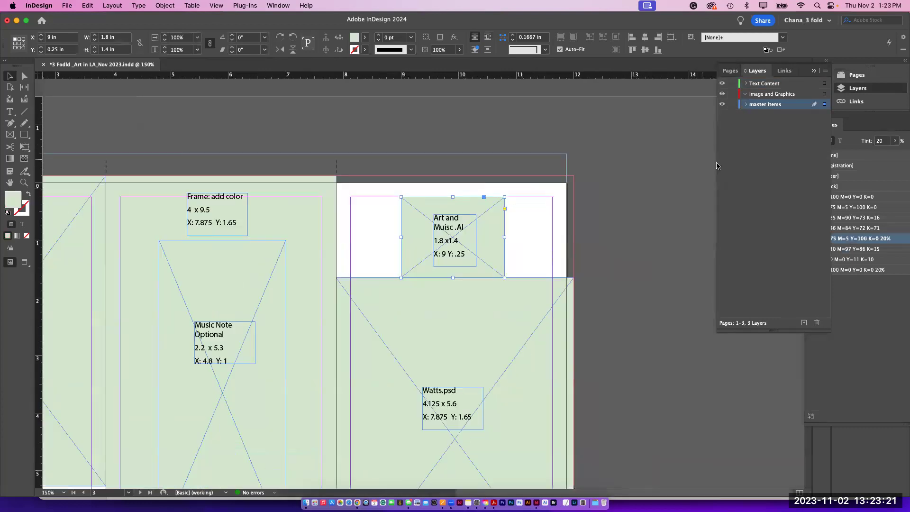
{"action": "left_click_drag", "start_coordinate": [475, 325], "coordinate": [509, 272]}
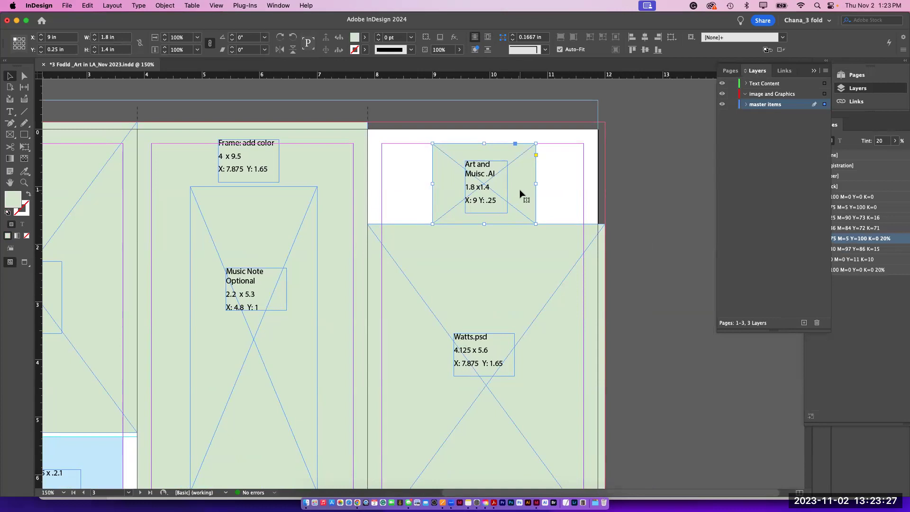
{"action": "key", "text": "Delete"}
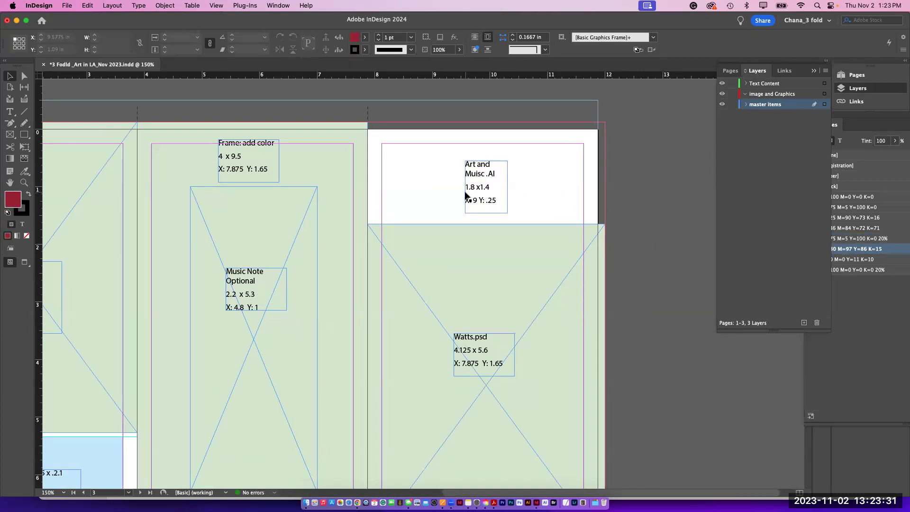
{"action": "left_click", "coordinate": [491, 197]}
{"action": "key", "text": "Delete"}
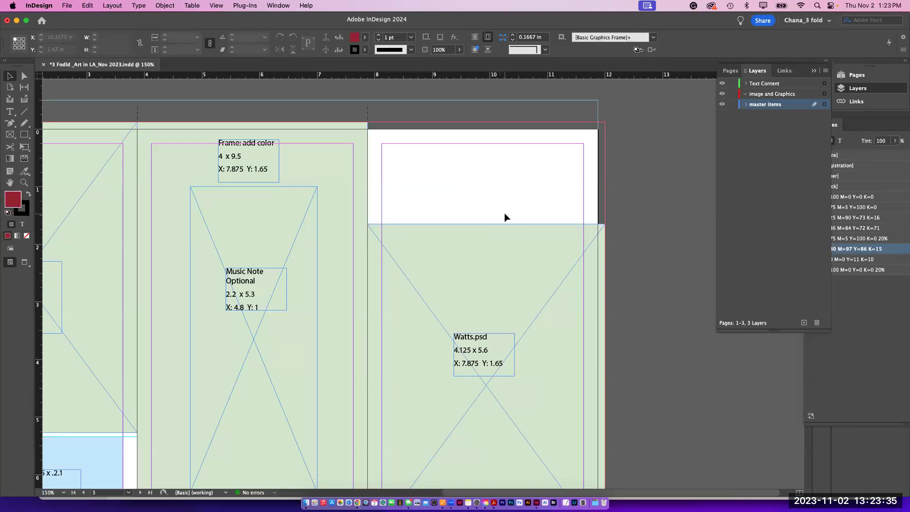
Step: Place Illustrator Logo.ai above the Watts placeholder in a frame about 1.76 x 1.4 in
{"action": "key", "text": "super+d"}
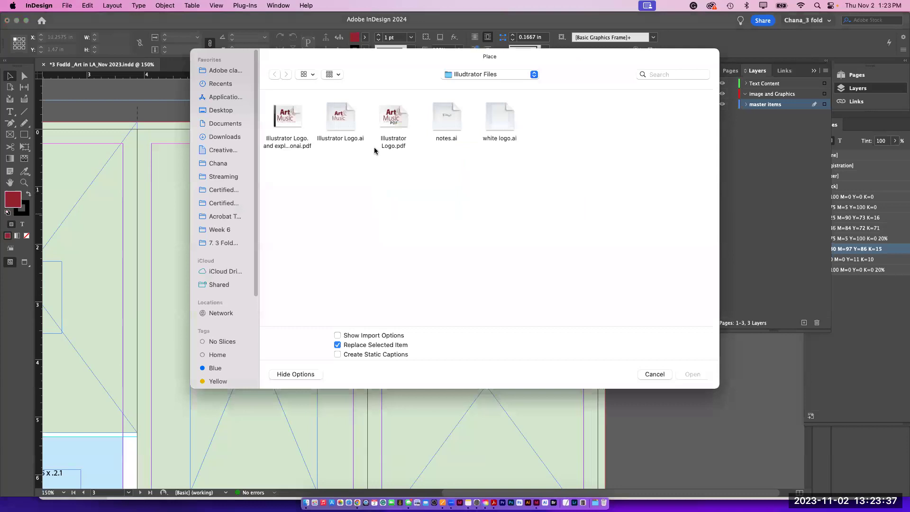
{"action": "left_click", "coordinate": [338, 123]}
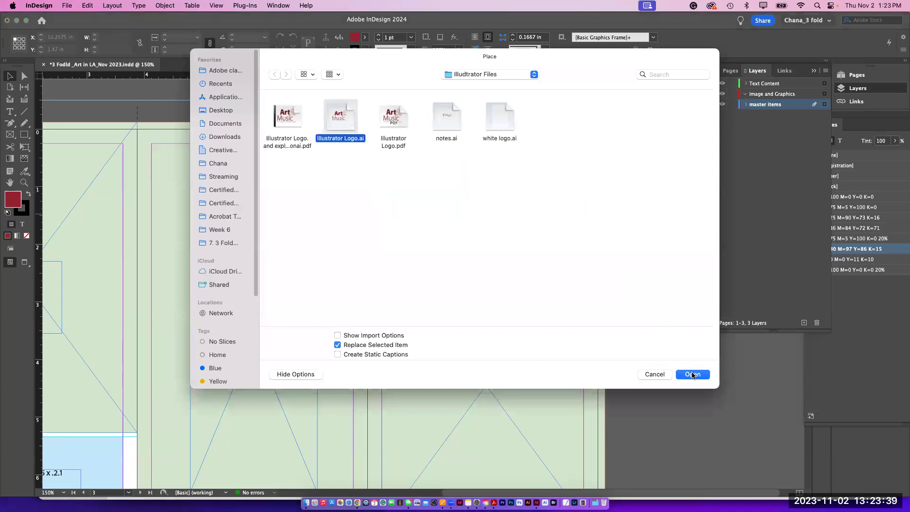
{"action": "left_click", "coordinate": [693, 374]}
{"action": "left_click_drag", "start_coordinate": [416, 146], "coordinate": [521, 164]}
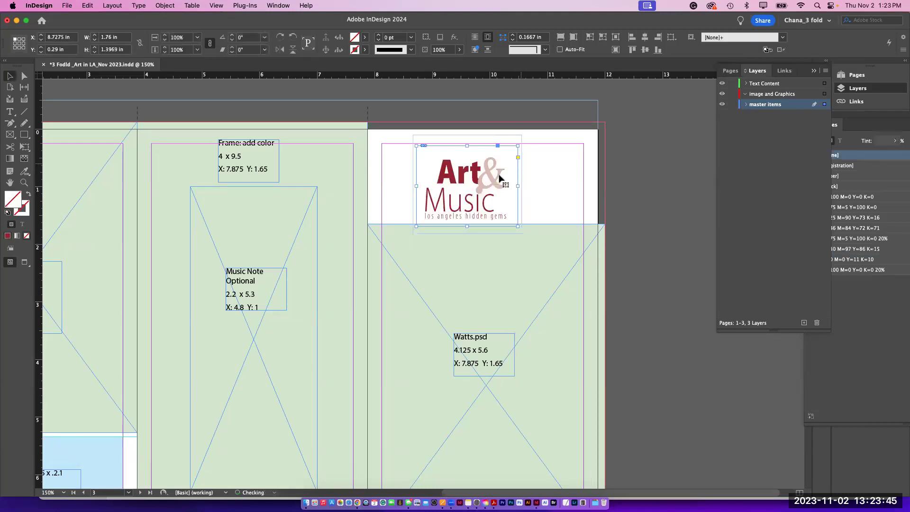
Step: Turn off the logo's text wrap and reposition the logo, with its frame at about X 8.86 in, Y 0.25 in
{"action": "mouse_move", "coordinate": [473, 185]}
{"action": "left_mouse_down"}
{"action": "mouse_move", "coordinate": [486, 186]}
{"action": "mouse_move", "coordinate": [478, 189]}
{"action": "left_mouse_up"}
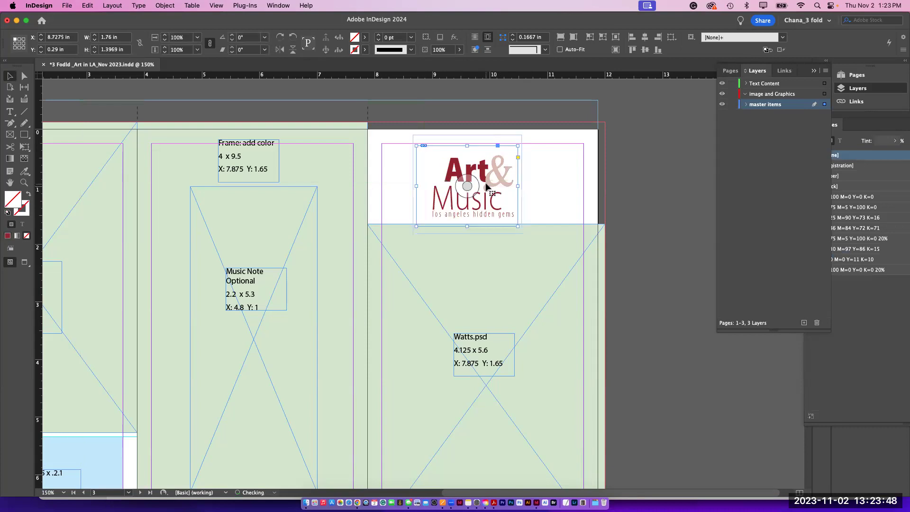
{"action": "left_click", "coordinate": [475, 38]}
{"action": "left_click_drag", "start_coordinate": [476, 181], "coordinate": [480, 179]}
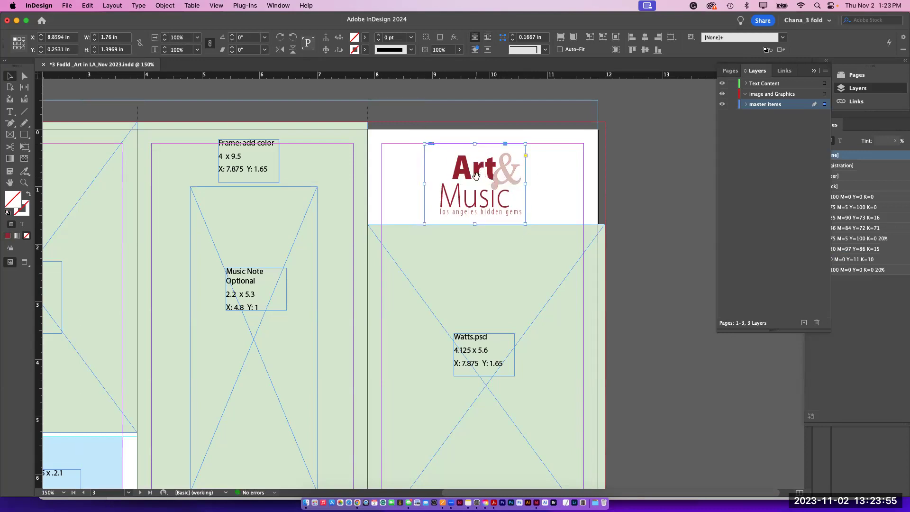
{"action": "left_click_drag", "start_coordinate": [476, 175], "coordinate": [476, 176]}
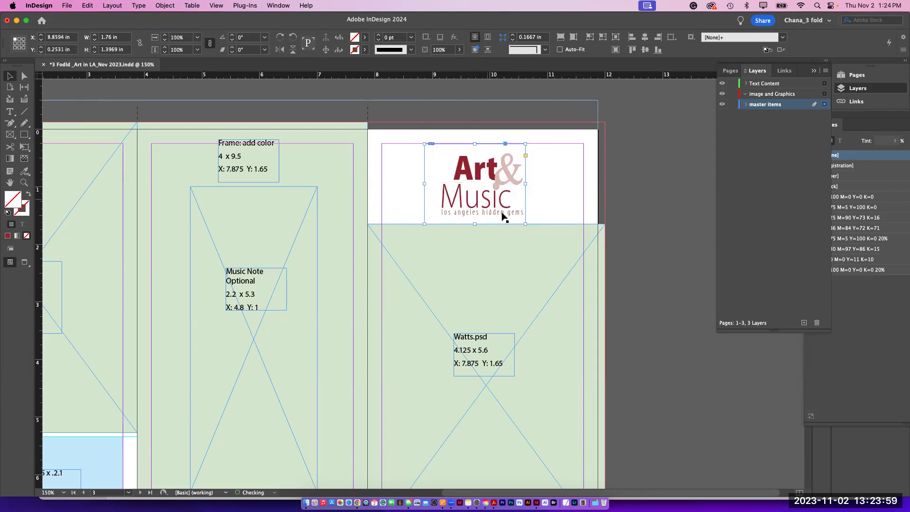
Step: Save the document and check the link information of Illustrator Logo.ai
{"action": "key", "text": "super+s"}
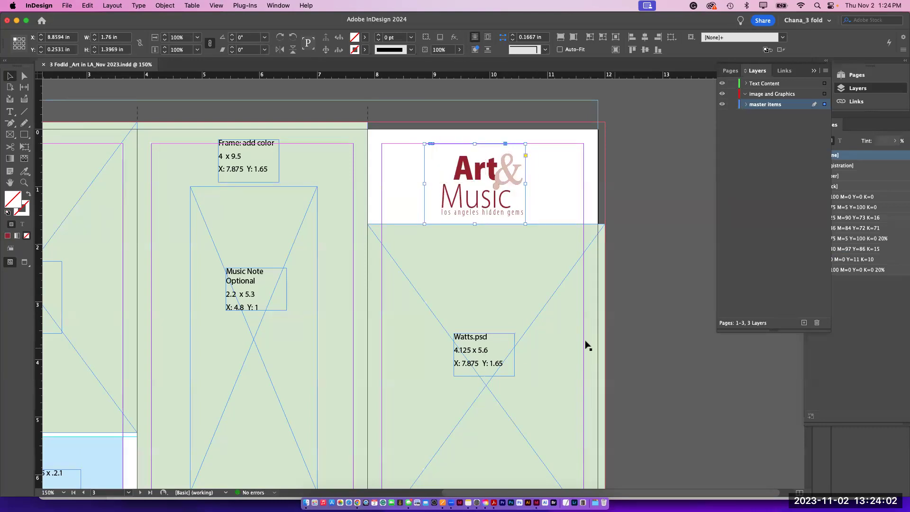
{"action": "left_click", "coordinate": [853, 101]}
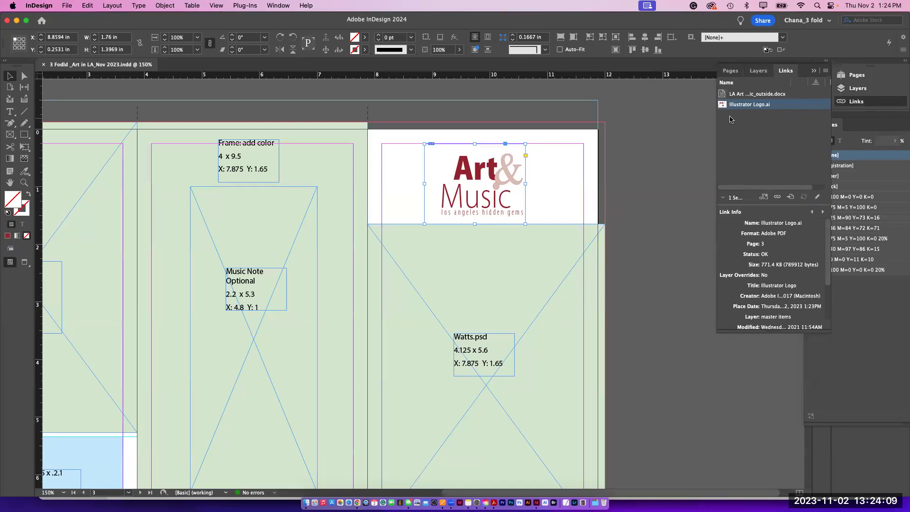
{"action": "left_click", "coordinate": [789, 75]}
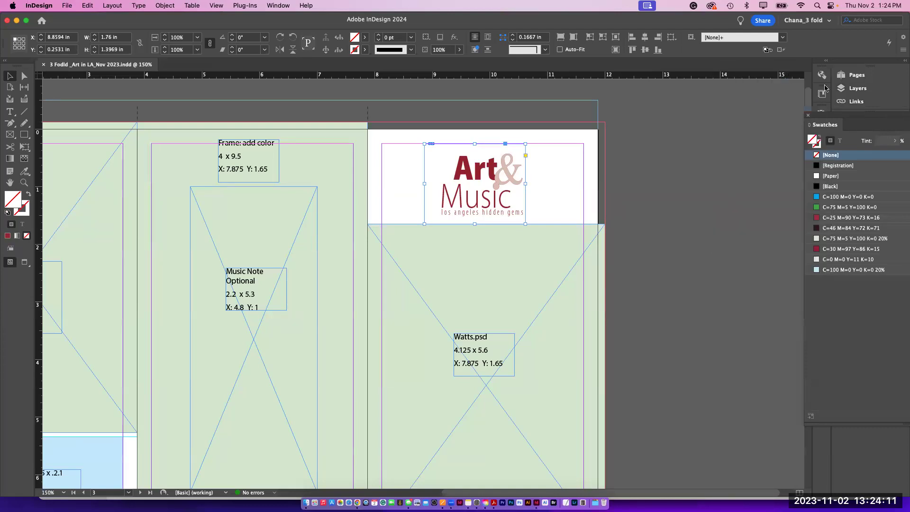
Step: Move the placed logo from the master items layer to the image and Graphics layer, and deselect it
{"action": "left_click", "coordinate": [850, 88]}
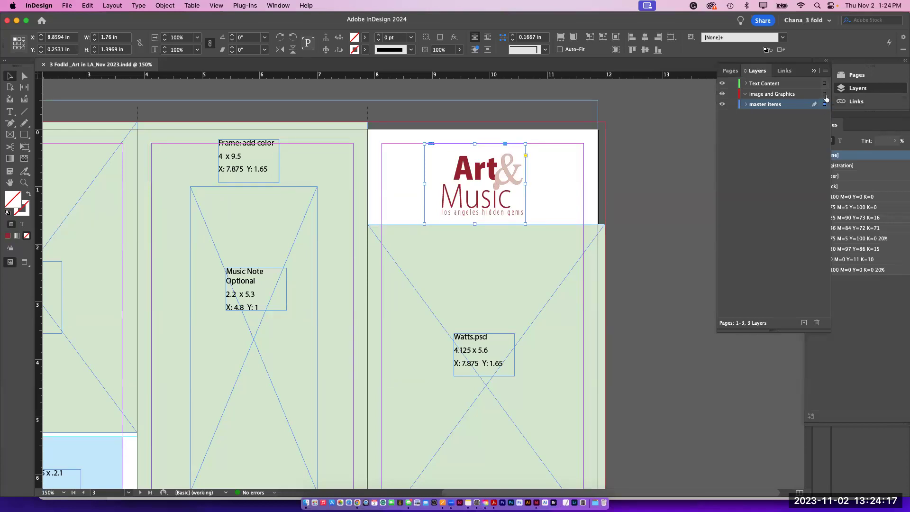
{"action": "left_click_drag", "start_coordinate": [825, 98], "coordinate": [824, 94]}
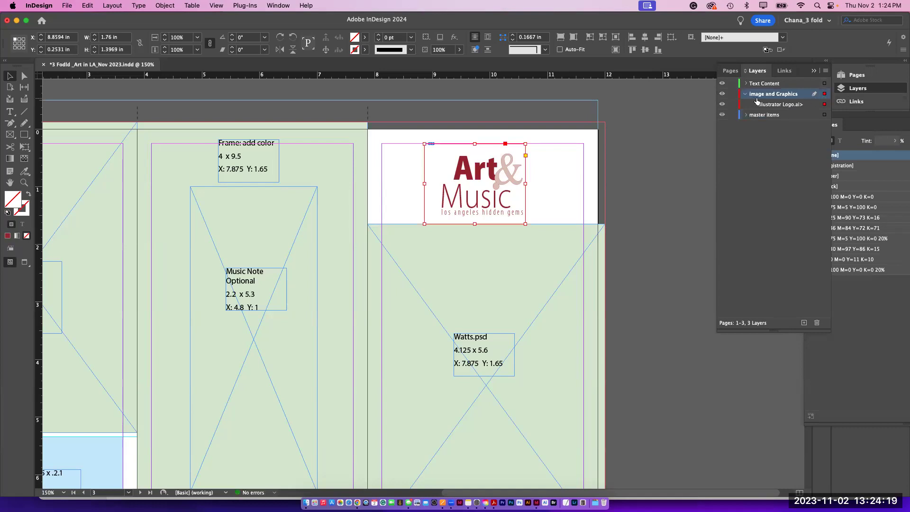
{"action": "left_click", "coordinate": [663, 256]}
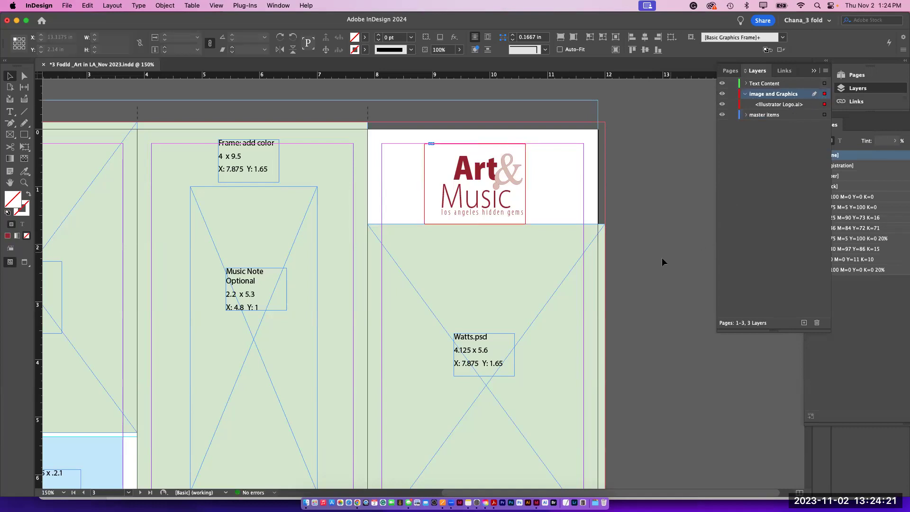
Step: Delete the Watts.psd size label from the large placeholder below the logo
{"action": "scroll", "coordinate": [510, 332], "scroll_direction": "down", "scroll_amount": 5}
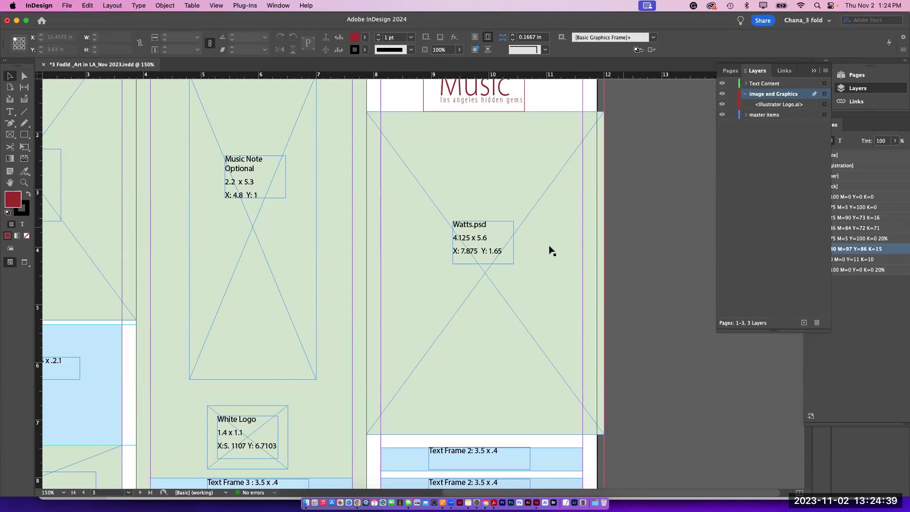
{"action": "scroll", "coordinate": [524, 217], "scroll_direction": "down", "scroll_amount": 2}
{"action": "left_click", "coordinate": [541, 220]}
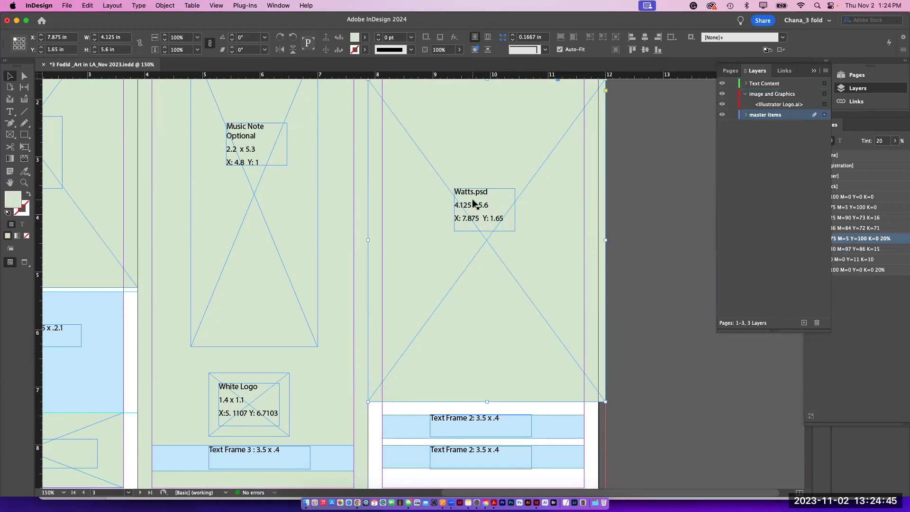
{"action": "left_click", "coordinate": [484, 217]}
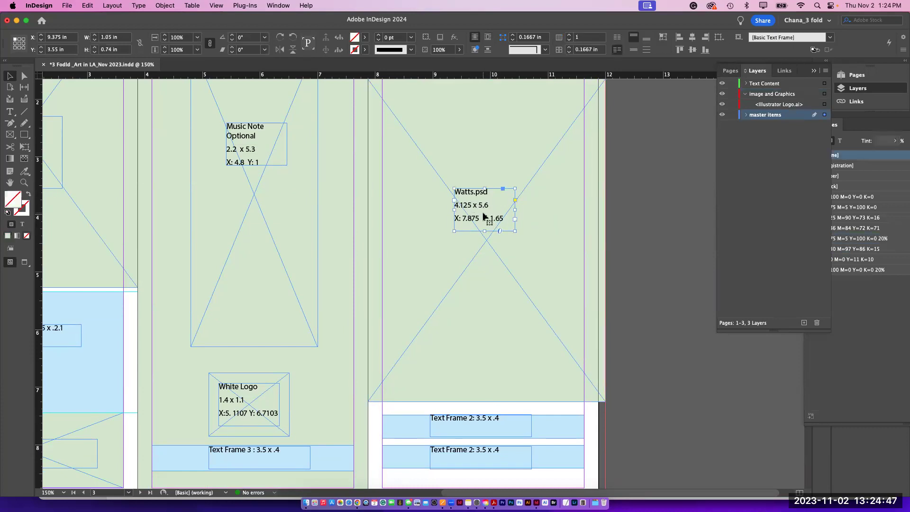
Step: Check the Watts frame's fitting options, keeping Auto-Fit on with Fill Frame Proportionally
{"action": "left_click", "coordinate": [485, 221]}
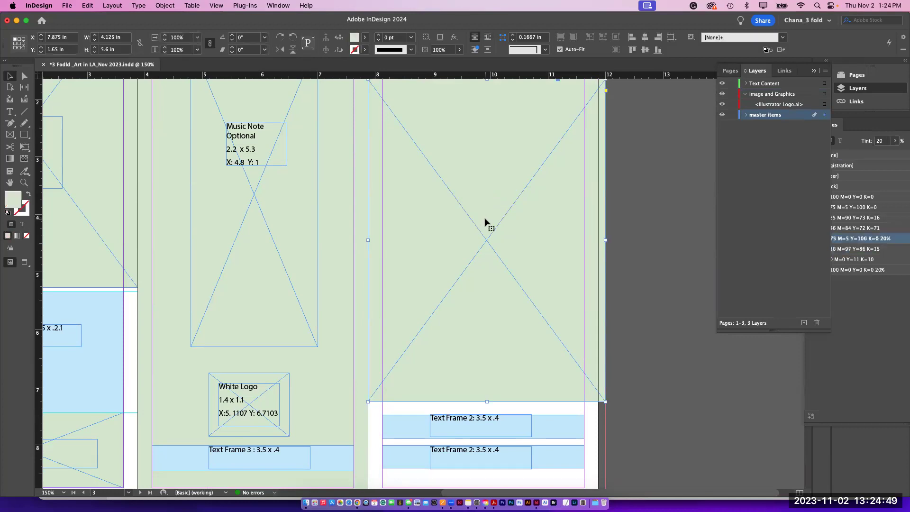
{"action": "right_click", "coordinate": [485, 221]}
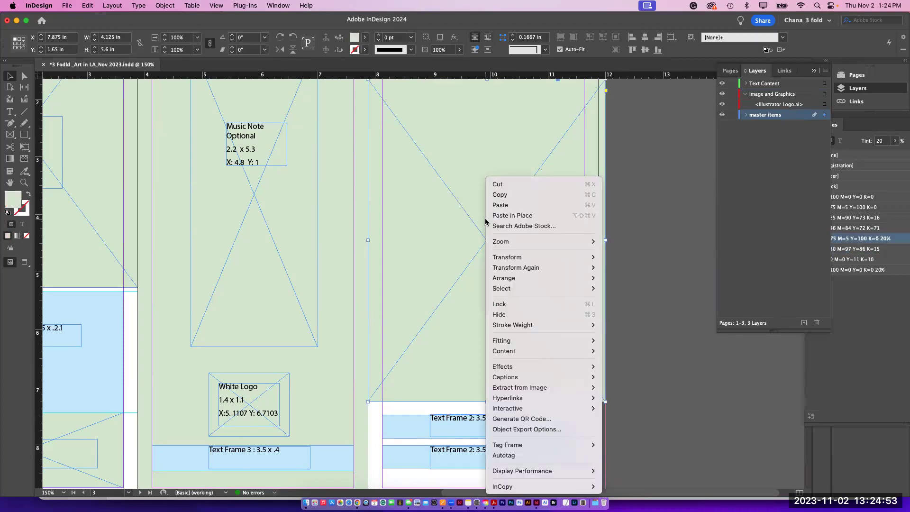
{"action": "mouse_move", "coordinate": [500, 341]}
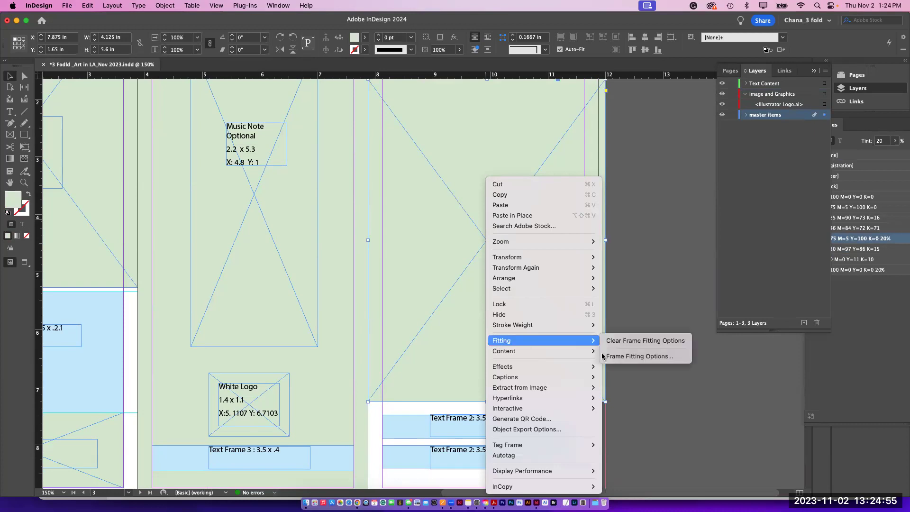
{"action": "left_click", "coordinate": [635, 356]}
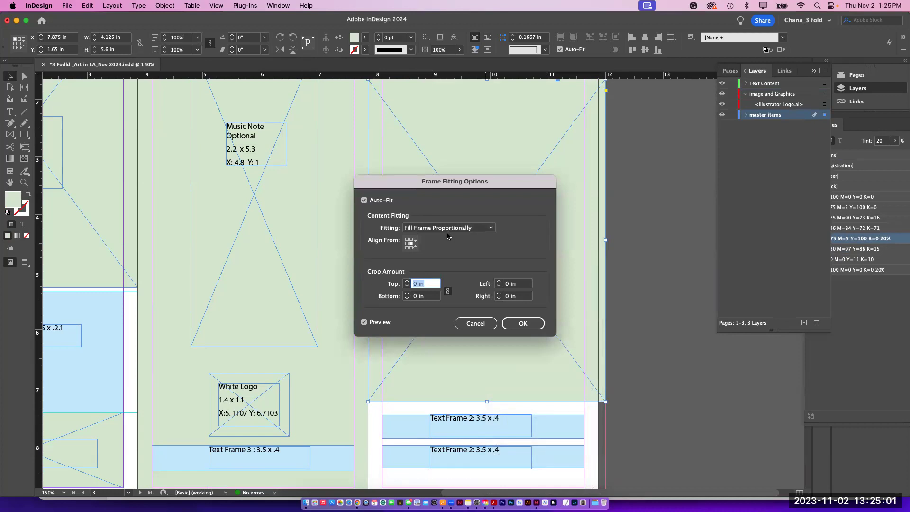
{"action": "left_click", "coordinate": [523, 324]}
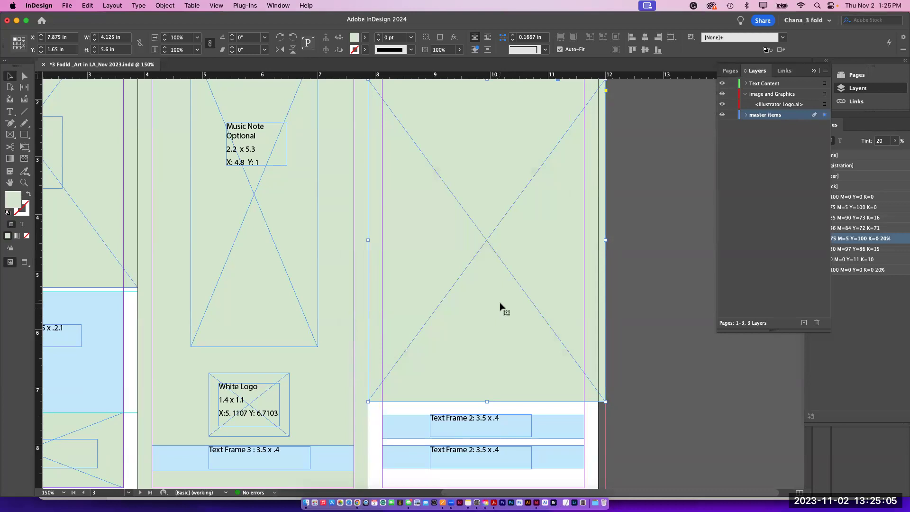
Step: Place Watts.psd from the 7. 3 Fold Brochure project's Photoshop Files folder into the large placeholder frame below the logo
{"action": "key", "text": "super+d"}
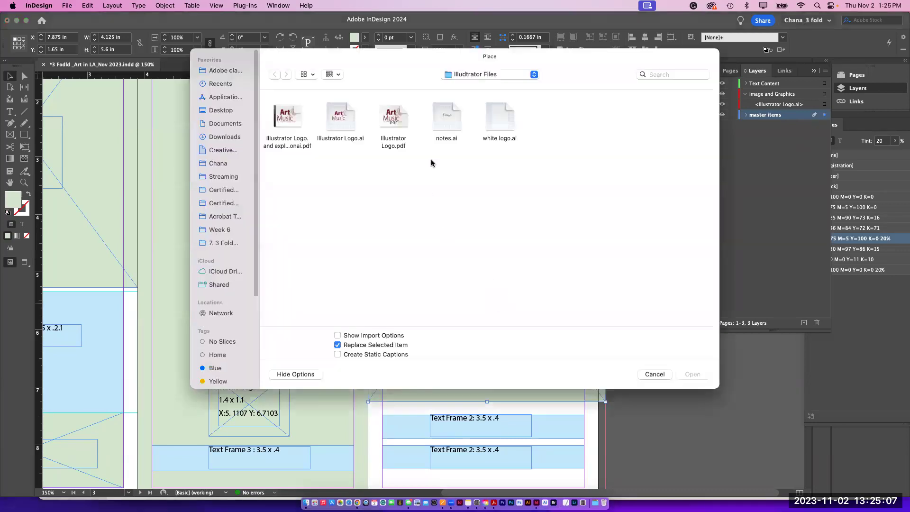
{"action": "left_click", "coordinate": [462, 75]}
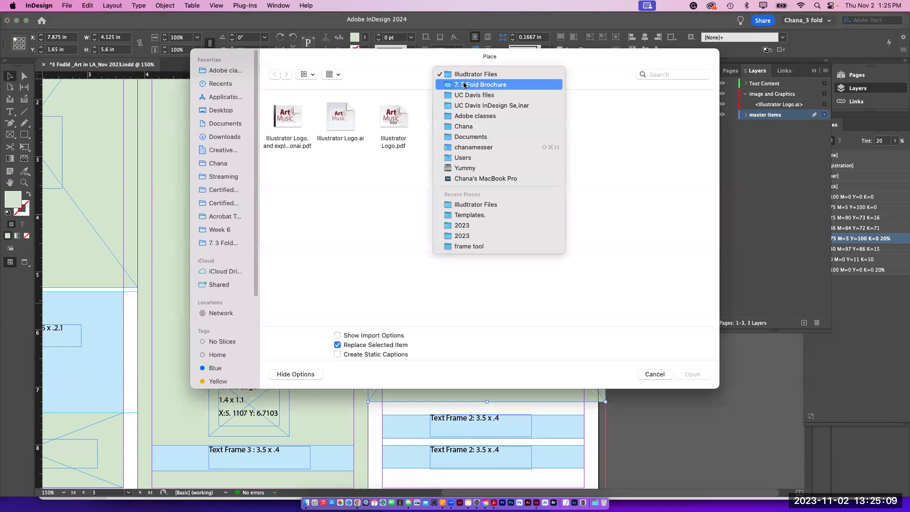
{"action": "left_click", "coordinate": [464, 85]}
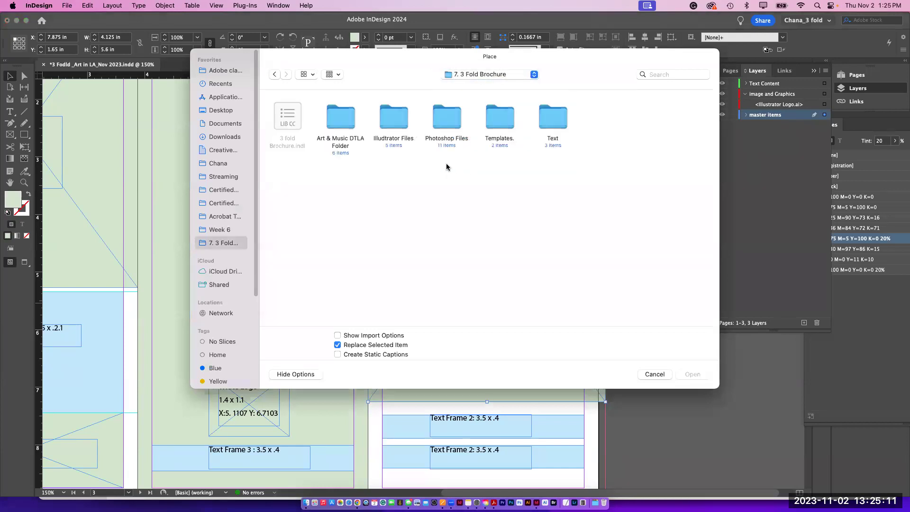
{"action": "double_click", "coordinate": [447, 123]}
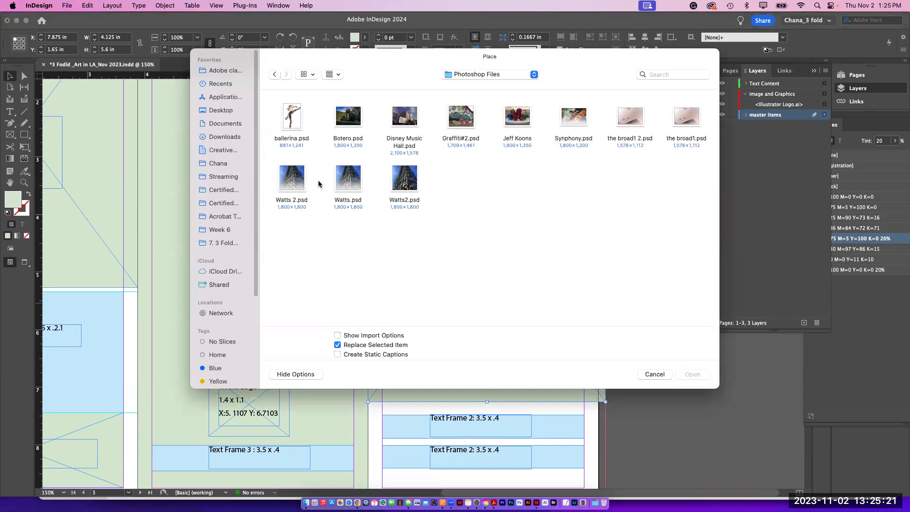
{"action": "left_click", "coordinate": [350, 188]}
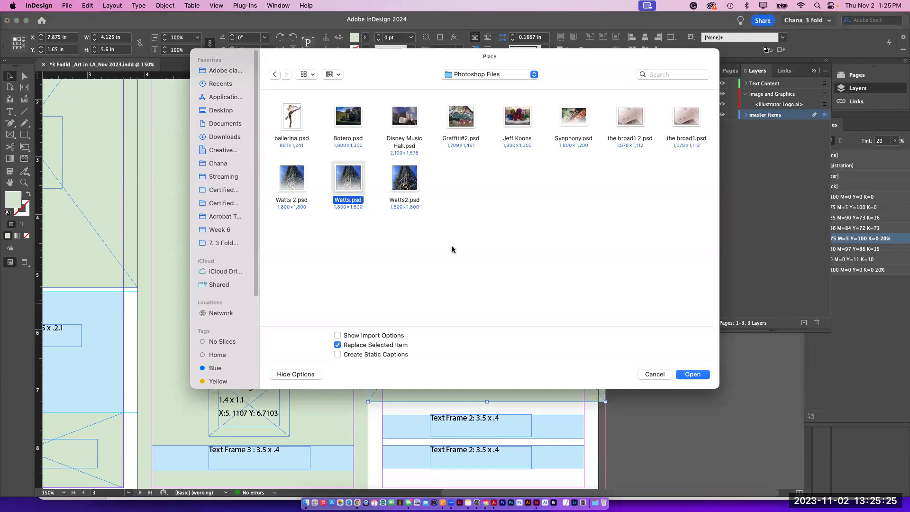
{"action": "left_click", "coordinate": [406, 188]}
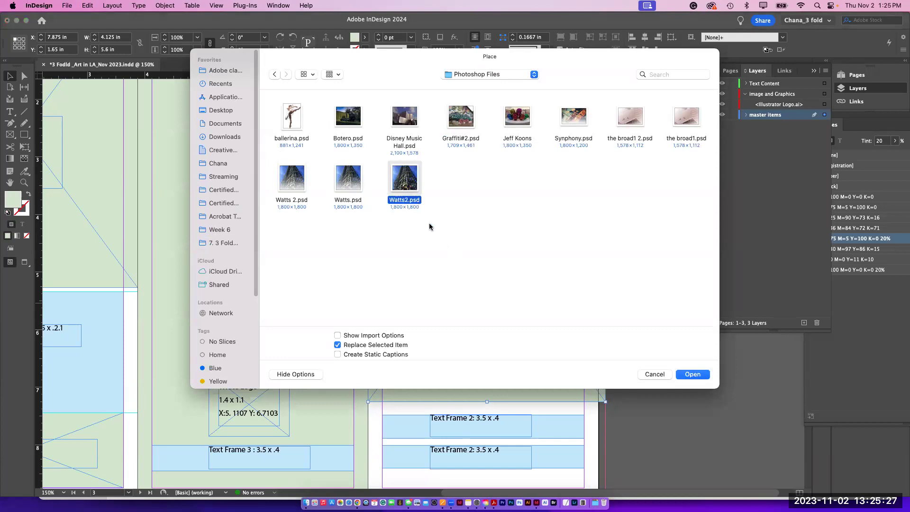
{"action": "left_click", "coordinate": [353, 188]}
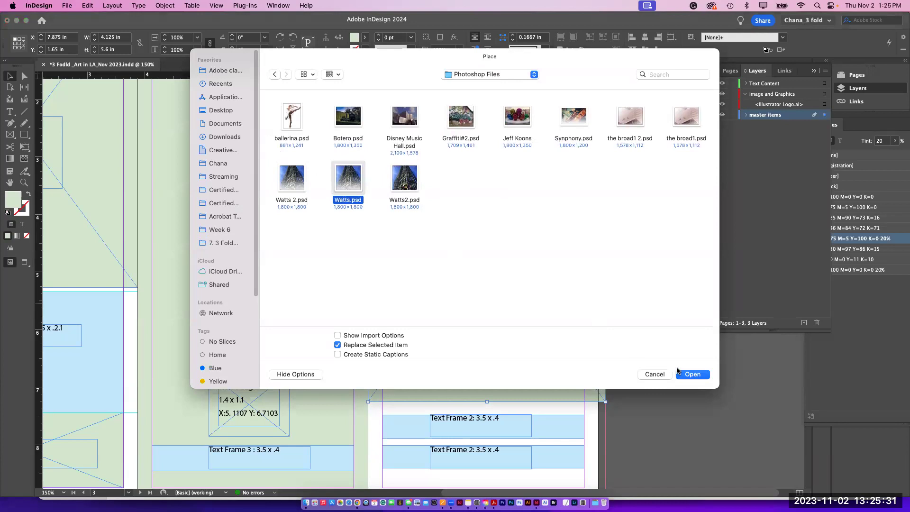
{"action": "left_click", "coordinate": [692, 373]}
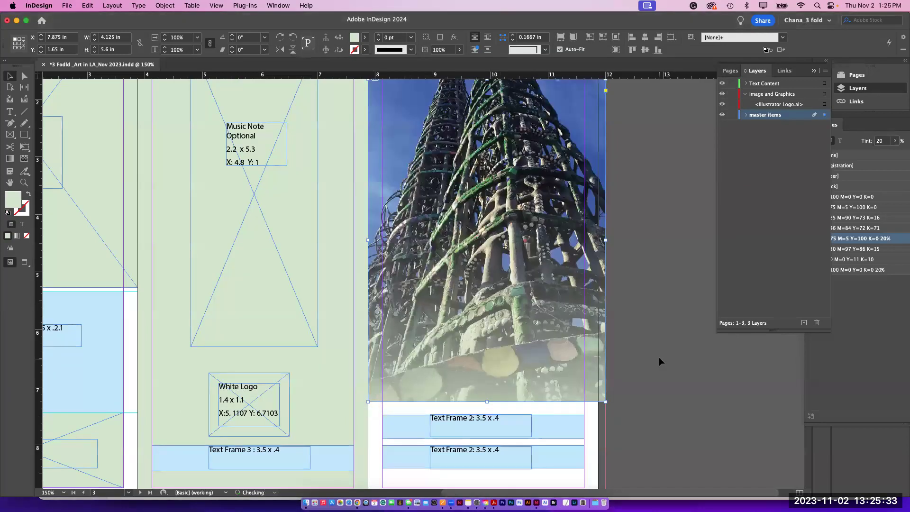
Step: Hide the expanded Layers and Swatches panels, and dock and expand the Properties panel with the Watts image frame selected
{"action": "left_click", "coordinate": [643, 336]}
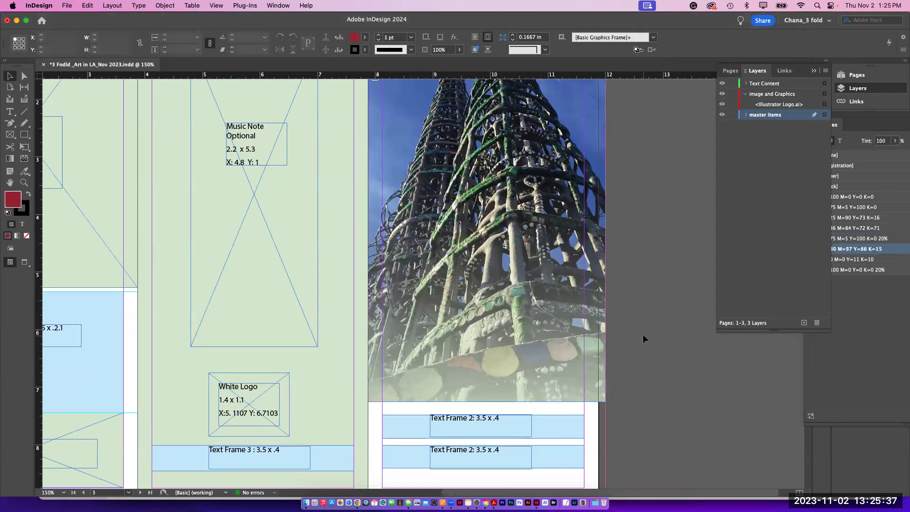
{"action": "key", "text": "super+minus"}
{"action": "key", "text": "super+minus"}
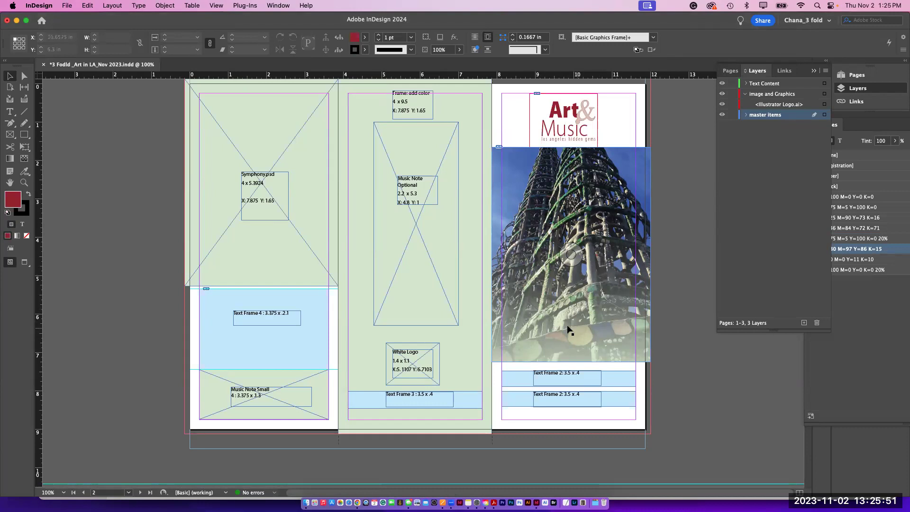
{"action": "scroll", "coordinate": [573, 274], "scroll_direction": "down", "scroll_amount": 1}
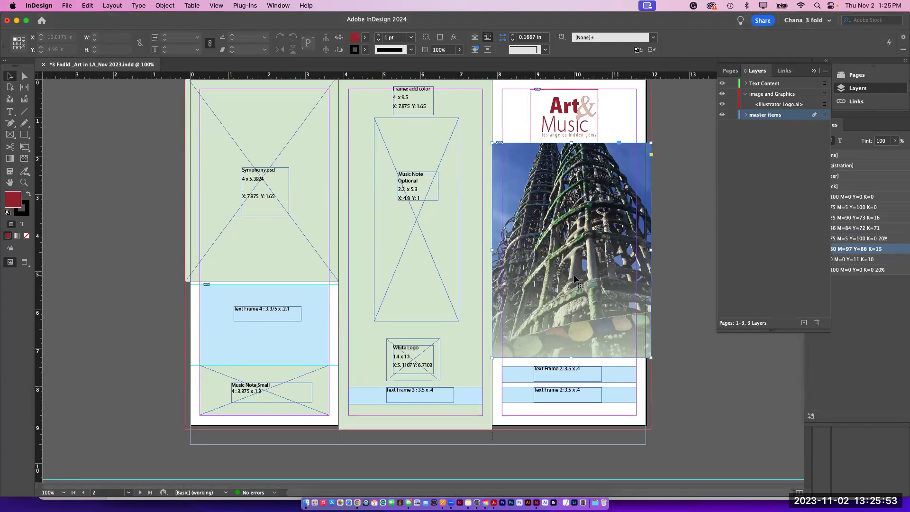
{"action": "left_click", "coordinate": [573, 275]}
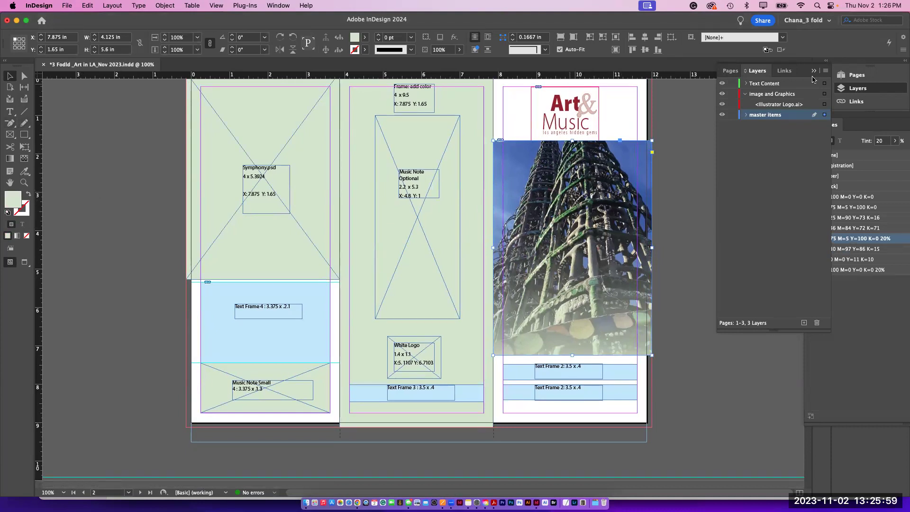
{"action": "left_click", "coordinate": [732, 74]}
{"action": "mouse_move", "coordinate": [820, 126]}
{"action": "left_mouse_down"}
{"action": "mouse_move", "coordinate": [834, 121]}
{"action": "mouse_move", "coordinate": [855, 146]}
{"action": "left_mouse_up"}
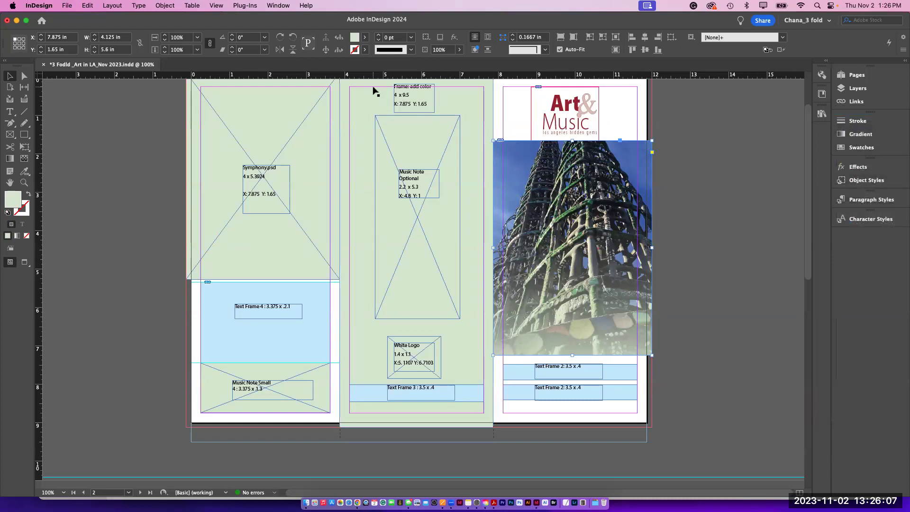
{"action": "left_click", "coordinate": [281, 6]}
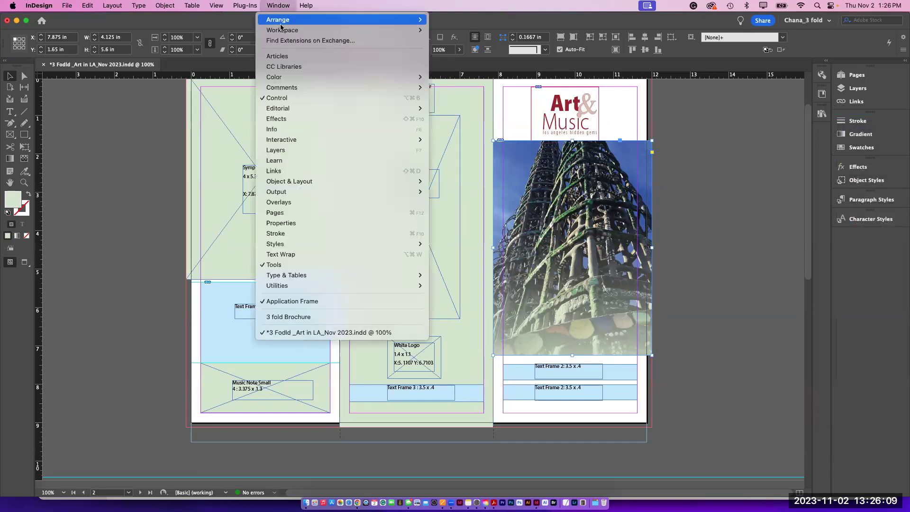
{"action": "left_click", "coordinate": [318, 223]}
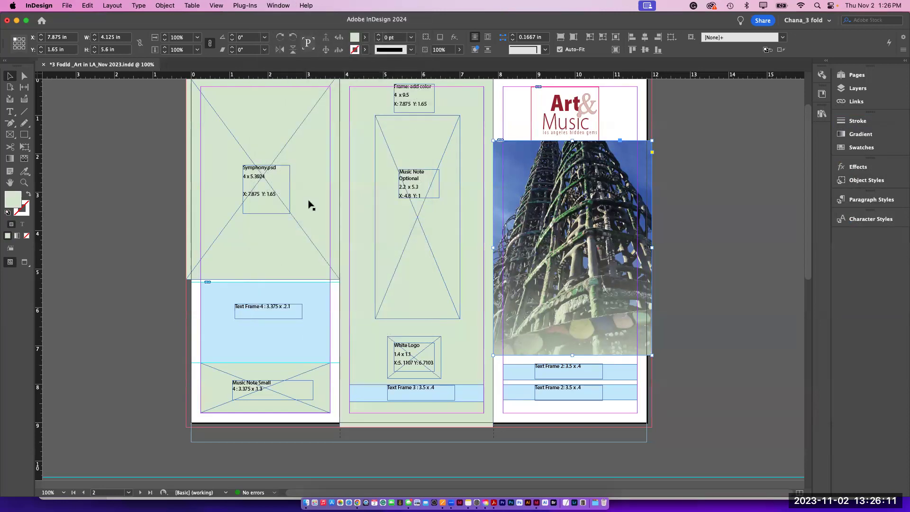
{"action": "left_click_drag", "start_coordinate": [718, 129], "coordinate": [699, 132]}
{"action": "left_click", "coordinate": [822, 132]}
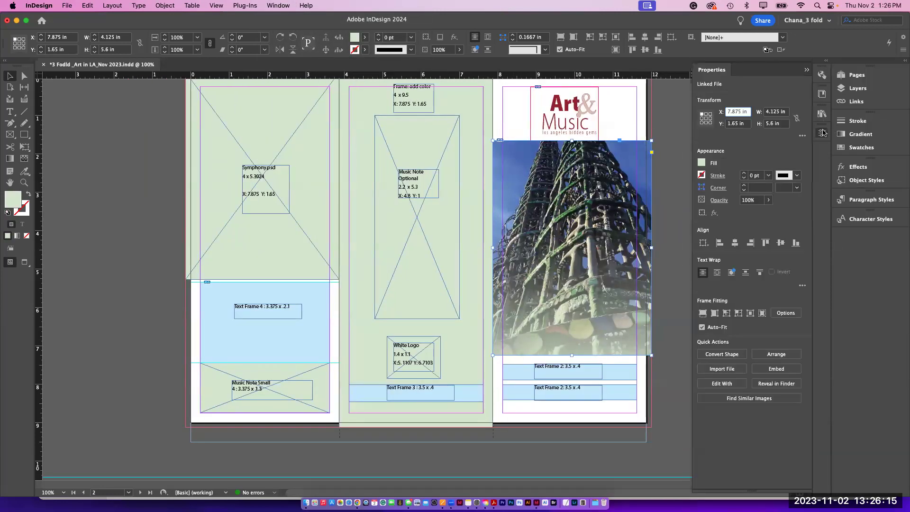
Step: Set the Watts image frame's fill to None and deselect the frame
{"action": "left_click", "coordinate": [700, 163]}
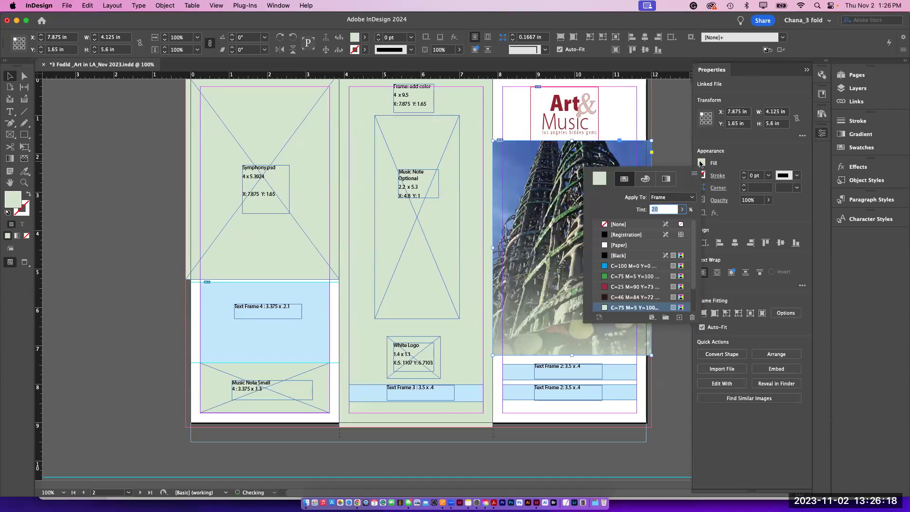
{"action": "left_click", "coordinate": [605, 224]}
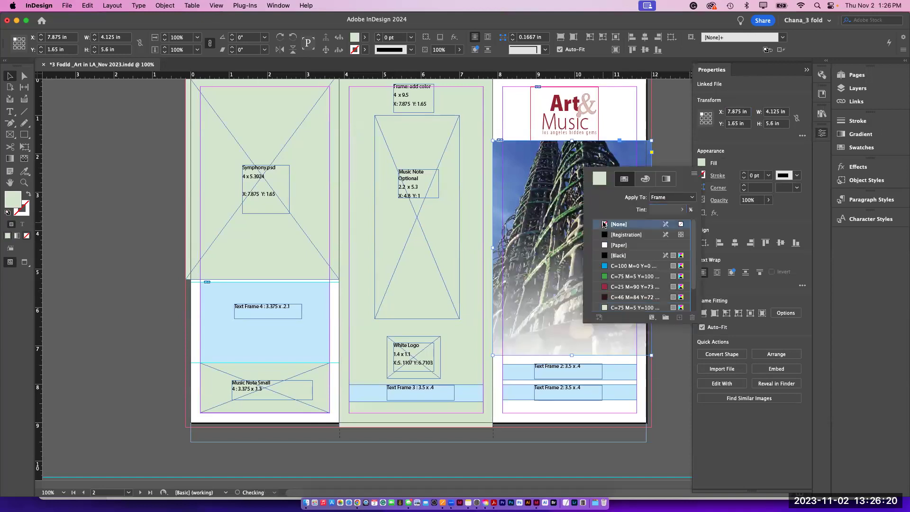
{"action": "left_click", "coordinate": [669, 133]}
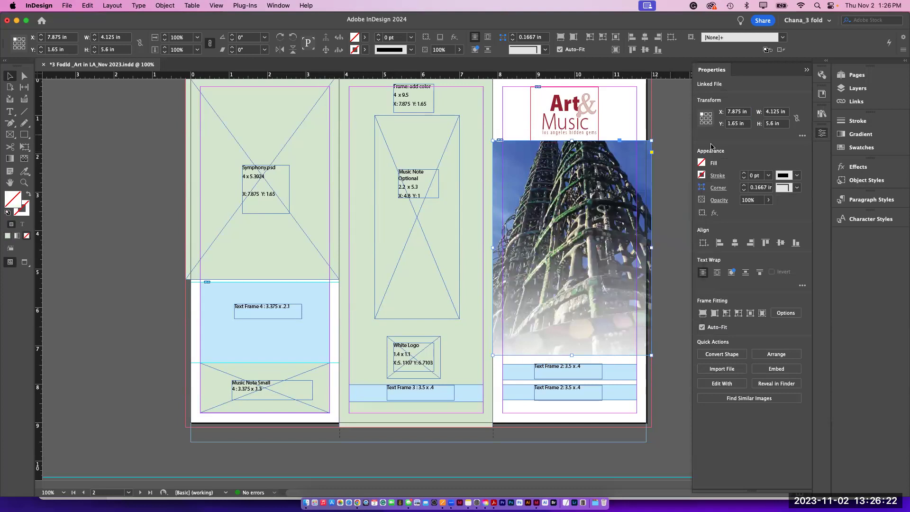
{"action": "left_click", "coordinate": [671, 255]}
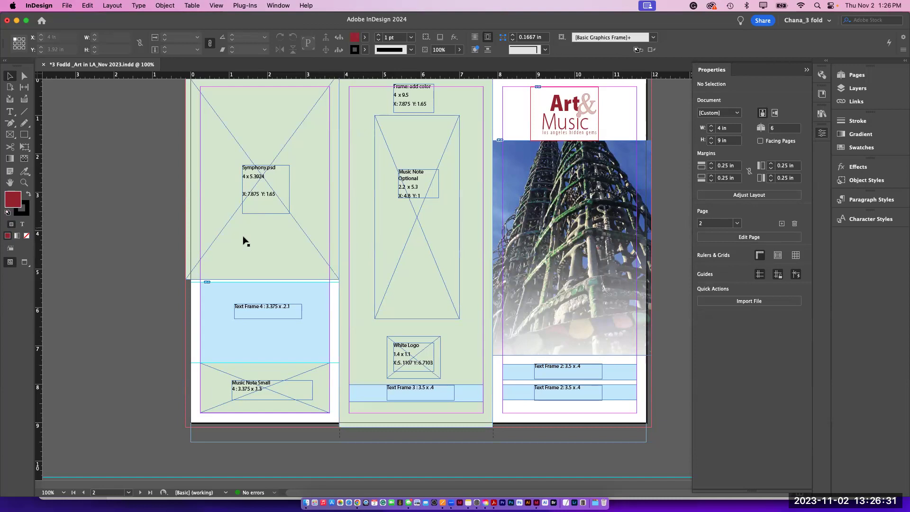
Step: Preview the outside spread without guides and frame edges, and return to the normal view
{"action": "key", "text": "w"}
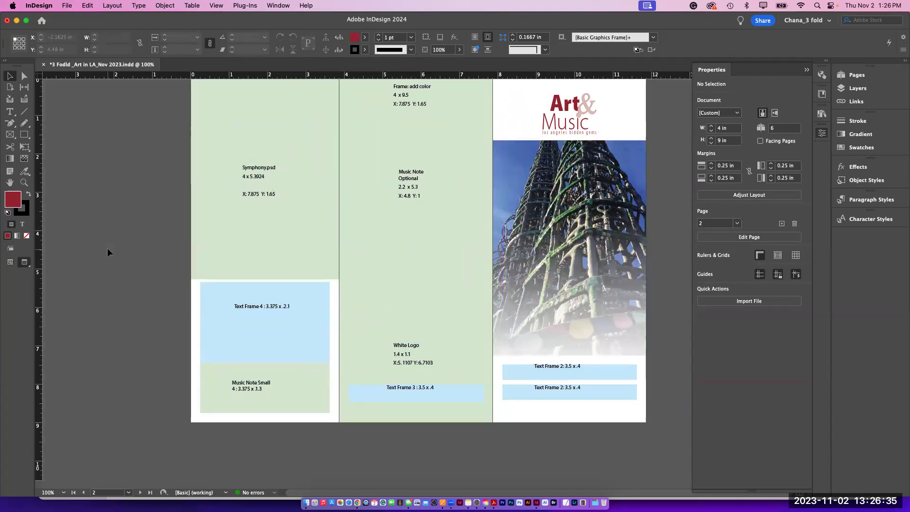
{"action": "key", "text": "super+minus"}
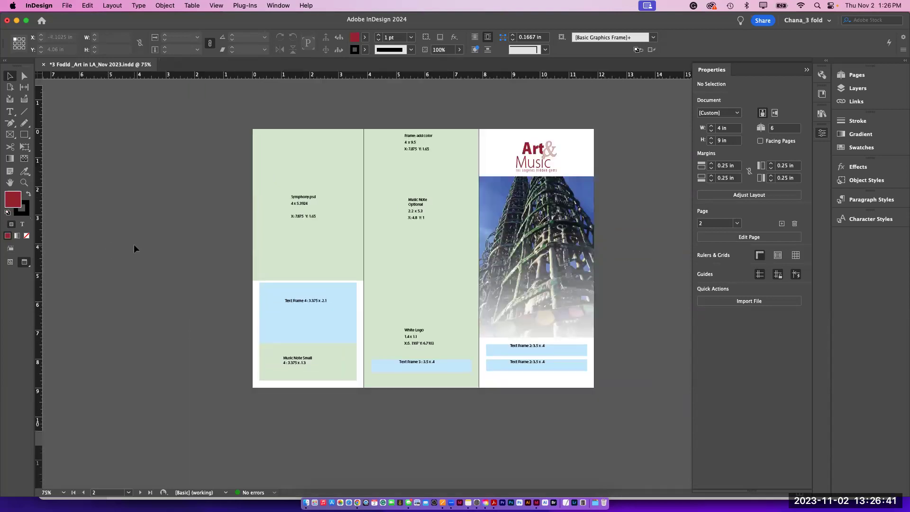
{"action": "key", "text": "w"}
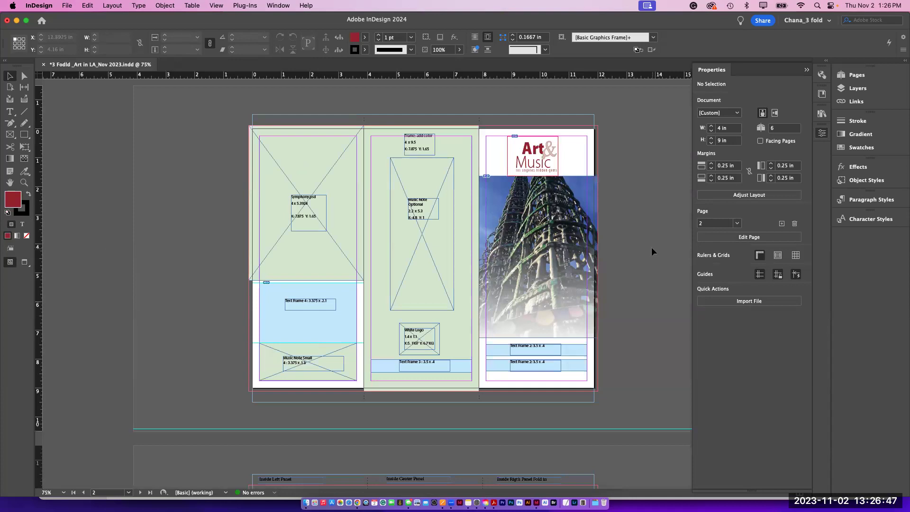
Step: Check the position, size and text style settings of the two blue text frames below the Watts image
{"action": "scroll", "coordinate": [458, 222], "scroll_direction": "down", "scroll_amount": 3}
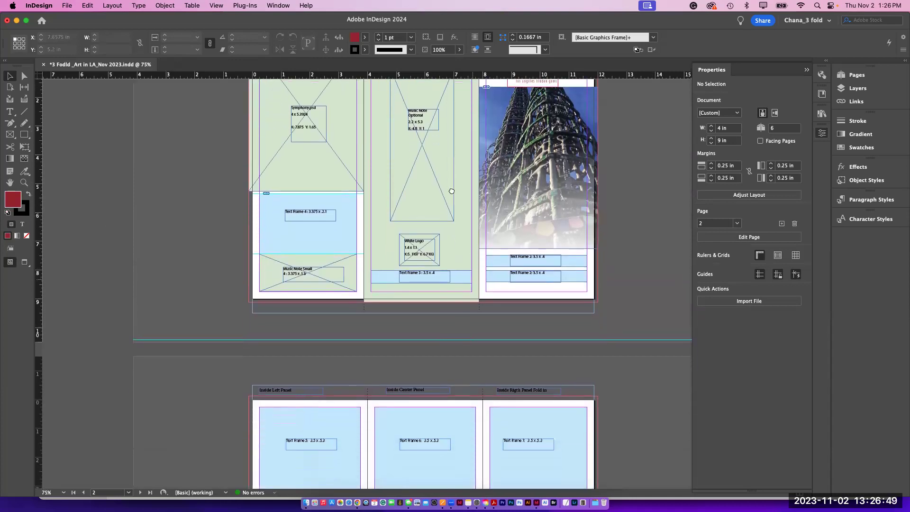
{"action": "key", "text": "super+equal"}
{"action": "key", "text": "super+equal"}
{"action": "key", "text": "super+equal"}
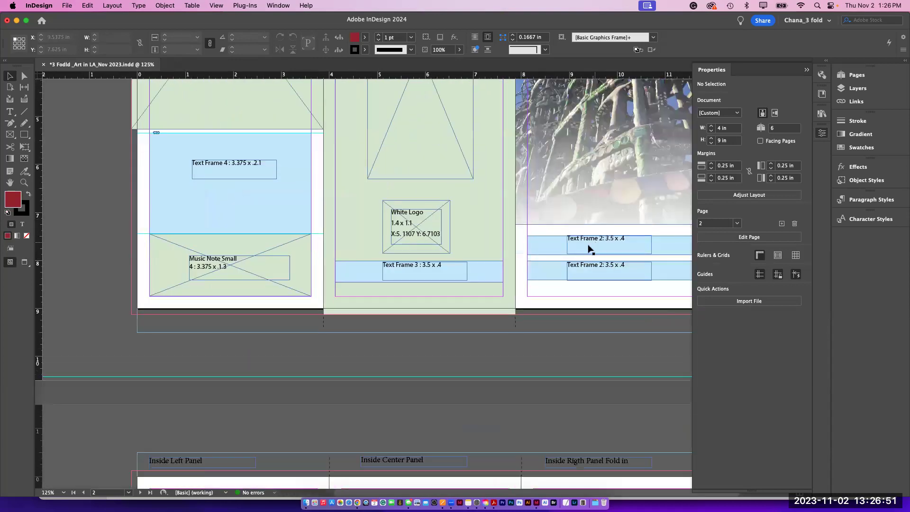
{"action": "left_click_drag", "start_coordinate": [549, 262], "coordinate": [368, 282]}
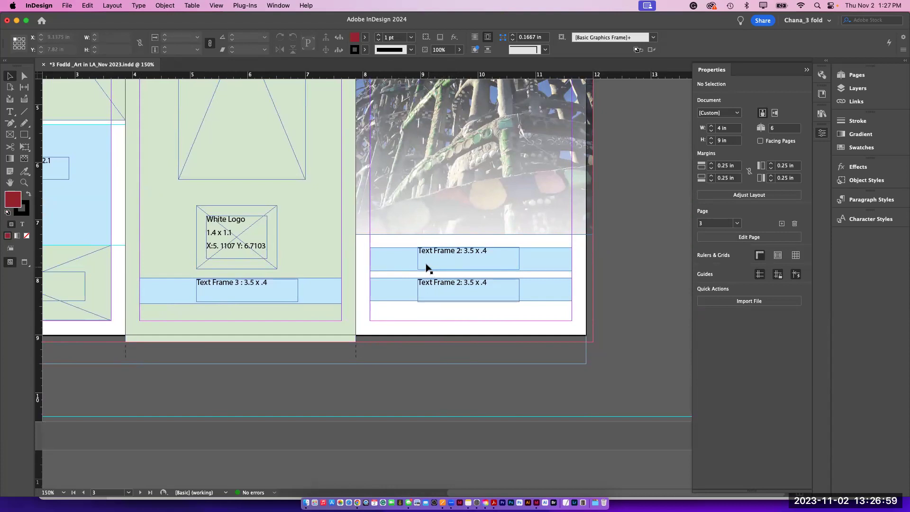
{"action": "left_click", "coordinate": [538, 263]}
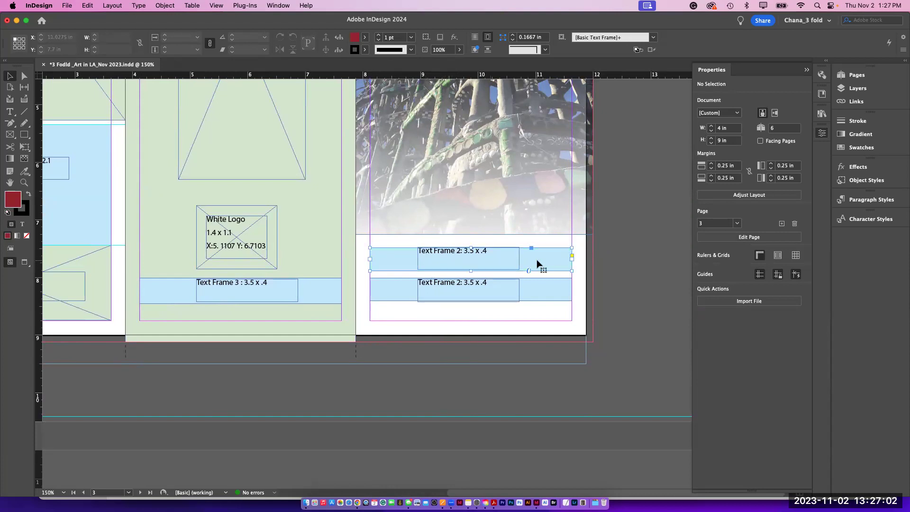
{"action": "left_click", "coordinate": [441, 297]}
{"action": "left_click", "coordinate": [393, 299]}
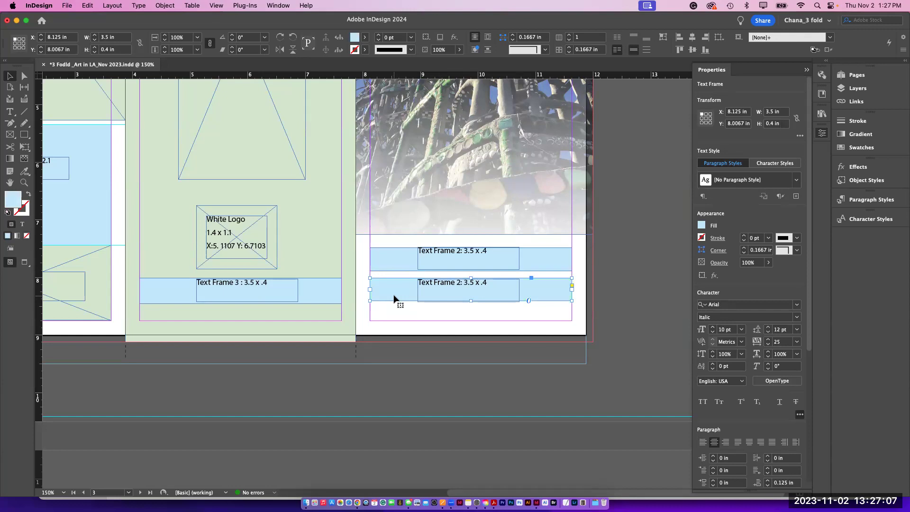
{"action": "left_click", "coordinate": [455, 261]}
{"action": "left_click", "coordinate": [562, 268]}
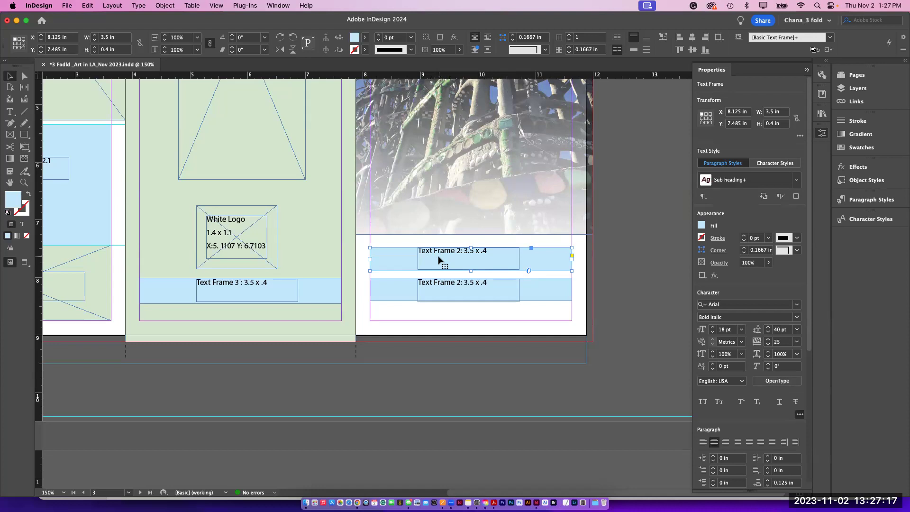
Step: Delete both Text Frame 2 size labels below the Watts image, keeping the blue text frames underneath
{"action": "key", "text": "Delete"}
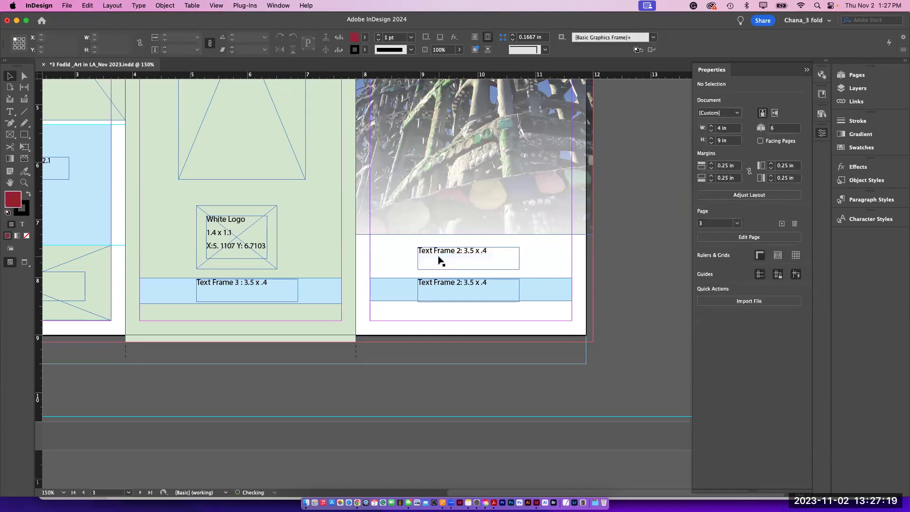
{"action": "key", "text": "super+z"}
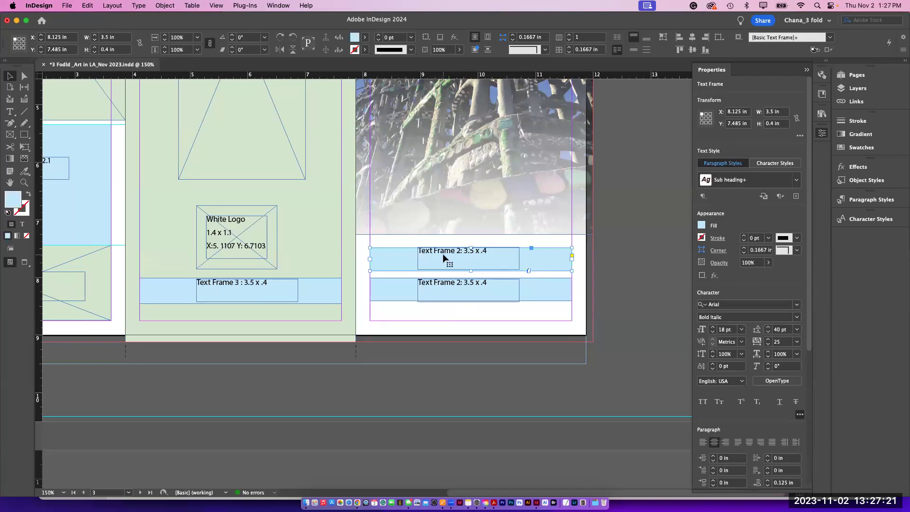
{"action": "key", "text": "Delete"}
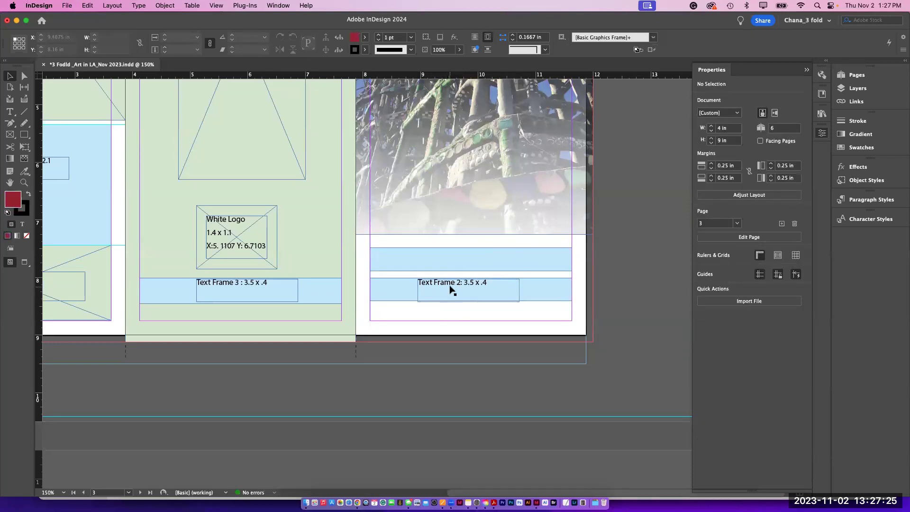
{"action": "left_click", "coordinate": [449, 288]}
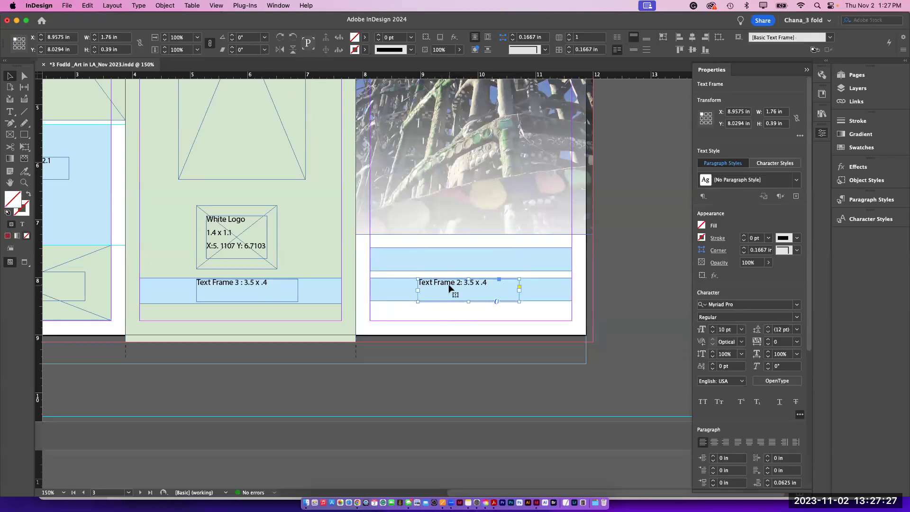
{"action": "key", "text": "Delete"}
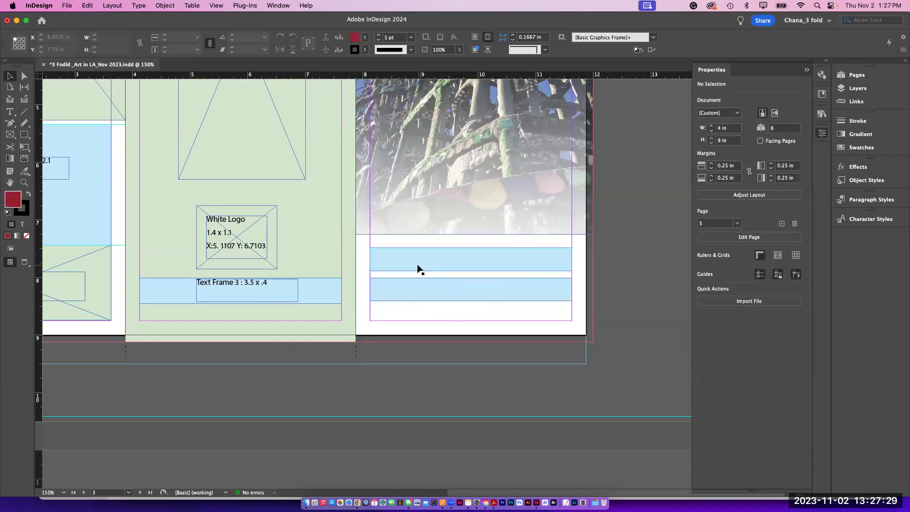
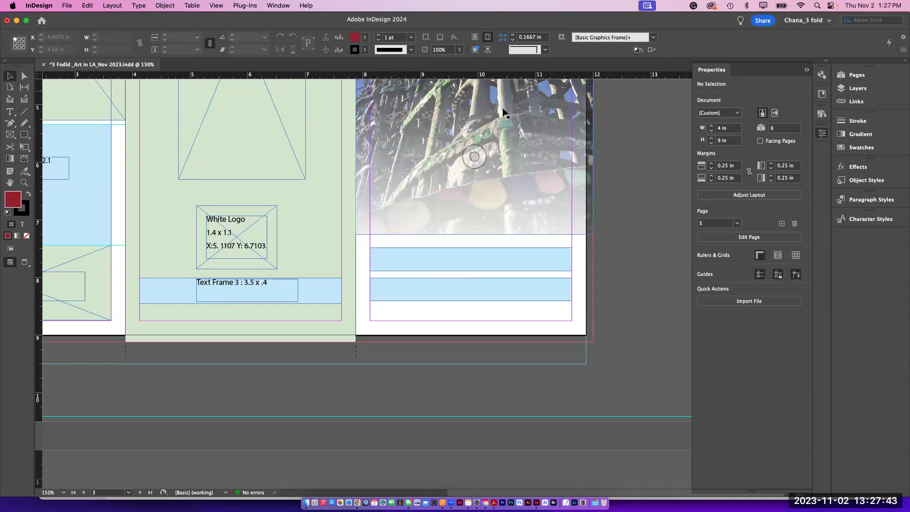
Step: Start placing a file and browse to the Text folder of the 7. 3 Fold Brochure project
{"action": "left_click", "coordinate": [68, 5]}
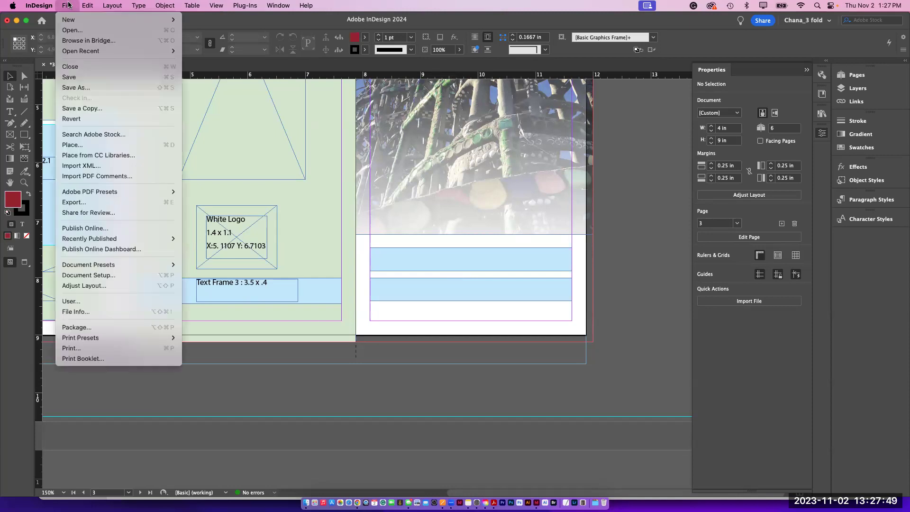
{"action": "left_click", "coordinate": [102, 145]}
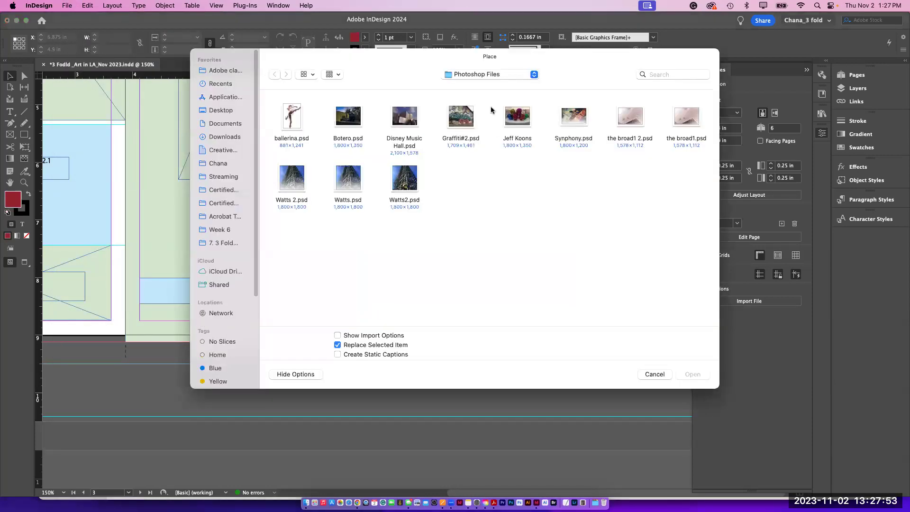
{"action": "left_click", "coordinate": [473, 77]}
{"action": "key", "text": "Return"}
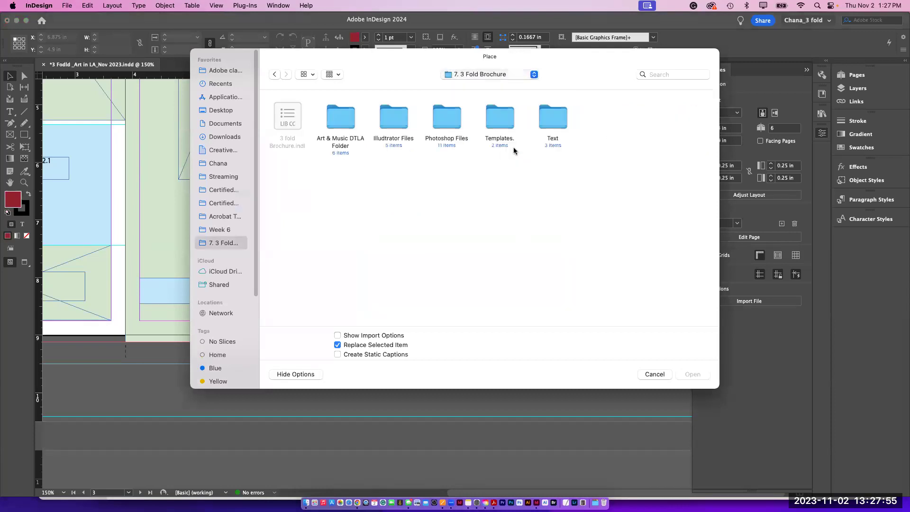
{"action": "double_click", "coordinate": [553, 120]}
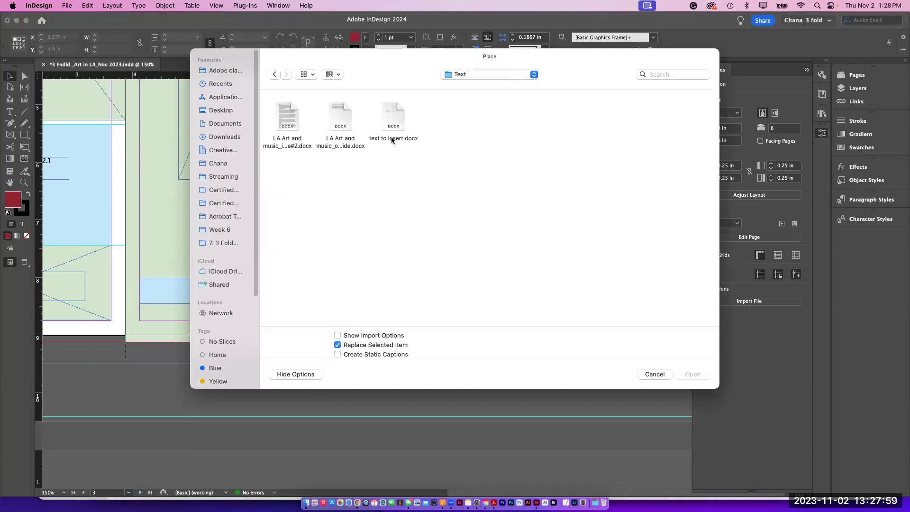
Step: Preview the contents of text to insert.docx and LA Art and music_outside.docx before placing text
{"action": "left_click", "coordinate": [394, 128]}
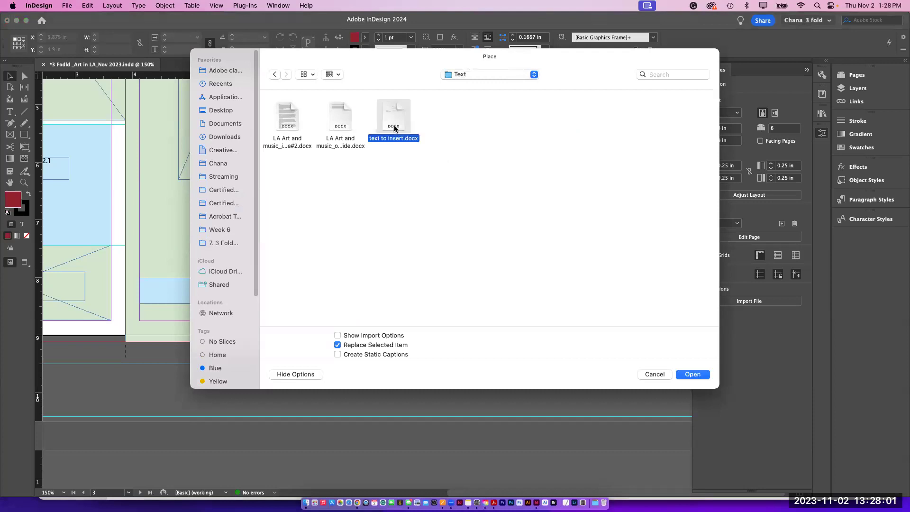
{"action": "key", "text": "space"}
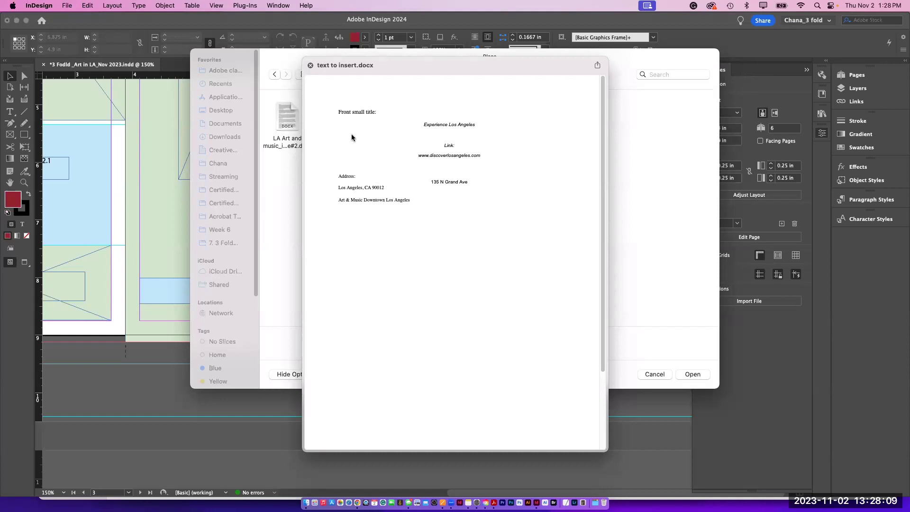
{"action": "key", "text": "space"}
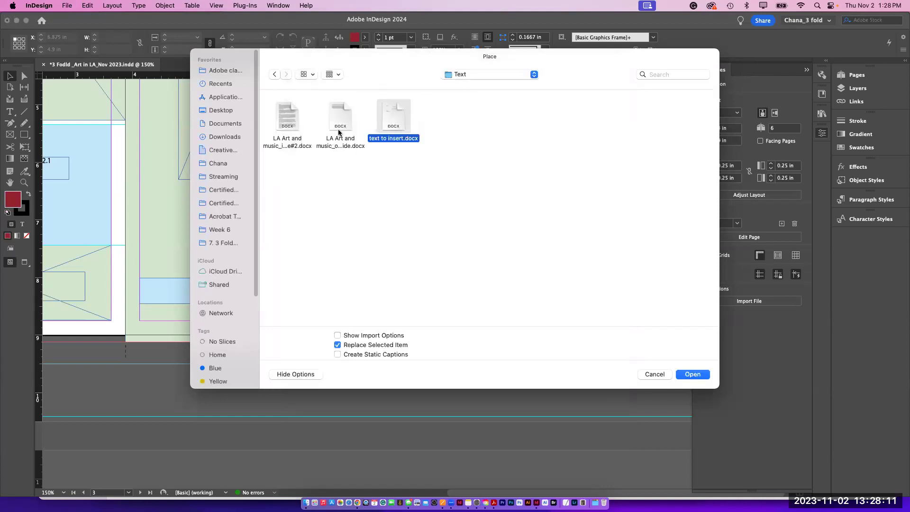
{"action": "left_click", "coordinate": [339, 134]}
{"action": "key", "text": "space"}
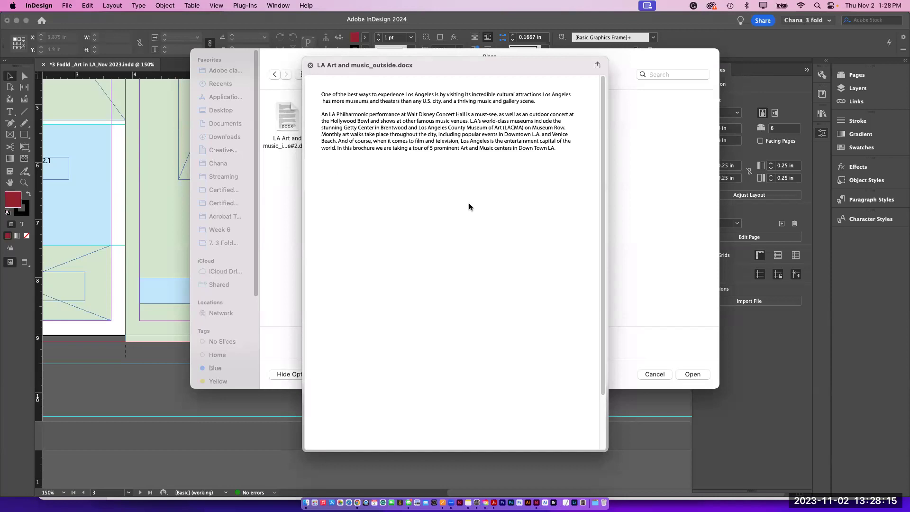
Step: Place text to insert.docx without replacing the selected item, in a frame about 2.61 x 3.6 in on the pasteboard beside the front cover
{"action": "key", "text": "space"}
{"action": "key", "text": "Left"}
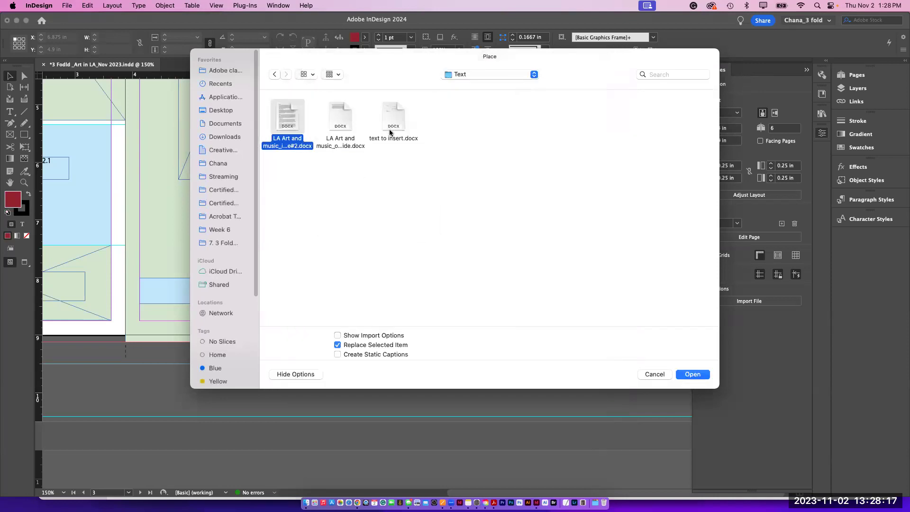
{"action": "left_click", "coordinate": [337, 345]}
{"action": "left_click", "coordinate": [393, 126]}
{"action": "left_click", "coordinate": [683, 379]}
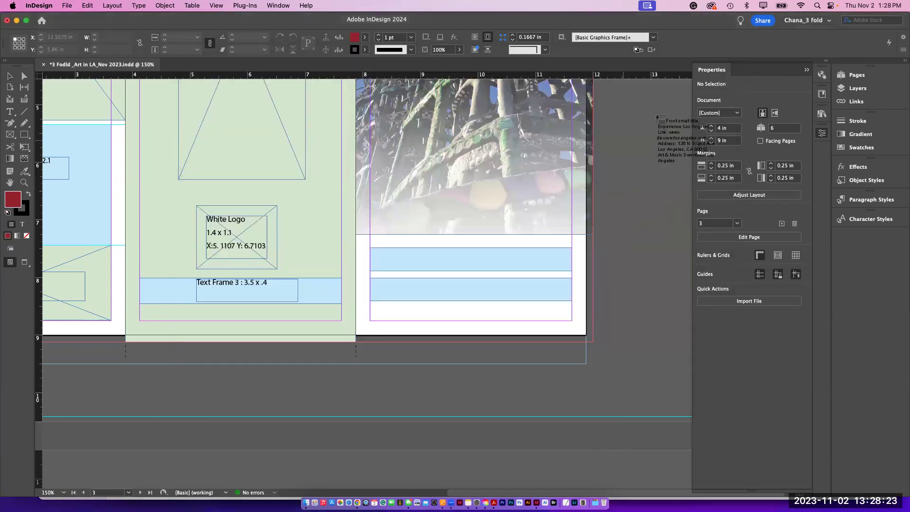
{"action": "left_click", "coordinate": [708, 70]}
{"action": "left_click_drag", "start_coordinate": [626, 90], "coordinate": [775, 297]}
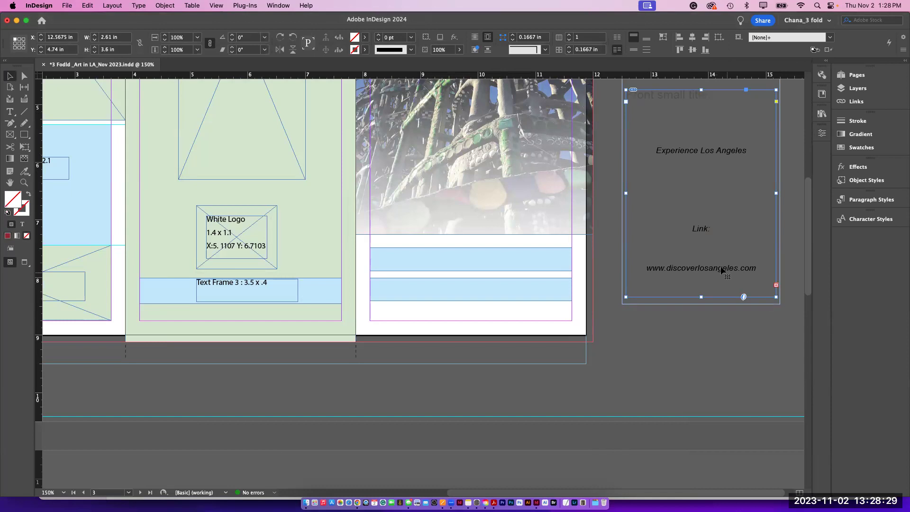
{"action": "left_click", "coordinate": [475, 40]}
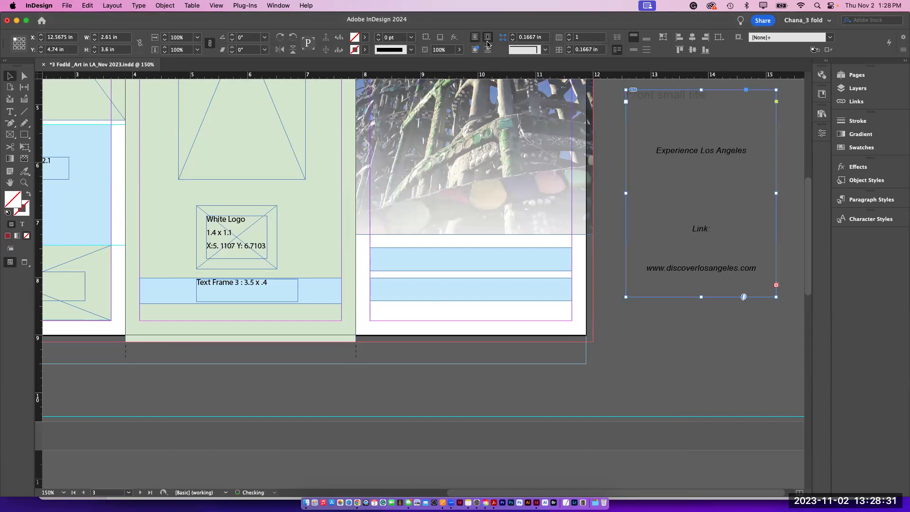
Step: Copy the Experience Los Angeles line from the pasteboard text and paste it into the upper blue frame below the Watts image
{"action": "left_click", "coordinate": [14, 113]}
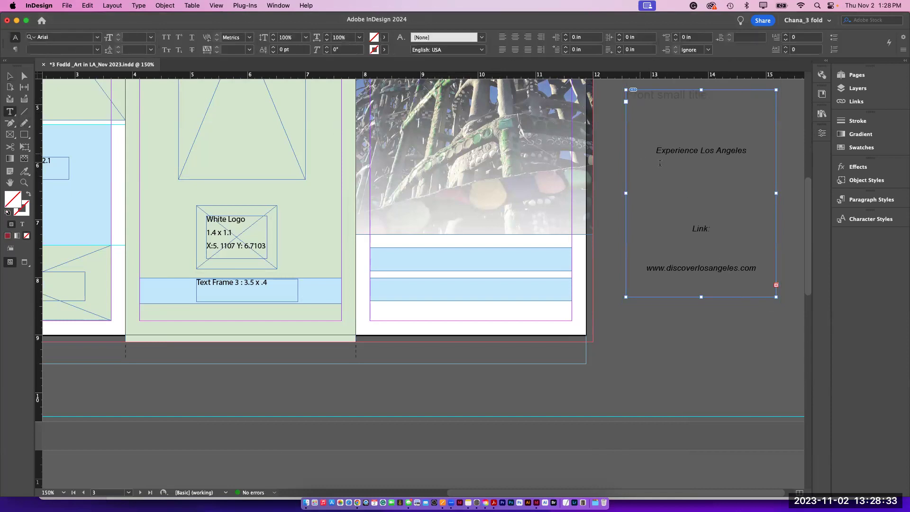
{"action": "left_click", "coordinate": [748, 152]}
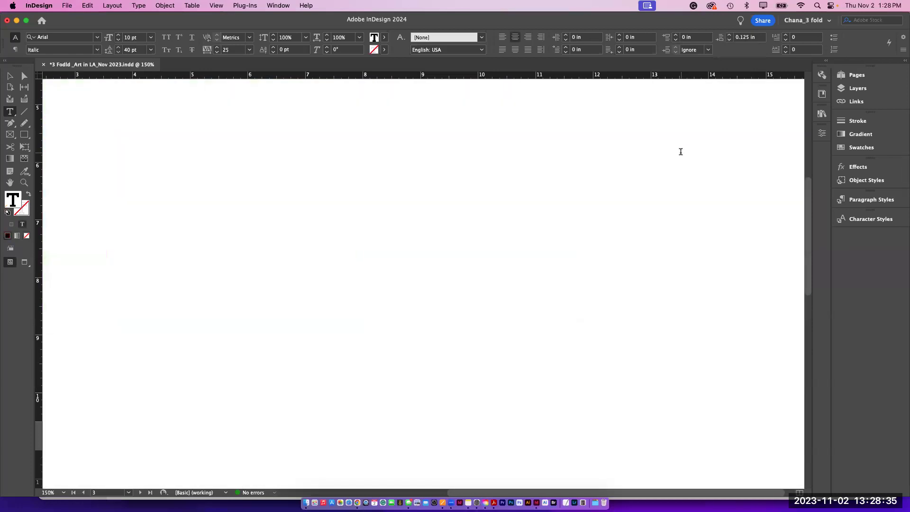
{"action": "left_click", "coordinate": [672, 151], "text": "shift"}
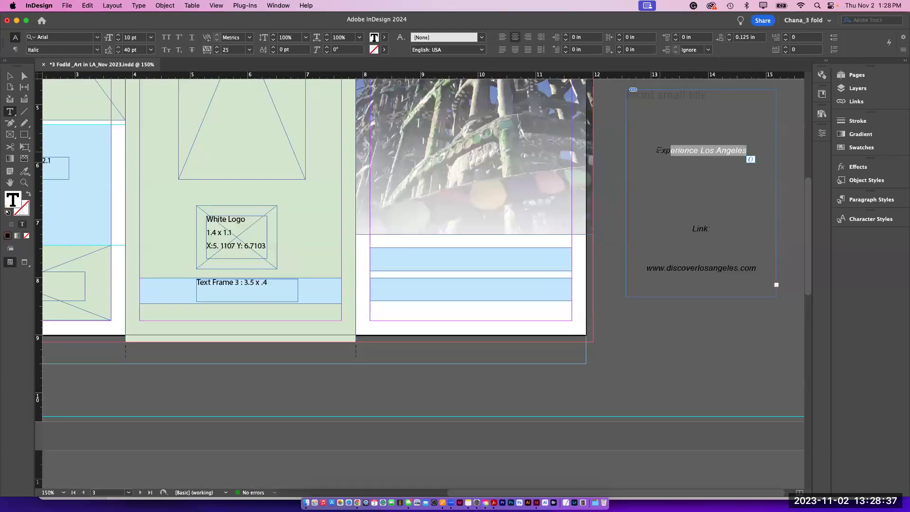
{"action": "left_click_drag", "start_coordinate": [658, 150], "coordinate": [735, 150]}
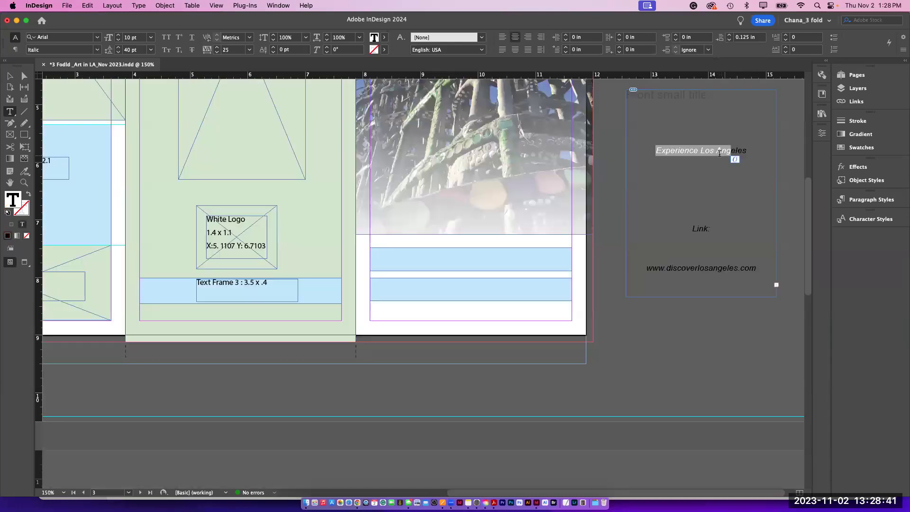
{"action": "left_click", "coordinate": [717, 151]}
{"action": "double_click", "coordinate": [718, 152]}
{"action": "double_click", "coordinate": [701, 152]}
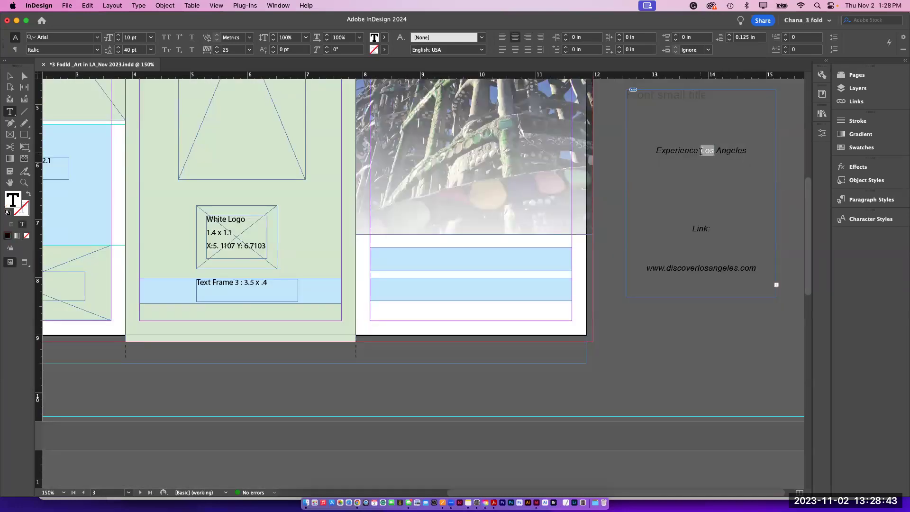
{"action": "triple_click", "coordinate": [700, 151]}
{"action": "key", "text": "cmd+c"}
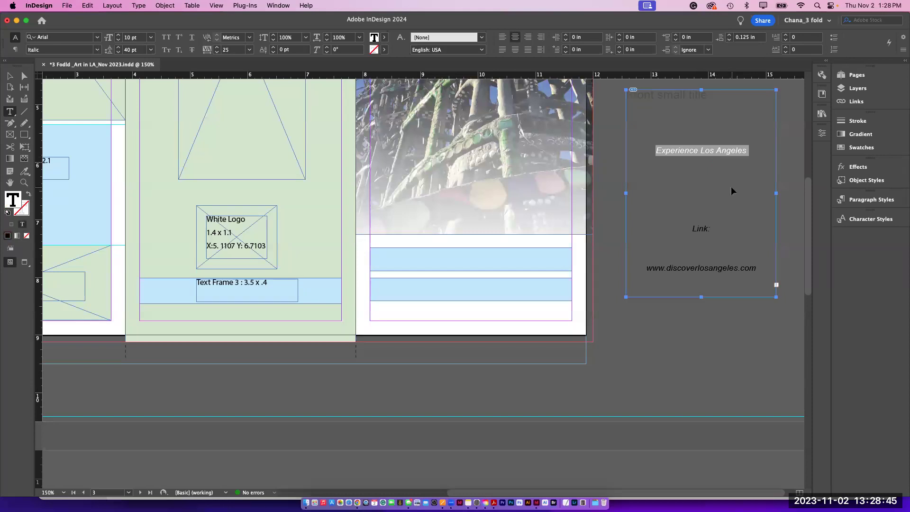
{"action": "left_click", "coordinate": [400, 252]}
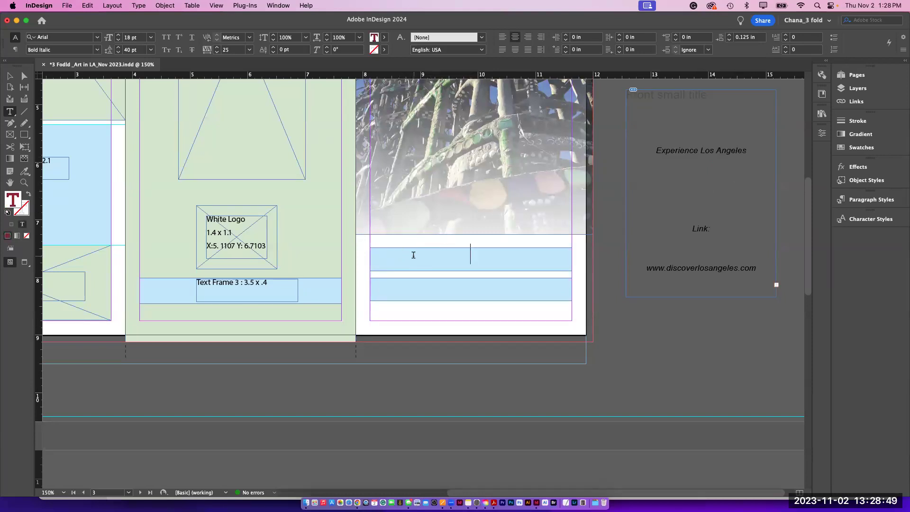
{"action": "key", "text": "cmd+v"}
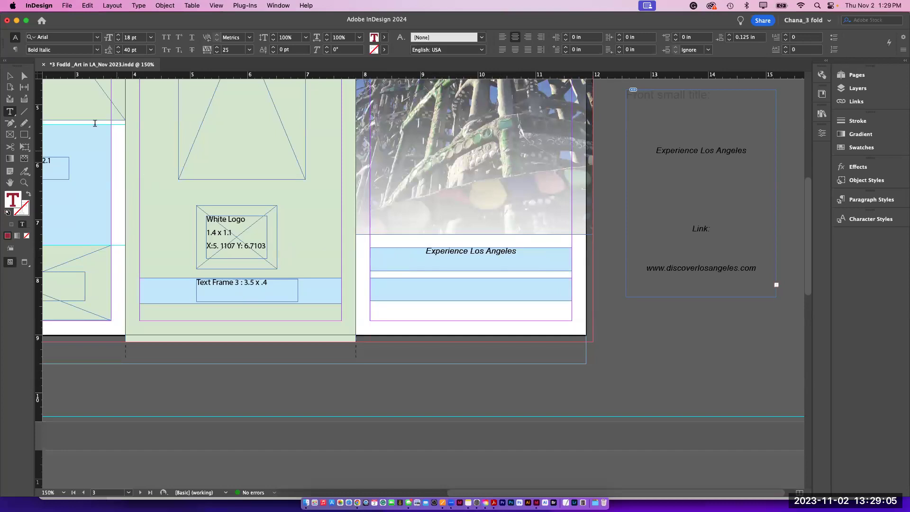
Step: Set the fill of the Experience Los Angeles text frame to None
{"action": "left_click", "coordinate": [10, 78]}
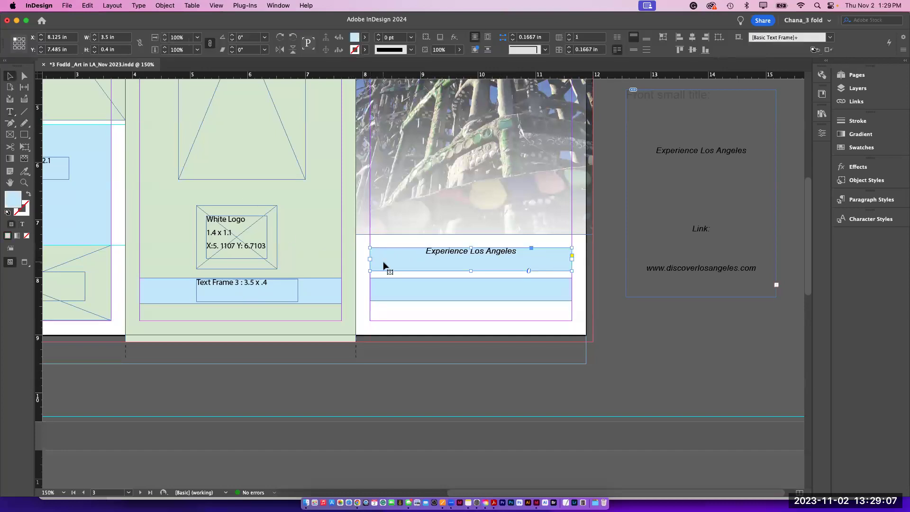
{"action": "left_click", "coordinate": [823, 134]}
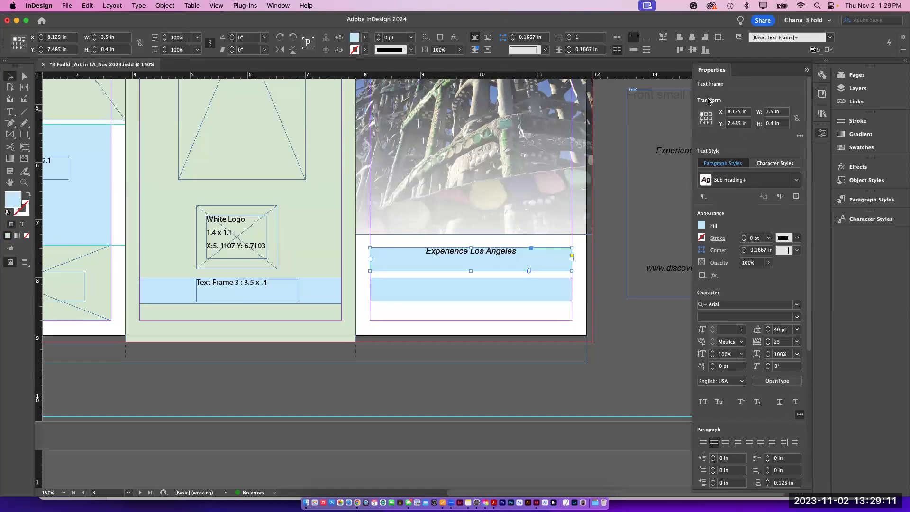
{"action": "left_click", "coordinate": [701, 225]}
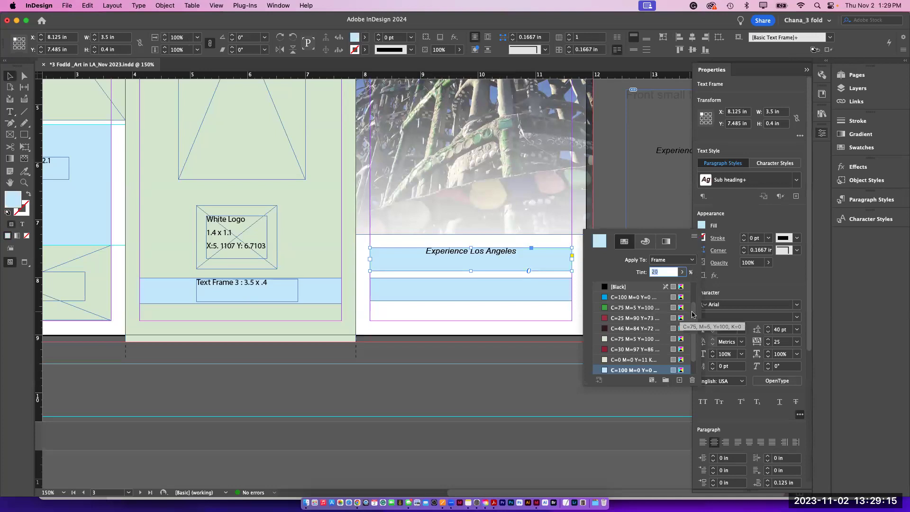
{"action": "left_click_drag", "start_coordinate": [692, 315], "coordinate": [689, 279]}
{"action": "left_click", "coordinate": [621, 288]}
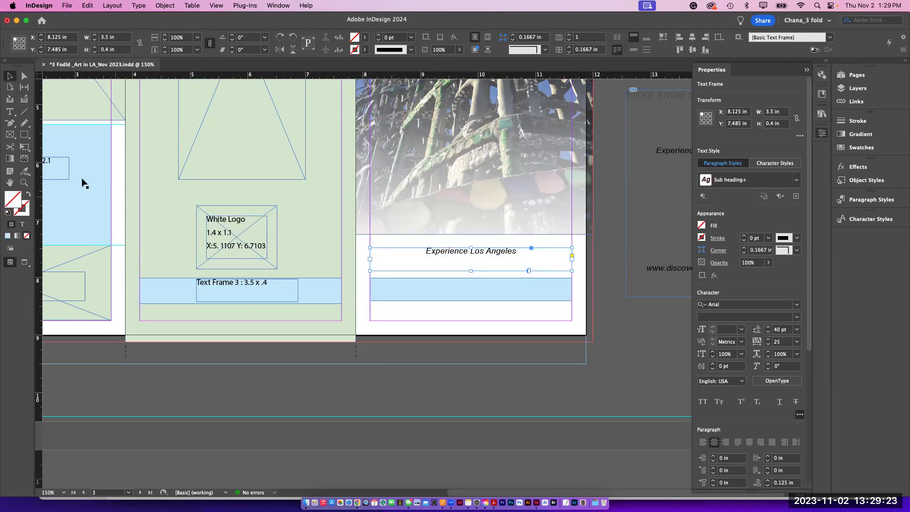
Step: Set the font size of the Experience Los Angeles line below the Watts image to 18 pt
{"action": "left_click", "coordinate": [9, 111]}
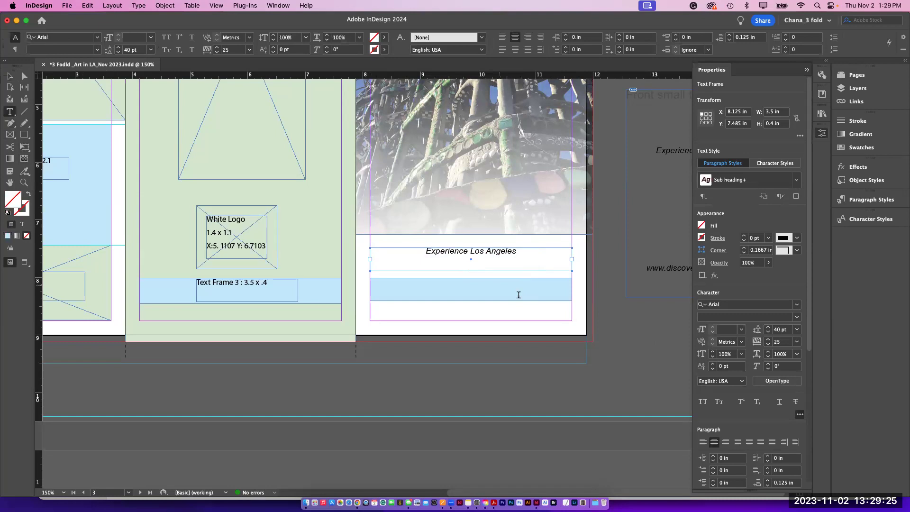
{"action": "left_click_drag", "start_coordinate": [516, 252], "coordinate": [508, 252]}
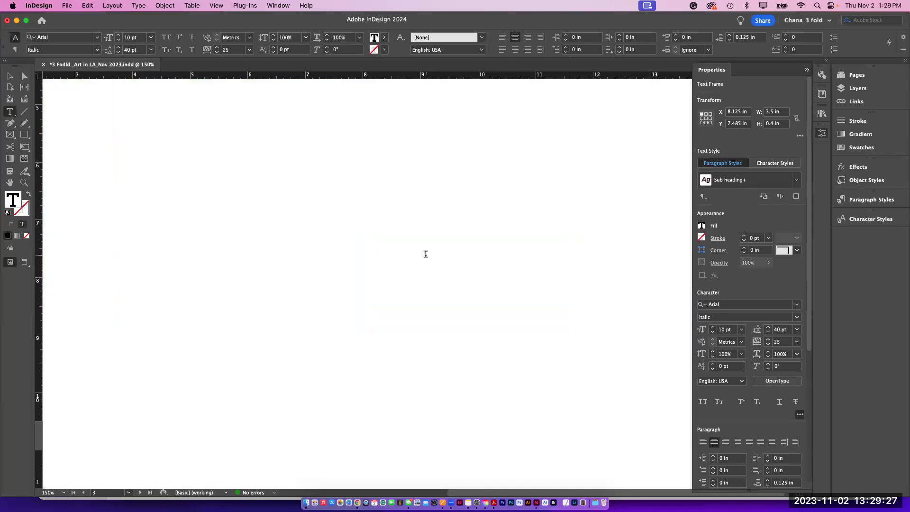
{"action": "triple_click", "coordinate": [464, 257]}
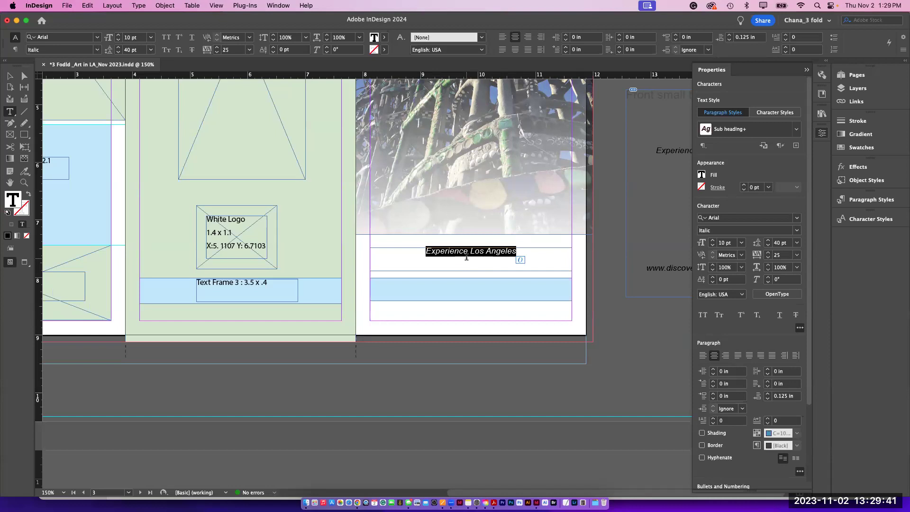
{"action": "scroll", "coordinate": [466, 257], "scroll_direction": "down", "scroll_amount": 1}
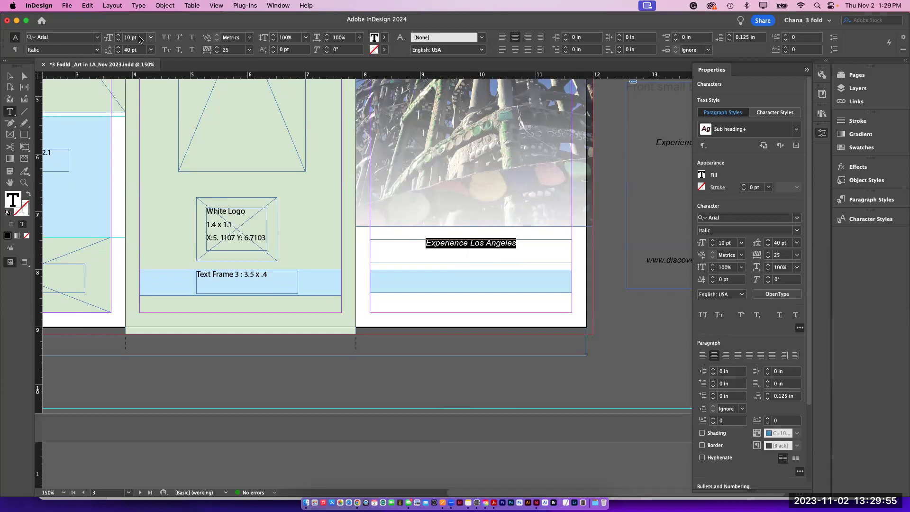
{"action": "left_click", "coordinate": [119, 36]}
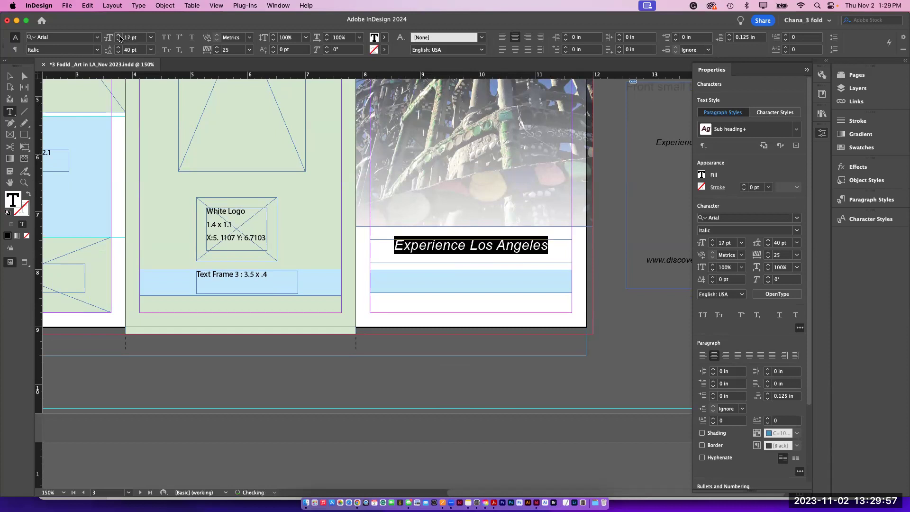
{"action": "left_click", "coordinate": [119, 36]}
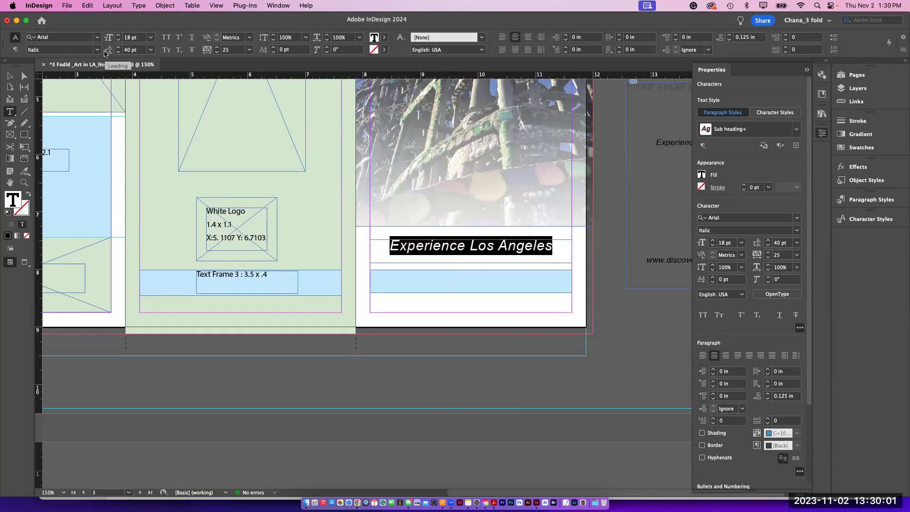
Step: Make the Experience Los Angeles line Bold Italic with Optical kerning
{"action": "left_click", "coordinate": [97, 50]}
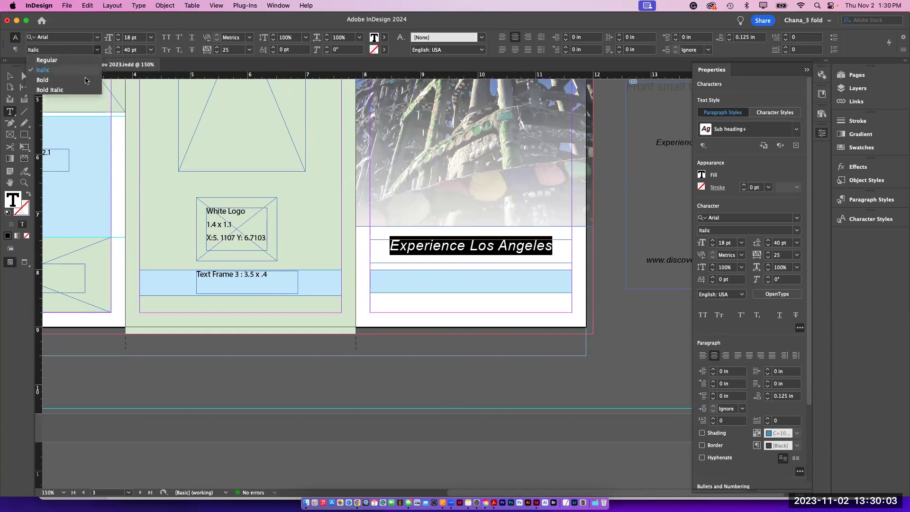
{"action": "left_click", "coordinate": [78, 90]}
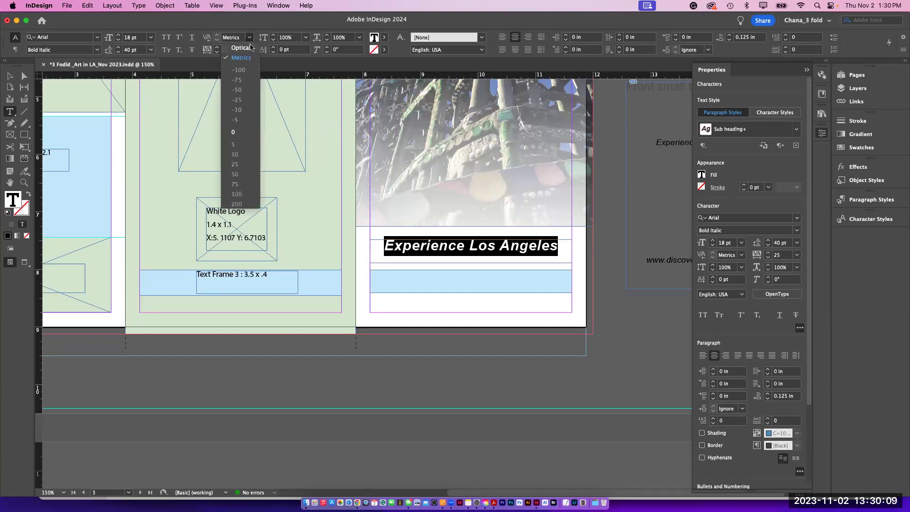
{"action": "left_click", "coordinate": [242, 48]}
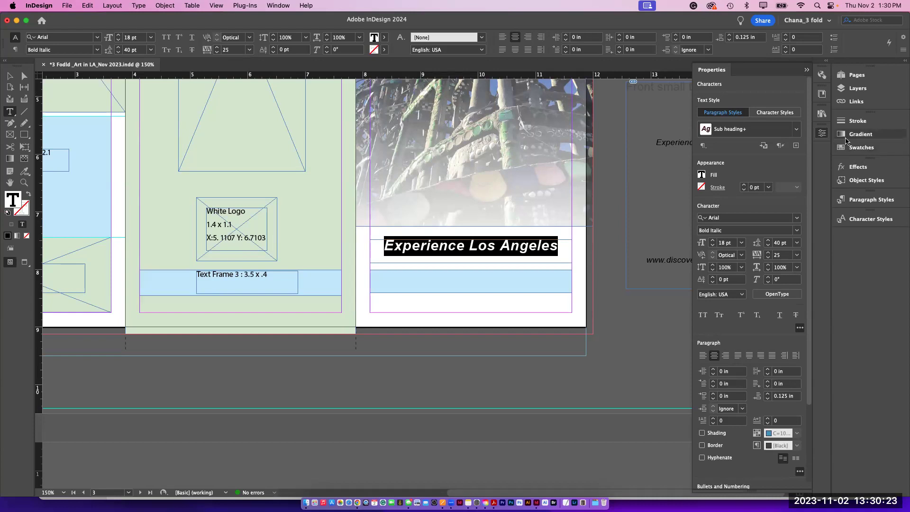
Step: Color the Experience Los Angeles text with the dark red C=30 M=97 Y=86 K=15 swatch and save the document
{"action": "left_click", "coordinate": [846, 146]}
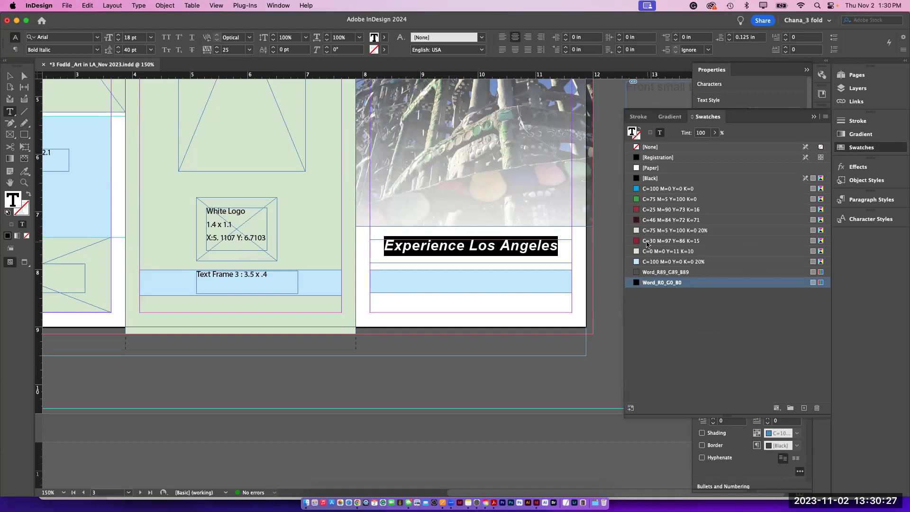
{"action": "left_click", "coordinate": [638, 241]}
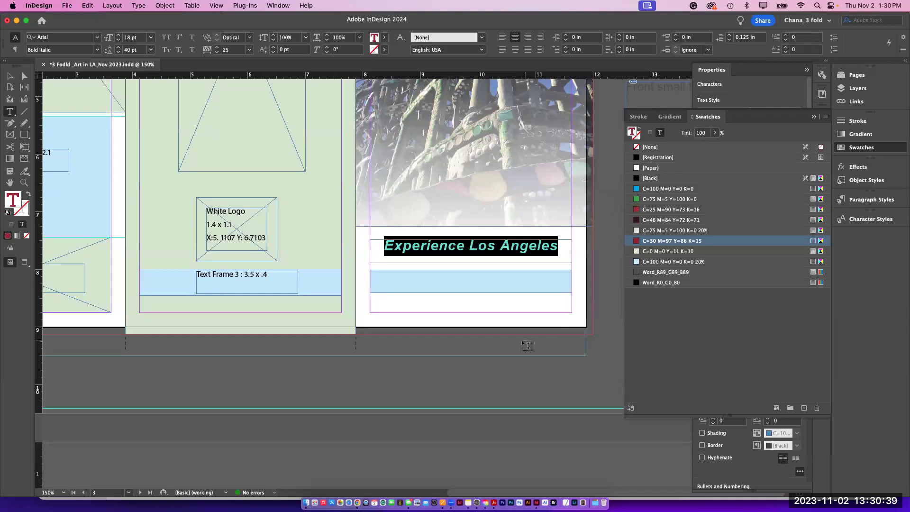
{"action": "left_click", "coordinate": [514, 364]}
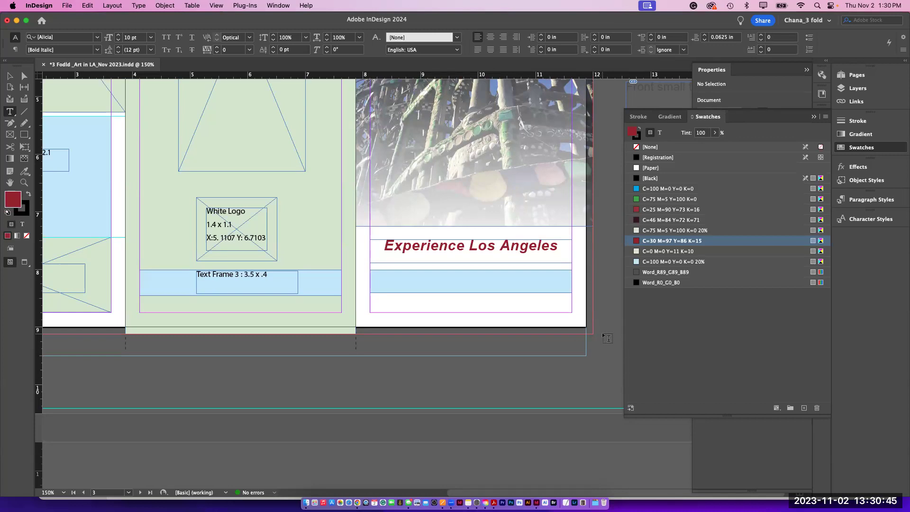
{"action": "key", "text": "super+s"}
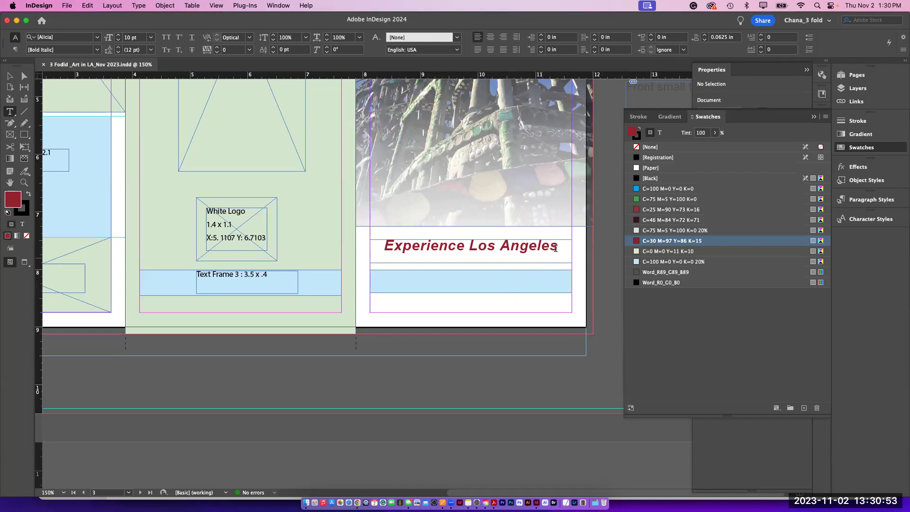
Step: Select the Experience Los Angeles line and float the Paragraph Styles panel beside it, enlarged to list every style
{"action": "left_click_drag", "start_coordinate": [556, 245], "coordinate": [455, 247]}
{"action": "triple_click", "coordinate": [454, 247]}
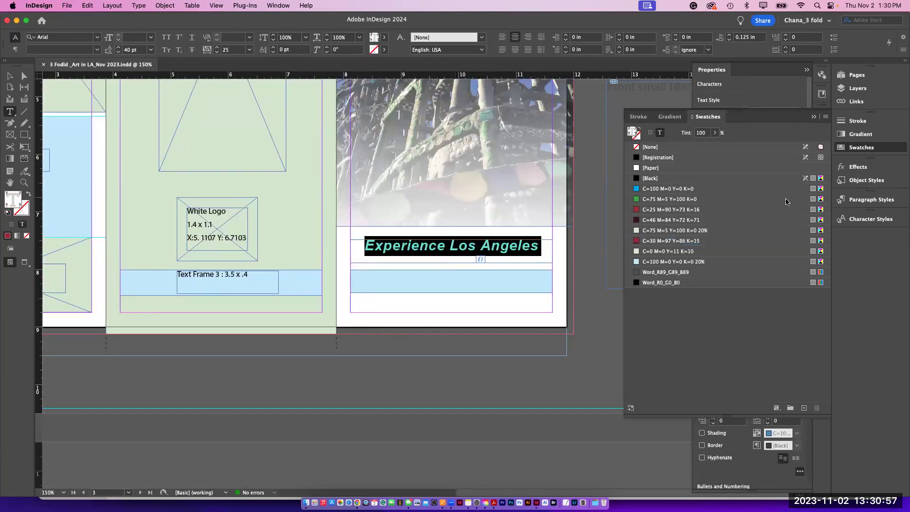
{"action": "left_click", "coordinate": [857, 200]}
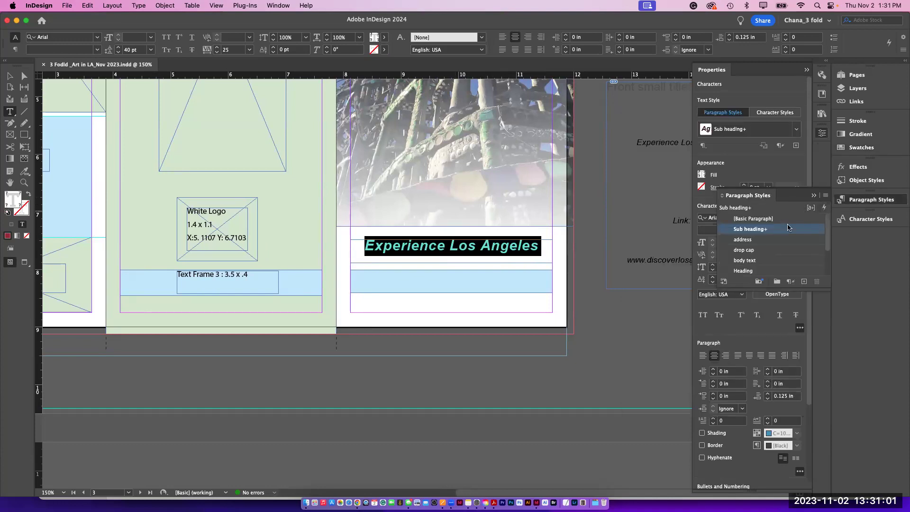
{"action": "left_click_drag", "start_coordinate": [736, 197], "coordinate": [612, 121]}
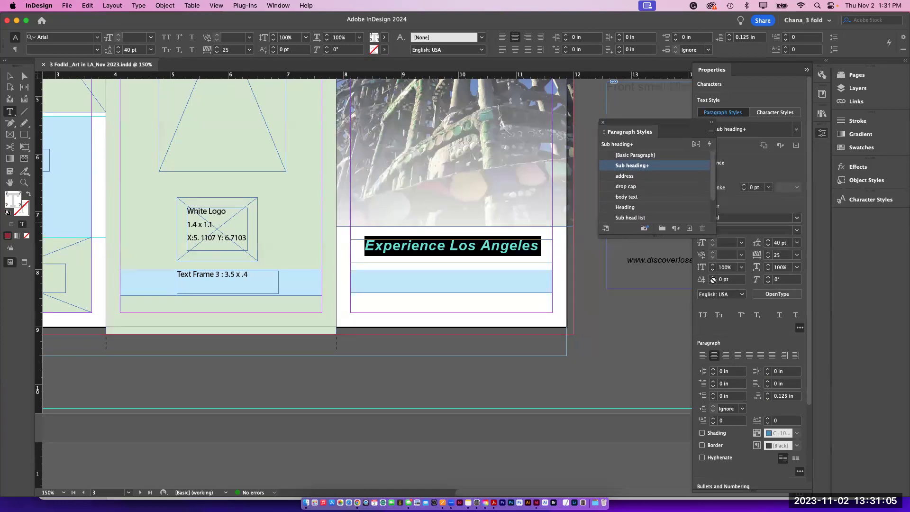
{"action": "left_click_drag", "start_coordinate": [714, 234], "coordinate": [737, 424]}
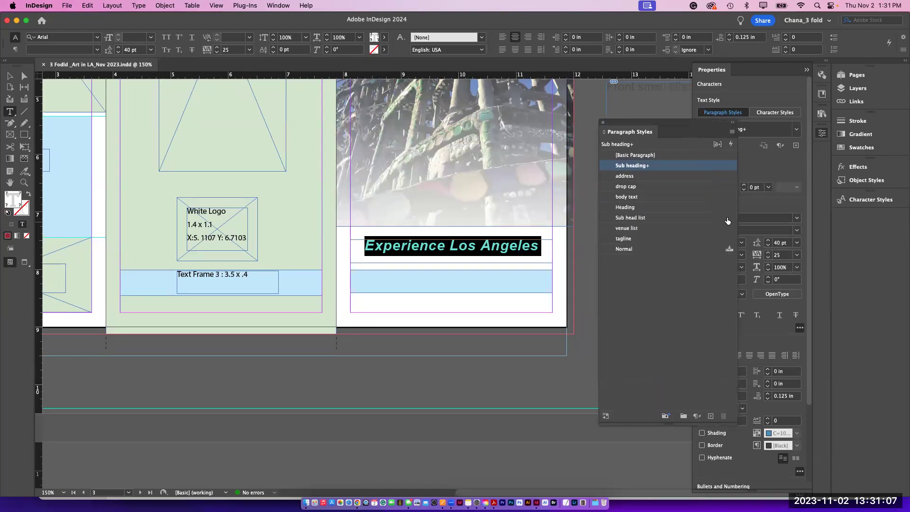
Step: Create a paragraph style named front heading from the selected line, applied to the selection and added to the Art and Music in LA library
{"action": "left_click", "coordinate": [732, 133]}
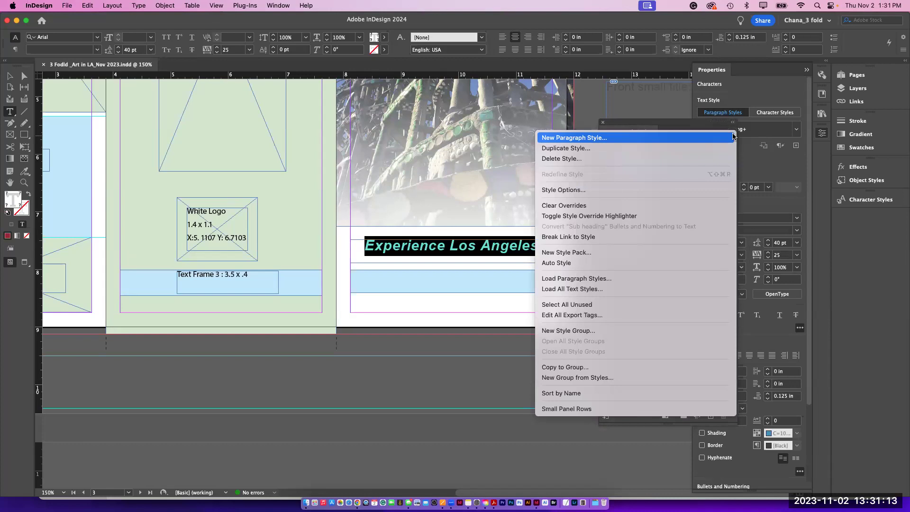
{"action": "left_click", "coordinate": [732, 136]}
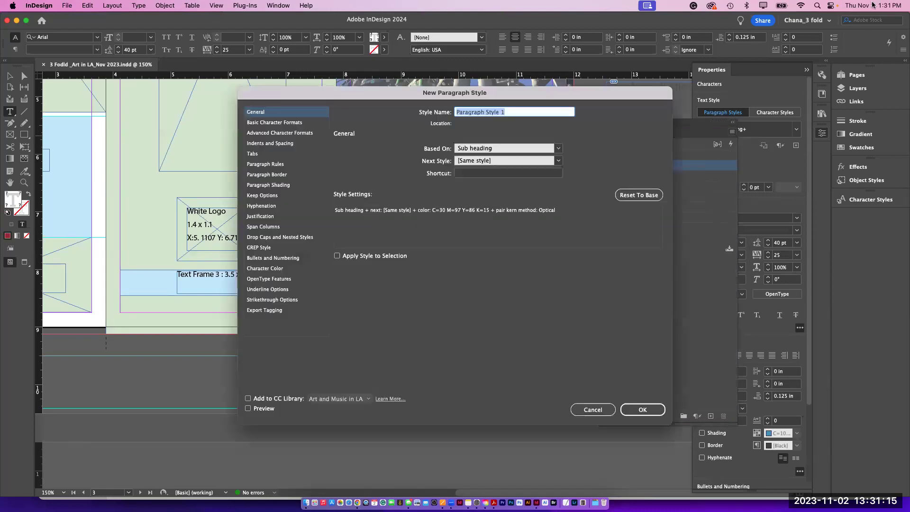
{"action": "type", "text": "front heading"}
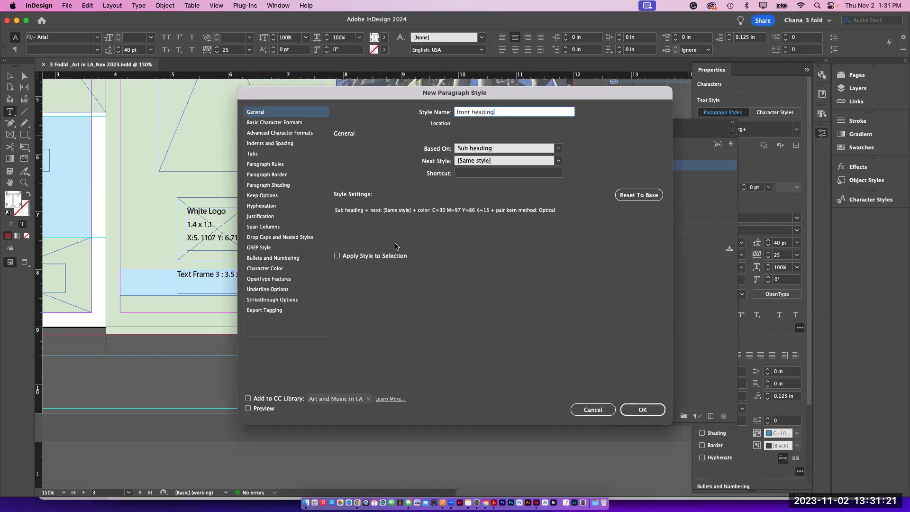
{"action": "left_click", "coordinate": [337, 255]}
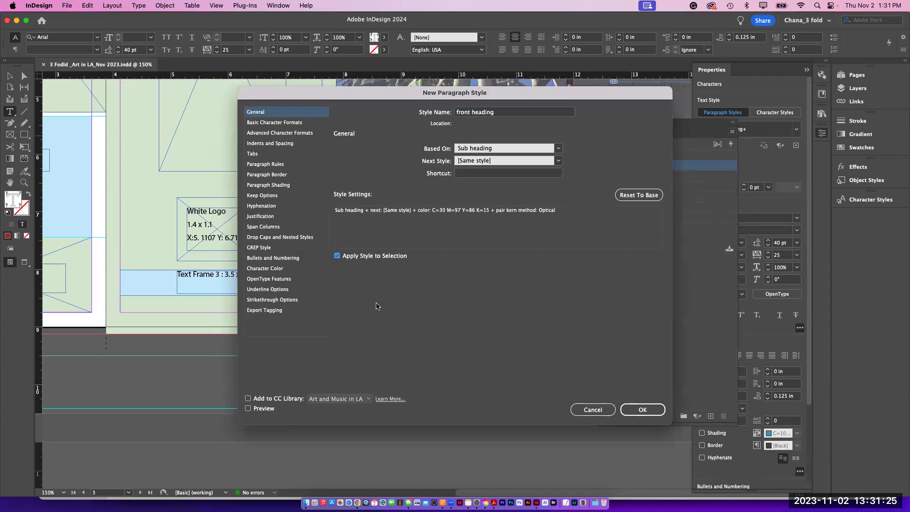
{"action": "left_click", "coordinate": [248, 398]}
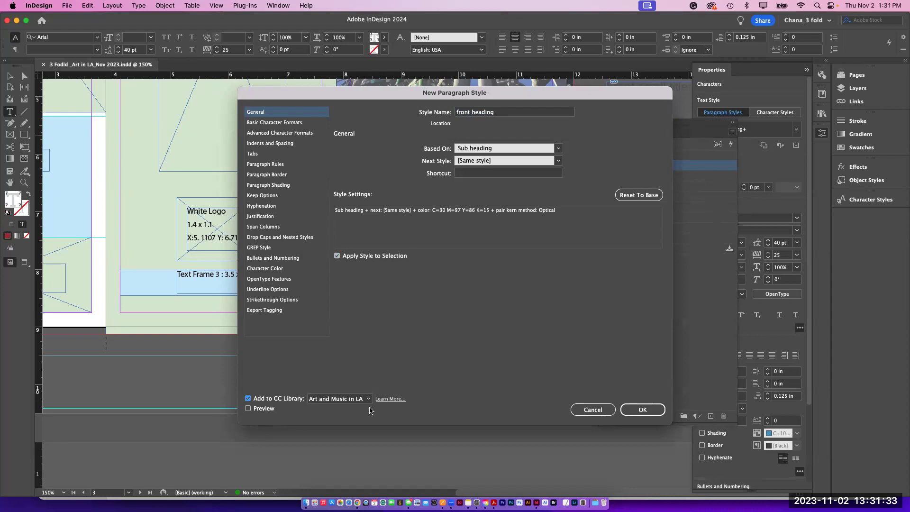
{"action": "left_click", "coordinate": [248, 408]}
{"action": "left_click", "coordinate": [637, 409]}
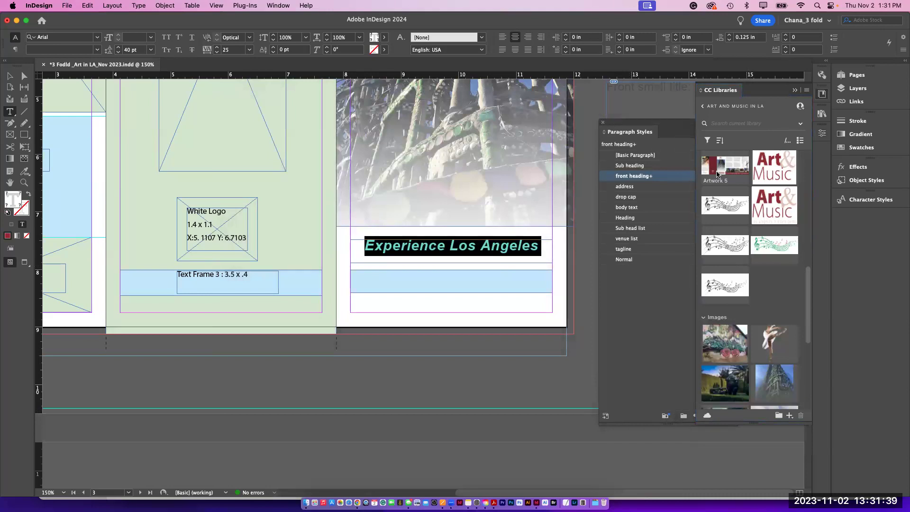
Step: Reapply the front heading paragraph style to the Experience Los Angeles line and leave the line
{"action": "left_click", "coordinate": [499, 246]}
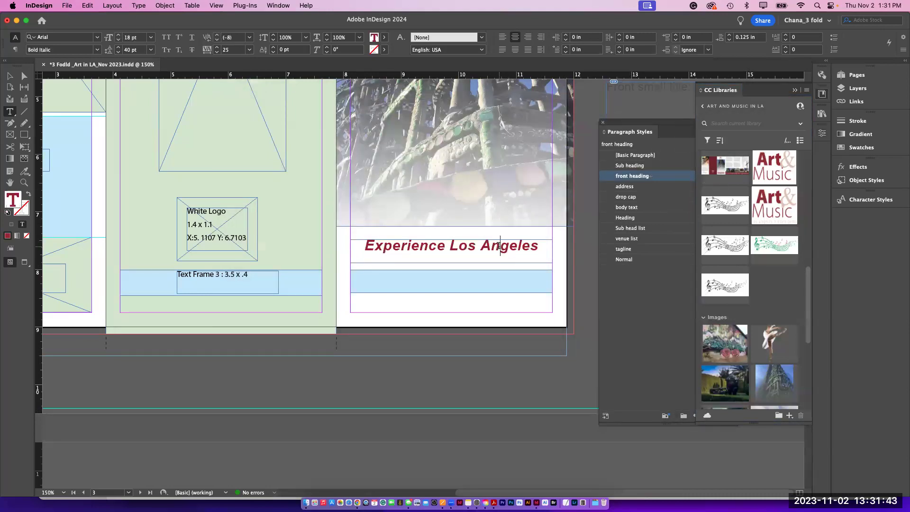
{"action": "double_click", "coordinate": [498, 246]}
{"action": "triple_click", "coordinate": [498, 245]}
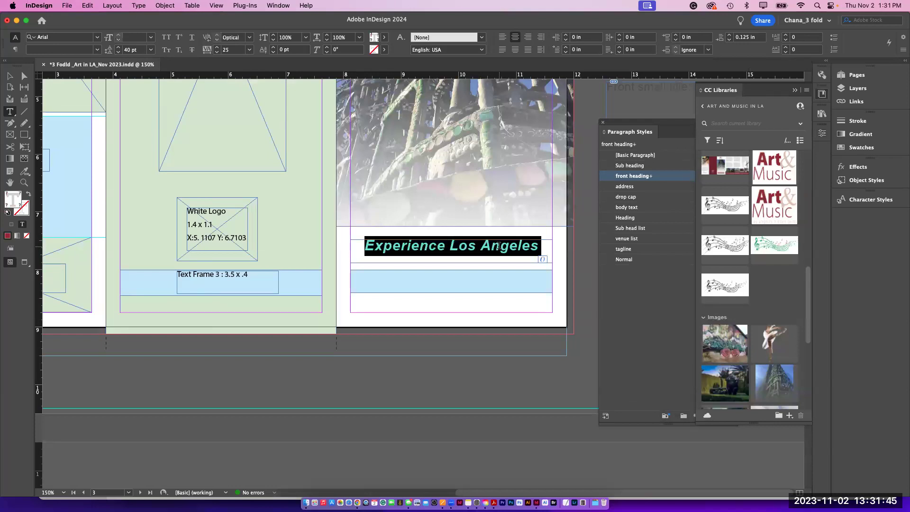
{"action": "left_click_drag", "start_coordinate": [671, 124], "coordinate": [651, 119]}
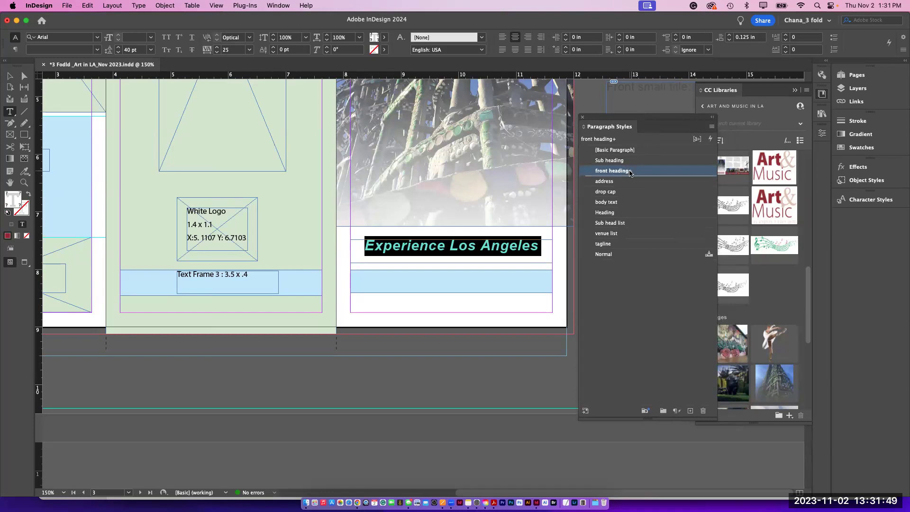
{"action": "left_click", "coordinate": [630, 172]}
{"action": "left_click", "coordinate": [712, 127]}
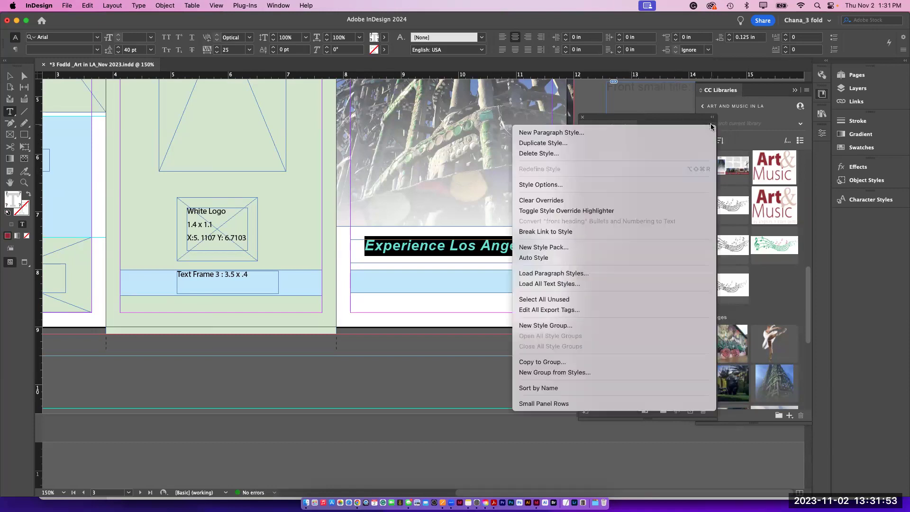
{"action": "left_click", "coordinate": [508, 255]}
{"action": "left_click", "coordinate": [508, 254]}
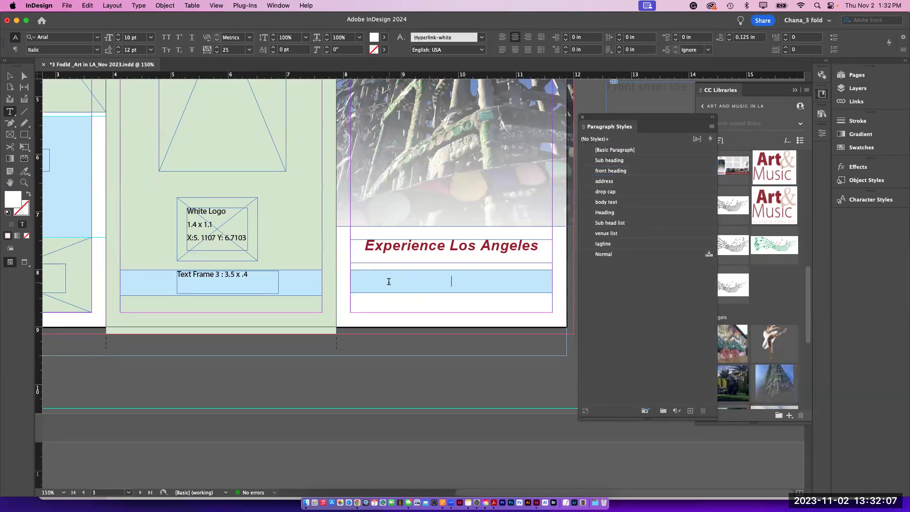
Step: Move the floating panels off the pasteboard copy and enlarge its text frame to about 3.35 x 4.14 in
{"action": "left_click_drag", "start_coordinate": [664, 127], "coordinate": [882, 328]}
{"action": "left_click_drag", "start_coordinate": [720, 90], "coordinate": [816, 179]}
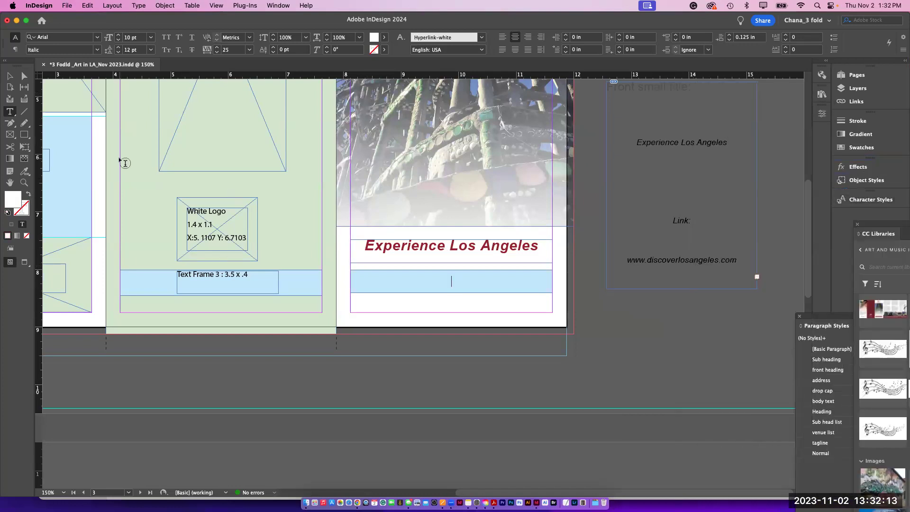
{"action": "left_click", "coordinate": [10, 76]}
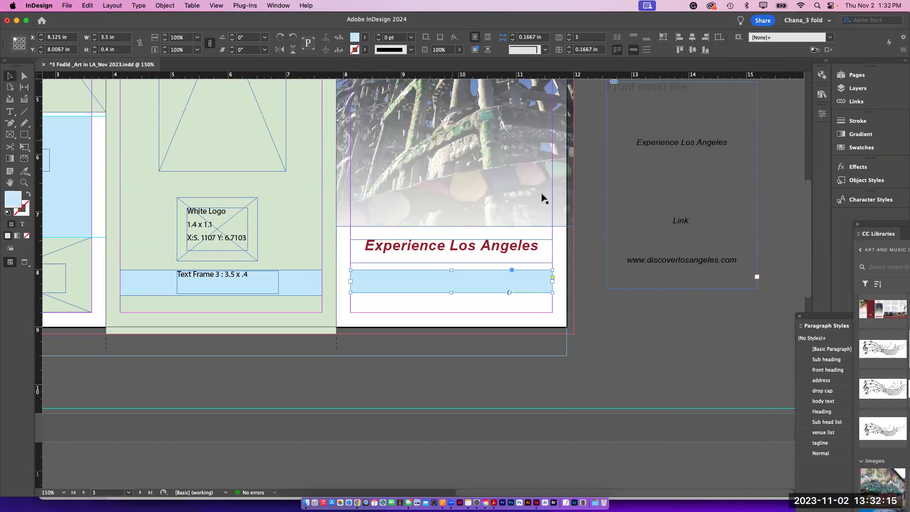
{"action": "left_click", "coordinate": [674, 226]}
{"action": "left_click_drag", "start_coordinate": [757, 289], "coordinate": [798, 320]}
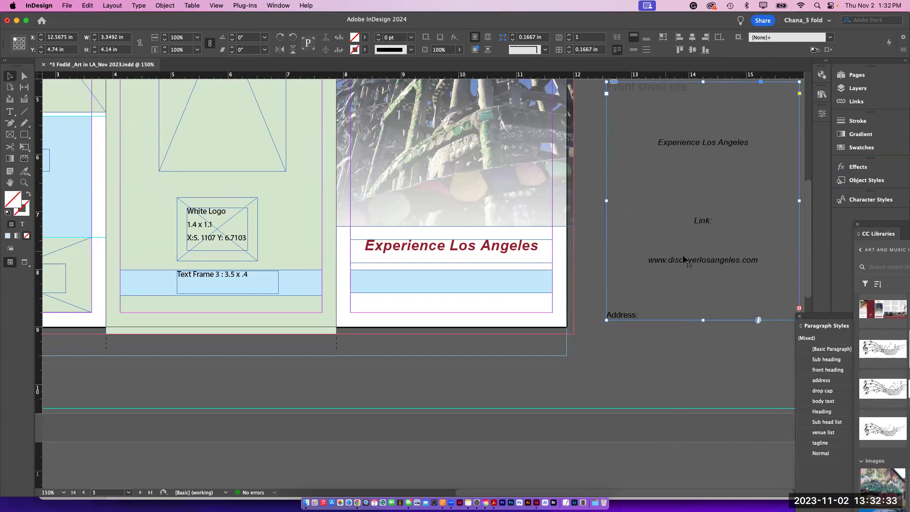
{"action": "left_click", "coordinate": [9, 112]}
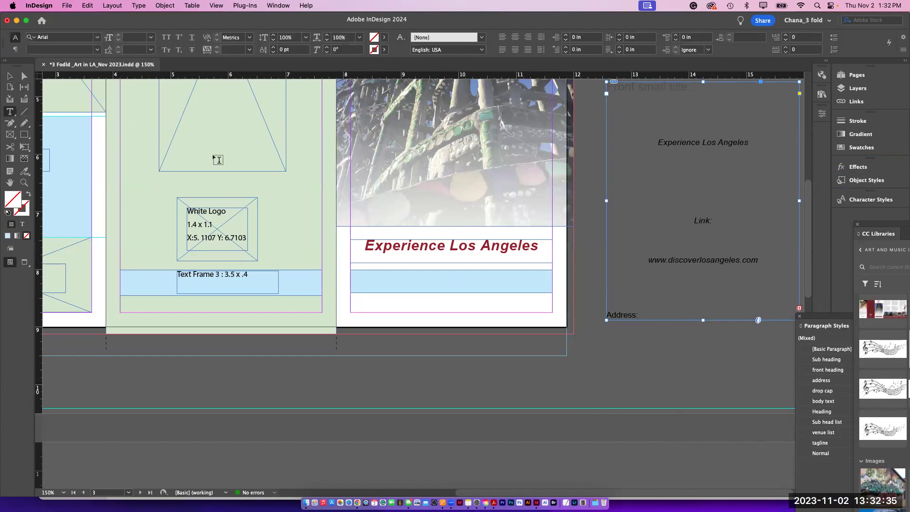
{"action": "double_click", "coordinate": [699, 261]}
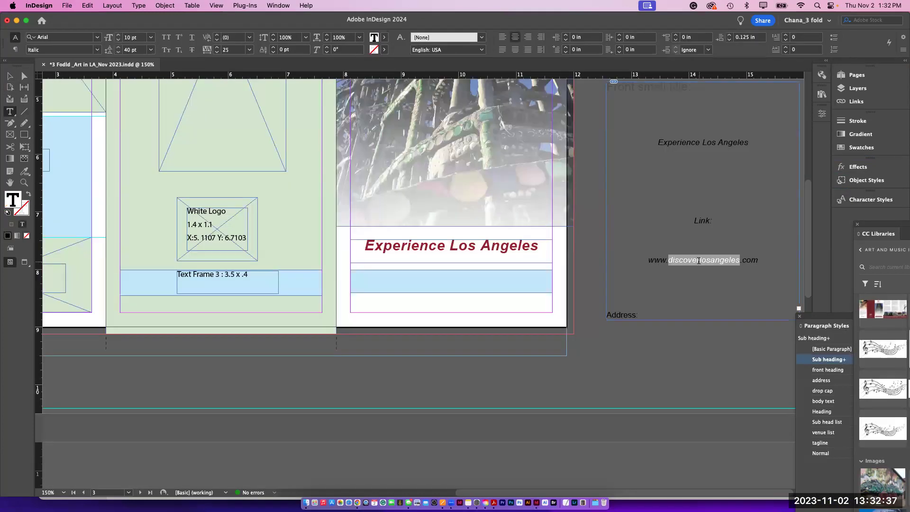
{"action": "triple_click", "coordinate": [699, 260]}
{"action": "key", "text": "cmd+c"}
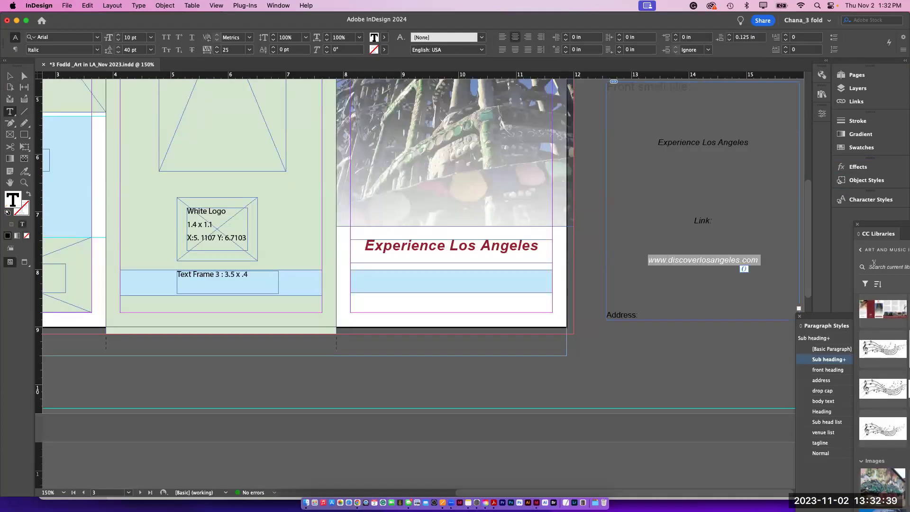
{"action": "left_click", "coordinate": [408, 283]}
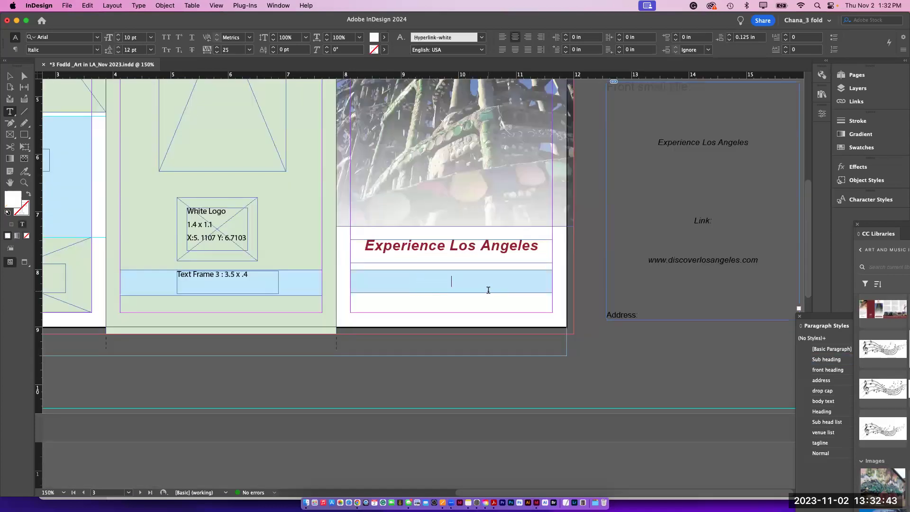
{"action": "key", "text": "cmd+v"}
{"action": "left_click_drag", "start_coordinate": [510, 282], "coordinate": [459, 279]}
{"action": "left_click", "coordinate": [459, 279]}
{"action": "double_click", "coordinate": [459, 280]}
{"action": "left_click", "coordinate": [459, 279]}
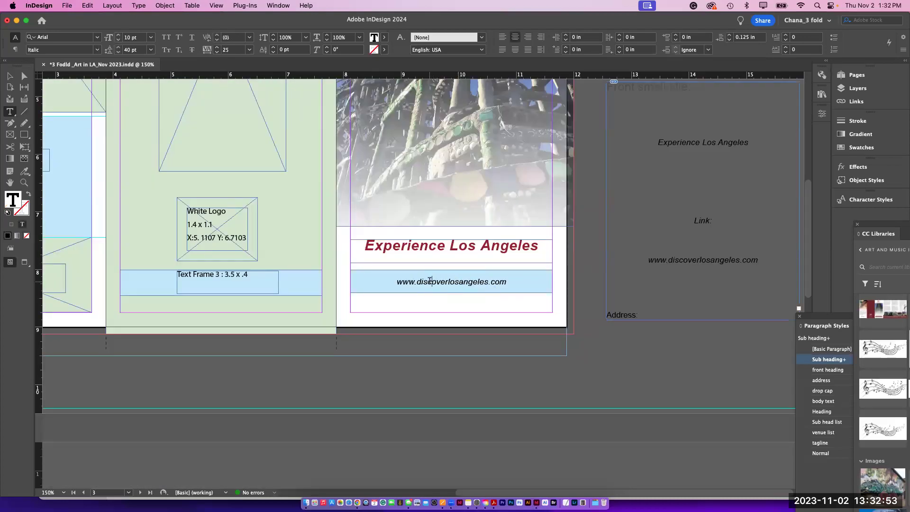
Step: Select and copy the whole web address in the light blue frame
{"action": "double_click", "coordinate": [429, 280]}
{"action": "triple_click", "coordinate": [415, 280]}
{"action": "key", "text": "super+c"}
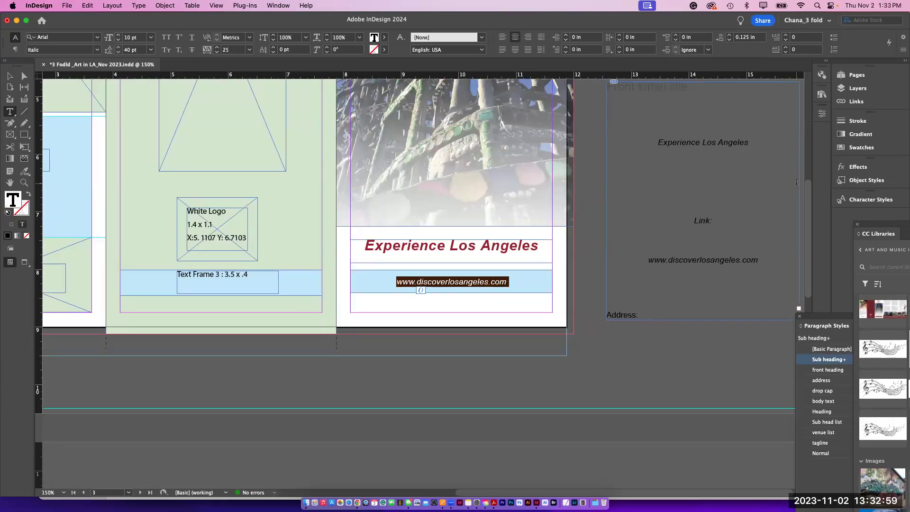
{"action": "left_click", "coordinate": [861, 200]}
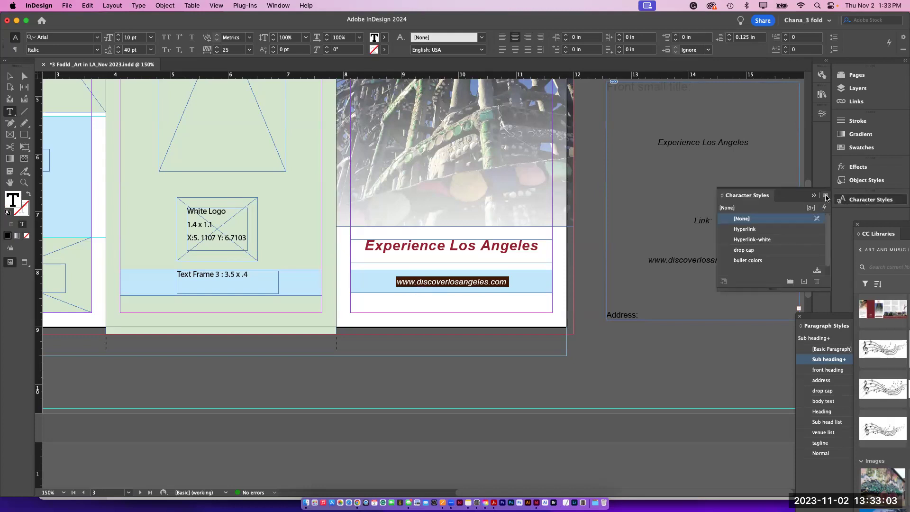
{"action": "left_click", "coordinate": [826, 196]}
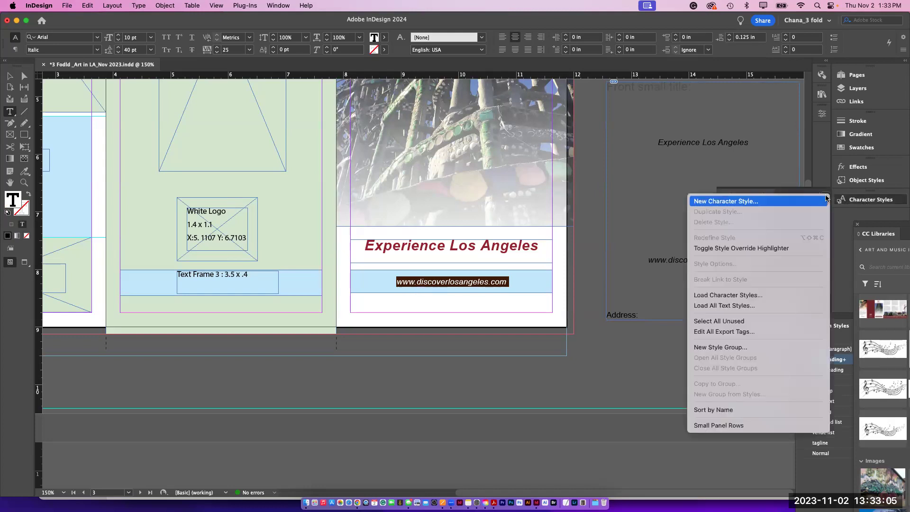
{"action": "left_click", "coordinate": [635, 184]}
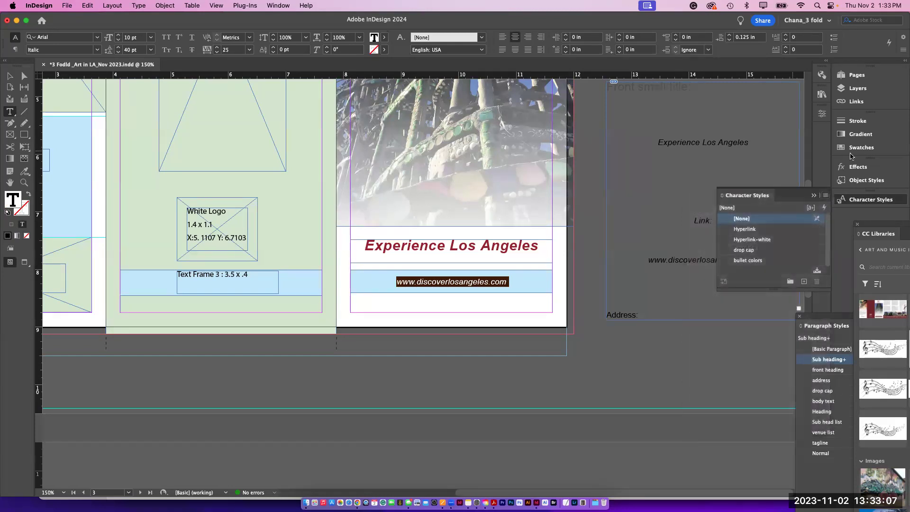
{"action": "left_click", "coordinate": [821, 76]}
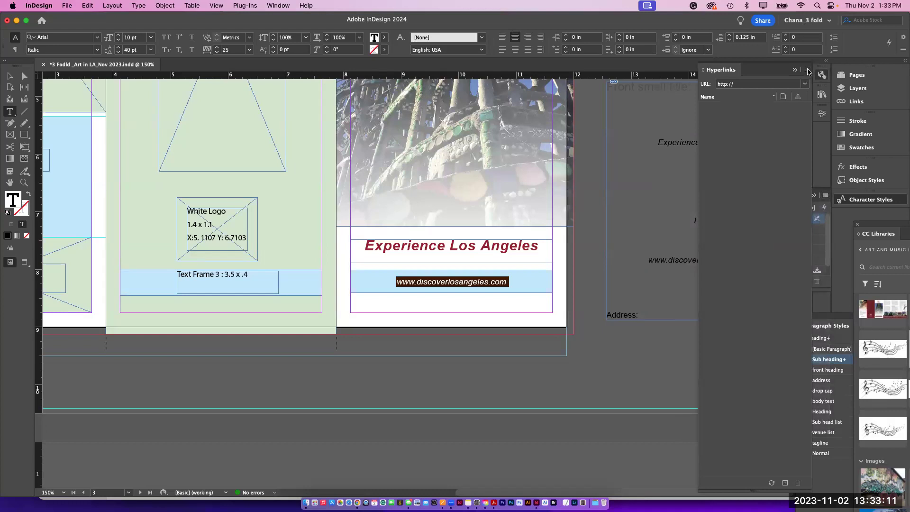
{"action": "left_click", "coordinate": [807, 70]}
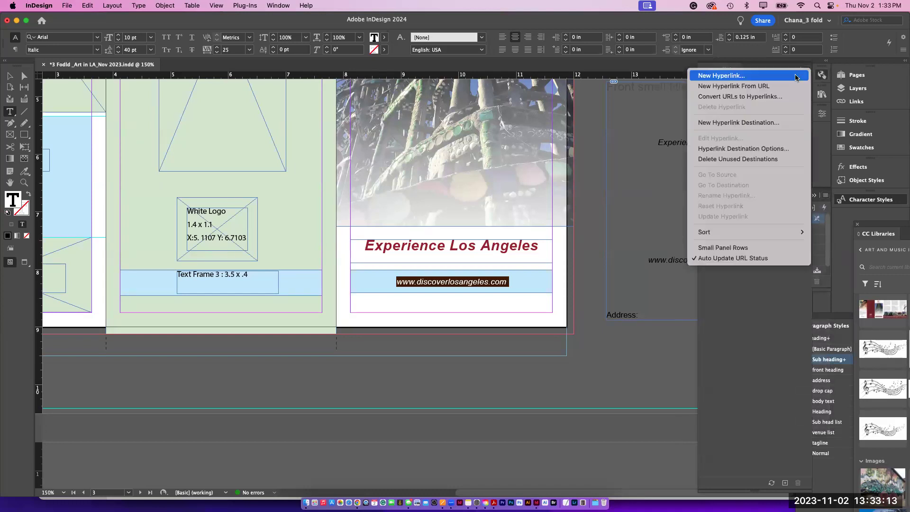
{"action": "left_click", "coordinate": [796, 77]}
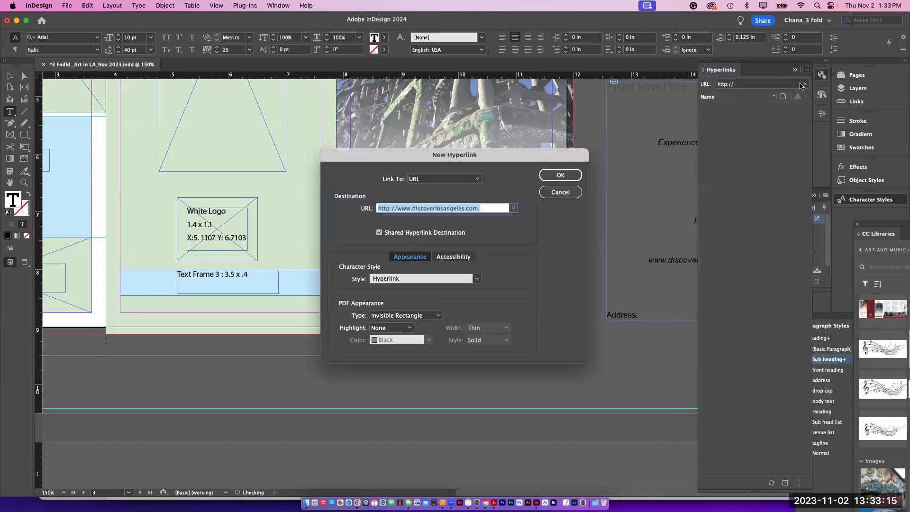
{"action": "left_click_drag", "start_coordinate": [489, 209], "coordinate": [377, 208]}
{"action": "key", "text": "super+v"}
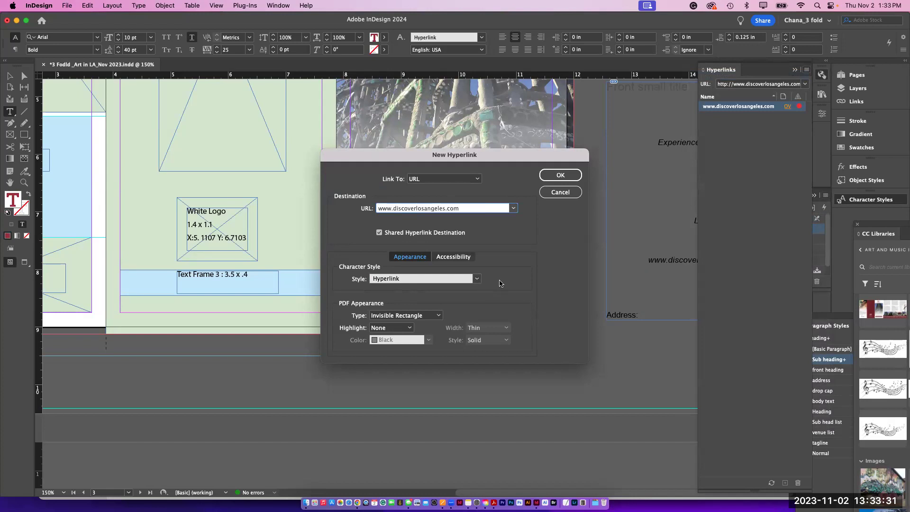
Step: Assign the Hyperlink-white character style to the new hyperlink and finish creating it
{"action": "left_click", "coordinate": [476, 279]}
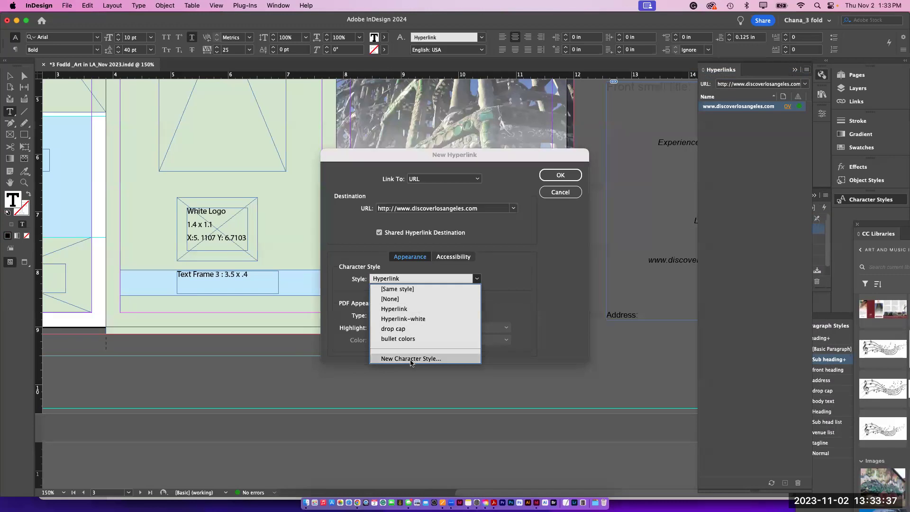
{"action": "left_click", "coordinate": [407, 319]}
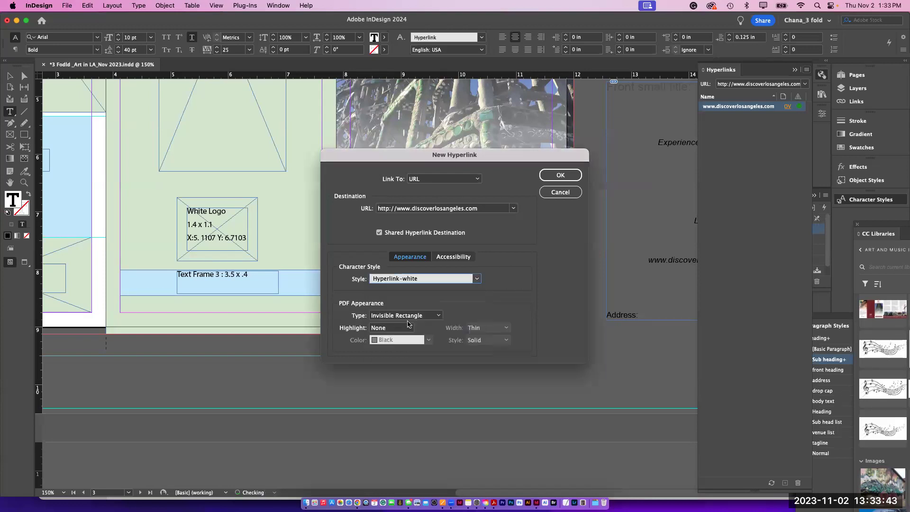
{"action": "left_click", "coordinate": [560, 176]}
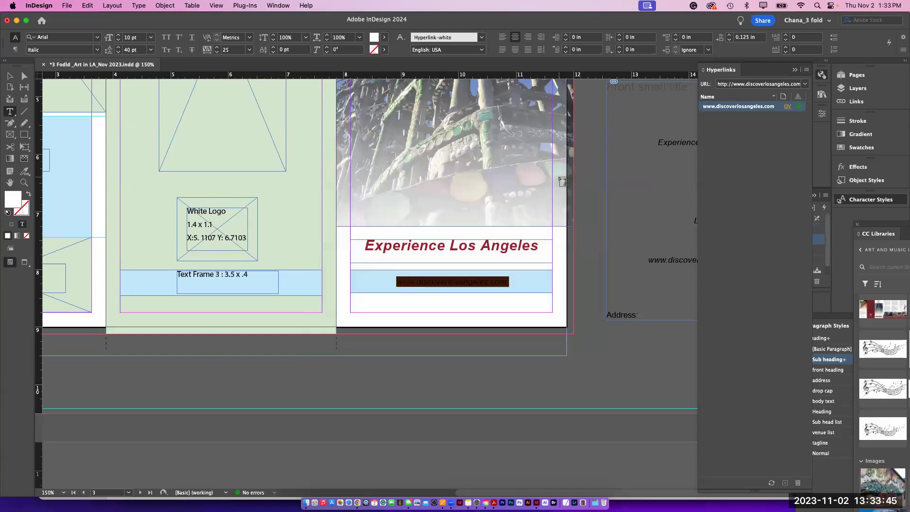
{"action": "left_click", "coordinate": [428, 282]}
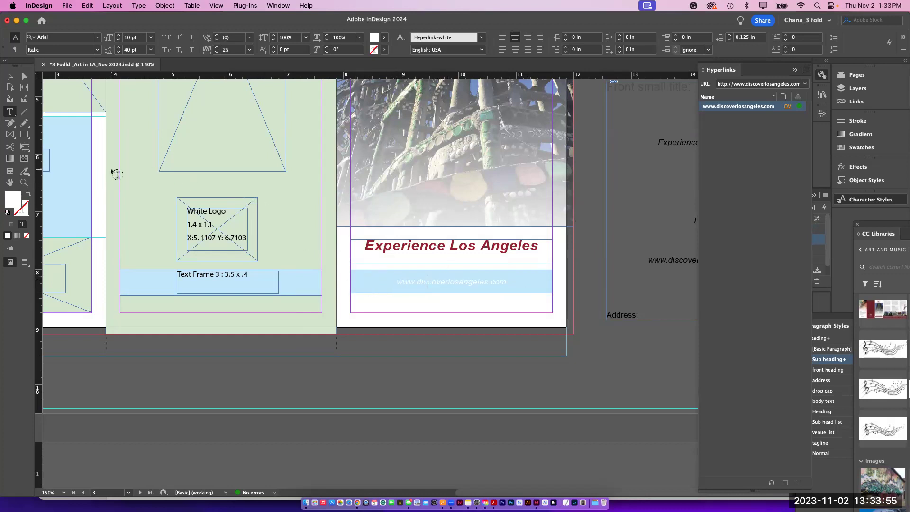
Step: Fill the frame behind the web address with the C=25 M=90 Y=73 K=16 swatch at 100% tint
{"action": "left_click", "coordinate": [10, 76]}
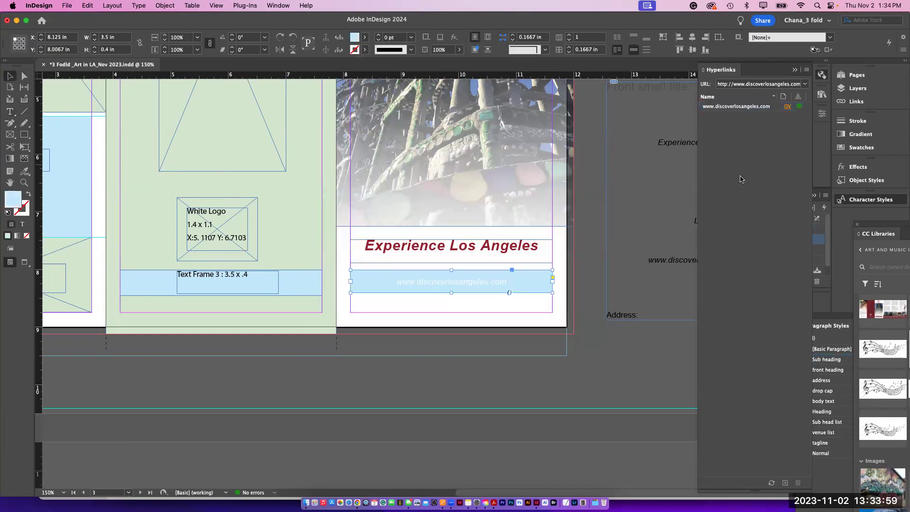
{"action": "left_click", "coordinate": [724, 76]}
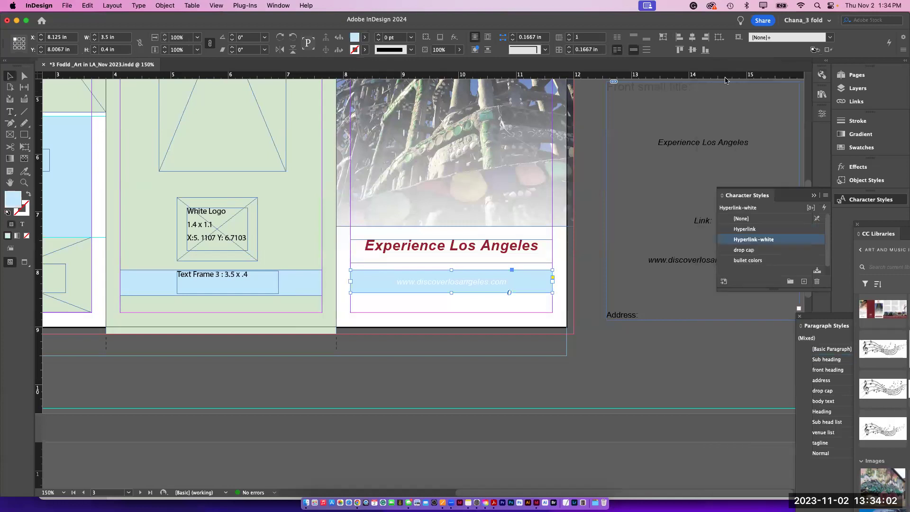
{"action": "left_click", "coordinate": [823, 116]}
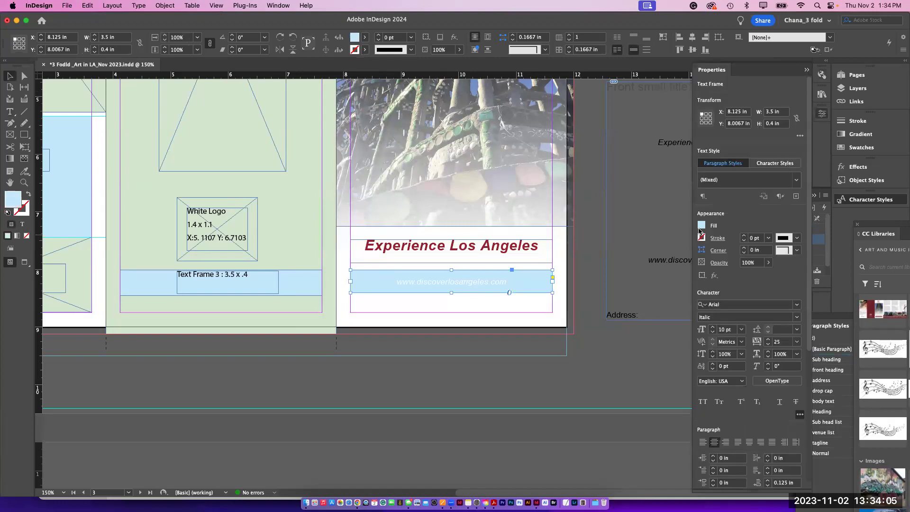
{"action": "left_click", "coordinate": [700, 226]}
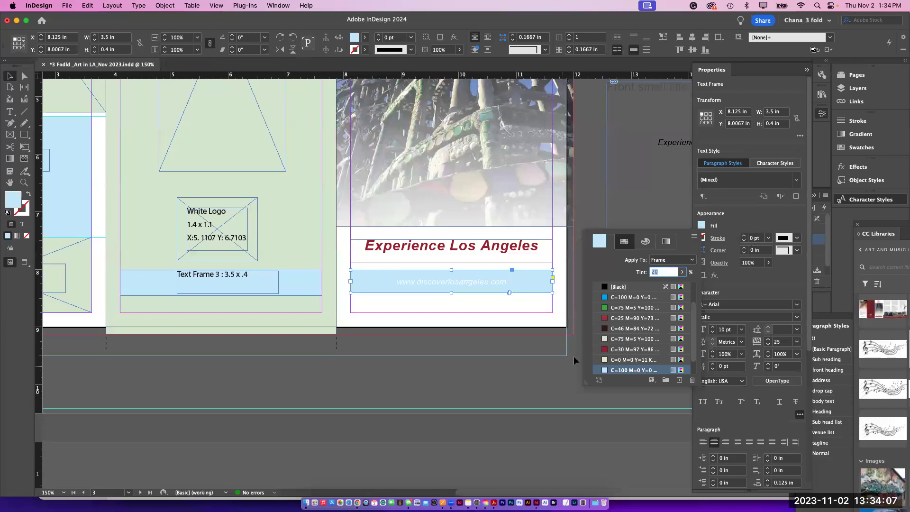
{"action": "scroll", "coordinate": [616, 351], "scroll_direction": "up", "scroll_amount": 2}
{"action": "left_click", "coordinate": [605, 350]}
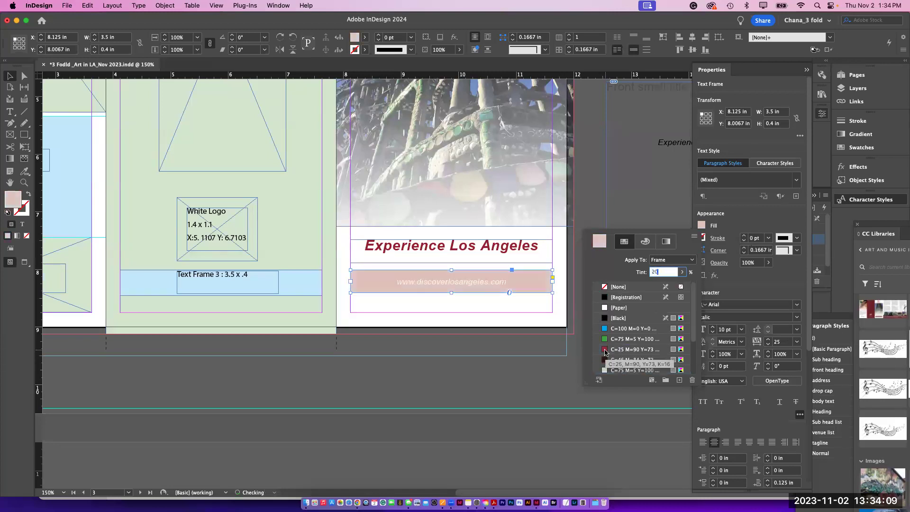
{"action": "left_click", "coordinate": [605, 351]}
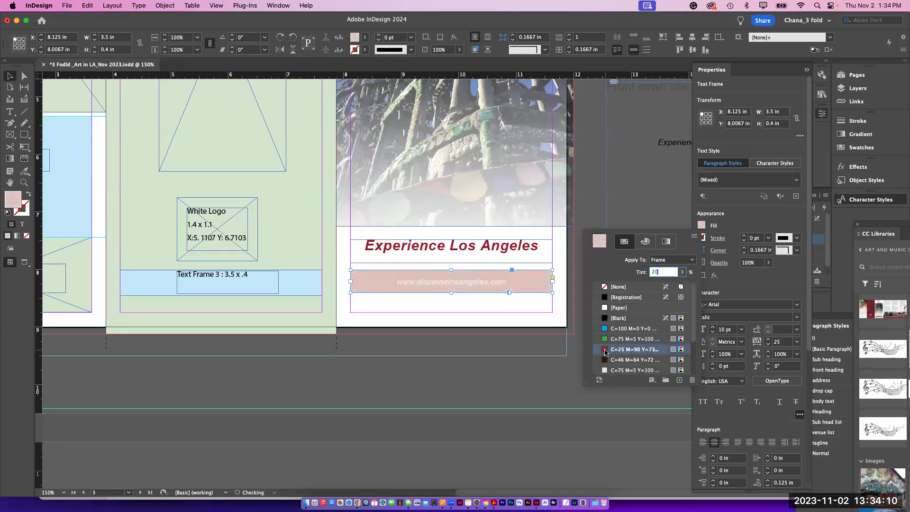
{"action": "left_click", "coordinate": [682, 273]}
{"action": "left_click_drag", "start_coordinate": [643, 286], "coordinate": [694, 286]}
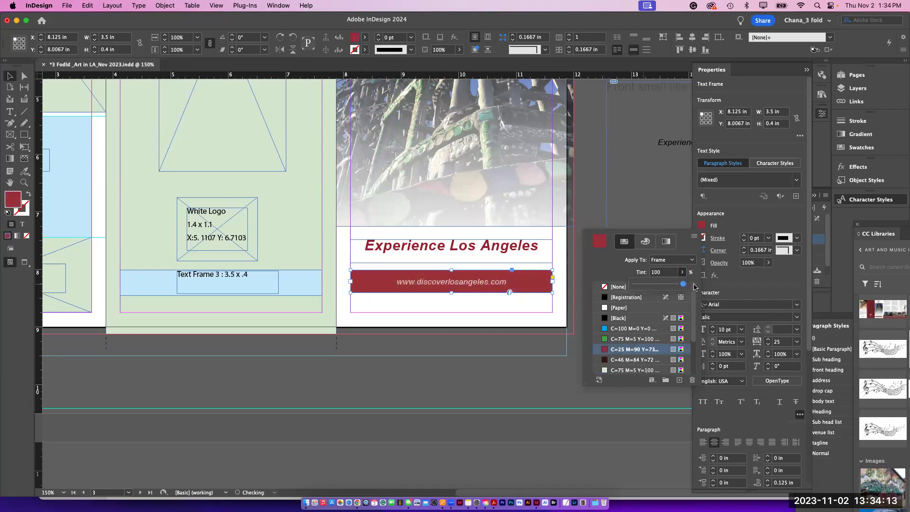
{"action": "left_click", "coordinate": [642, 185]}
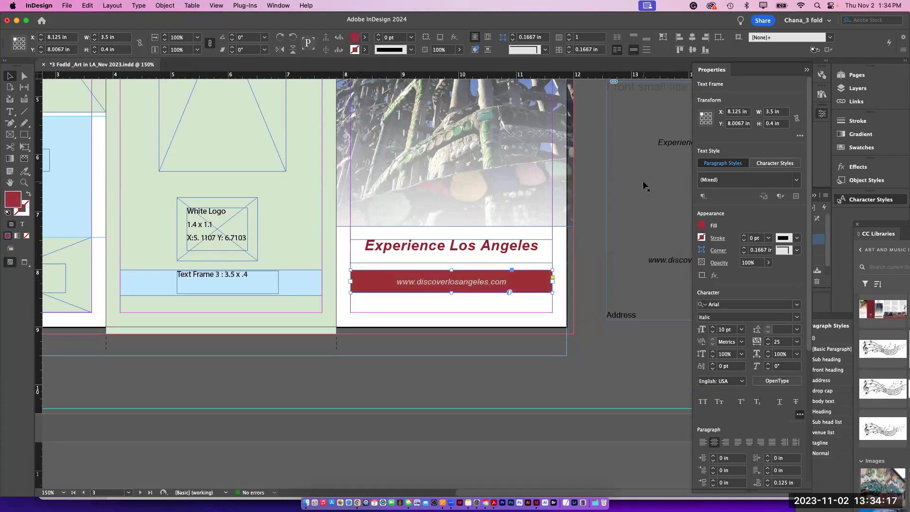
{"action": "left_click", "coordinate": [547, 371]}
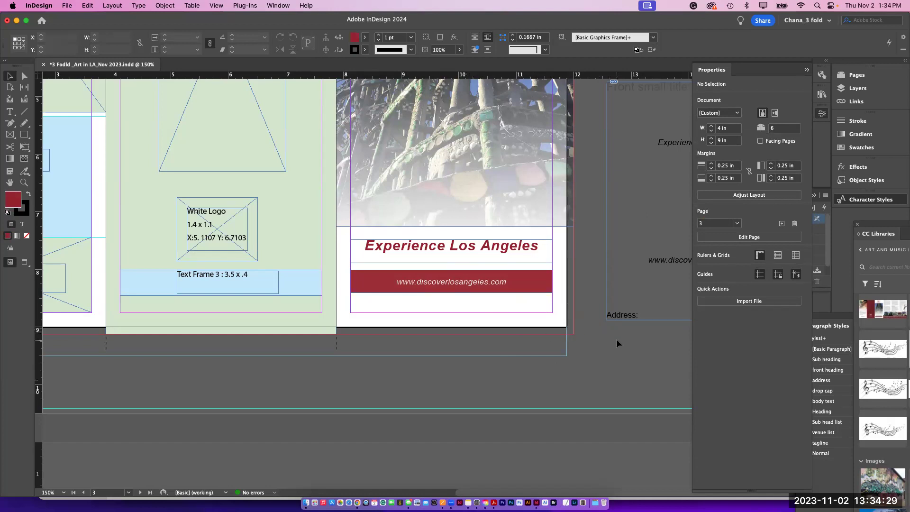
Step: Move the pasteboard text frame up so it sits beside the upper part of the front cover panel
{"action": "key", "text": "super+minus"}
{"action": "key", "text": "super+minus"}
{"action": "key", "text": "super+minus"}
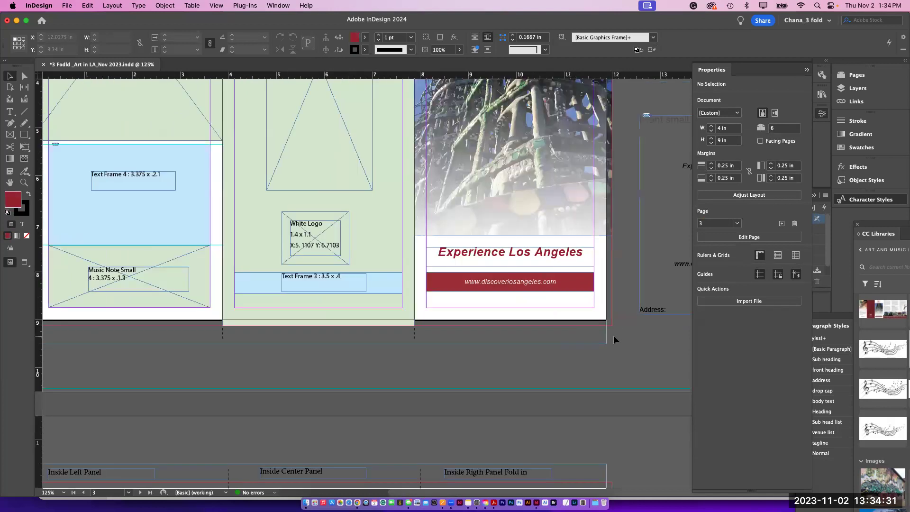
{"action": "key", "text": "super+minus"}
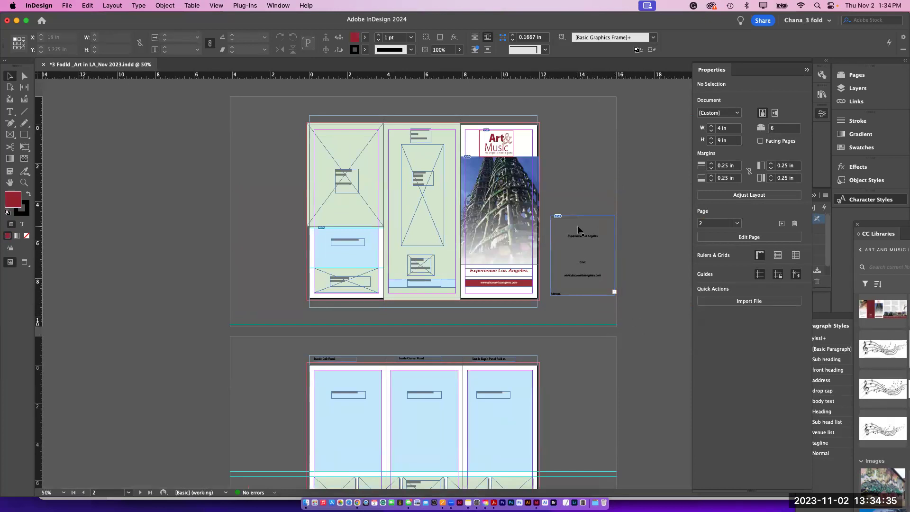
{"action": "left_click_drag", "start_coordinate": [577, 228], "coordinate": [580, 142]}
{"action": "left_click", "coordinate": [653, 169]}
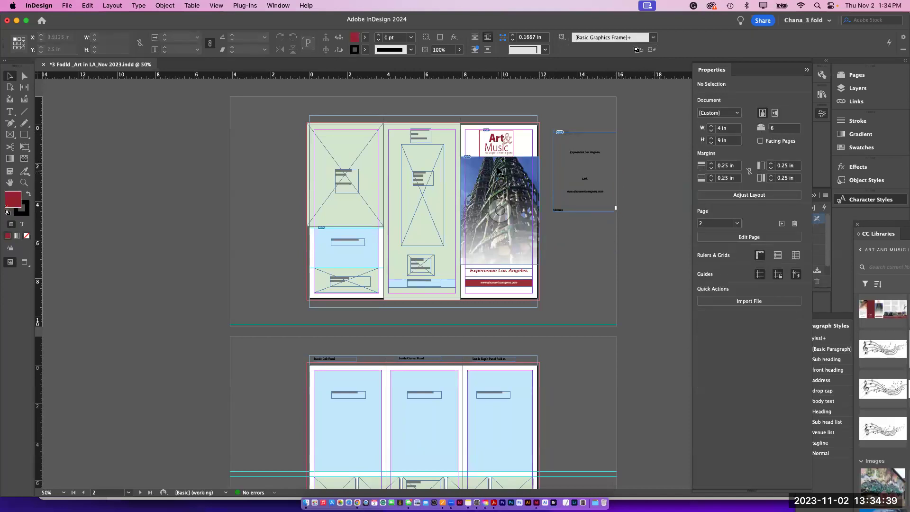
Step: Move the front cover's logo, tower photo, Experience Los Angeles heading and web address frame together onto the image and Graphics layer
{"action": "left_click", "coordinate": [497, 151]}
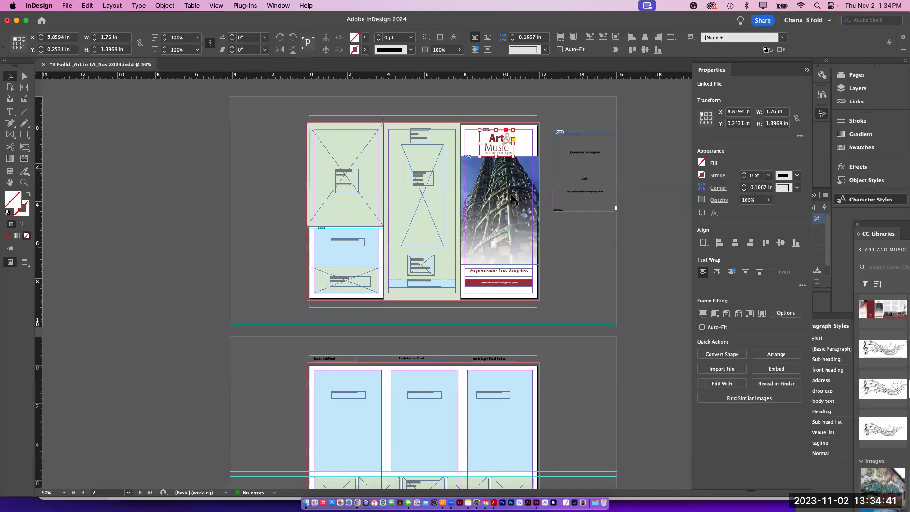
{"action": "left_click", "coordinate": [515, 183], "text": "shift"}
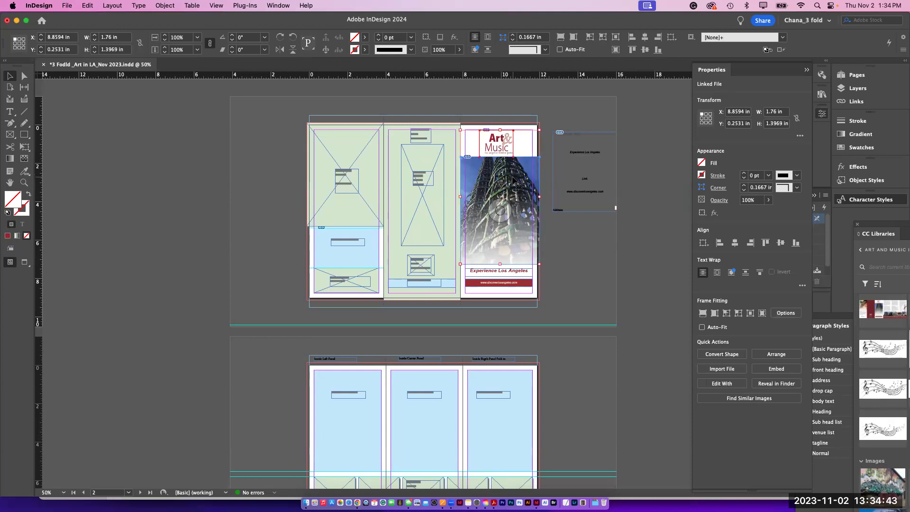
{"action": "left_click", "coordinate": [517, 270], "text": "shift"}
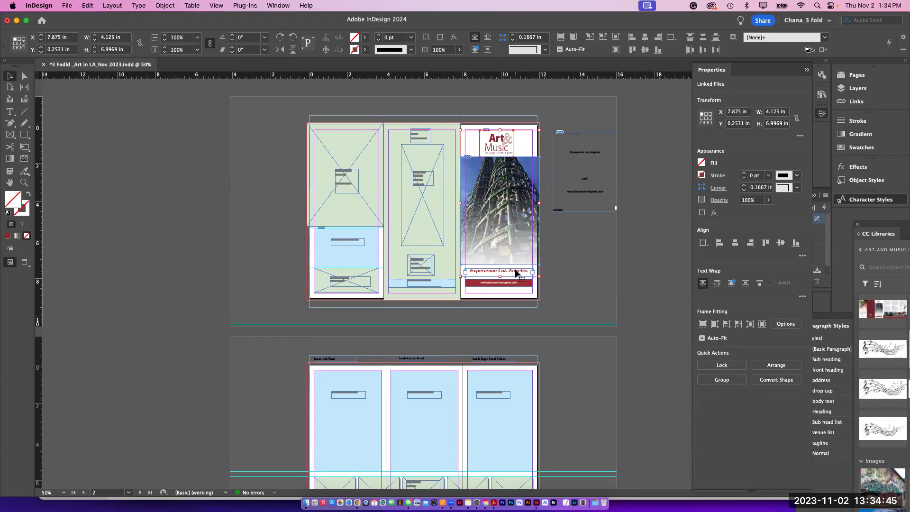
{"action": "left_click", "coordinate": [512, 285], "text": "shift"}
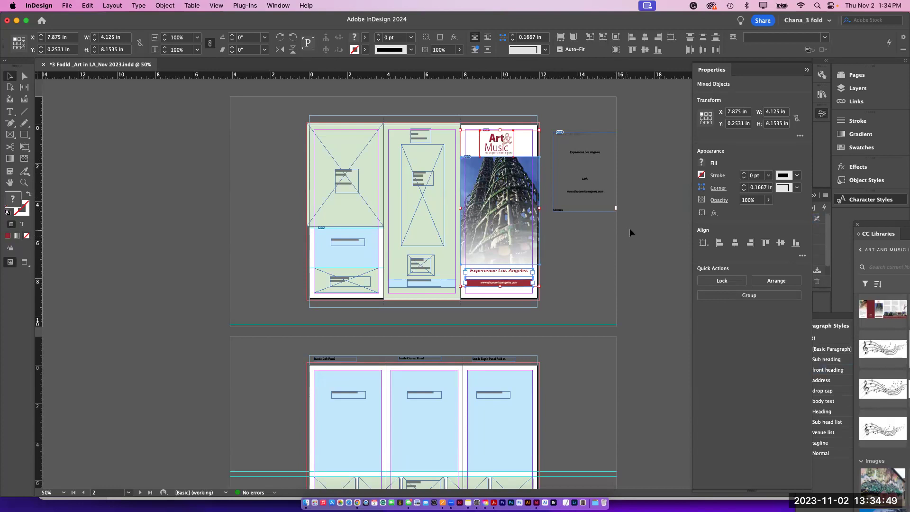
{"action": "left_click", "coordinate": [851, 89]}
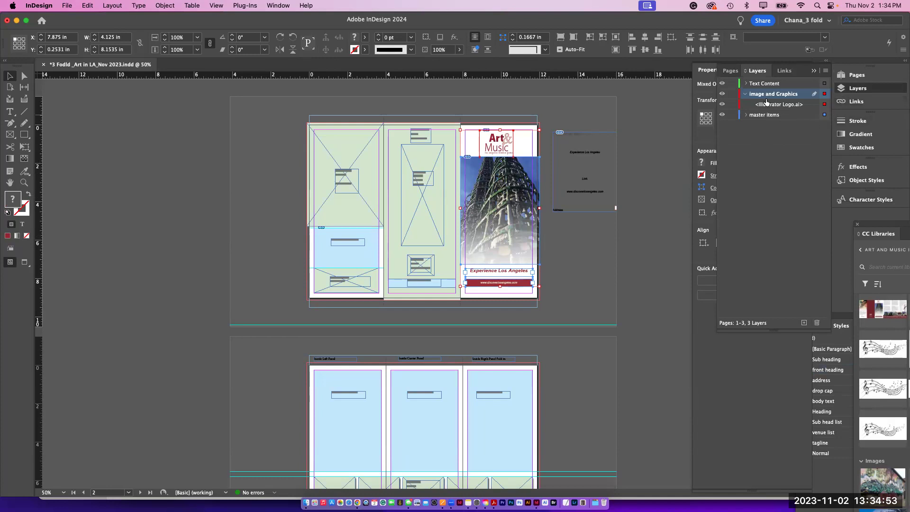
{"action": "left_click", "coordinate": [824, 94]}
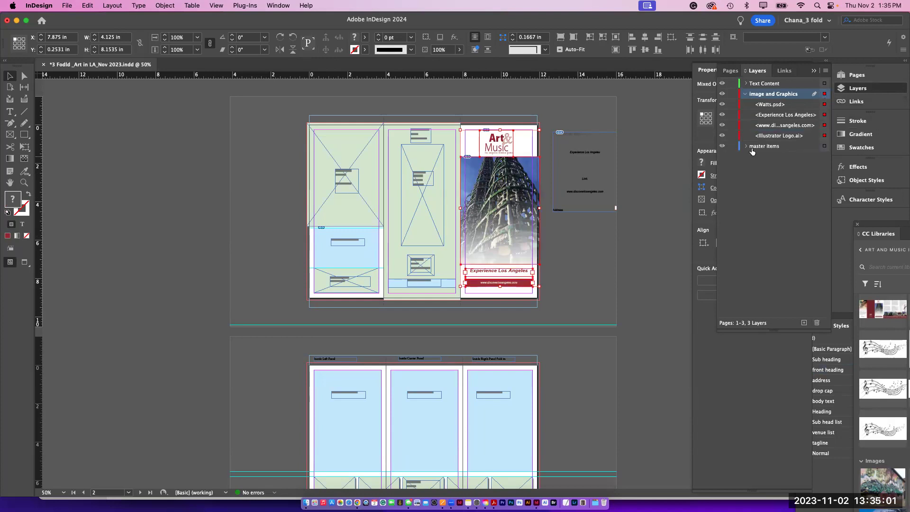
Step: Collapse the image and Graphics layer, and toggle its visibility to check which objects belong to it
{"action": "left_click", "coordinate": [745, 94]}
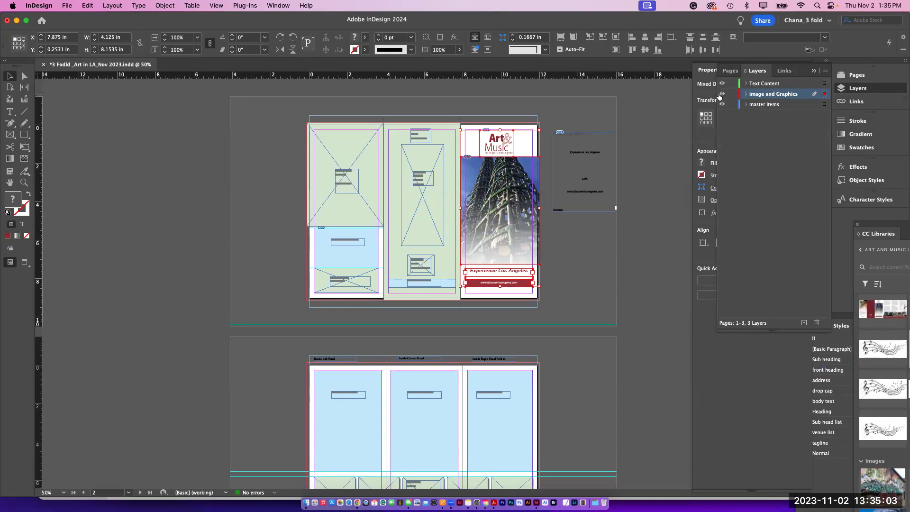
{"action": "left_click", "coordinate": [721, 94]}
{"action": "left_click", "coordinate": [721, 94]}
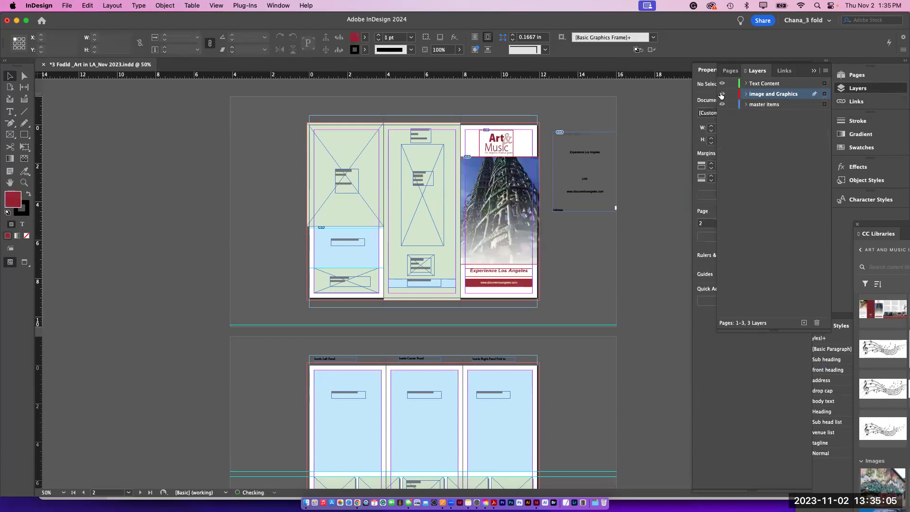
{"action": "left_click", "coordinate": [721, 94]}
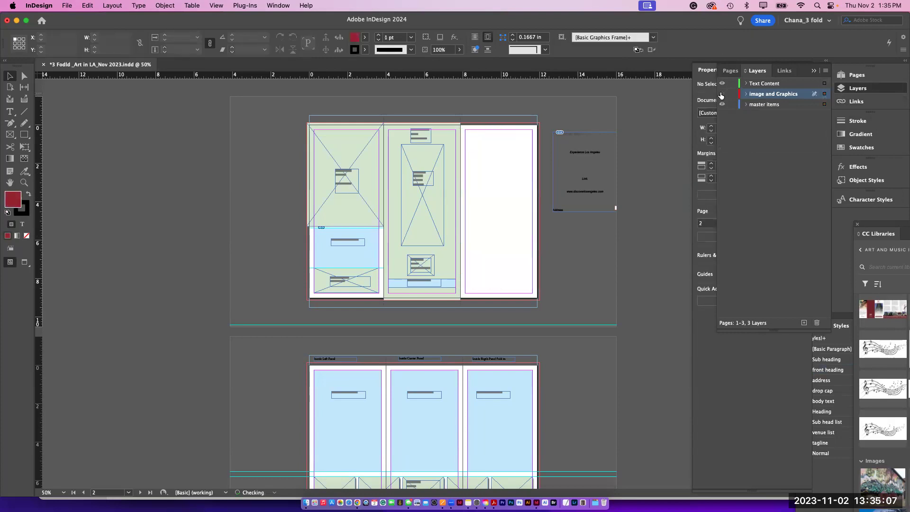
{"action": "left_click", "coordinate": [722, 94]}
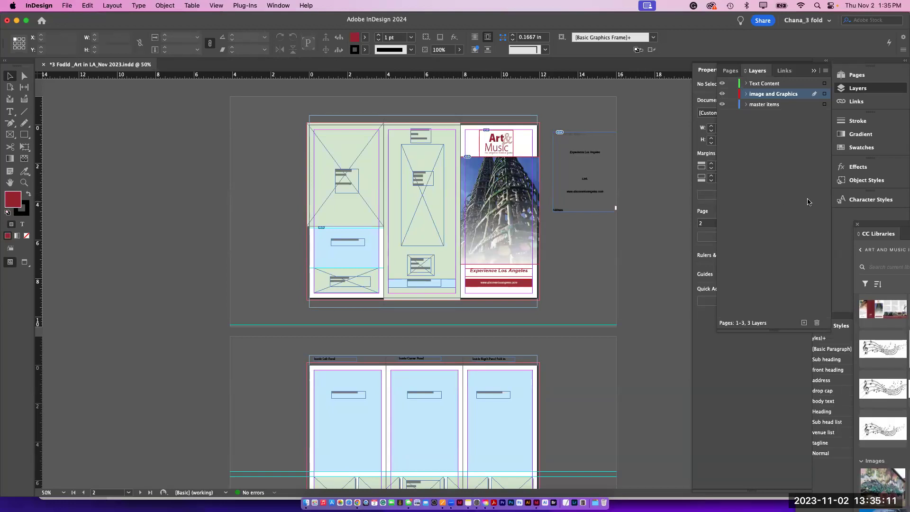
Step: Fill the green background rectangle of the middle panel with the C=30 M=97 Y=86 K=15 swatch at 100% tint
{"action": "key", "text": "super+equal"}
{"action": "key", "text": "super+equal"}
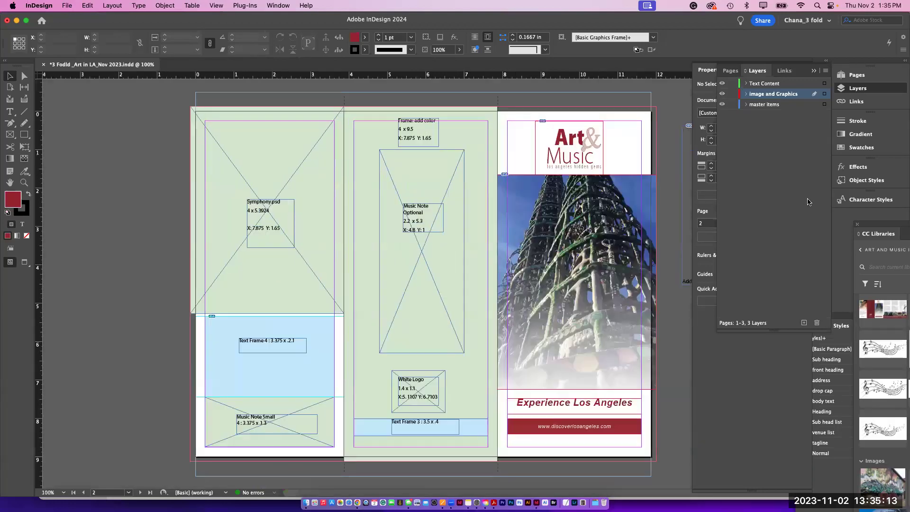
{"action": "scroll", "coordinate": [493, 292], "scroll_direction": "down", "scroll_amount": 2}
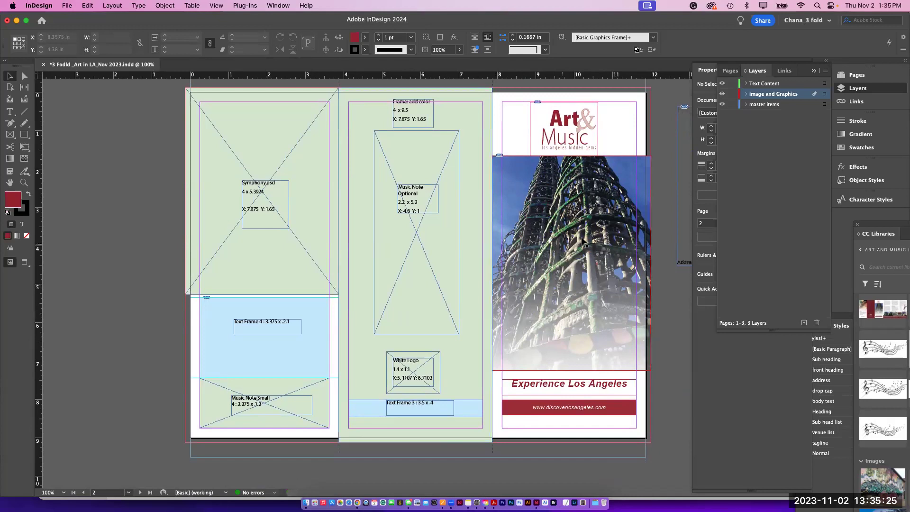
{"action": "left_click", "coordinate": [489, 101]}
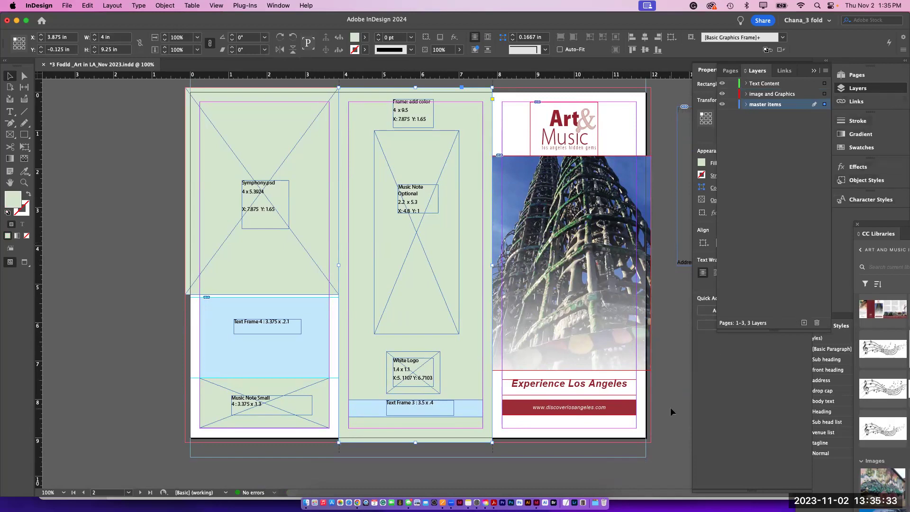
{"action": "left_click", "coordinate": [718, 419]}
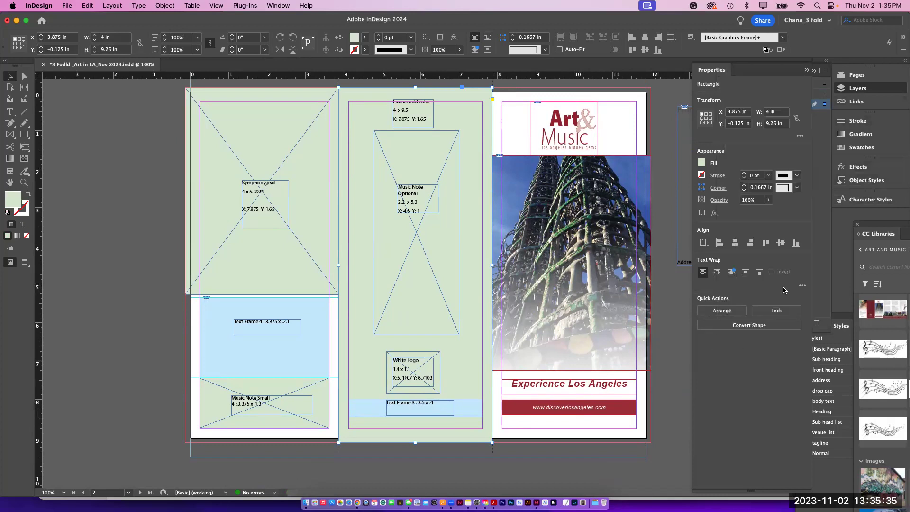
{"action": "left_click", "coordinate": [845, 150]}
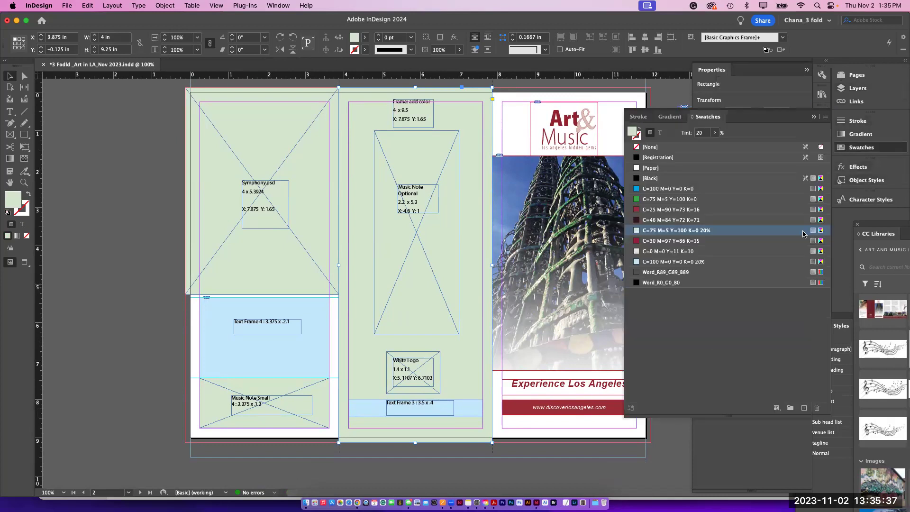
{"action": "left_click", "coordinate": [638, 215]}
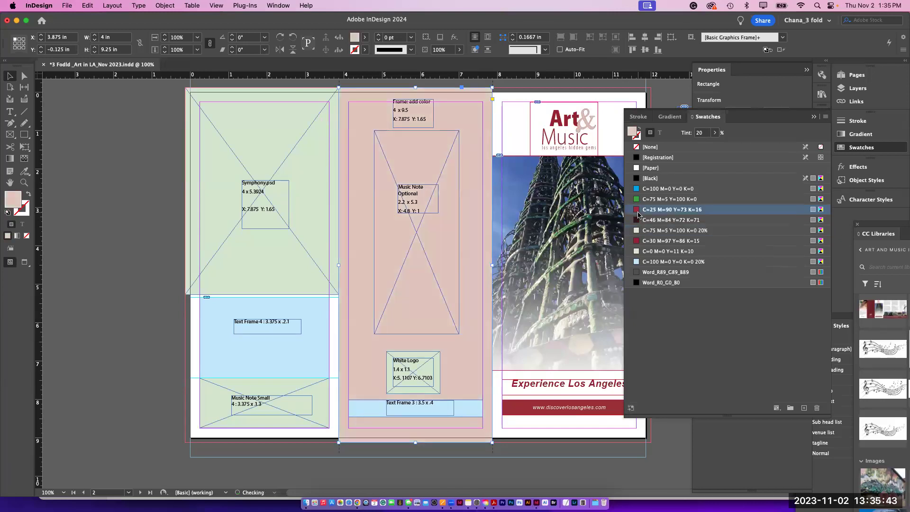
{"action": "left_click", "coordinate": [637, 242]}
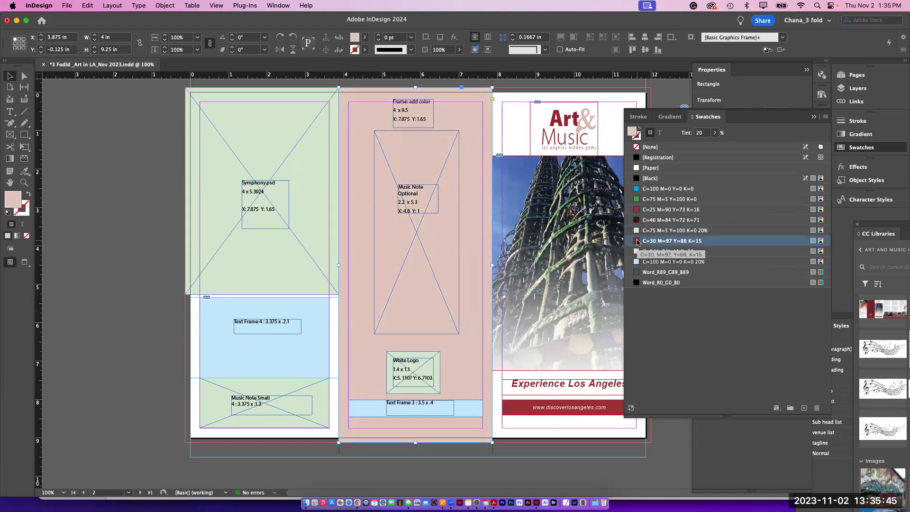
{"action": "left_click", "coordinate": [637, 242]}
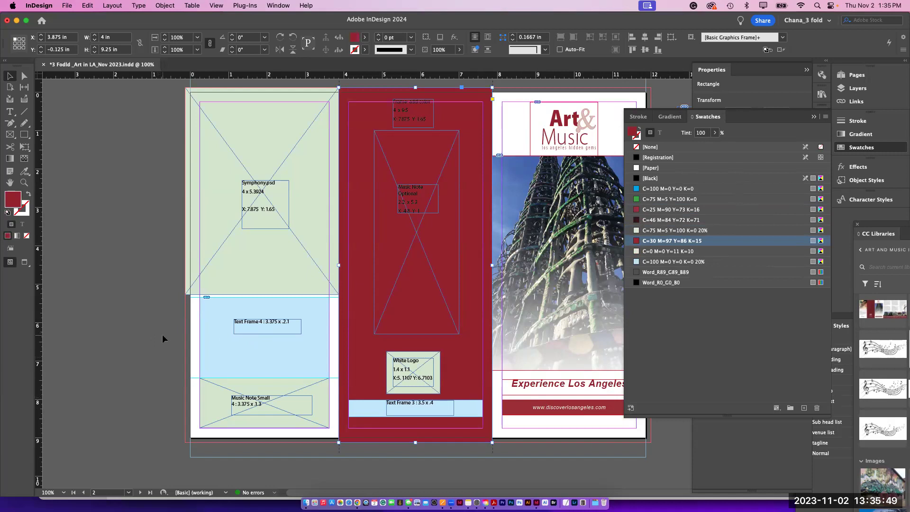
{"action": "left_click", "coordinate": [143, 337]}
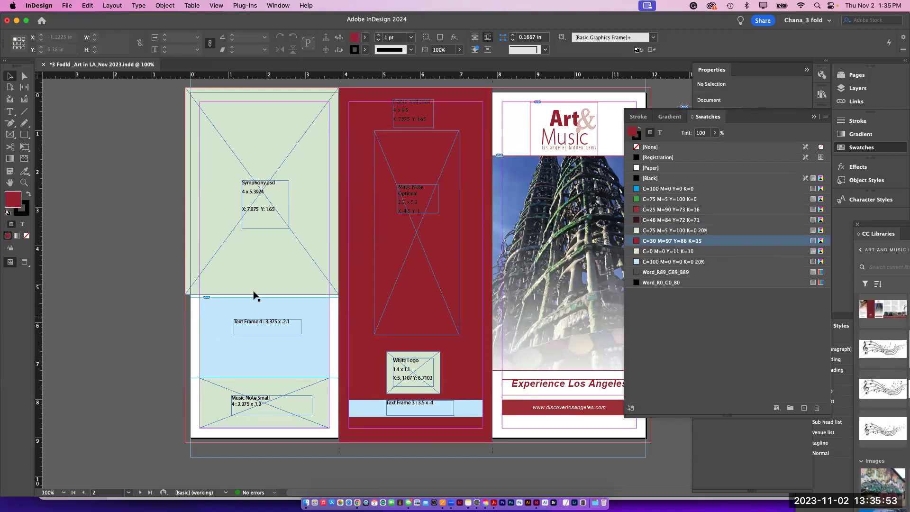
Step: Sample the front cover's Art & Music logo with the Color Theme tool, choose the Bright theme and add it to the swatches
{"action": "left_click", "coordinate": [593, 132]}
{"action": "left_click", "coordinate": [141, 173]}
{"action": "left_click", "coordinate": [26, 173]}
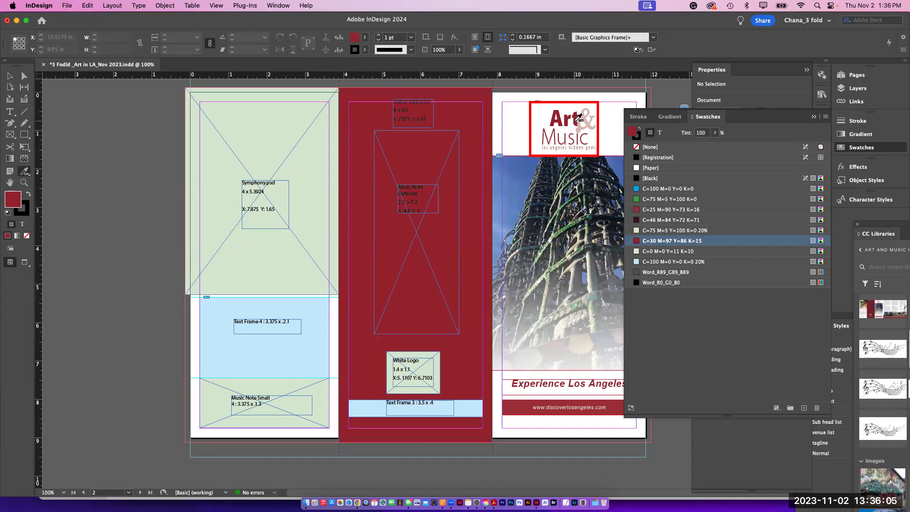
{"action": "left_click", "coordinate": [22, 175]}
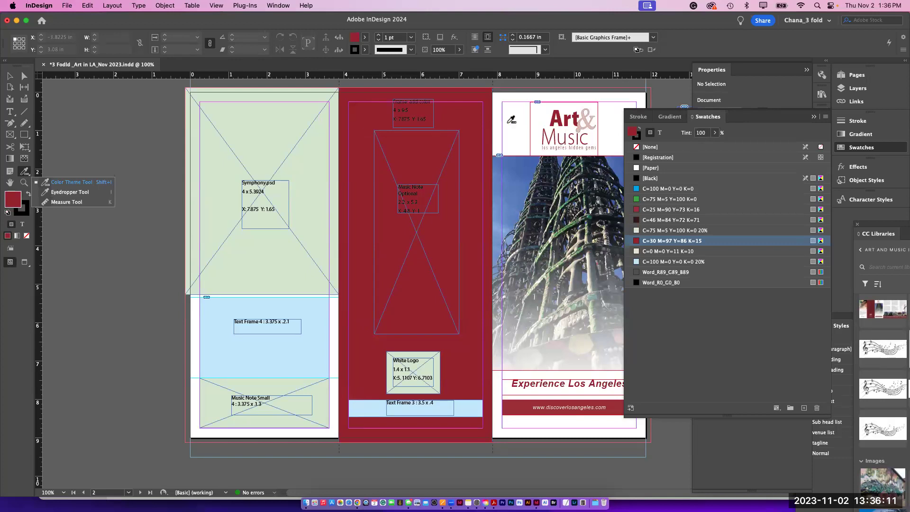
{"action": "left_click", "coordinate": [579, 114]}
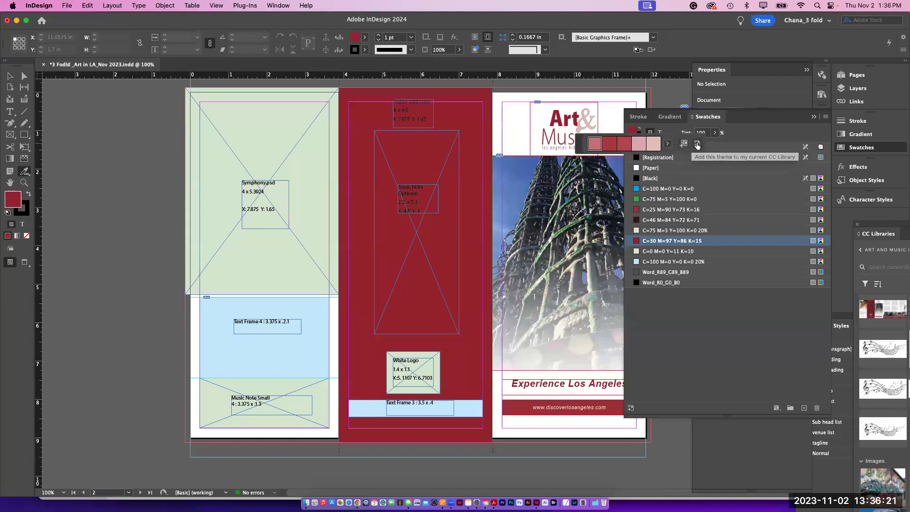
{"action": "left_click", "coordinate": [668, 143]}
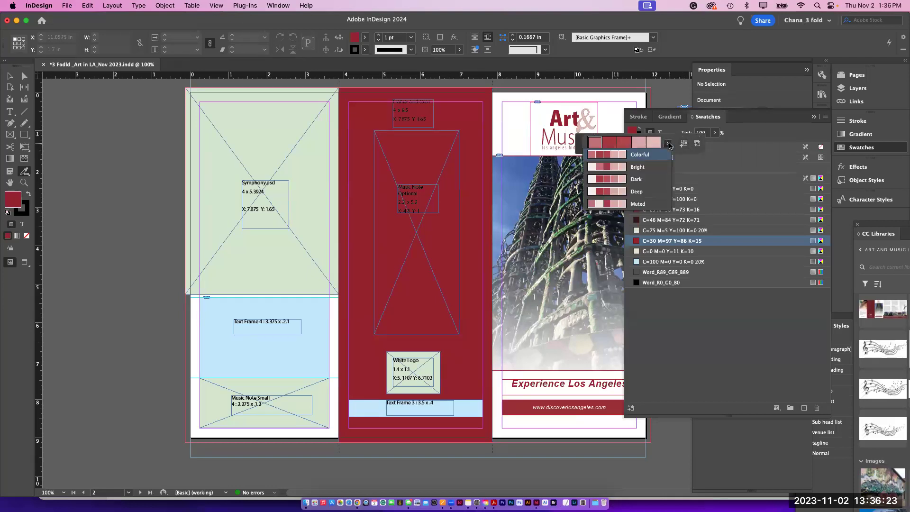
{"action": "left_click", "coordinate": [612, 169]}
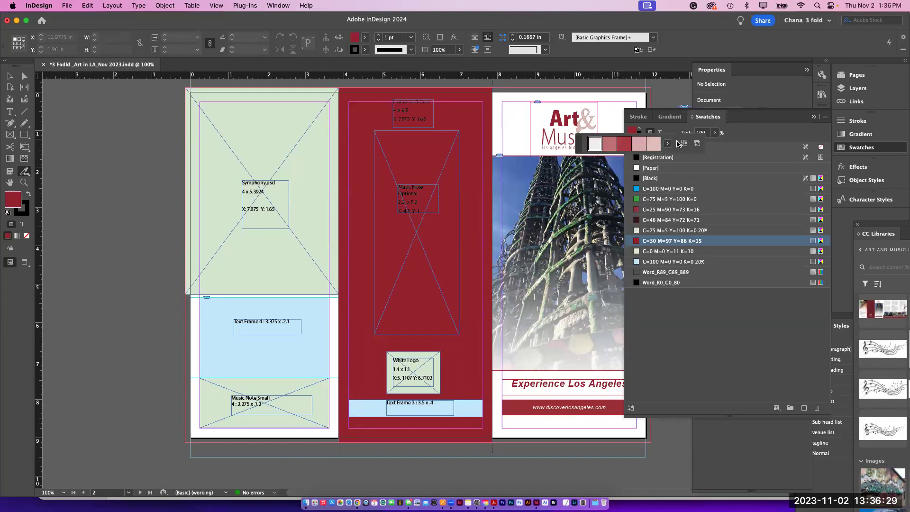
{"action": "left_click", "coordinate": [684, 143]}
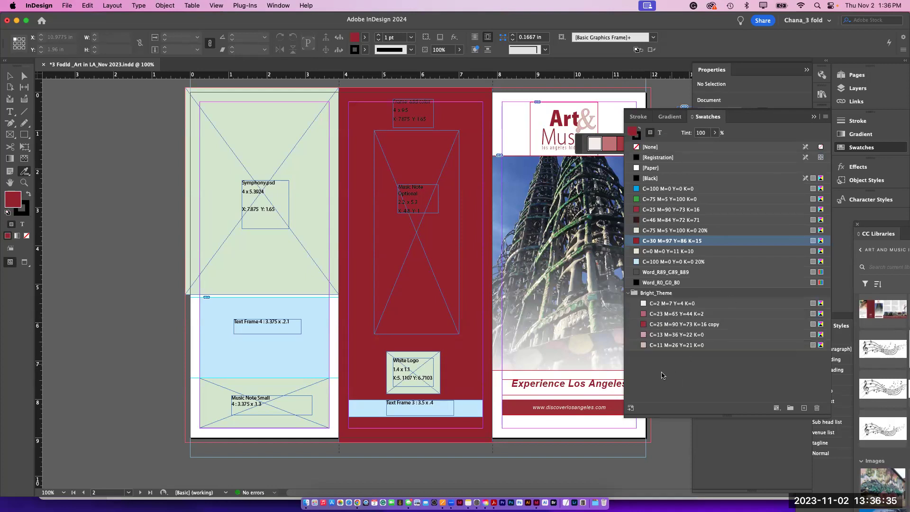
Step: Fill the front cover's web address frame with the C=25 M=90 Y=73 K=16 copy swatch from the Bright_Theme group
{"action": "left_click", "coordinate": [9, 76]}
{"action": "left_click", "coordinate": [612, 413]}
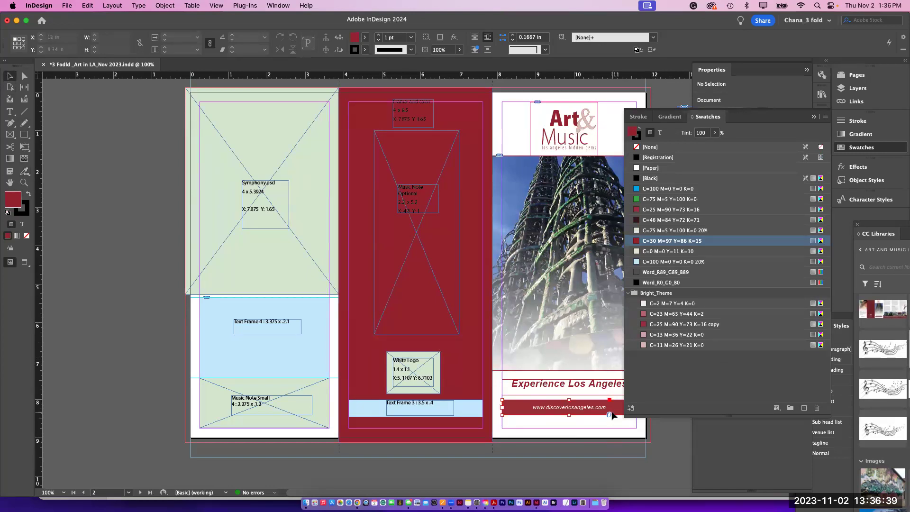
{"action": "left_click", "coordinate": [643, 325]}
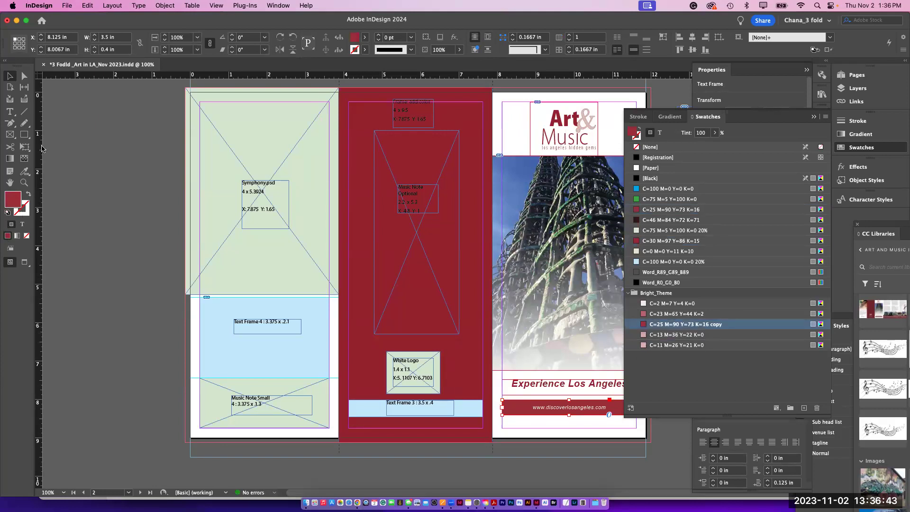
Step: Color the whole Experience Los Angeles heading text with the C=25 M=90 Y=73 K=16 copy swatch
{"action": "left_click", "coordinate": [10, 111]}
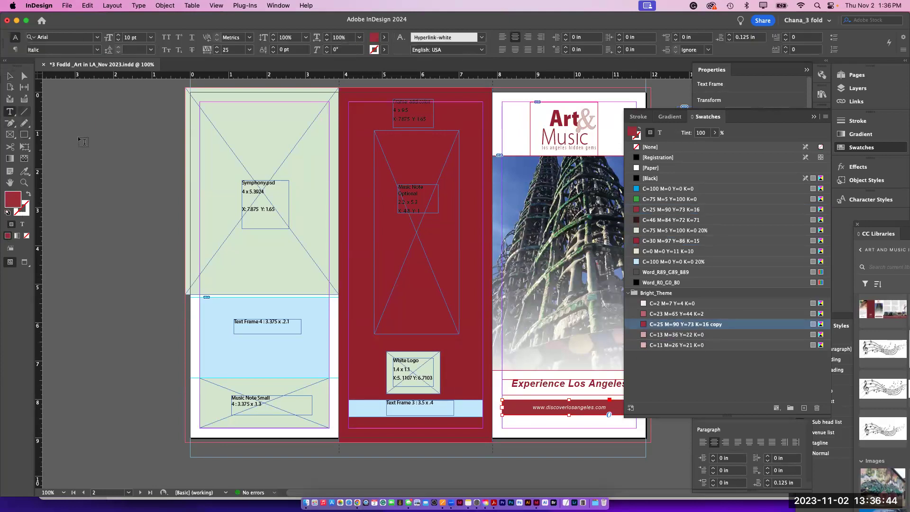
{"action": "double_click", "coordinate": [584, 383]}
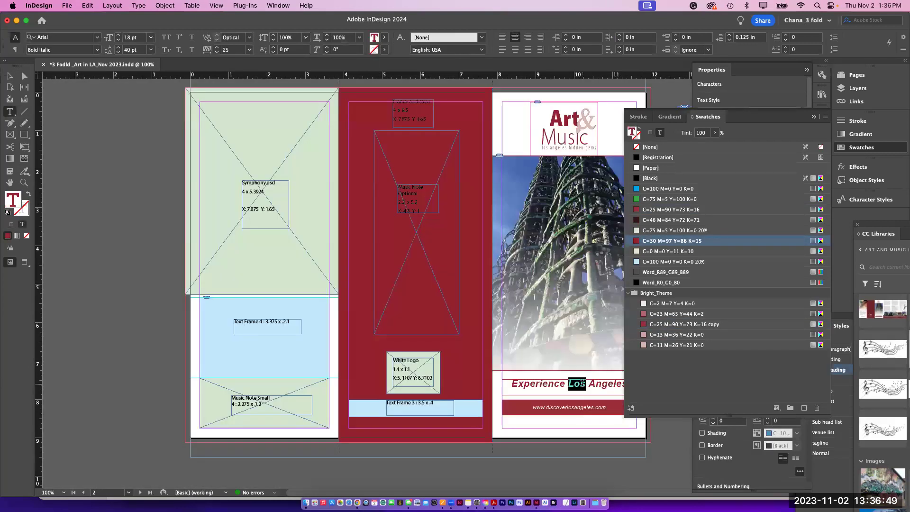
{"action": "triple_click", "coordinate": [582, 383]}
{"action": "left_click", "coordinate": [647, 325]}
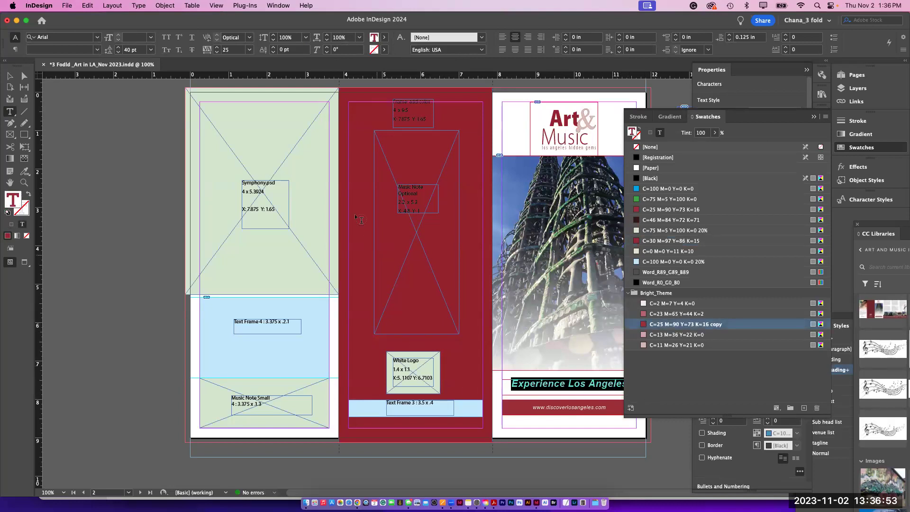
Step: Fill the middle panel's background rectangle with the C=25 M=90 Y=73 K=16 copy swatch and deselect it
{"action": "left_click", "coordinate": [353, 195]}
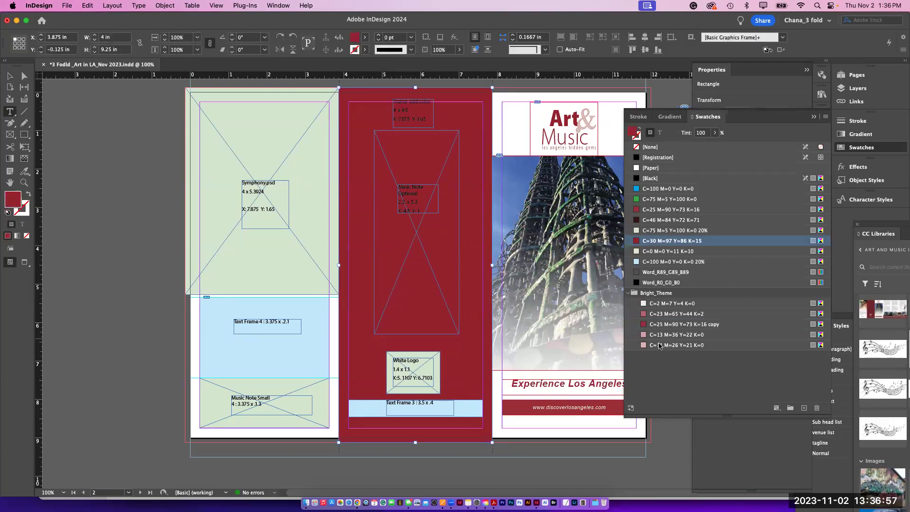
{"action": "left_click", "coordinate": [644, 325]}
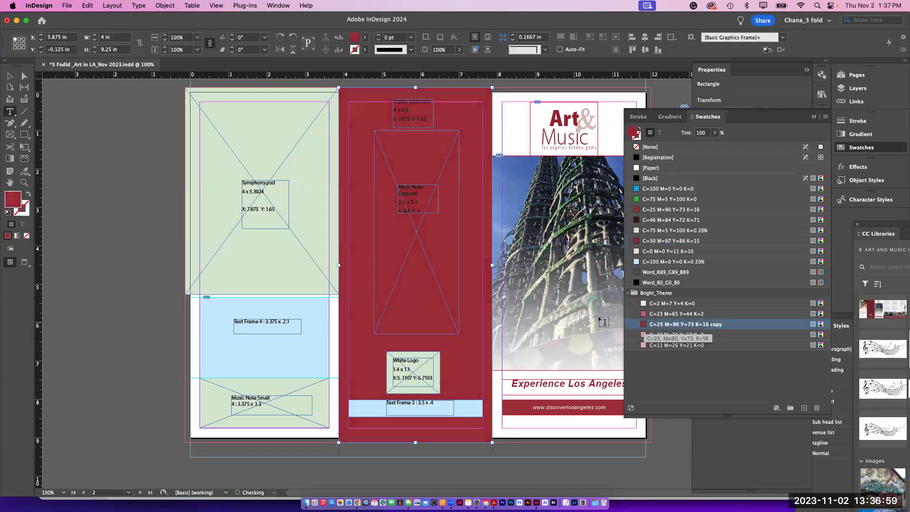
{"action": "left_click", "coordinate": [99, 252]}
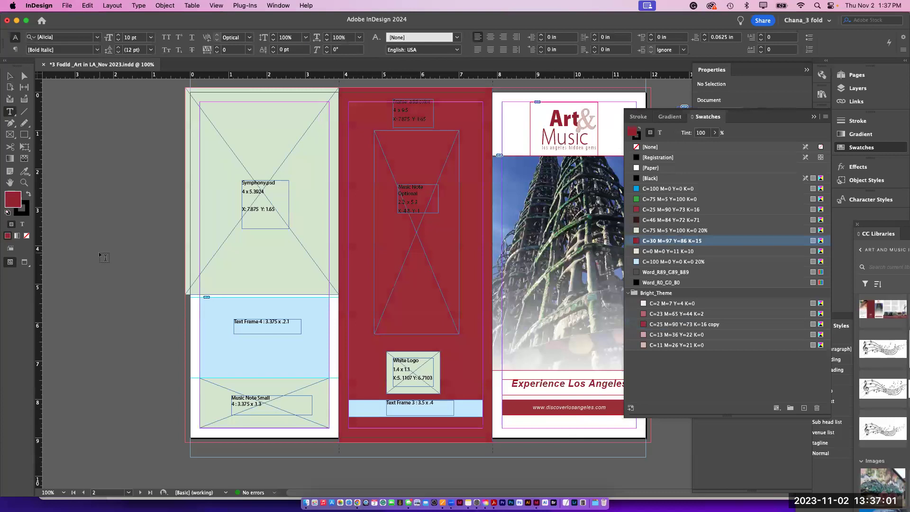
{"action": "left_click", "coordinate": [640, 117]}
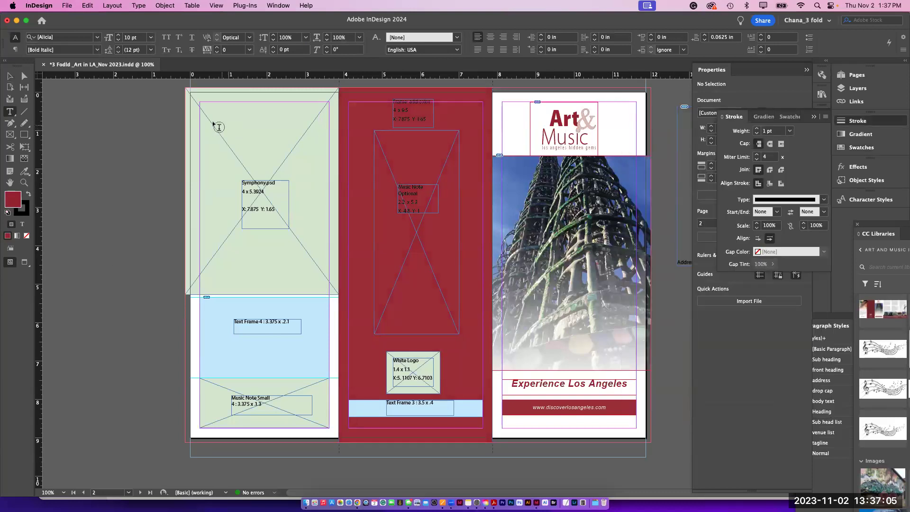
Step: Delete the optional music note placeholder frame, its label and the background frame label from the middle panel
{"action": "left_click", "coordinate": [9, 76]}
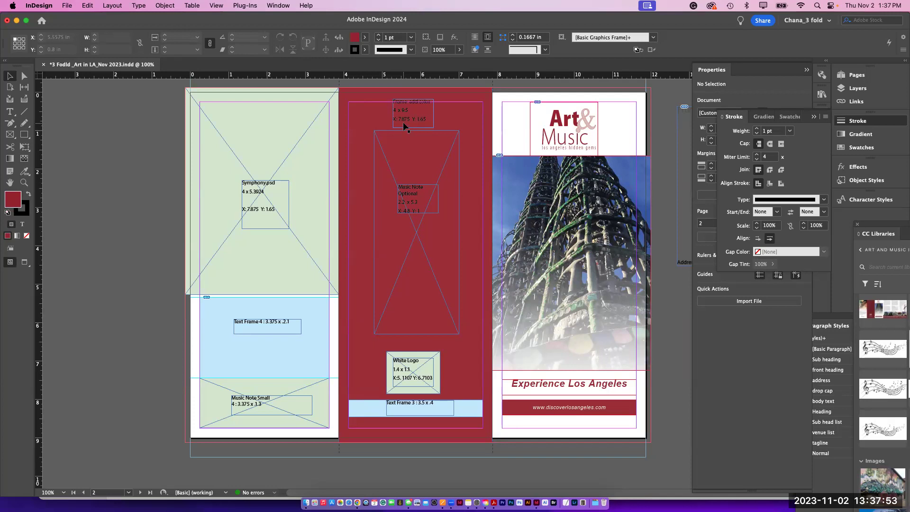
{"action": "left_click", "coordinate": [411, 272]}
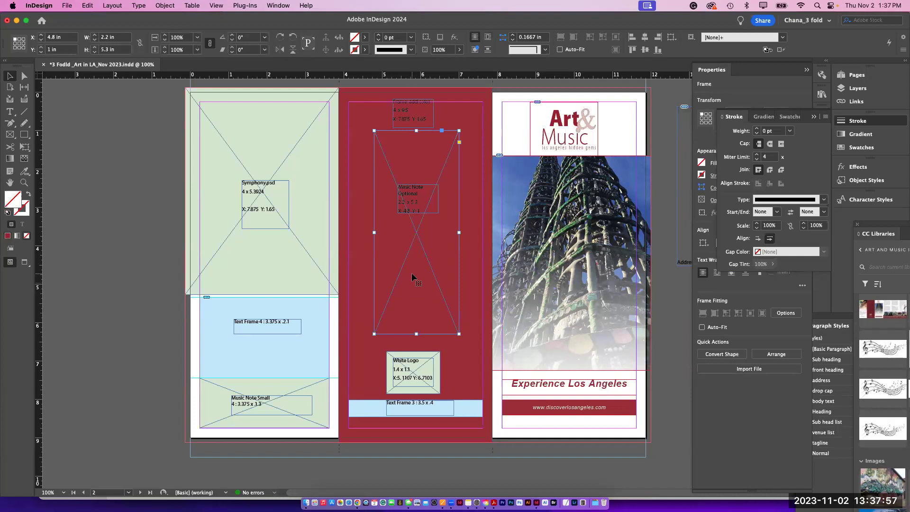
{"action": "key", "text": "Delete"}
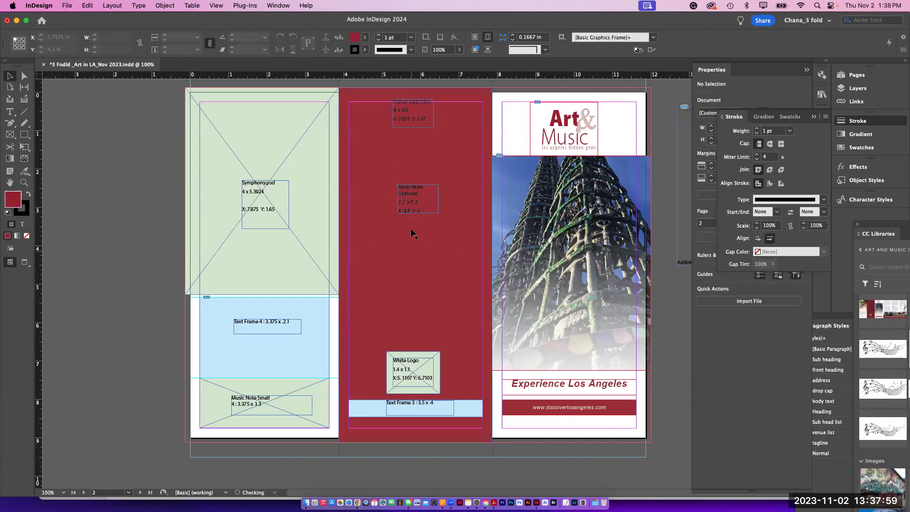
{"action": "left_click", "coordinate": [410, 209]}
{"action": "key", "text": "Delete"}
{"action": "left_click", "coordinate": [412, 126]}
{"action": "key", "text": "Delete"}
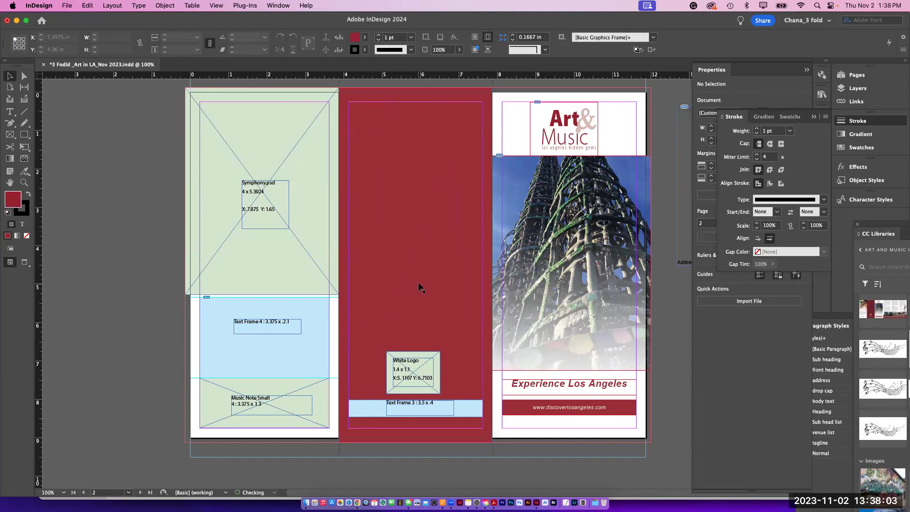
Step: Delete the White Logo label text frame from the green logo placeholder on the middle panel
{"action": "scroll", "coordinate": [418, 283], "scroll_direction": "up", "scroll_amount": 1}
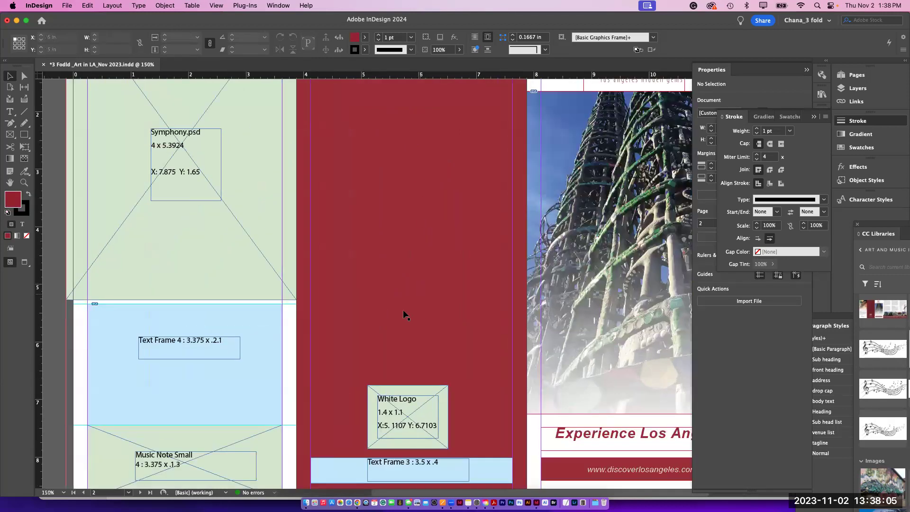
{"action": "scroll", "coordinate": [383, 305], "scroll_direction": "down", "scroll_amount": 7}
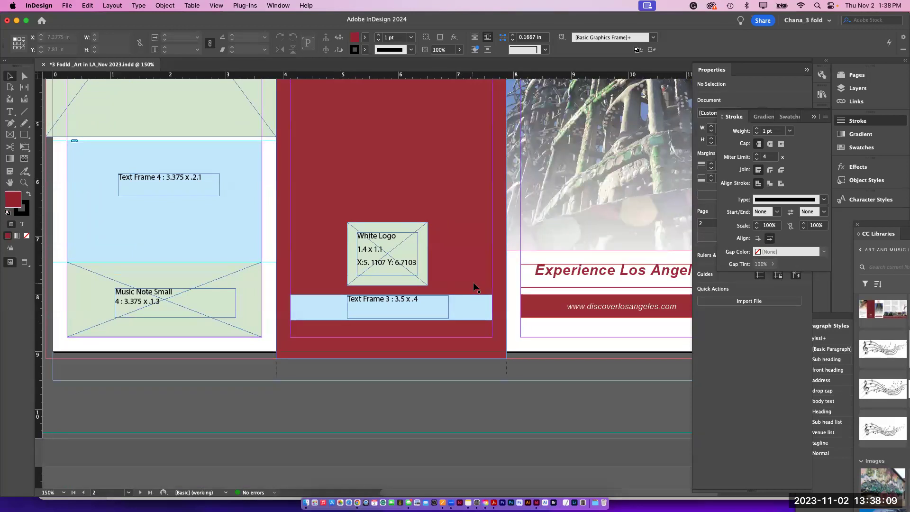
{"action": "left_click", "coordinate": [398, 254]}
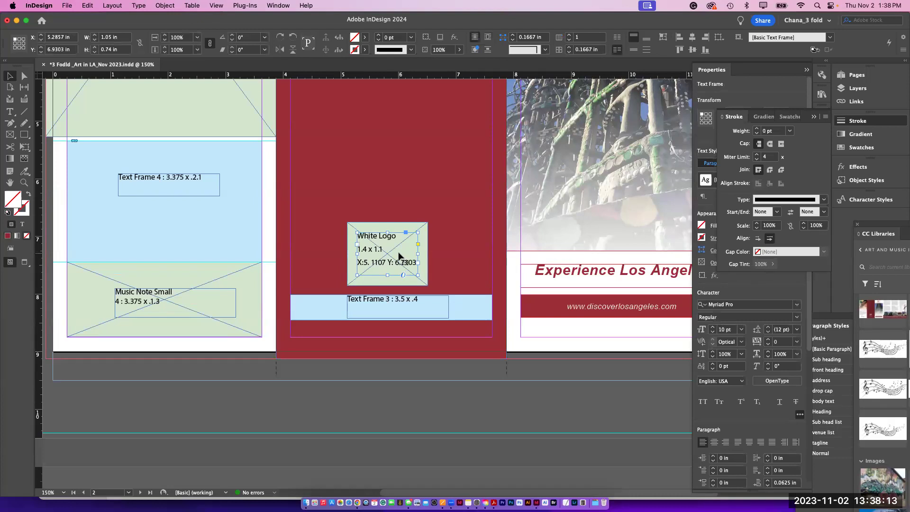
{"action": "key", "text": "Delete"}
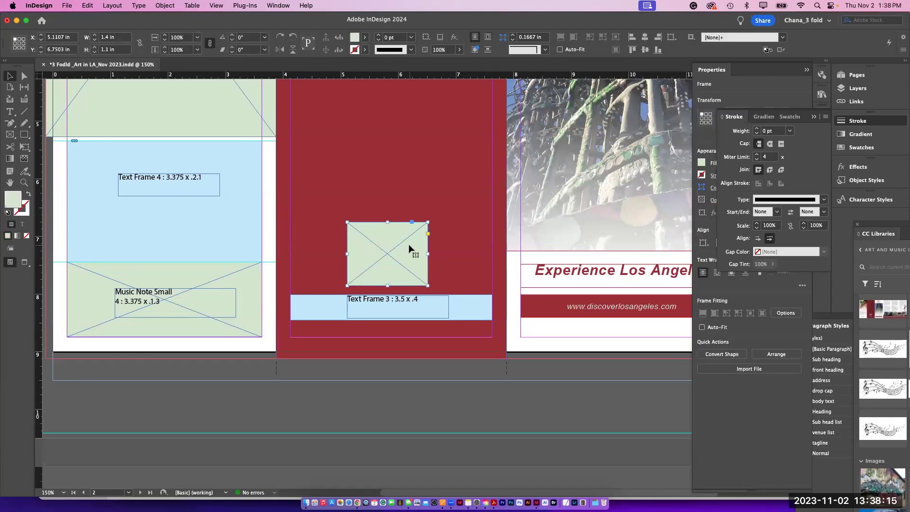
Step: Place white logo.ai from the Illudtrator Files folder of the 3 Fold Brochure into the middle panel's green logo frame
{"action": "key", "text": "super+d"}
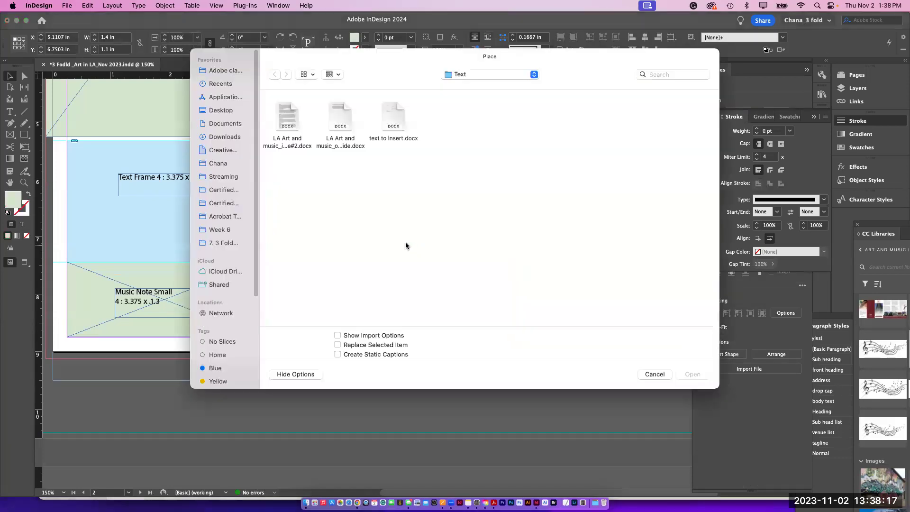
{"action": "left_click", "coordinate": [456, 78]}
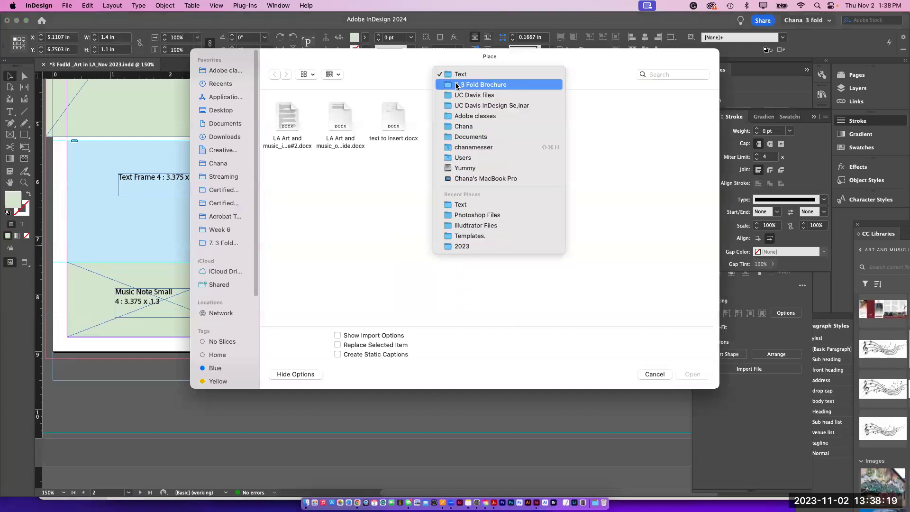
{"action": "left_click", "coordinate": [458, 86]}
{"action": "double_click", "coordinate": [391, 124]}
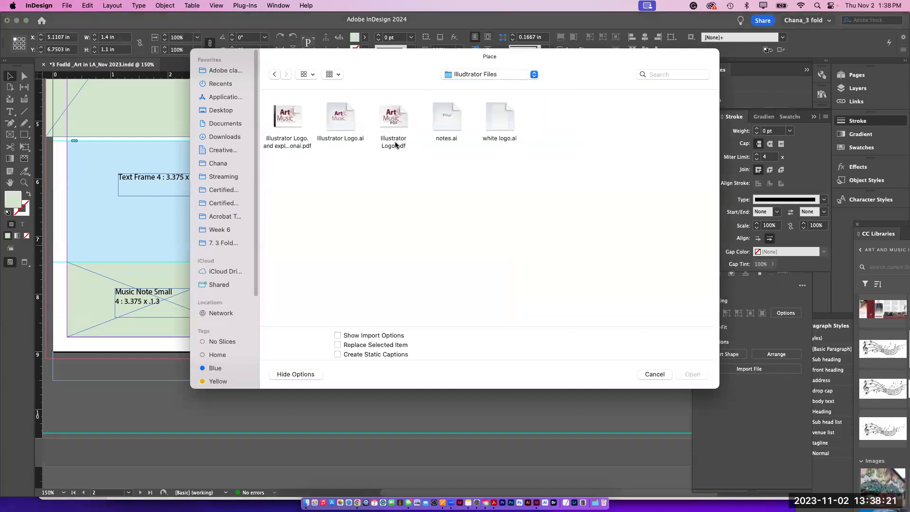
{"action": "left_click", "coordinate": [495, 125]}
{"action": "left_click", "coordinate": [692, 374]}
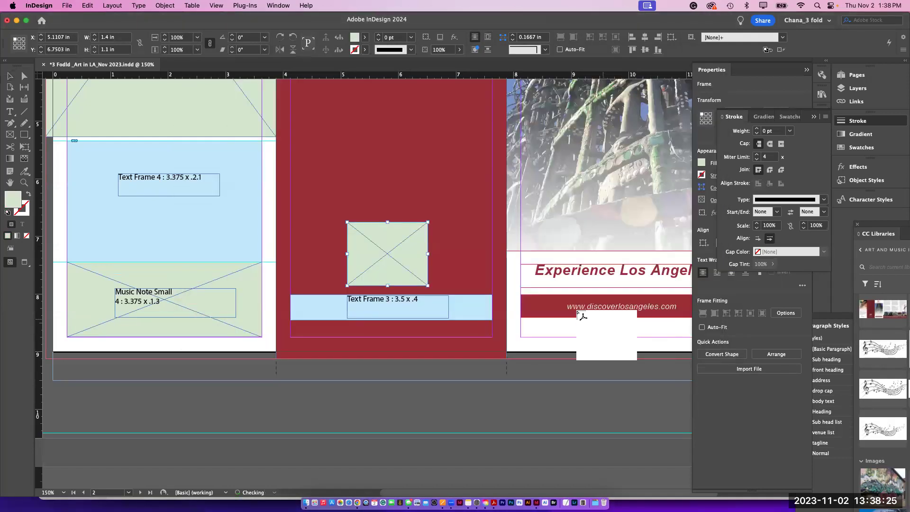
{"action": "left_click", "coordinate": [363, 235]}
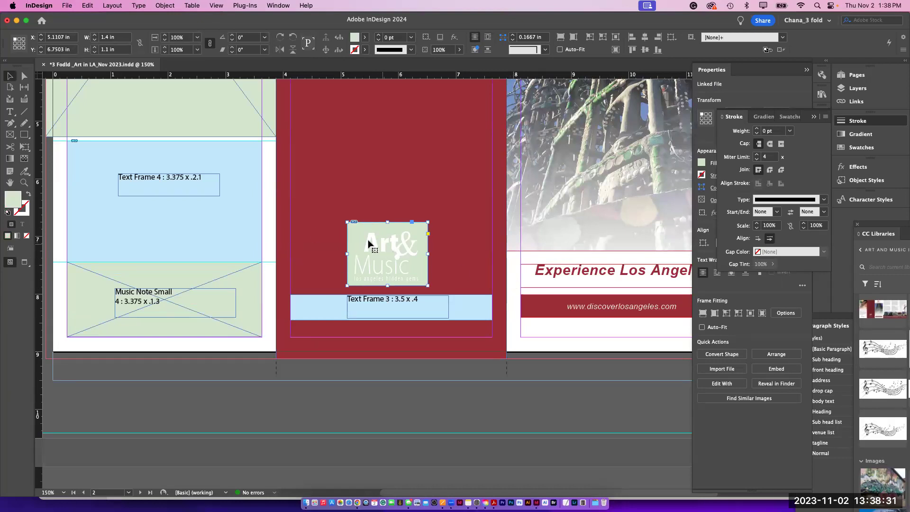
Step: Set the fill of the middle panel's white logo frame to None and deselect it
{"action": "left_click", "coordinate": [709, 77]}
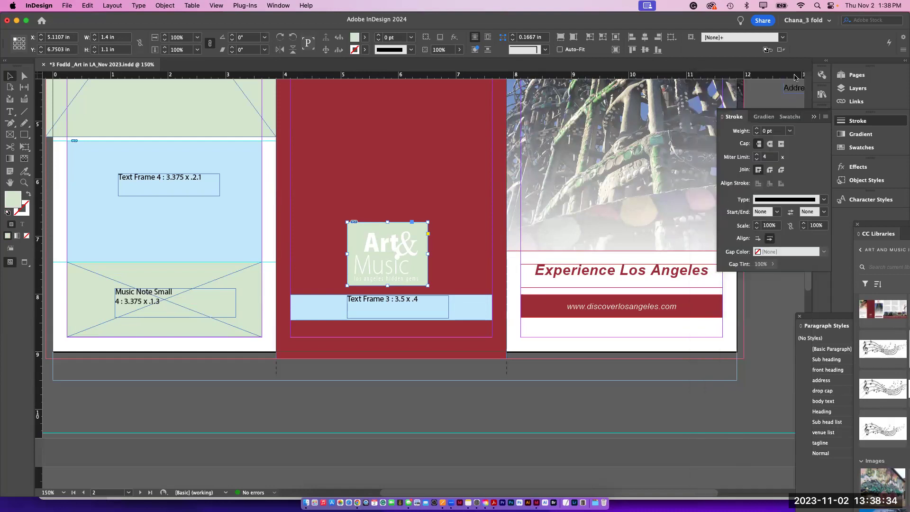
{"action": "left_click", "coordinate": [734, 117]}
{"action": "left_click", "coordinate": [822, 113]}
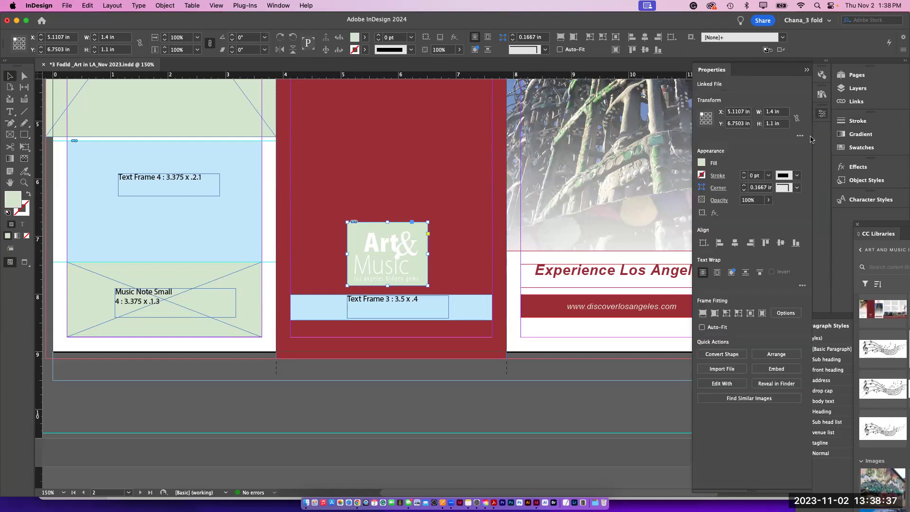
{"action": "left_click", "coordinate": [701, 163]}
{"action": "left_click", "coordinate": [607, 225]}
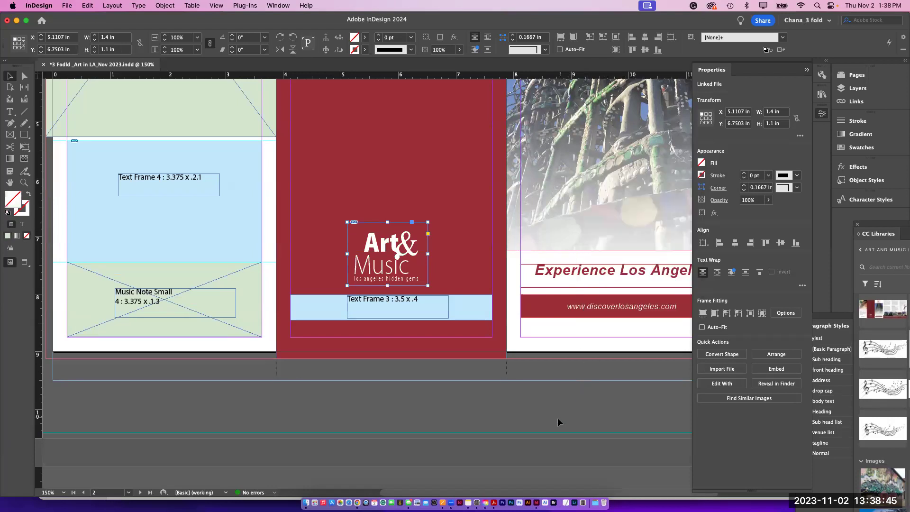
{"action": "left_click", "coordinate": [536, 420]}
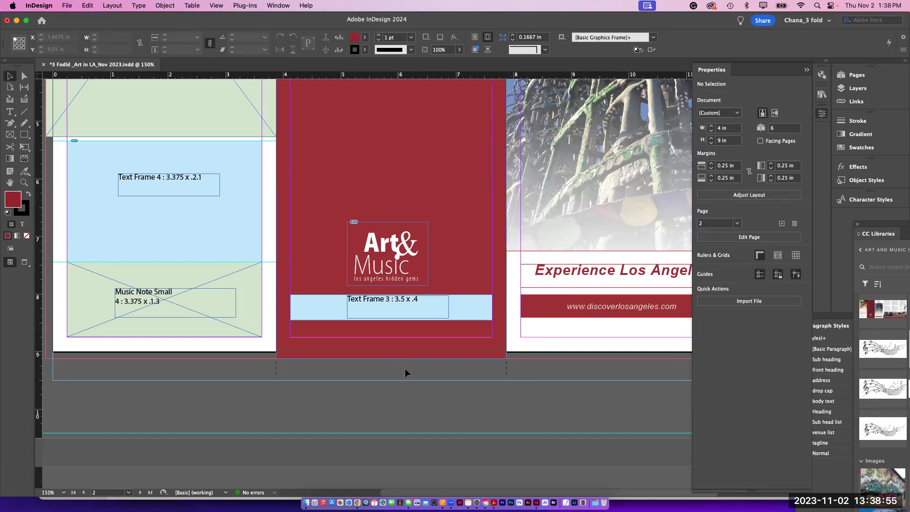
Step: Delete the Text Frame 3 label from the light blue frame below the white logo
{"action": "left_click", "coordinate": [362, 309]}
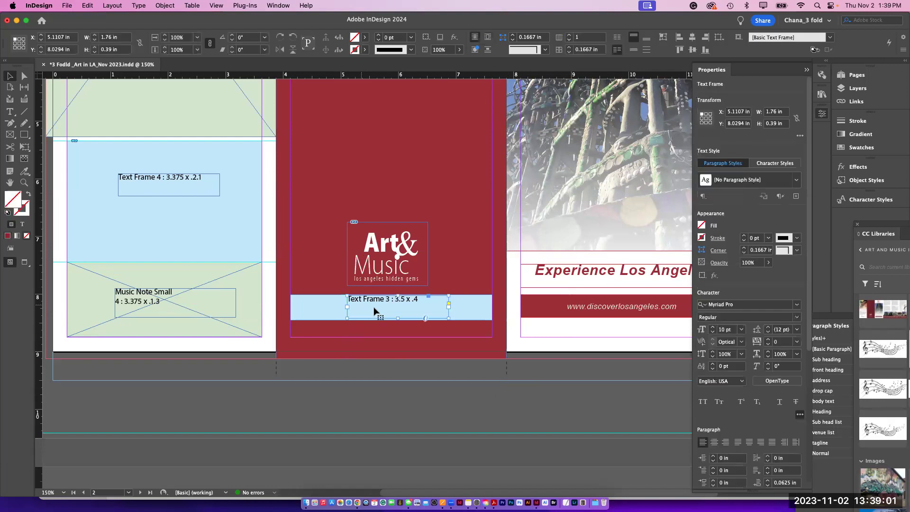
{"action": "left_click", "coordinate": [593, 354]}
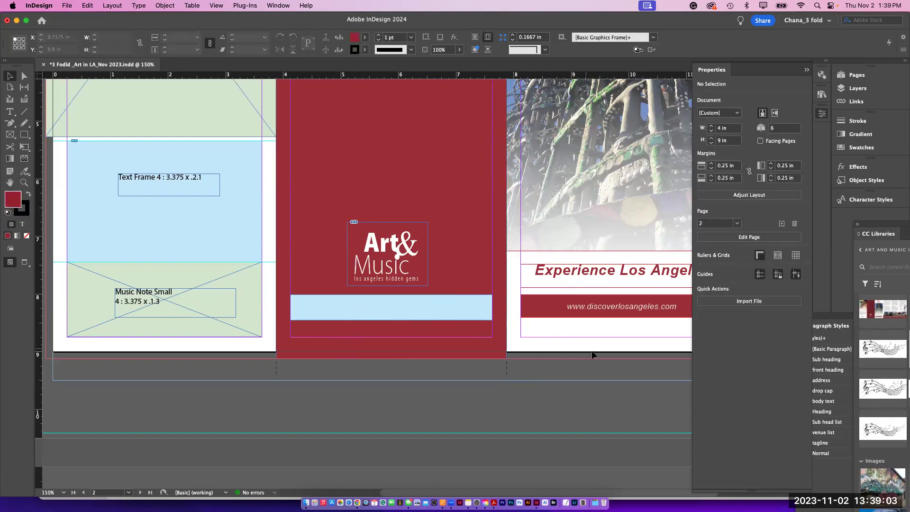
{"action": "scroll", "coordinate": [570, 379], "scroll_direction": "right", "scroll_amount": 5}
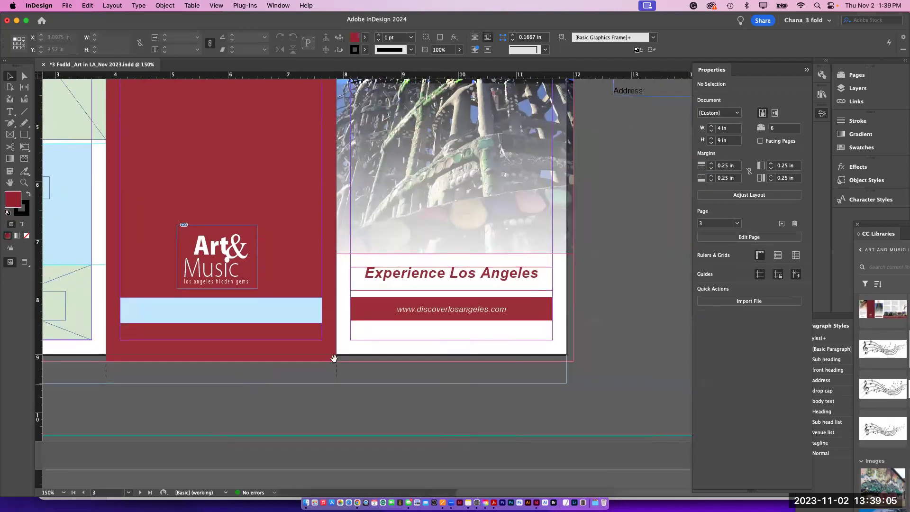
Step: Lengthen the copy text frame on the pasteboard to about 7.1 in high, extending it below the Address heading
{"action": "scroll", "coordinate": [608, 232], "scroll_direction": "up", "scroll_amount": 3}
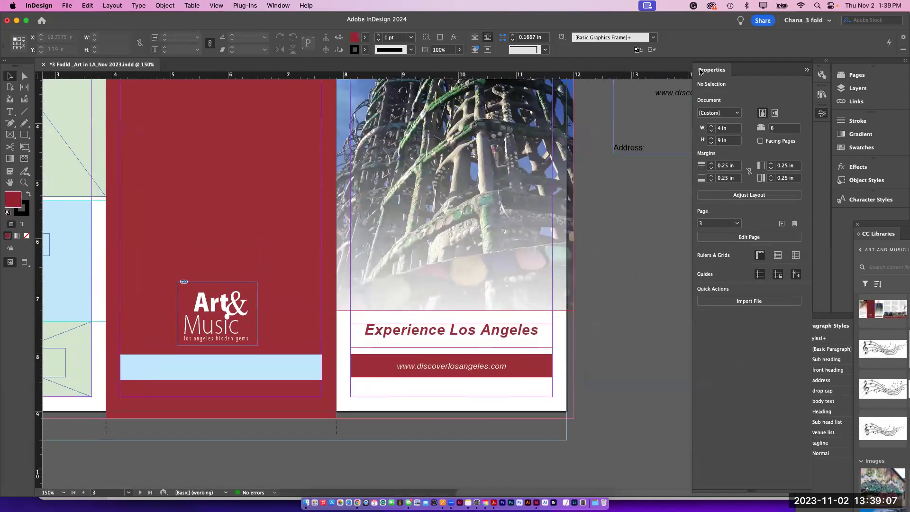
{"action": "left_click", "coordinate": [711, 70]}
{"action": "left_click", "coordinate": [709, 152]}
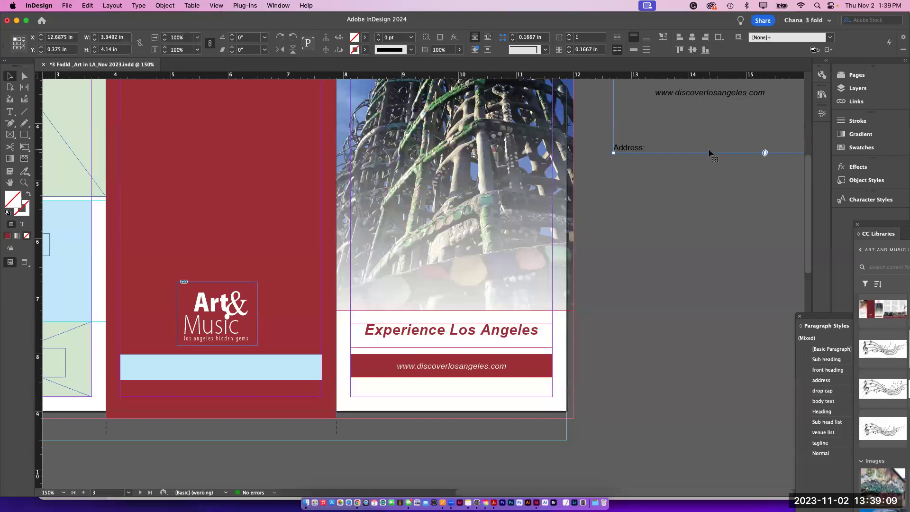
{"action": "left_click_drag", "start_coordinate": [709, 152], "coordinate": [703, 322]}
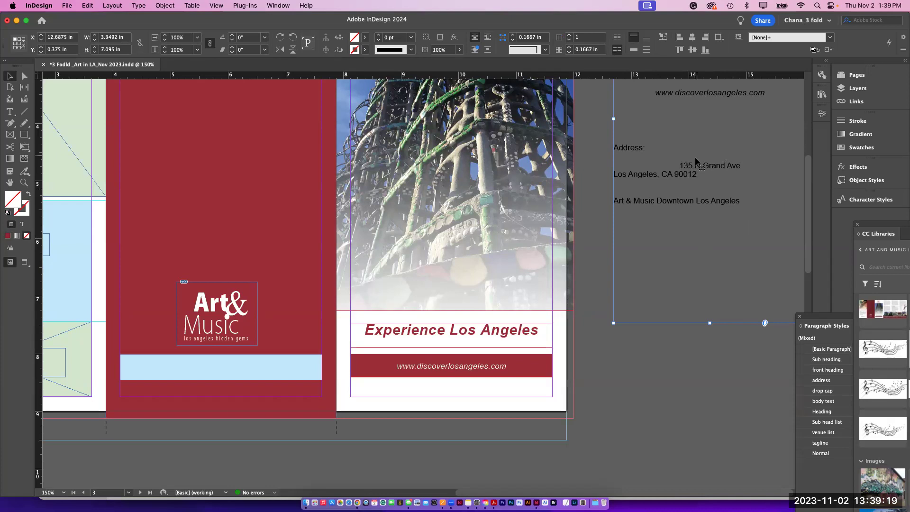
Step: Copy the two address lines from the pasteboard text into the light blue frame below the white logo
{"action": "left_click", "coordinate": [10, 112]}
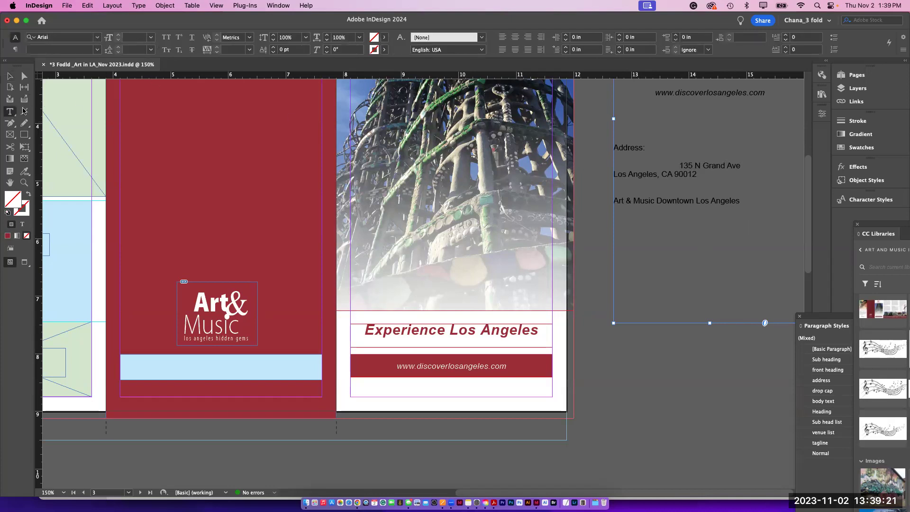
{"action": "left_click", "coordinate": [703, 177]}
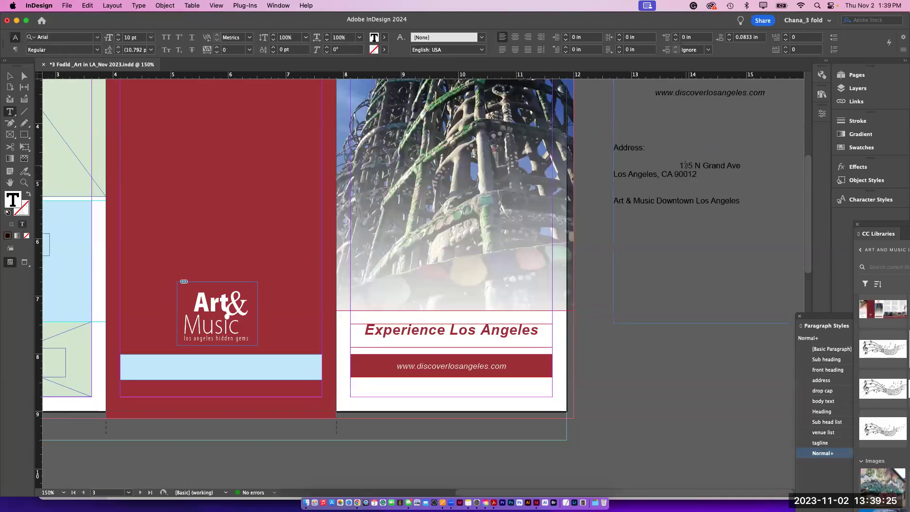
{"action": "triple_click", "coordinate": [685, 165]}
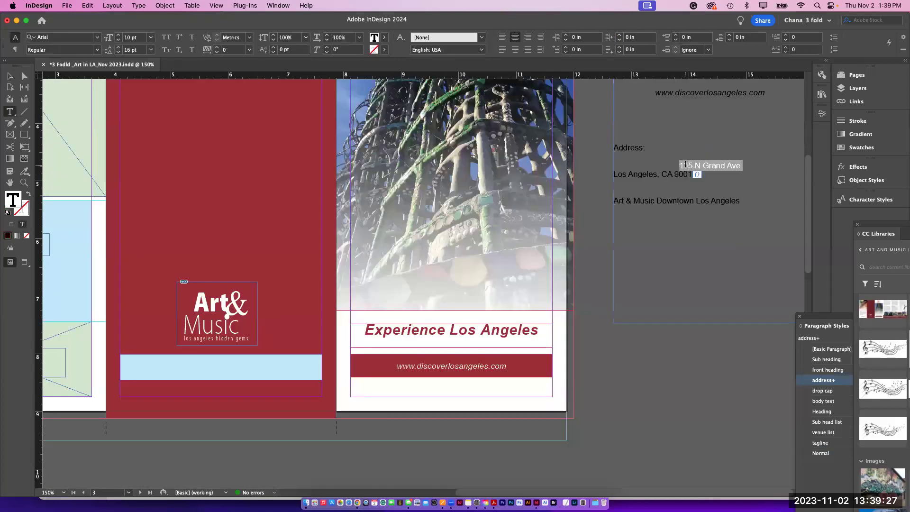
{"action": "triple_click", "coordinate": [638, 175]}
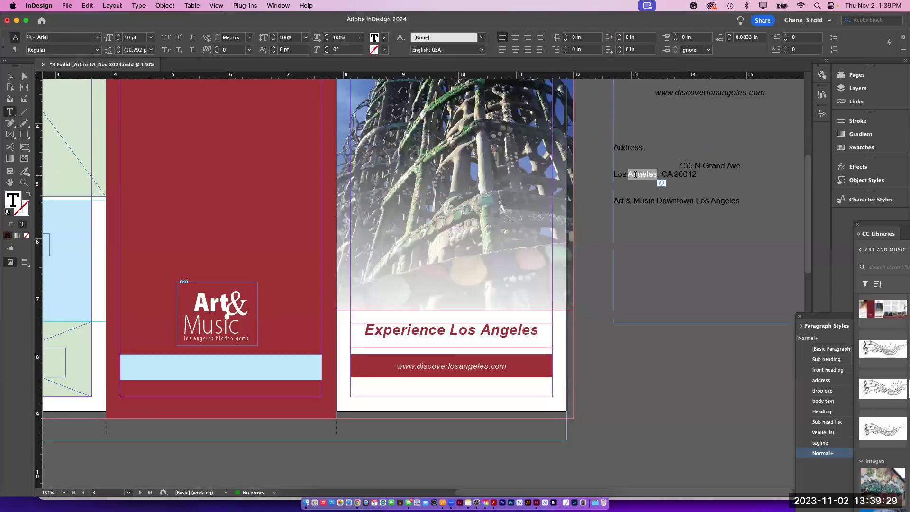
{"action": "double_click", "coordinate": [637, 174]}
{"action": "left_click_drag", "start_coordinate": [661, 167], "coordinate": [692, 192]}
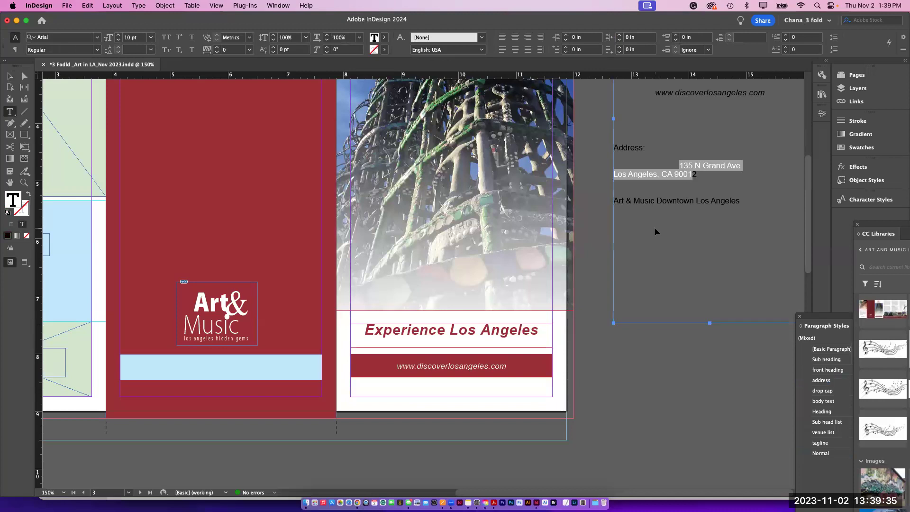
{"action": "left_click", "coordinate": [153, 367]}
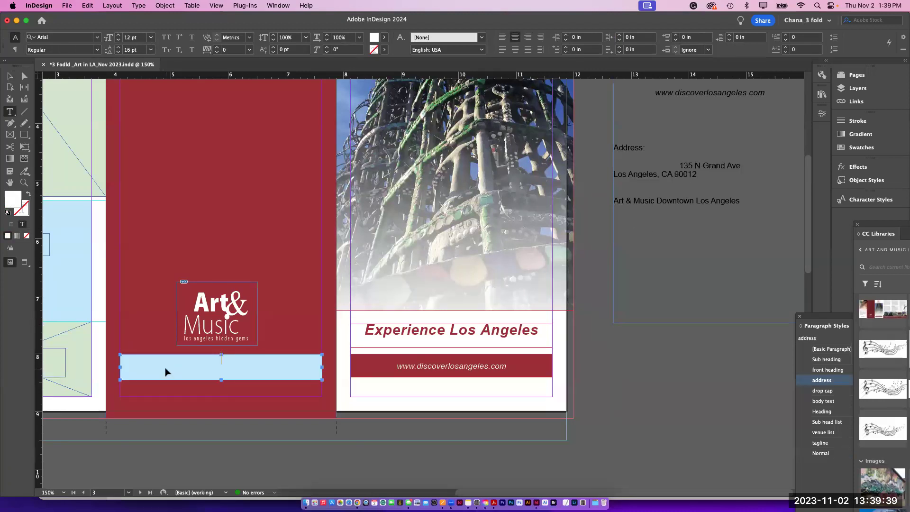
{"action": "type", "text": "135 N Grand Ave Los Angeles, CA 90012"}
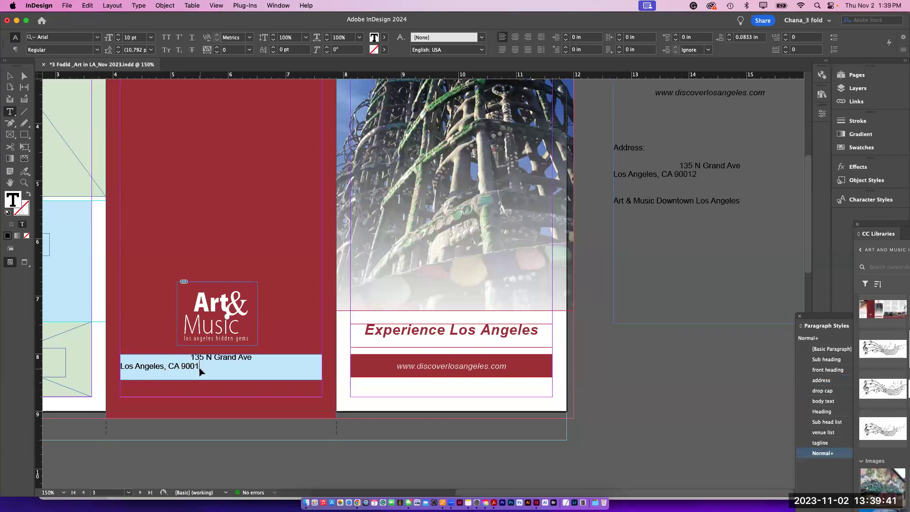
Step: Center the address text below the white logo and set it to 12 pt with 16 pt leading
{"action": "key", "text": "super+a"}
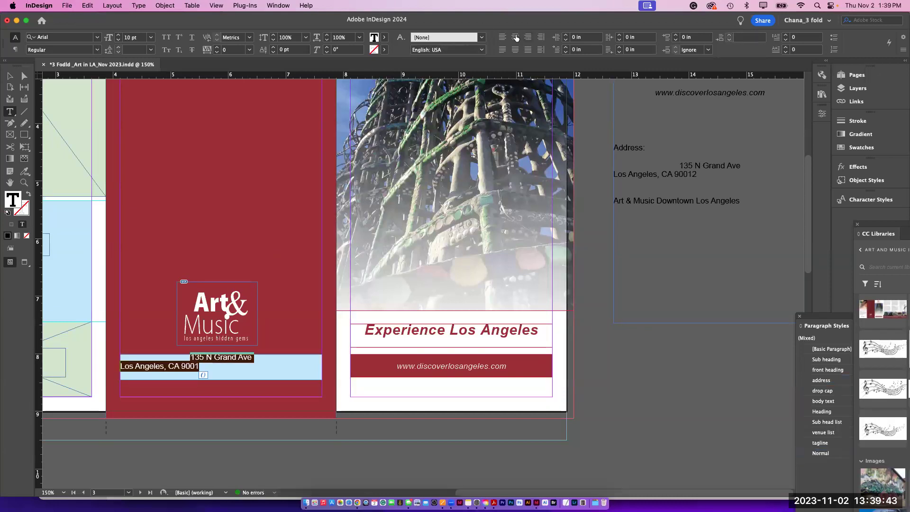
{"action": "left_click", "coordinate": [515, 37]}
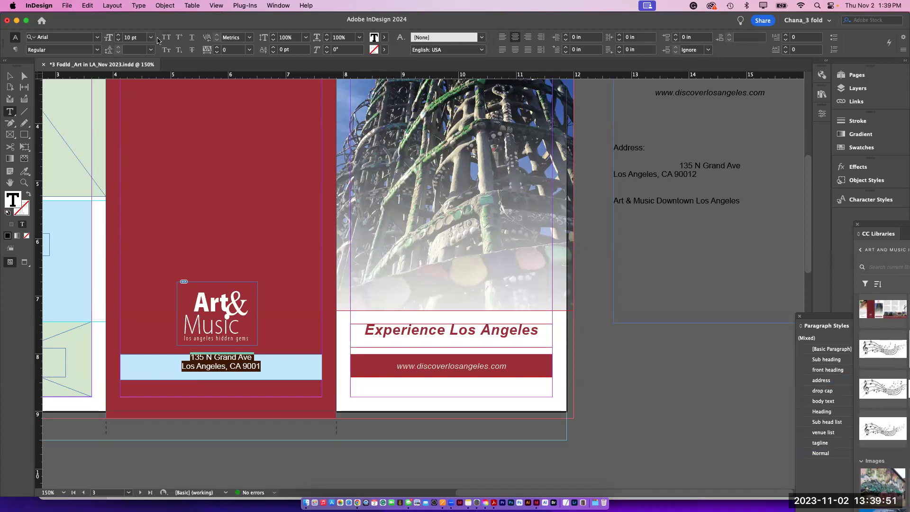
{"action": "left_click", "coordinate": [117, 36]}
{"action": "left_click", "coordinate": [117, 36]}
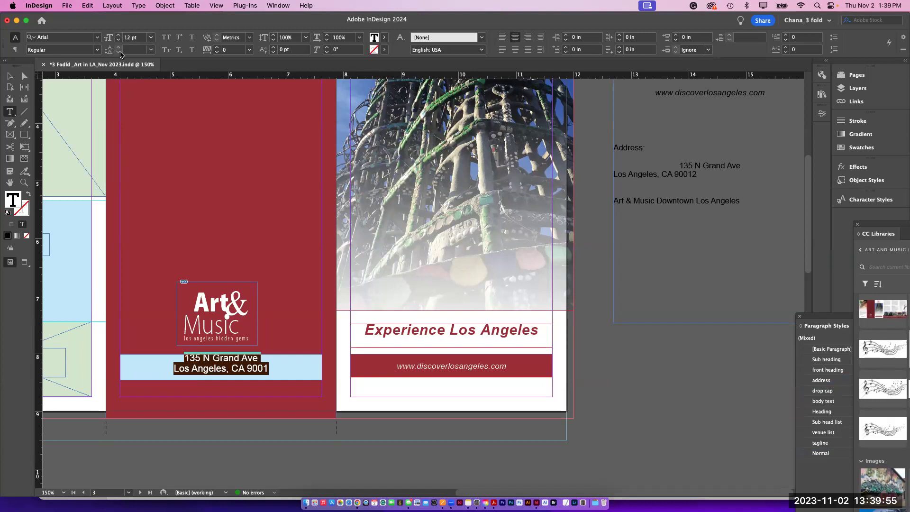
{"action": "left_click", "coordinate": [151, 49]}
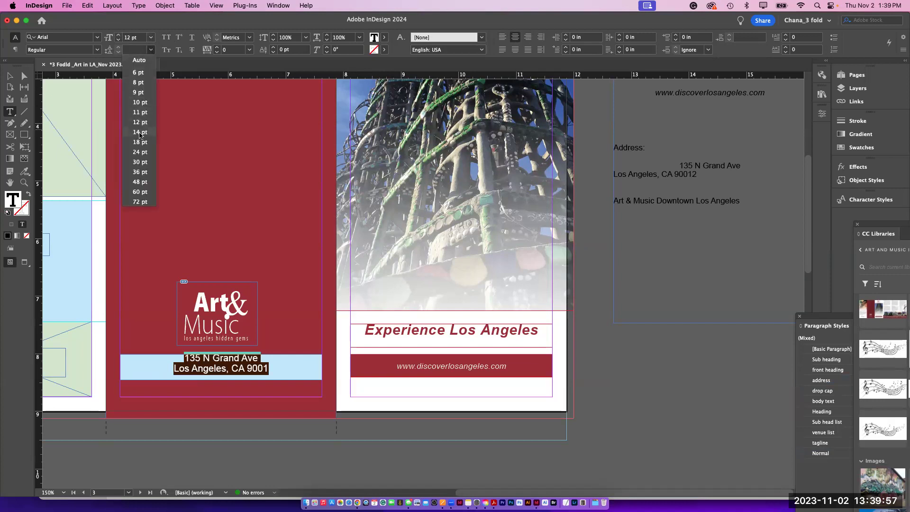
{"action": "left_click", "coordinate": [139, 133]}
{"action": "left_click", "coordinate": [118, 47]}
{"action": "left_click", "coordinate": [118, 47]}
Step: Make the address text Bold and color it with the C=25 M=90 Y=73 K=16 copy swatch from Bright_Theme
{"action": "left_click", "coordinate": [96, 50]}
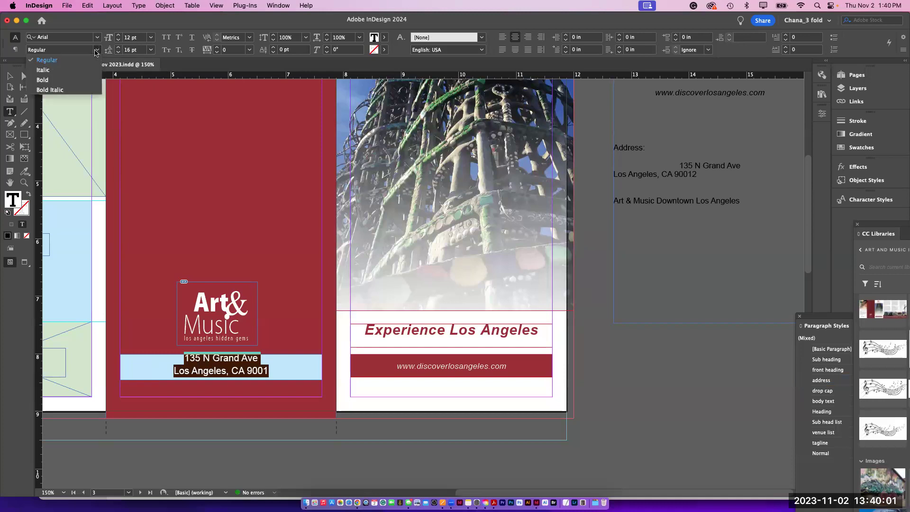
{"action": "left_click", "coordinate": [75, 77]}
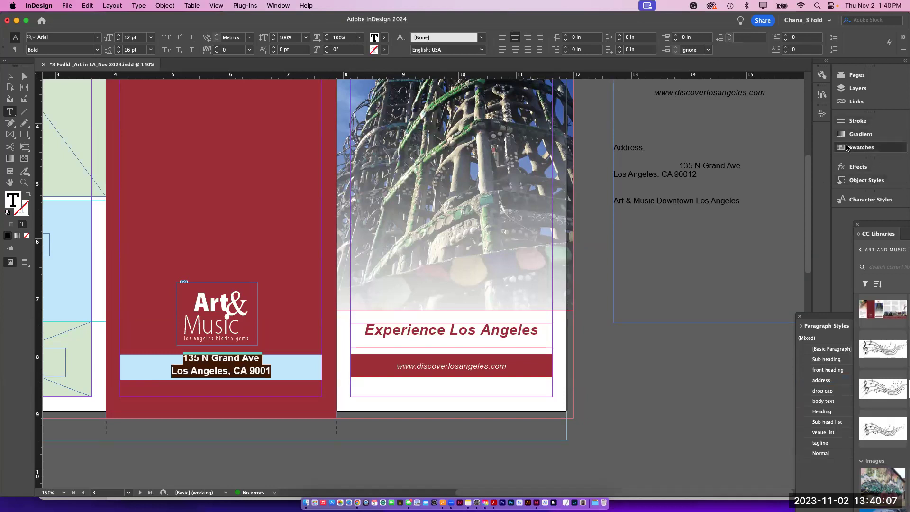
{"action": "left_click", "coordinate": [861, 148]}
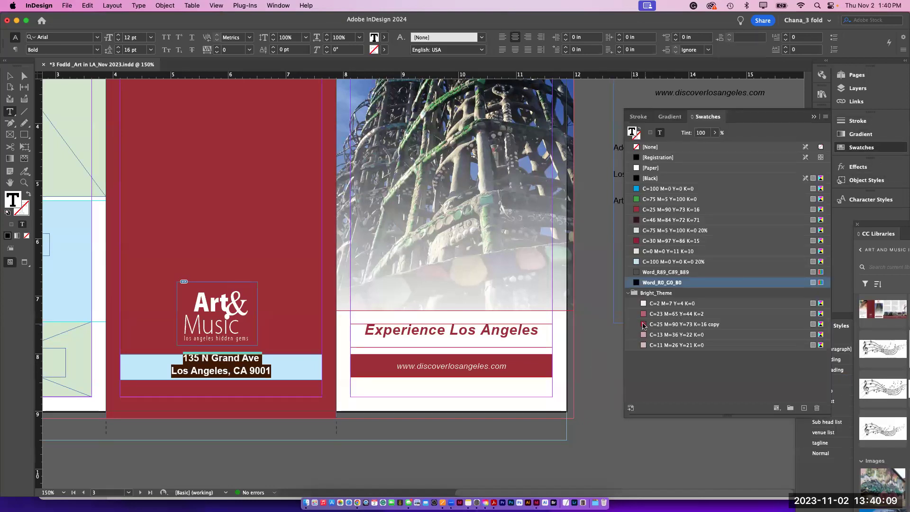
{"action": "left_click", "coordinate": [644, 325]}
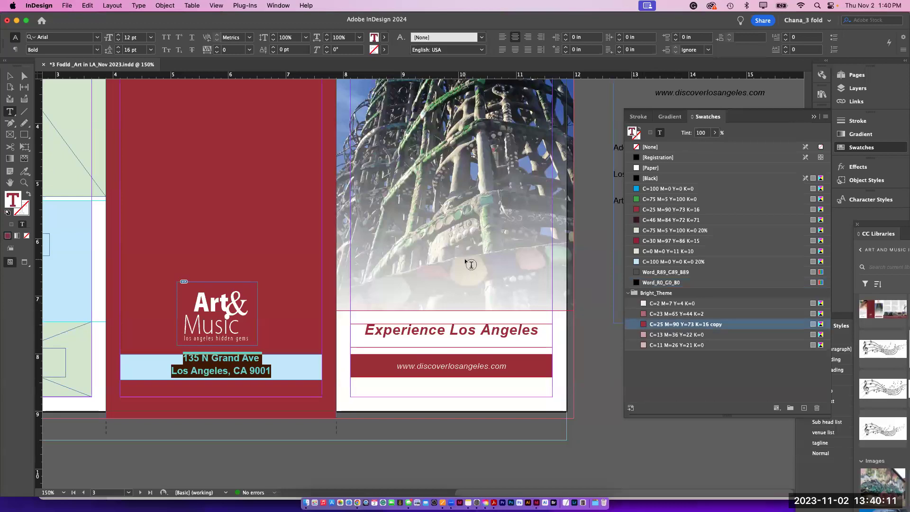
Step: Select the address text frame as an object and open its fill color options
{"action": "left_click", "coordinate": [10, 79]}
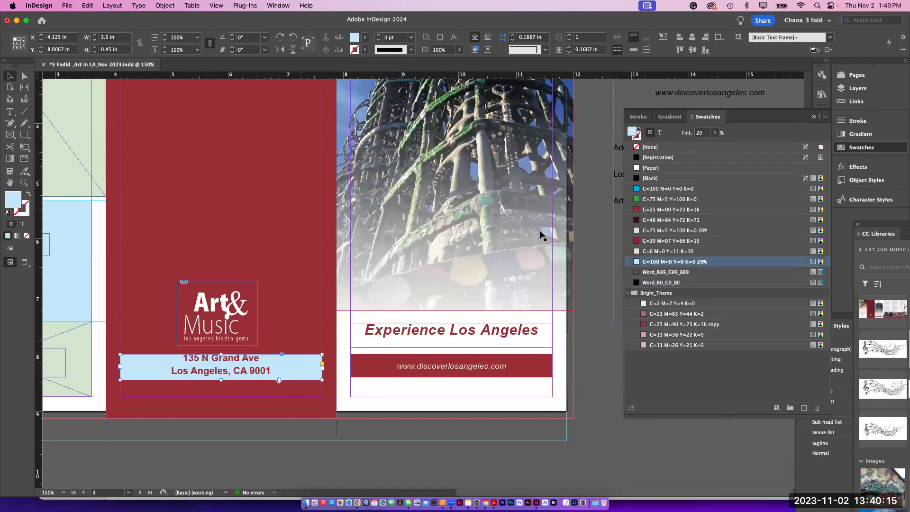
{"action": "left_click", "coordinate": [638, 117]}
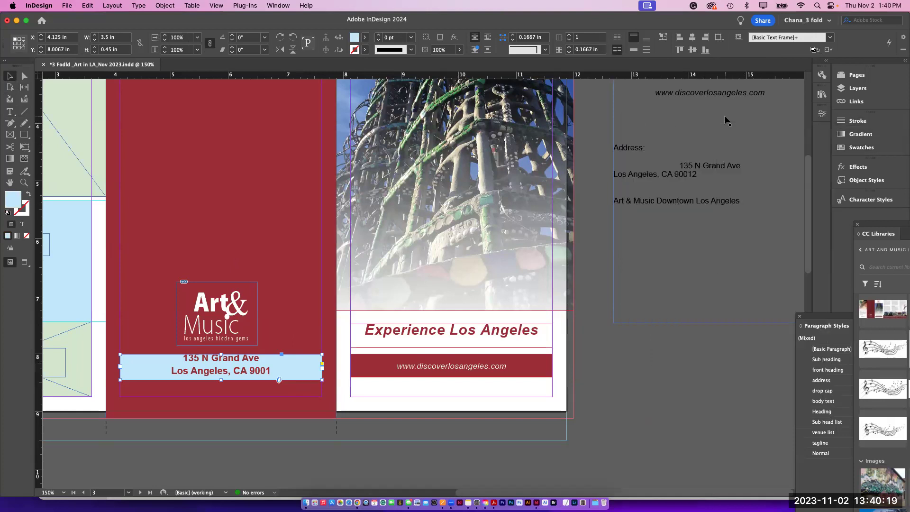
{"action": "left_click", "coordinate": [822, 114]}
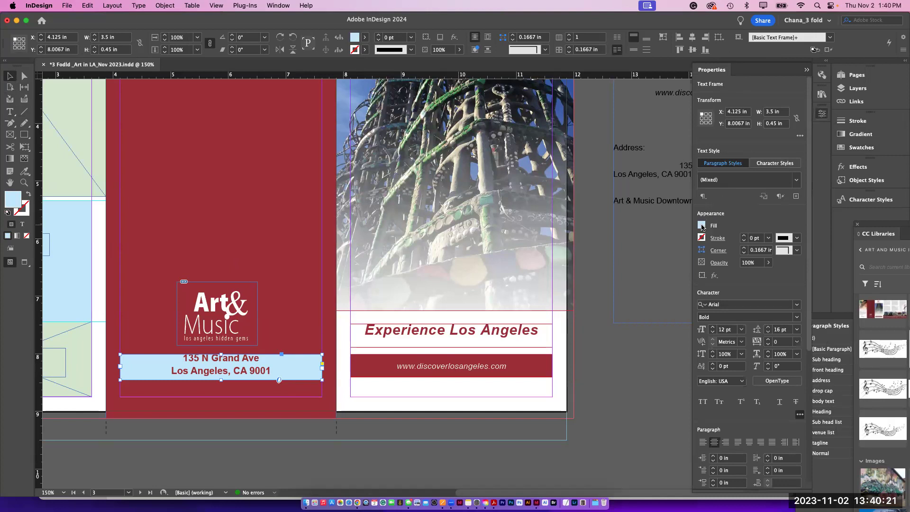
{"action": "left_click", "coordinate": [702, 225]}
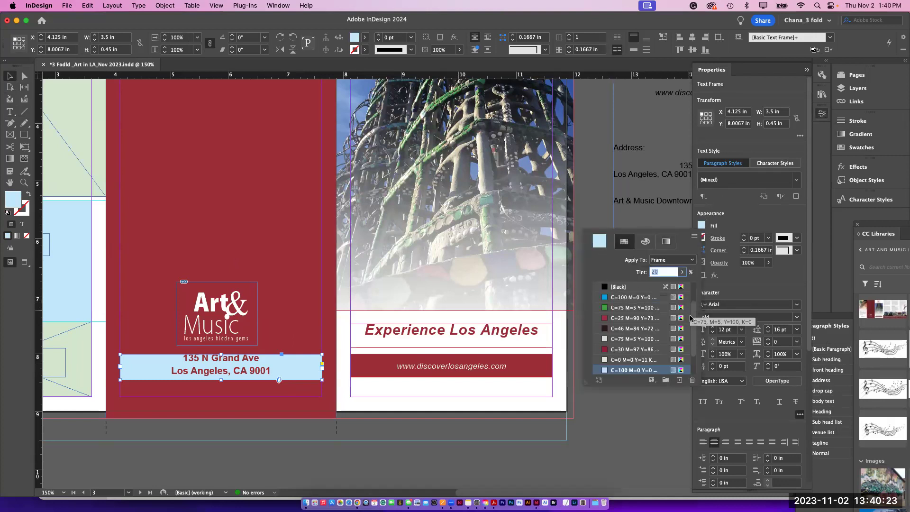
Step: Remove the light blue fill from the address text frame by setting it to [None]
{"action": "scroll", "coordinate": [654, 296], "scroll_direction": "up", "scroll_amount": 2}
{"action": "left_click", "coordinate": [605, 287]}
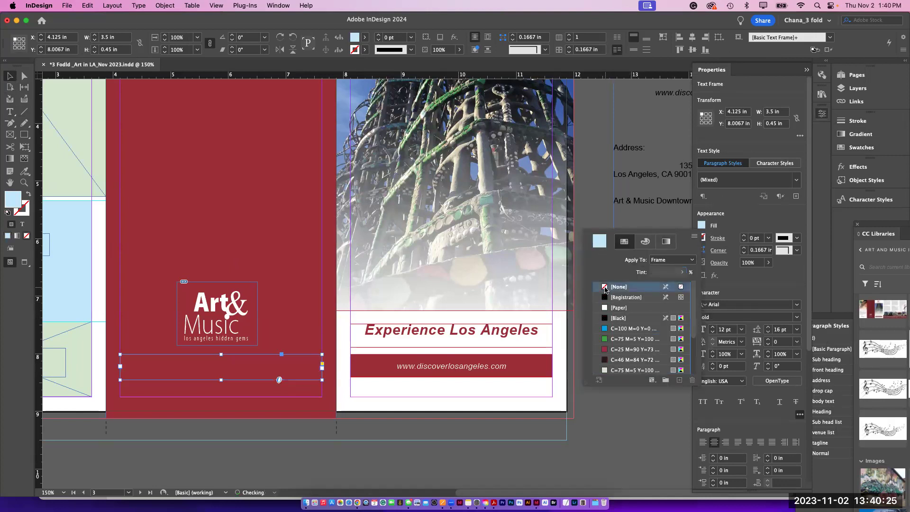
{"action": "left_click", "coordinate": [627, 424]}
Step: Apply the [Paper] swatch to the first address line and most of the second line below the white logo
{"action": "left_click", "coordinate": [9, 111]}
{"action": "double_click", "coordinate": [214, 362]}
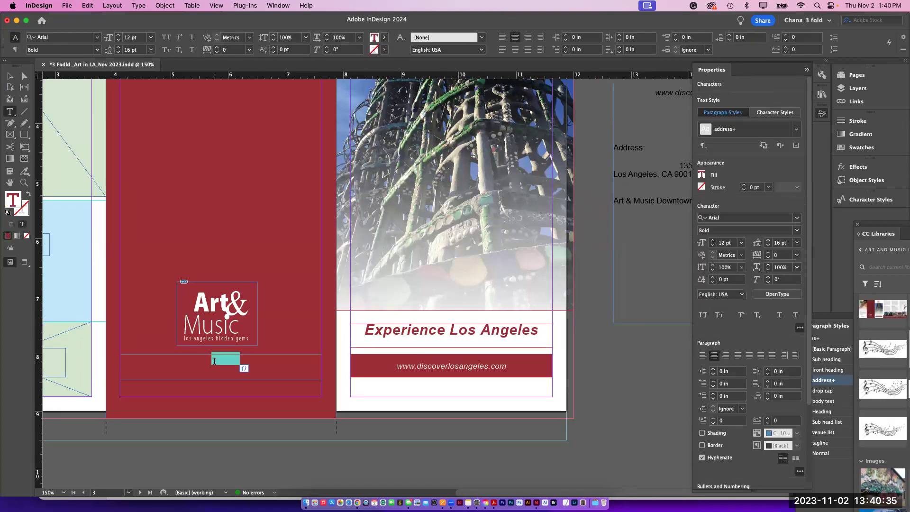
{"action": "triple_click", "coordinate": [214, 361]}
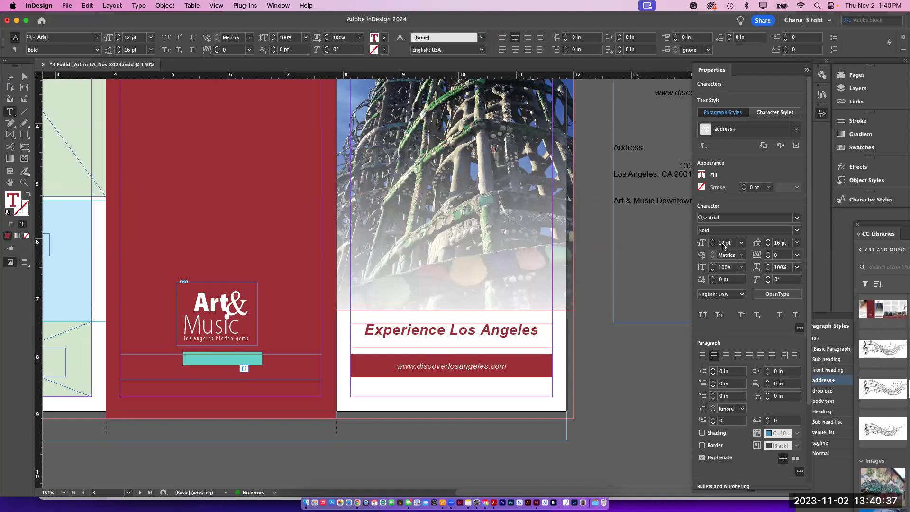
{"action": "left_click_drag", "start_coordinate": [180, 353], "coordinate": [258, 369]}
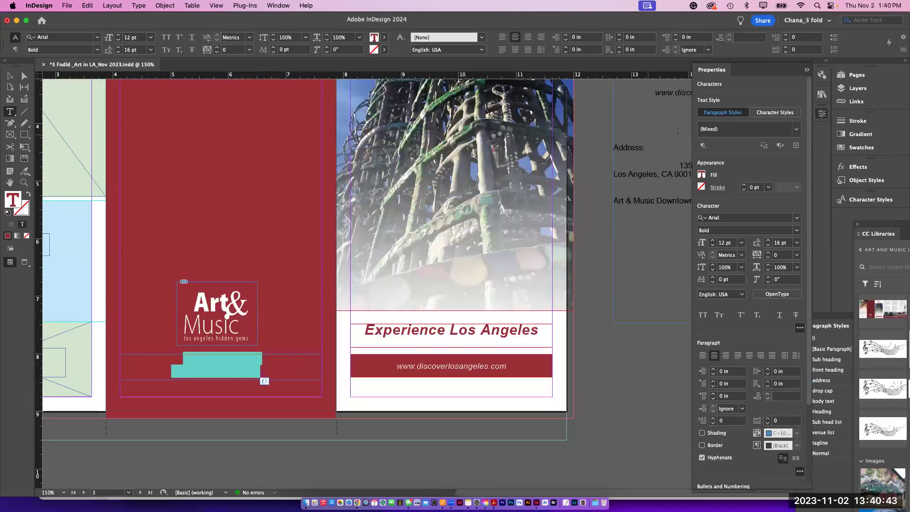
{"action": "left_click", "coordinate": [701, 175]}
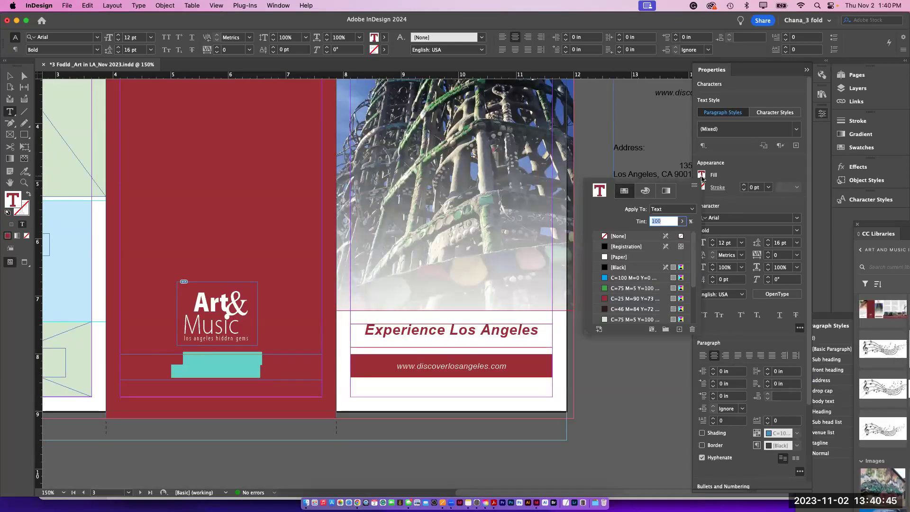
{"action": "left_click", "coordinate": [604, 257]}
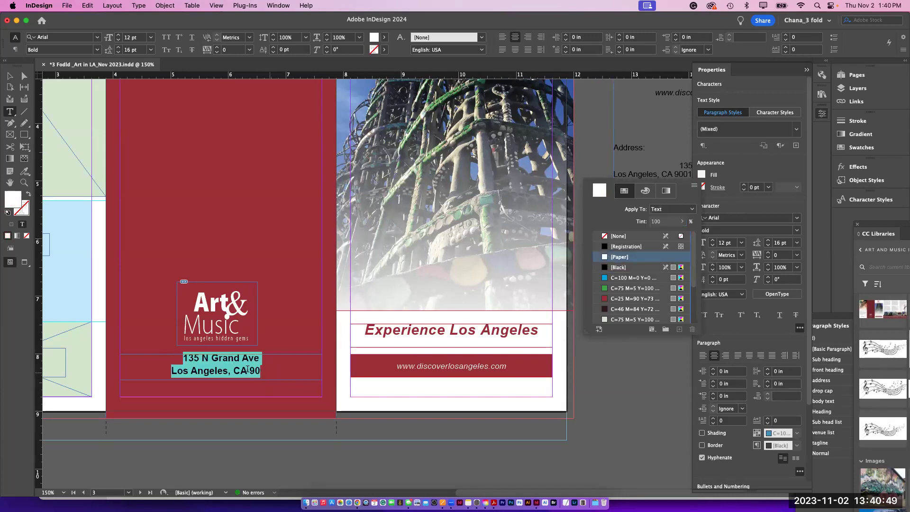
{"action": "key", "text": "Escape"}
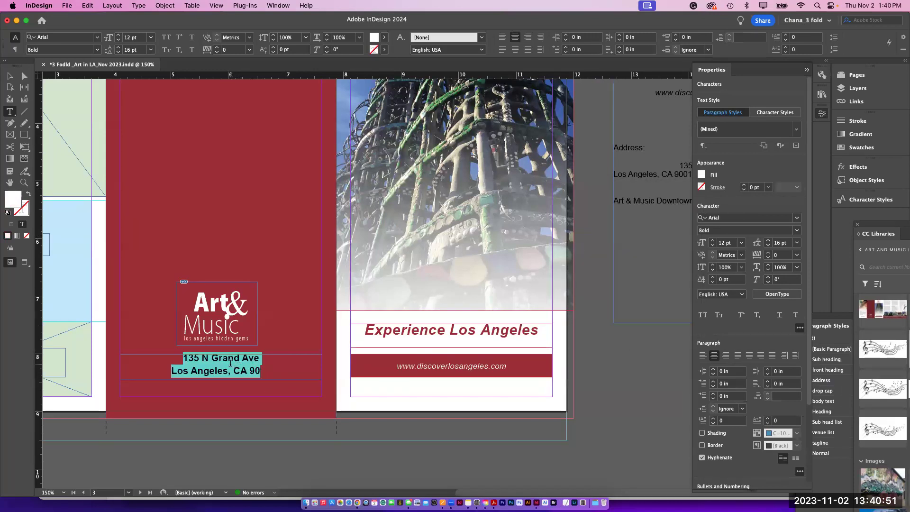
Step: Select the entire address text, including the end of the ZIP code, and set its fill to [Paper]
{"action": "left_click", "coordinate": [231, 363]}
{"action": "triple_click", "coordinate": [230, 363]}
{"action": "left_click", "coordinate": [230, 363]}
{"action": "triple_click", "coordinate": [230, 363]}
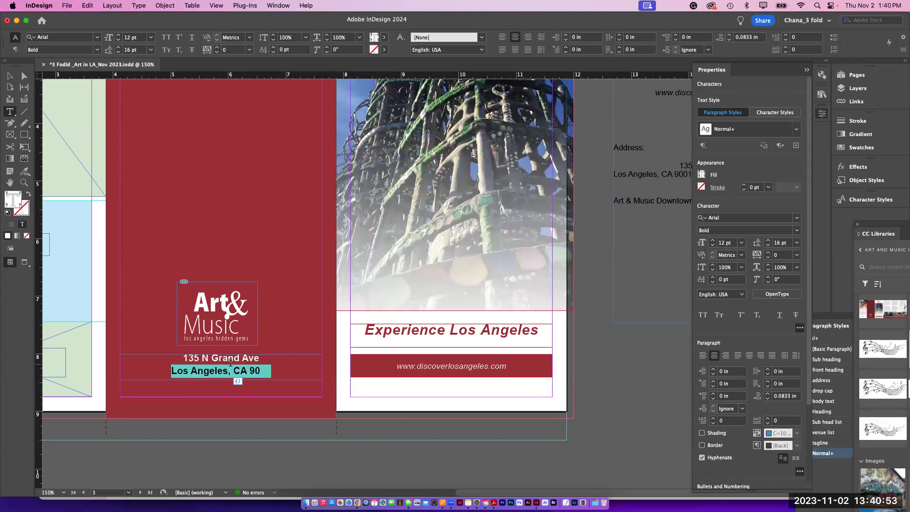
{"action": "key", "text": "super+a"}
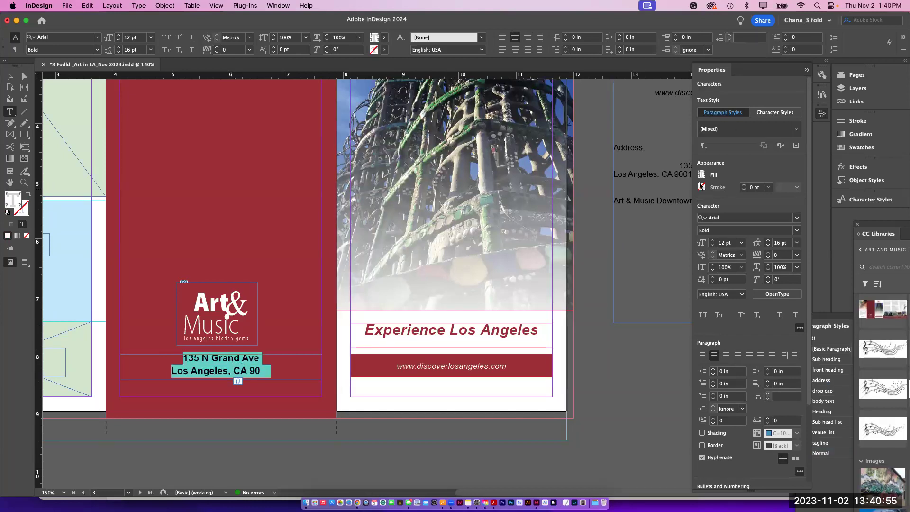
{"action": "left_click", "coordinate": [701, 175]}
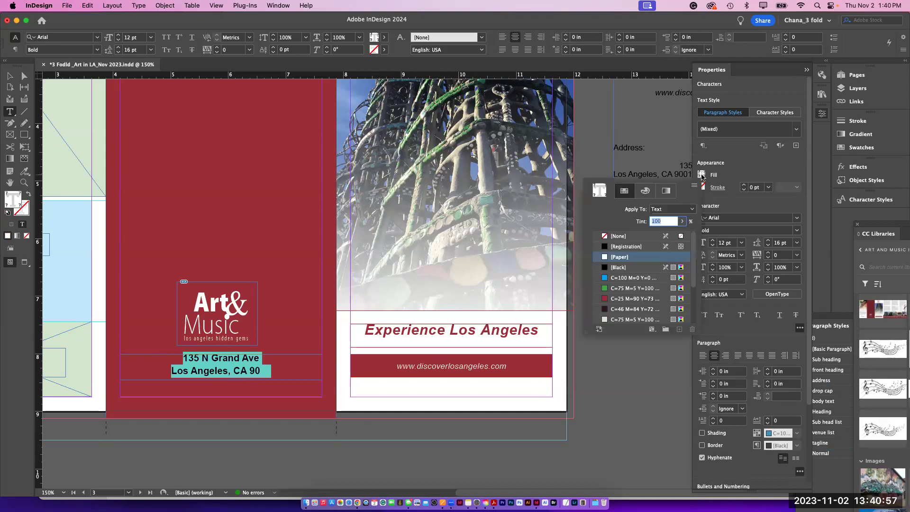
{"action": "left_click", "coordinate": [604, 257]}
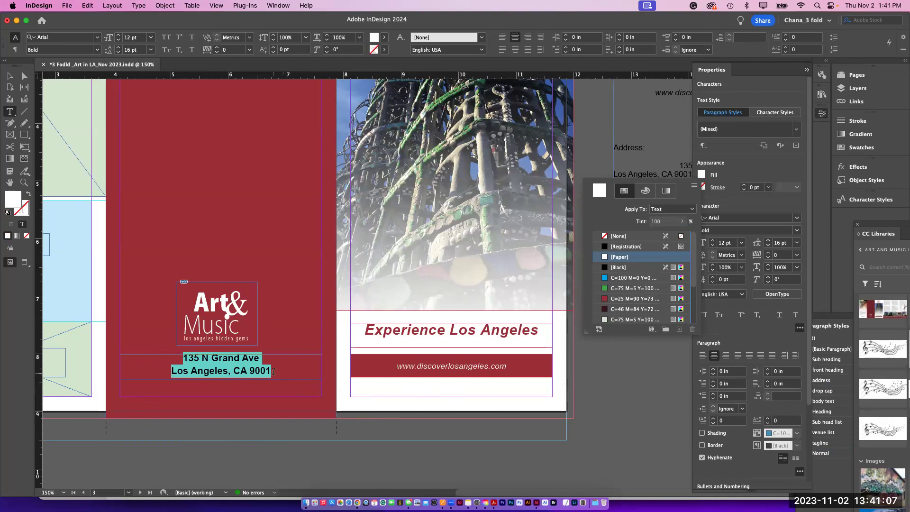
Step: Append the missing final digit 2 to the address's ZIP code and deselect the text frame
{"action": "left_click", "coordinate": [273, 372]}
{"action": "left_click", "coordinate": [273, 371]}
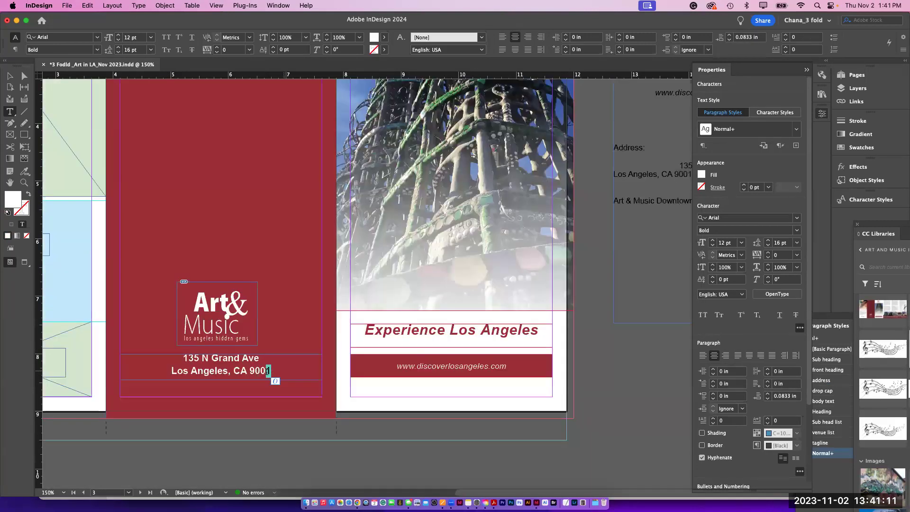
{"action": "triple_click", "coordinate": [260, 372]}
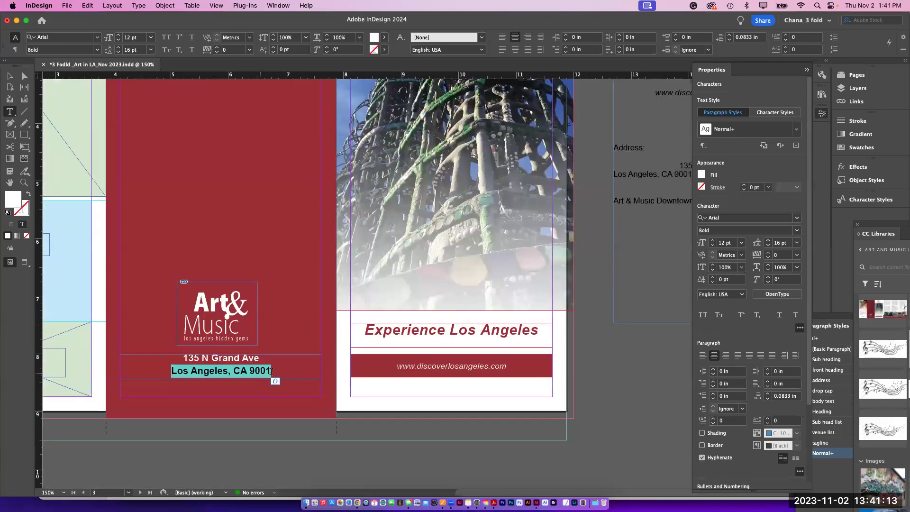
{"action": "left_click", "coordinate": [275, 371]}
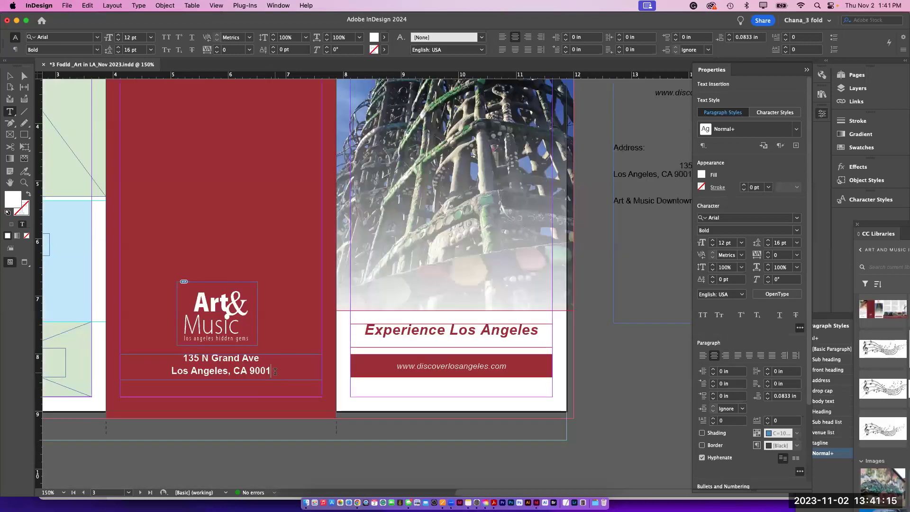
{"action": "type", "text": "2"}
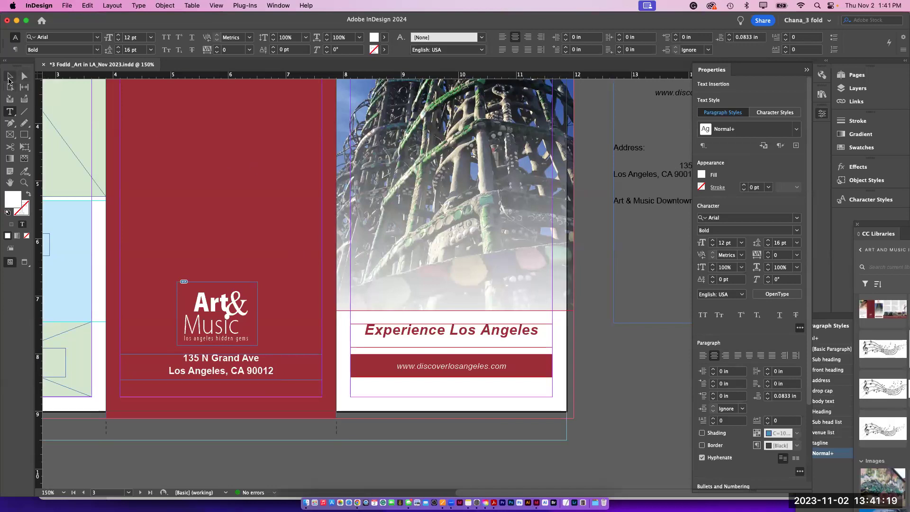
{"action": "left_click", "coordinate": [9, 76]}
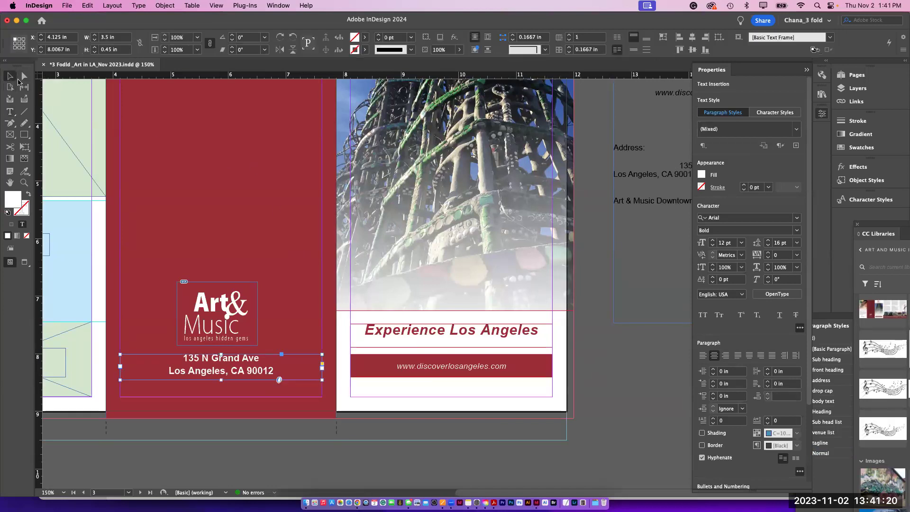
{"action": "left_click", "coordinate": [632, 290]}
{"action": "key", "text": "super+shift+a"}
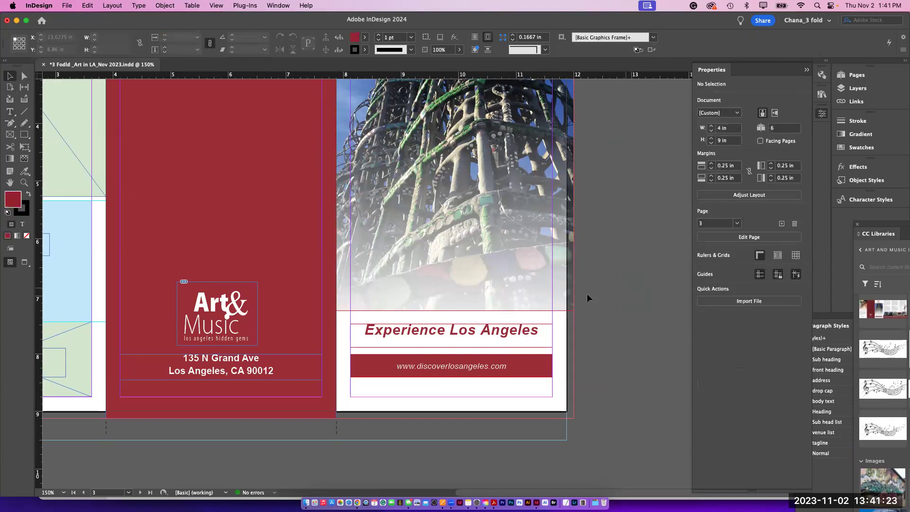
Step: Collapse the Properties panel and preview the whole outside spread without guides and frame edges before returning to normal view
{"action": "scroll", "coordinate": [586, 294], "scroll_direction": "left", "scroll_amount": 5}
{"action": "scroll", "coordinate": [587, 294], "scroll_direction": "up", "scroll_amount": 1}
{"action": "scroll", "coordinate": [570, 359], "scroll_direction": "up", "scroll_amount": 2}
{"action": "scroll", "coordinate": [569, 359], "scroll_direction": "left", "scroll_amount": 5}
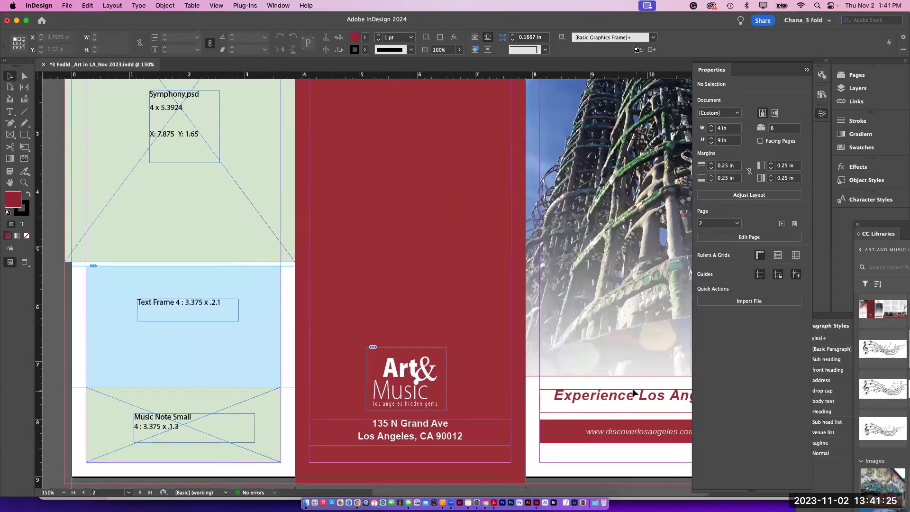
{"action": "left_click", "coordinate": [710, 70]}
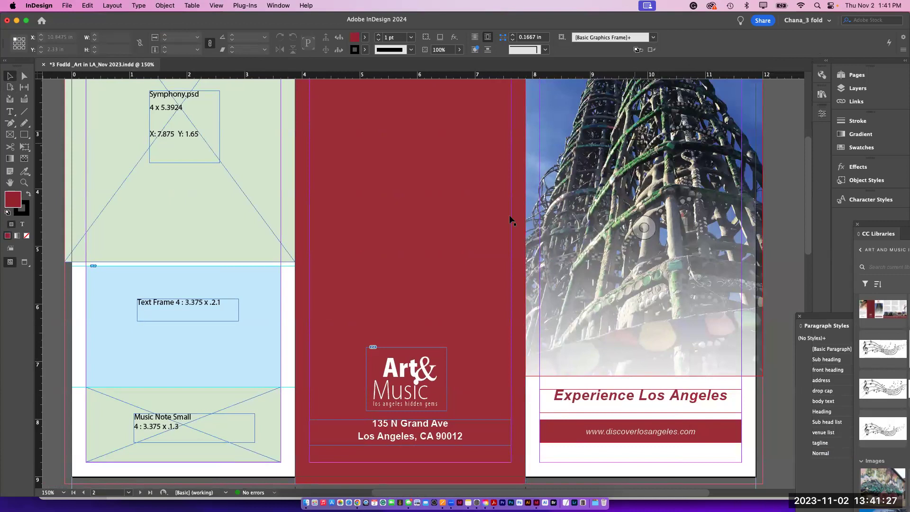
{"action": "left_click", "coordinate": [25, 264]}
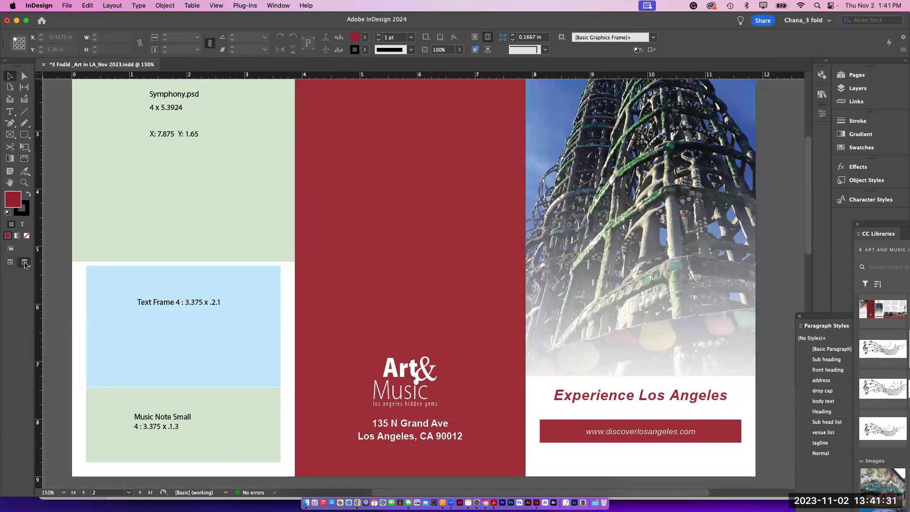
{"action": "key", "text": "super+minus"}
{"action": "key", "text": "super+minus"}
{"action": "key", "text": "super+minus"}
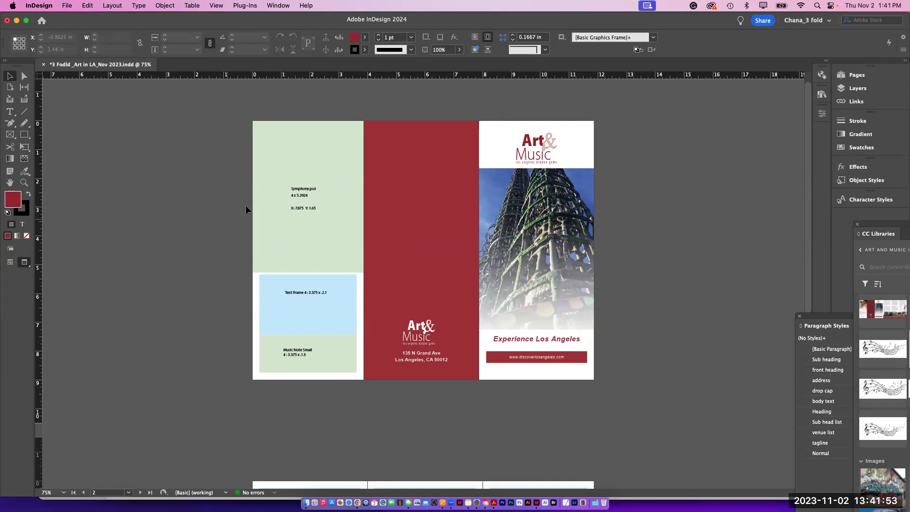
{"action": "key", "text": "w"}
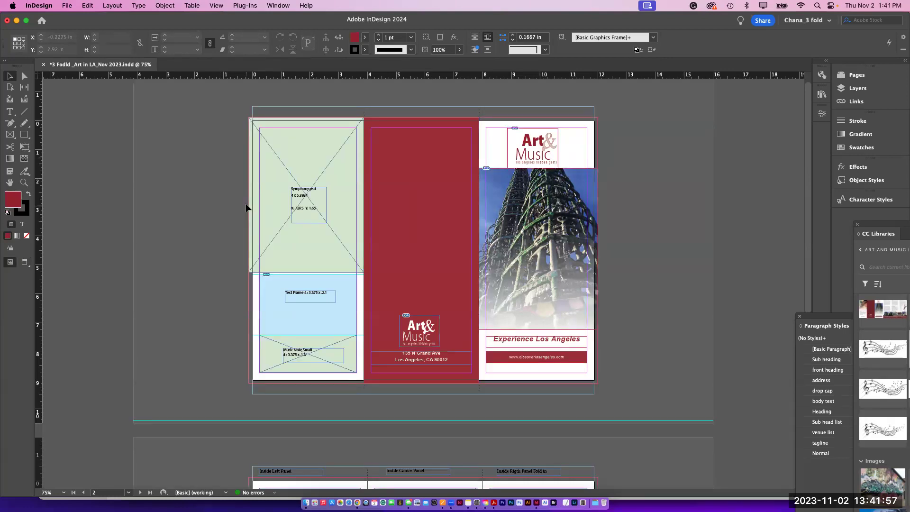
Step: Delete the Symphony.psd placeholder label from the large green picture frame on the fold-in panel
{"action": "left_click", "coordinate": [287, 161]}
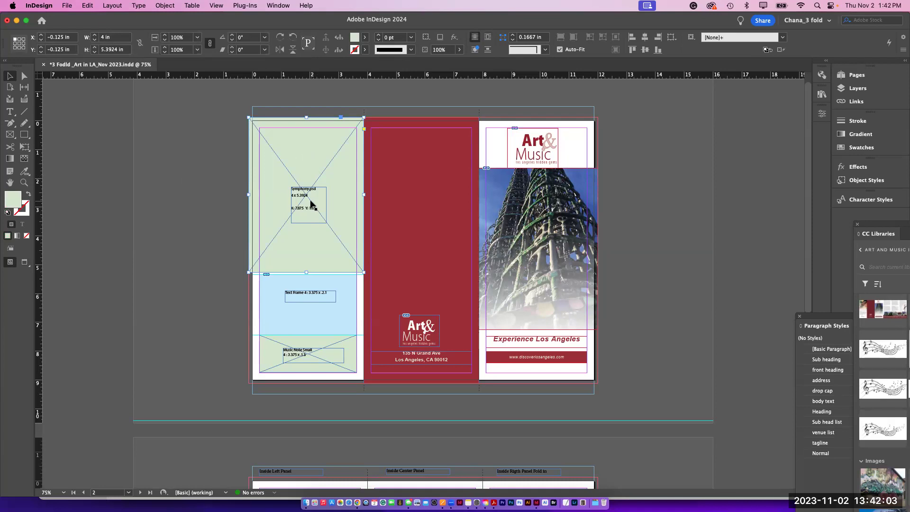
{"action": "key", "text": "super+equal"}
{"action": "key", "text": "super+equal"}
{"action": "key", "text": "super+equal"}
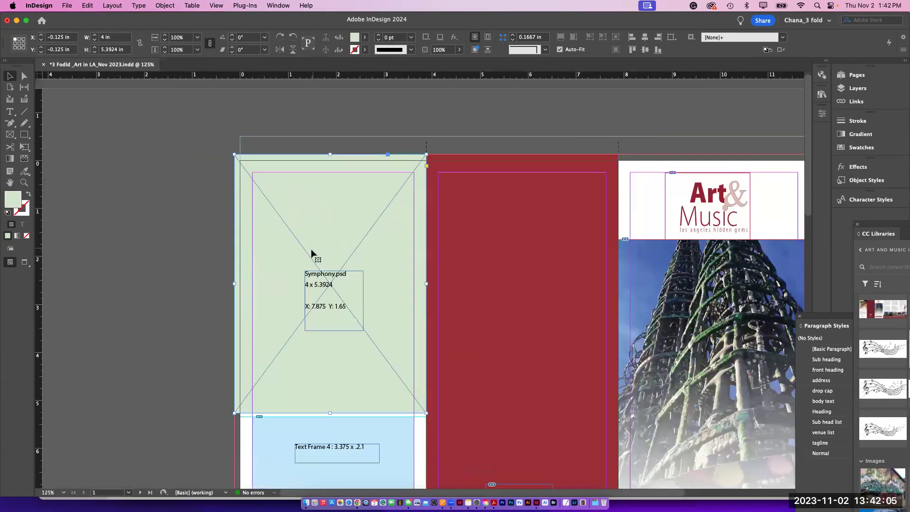
{"action": "scroll", "coordinate": [343, 293], "scroll_direction": "down", "scroll_amount": 3}
{"action": "scroll", "coordinate": [343, 293], "scroll_direction": "right", "scroll_amount": 3}
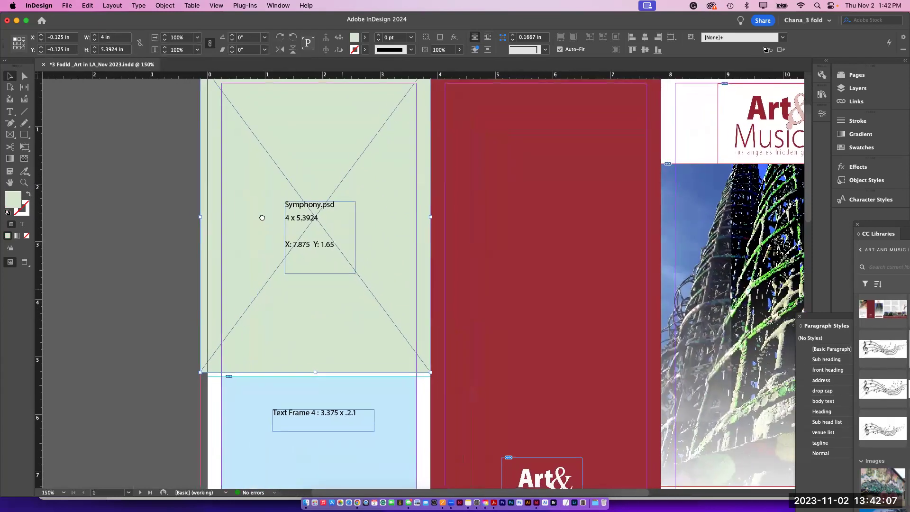
{"action": "left_click", "coordinate": [294, 223]}
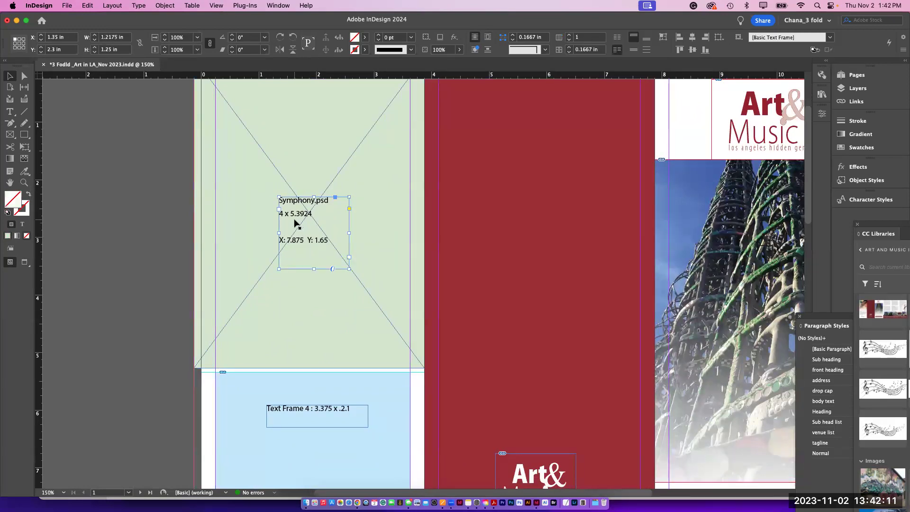
{"action": "key", "text": "Delete"}
Step: Place Synphony.psd from the Photoshop Files folder of 7. 3 Fold Brochure into the large green picture frame
{"action": "left_click", "coordinate": [294, 222]}
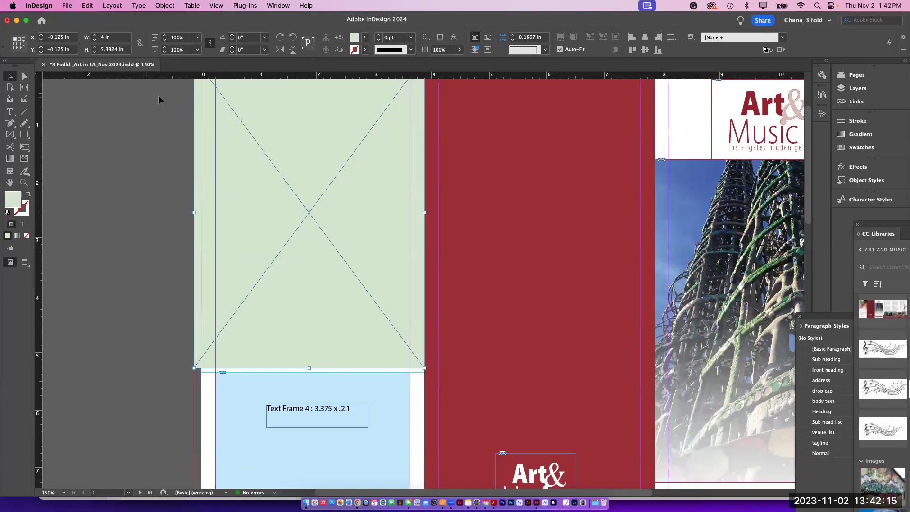
{"action": "key", "text": "super+d"}
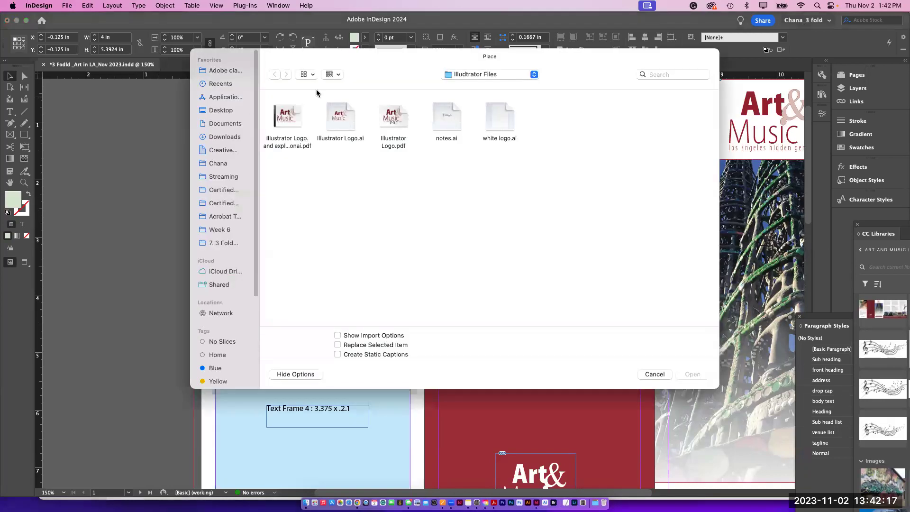
{"action": "left_click", "coordinate": [463, 73]}
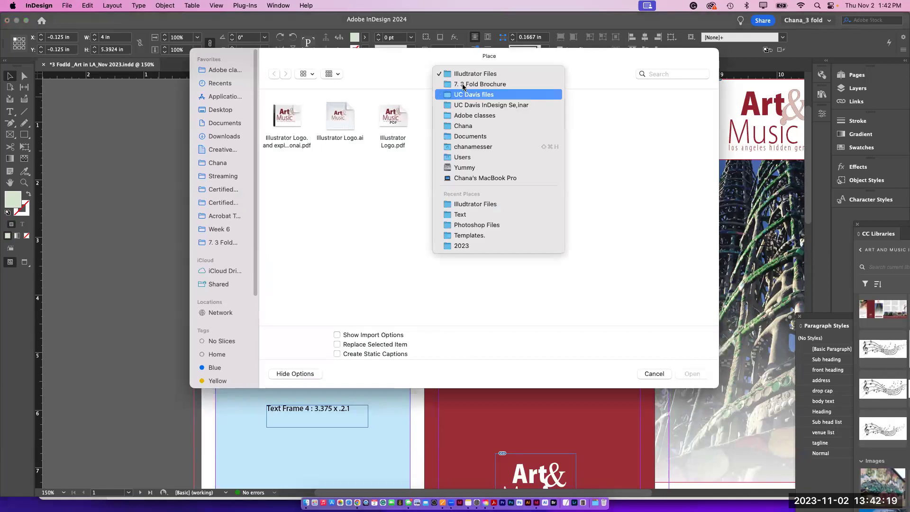
{"action": "key", "text": "Return"}
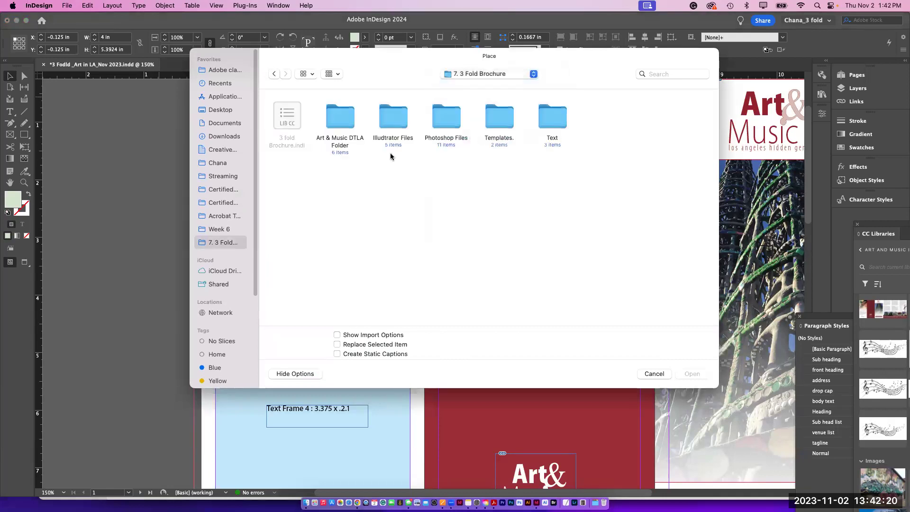
{"action": "double_click", "coordinate": [446, 124]}
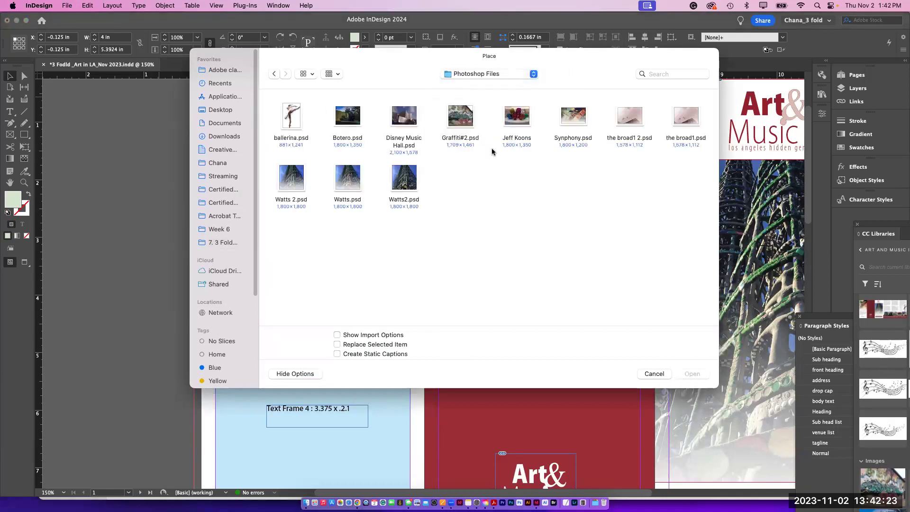
{"action": "left_click", "coordinate": [574, 126]}
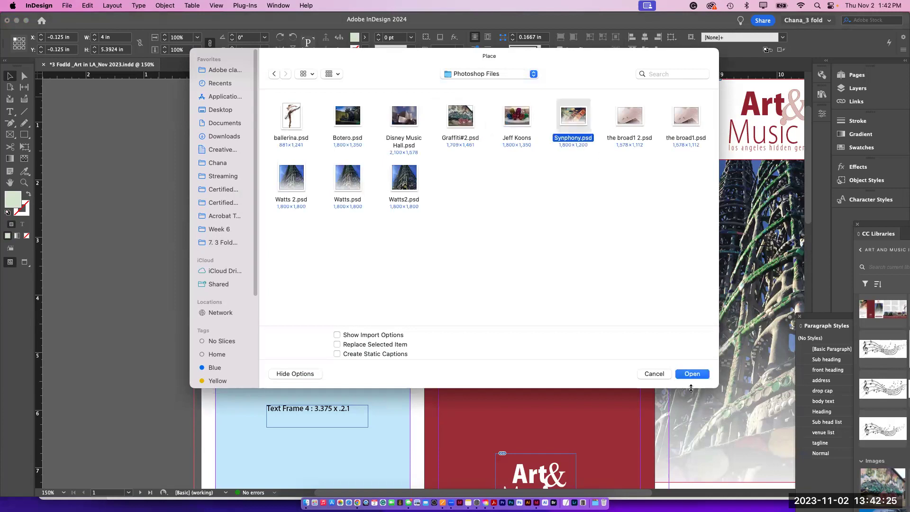
{"action": "left_click", "coordinate": [688, 374]}
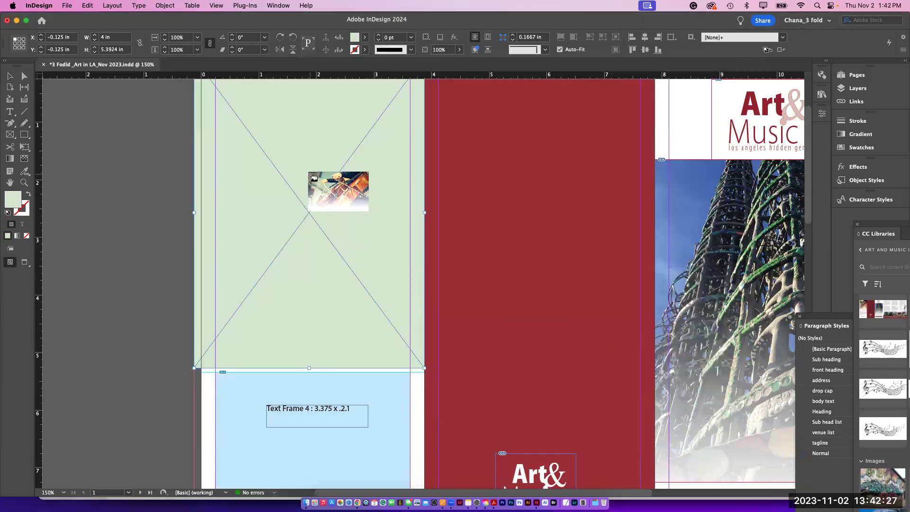
{"action": "left_click", "coordinate": [307, 176]}
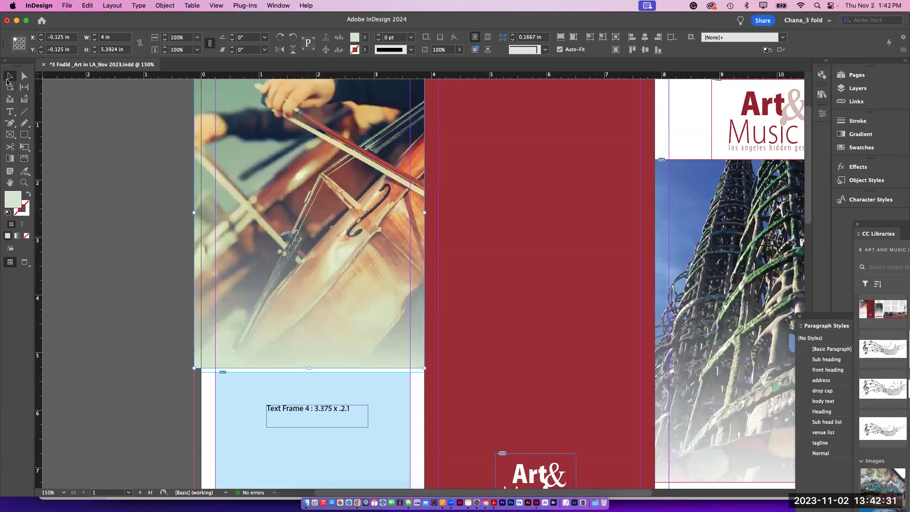
{"action": "scroll", "coordinate": [234, 238], "scroll_direction": "up", "scroll_amount": 2}
{"action": "scroll", "coordinate": [233, 238], "scroll_direction": "up", "scroll_amount": 5}
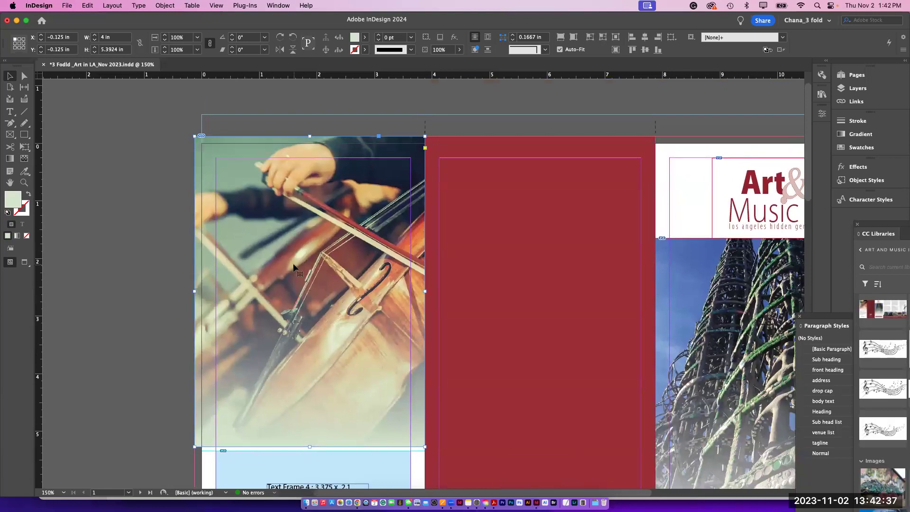
Step: Remove the green fill from the picture frame holding the cello image, deselect it, and save the brochure
{"action": "scroll", "coordinate": [298, 268], "scroll_direction": "down", "scroll_amount": 4}
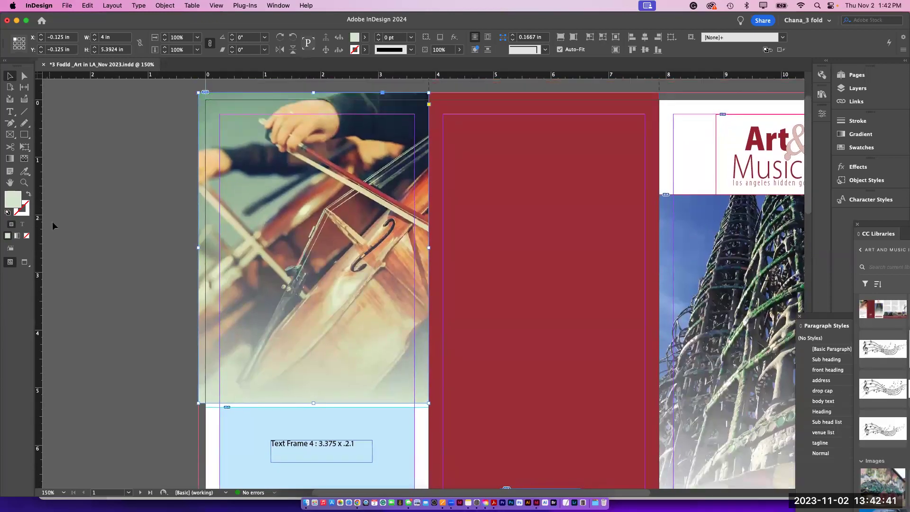
{"action": "left_click", "coordinate": [26, 235]}
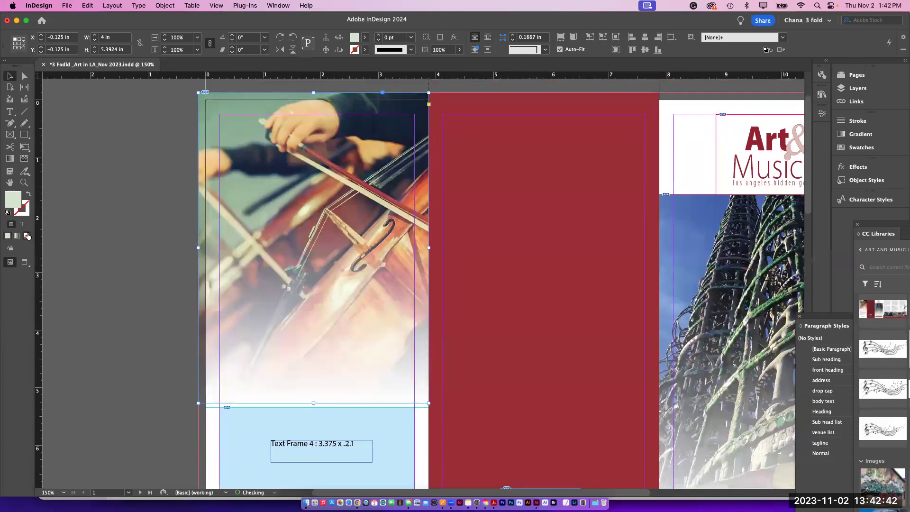
{"action": "left_click", "coordinate": [77, 220]}
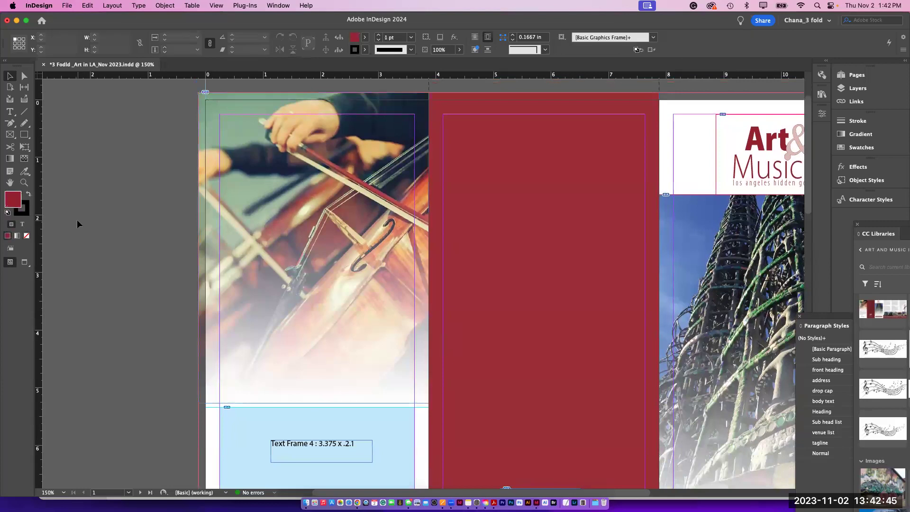
{"action": "key", "text": "super+minus"}
{"action": "key", "text": "super+minus"}
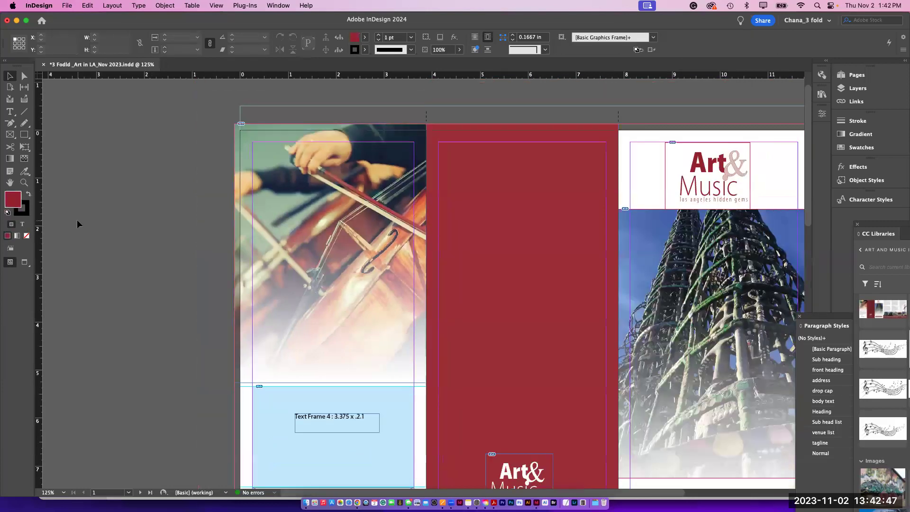
{"action": "scroll", "coordinate": [466, 230], "scroll_direction": "down", "scroll_amount": 3}
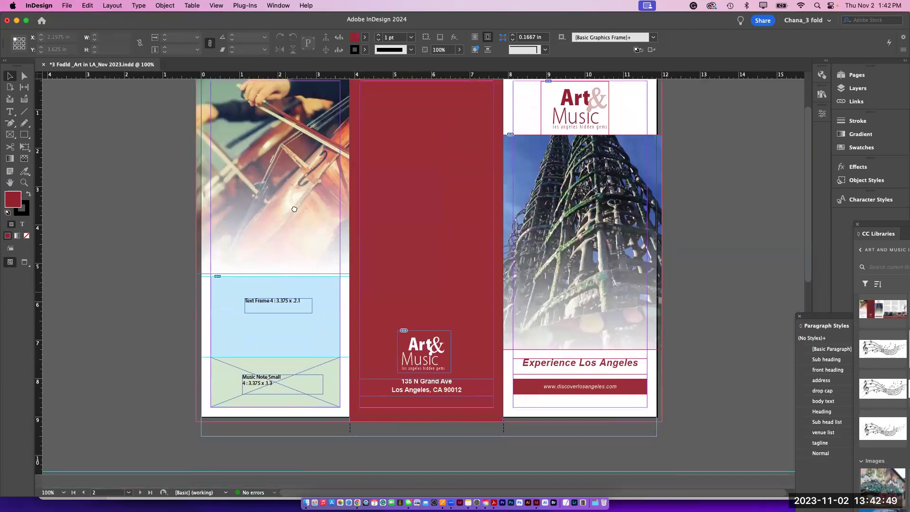
{"action": "key", "text": "super+s"}
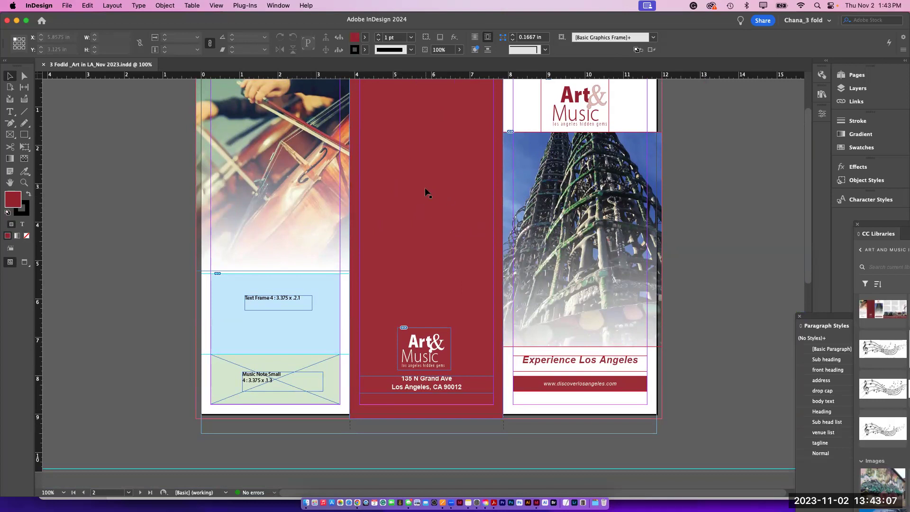
Step: Delete the Text Frame 4 placeholder label and put the text cursor in the blue text frame on the fold-in panel
{"action": "left_click", "coordinate": [272, 308]}
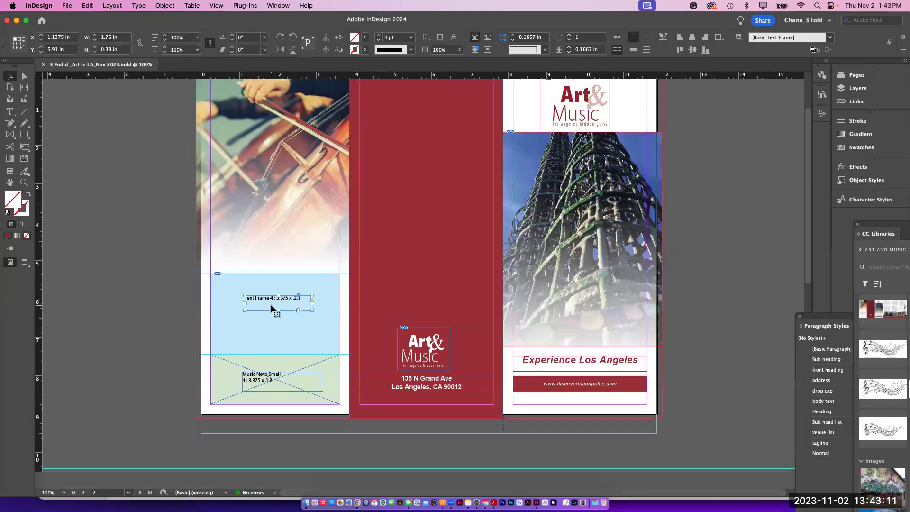
{"action": "key", "text": "Delete"}
{"action": "left_click", "coordinate": [253, 301]}
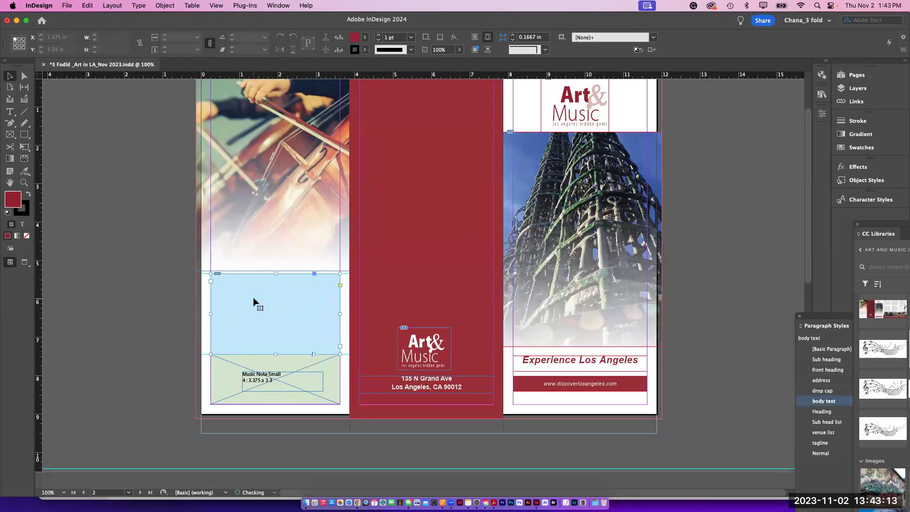
{"action": "key", "text": "t"}
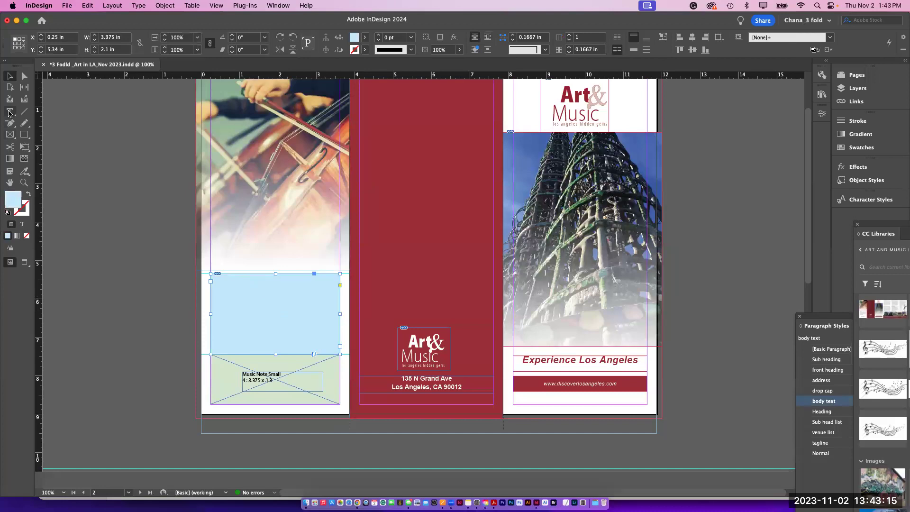
{"action": "left_click", "coordinate": [279, 285]}
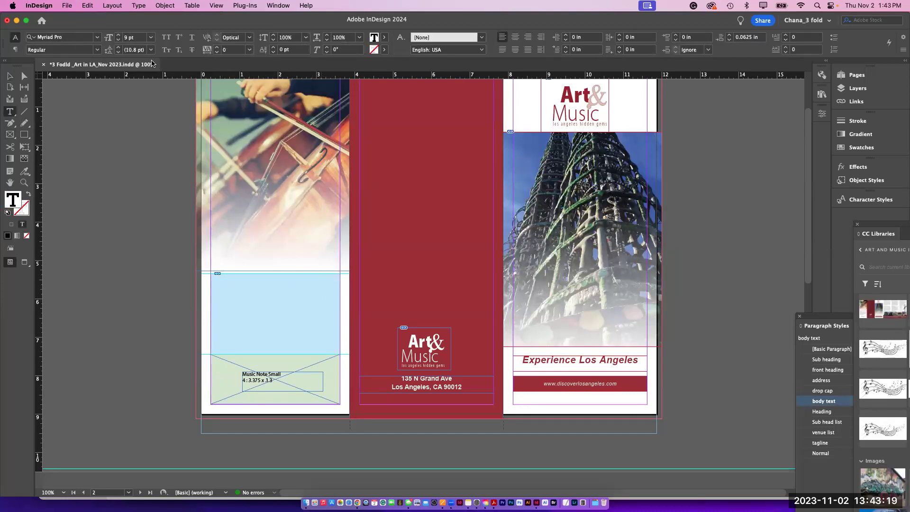
Step: Place the LA Art and music_o…ide.docx document from the Text folder of 7. 3 Fold Brochure over the blue text frame
{"action": "left_click", "coordinate": [67, 5]}
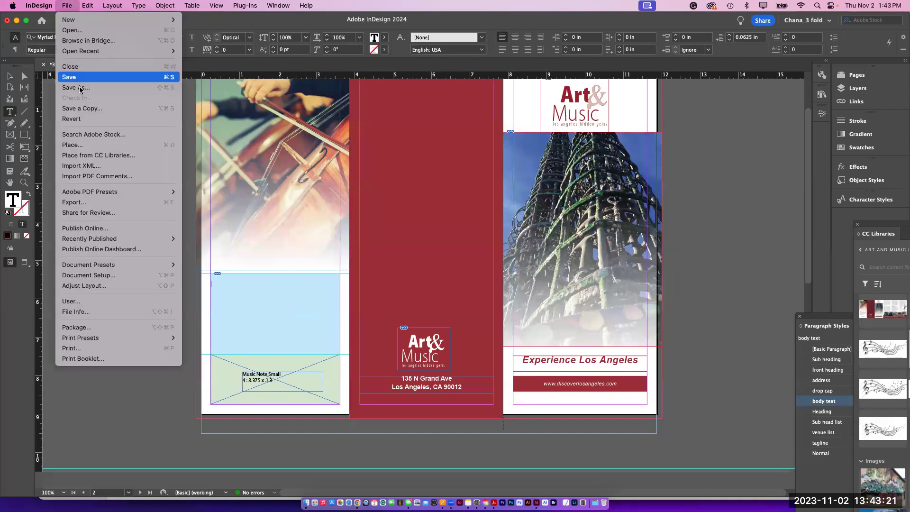
{"action": "left_click", "coordinate": [85, 144]}
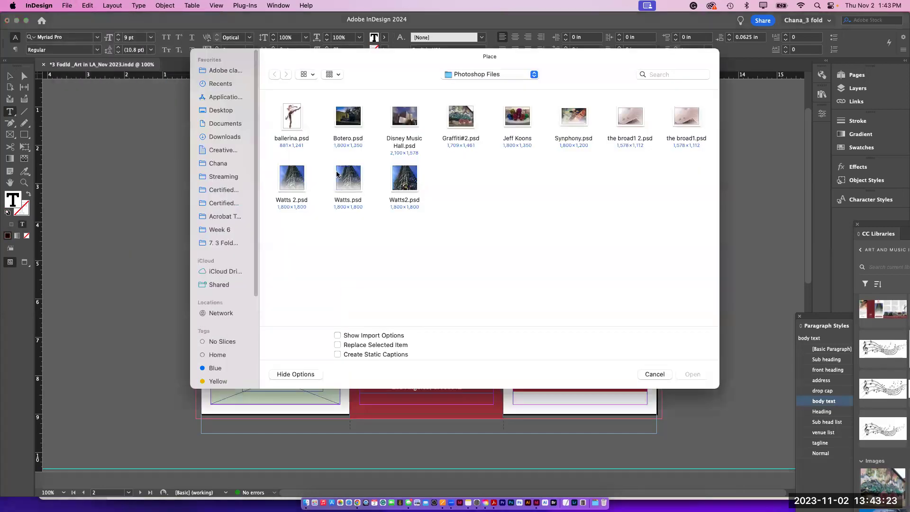
{"action": "left_click", "coordinate": [473, 75]}
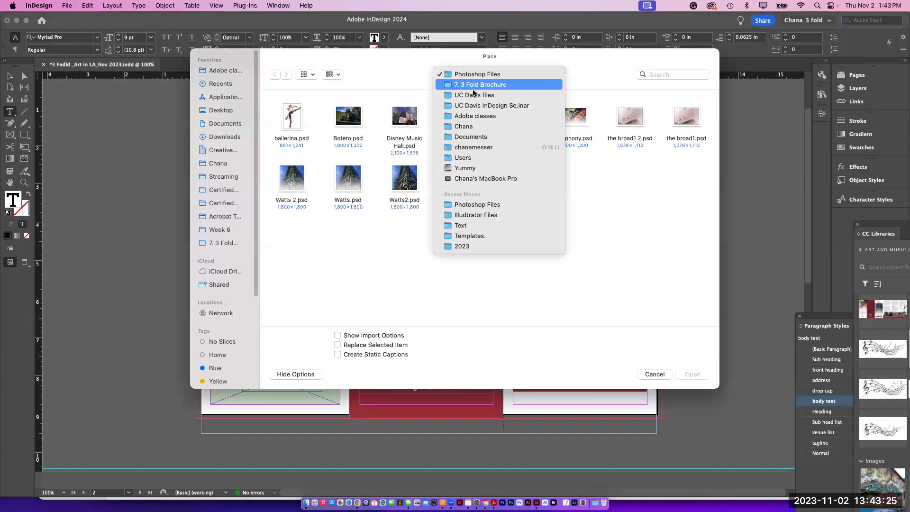
{"action": "left_click", "coordinate": [474, 86]}
{"action": "double_click", "coordinate": [550, 124]}
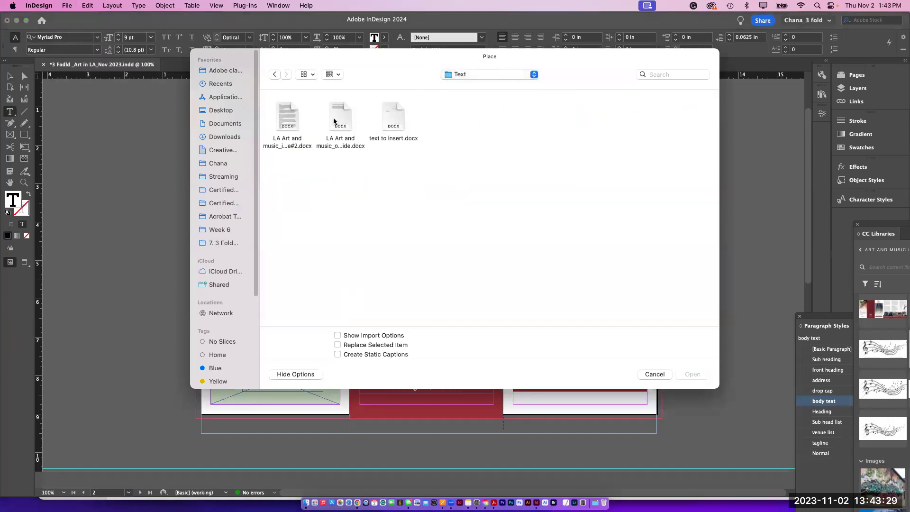
{"action": "left_click", "coordinate": [335, 121]}
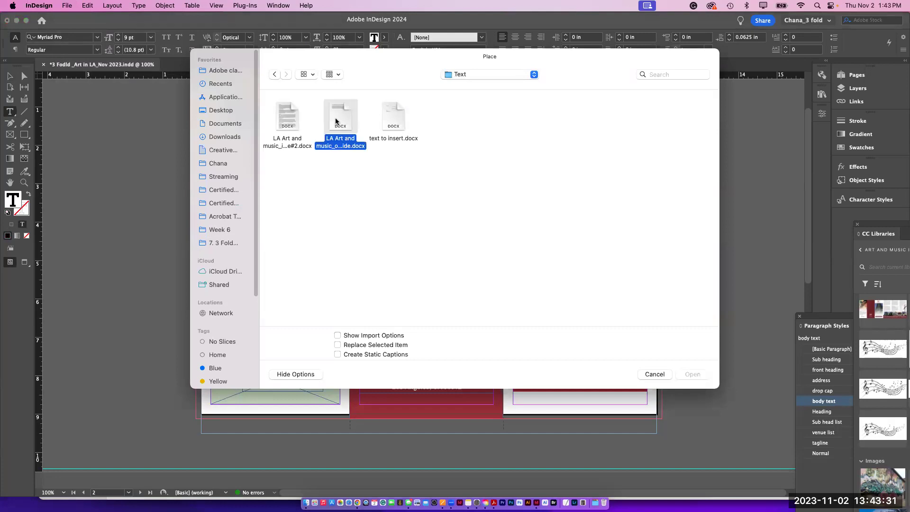
{"action": "left_click", "coordinate": [691, 374]}
{"action": "left_click", "coordinate": [250, 281]}
{"action": "left_click", "coordinate": [249, 278]}
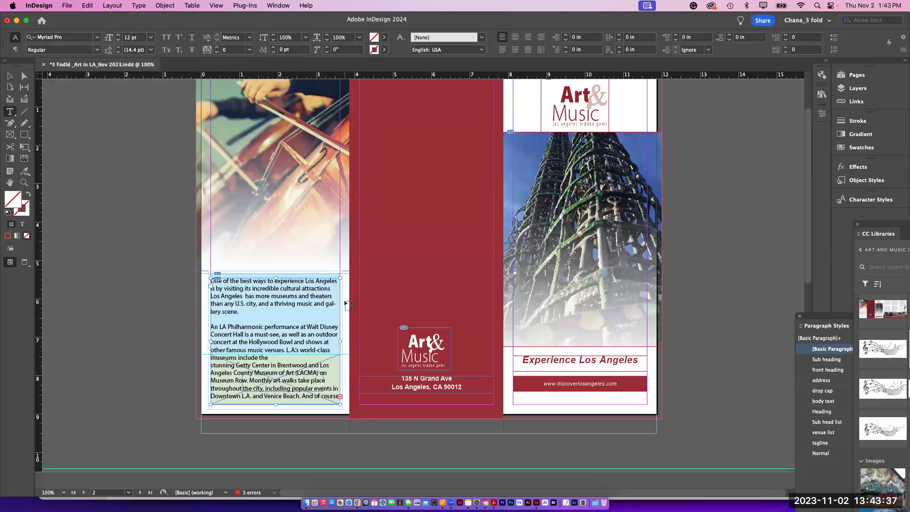
Step: Examine up close how the placed text fits the blue frame and the green frame below it, leaving the text deselected
{"action": "key", "text": "super+equal"}
{"action": "key", "text": "super+equal"}
{"action": "key", "text": "super+equal"}
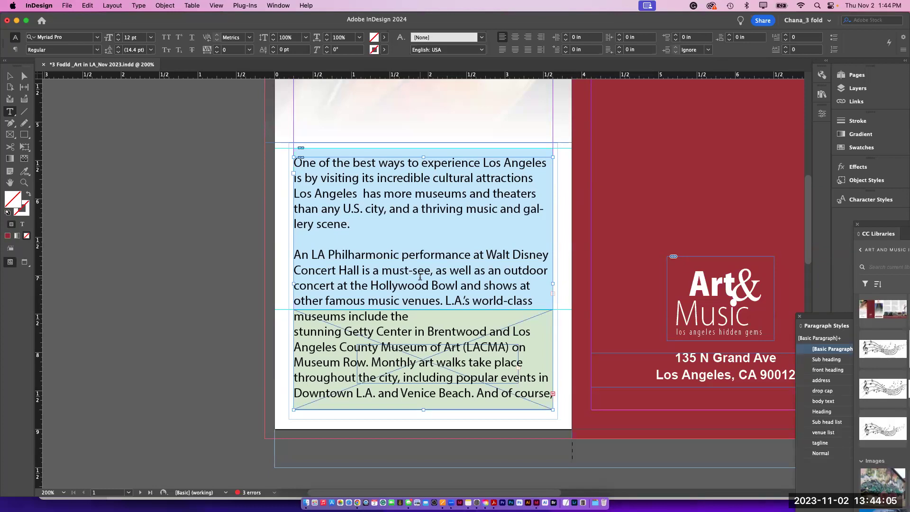
{"action": "scroll", "coordinate": [419, 277], "scroll_direction": "down", "scroll_amount": 5}
{"action": "scroll", "coordinate": [420, 277], "scroll_direction": "left", "scroll_amount": 2}
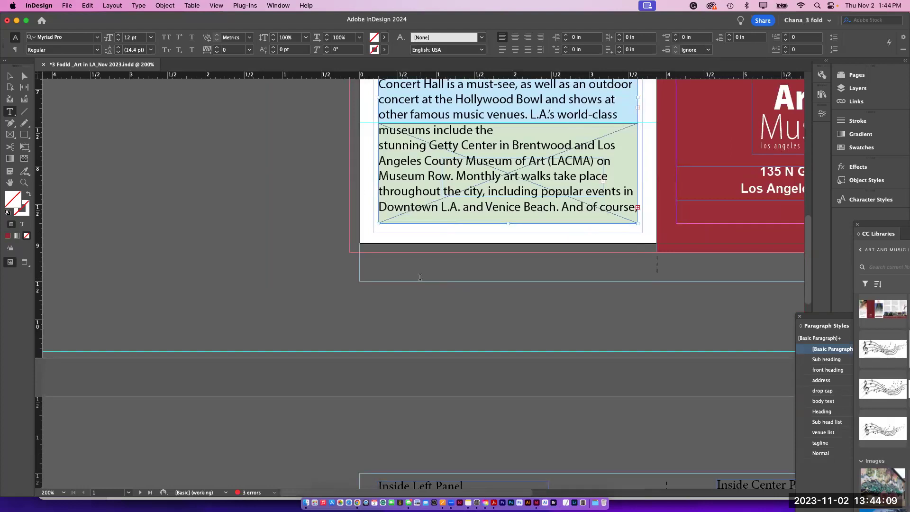
{"action": "scroll", "coordinate": [357, 205], "scroll_direction": "up", "scroll_amount": 1}
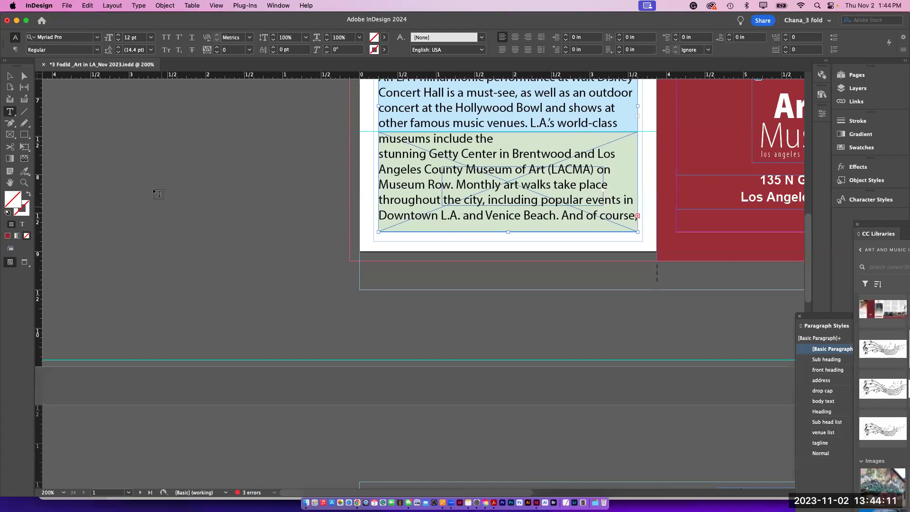
{"action": "left_click", "coordinate": [58, 136]}
{"action": "left_click", "coordinate": [9, 76]}
{"action": "left_click_drag", "start_coordinate": [360, 180], "coordinate": [321, 310]}
{"action": "scroll", "coordinate": [322, 311], "scroll_direction": "up", "scroll_amount": 3}
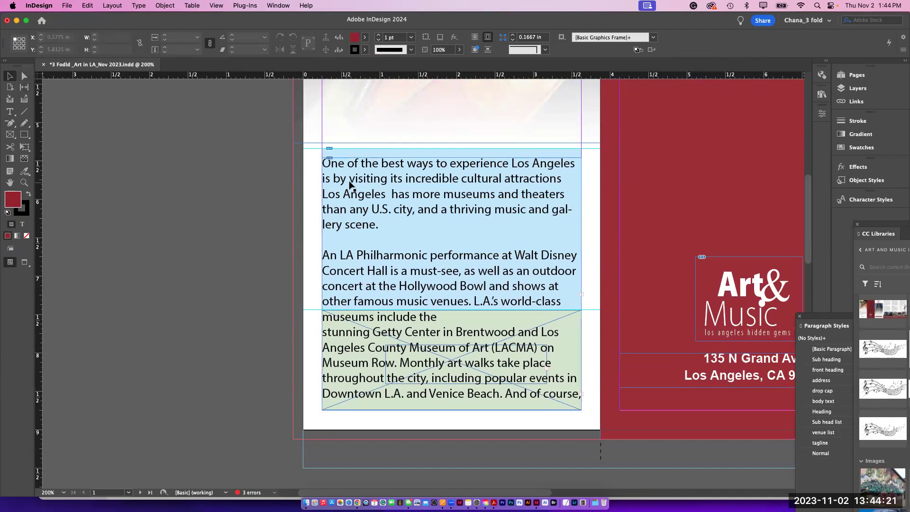
Step: Try Arial on all of the placed text, and undo both the font change and the text placement
{"action": "left_click", "coordinate": [9, 111]}
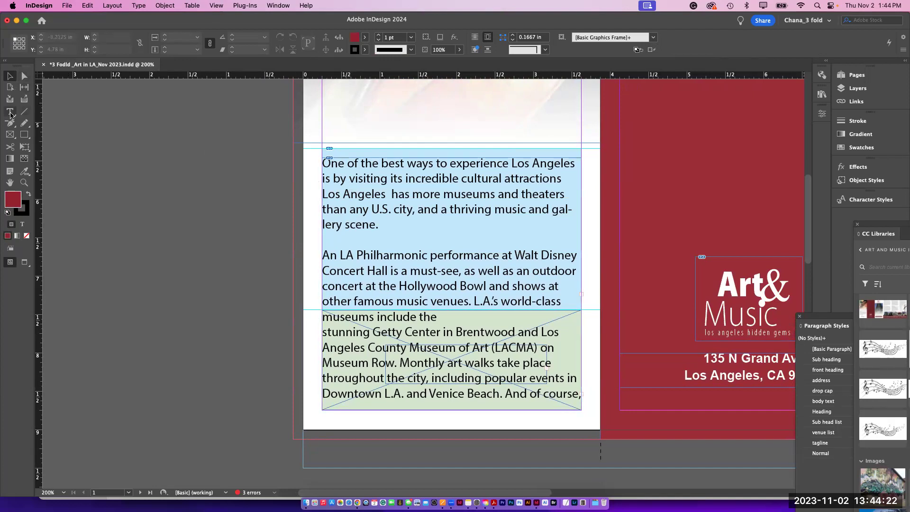
{"action": "left_click", "coordinate": [381, 166]}
{"action": "key", "text": "super+a"}
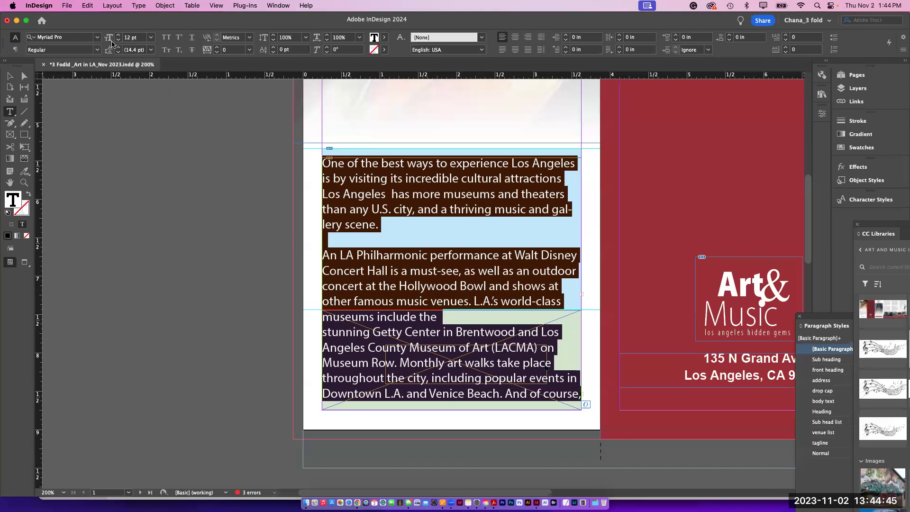
{"action": "left_click", "coordinate": [97, 40]}
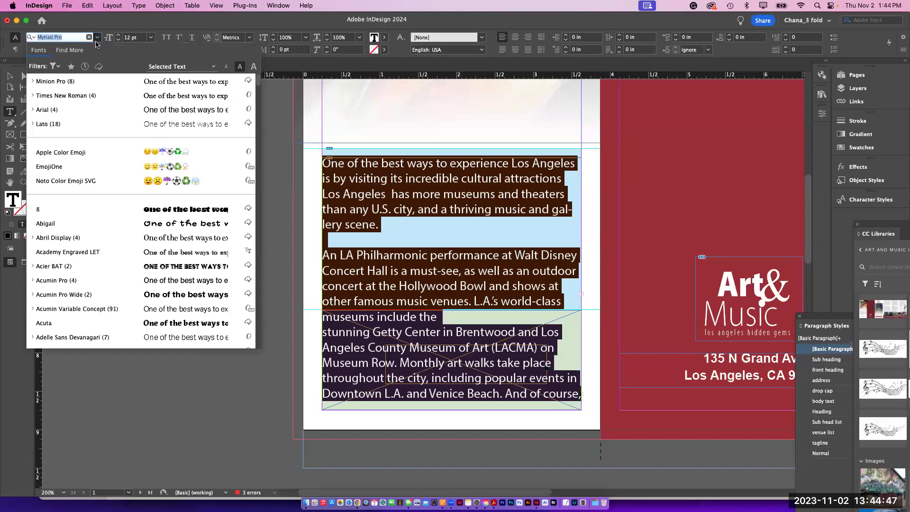
{"action": "left_click", "coordinate": [74, 109]}
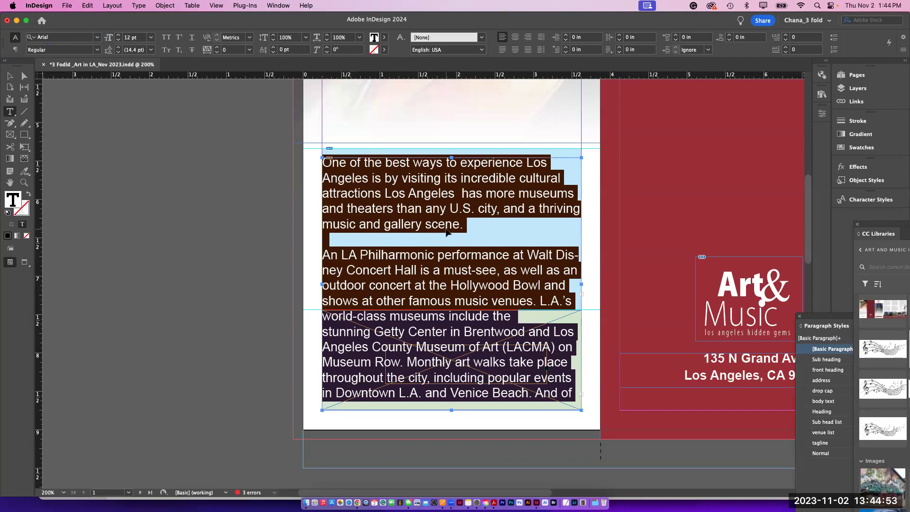
{"action": "key", "text": "super+z"}
{"action": "key", "text": "super+z"}
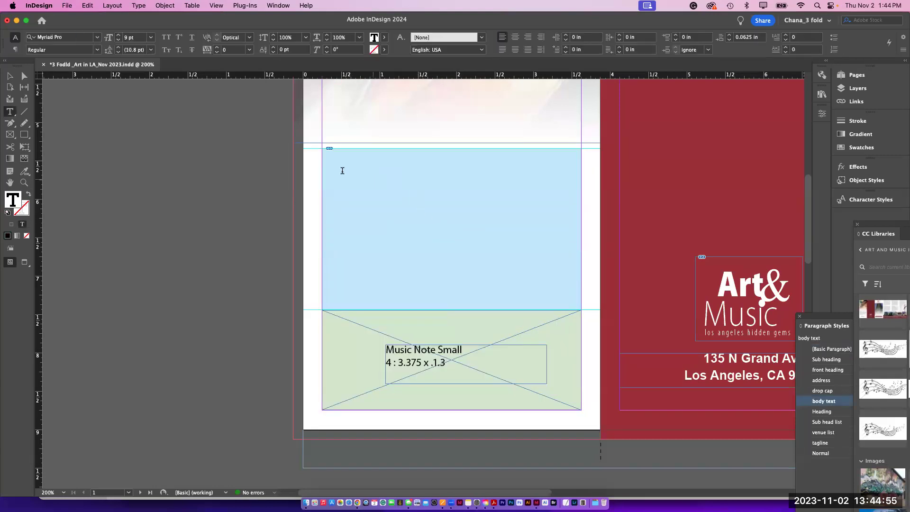
Step: Preview LA Art and music_o…ide.docx in the Text folder and place its text over the blue frame, starting at the upper-left corner
{"action": "left_click", "coordinate": [70, 6]}
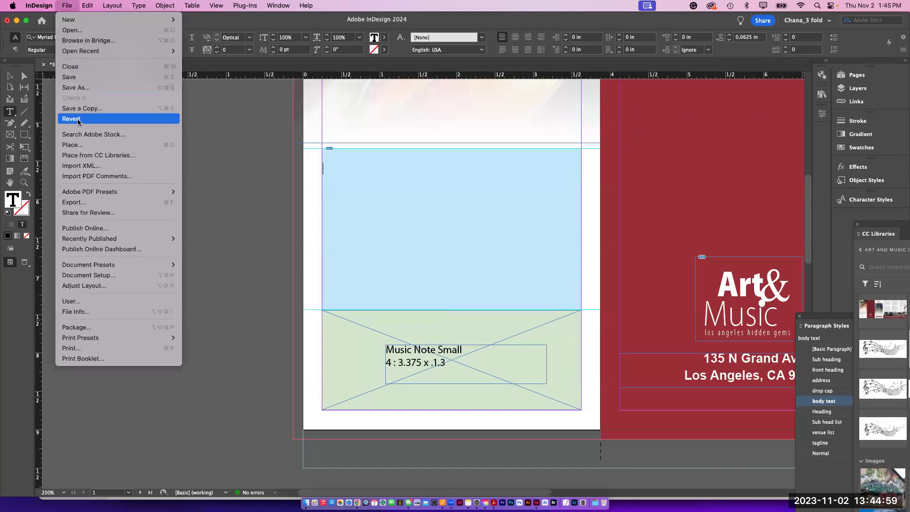
{"action": "left_click", "coordinate": [84, 145]}
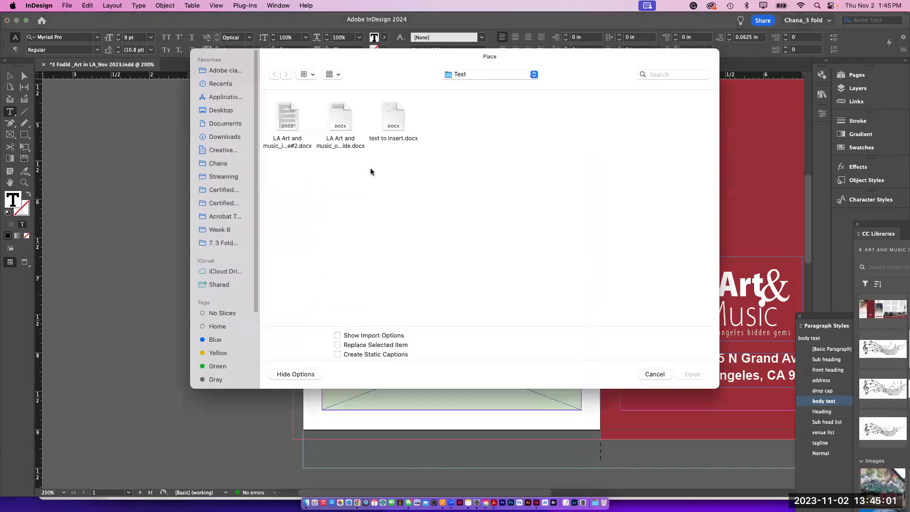
{"action": "left_click", "coordinate": [341, 126]}
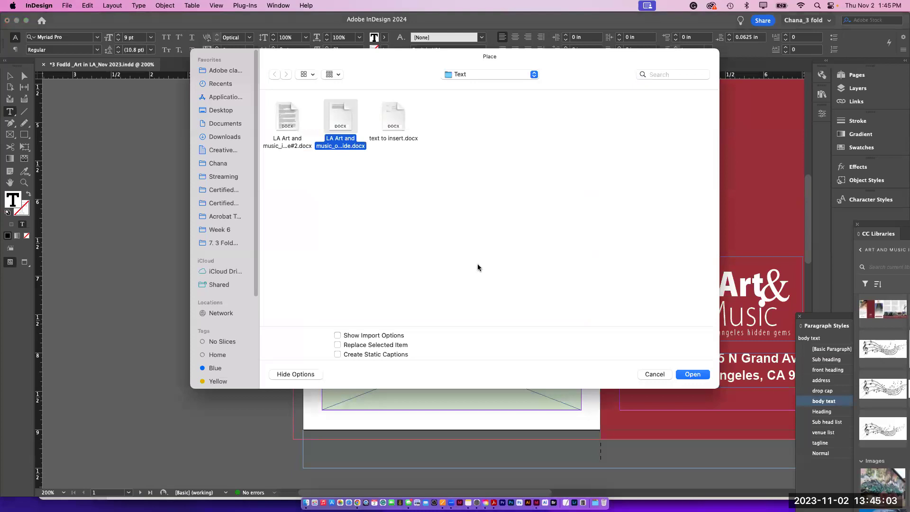
{"action": "key", "text": "space"}
{"action": "key", "text": "space"}
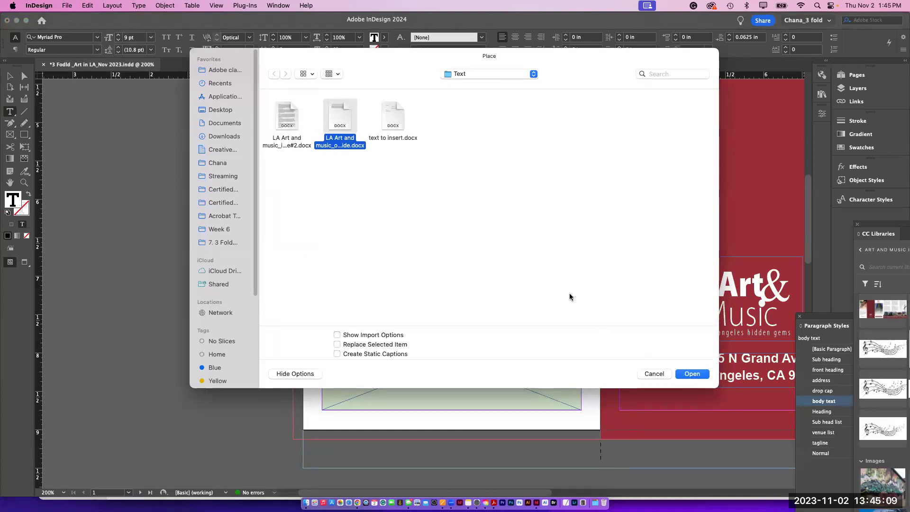
{"action": "left_click", "coordinate": [691, 374]}
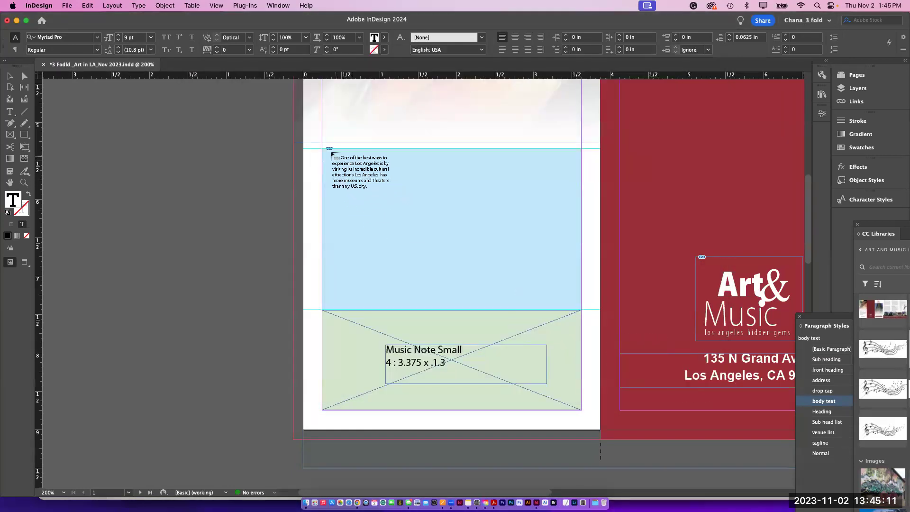
{"action": "left_click", "coordinate": [331, 151]}
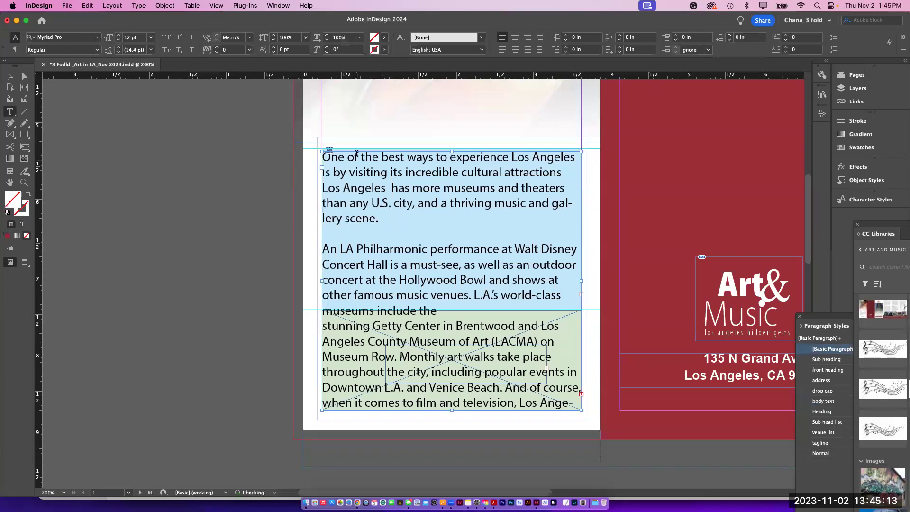
Step: Try 8 pt on all of the placed brochure text and set its font size to 9 pt
{"action": "left_click", "coordinate": [357, 157]}
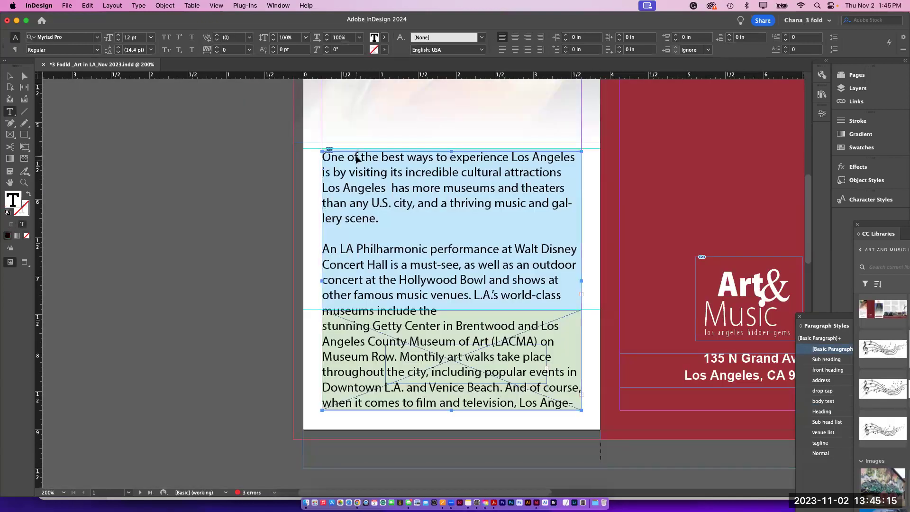
{"action": "key", "text": "super+a"}
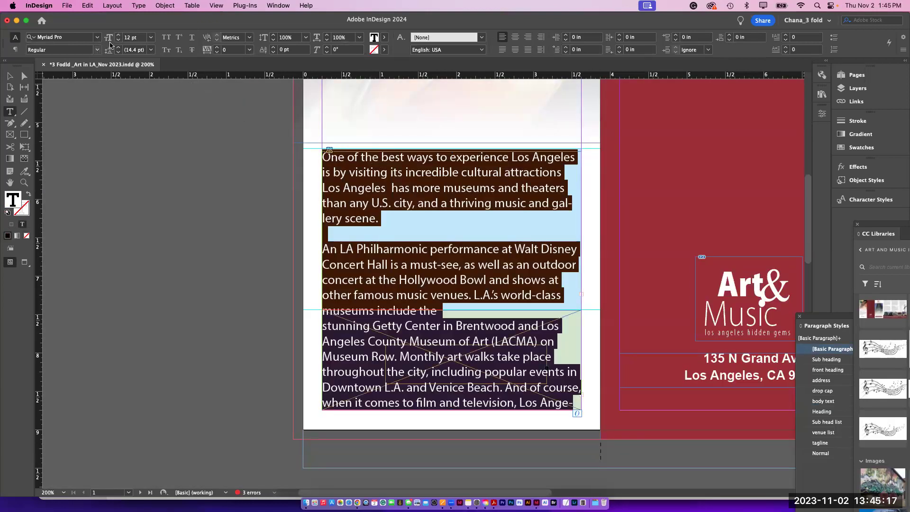
{"action": "left_click", "coordinate": [119, 42]}
{"action": "left_click", "coordinate": [119, 42]}
{"action": "left_click", "coordinate": [119, 41]}
{"action": "left_click", "coordinate": [118, 41]}
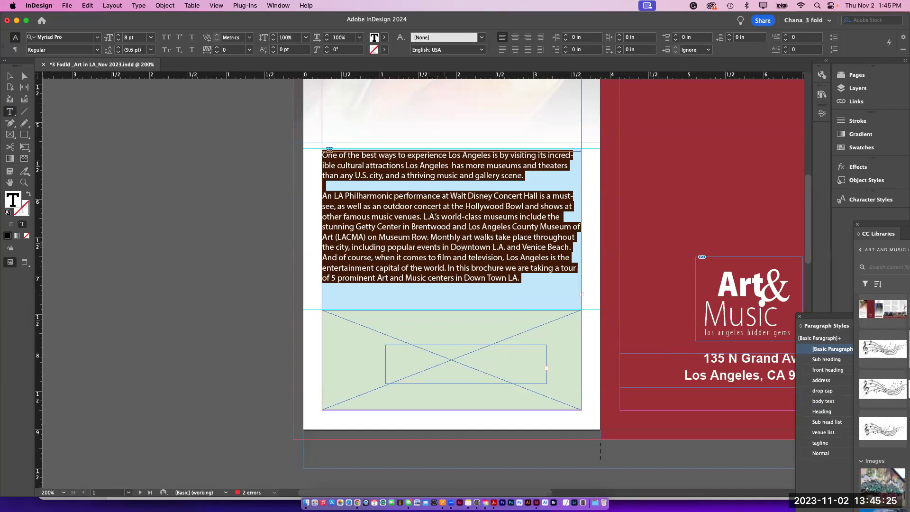
{"action": "left_click", "coordinate": [119, 35]}
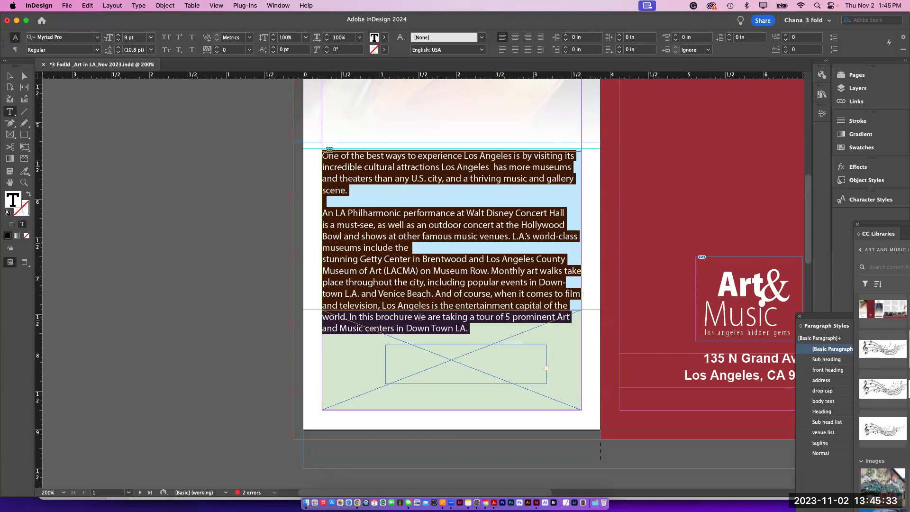
Step: Examine the placed brochure text up close, switching between frame and text selection, and inspect the objects in the master items layer
{"action": "key", "text": "super+equal"}
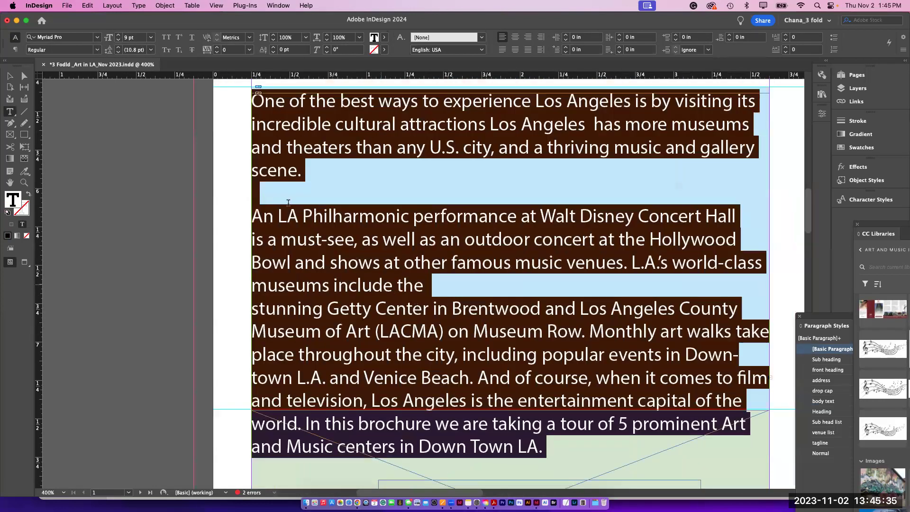
{"action": "left_click", "coordinate": [9, 76]}
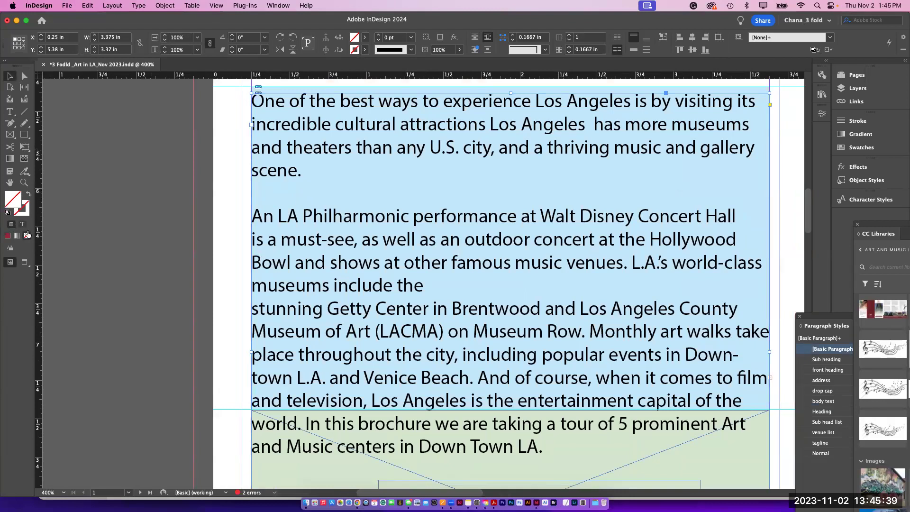
{"action": "double_click", "coordinate": [299, 174]}
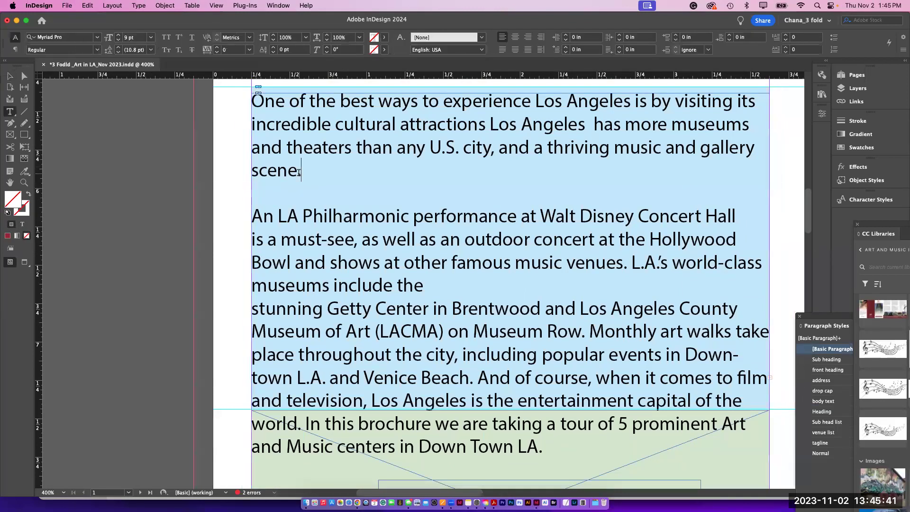
{"action": "left_click", "coordinate": [11, 77]}
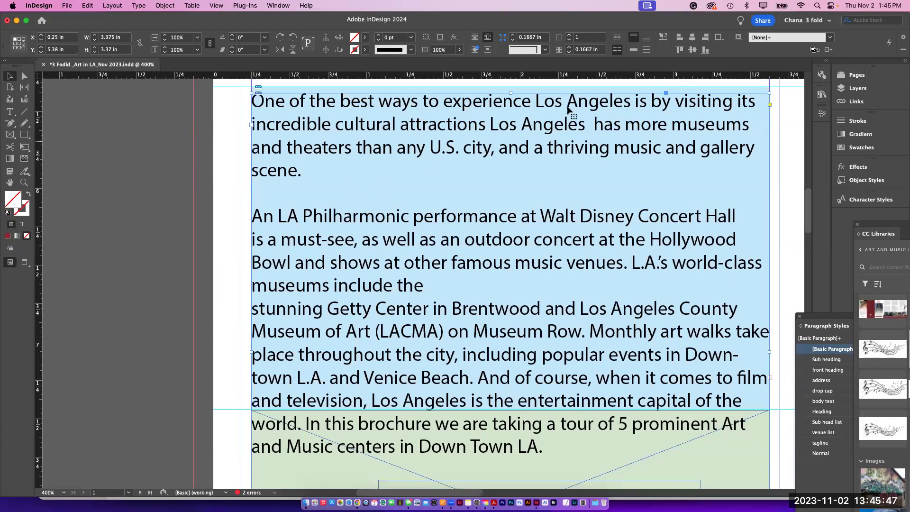
{"action": "left_click", "coordinate": [853, 88]}
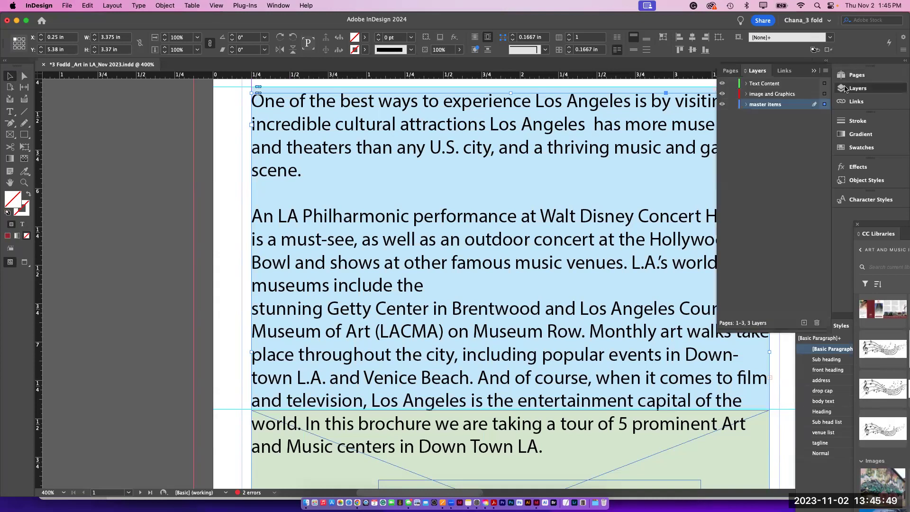
{"action": "left_click", "coordinate": [745, 105]}
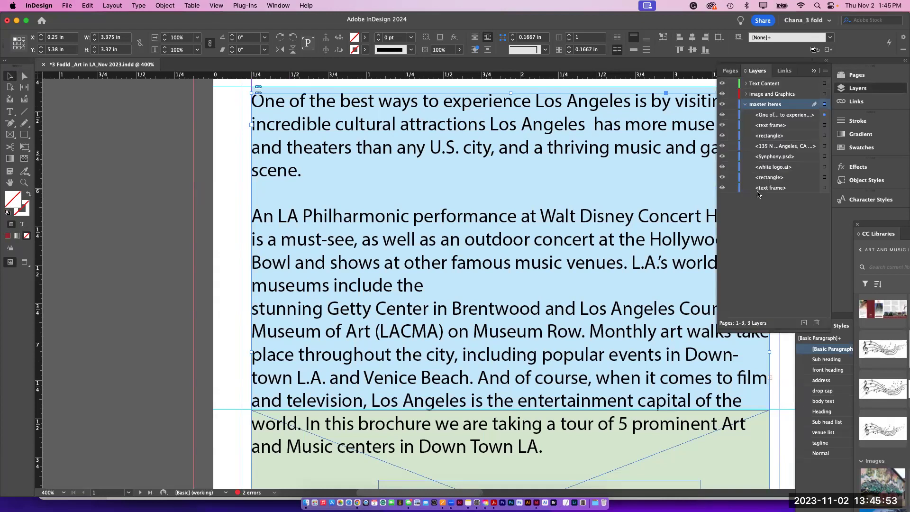
{"action": "left_click", "coordinate": [791, 118]}
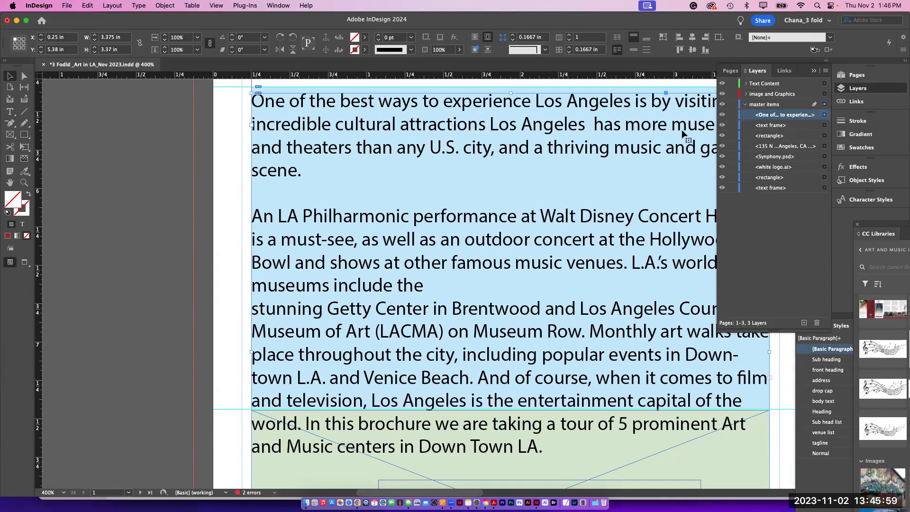
{"action": "double_click", "coordinate": [450, 166]}
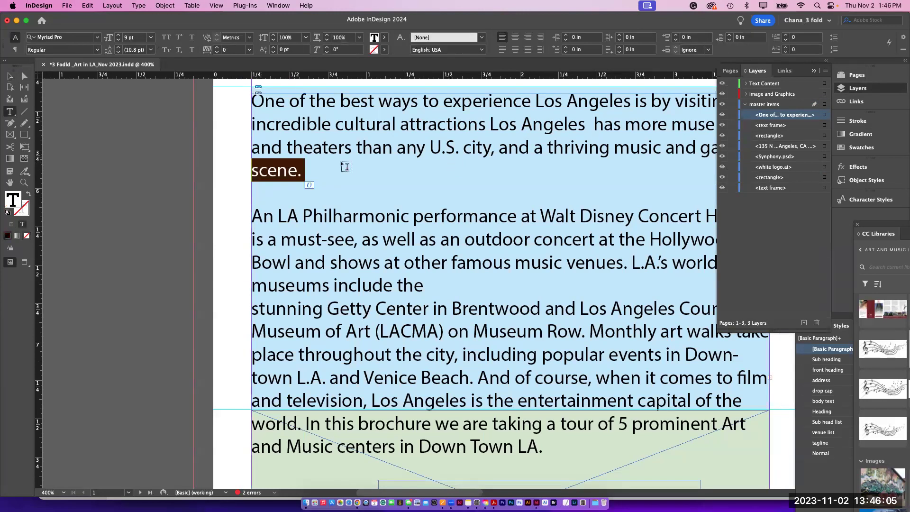
{"action": "left_click", "coordinate": [10, 75]}
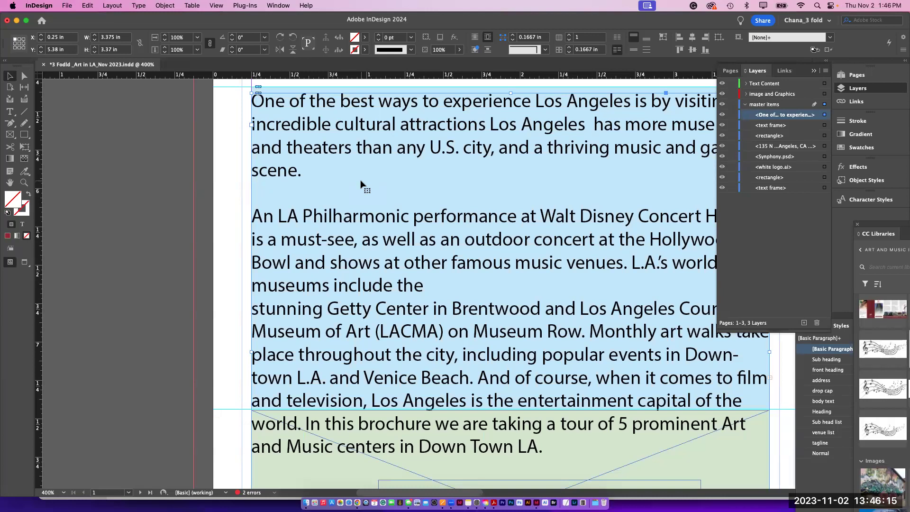
{"action": "key", "text": "super+minus"}
{"action": "key", "text": "super+minus"}
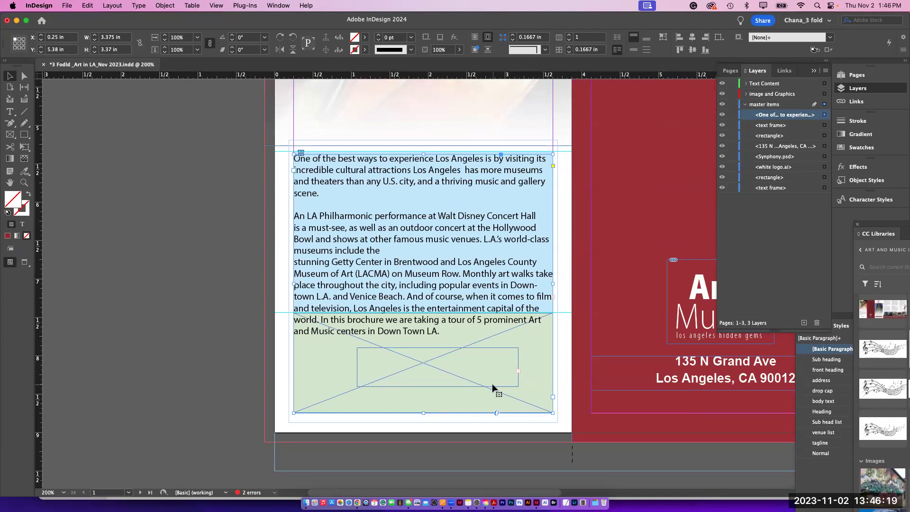
Step: Undo the text placement, and move the Music Note Small label and its green frame onto the pasteboard beside the page
{"action": "key", "text": "super+z"}
{"action": "left_click", "coordinate": [492, 387]}
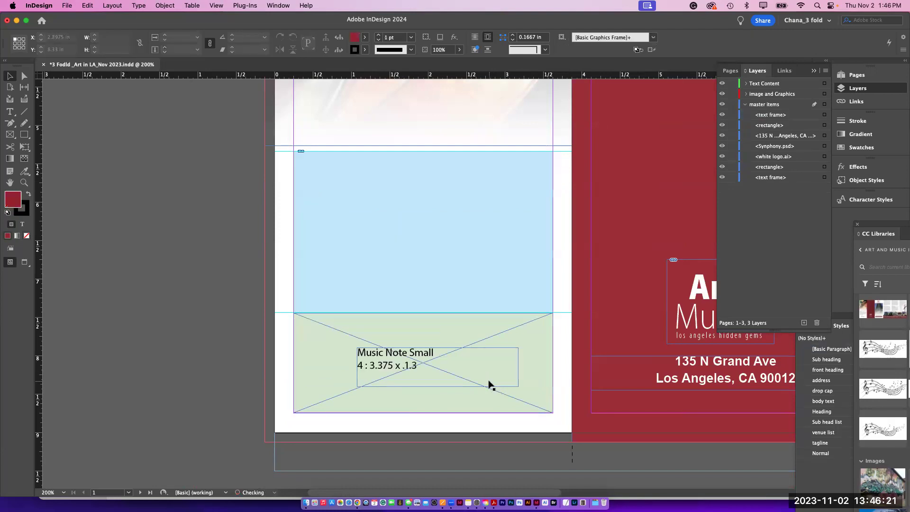
{"action": "left_click_drag", "start_coordinate": [489, 384], "coordinate": [195, 373]}
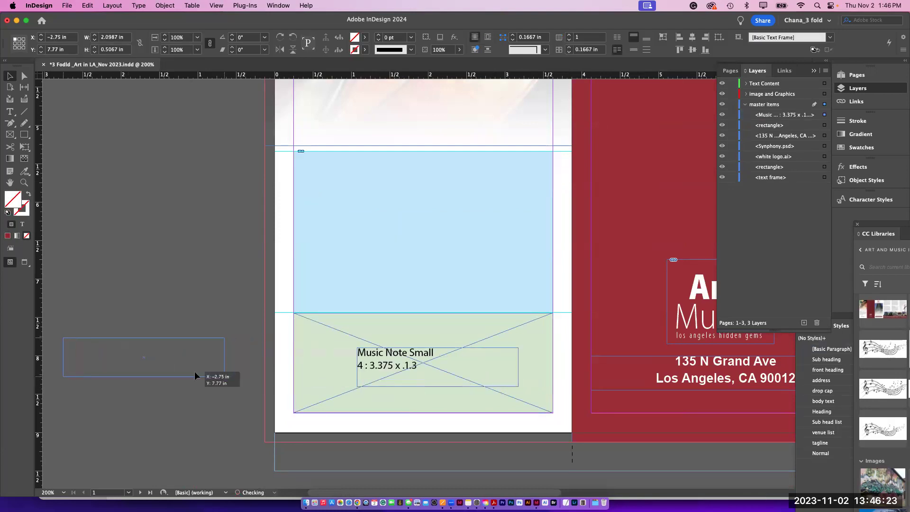
{"action": "left_click_drag", "start_coordinate": [345, 376], "coordinate": [75, 335]}
Step: Set the blue text frame's fill to None and put the text cursor at the start of the frame
{"action": "left_click", "coordinate": [370, 243]}
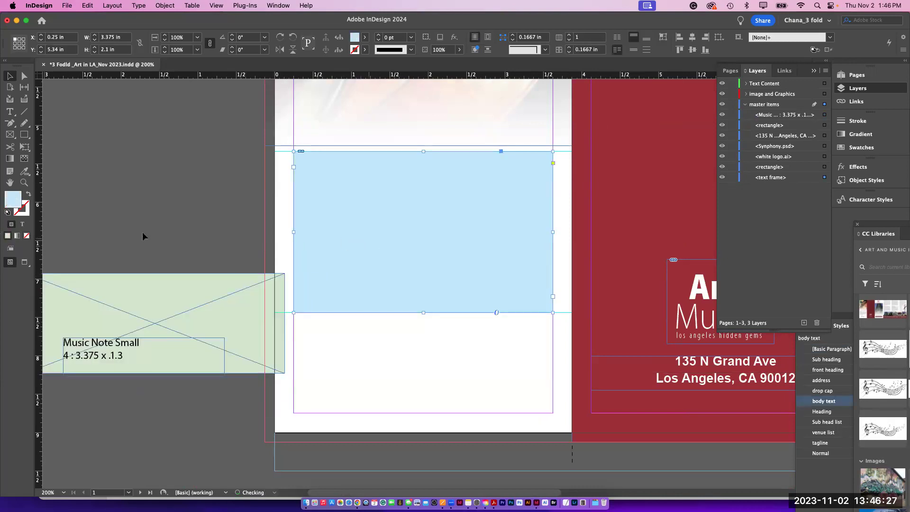
{"action": "left_click", "coordinate": [27, 236]}
{"action": "left_click", "coordinate": [9, 112]}
{"action": "left_click", "coordinate": [291, 158]}
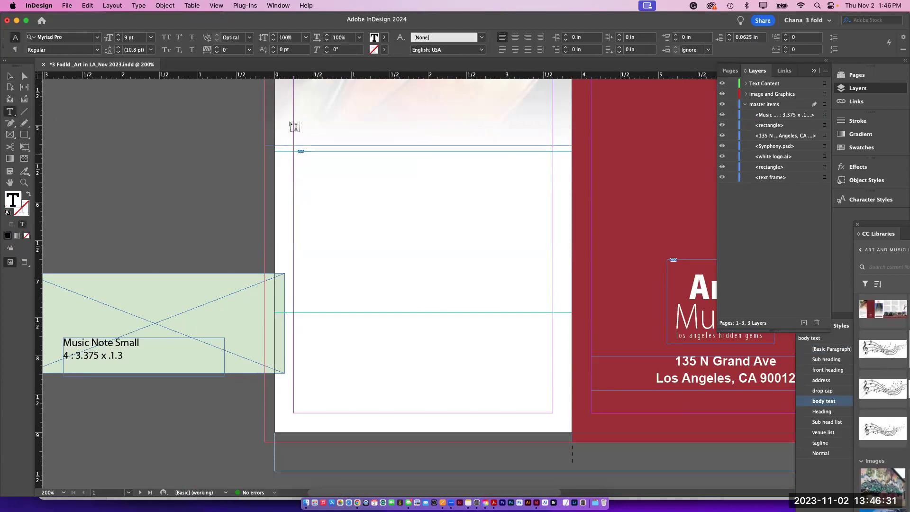
Step: Place the text of LA Art and music_o…ide.docx from the Text folder over the unfilled frame, starting near its upper-left corner
{"action": "left_click", "coordinate": [94, 8]}
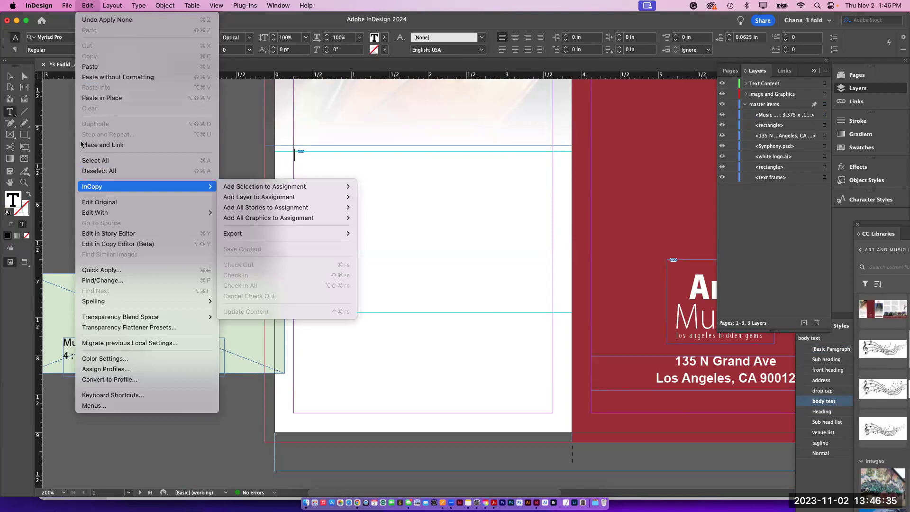
{"action": "mouse_move", "coordinate": [67, 5]}
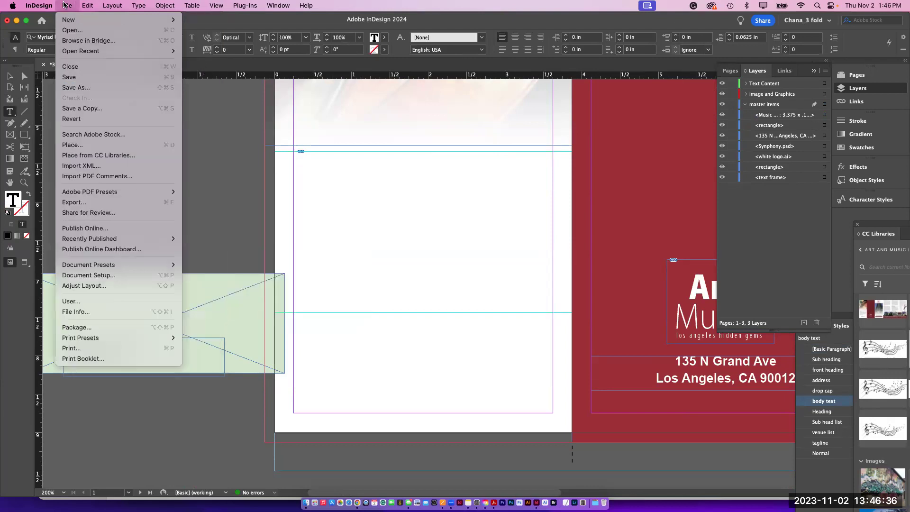
{"action": "left_click", "coordinate": [75, 147]}
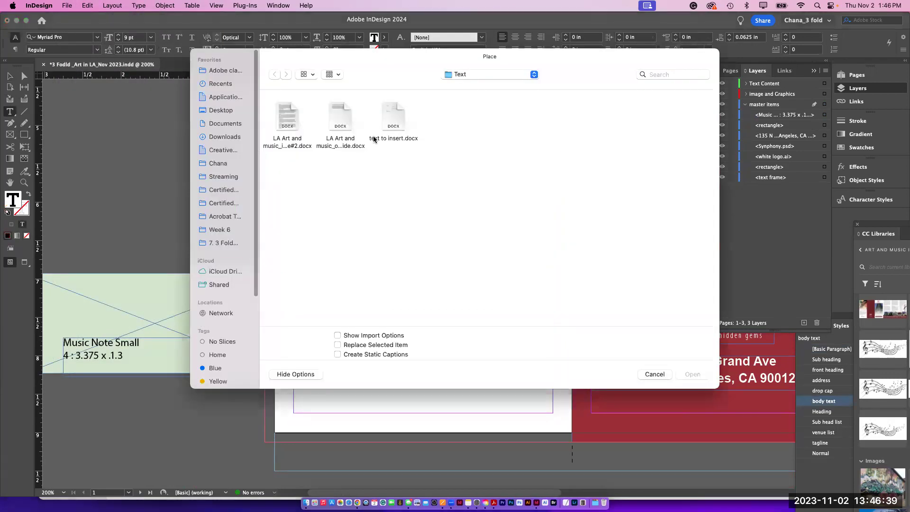
{"action": "left_click", "coordinate": [691, 374]}
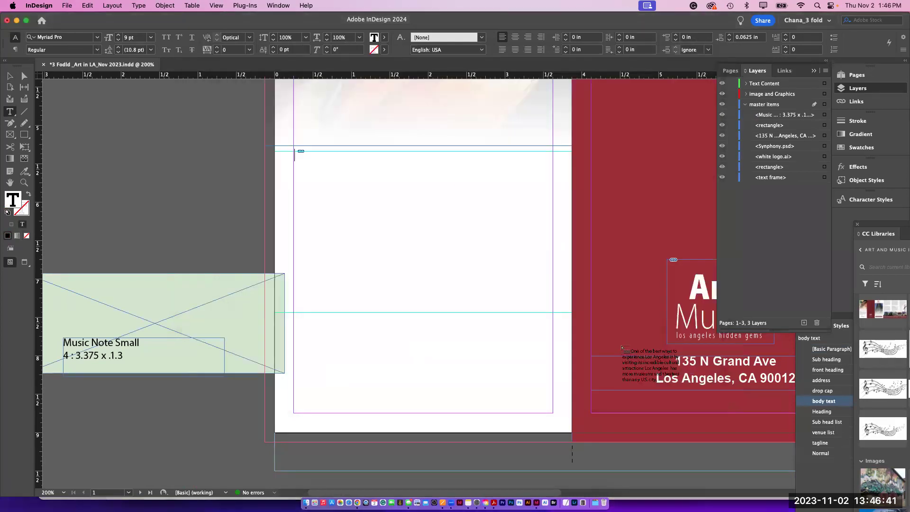
{"action": "left_click", "coordinate": [299, 156]}
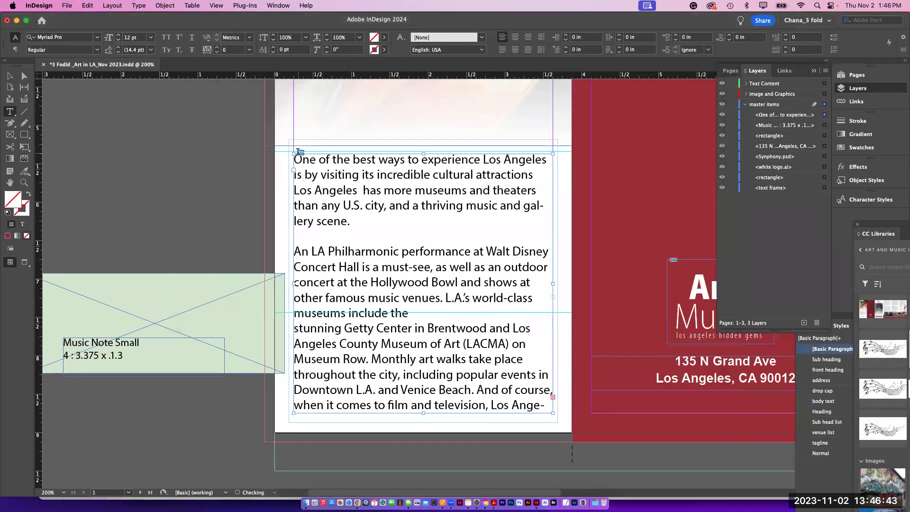
Step: Select all objects on the spread, try Arial Bold on their text, and set the font size to 9 pt
{"action": "key", "text": "super+a"}
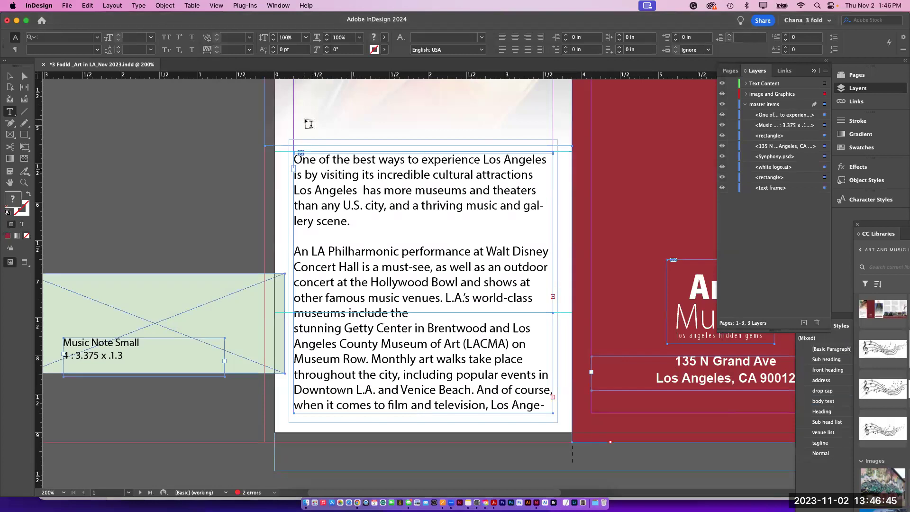
{"action": "left_click", "coordinate": [89, 40]}
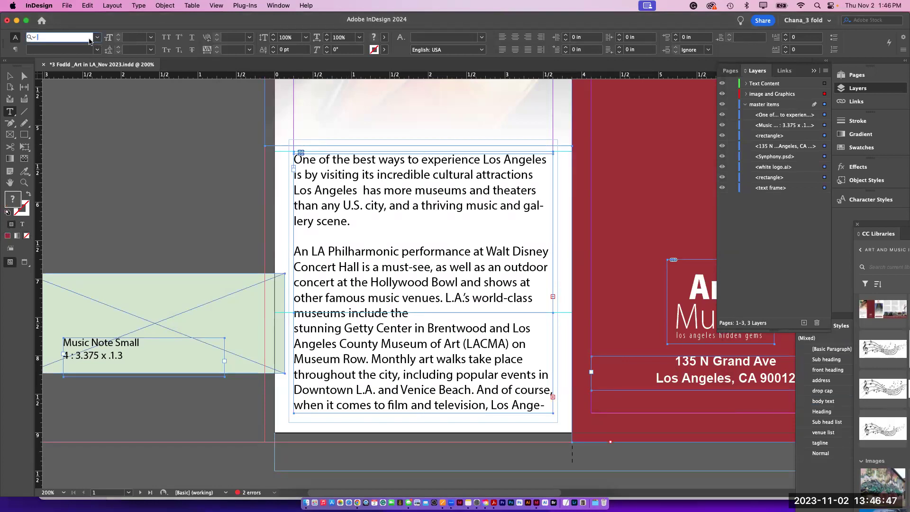
{"action": "type", "text": "r"}
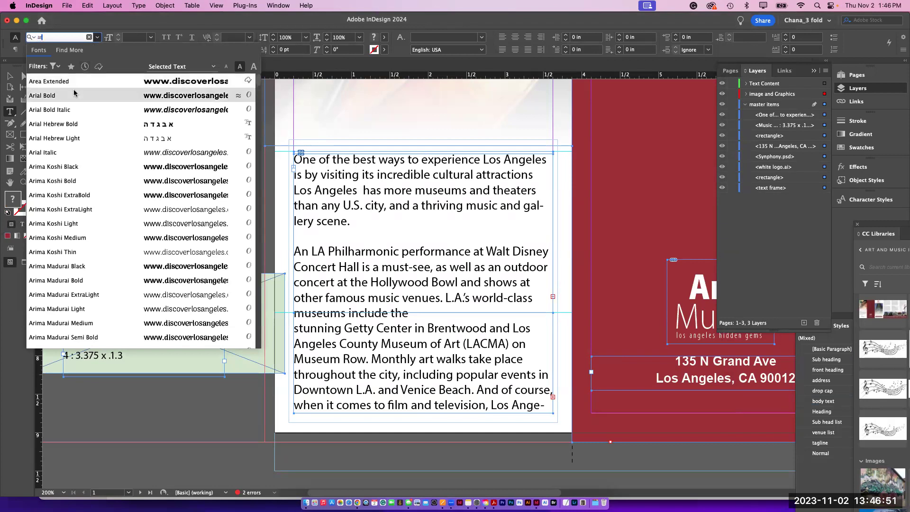
{"action": "left_click", "coordinate": [151, 37]}
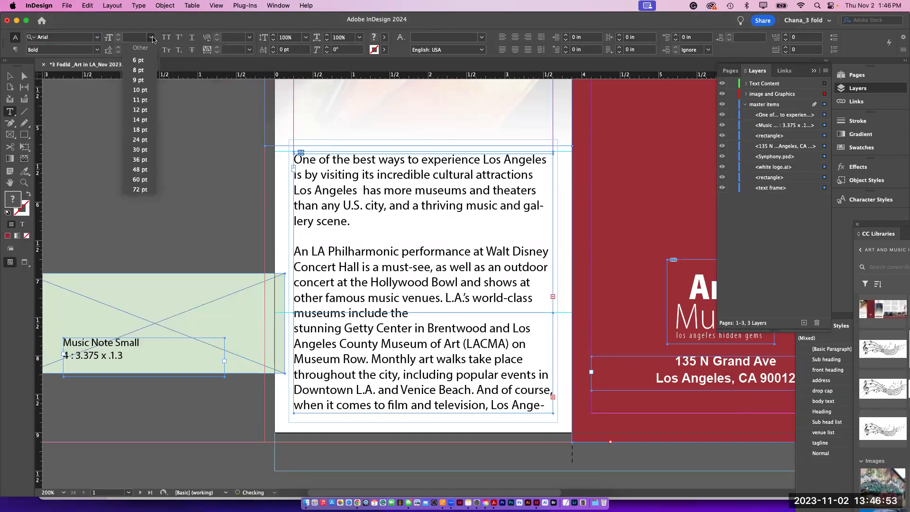
{"action": "left_click", "coordinate": [138, 79]}
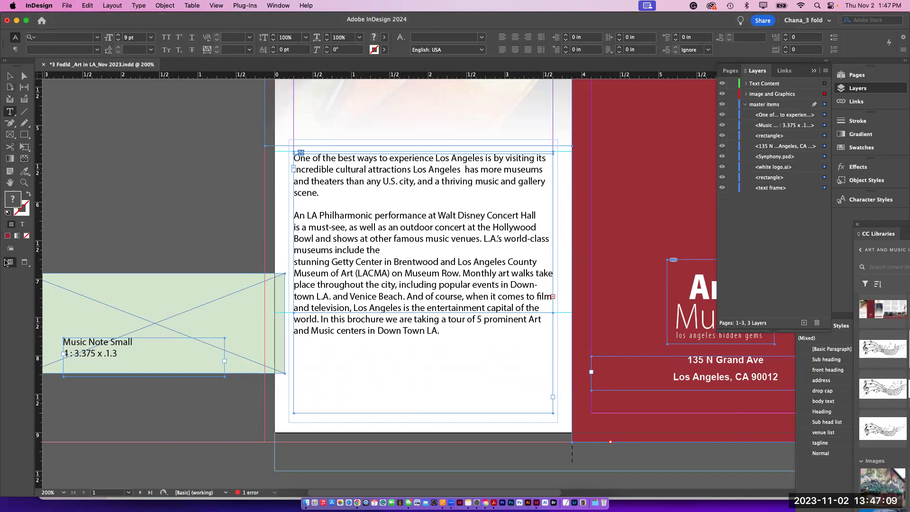
Step: Show hidden characters and delete the forced line breaks before "An LA Philharmonic" and before "stunning Getty Center"
{"action": "left_click", "coordinate": [8, 262]}
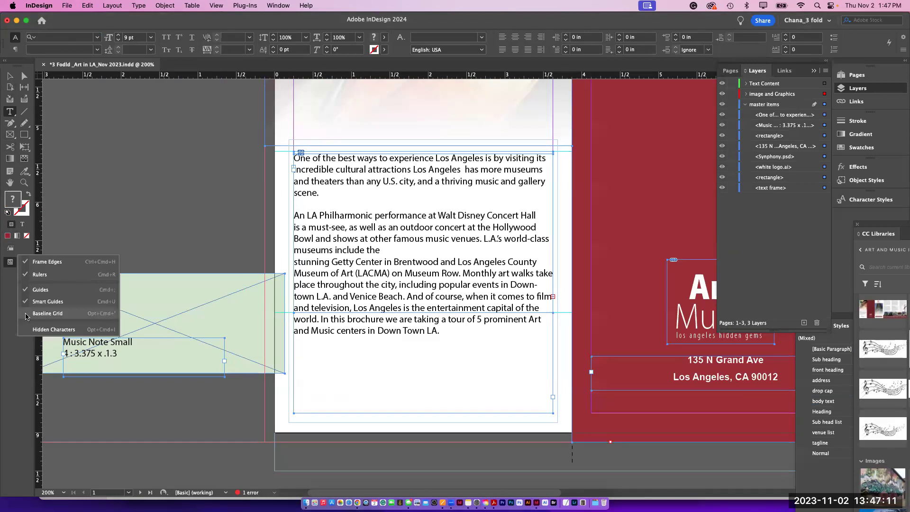
{"action": "left_click", "coordinate": [29, 329]}
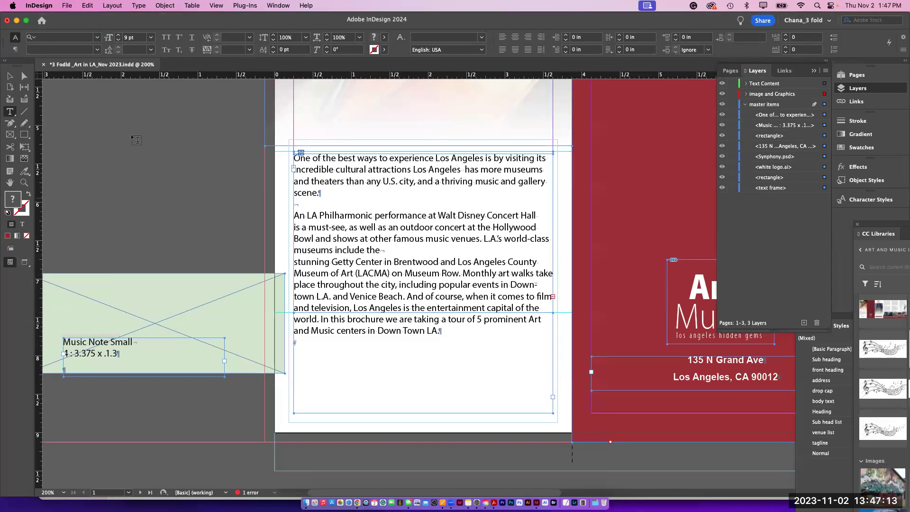
{"action": "left_click", "coordinate": [298, 204]}
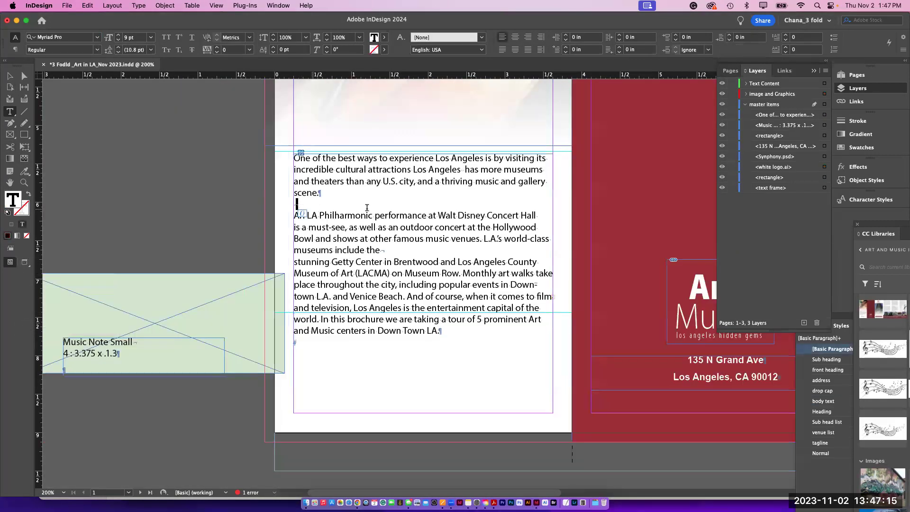
{"action": "key", "text": "BackSpace"}
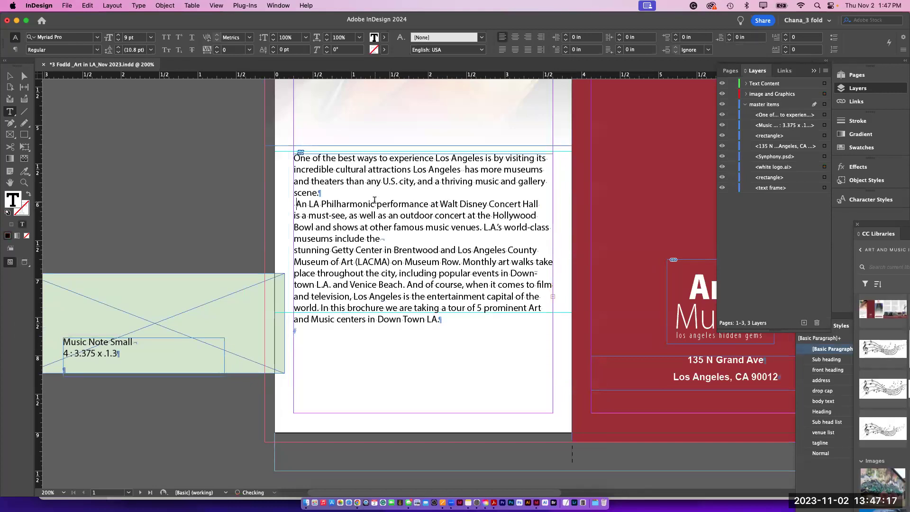
{"action": "left_click", "coordinate": [293, 249]}
{"action": "key", "text": "BackSpace"}
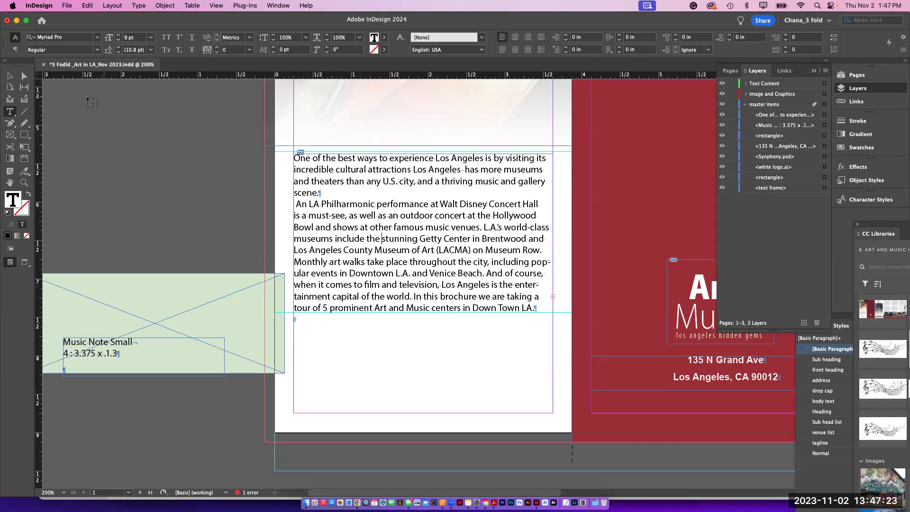
Step: Extend the placed text frame's lower edge below the page margin and move the frame slightly down
{"action": "left_click", "coordinate": [9, 79]}
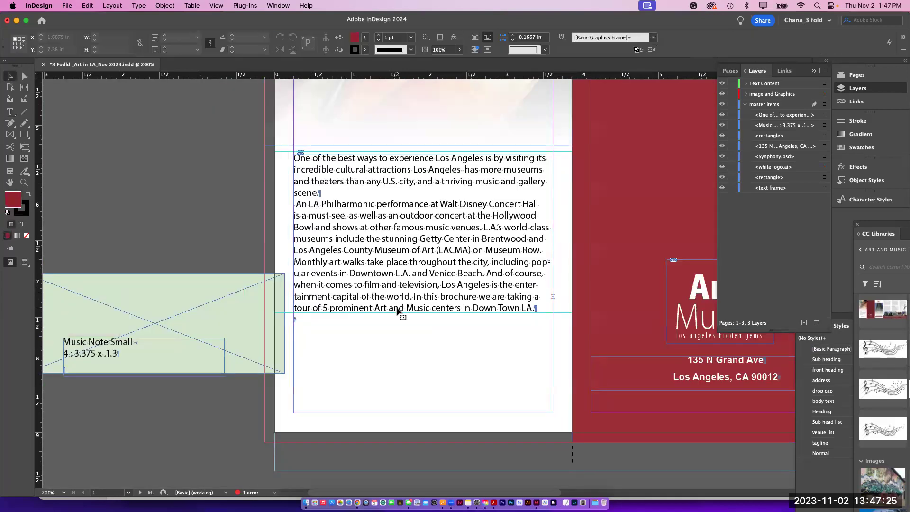
{"action": "left_click", "coordinate": [398, 312]}
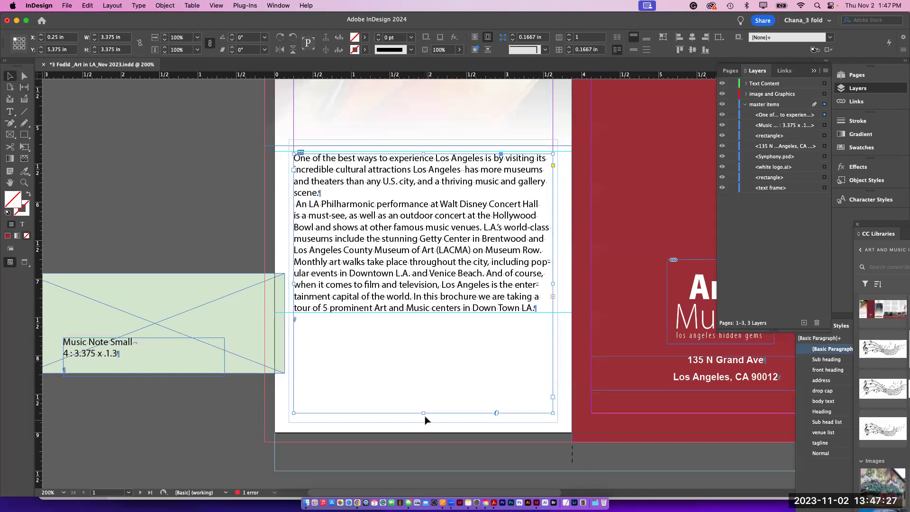
{"action": "left_click_drag", "start_coordinate": [423, 412], "coordinate": [425, 425]}
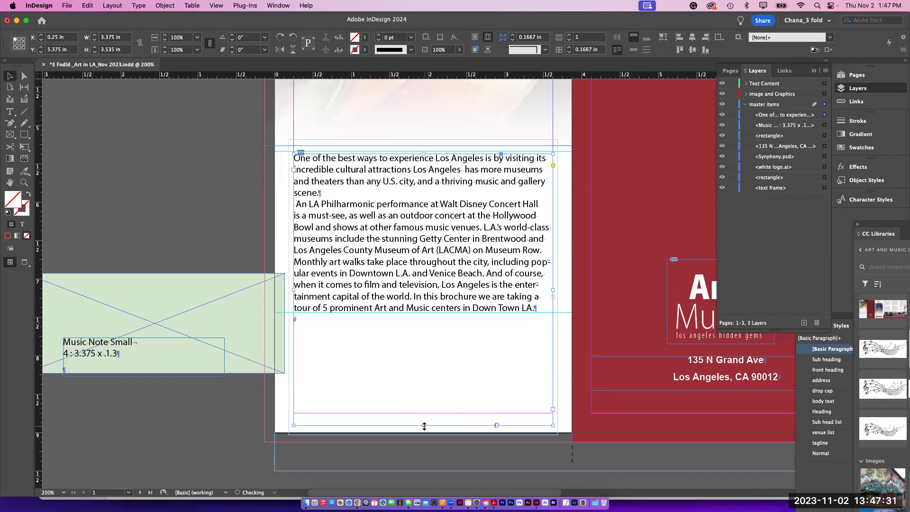
{"action": "left_click_drag", "start_coordinate": [425, 251], "coordinate": [425, 263]}
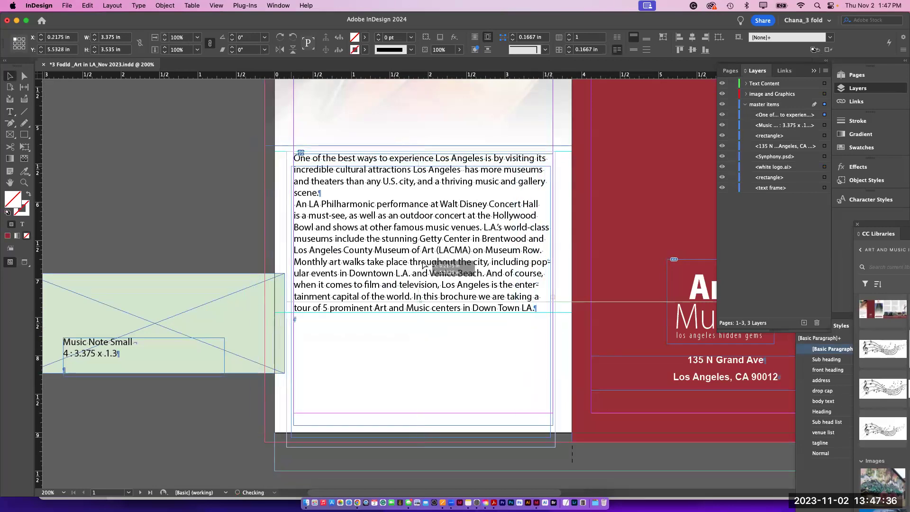
Step: Set the placed text frame to no text wrap and delete the frame from the page
{"action": "left_click", "coordinate": [474, 38]}
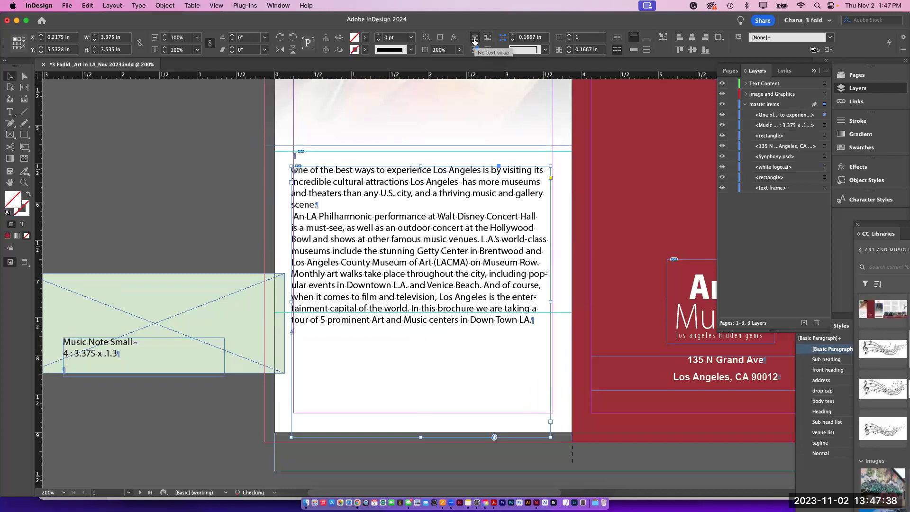
{"action": "key", "text": "Delete"}
{"action": "left_click", "coordinate": [437, 310]}
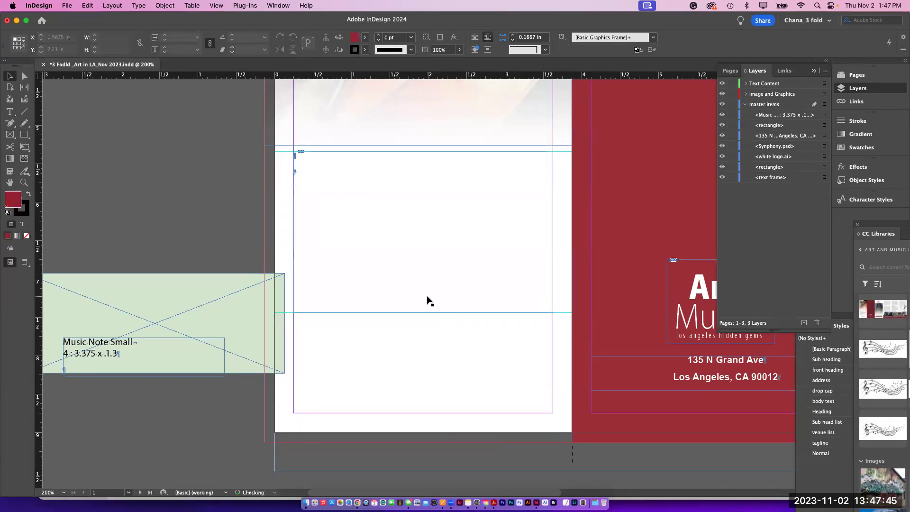
Step: Undo the text frame deletions to restore the placed text, and shorten its frame so the lower edge meets the guide below the text
{"action": "left_click", "coordinate": [434, 251]}
{"action": "key", "text": "Delete"}
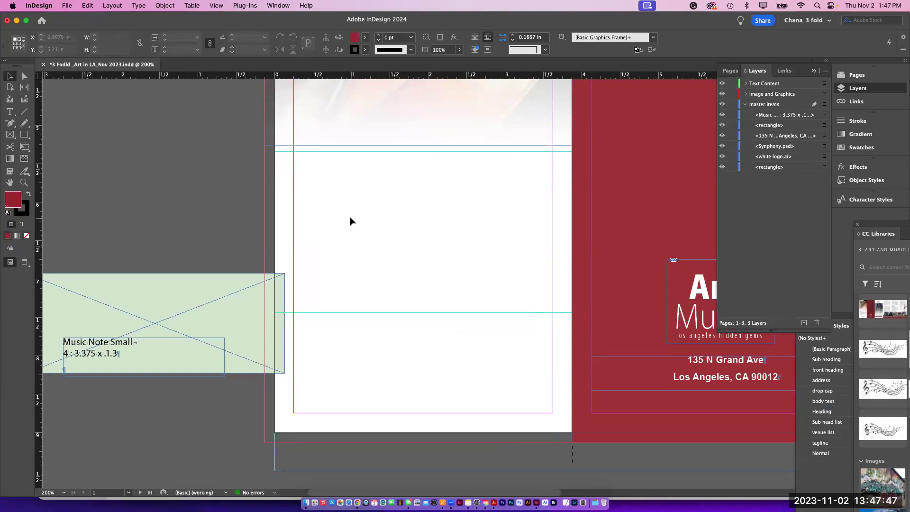
{"action": "key", "text": "super+z"}
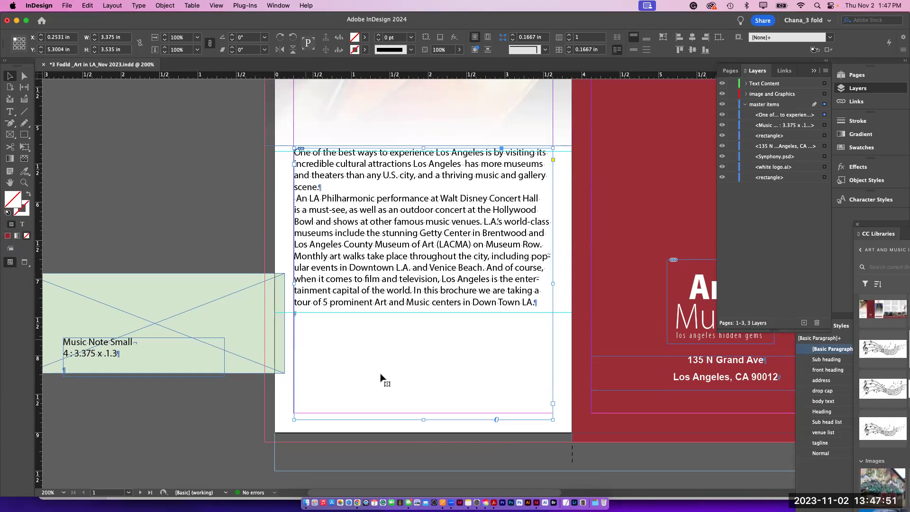
{"action": "left_click_drag", "start_coordinate": [422, 419], "coordinate": [418, 316]}
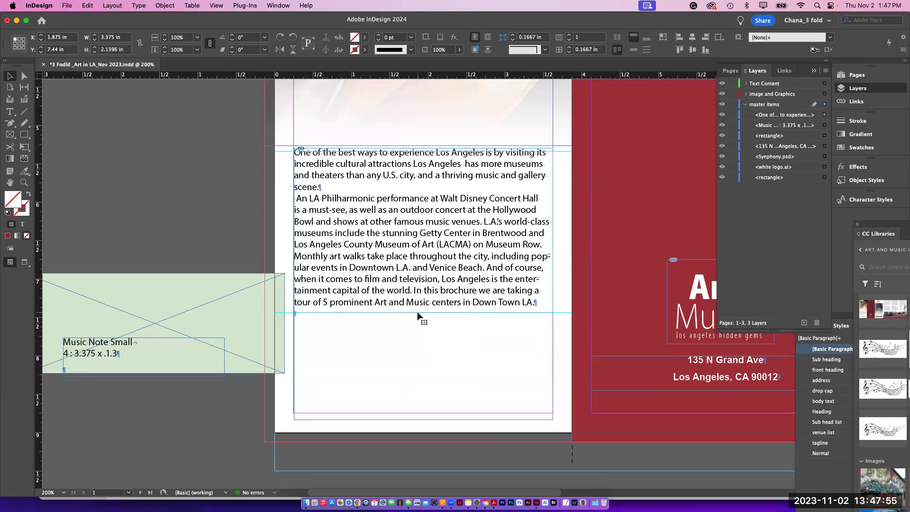
{"action": "left_click", "coordinate": [189, 218]}
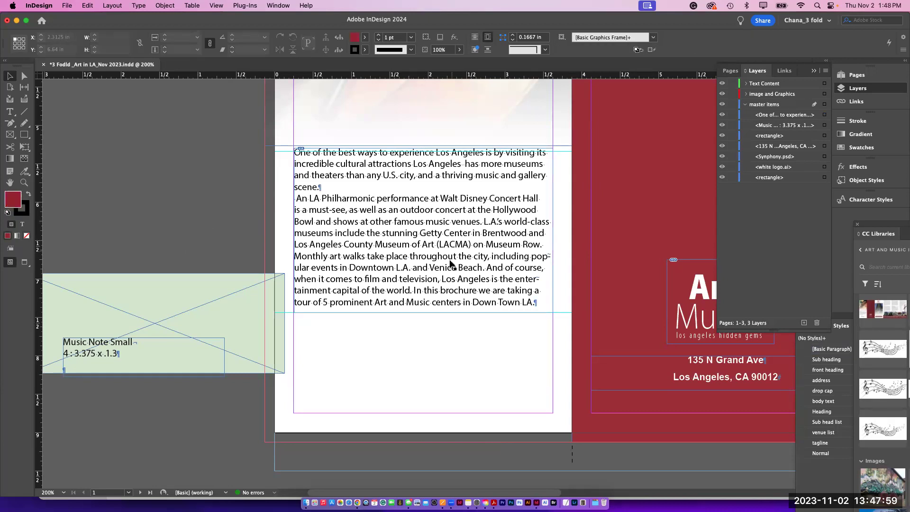
Step: Set the first paragraph's space after to 0.0625 in and delete the leading space before "An LA Philharmonic"
{"action": "left_click", "coordinate": [9, 111]}
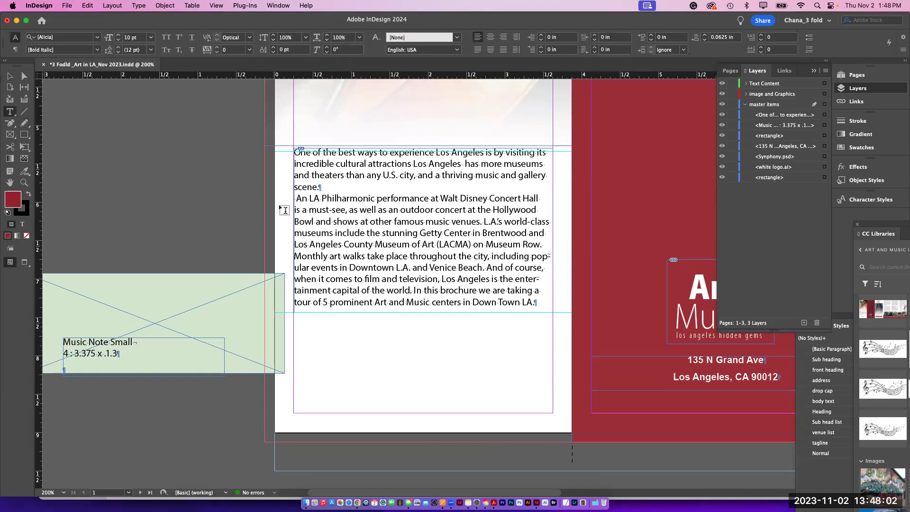
{"action": "left_click", "coordinate": [329, 189]}
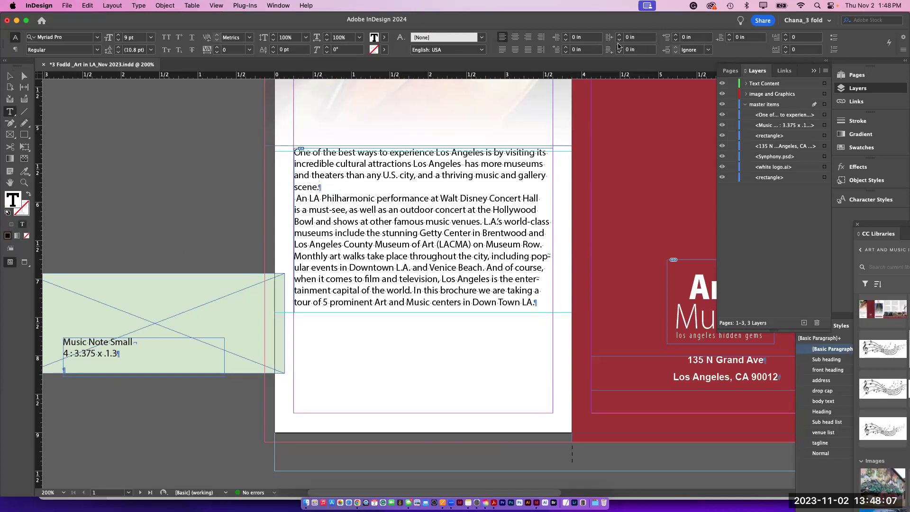
{"action": "double_click", "coordinate": [759, 71]}
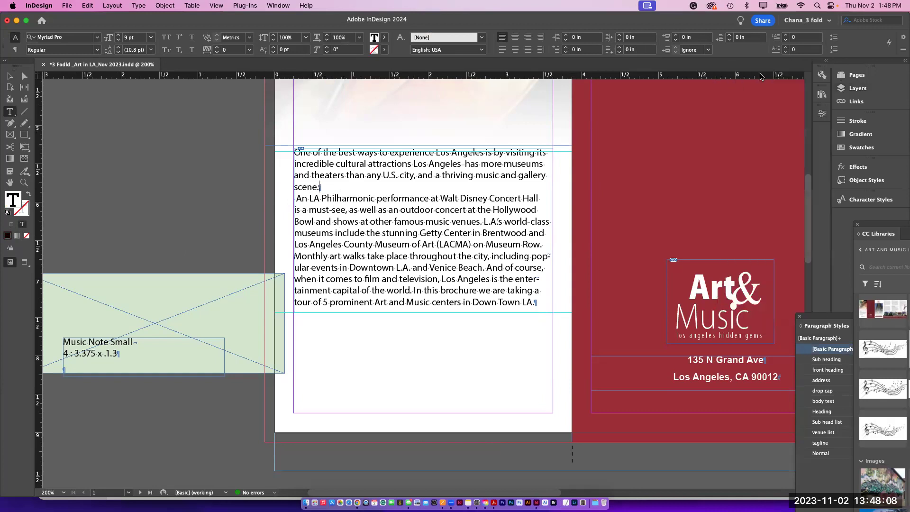
{"action": "left_click", "coordinate": [821, 115]}
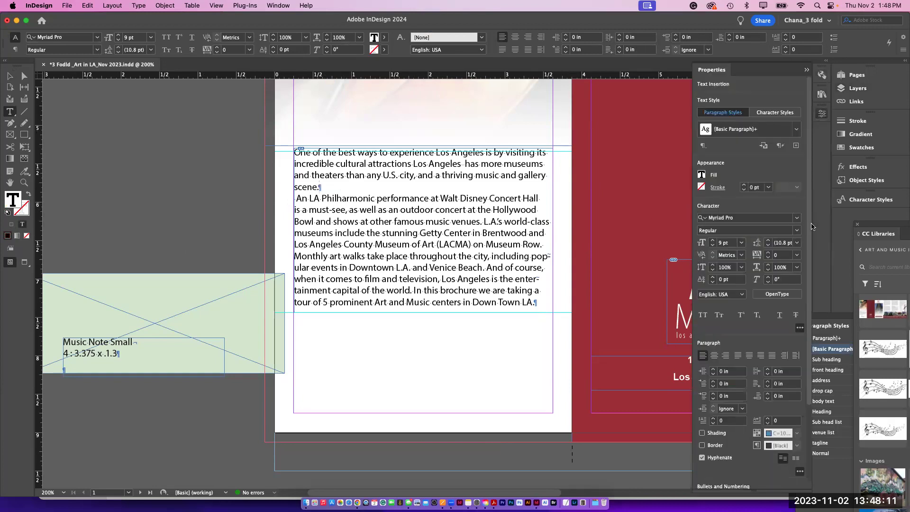
{"action": "scroll", "coordinate": [805, 284], "scroll_direction": "down", "scroll_amount": 5}
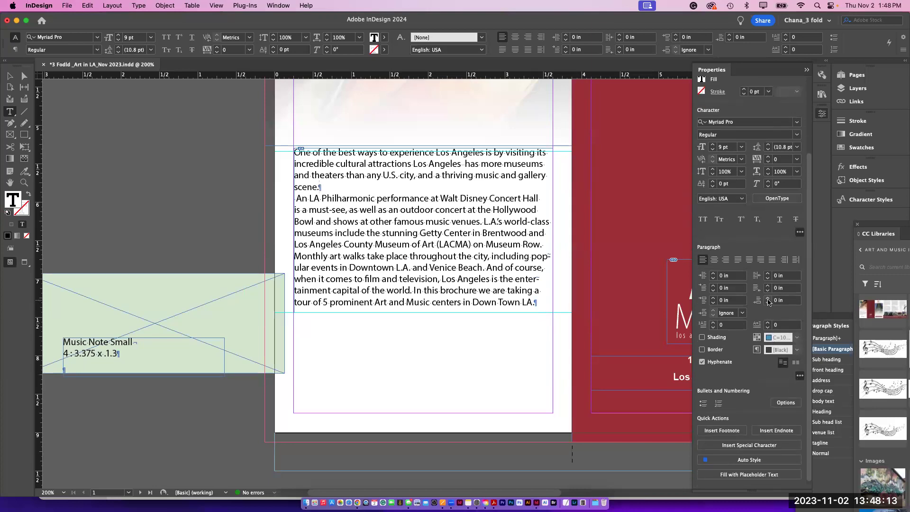
{"action": "left_click", "coordinate": [767, 298]}
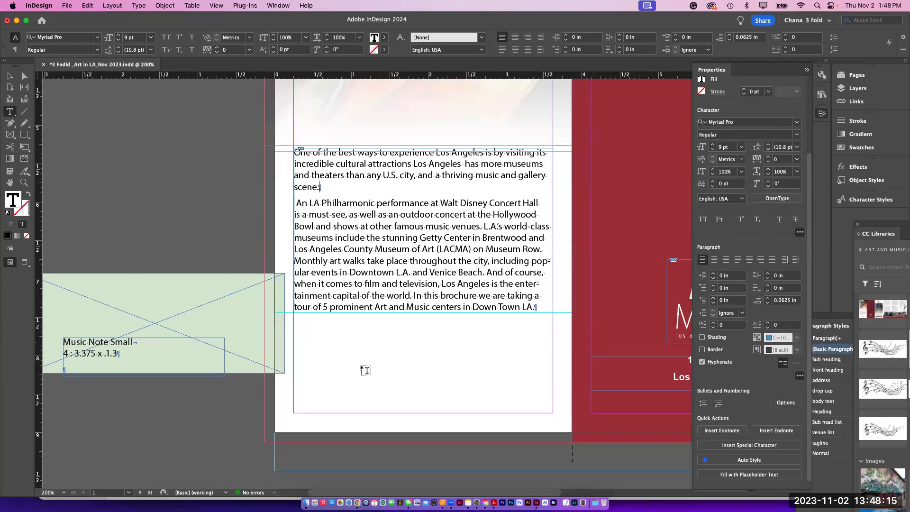
{"action": "left_click", "coordinate": [296, 203]}
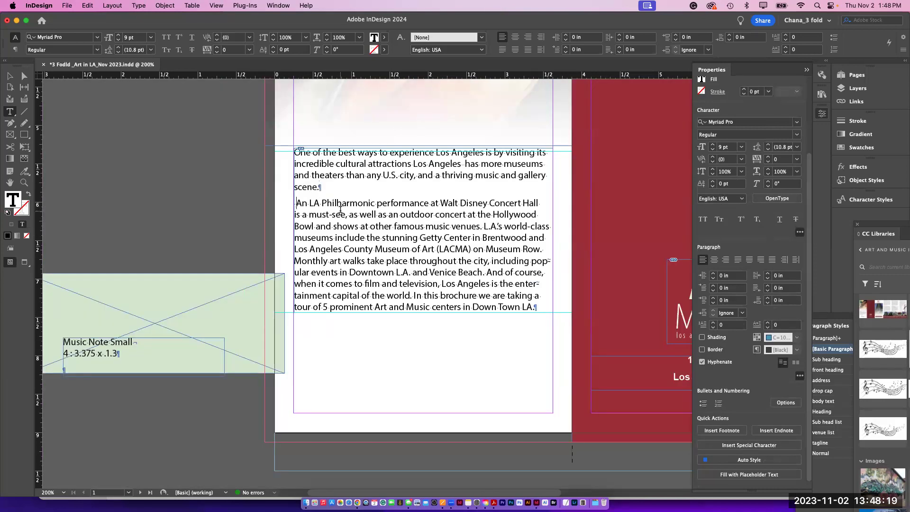
{"action": "key", "text": "BackSpace"}
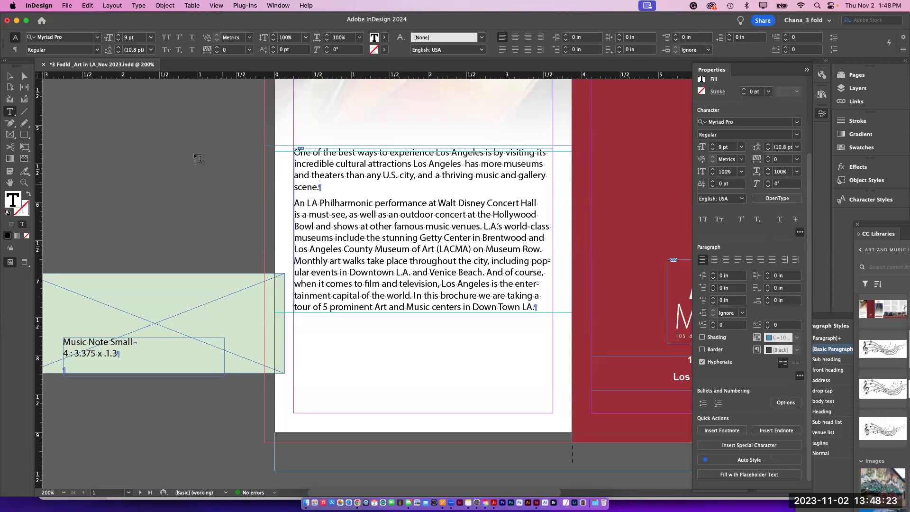
Step: Start a new paragraph style from the first intro paragraph and name it "opening drop cap"
{"action": "left_click", "coordinate": [402, 164]}
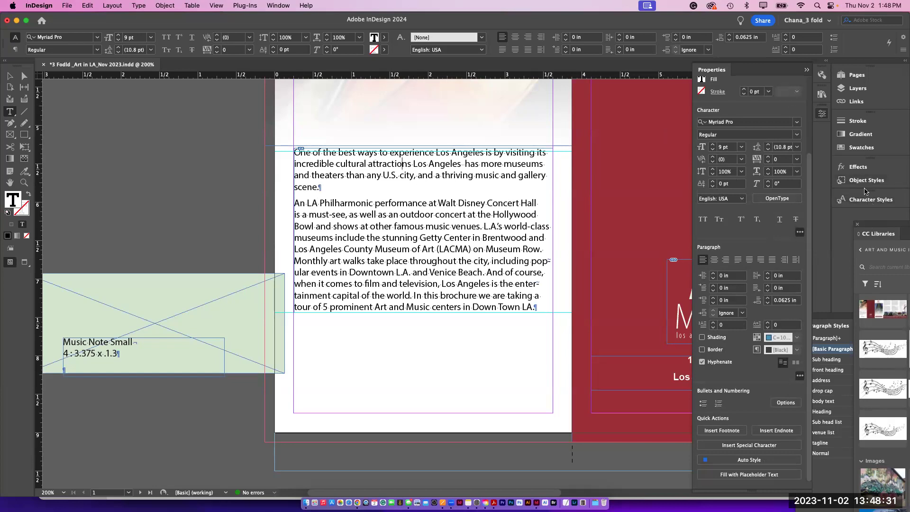
{"action": "left_click_drag", "start_coordinate": [835, 320], "coordinate": [644, 98]}
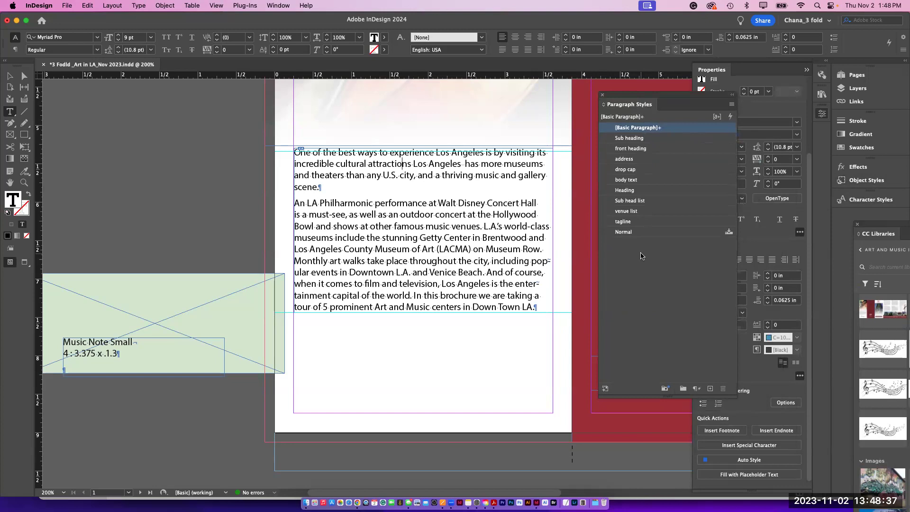
{"action": "left_click", "coordinate": [733, 105]}
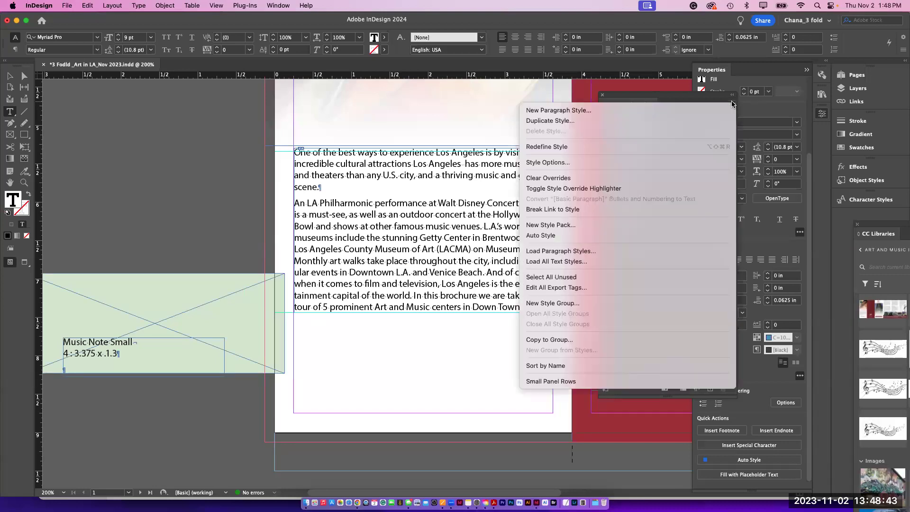
{"action": "left_click", "coordinate": [710, 109]}
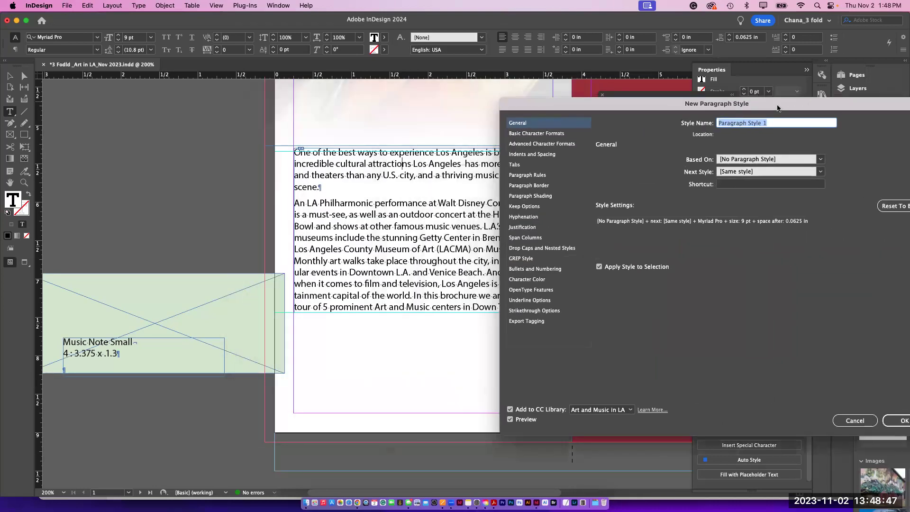
{"action": "type", "text": "opening drop cap"}
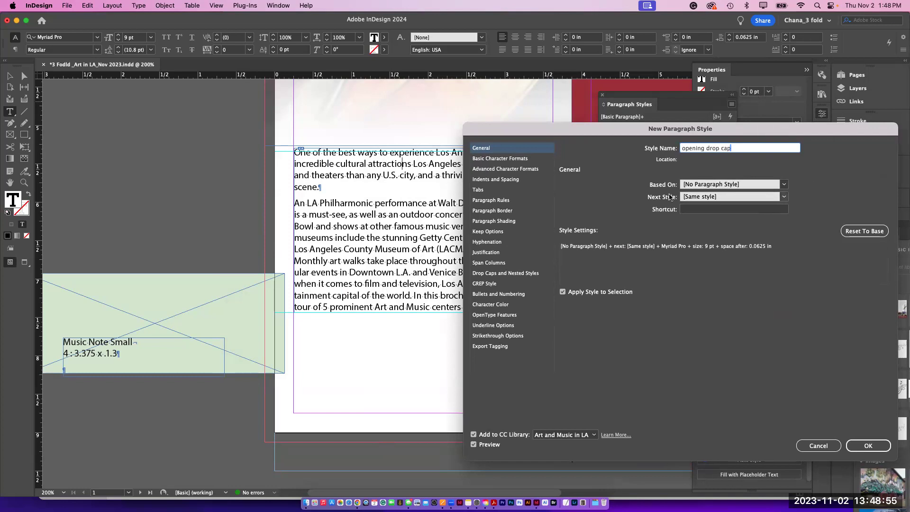
Step: Set the new style's basic character formats to Arial Regular with Optical kerning
{"action": "left_click", "coordinate": [521, 159]}
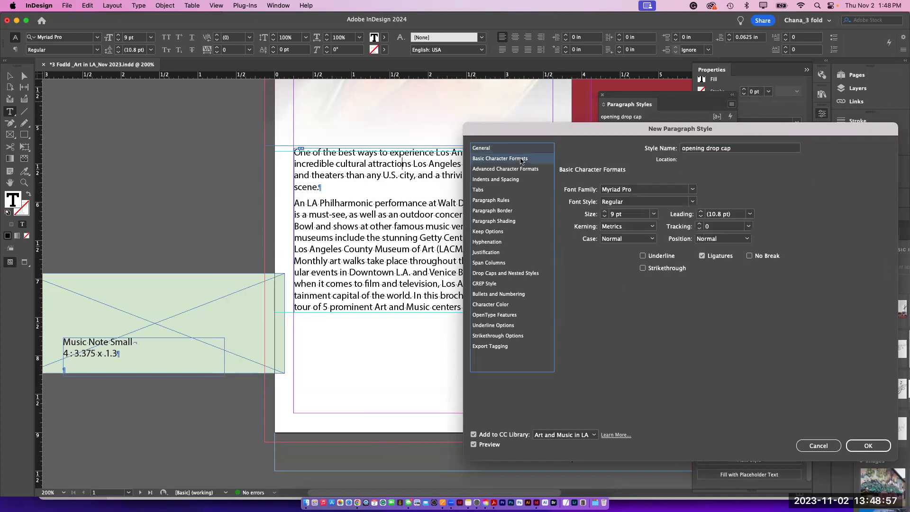
{"action": "left_click", "coordinate": [635, 227]}
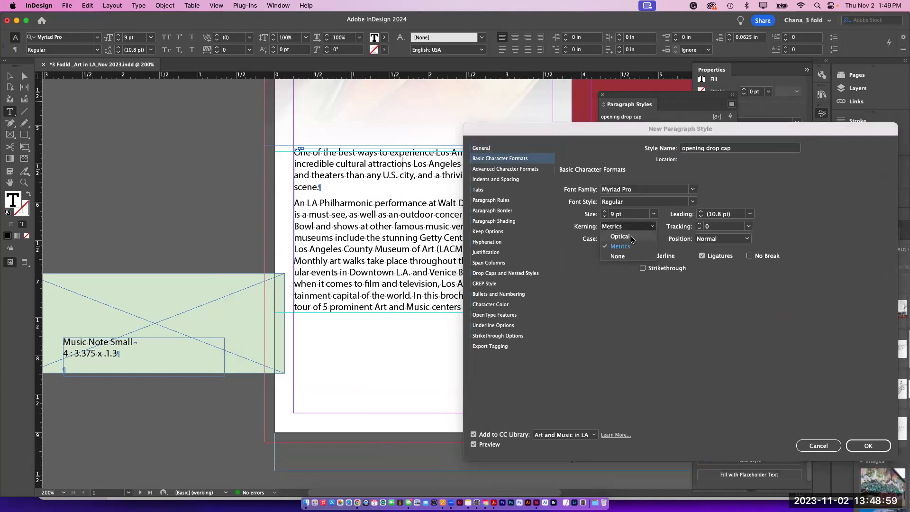
{"action": "left_click", "coordinate": [621, 237]}
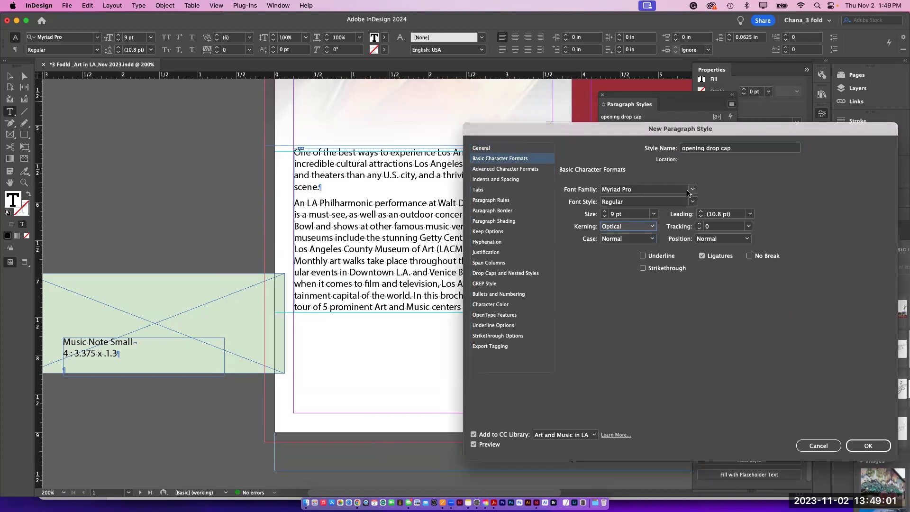
{"action": "left_click", "coordinate": [690, 191]}
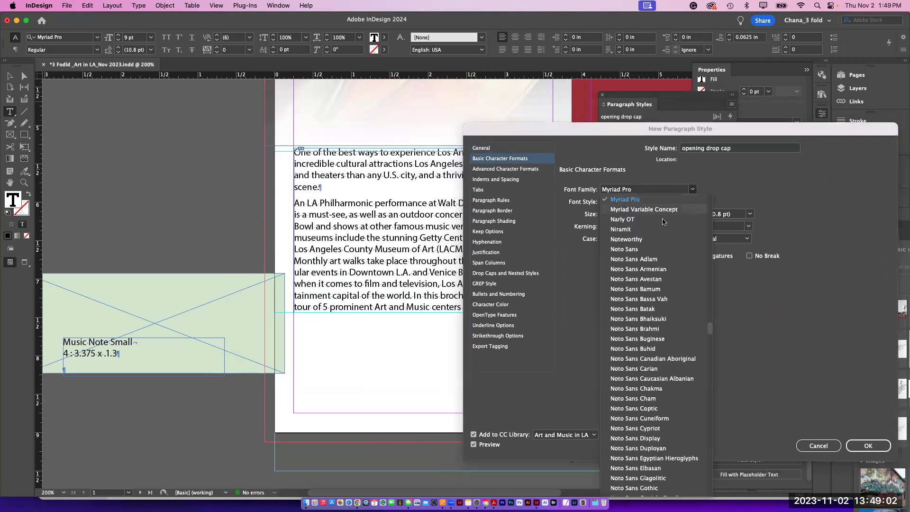
{"action": "left_click", "coordinate": [641, 199]}
{"action": "type", "text": "Arial"}
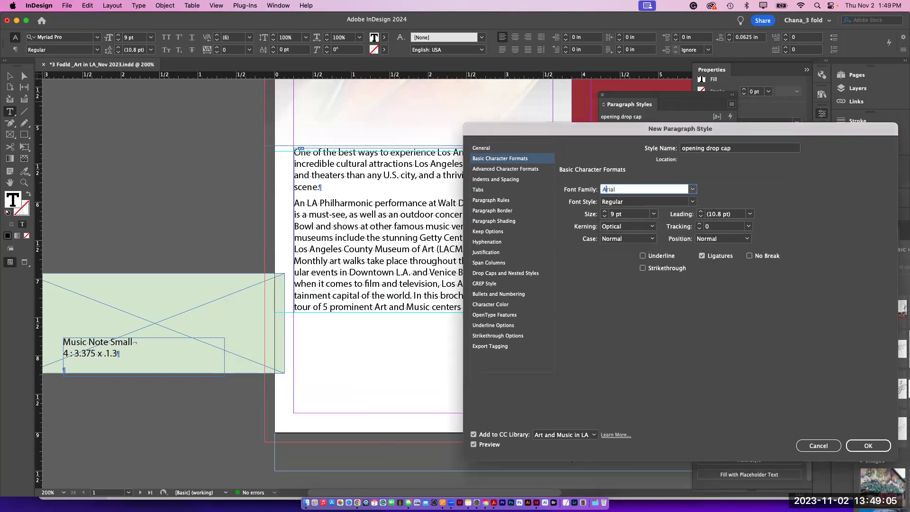
{"action": "left_click", "coordinate": [632, 202]}
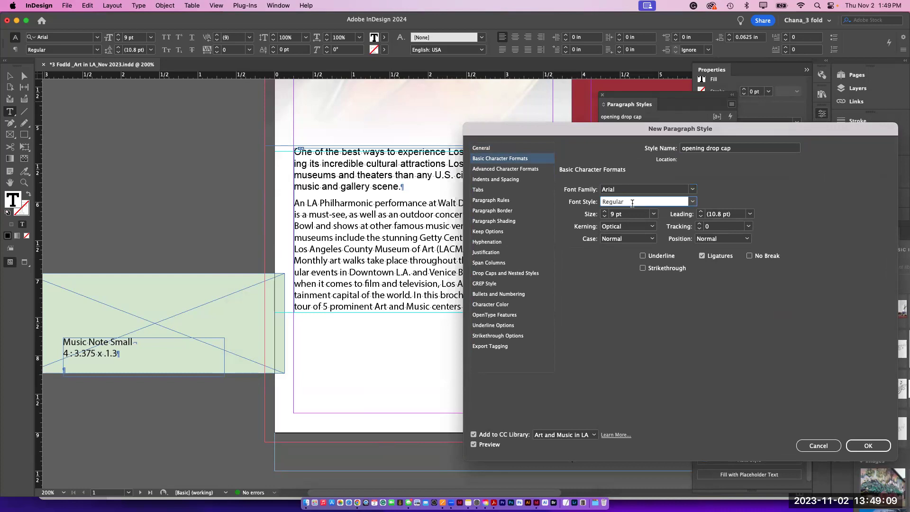
Step: Review the style's advanced character, indents and spacing, rules, border, shading, keep, hyphenation, justification and span column settings
{"action": "left_click", "coordinate": [520, 169]}
{"action": "left_click", "coordinate": [515, 182]}
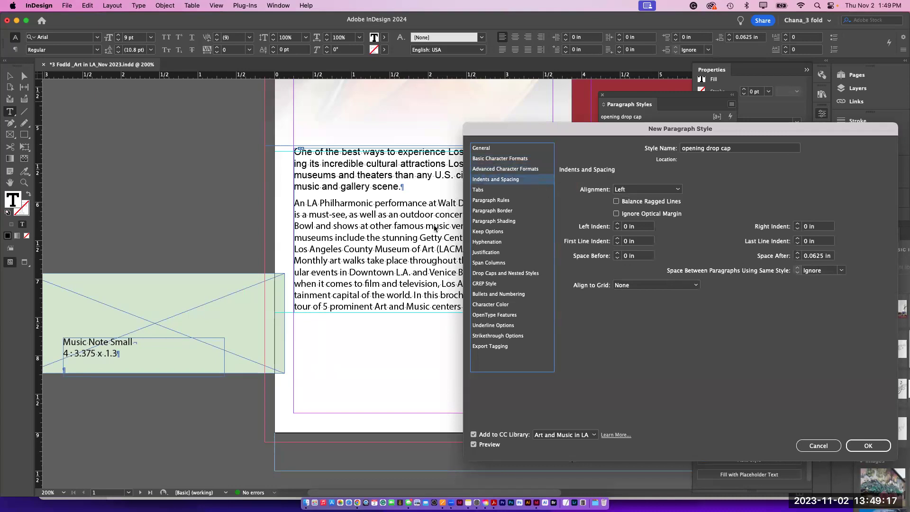
{"action": "left_click", "coordinate": [488, 201]}
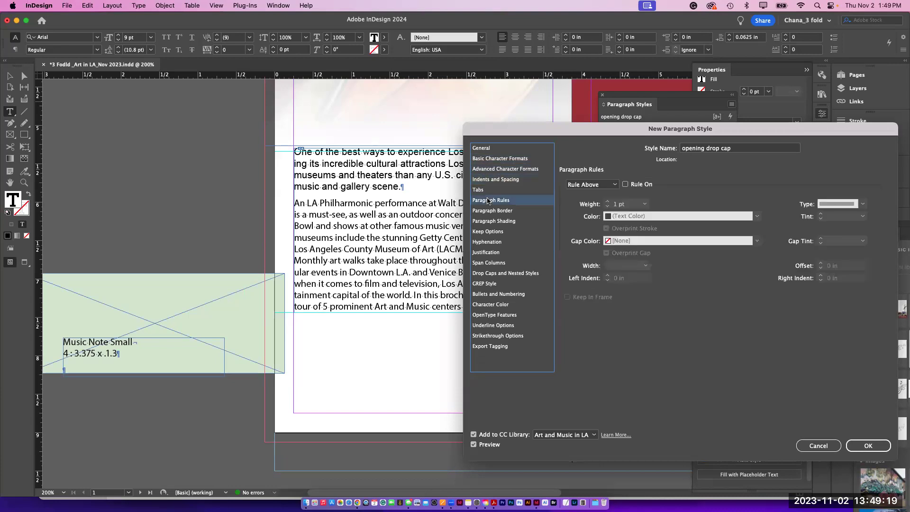
{"action": "left_click", "coordinate": [491, 213]}
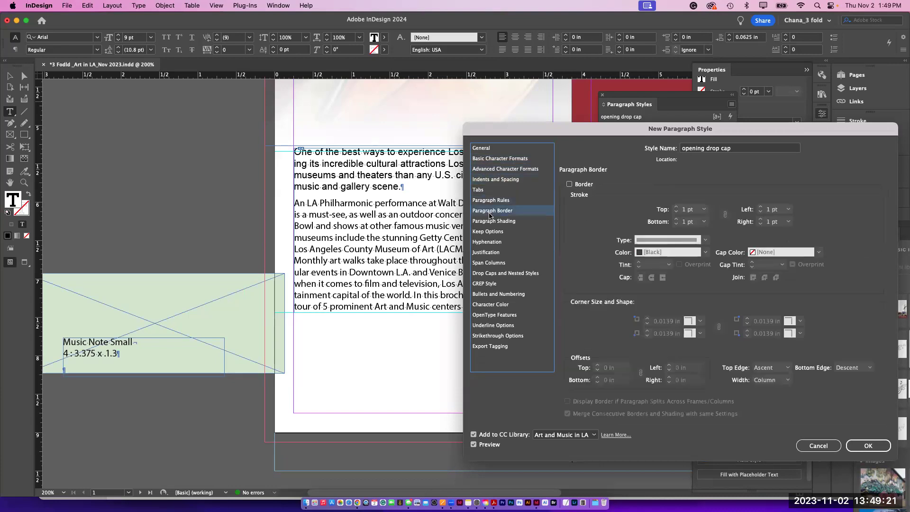
{"action": "left_click", "coordinate": [490, 223]}
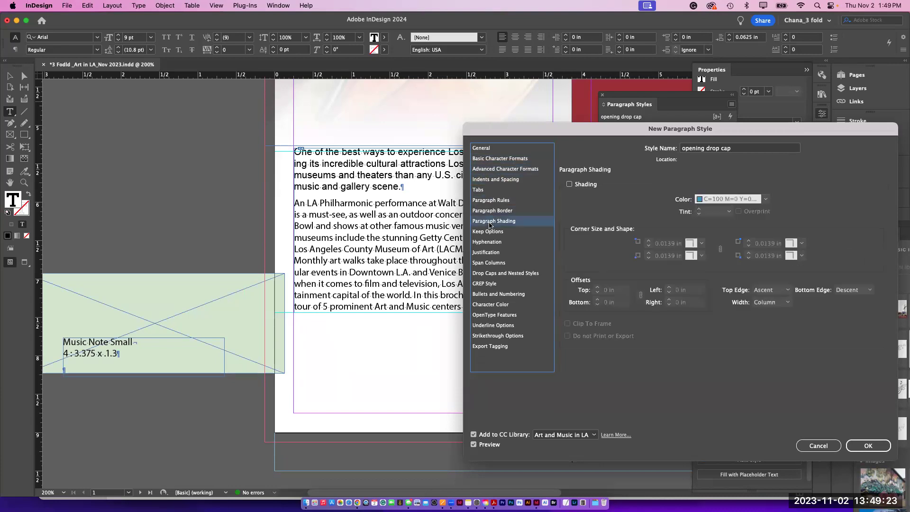
{"action": "left_click", "coordinate": [488, 232]}
{"action": "left_click", "coordinate": [487, 243]}
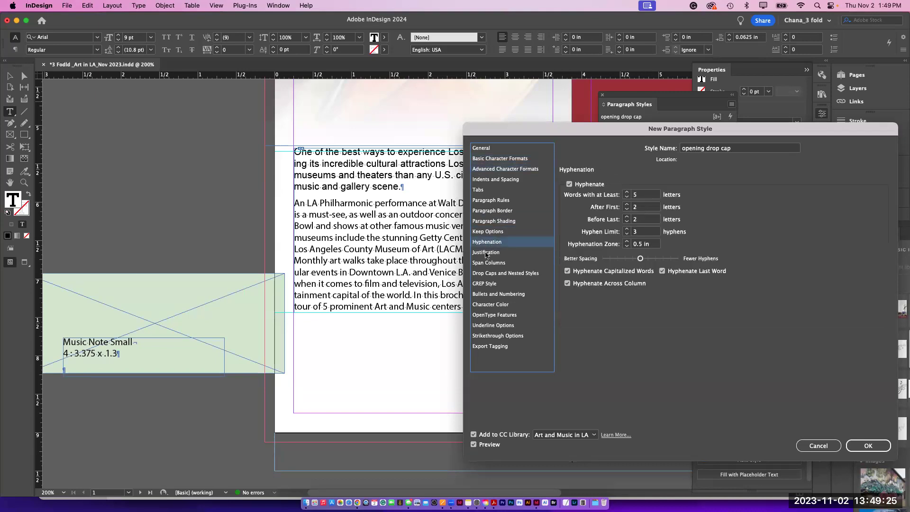
{"action": "left_click", "coordinate": [486, 254]}
{"action": "left_click", "coordinate": [487, 263]}
Step: Give the style a drop cap of 2 lines and 1 character, and check the general style settings summary
{"action": "left_click", "coordinate": [496, 273]}
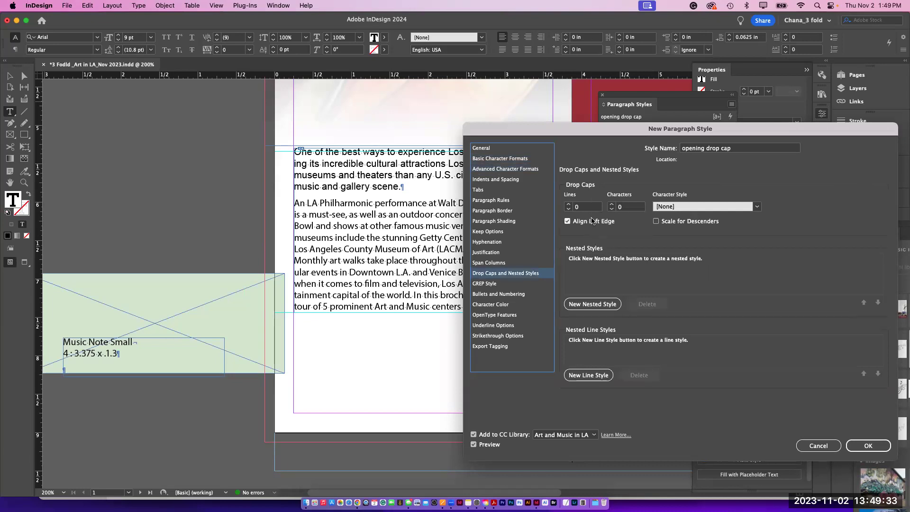
{"action": "left_click", "coordinate": [570, 207]}
{"action": "left_click", "coordinate": [568, 204]}
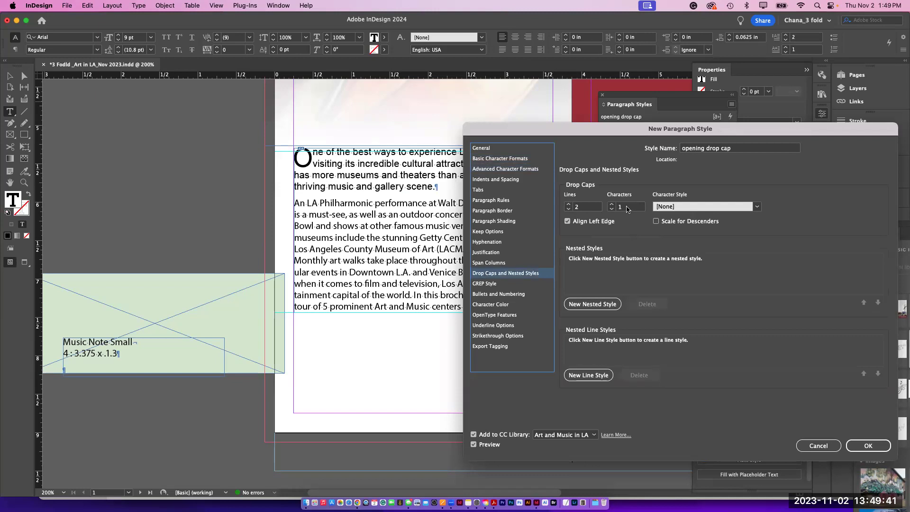
{"action": "left_click", "coordinate": [503, 149]}
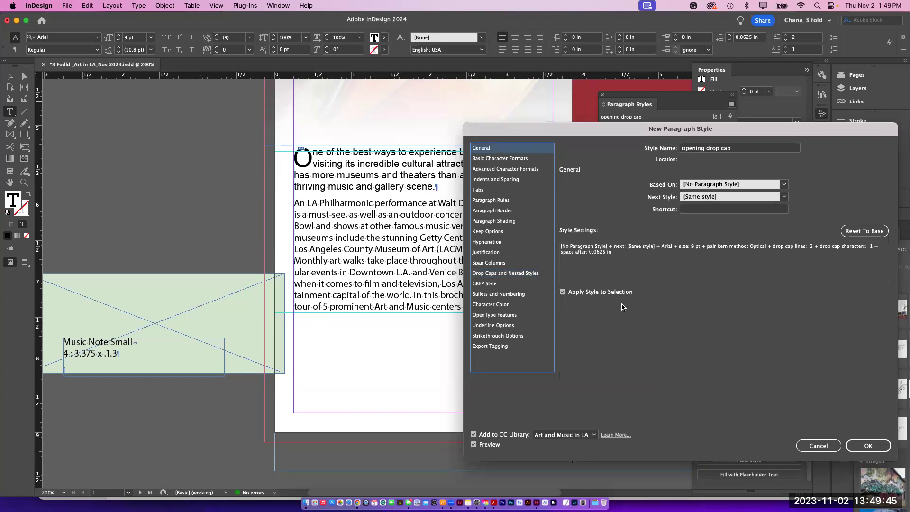
Step: Assign the existing "drop cap" character style to the opening drop cap paragraph style's drop cap
{"action": "left_click", "coordinate": [529, 275]}
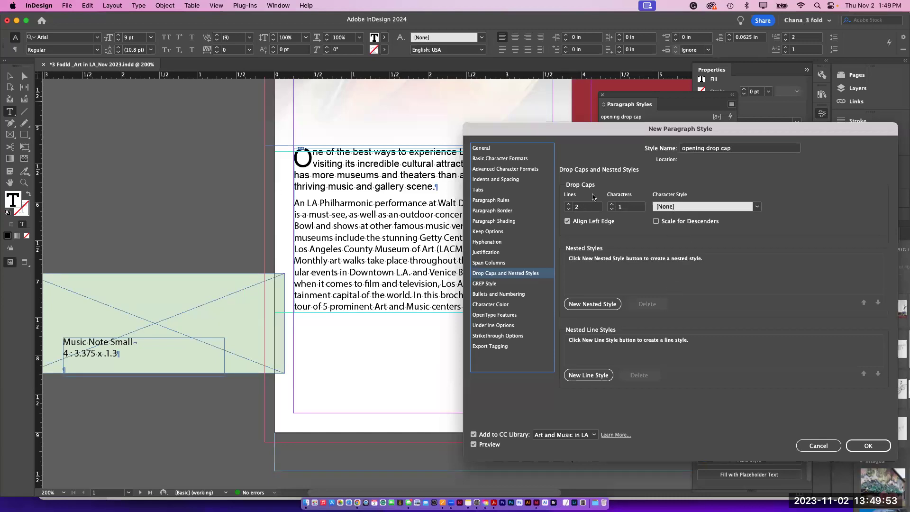
{"action": "left_click", "coordinate": [684, 208]}
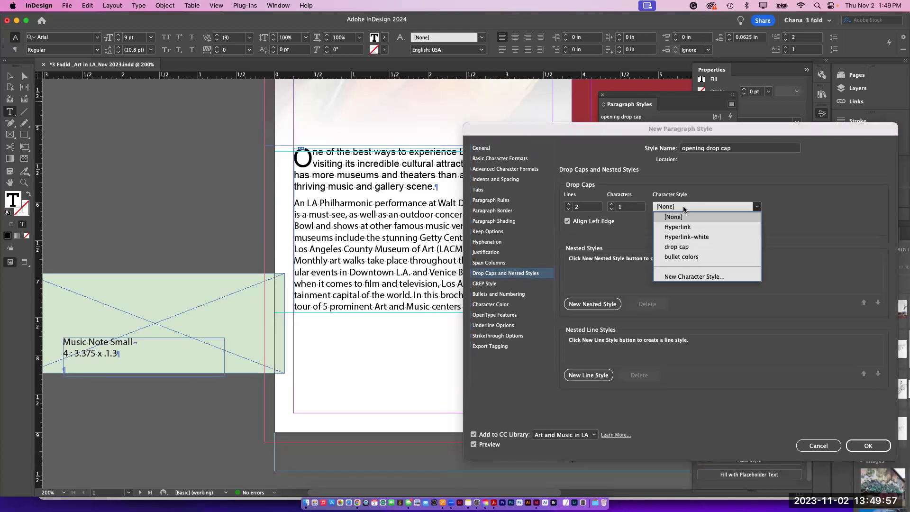
{"action": "left_click", "coordinate": [688, 250]}
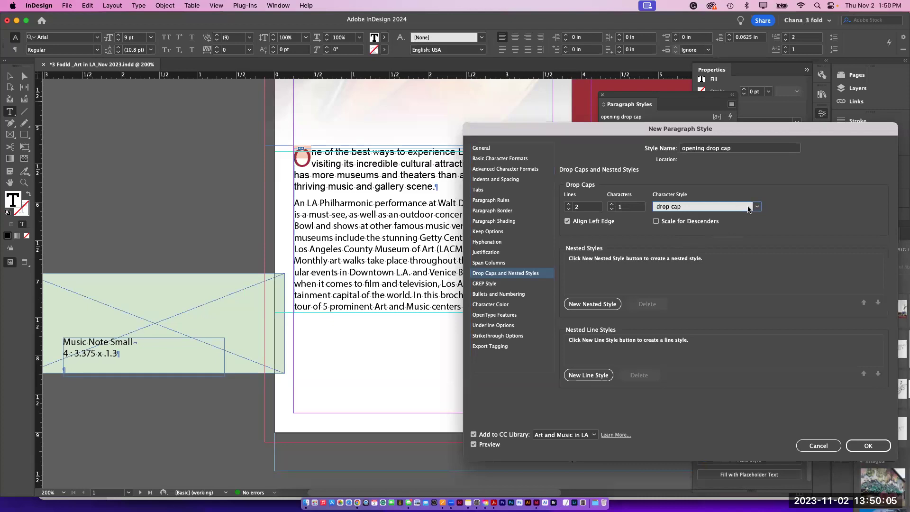
Step: Start a new character style for the drop cap from within the paragraph style and name it "new drop"
{"action": "left_click", "coordinate": [756, 207]}
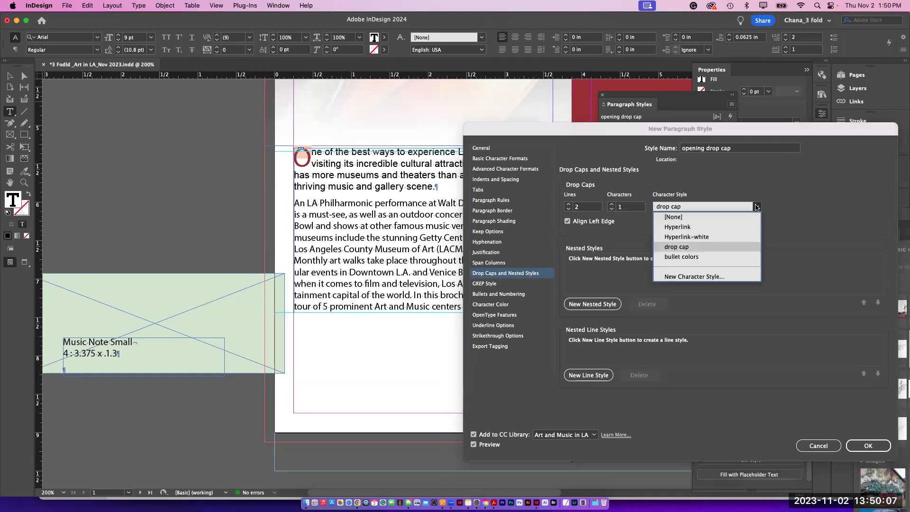
{"action": "left_click", "coordinate": [712, 276]}
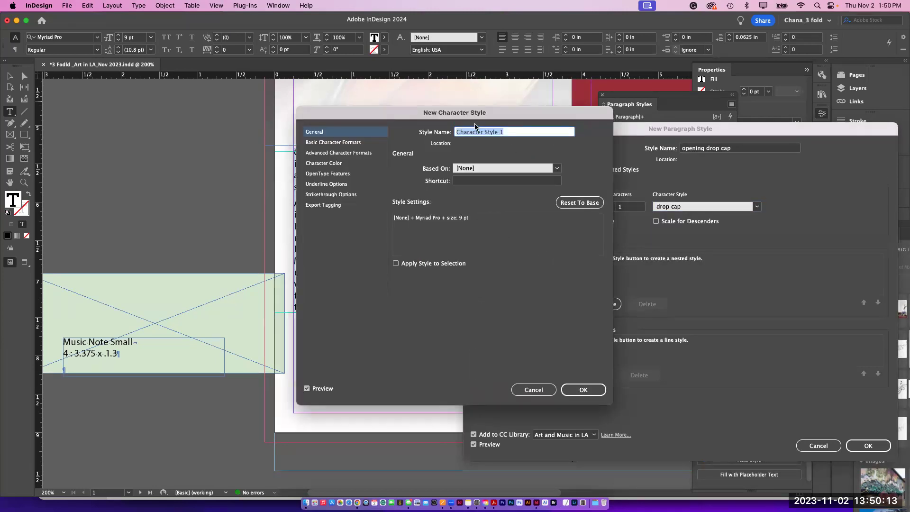
{"action": "type", "text": "new drop"}
Step: Set the new drop style's character color to the red swatch C=25 M=90 Y=73 K=16 copy
{"action": "left_click", "coordinate": [323, 163]}
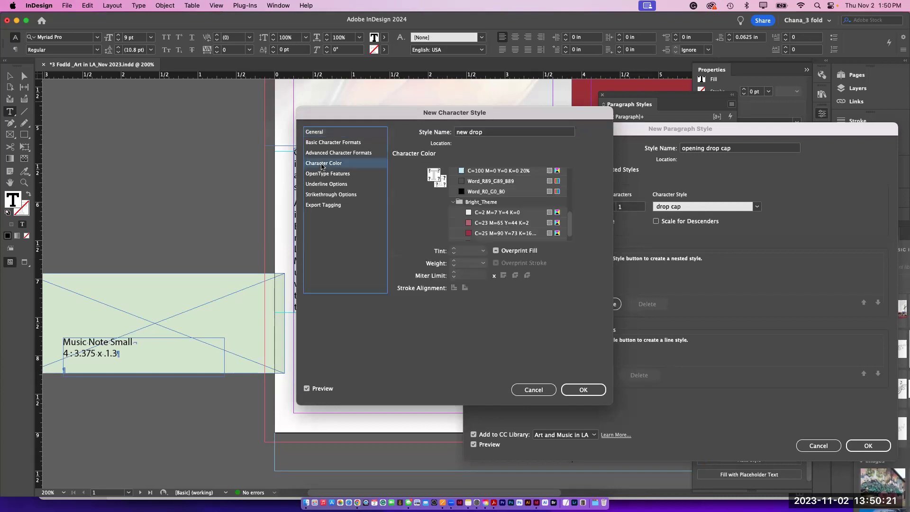
{"action": "scroll", "coordinate": [570, 226], "scroll_direction": "down", "scroll_amount": 5}
{"action": "left_click", "coordinate": [468, 224]}
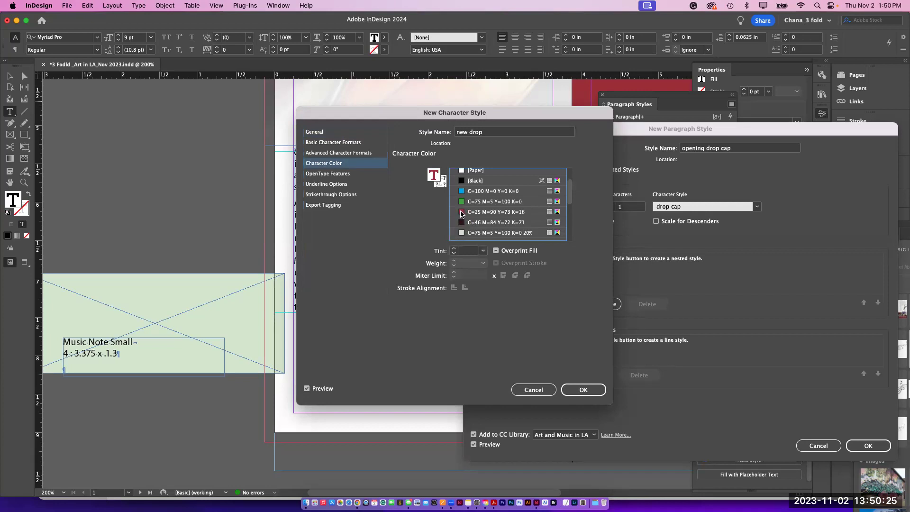
{"action": "scroll", "coordinate": [570, 201], "scroll_direction": "down", "scroll_amount": 5}
{"action": "left_click", "coordinate": [527, 232]}
{"action": "scroll", "coordinate": [476, 236], "scroll_direction": "up", "scroll_amount": 1}
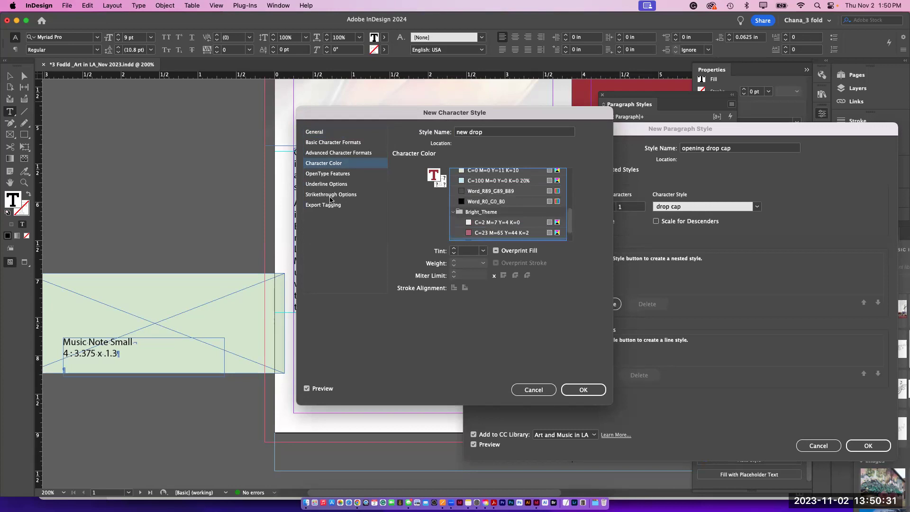
Step: Set the new drop style's font to Noteworthy Light, and save both the character style and the opening drop cap paragraph style
{"action": "left_click", "coordinate": [325, 143]}
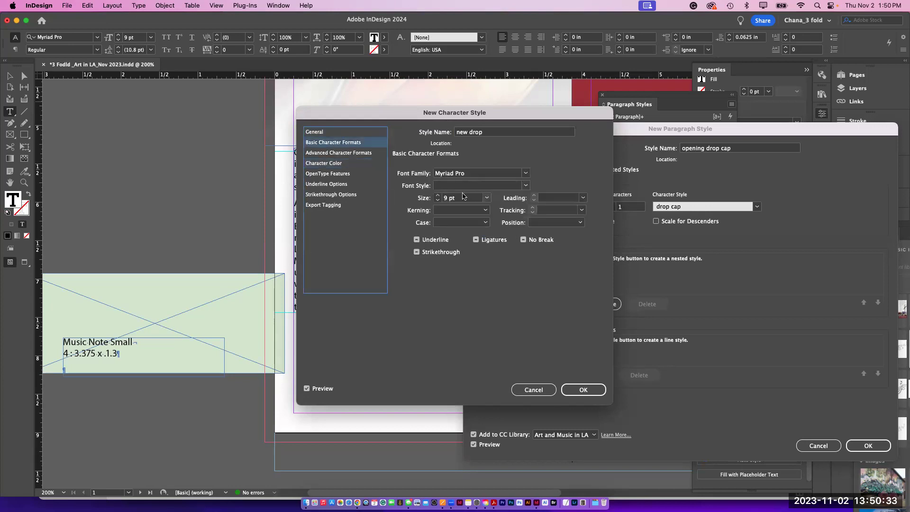
{"action": "left_click", "coordinate": [525, 174]}
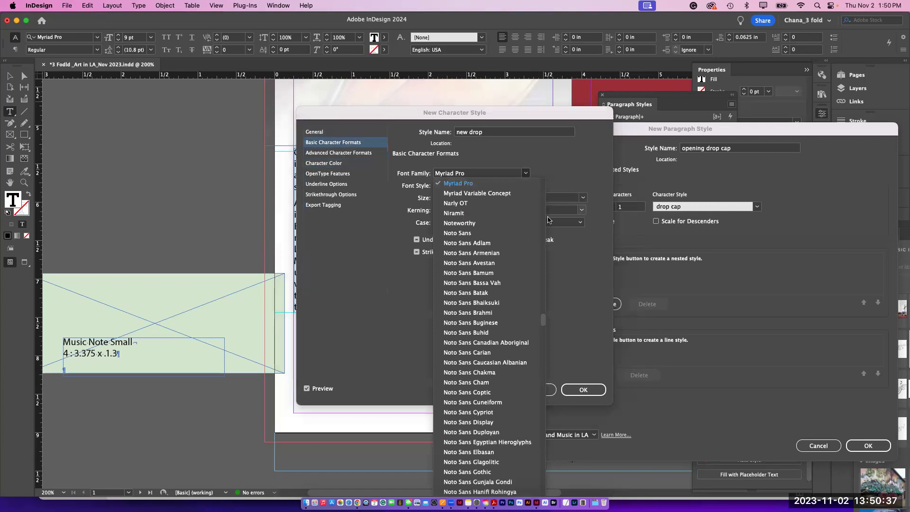
{"action": "left_click", "coordinate": [498, 224]}
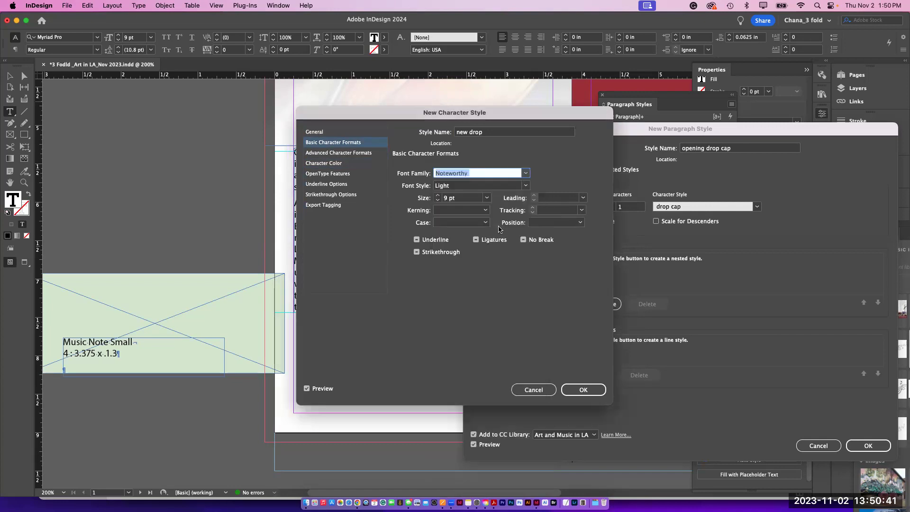
{"action": "left_click", "coordinate": [583, 390]}
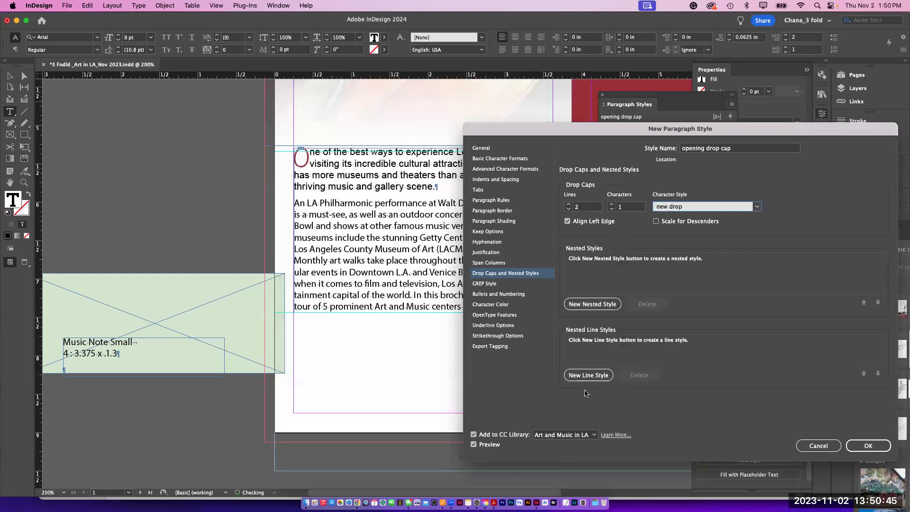
{"action": "left_click", "coordinate": [859, 446]}
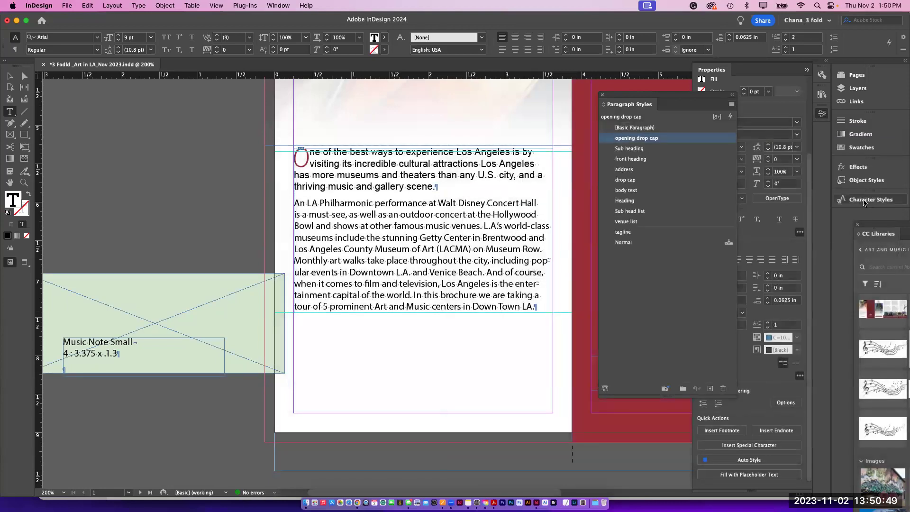
Step: Display the full list of character styles and examine the settings of the "new drop" style
{"action": "left_click", "coordinate": [863, 203]}
{"action": "left_click_drag", "start_coordinate": [734, 199], "coordinate": [532, 97]}
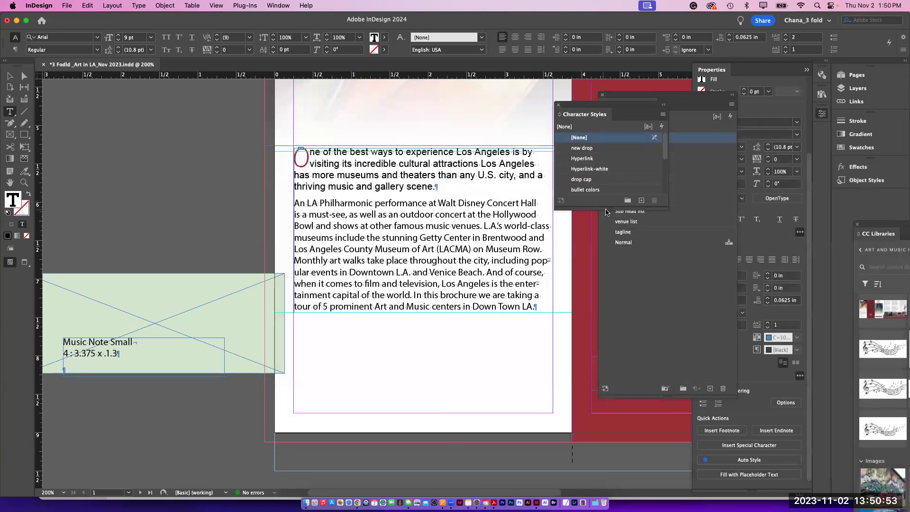
{"action": "left_click_drag", "start_coordinate": [606, 209], "coordinate": [611, 374]}
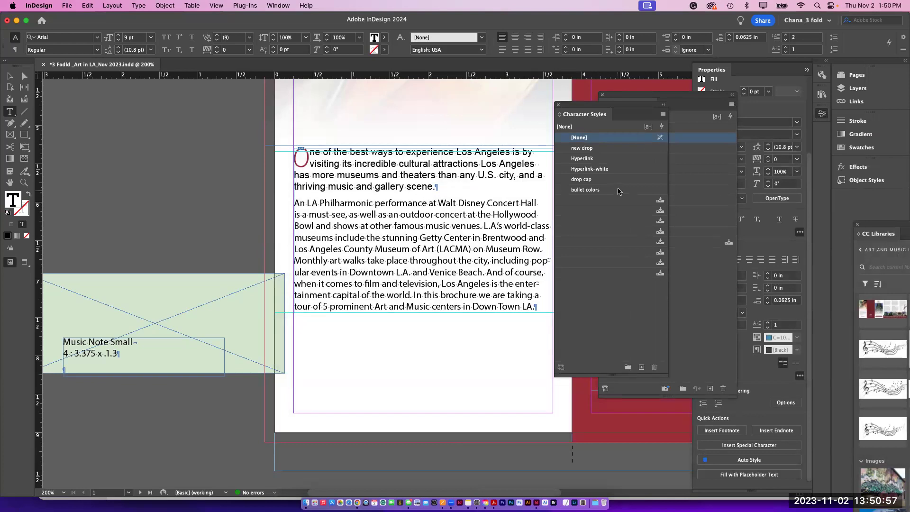
{"action": "right_click", "coordinate": [602, 152]}
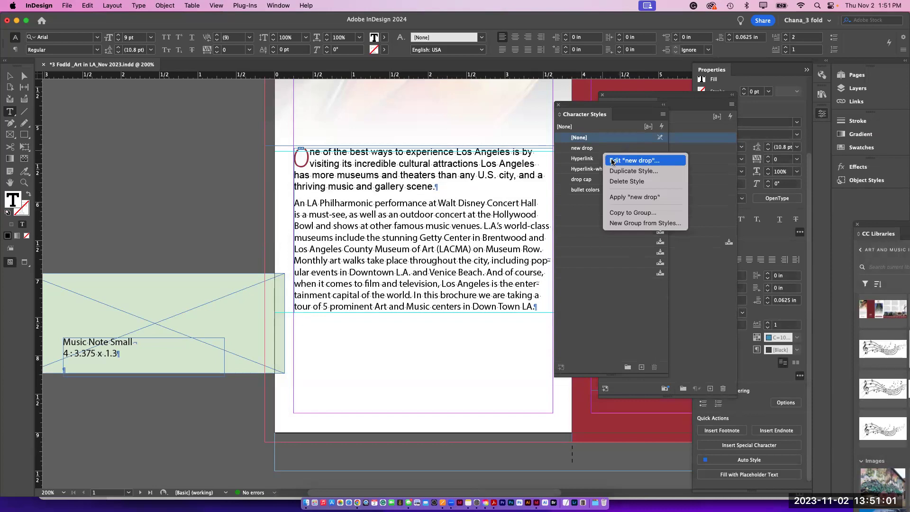
{"action": "left_click", "coordinate": [612, 161]}
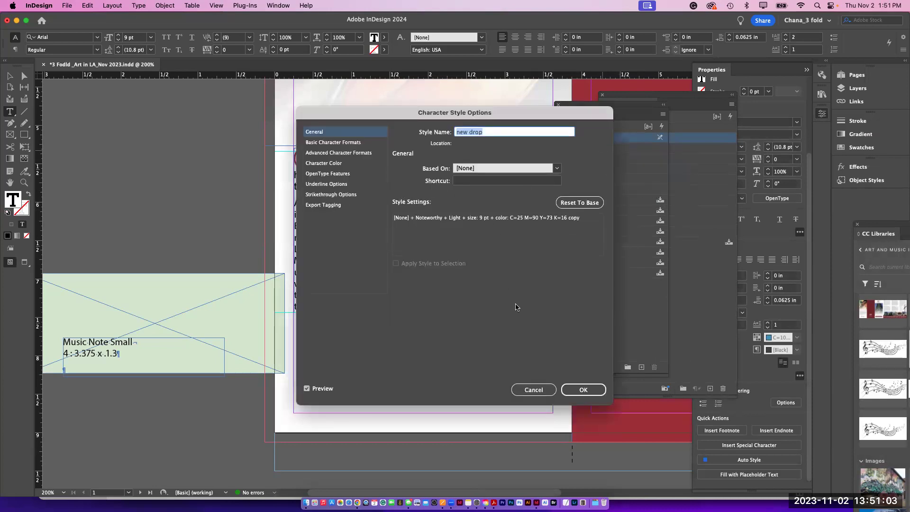
{"action": "left_click", "coordinate": [575, 392]}
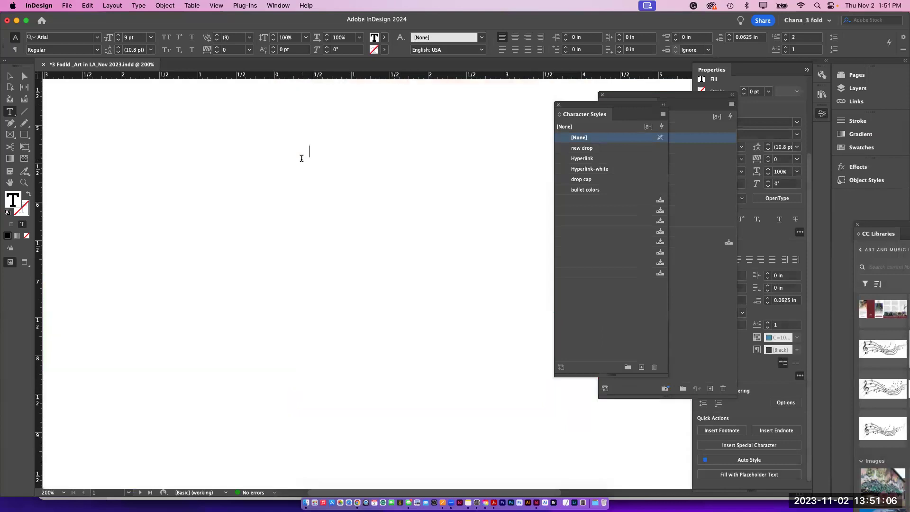
Step: Select the drop cap O in the intro paragraph and try the Filson Pro font on it
{"action": "left_click_drag", "start_coordinate": [295, 158], "coordinate": [307, 163]}
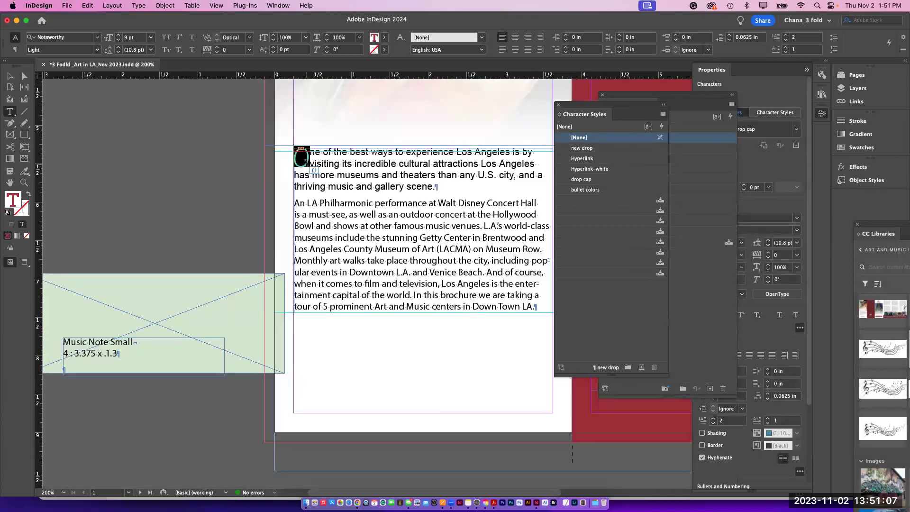
{"action": "left_click", "coordinate": [96, 38]}
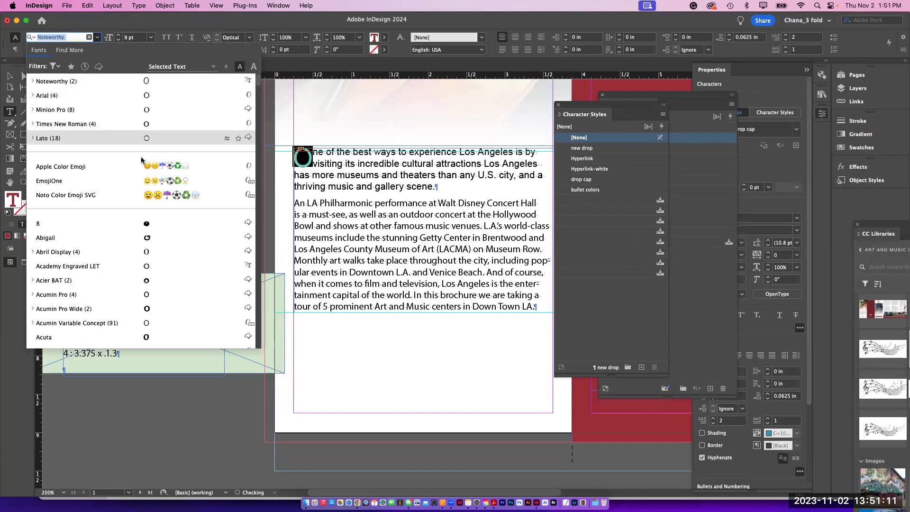
{"action": "scroll", "coordinate": [260, 143], "scroll_direction": "down", "scroll_amount": 15}
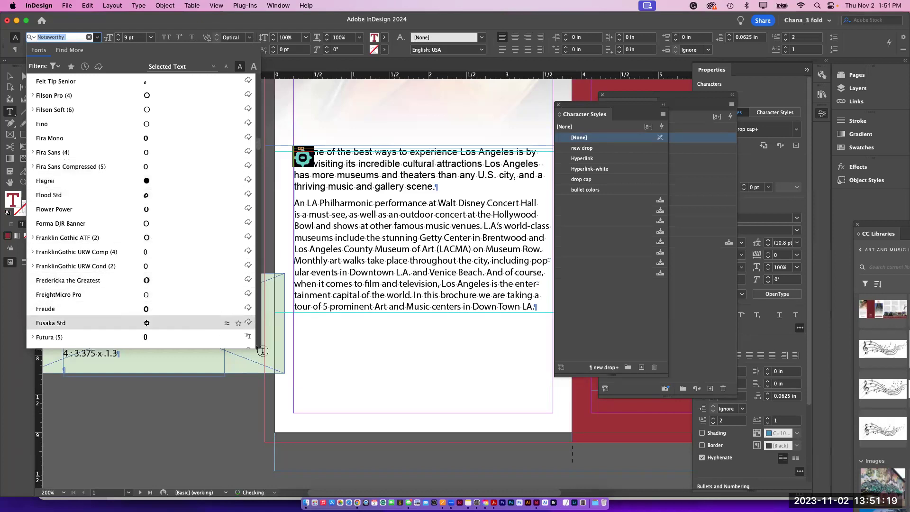
{"action": "left_click", "coordinate": [57, 95]}
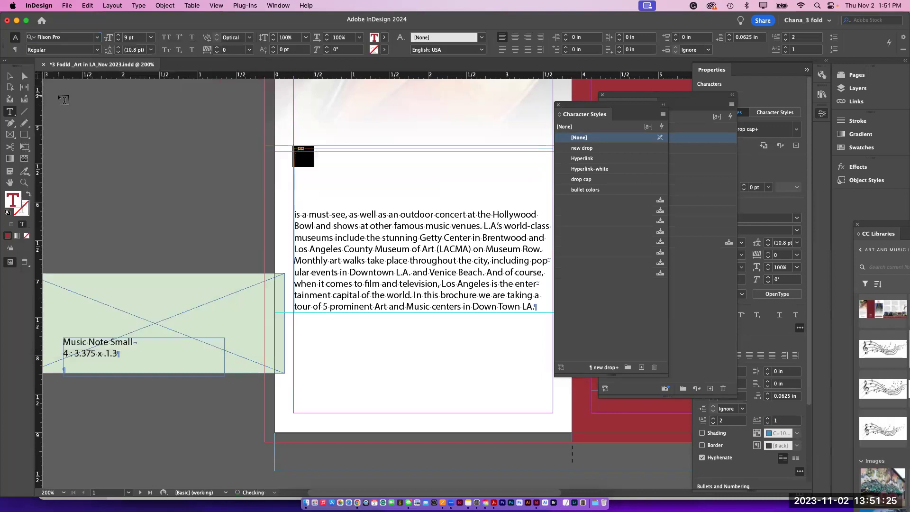
Step: Browse the fonts, search for "app", and set the drop cap O to Apple Chancery
{"action": "left_click", "coordinate": [97, 40]}
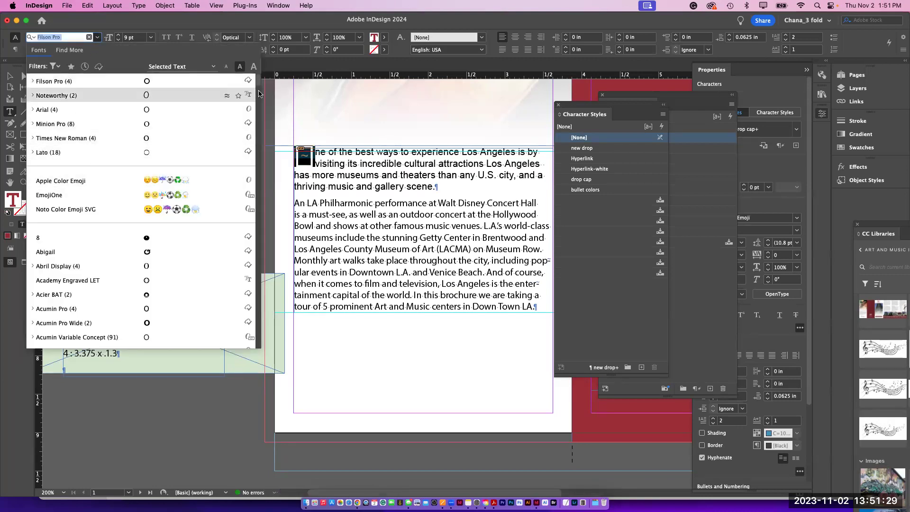
{"action": "scroll", "coordinate": [258, 124], "scroll_direction": "down", "scroll_amount": 15}
{"action": "scroll", "coordinate": [258, 124], "scroll_direction": "down", "scroll_amount": 10}
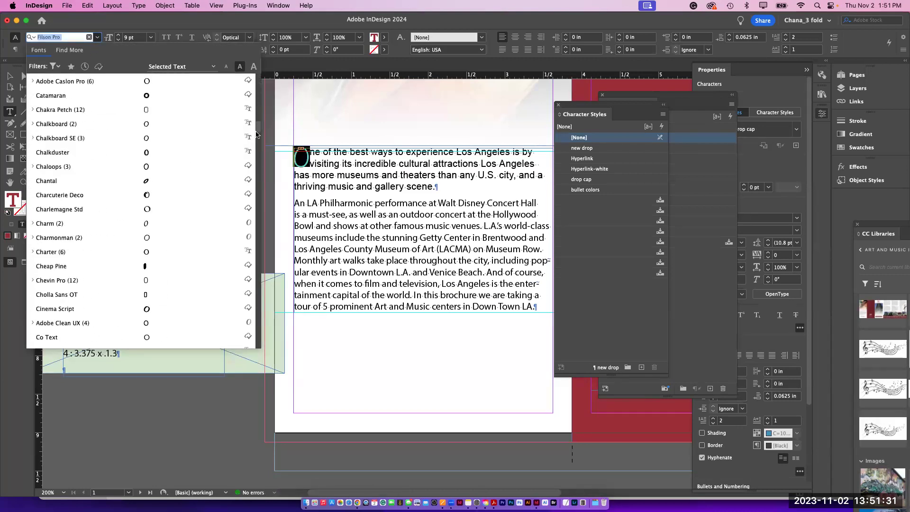
{"action": "scroll", "coordinate": [254, 127], "scroll_direction": "down", "scroll_amount": 10}
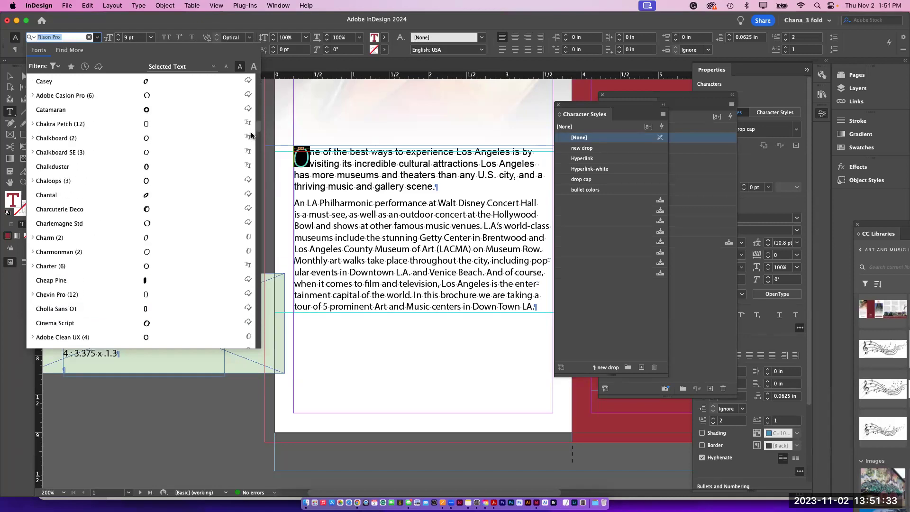
{"action": "scroll", "coordinate": [95, 256], "scroll_direction": "down", "scroll_amount": 4}
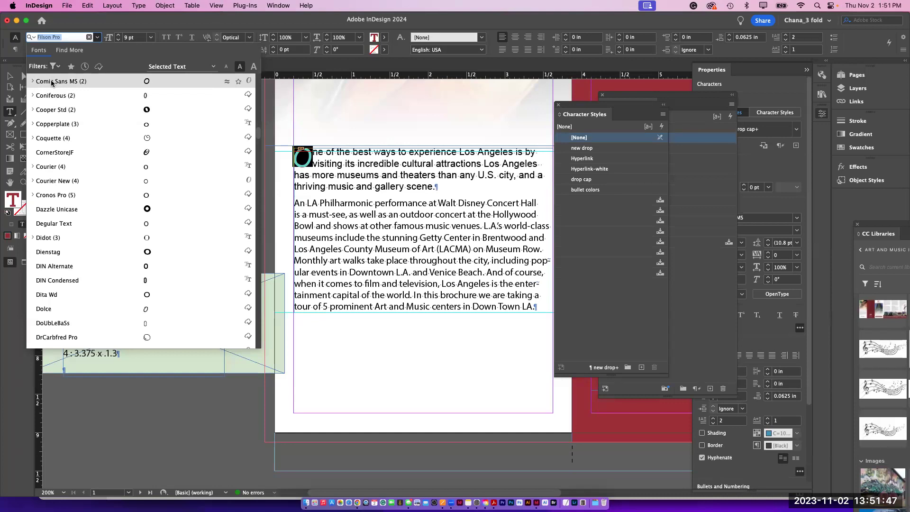
{"action": "left_click", "coordinate": [69, 39]}
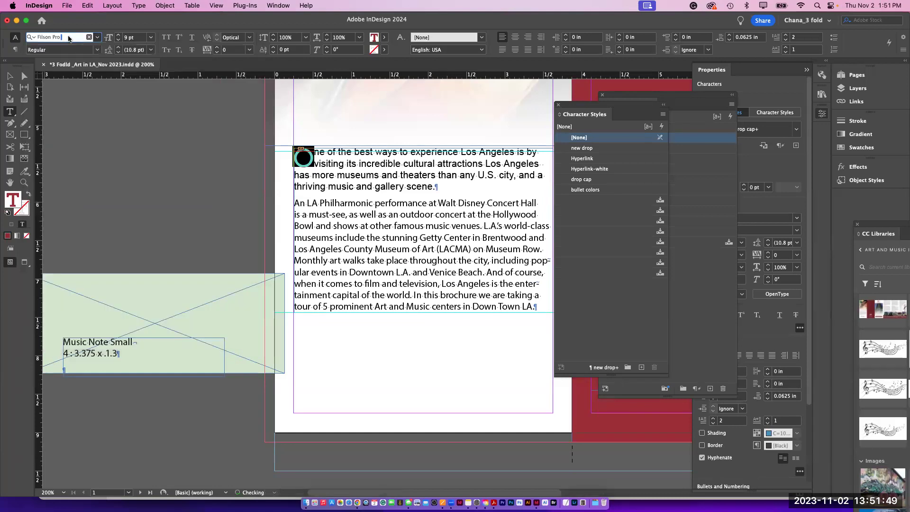
{"action": "left_click_drag", "start_coordinate": [69, 39], "coordinate": [37, 38]}
{"action": "type", "text": "app"}
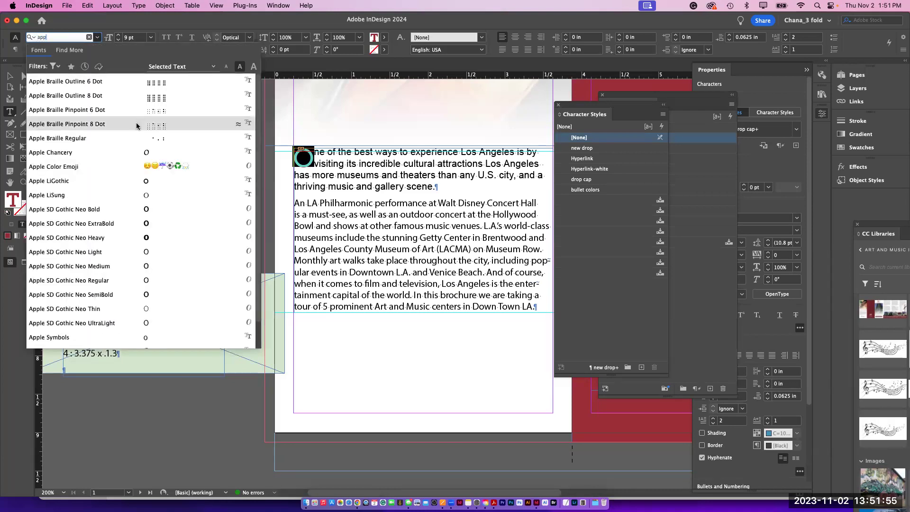
{"action": "left_click", "coordinate": [91, 152]}
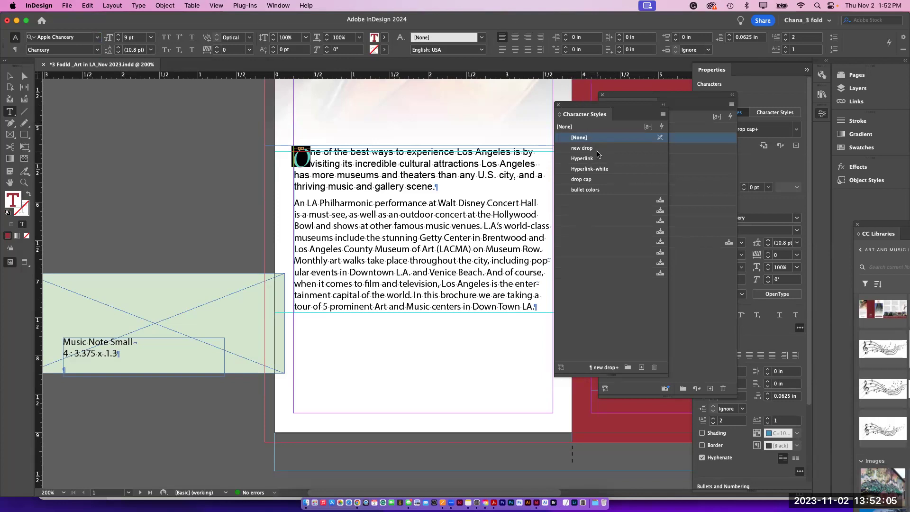
Step: Apply the "new drop" character style to the drop cap O, and switch it back to [None]
{"action": "left_click", "coordinate": [302, 154]}
{"action": "left_click_drag", "start_coordinate": [302, 155], "coordinate": [296, 154]}
{"action": "left_click", "coordinate": [662, 115]}
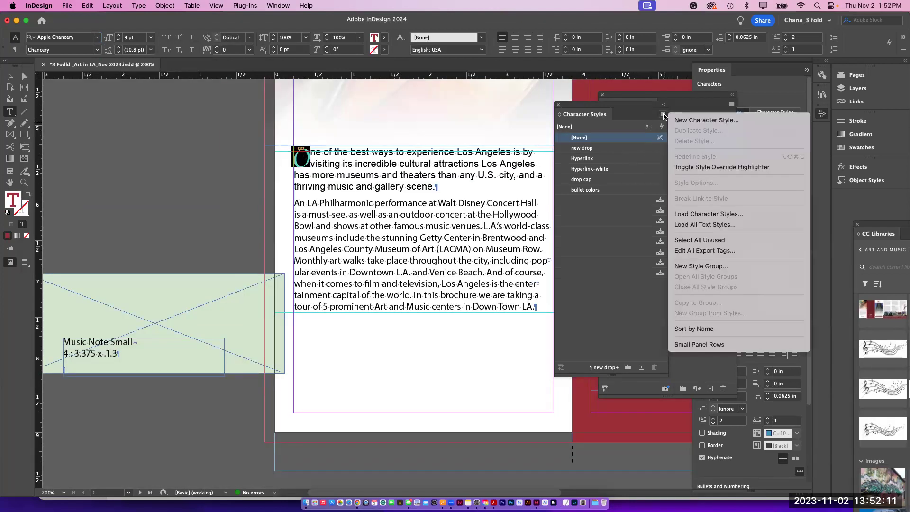
{"action": "left_click", "coordinate": [616, 148]}
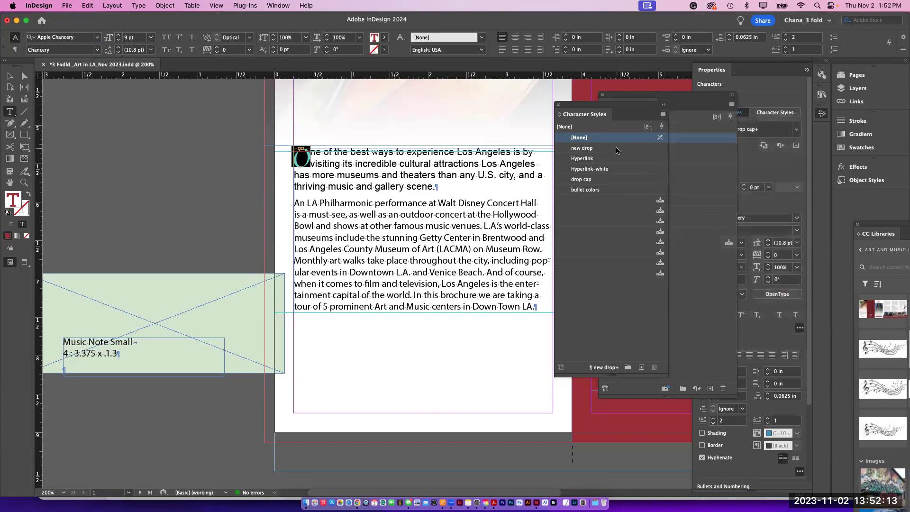
{"action": "left_click", "coordinate": [616, 148]}
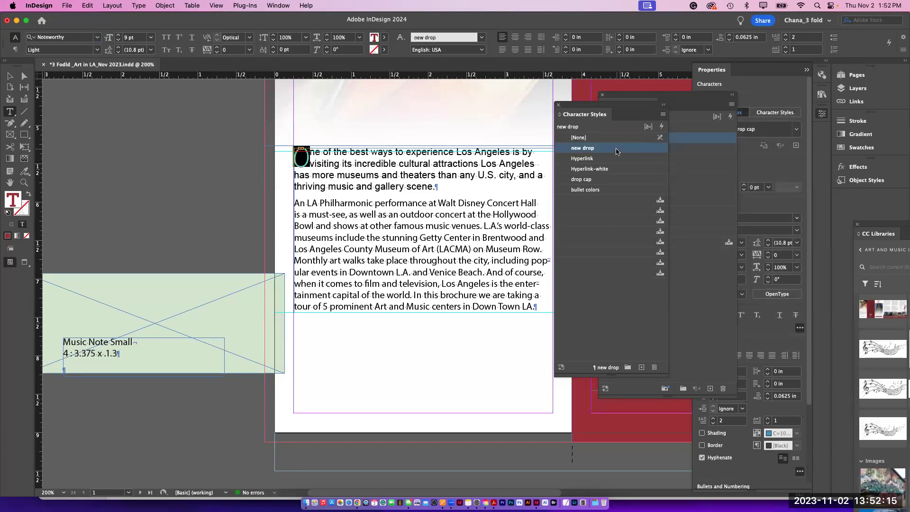
{"action": "left_click", "coordinate": [621, 137]}
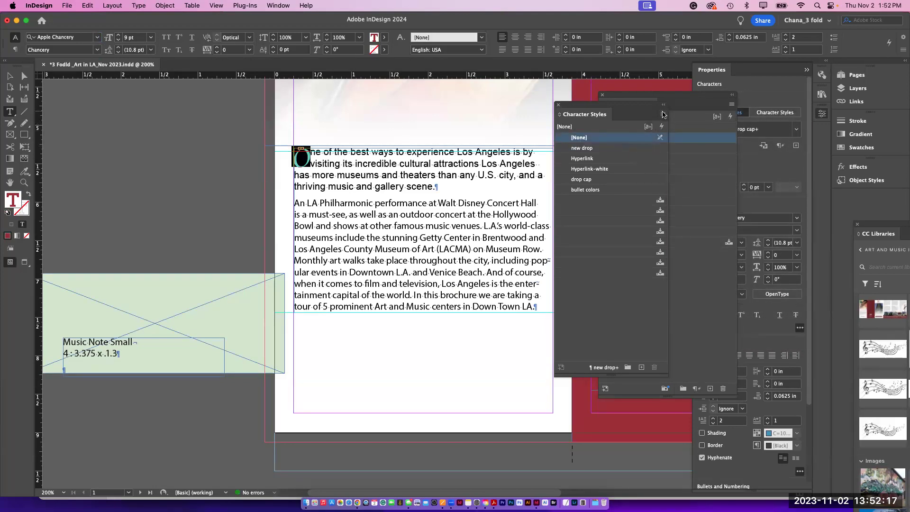
Step: Create a character style named "apple drop" from the drop cap O and apply it to that letter
{"action": "left_click", "coordinate": [662, 115]}
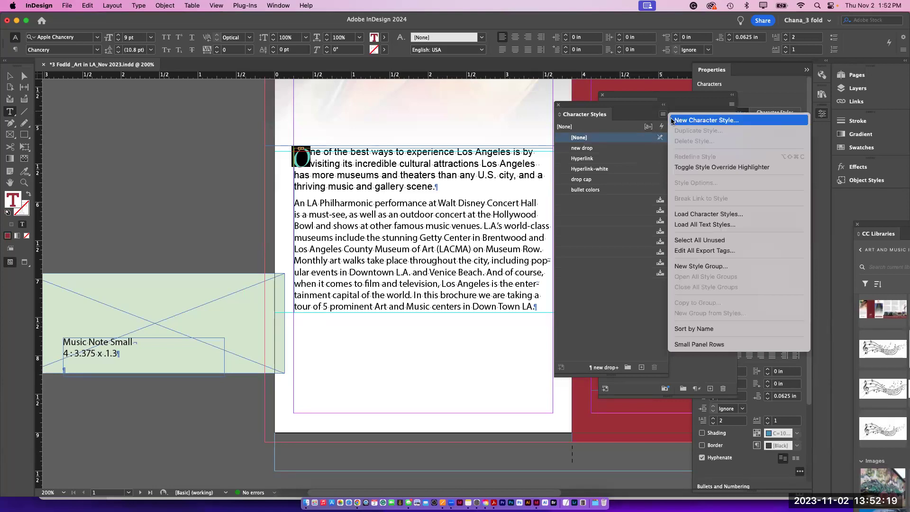
{"action": "left_click", "coordinate": [672, 121]}
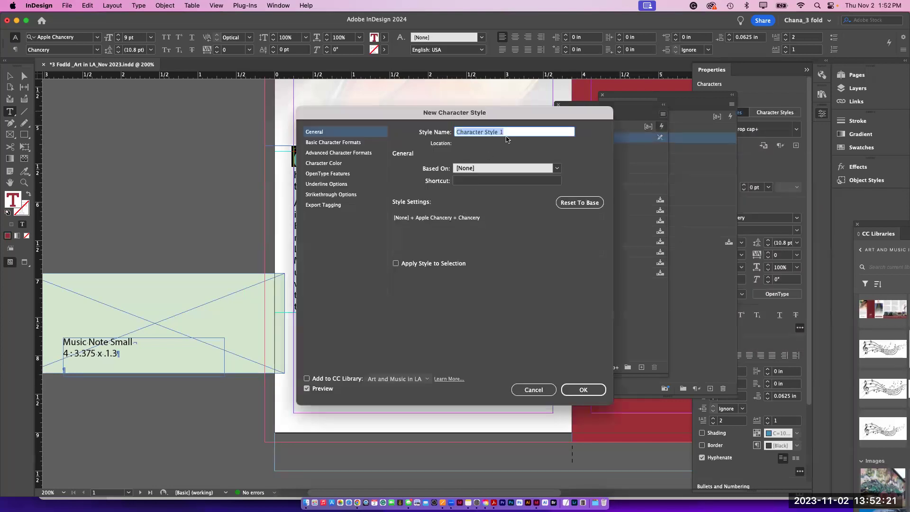
{"action": "type", "text": "apple drop"}
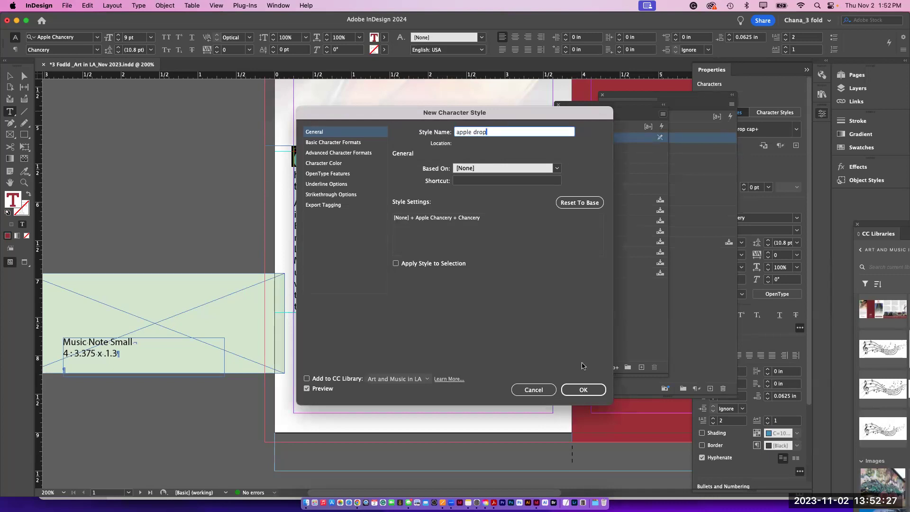
{"action": "left_click", "coordinate": [583, 389]}
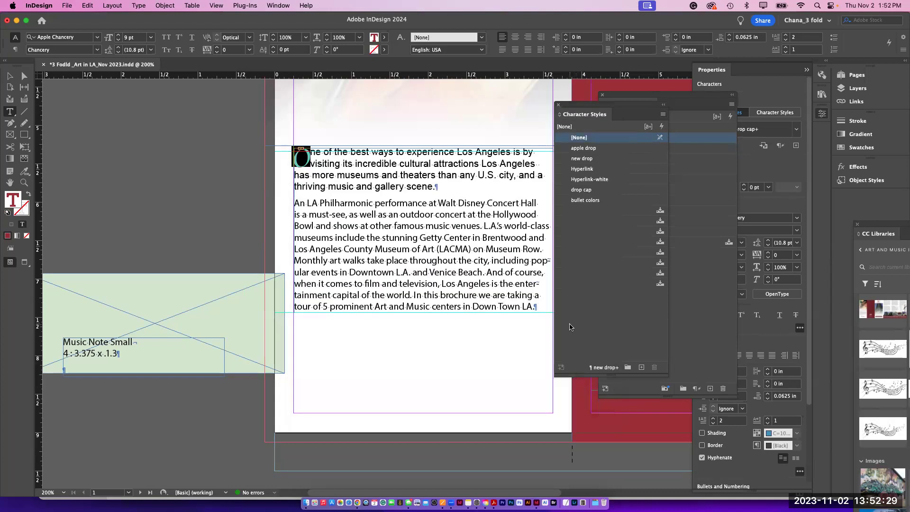
{"action": "left_click", "coordinate": [584, 150]}
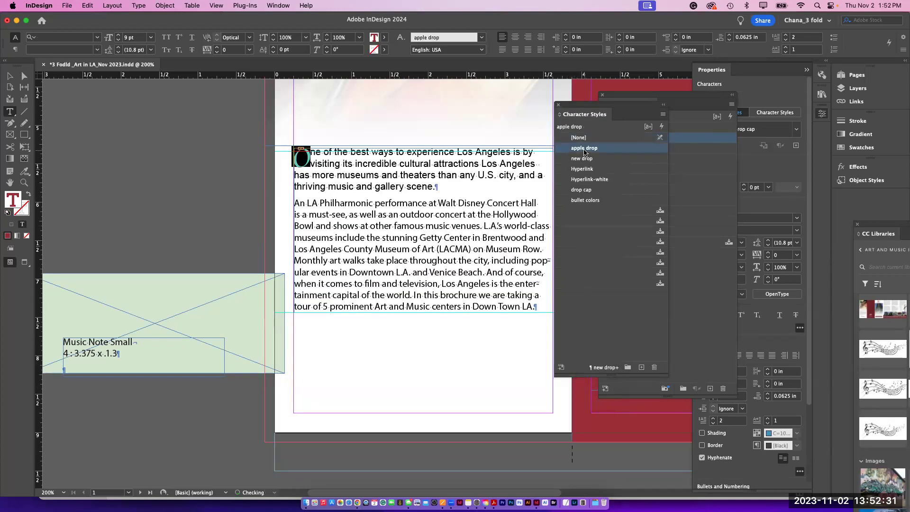
{"action": "left_click", "coordinate": [388, 163]}
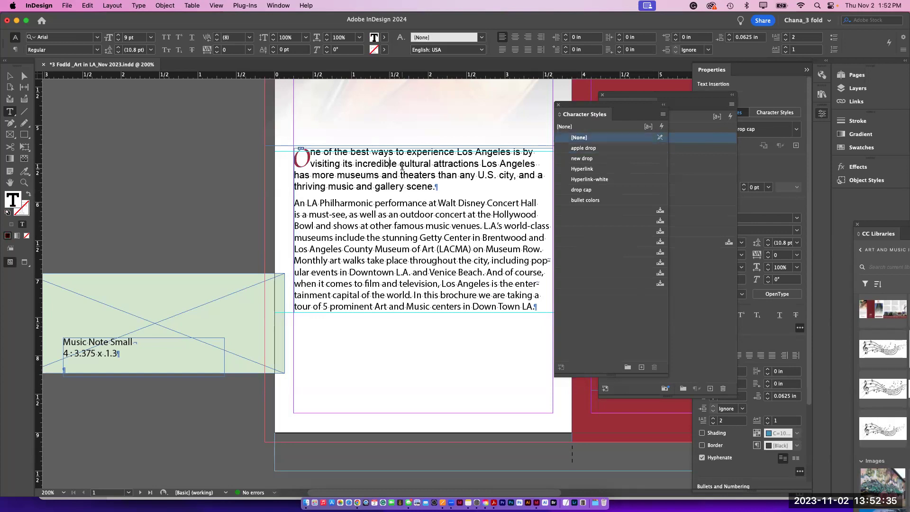
Step: Create a paragraph style named "opening for the brochure_drop cap" from the intro paragraph, based on "opening drop cap"
{"action": "left_click", "coordinate": [704, 214]}
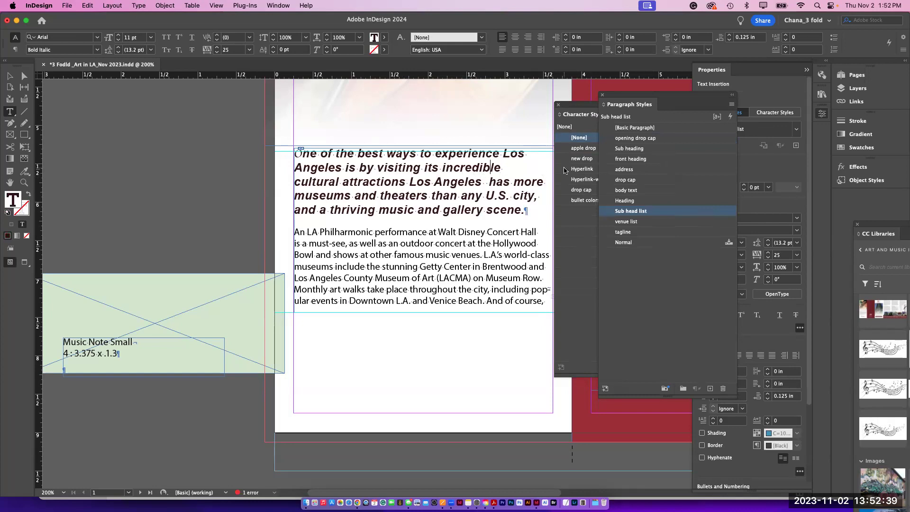
{"action": "key", "text": "super+z"}
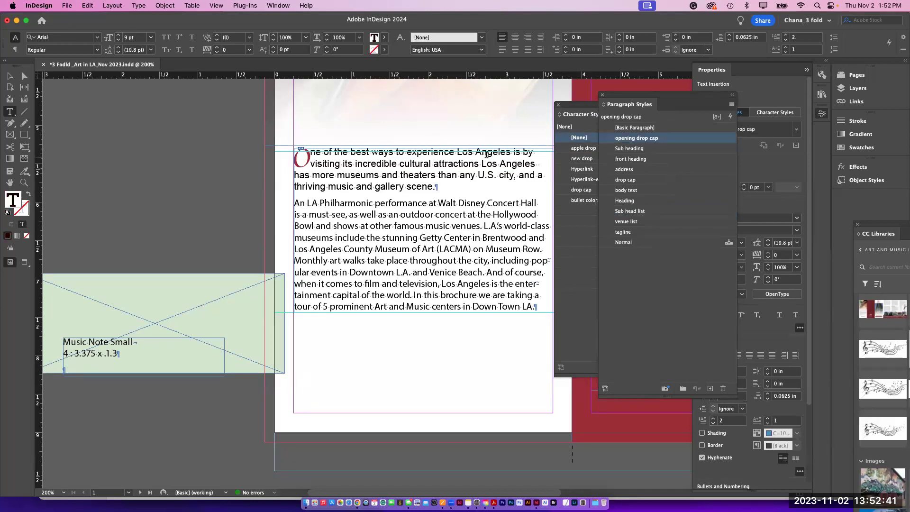
{"action": "left_click", "coordinate": [731, 104]}
{"action": "left_click", "coordinate": [689, 109]}
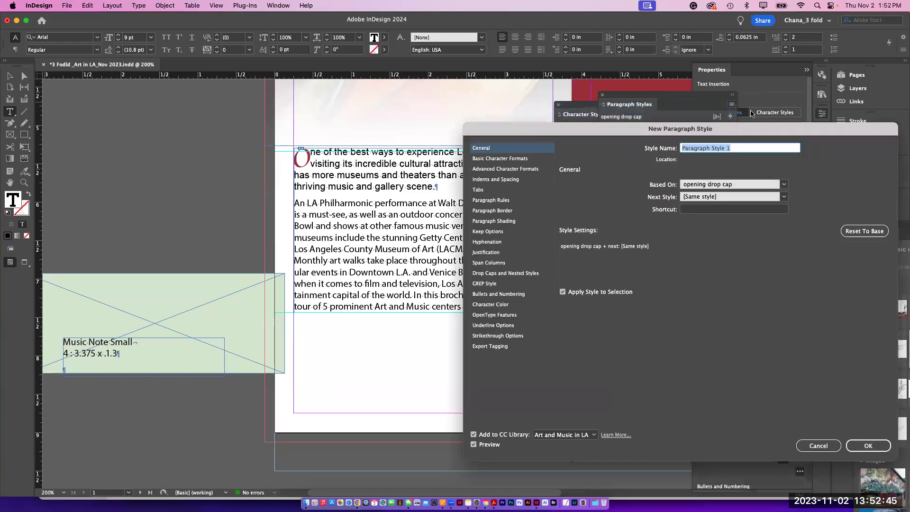
{"action": "type", "text": "open"}
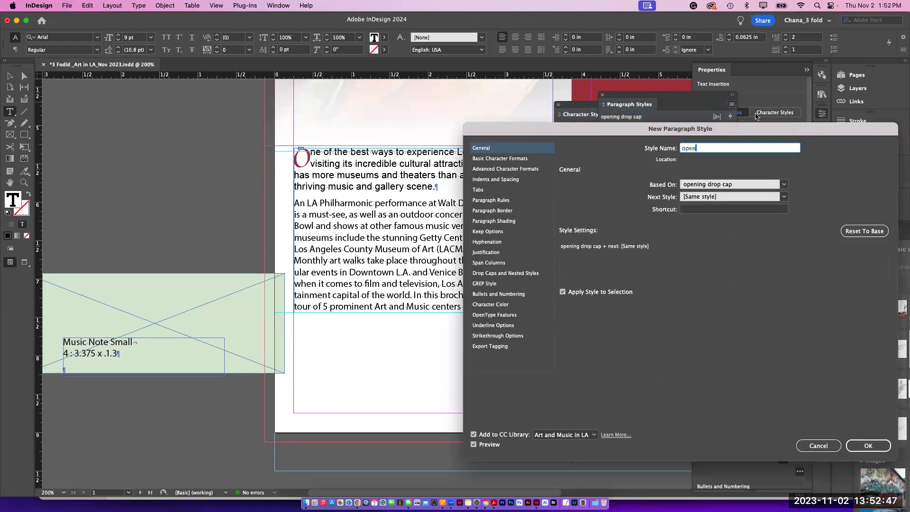
{"action": "type", "text": "ing for the brochure"}
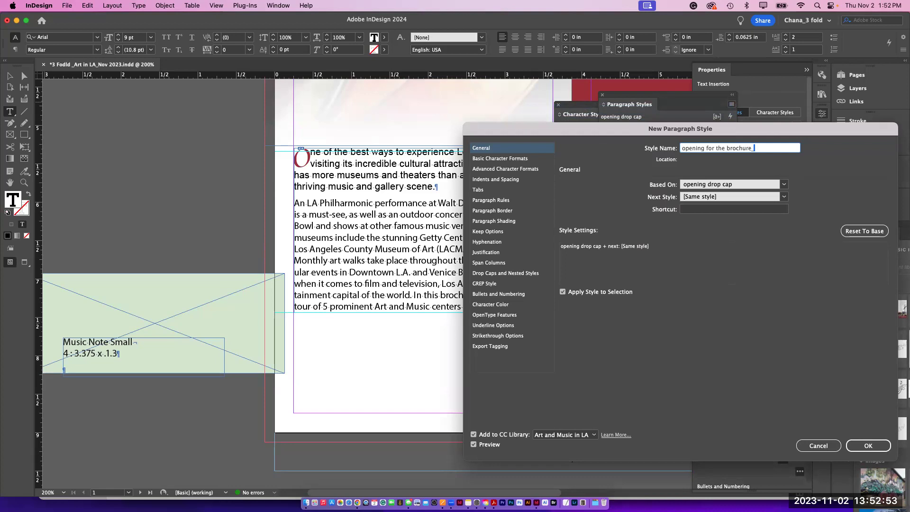
{"action": "type", "text": "_drop cap"}
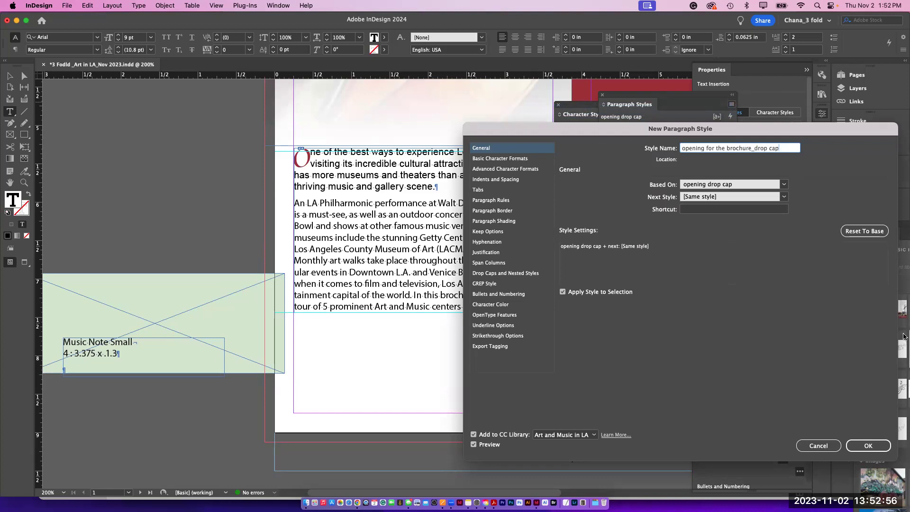
{"action": "left_click", "coordinate": [876, 444]}
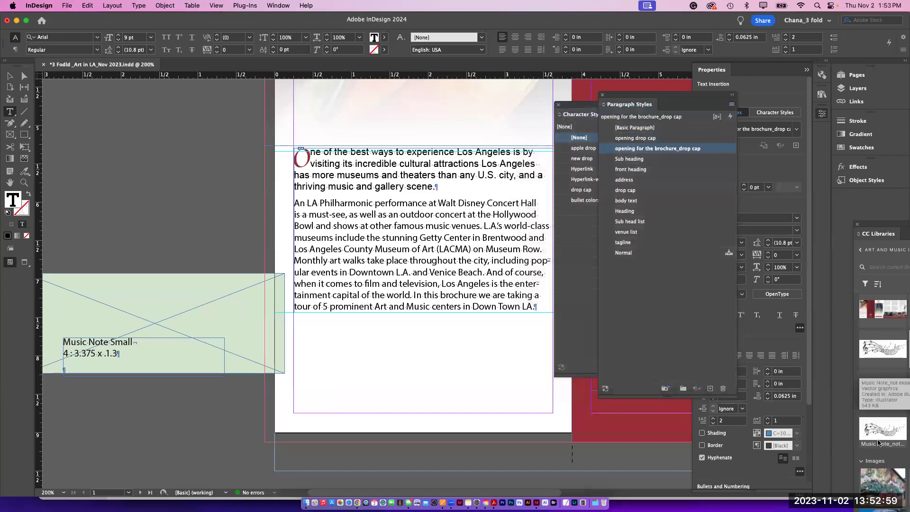
Step: Duplicate "opening for the brochure_drop cap" as "opening for the brochure_seconmd para left indent" and apply the copy to the second paragraph
{"action": "left_click", "coordinate": [433, 256]}
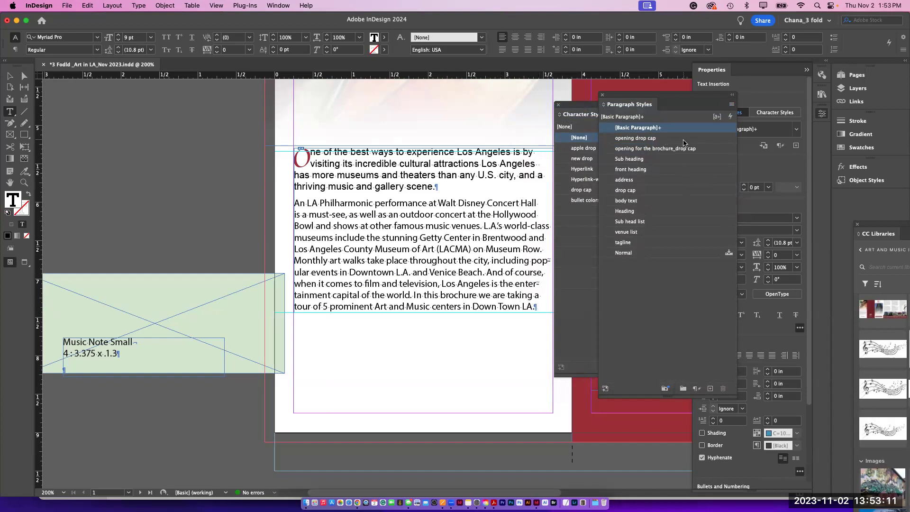
{"action": "right_click", "coordinate": [709, 150]}
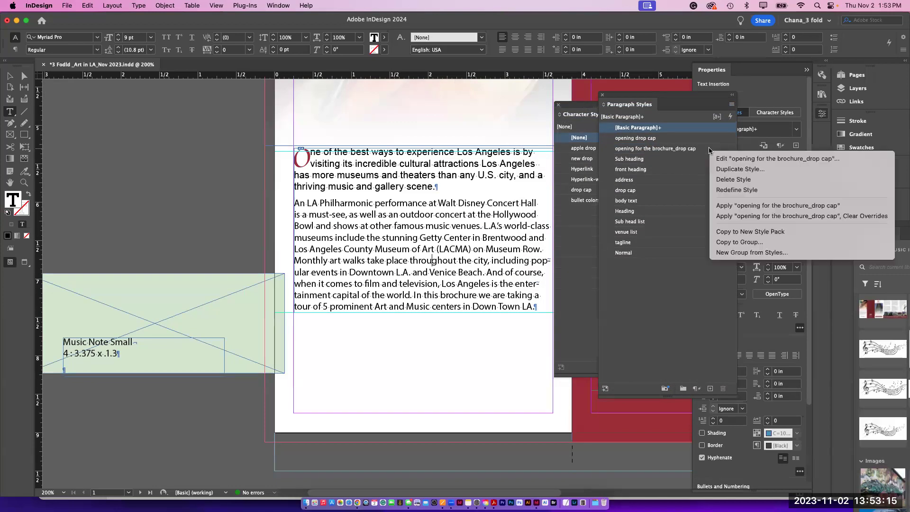
{"action": "left_click", "coordinate": [726, 170]}
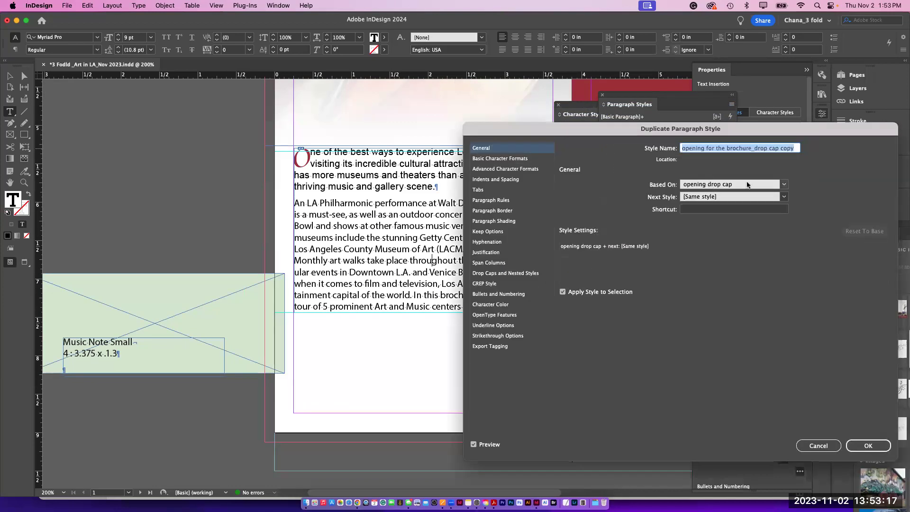
{"action": "left_click", "coordinate": [775, 150]}
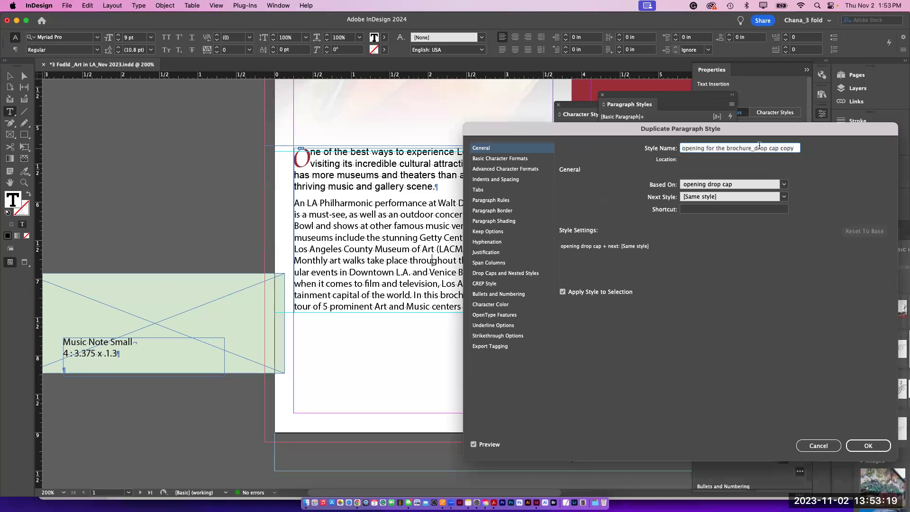
{"action": "left_click_drag", "start_coordinate": [756, 149], "coordinate": [798, 148]}
{"action": "type", "text": "seconmd para left indent"}
{"action": "left_click", "coordinate": [855, 445]}
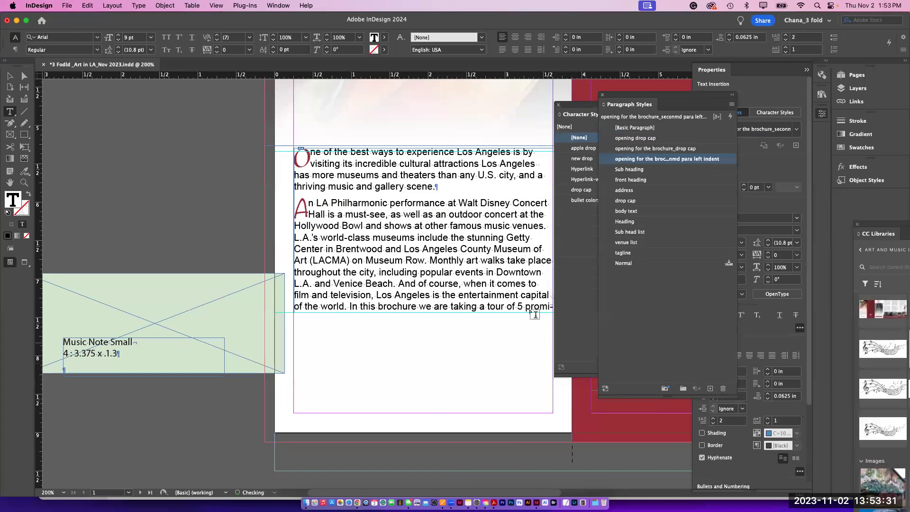
Step: Edit the second paragraph's style, setting its drop cap to 1 line and the drop cap character style to [None]
{"action": "left_click", "coordinate": [456, 260]}
{"action": "left_click", "coordinate": [670, 161]}
{"action": "left_click", "coordinate": [382, 249]}
{"action": "double_click", "coordinate": [729, 161]}
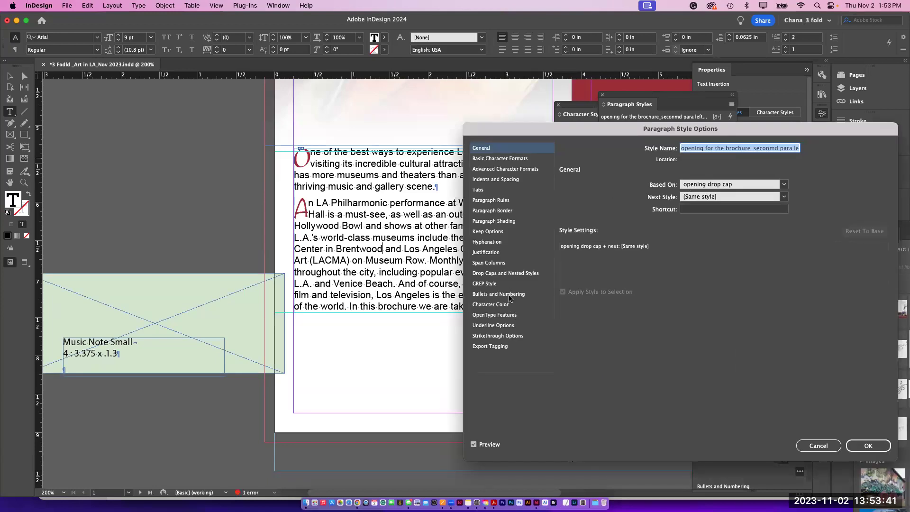
{"action": "left_click", "coordinate": [513, 273]}
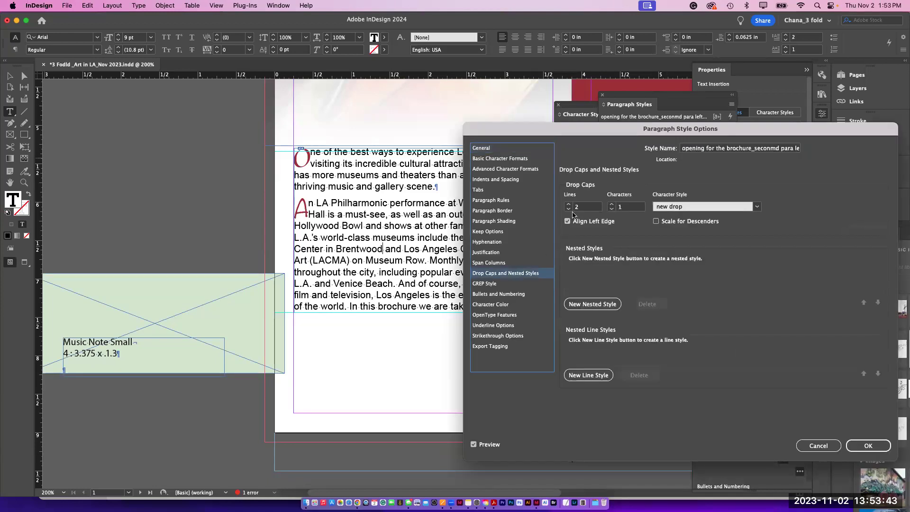
{"action": "left_click", "coordinate": [569, 209]}
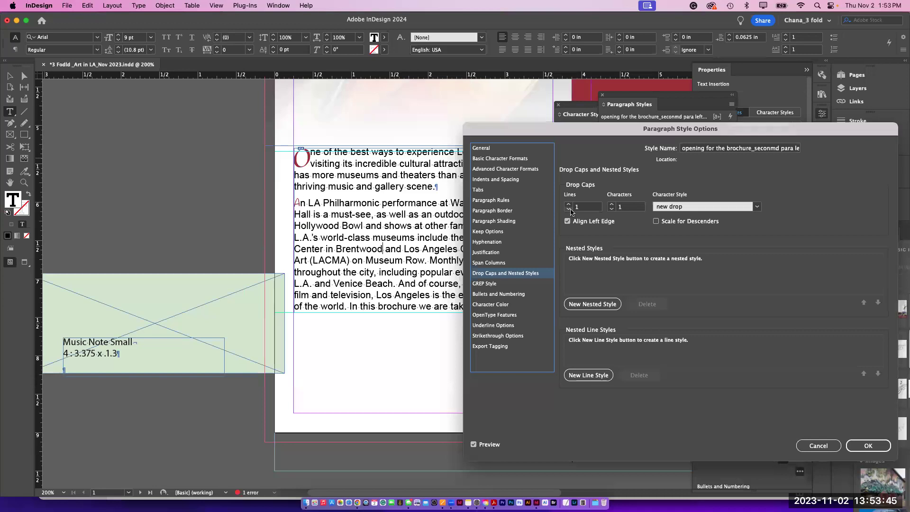
{"action": "left_click", "coordinate": [757, 207]}
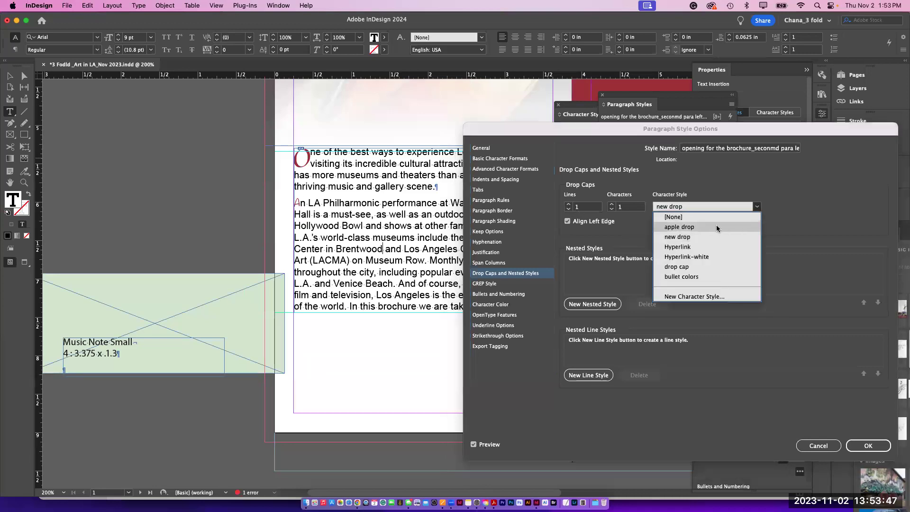
{"action": "left_click", "coordinate": [674, 217]}
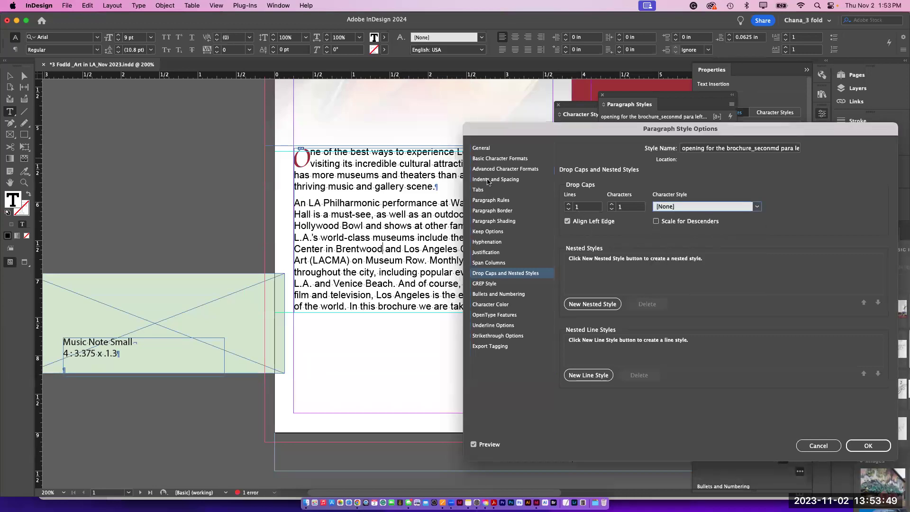
Step: Set the second-paragraph style's first line indent to 0.125 in, check its basic character formats, and save the style
{"action": "left_click", "coordinate": [489, 180]}
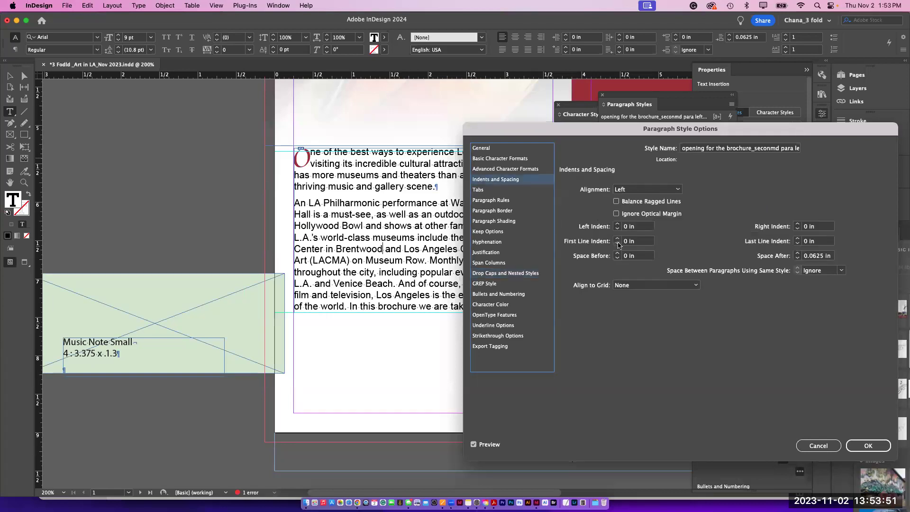
{"action": "left_click", "coordinate": [618, 240]}
{"action": "left_click", "coordinate": [618, 240]}
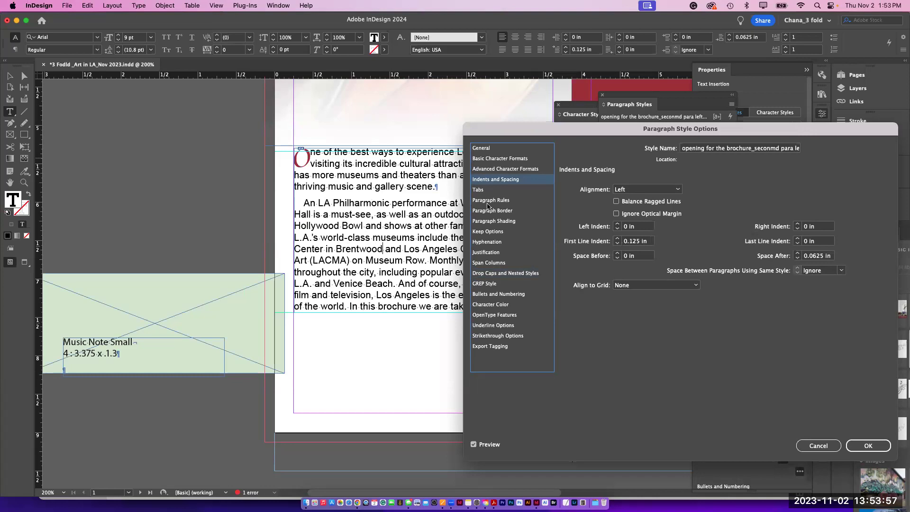
{"action": "left_click", "coordinate": [490, 150]}
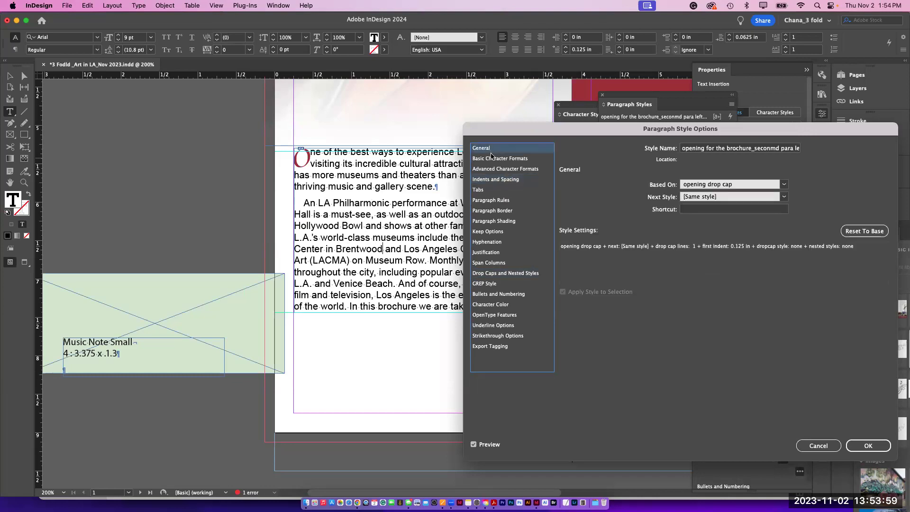
{"action": "left_click", "coordinate": [493, 162]}
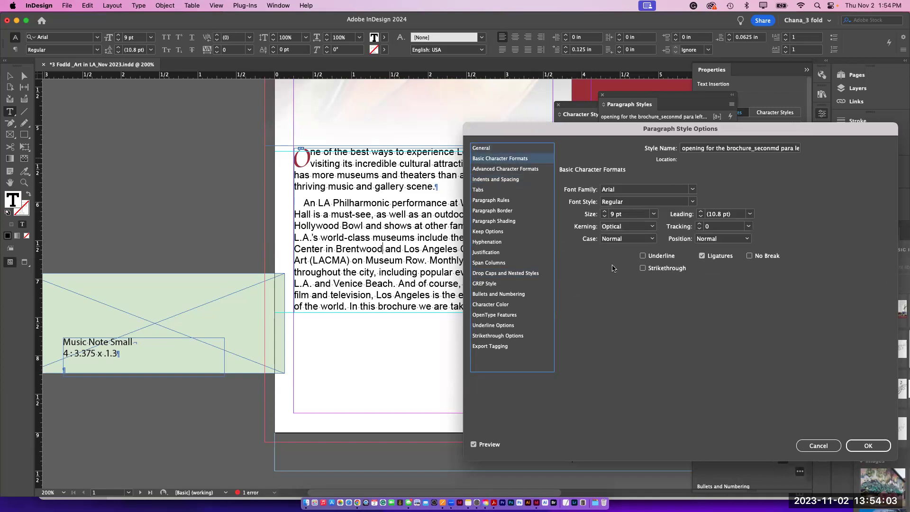
{"action": "left_click", "coordinate": [868, 445]}
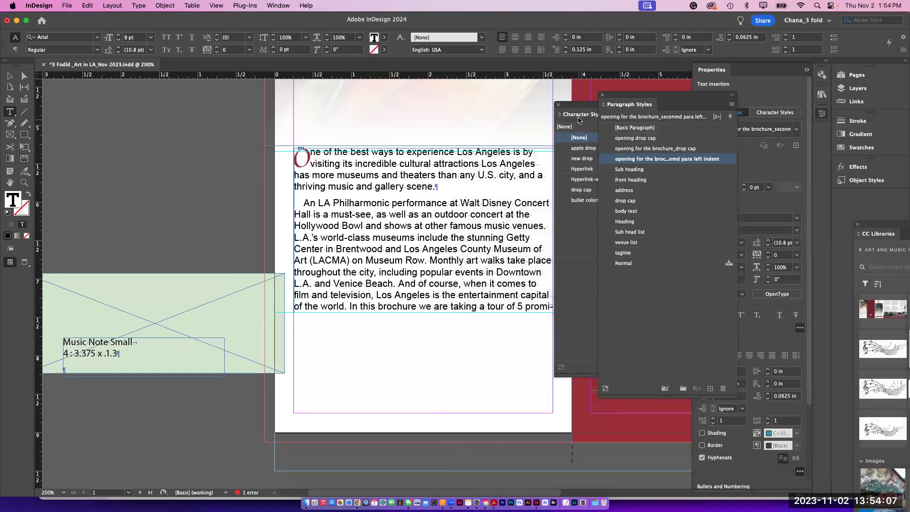
Step: Move the Character Styles panel out from behind the Paragraph Styles panel so both style lists can be read
{"action": "left_click", "coordinate": [579, 116]}
{"action": "left_click_drag", "start_coordinate": [617, 110], "coordinate": [800, 146]}
{"action": "key", "text": "super+minus"}
{"action": "key", "text": "super+minus"}
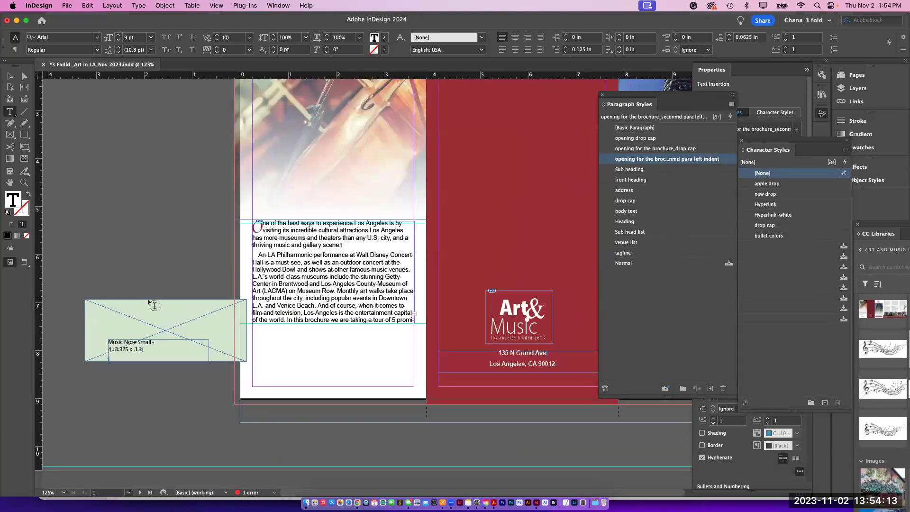
Step: Delete the "Music Note Small" text note and the green placeholder frame beside the page
{"action": "left_click", "coordinate": [10, 77]}
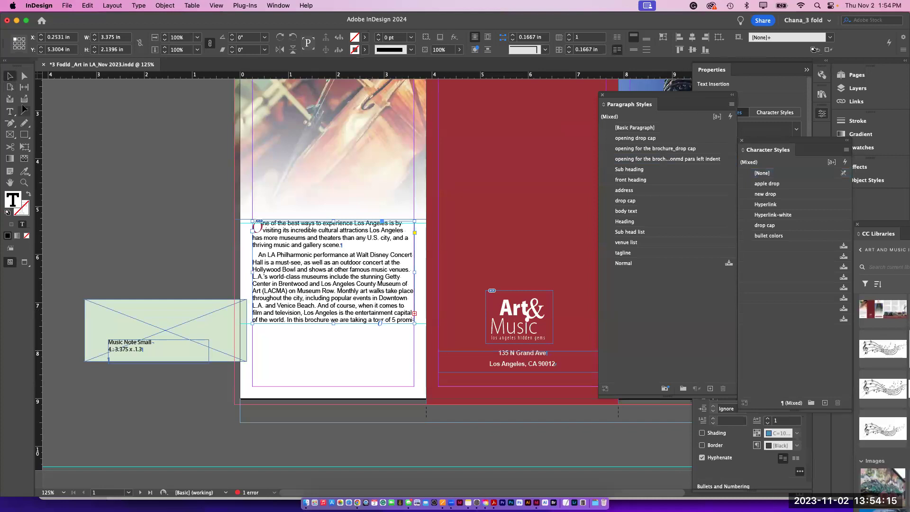
{"action": "left_click", "coordinate": [112, 272]}
{"action": "left_click", "coordinate": [172, 349]}
{"action": "key", "text": "Delete"}
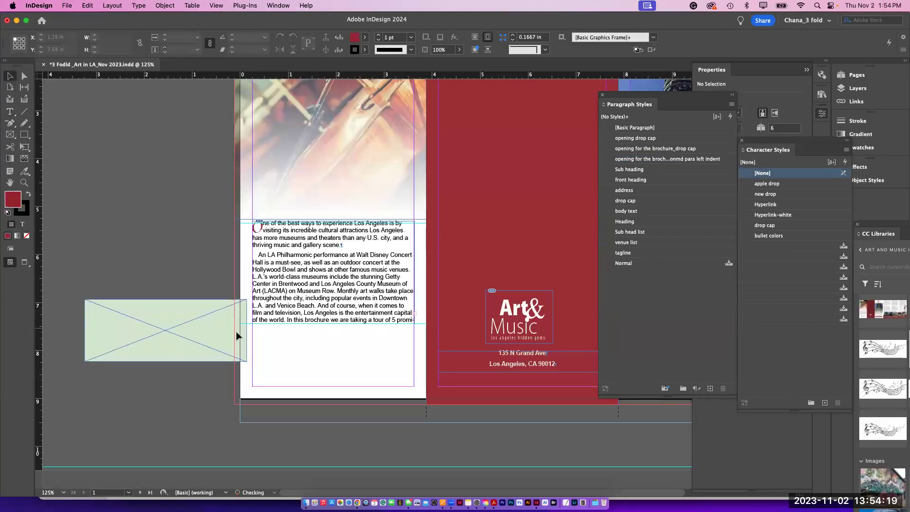
{"action": "left_click", "coordinate": [185, 340]}
{"action": "key", "text": "Delete"}
Step: Lower the horizontal guide beneath the intro text to 7.625 in and select the intro text frame
{"action": "left_click", "coordinate": [291, 313]}
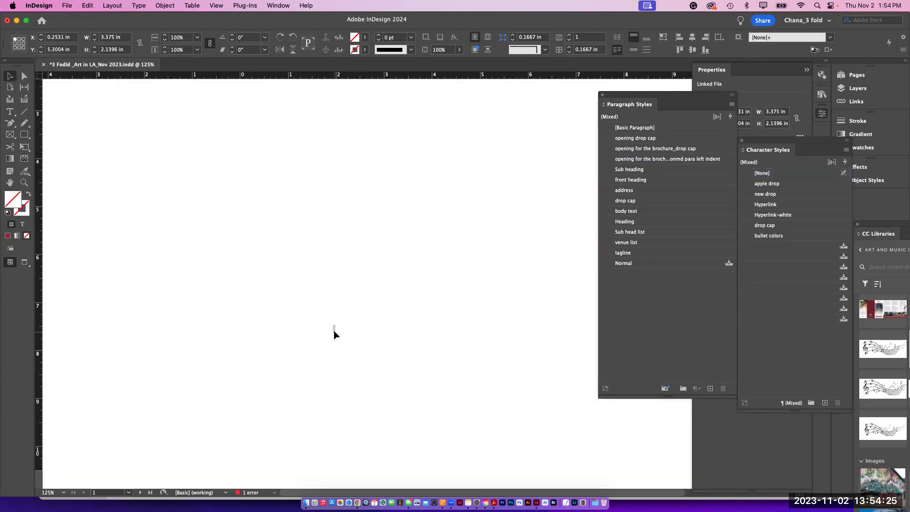
{"action": "left_click", "coordinate": [335, 335]}
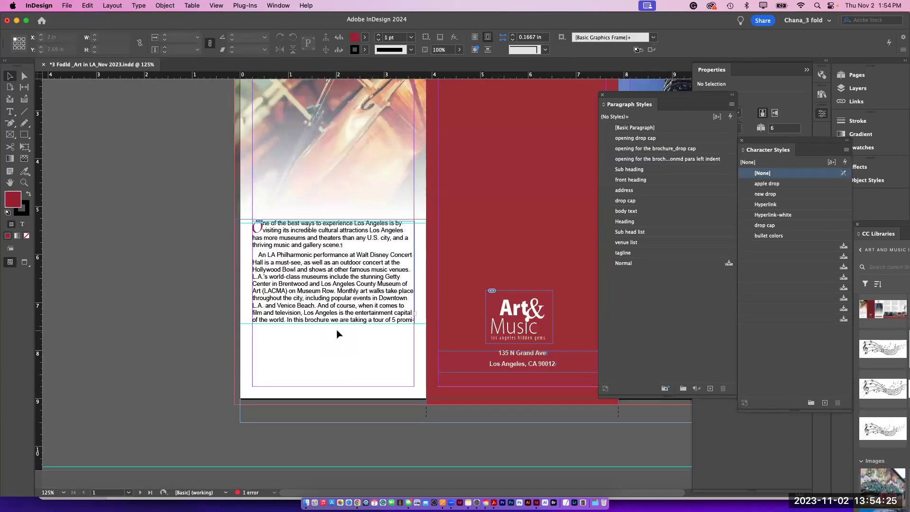
{"action": "left_click_drag", "start_coordinate": [340, 324], "coordinate": [341, 332]}
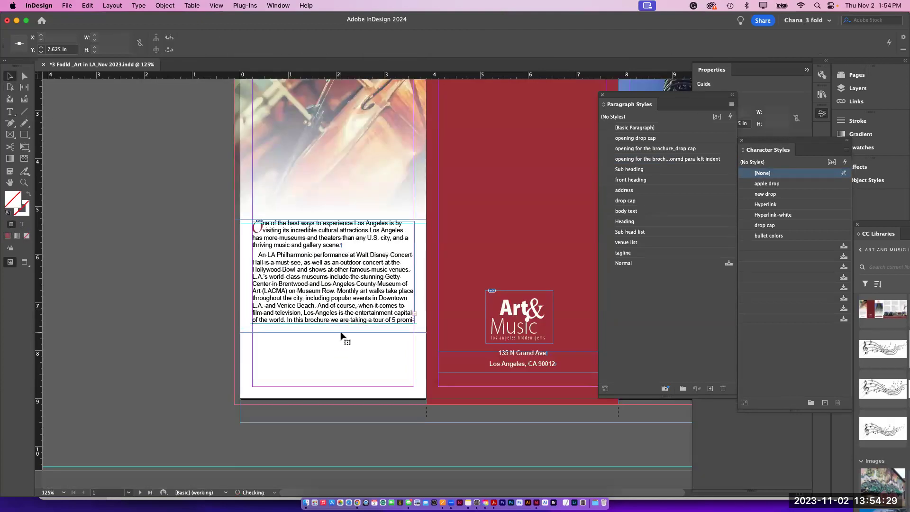
{"action": "left_click", "coordinate": [345, 326]}
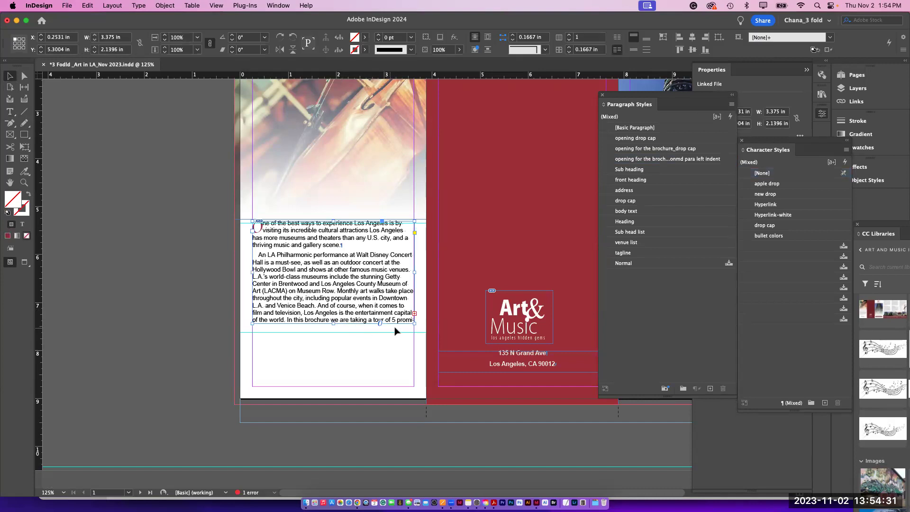
Step: Enlarge the intro text frame to about 3.44 × 2.45 in so that all its text fits
{"action": "left_click_drag", "start_coordinate": [414, 323], "coordinate": [417, 338]}
{"action": "left_click", "coordinate": [198, 349]}
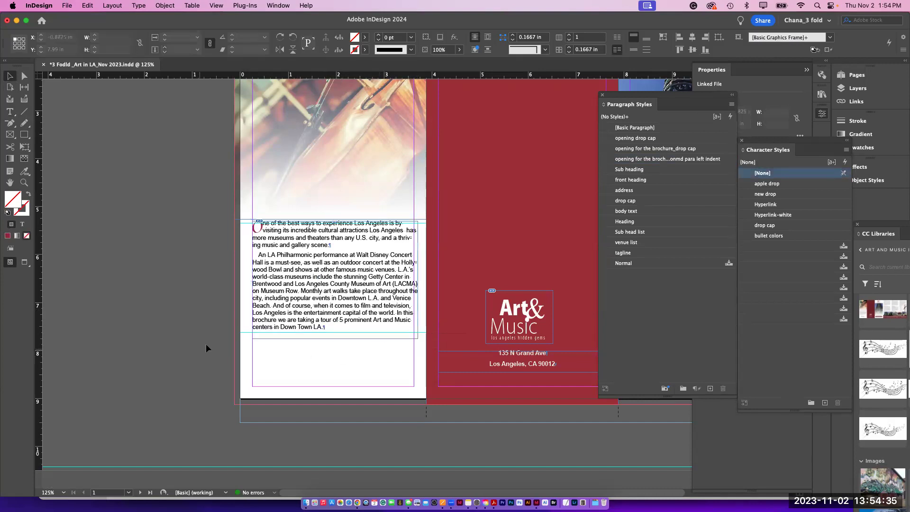
Step: Place notes.ai from the Illudtrator Files folder beneath the intro text, about 2.14 in wide and 0.8 in high
{"action": "key", "text": "super+d"}
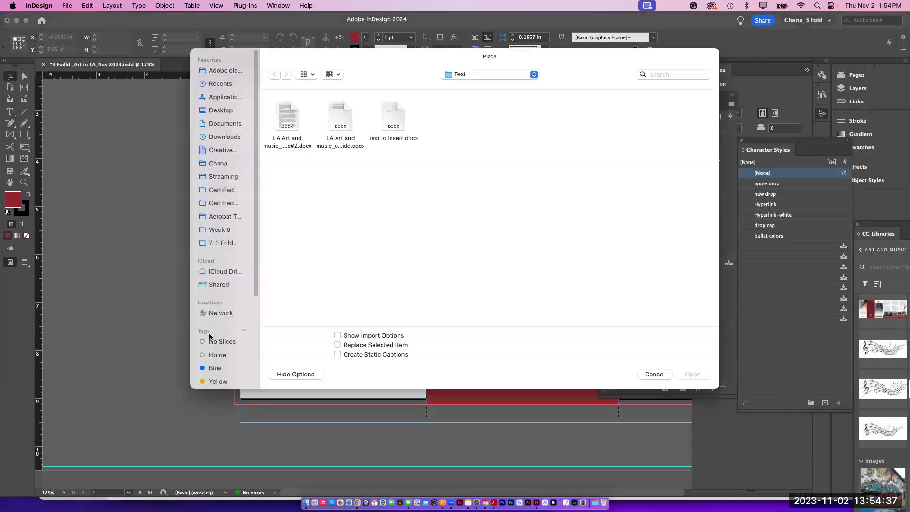
{"action": "left_click", "coordinate": [460, 75]}
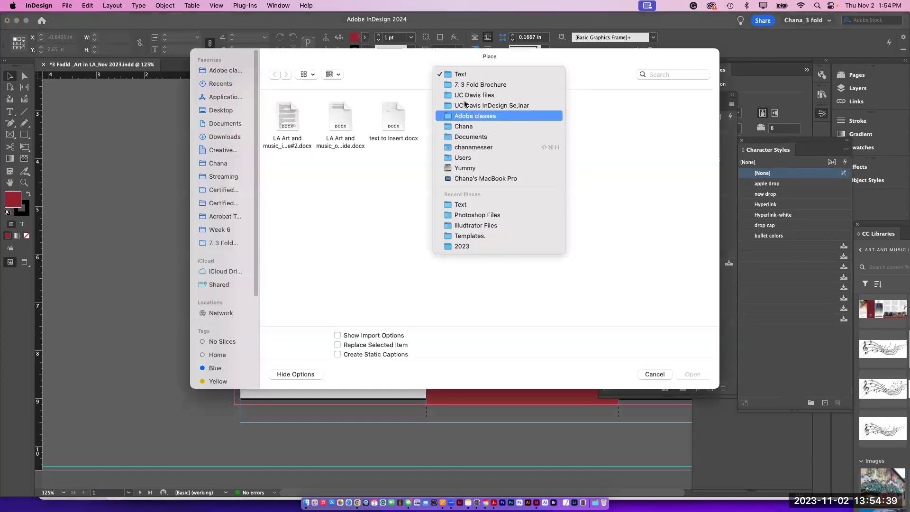
{"action": "left_click", "coordinate": [468, 90]}
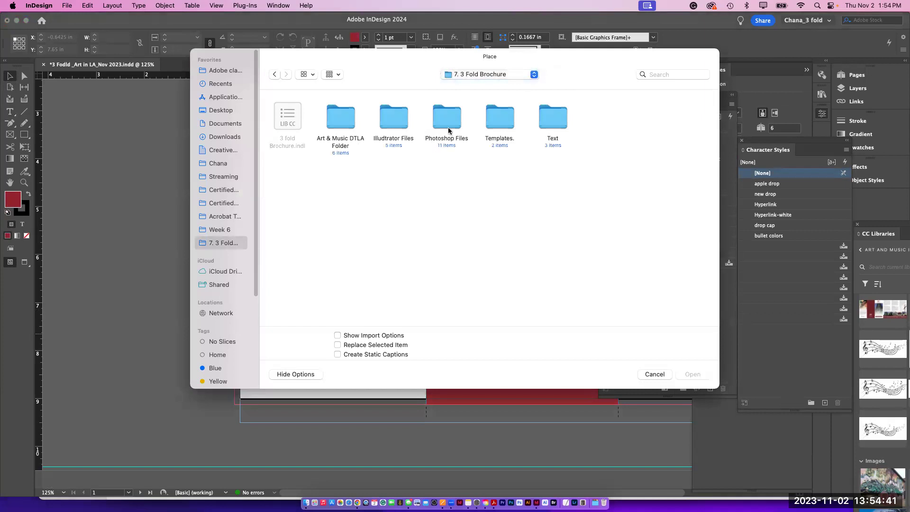
{"action": "left_click", "coordinate": [398, 123]}
{"action": "double_click", "coordinate": [398, 123]}
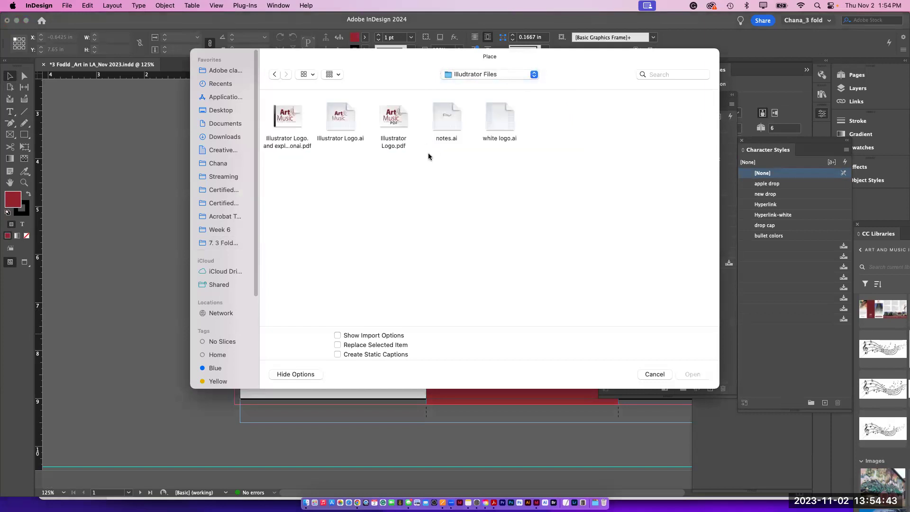
{"action": "left_click", "coordinate": [444, 129]}
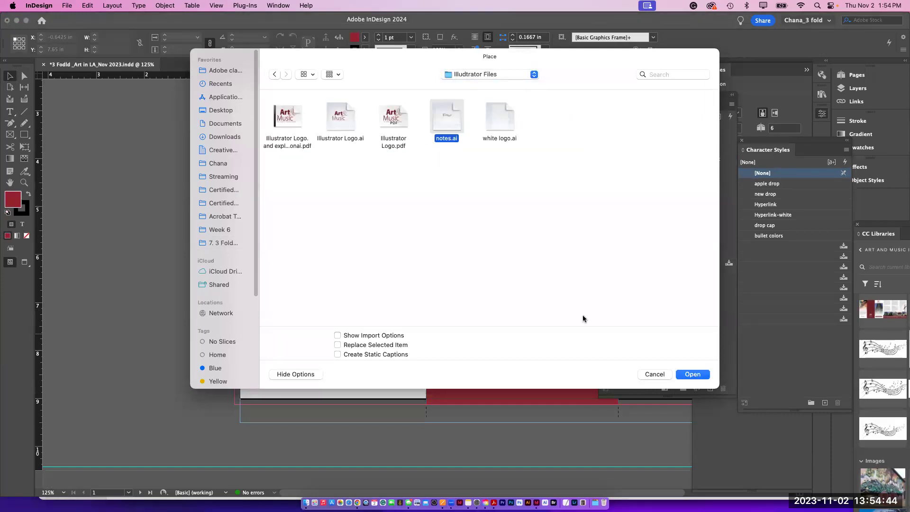
{"action": "left_click", "coordinate": [687, 376]}
{"action": "left_click_drag", "start_coordinate": [283, 346], "coordinate": [375, 359]}
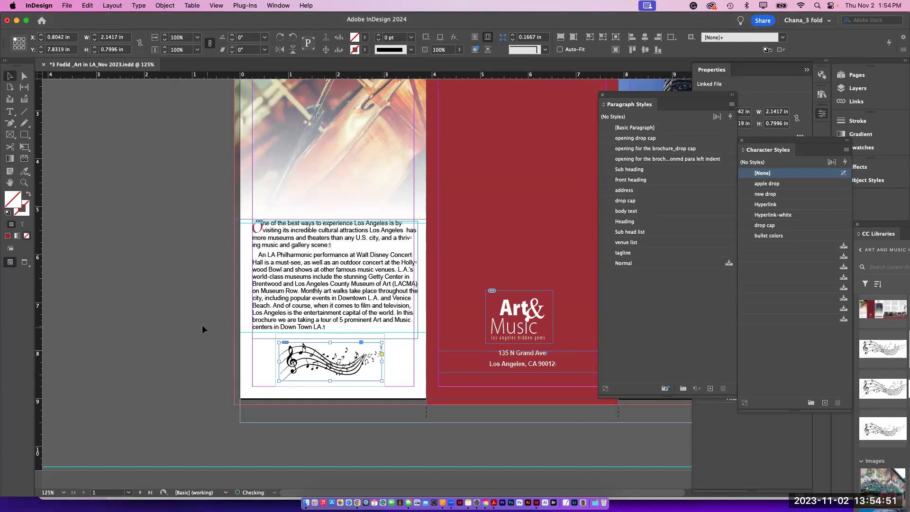
{"action": "left_click", "coordinate": [202, 325]}
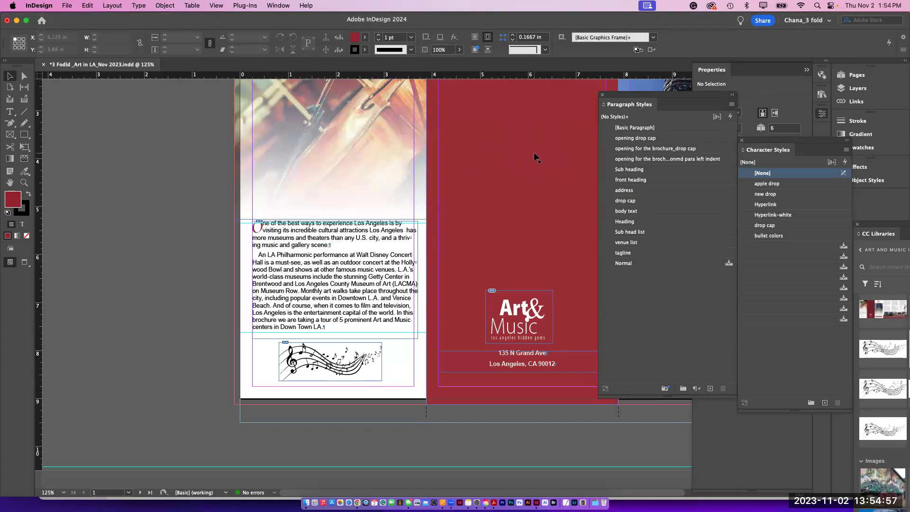
Step: Dock the Paragraph Styles panel with the collapsed panels and save the brochure
{"action": "left_click_drag", "start_coordinate": [641, 104], "coordinate": [858, 85]}
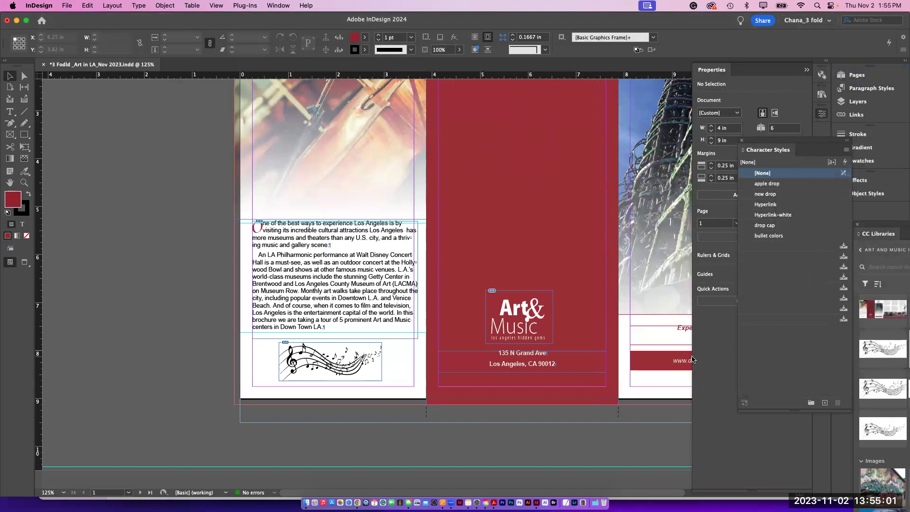
{"action": "key", "text": "super+minus"}
{"action": "key", "text": "super+minus"}
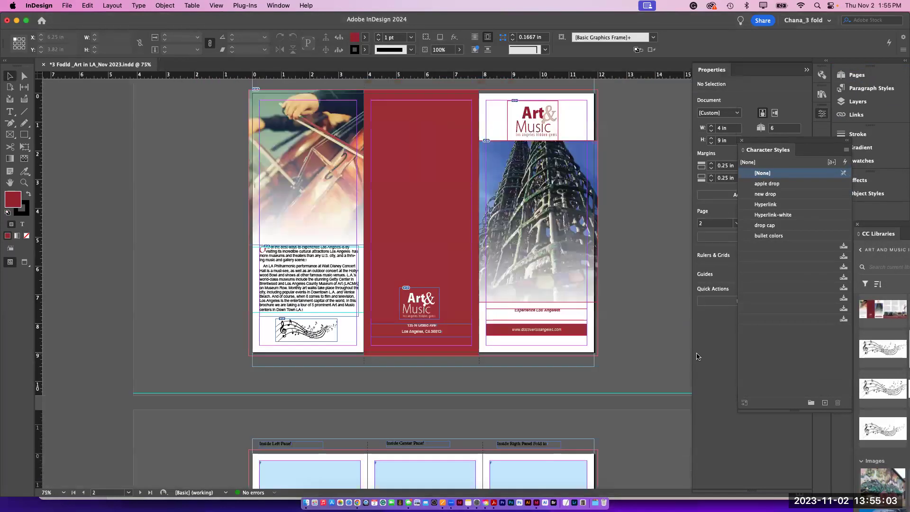
{"action": "key", "text": "super+minus"}
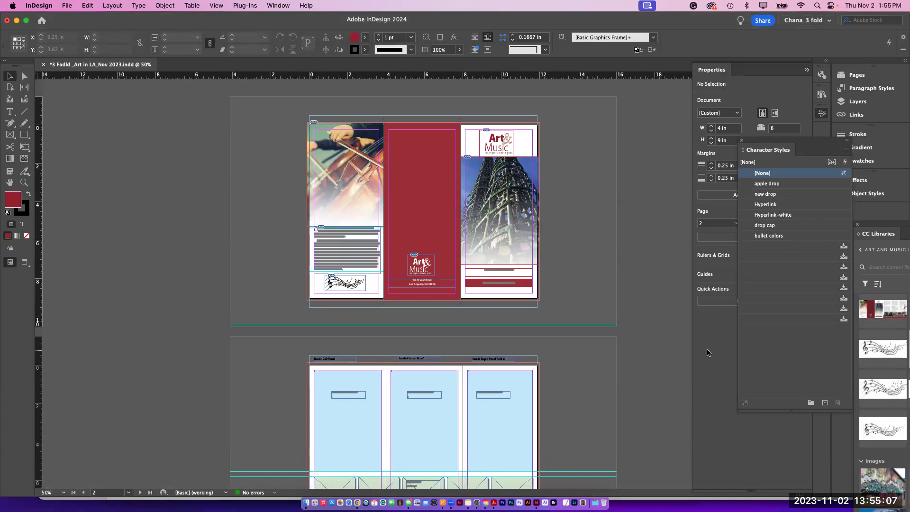
{"action": "key", "text": "super+s"}
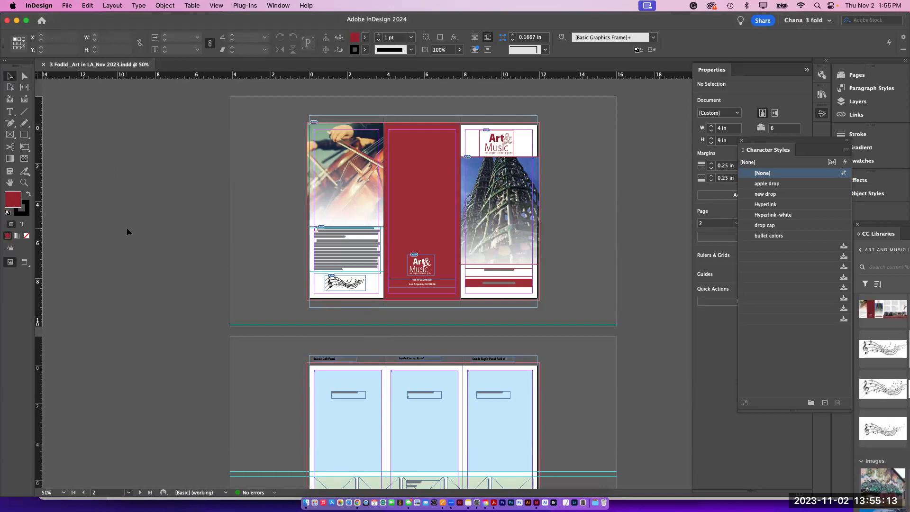
Step: Dock the CC Libraries panel and add the intro text frame to the 3 fold Brochure library
{"action": "left_click_drag", "start_coordinate": [878, 233], "coordinate": [828, 97]}
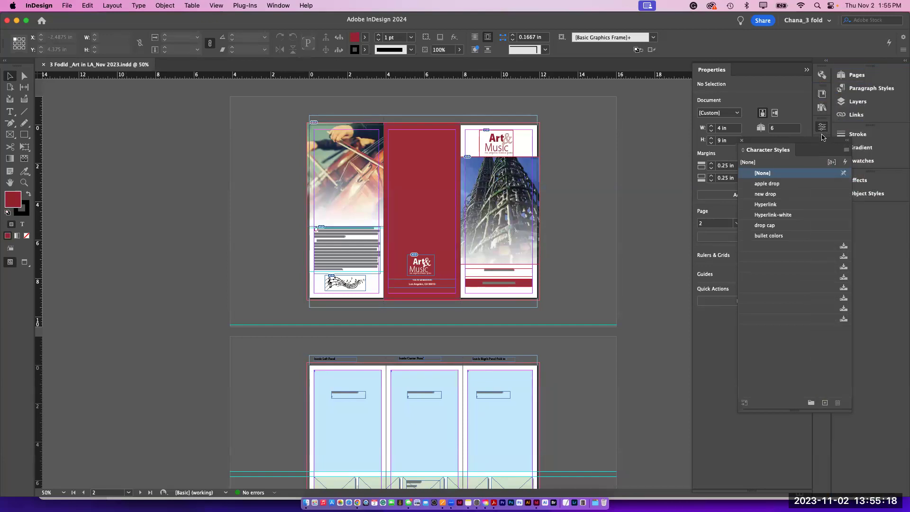
{"action": "left_click", "coordinate": [821, 108]}
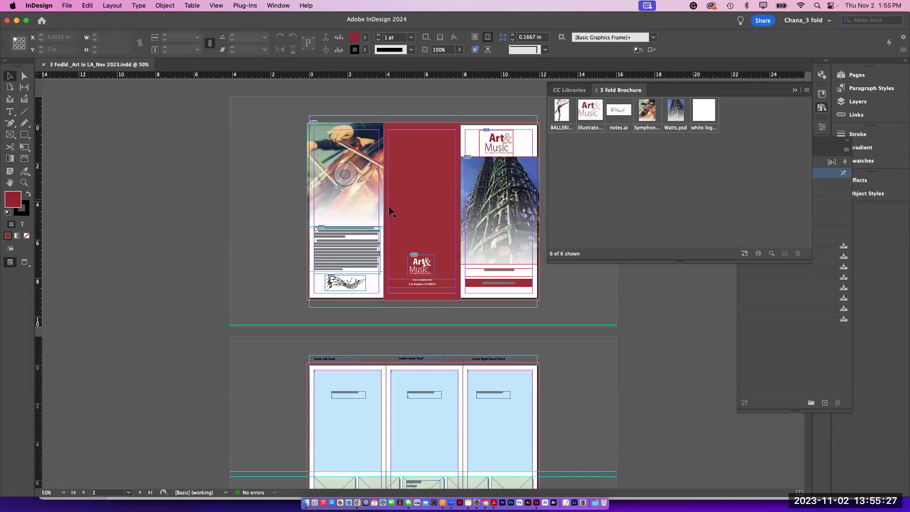
{"action": "left_click", "coordinate": [345, 245]}
{"action": "left_click_drag", "start_coordinate": [345, 245], "coordinate": [735, 131]}
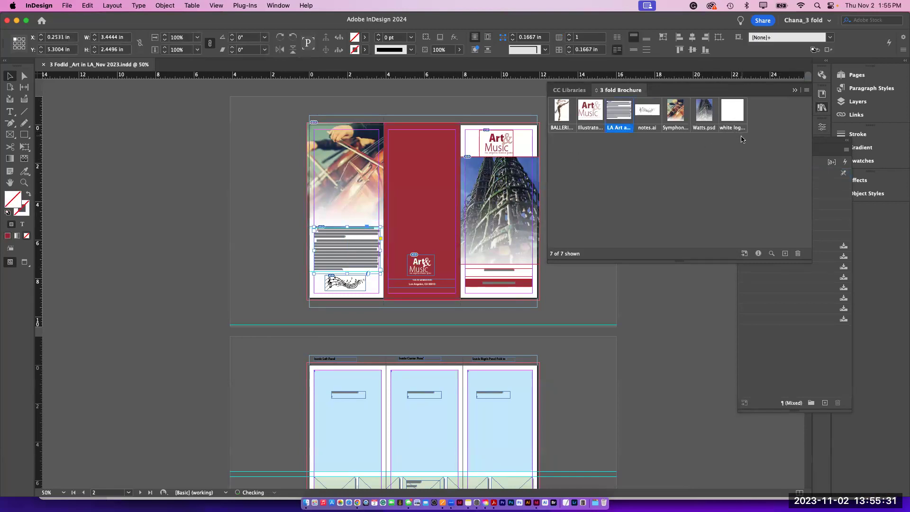
{"action": "left_click", "coordinate": [626, 173]}
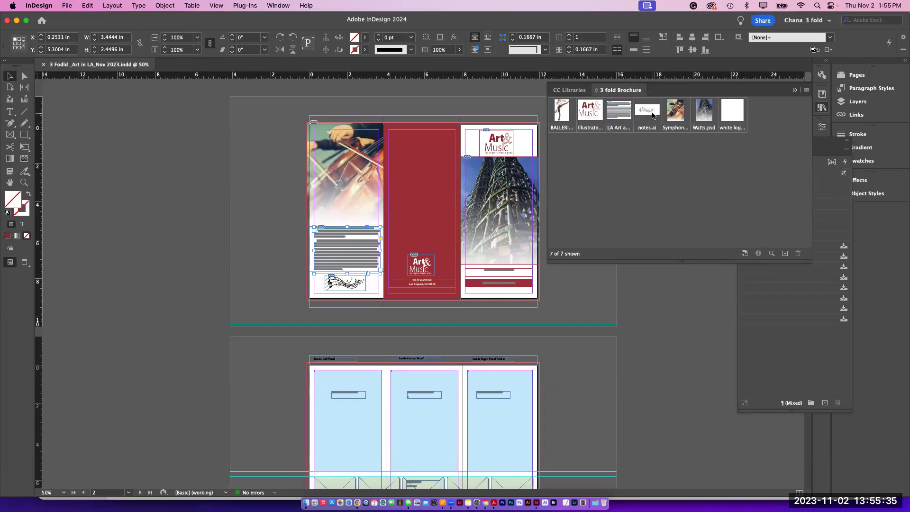
Step: Read the descriptions stored with the notes.ai and Watts.psd items in the 3 fold Brochure library
{"action": "mouse_move", "coordinate": [652, 116]}
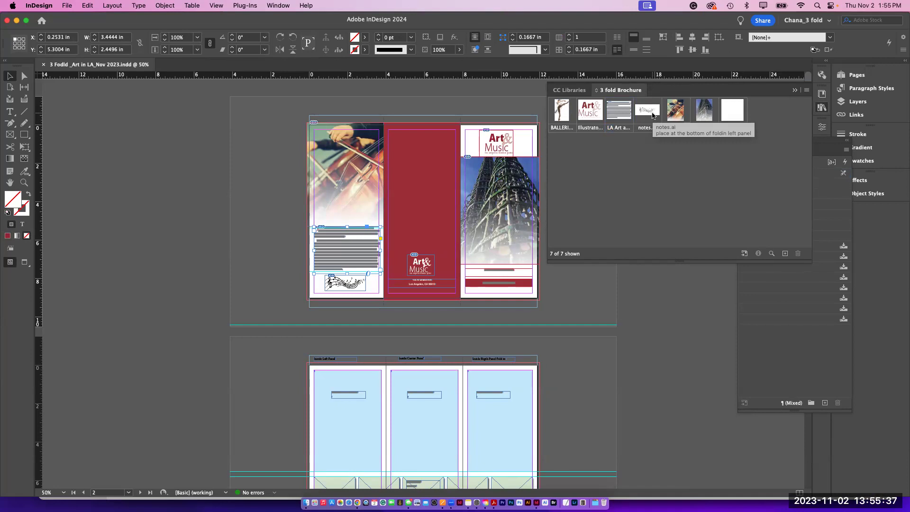
{"action": "mouse_move", "coordinate": [689, 116]}
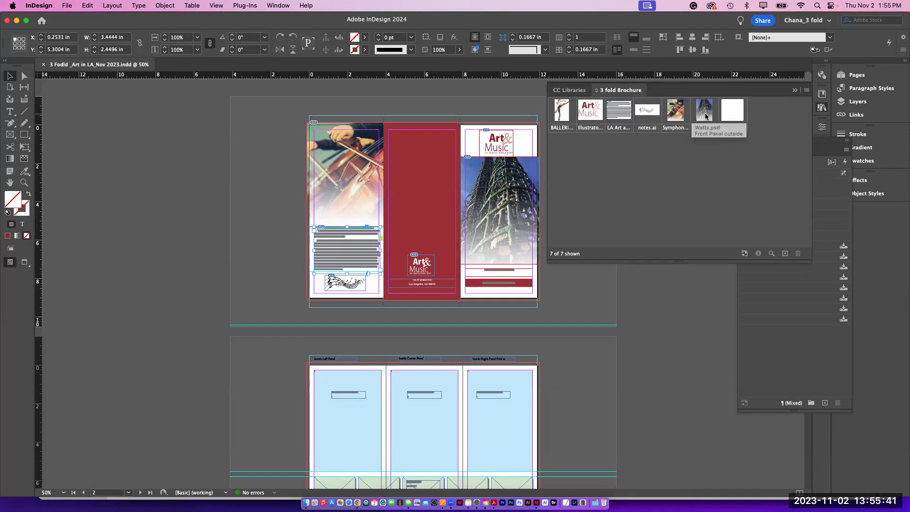
{"action": "left_click", "coordinate": [184, 269]}
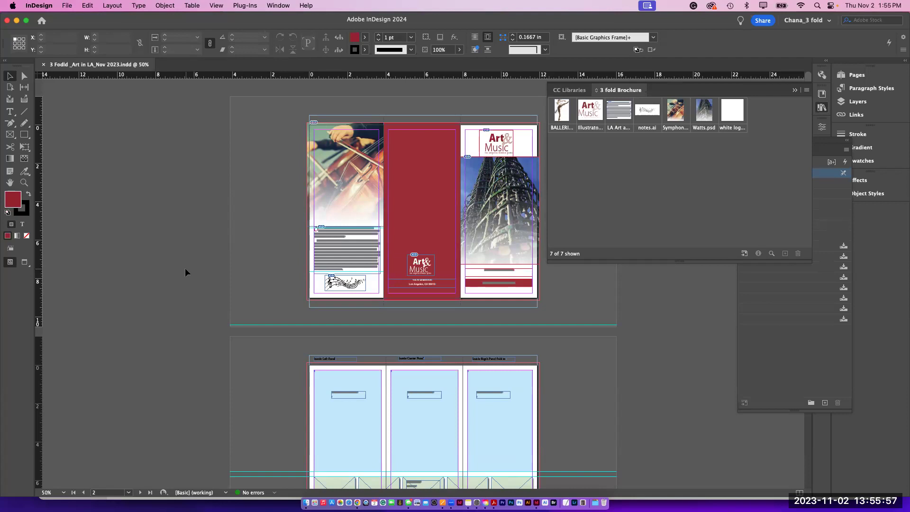
Step: Examine the inside spread's text and image placeholders and the Art and Music in LA library
{"action": "scroll", "coordinate": [184, 268], "scroll_direction": "down", "scroll_amount": 3}
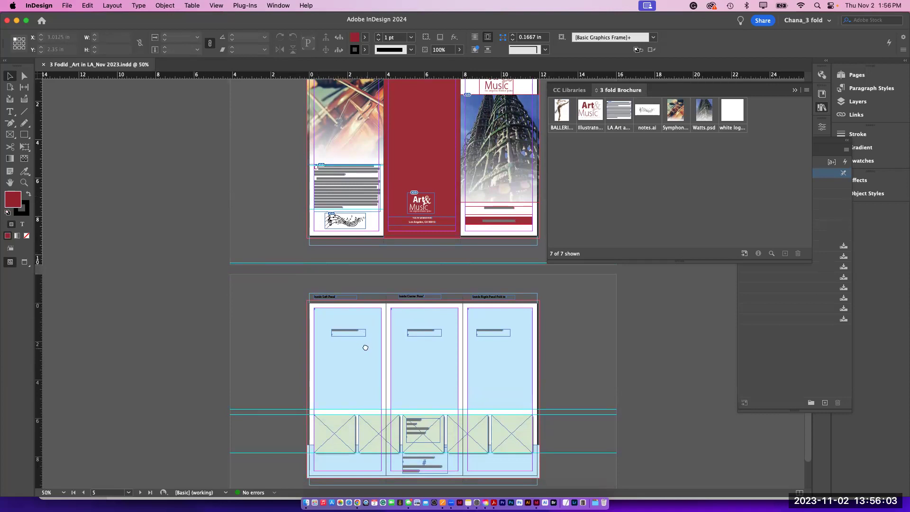
{"action": "scroll", "coordinate": [361, 346], "scroll_direction": "down", "scroll_amount": 2}
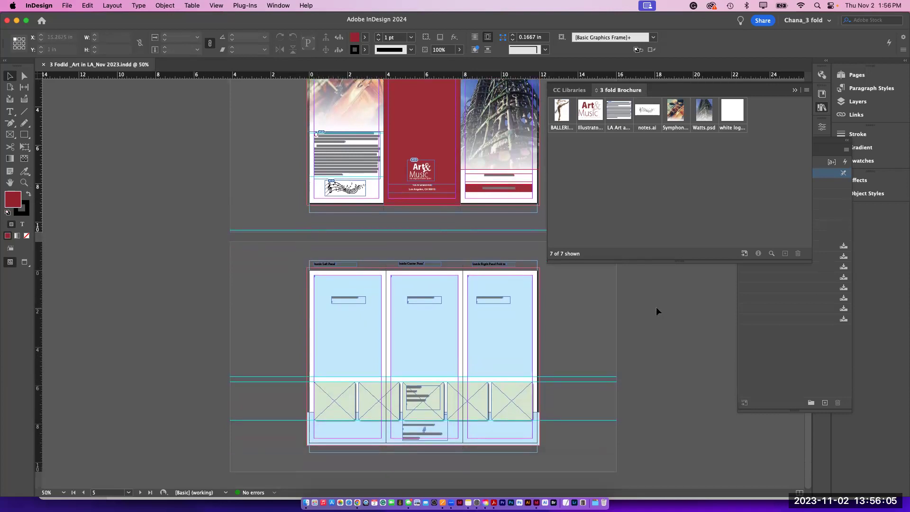
{"action": "key", "text": "super+equal"}
{"action": "key", "text": "super+equal"}
{"action": "key", "text": "super+equal"}
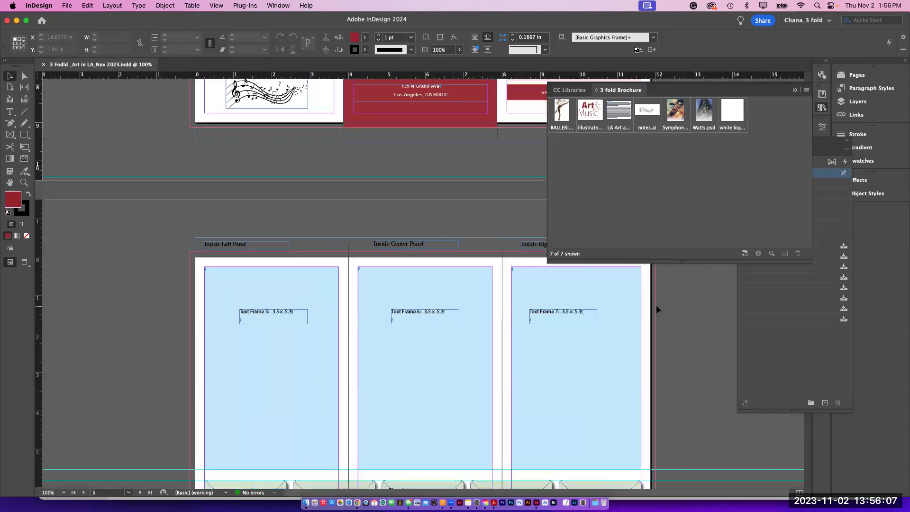
{"action": "scroll", "coordinate": [392, 365], "scroll_direction": "down", "scroll_amount": 8}
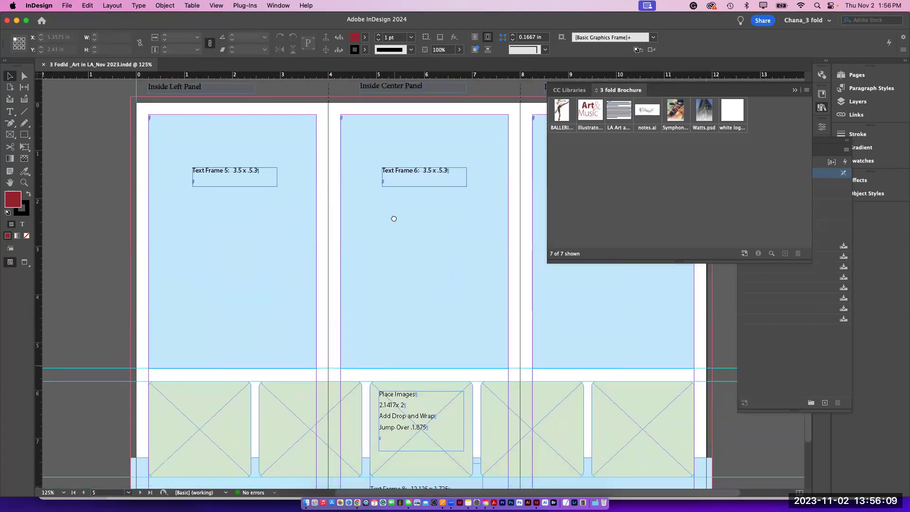
{"action": "left_click", "coordinate": [569, 90]}
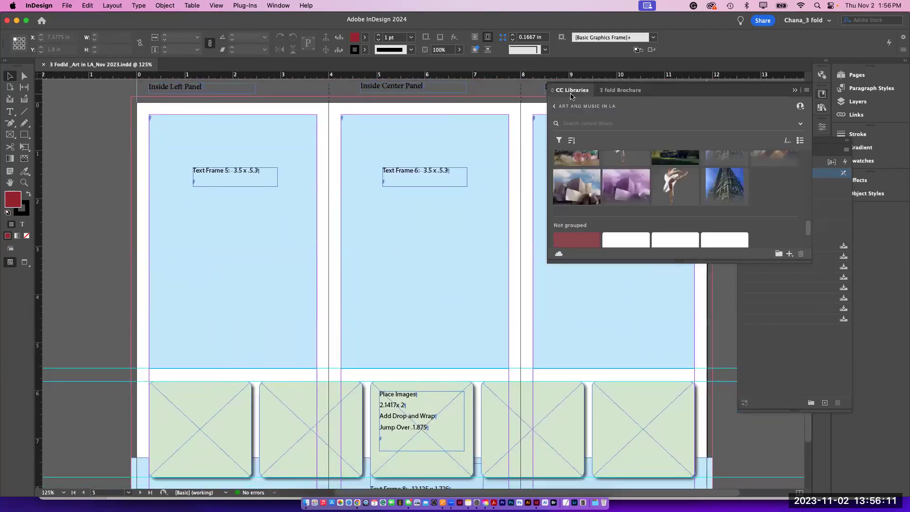
Step: Return to the outside spread, pages 1-3, and collapse the CC Libraries panel
{"action": "left_click", "coordinate": [855, 75]}
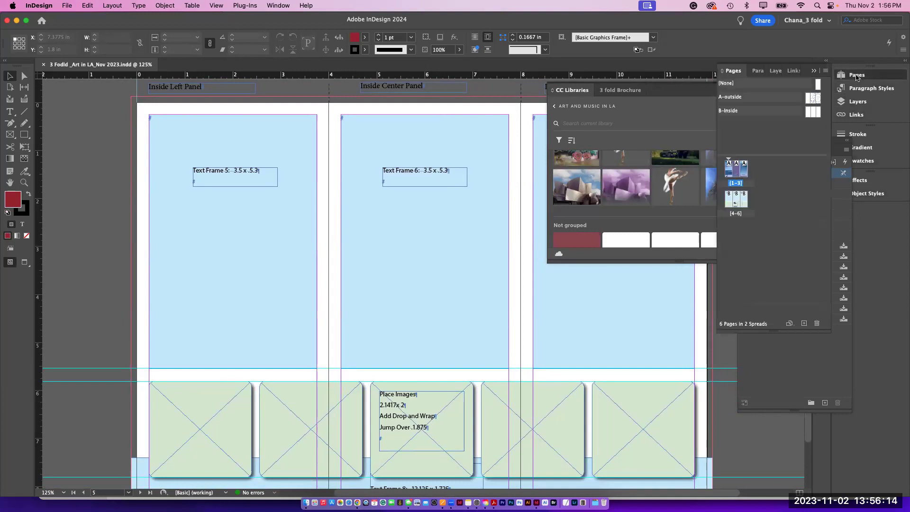
{"action": "double_click", "coordinate": [732, 171]}
{"action": "left_click_drag", "start_coordinate": [423, 290], "coordinate": [324, 269]}
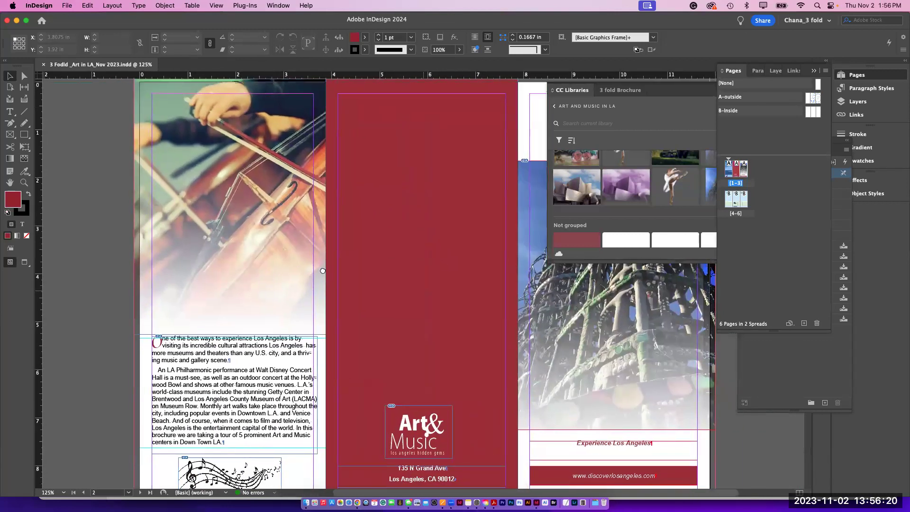
{"action": "left_click", "coordinate": [579, 94]}
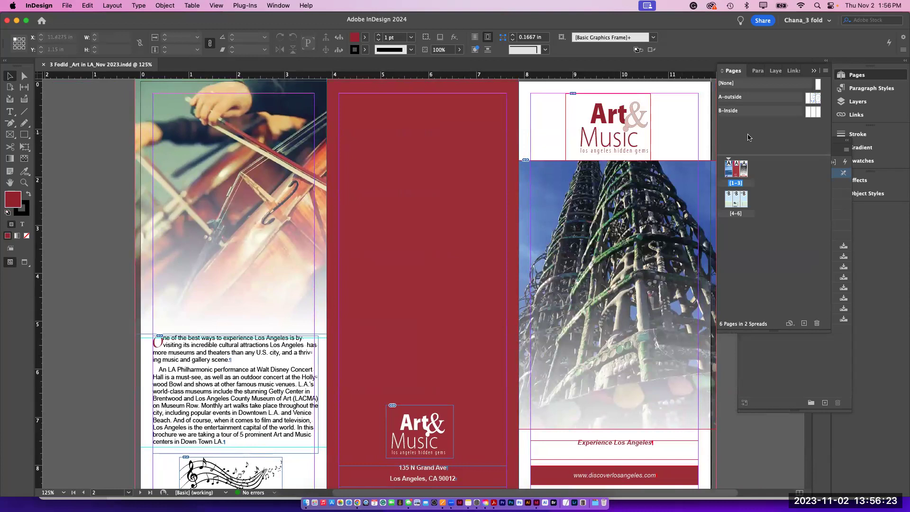
Step: Move the Synphony.psd violin image to the image and Graphics layer and the intro text frame to the Text Content layer
{"action": "left_click", "coordinate": [858, 102]}
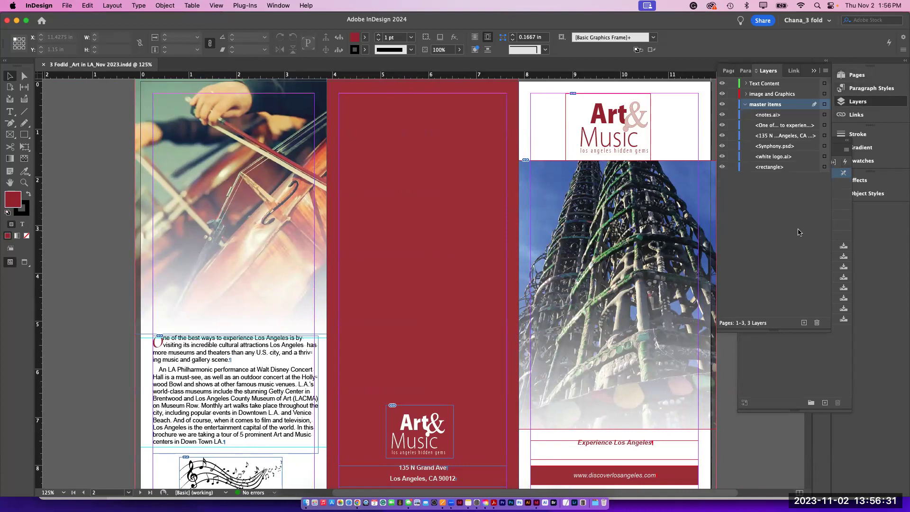
{"action": "left_click", "coordinate": [239, 137]}
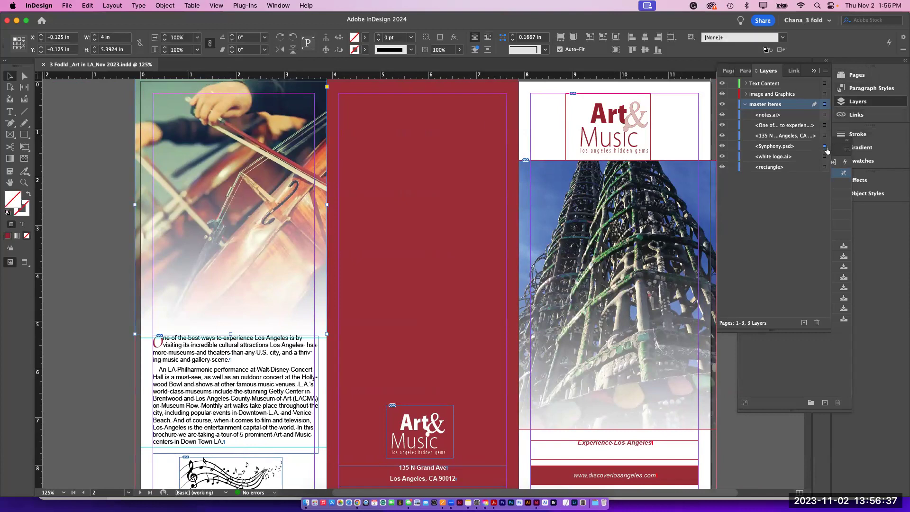
{"action": "left_click_drag", "start_coordinate": [824, 146], "coordinate": [824, 94]}
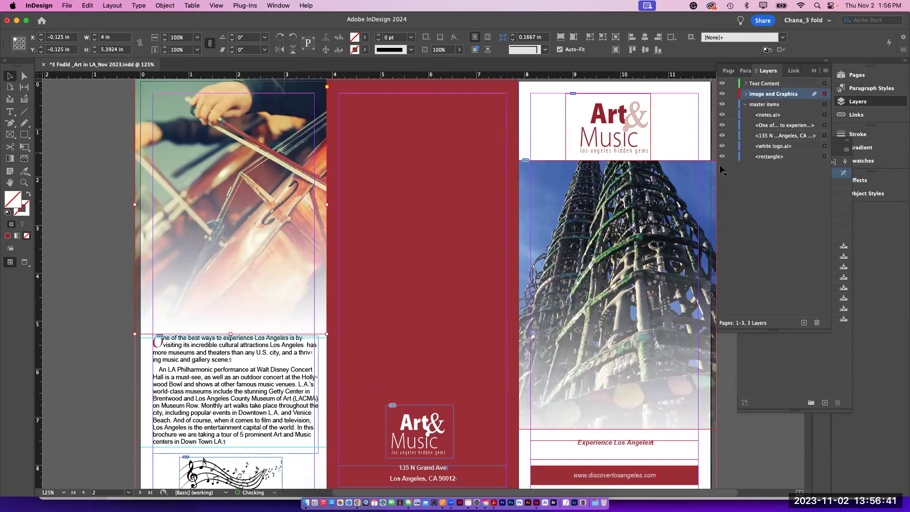
{"action": "left_click", "coordinate": [260, 355]}
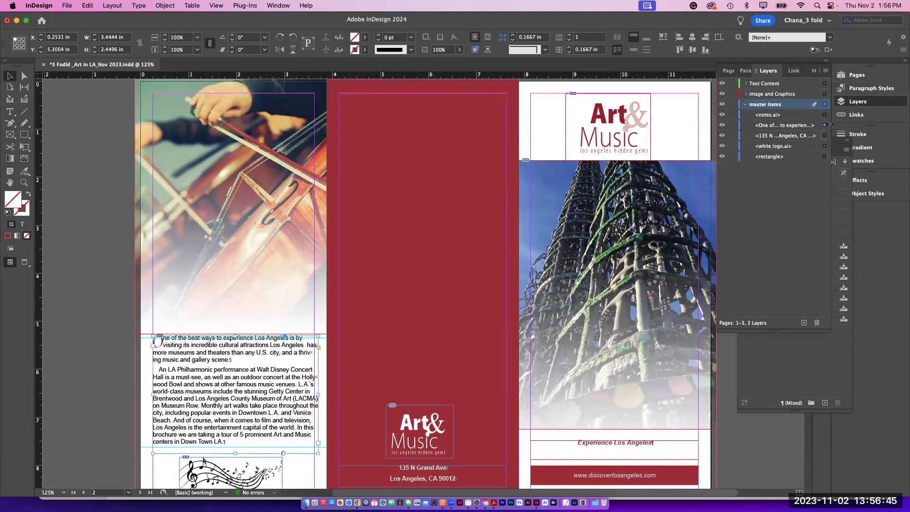
{"action": "left_click_drag", "start_coordinate": [825, 126], "coordinate": [826, 85]}
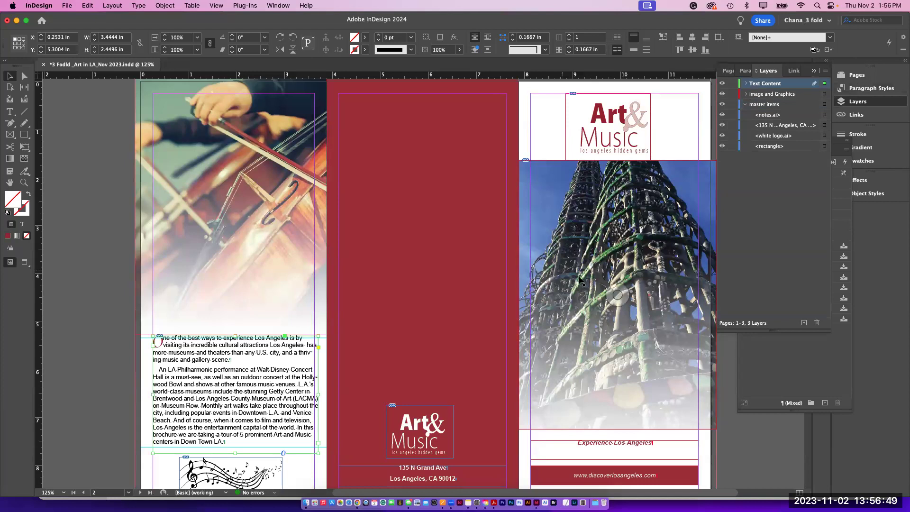
Step: Move the notes.ai music graphic from the master items layer to the image and Graphics layer
{"action": "scroll", "coordinate": [289, 318], "scroll_direction": "down", "scroll_amount": 2}
{"action": "scroll", "coordinate": [289, 318], "scroll_direction": "down", "scroll_amount": 5}
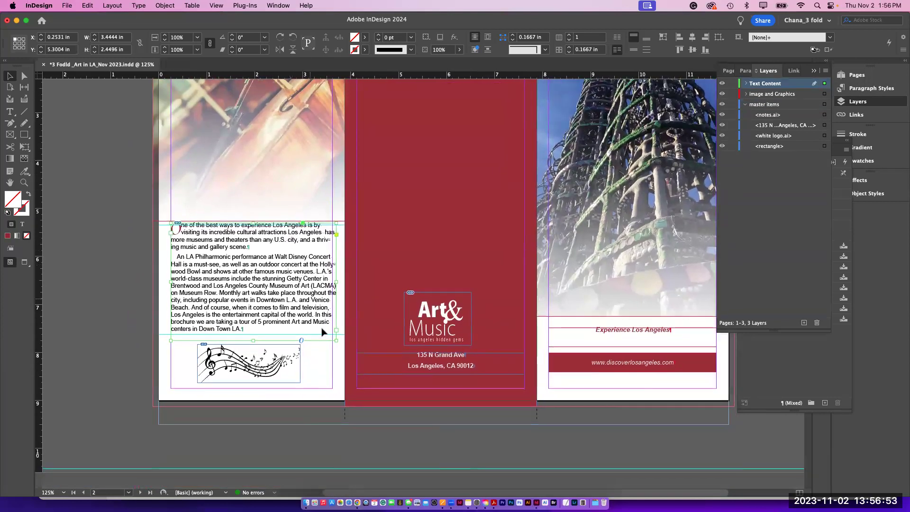
{"action": "left_click", "coordinate": [286, 365]}
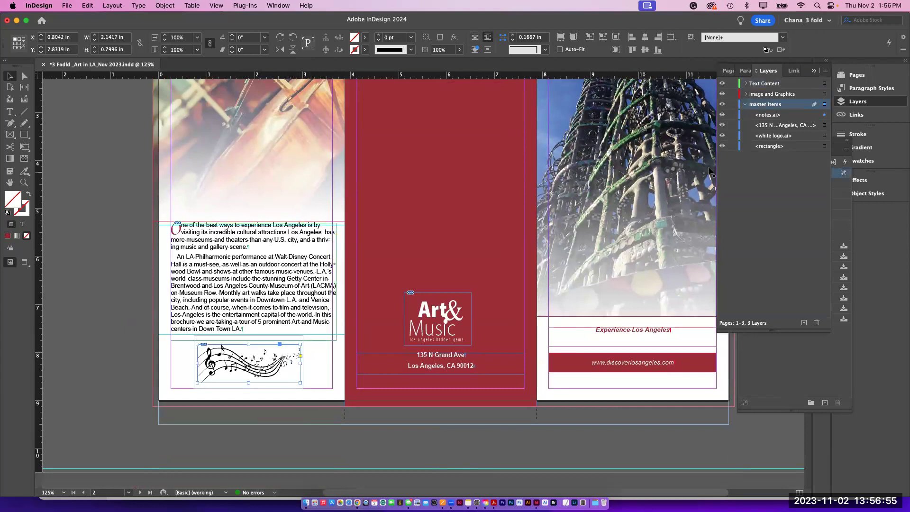
{"action": "left_click_drag", "start_coordinate": [826, 120], "coordinate": [825, 96]}
{"action": "left_click", "coordinate": [745, 104]}
{"action": "left_click", "coordinate": [745, 104]}
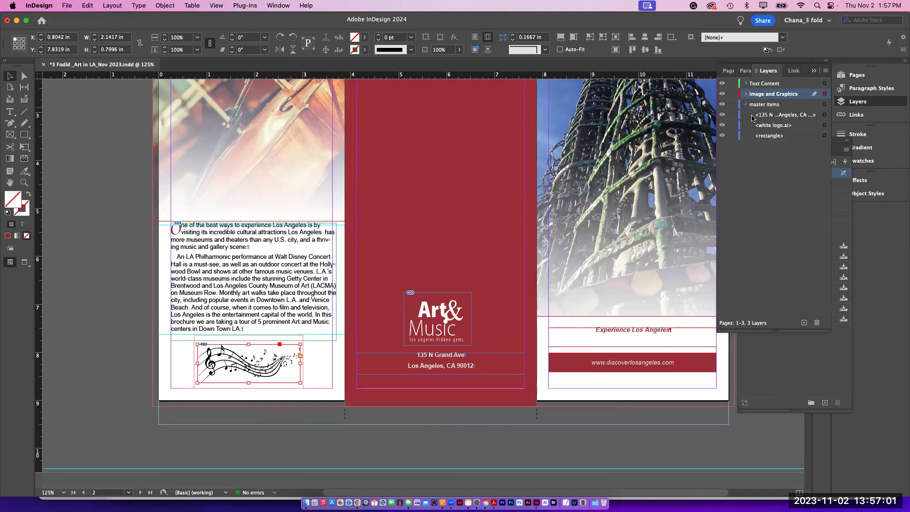
Step: Move the white logo.ai graphic and the address text frame from the master items layer to the image and Graphics layer
{"action": "left_click", "coordinate": [437, 341]}
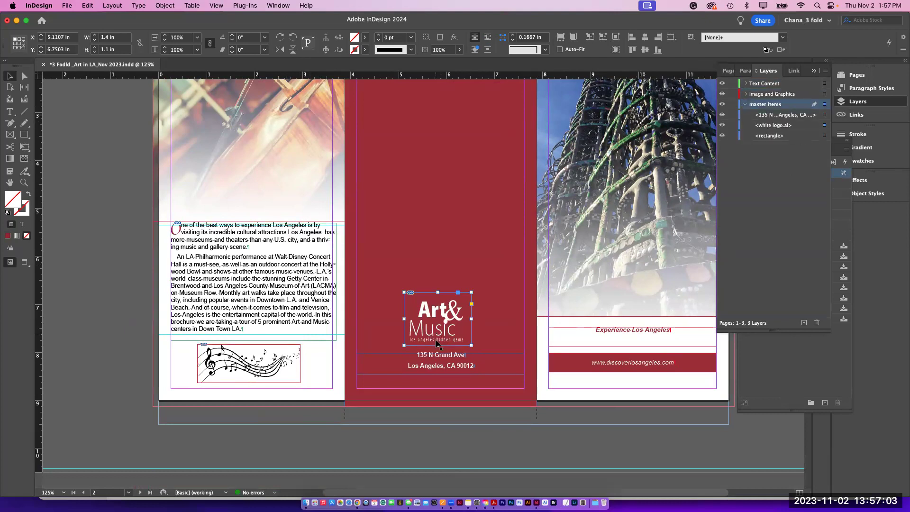
{"action": "left_click", "coordinate": [432, 368], "text": "shift"}
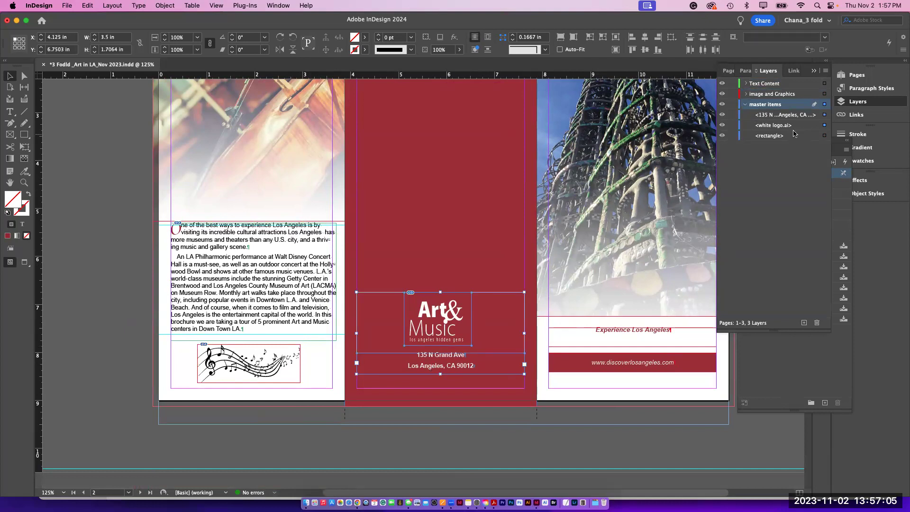
{"action": "left_click_drag", "start_coordinate": [824, 96], "coordinate": [824, 94]}
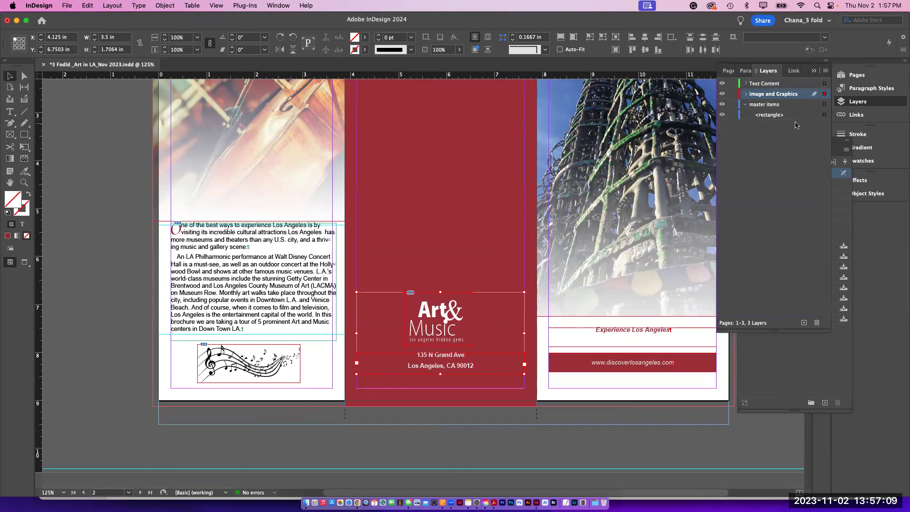
Step: Move the centre panel's red rectangle to the image and Graphics layer and place it beneath that layer's other objects
{"action": "left_click", "coordinate": [825, 115]}
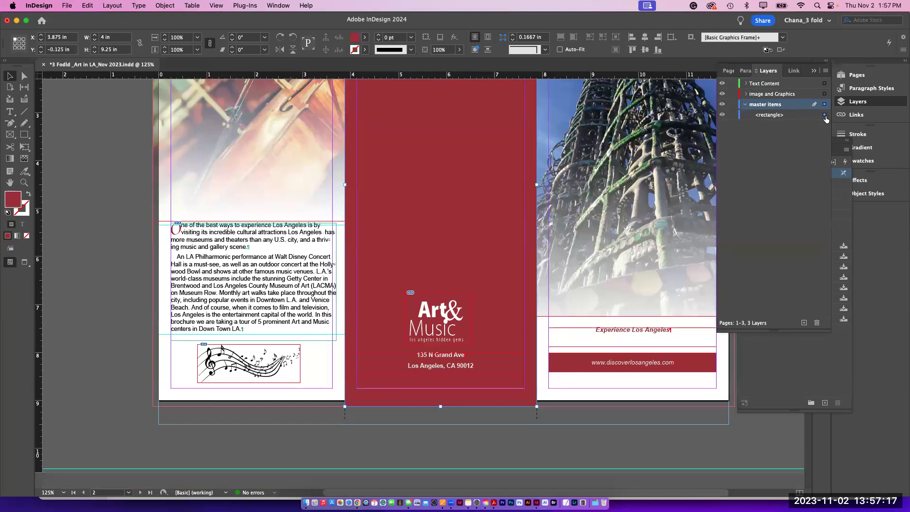
{"action": "left_click_drag", "start_coordinate": [825, 117], "coordinate": [824, 95]}
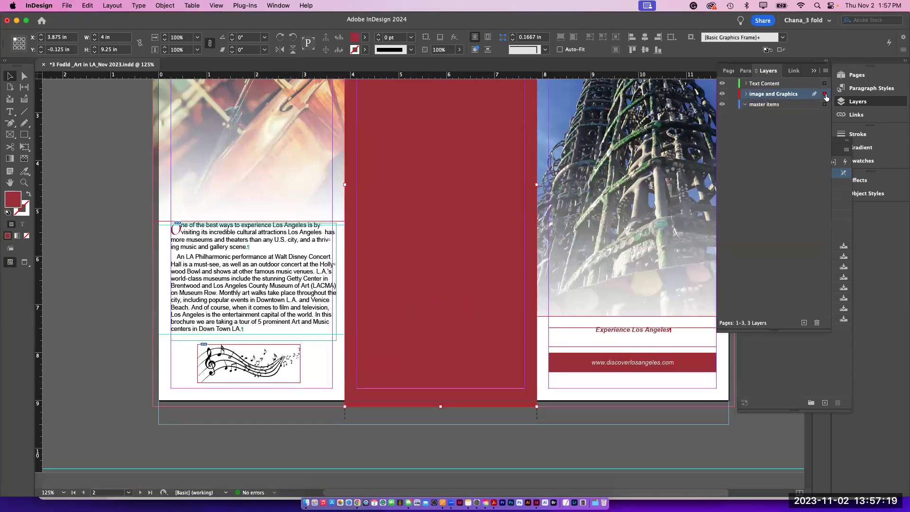
{"action": "left_click", "coordinate": [746, 94]}
{"action": "left_click_drag", "start_coordinate": [773, 105], "coordinate": [778, 192]}
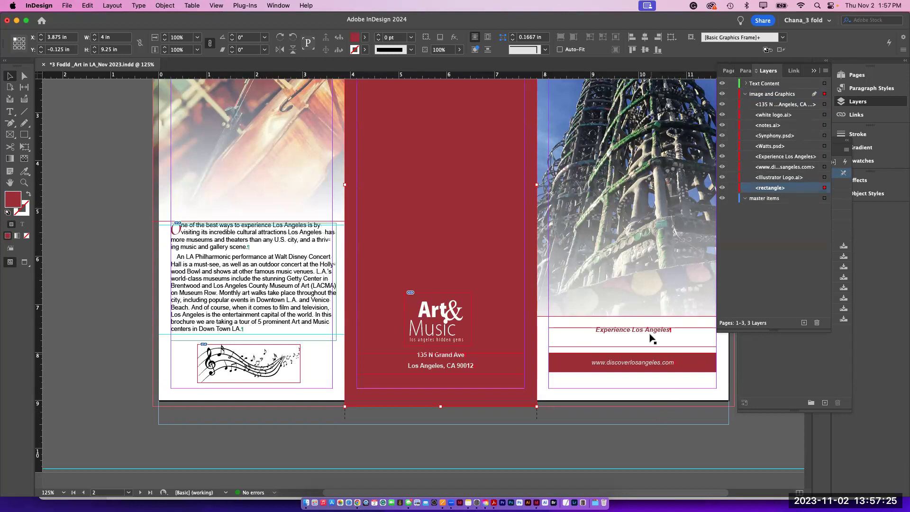
Step: Enlarge the "Experience Los Angeles" heading on the front cover to 18 pt in the front heading paragraph style
{"action": "left_click", "coordinate": [10, 114]}
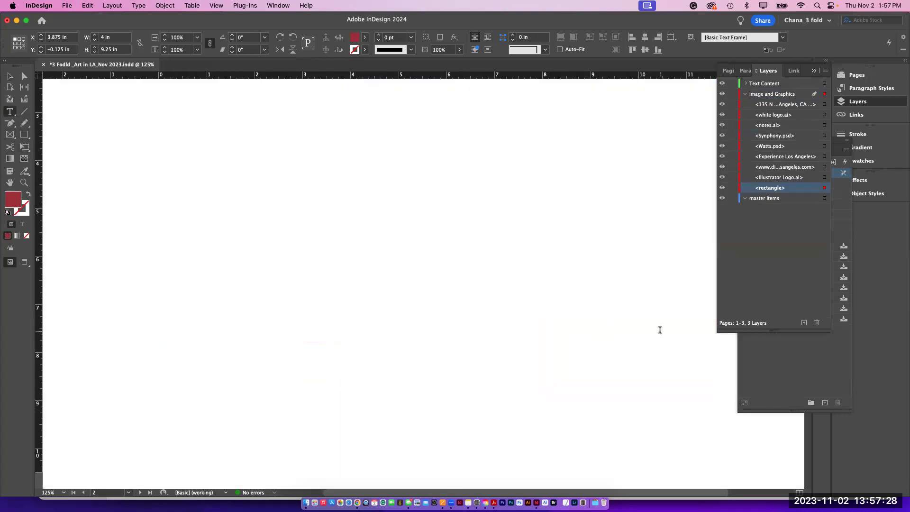
{"action": "triple_click", "coordinate": [659, 331]}
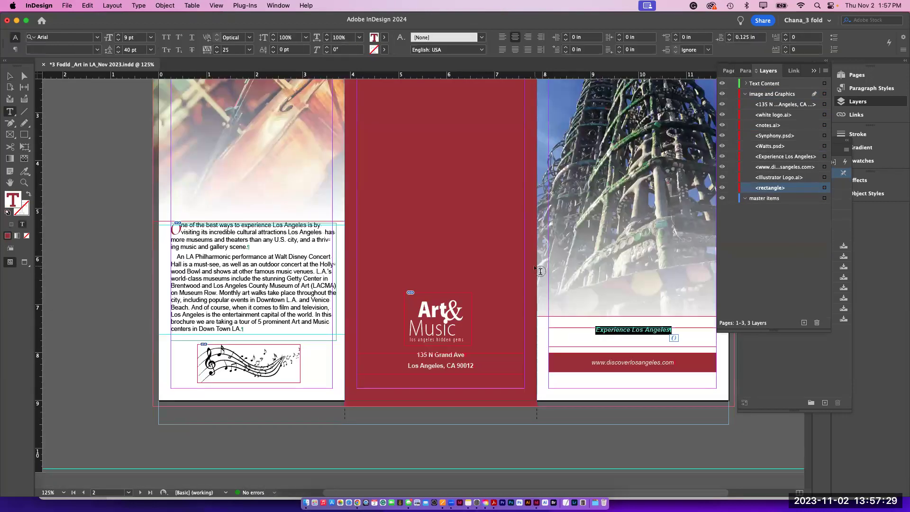
{"action": "left_click", "coordinate": [118, 36]}
{"action": "left_click", "coordinate": [118, 36]}
{"action": "left_click", "coordinate": [118, 35]}
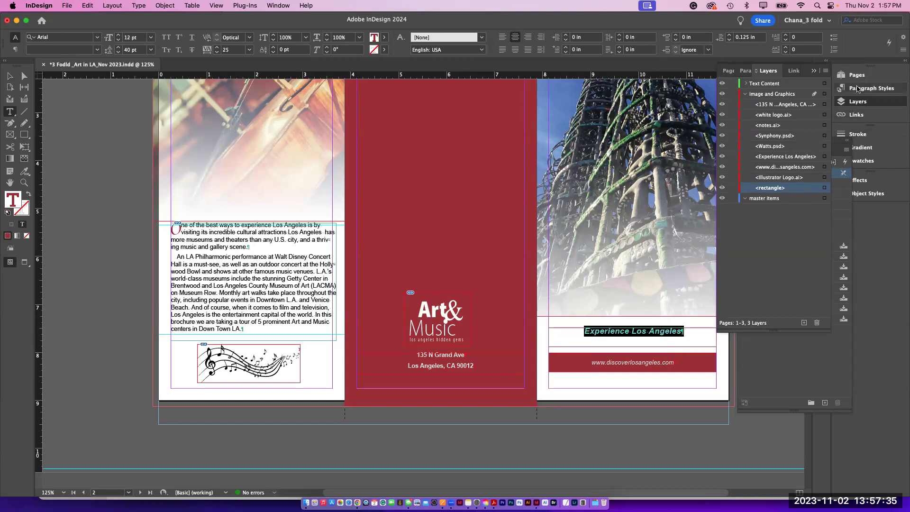
{"action": "left_click", "coordinate": [857, 89]}
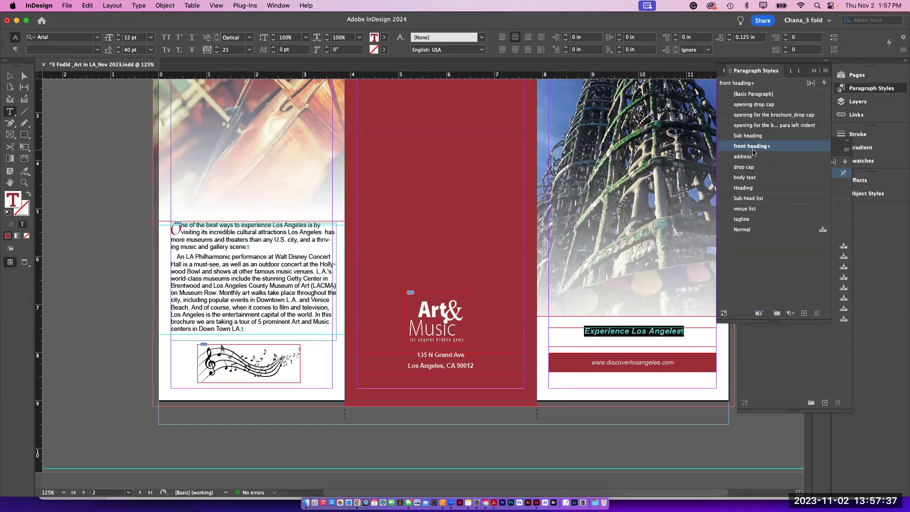
{"action": "left_click", "coordinate": [753, 146]}
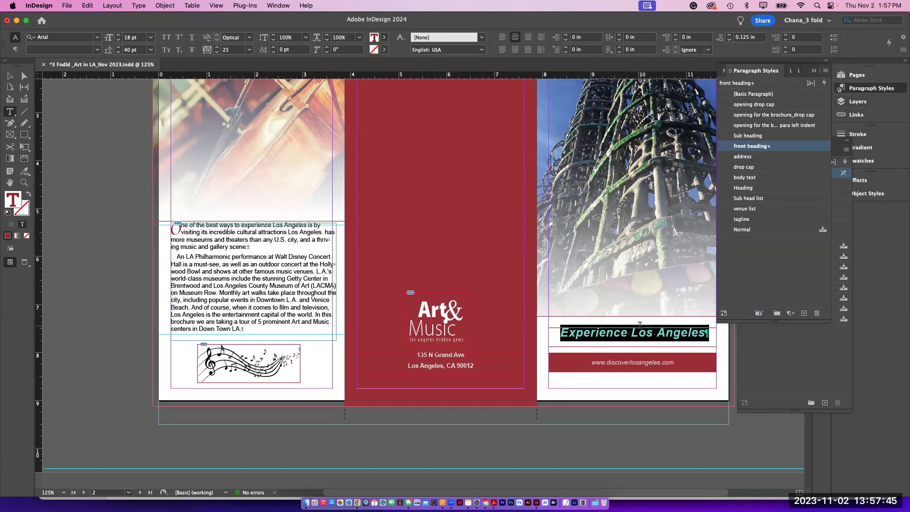
{"action": "left_click", "coordinate": [638, 332]}
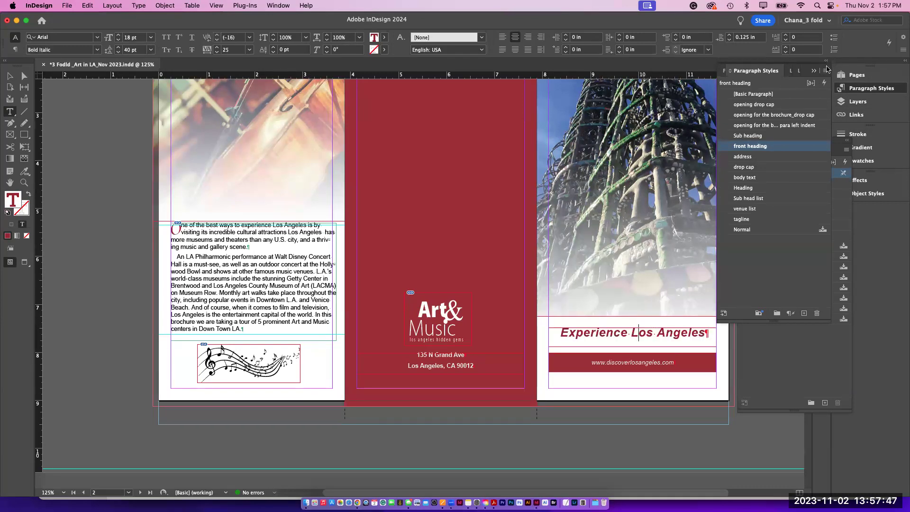
Step: Create a new paragraph style, Paragraph Style 1, from the front cover heading and dismiss the CC Libraries panel
{"action": "left_click", "coordinate": [825, 70]}
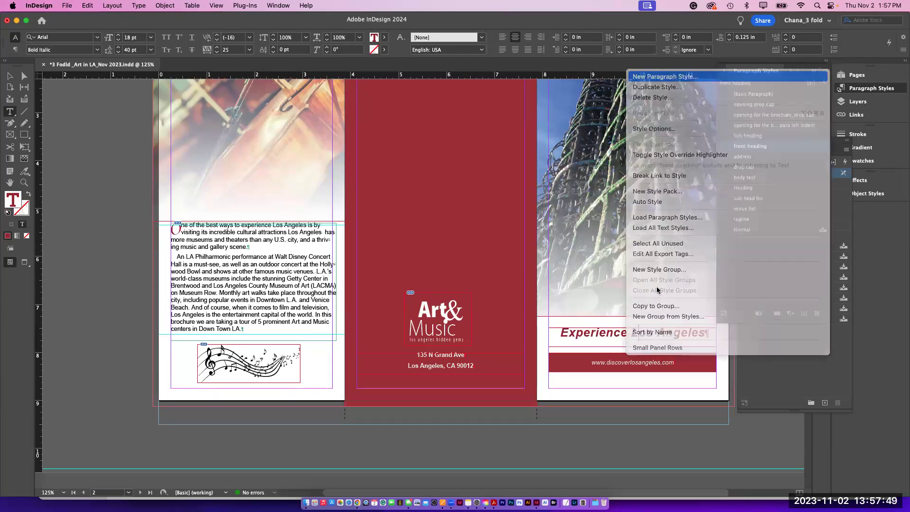
{"action": "left_click", "coordinate": [665, 76]}
{"action": "left_click", "coordinate": [868, 445]}
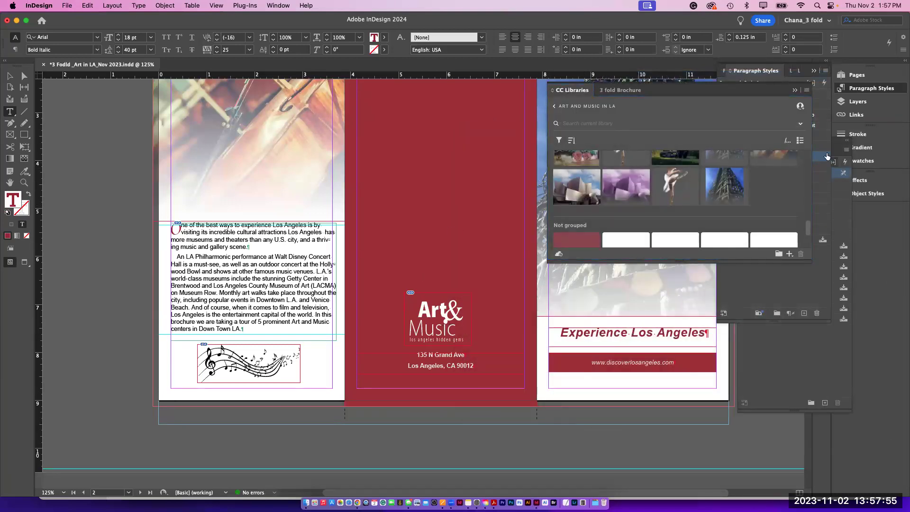
{"action": "left_click", "coordinate": [564, 94]}
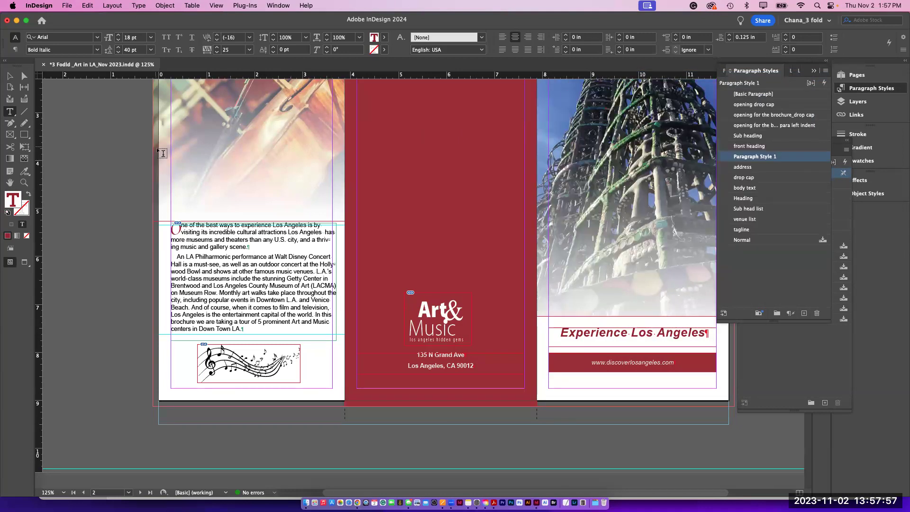
{"action": "left_click", "coordinate": [9, 76]}
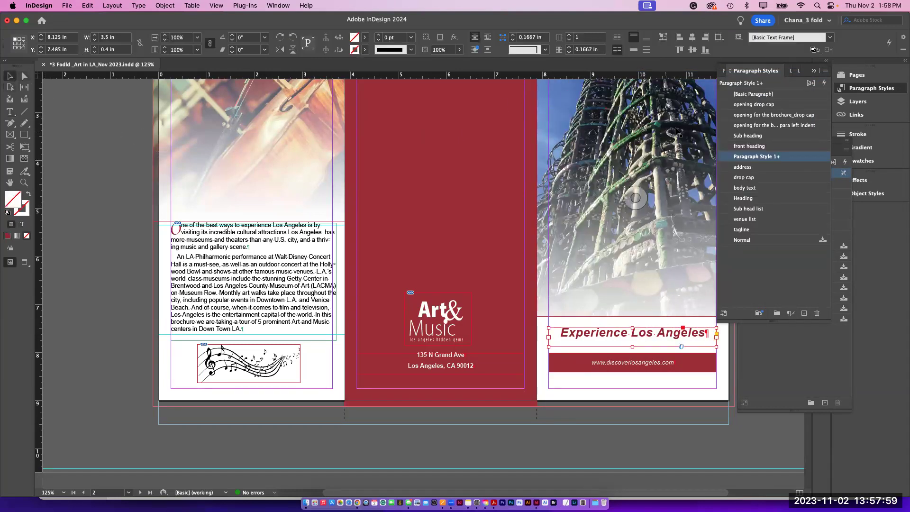
Step: Lock the Text Content layer that holds the brochure's intro text frame
{"action": "left_click", "coordinate": [760, 72]}
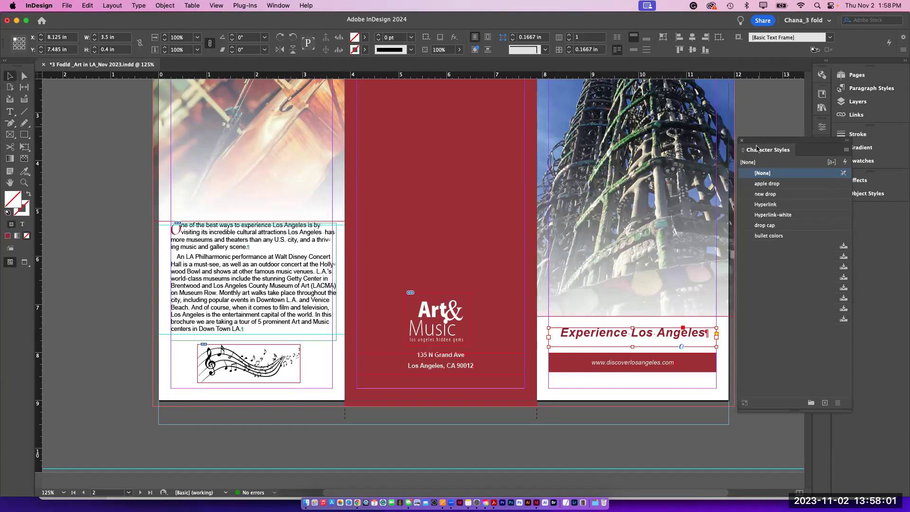
{"action": "left_click", "coordinate": [845, 104]}
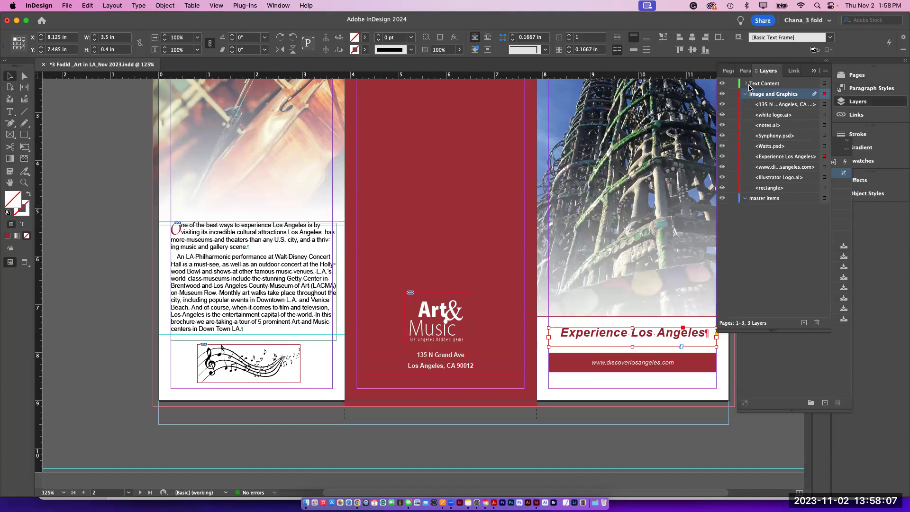
{"action": "left_click", "coordinate": [732, 84]}
{"action": "left_click", "coordinate": [733, 84]}
{"action": "left_click", "coordinate": [249, 318]}
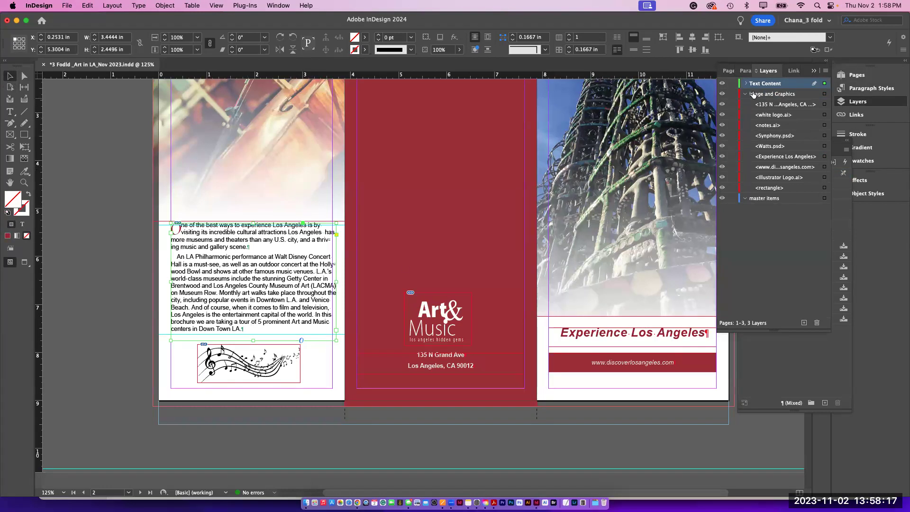
{"action": "left_click", "coordinate": [733, 83]}
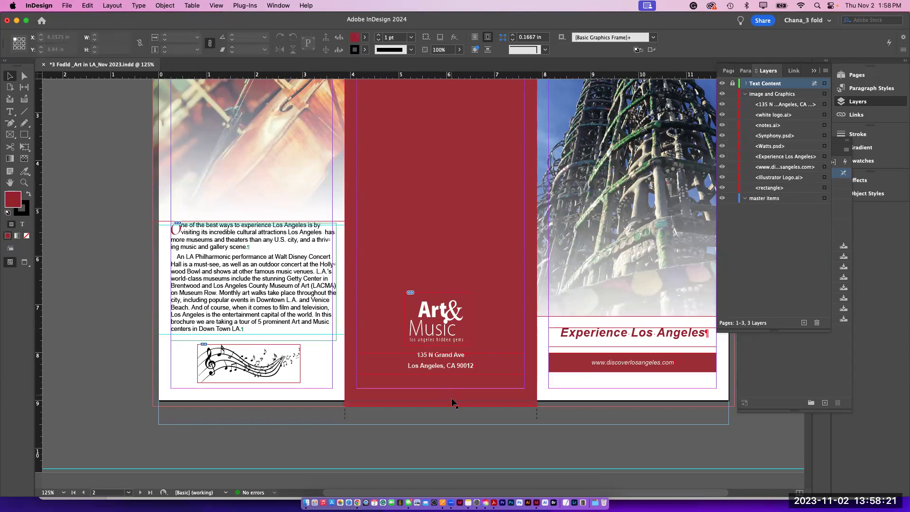
Step: Examine the inside spread's five image placeholder frames and the wide text frame along the foot of the page
{"action": "left_click_drag", "start_coordinate": [475, 426], "coordinate": [475, 5]}
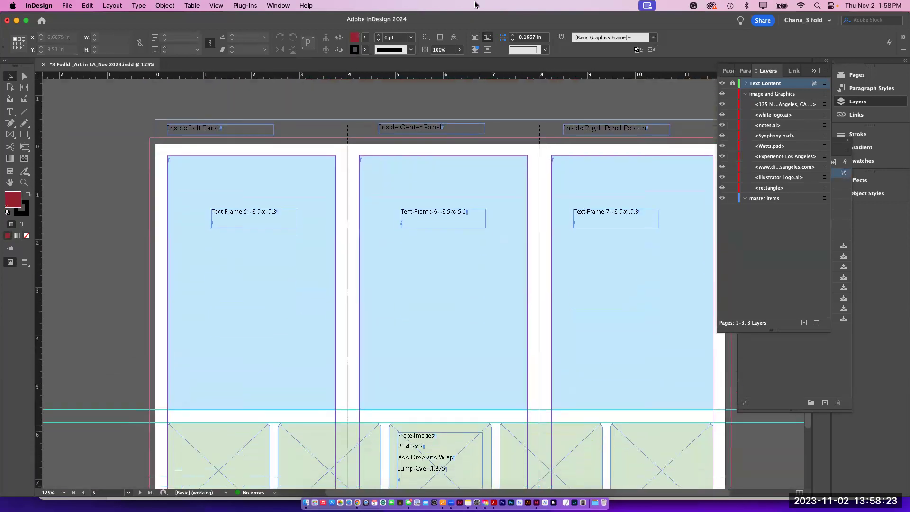
{"action": "left_click_drag", "start_coordinate": [488, 290], "coordinate": [478, 113]}
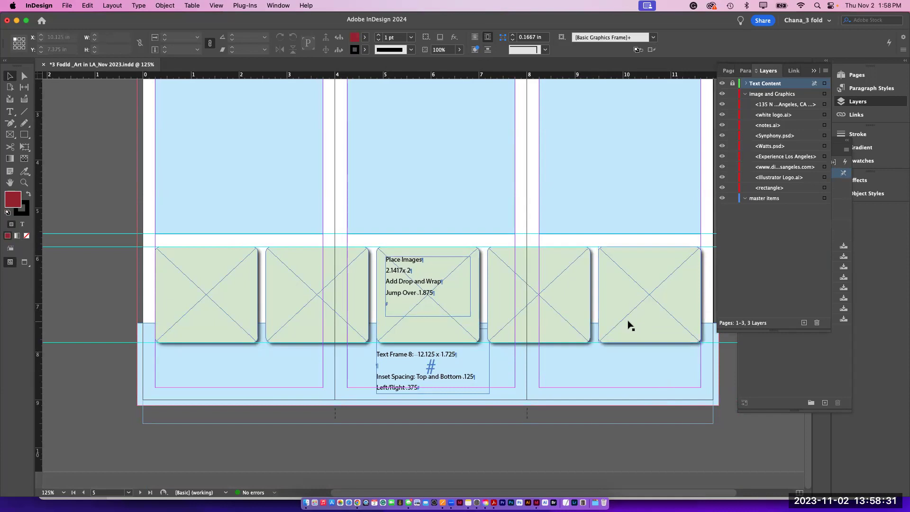
{"action": "left_click", "coordinate": [638, 299]}
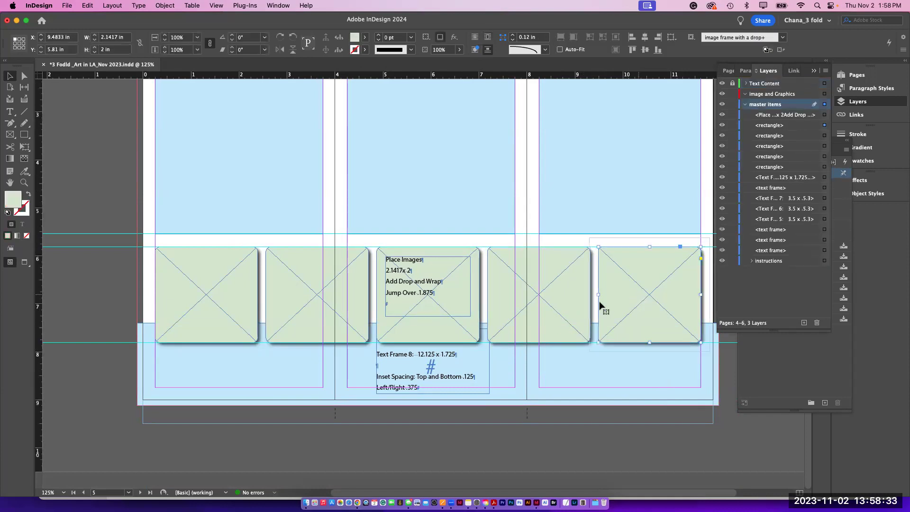
{"action": "left_click", "coordinate": [570, 308]}
{"action": "left_click", "coordinate": [373, 299]}
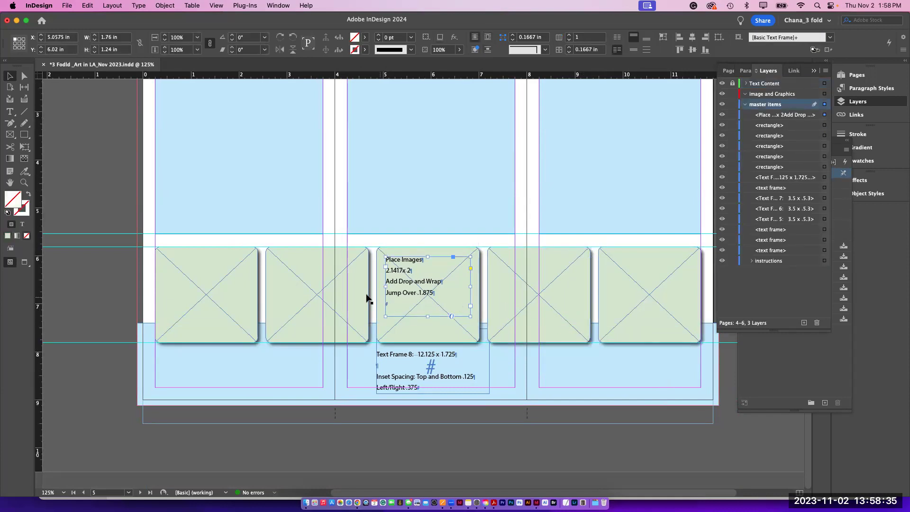
{"action": "left_click", "coordinate": [268, 298]}
{"action": "left_click", "coordinate": [245, 297]}
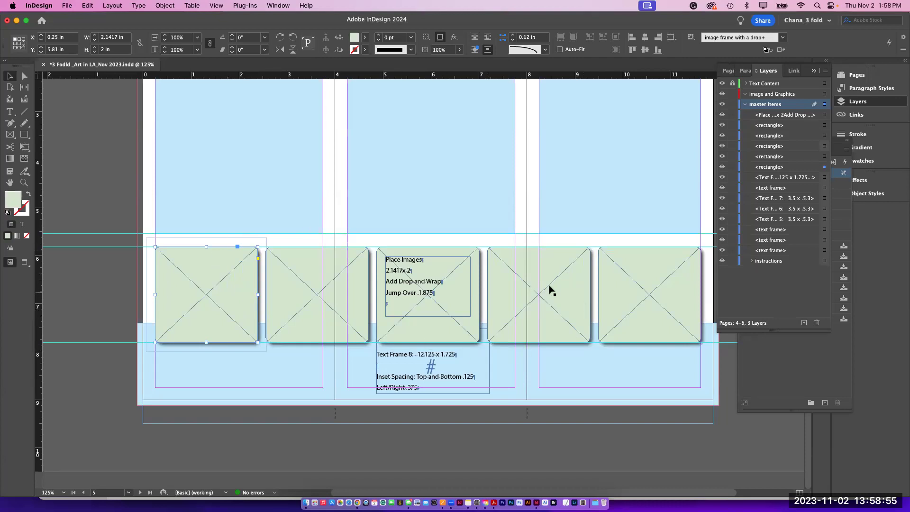
{"action": "left_click", "coordinate": [600, 376]}
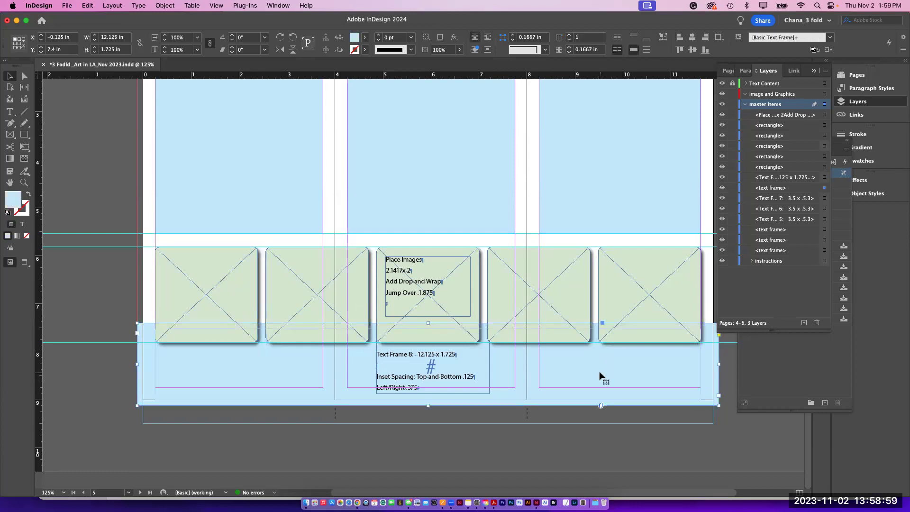
Step: Delete the Text Frame 8 instruction note from the wide frame at the foot of the inside spread
{"action": "left_click", "coordinate": [420, 379]}
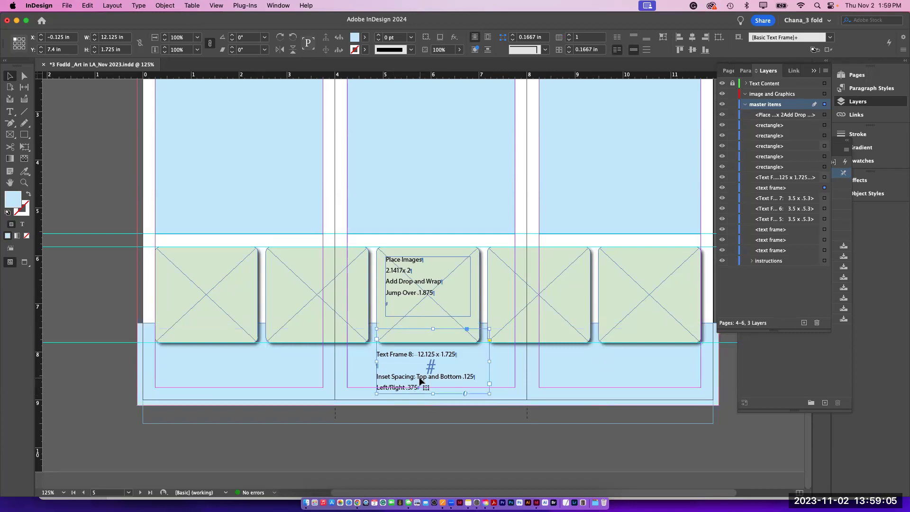
{"action": "key", "text": "Delete"}
{"action": "left_click", "coordinate": [226, 383]}
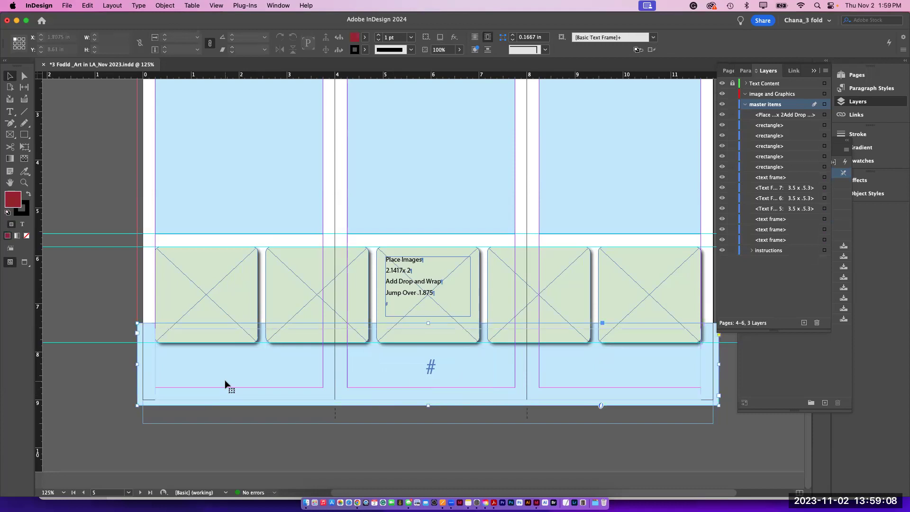
Step: Enter the banner text "art & music downtown los angeles" in the wide text frame at the foot of the inside spread
{"action": "left_click", "coordinate": [10, 112]}
{"action": "left_click", "coordinate": [153, 360]}
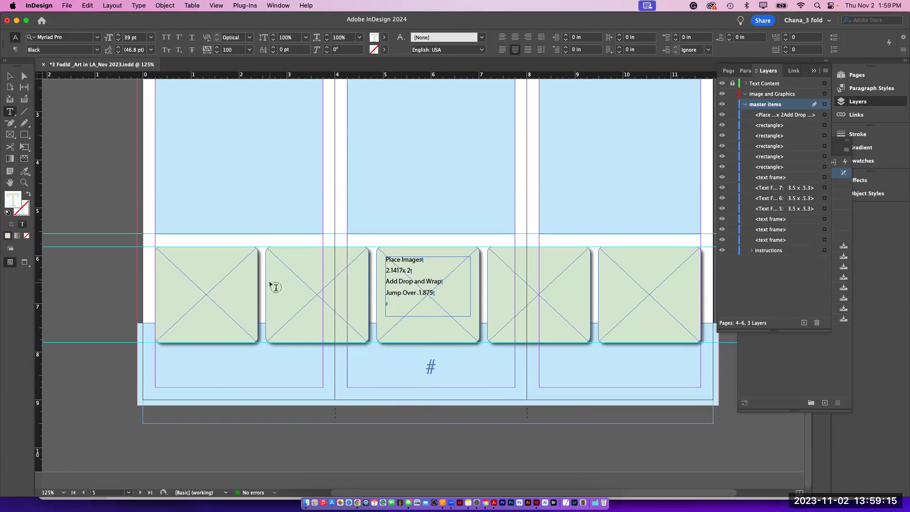
{"action": "type", "text": "art"}
{"action": "type", "text": " & mus"}
{"action": "type", "text": "ic "}
{"action": "type", "text": "downtow"}
{"action": "type", "text": "n"}
{"action": "type", "text": " los a"}
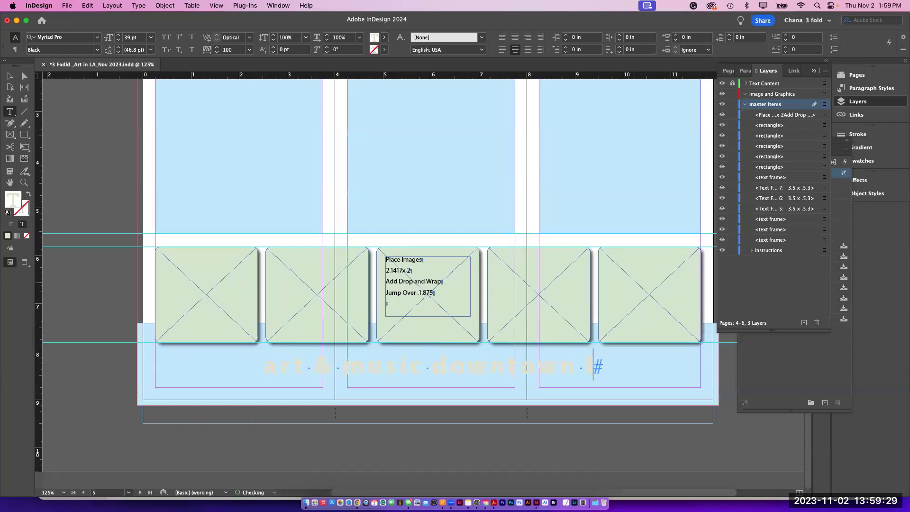
{"action": "type", "text": "ngeles"}
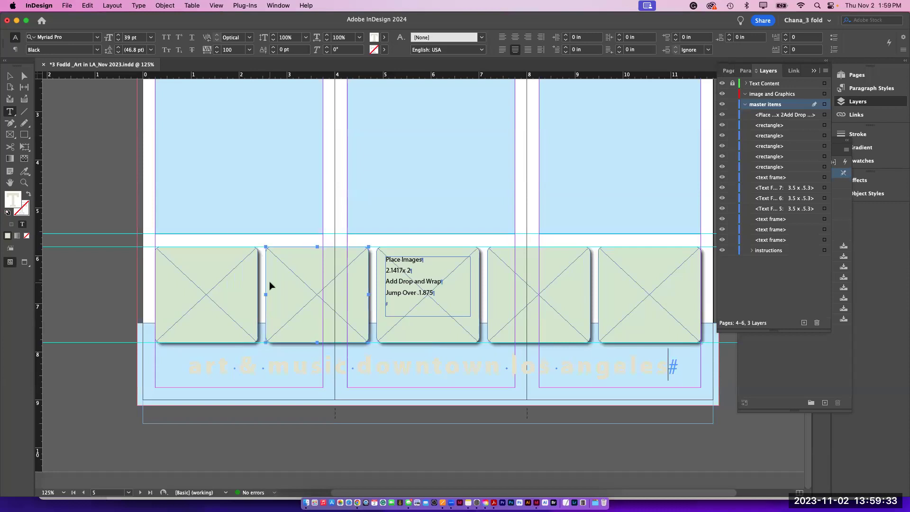
Step: Format the whole banner text as all caps at 38 pt, justified with the last line aligned centre
{"action": "key", "text": "super+a"}
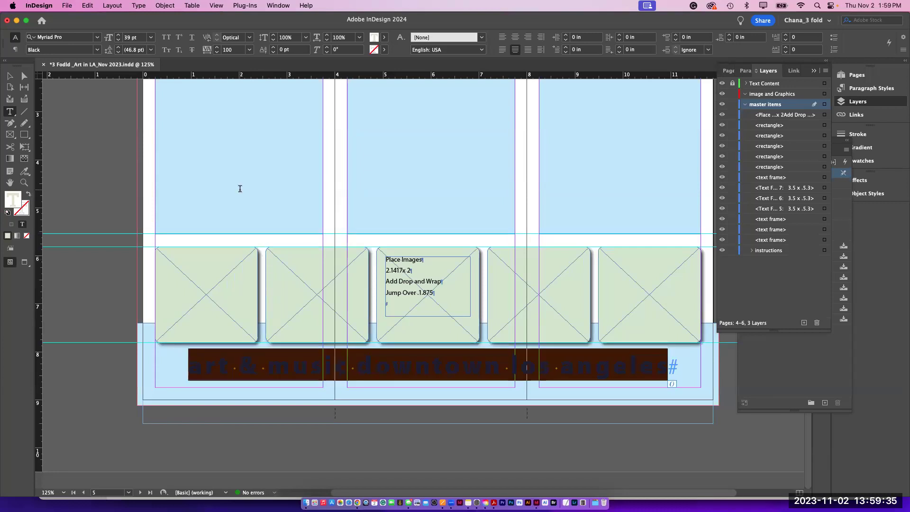
{"action": "left_click", "coordinate": [169, 38]}
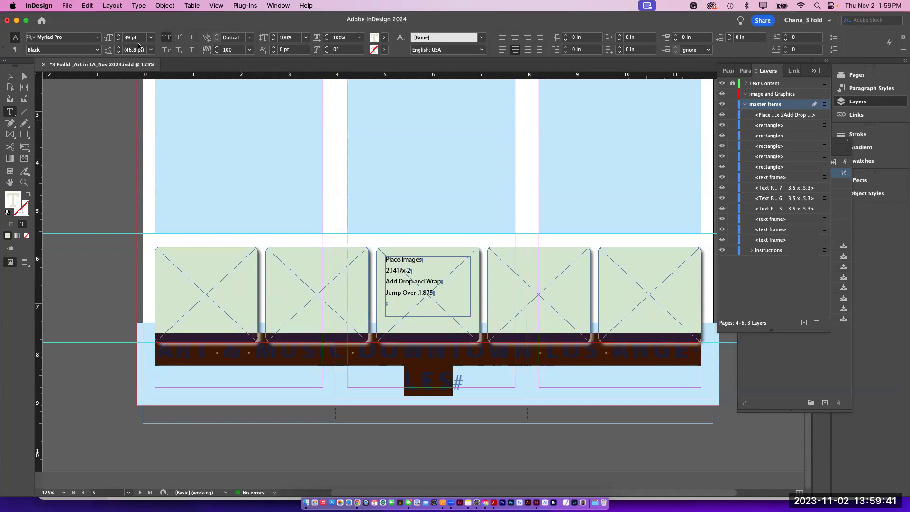
{"action": "left_click", "coordinate": [118, 43]}
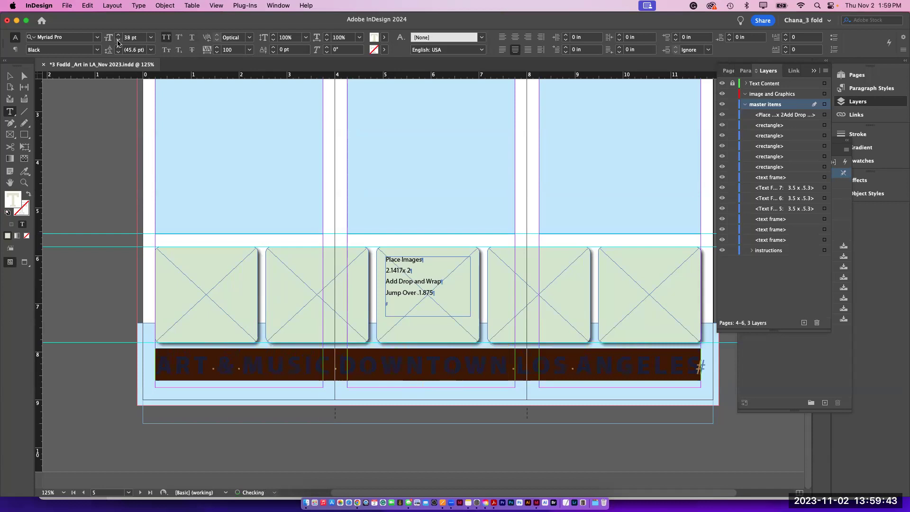
{"action": "left_click", "coordinate": [515, 40]}
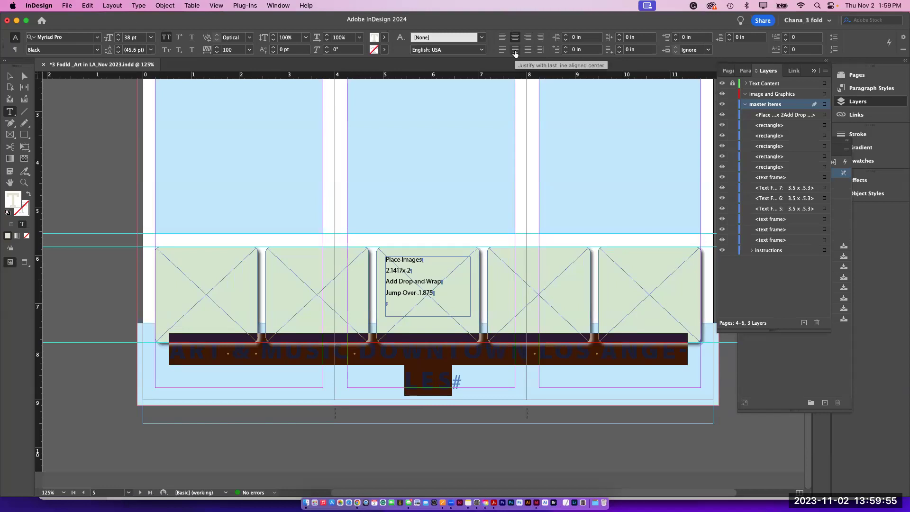
{"action": "left_click", "coordinate": [514, 50]}
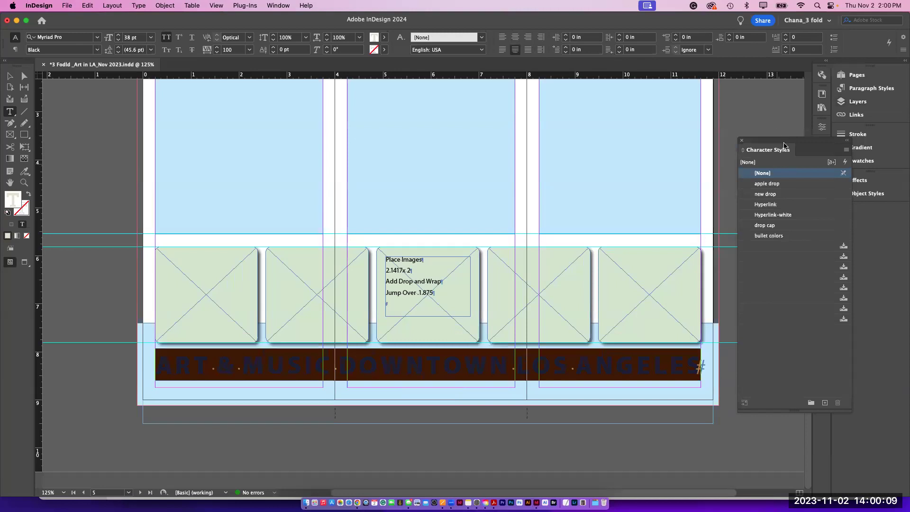
Step: Fill the banner text with the [Paper] swatch
{"action": "left_click", "coordinate": [822, 127]}
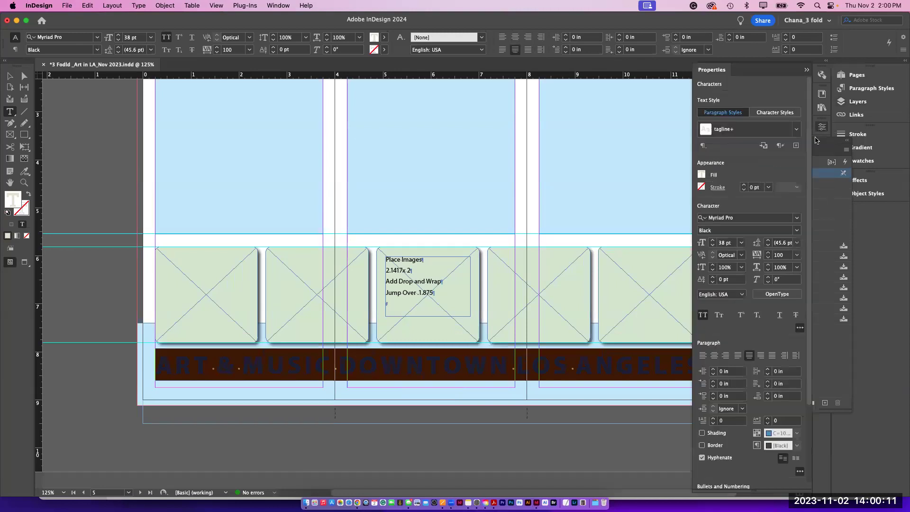
{"action": "left_click", "coordinate": [701, 174]}
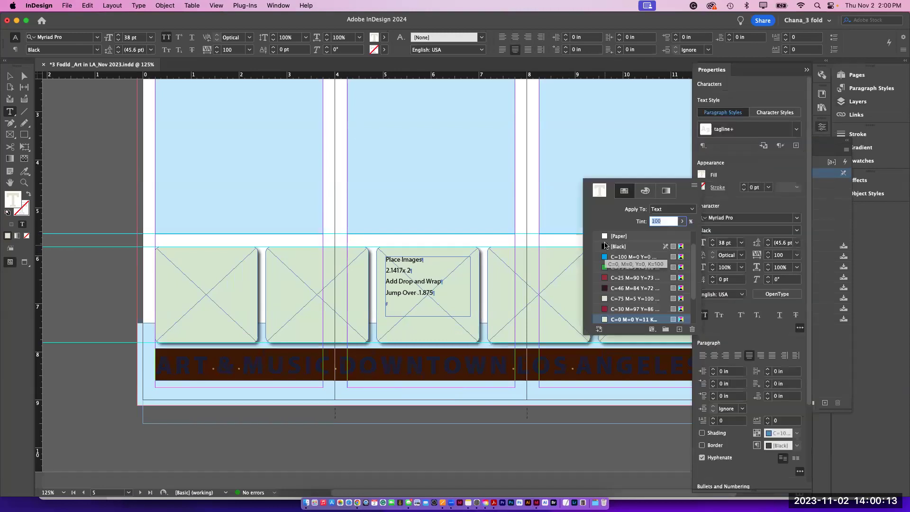
{"action": "left_click", "coordinate": [605, 237]}
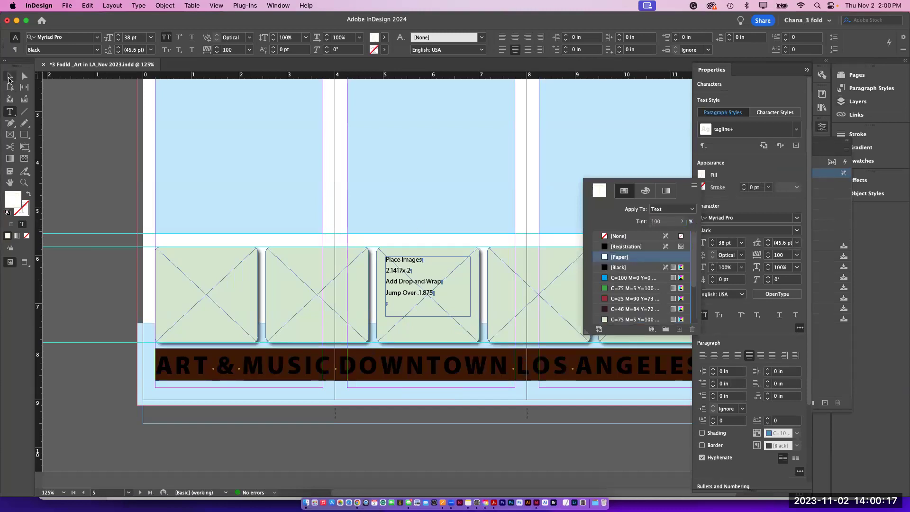
{"action": "left_click", "coordinate": [10, 76]}
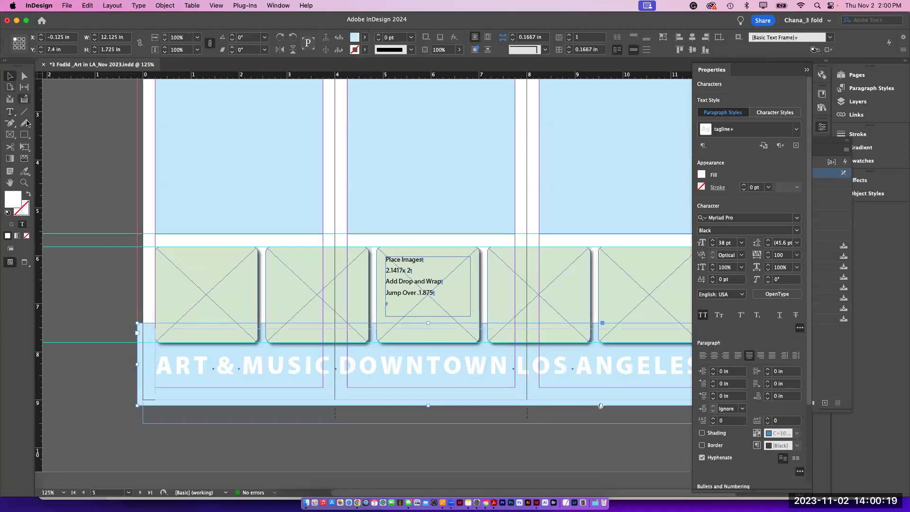
Step: Collapse the Properties panel and dock the floating Character Styles panel below Object Styles
{"action": "left_click", "coordinate": [221, 335]}
{"action": "left_click", "coordinate": [253, 394]}
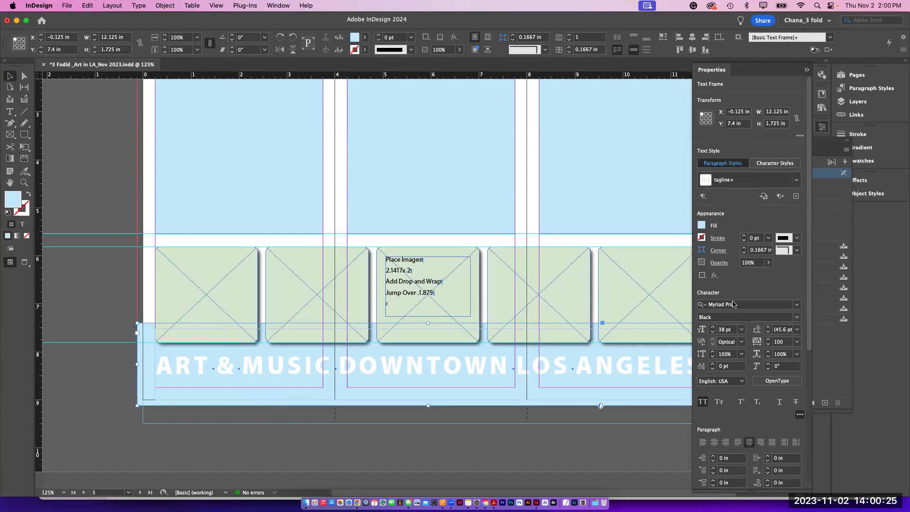
{"action": "left_click", "coordinate": [823, 128]}
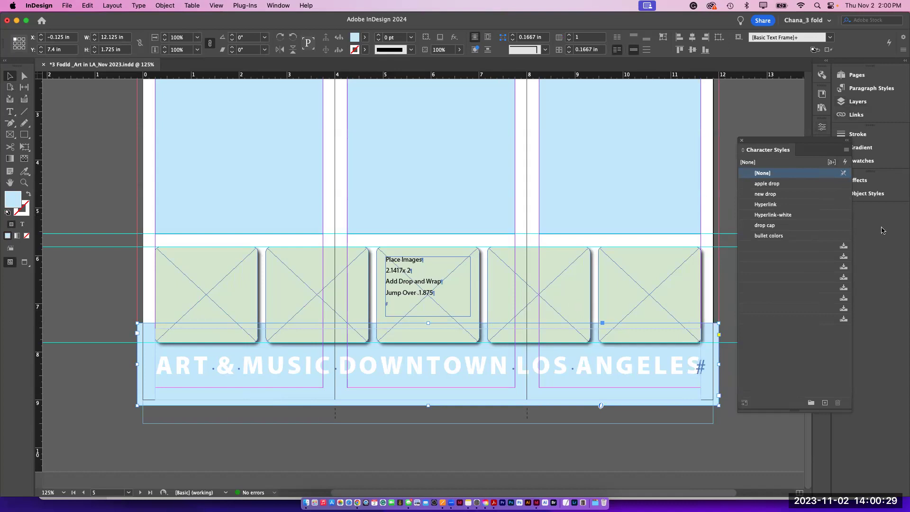
{"action": "left_click_drag", "start_coordinate": [759, 151], "coordinate": [857, 209]}
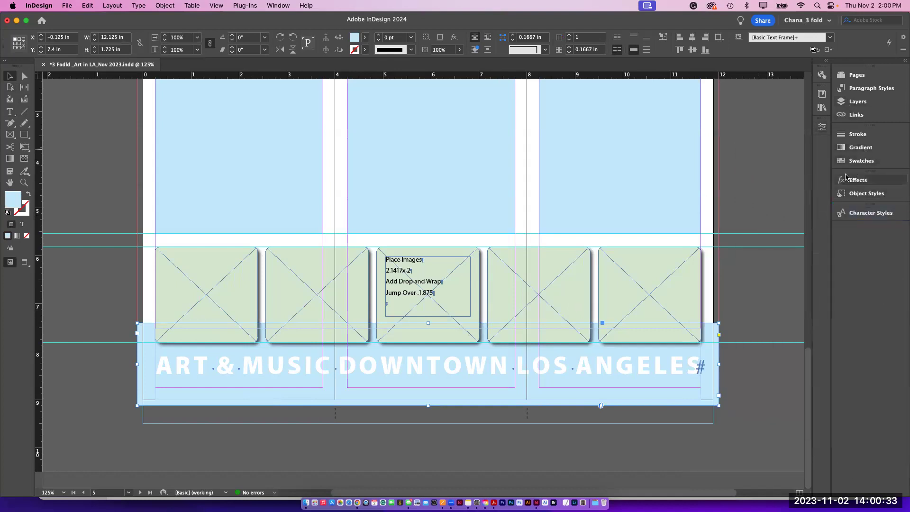
Step: Fill the banner text frame with the C=25 M=90 Y=73 K=16 copy swatch at 100% tint, and deselect it
{"action": "left_click", "coordinate": [861, 160]}
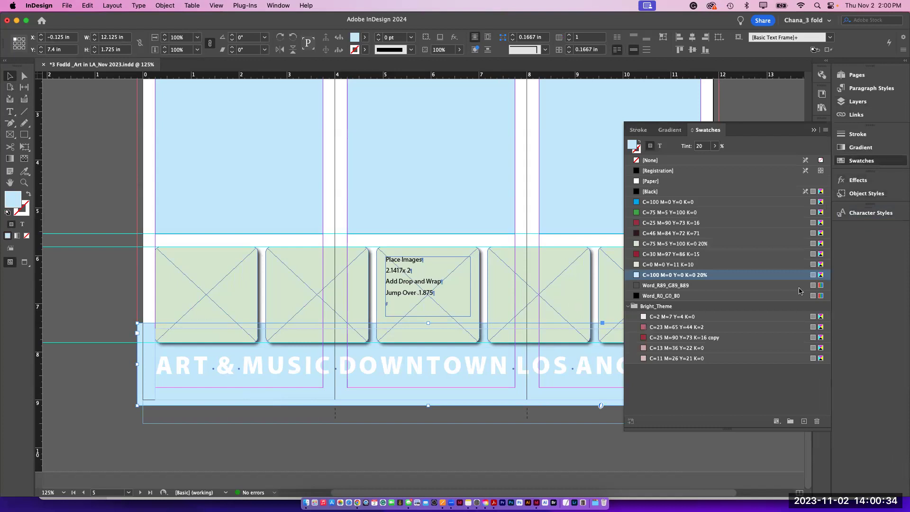
{"action": "left_click", "coordinate": [643, 338]}
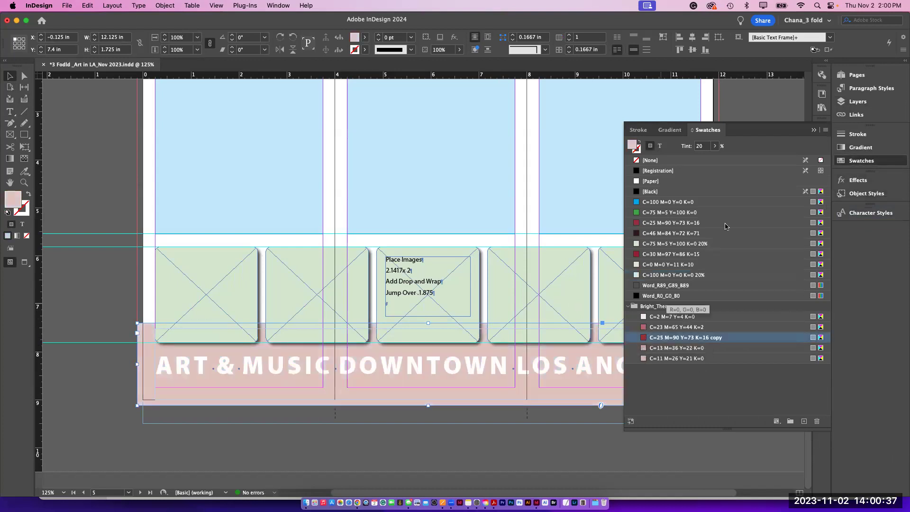
{"action": "left_click", "coordinate": [716, 147]}
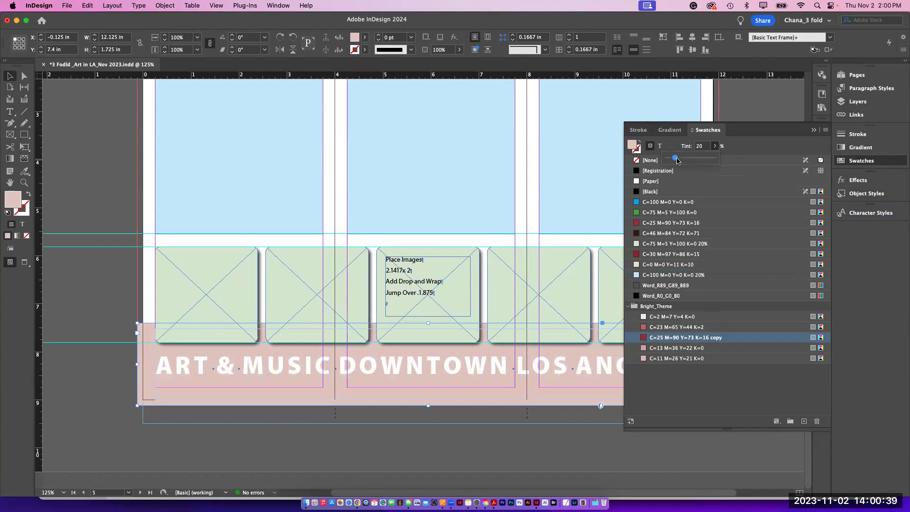
{"action": "left_click_drag", "start_coordinate": [677, 161], "coordinate": [737, 162]}
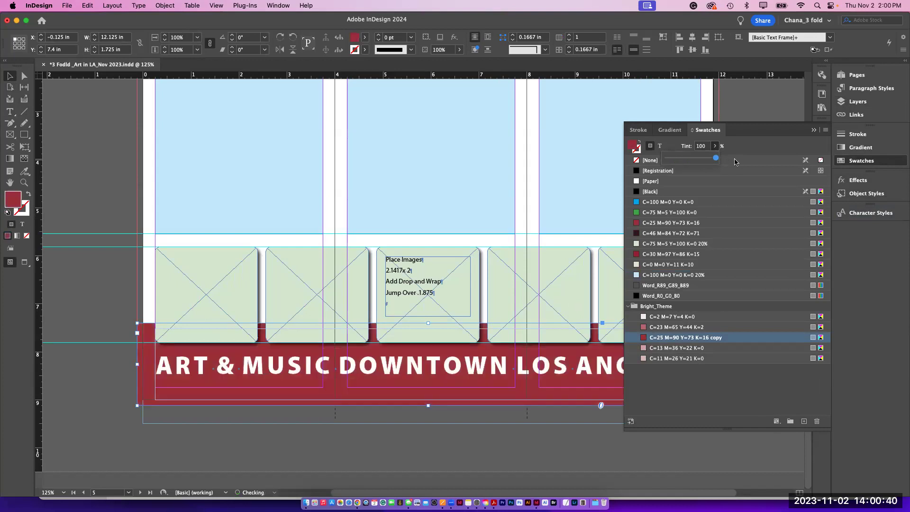
{"action": "left_click", "coordinate": [83, 296]}
Step: Check the inside spread's recoloured banner in Preview mode and return to the normal view
{"action": "left_click", "coordinate": [638, 130]}
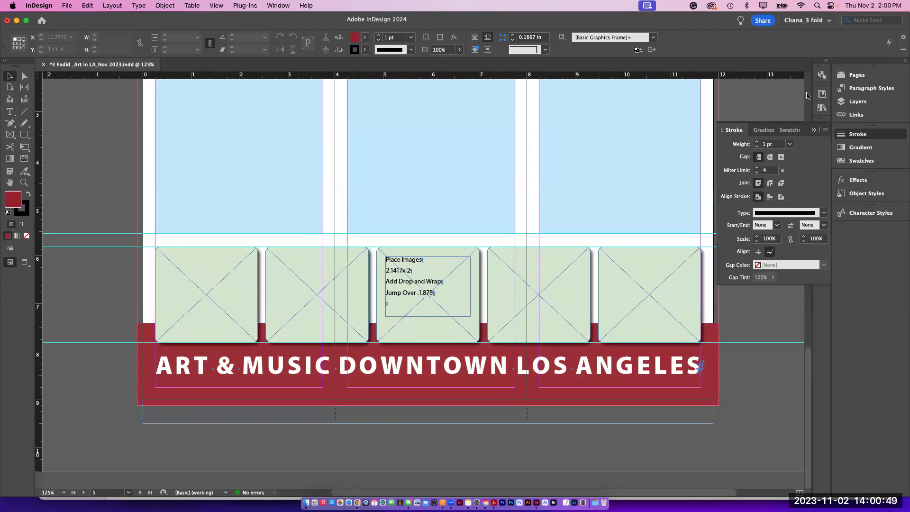
{"action": "key", "text": "w"}
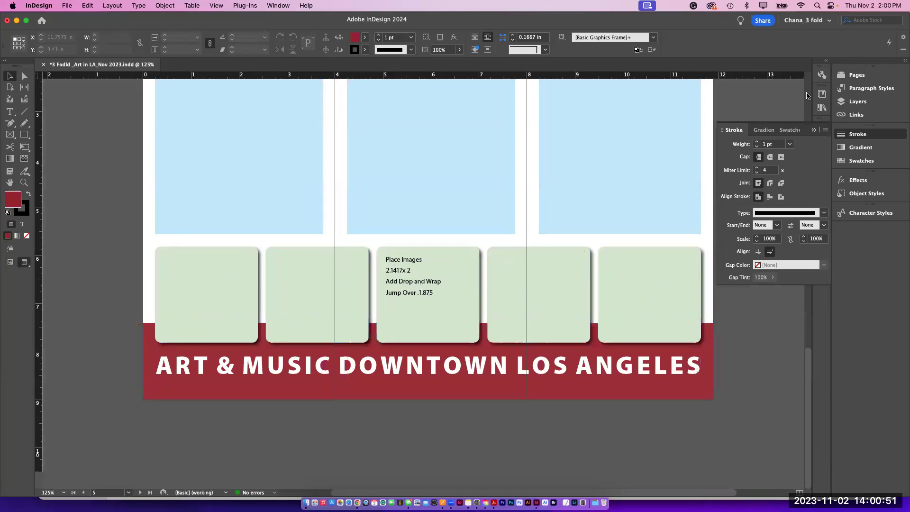
{"action": "key", "text": "w"}
{"action": "key", "text": "w"}
{"action": "key", "text": "w"}
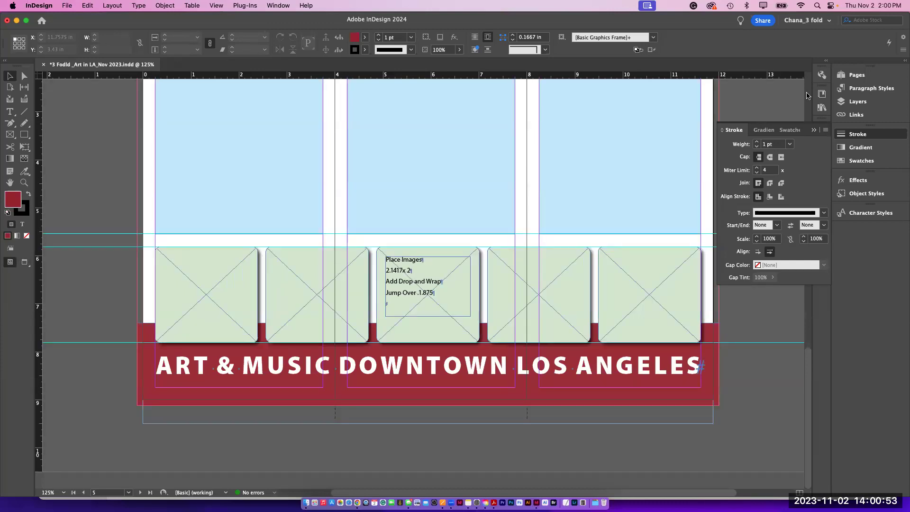
Step: Open the options of the "image frame with a drop" object style used by the first image placeholder frame
{"action": "left_click", "coordinate": [226, 272]}
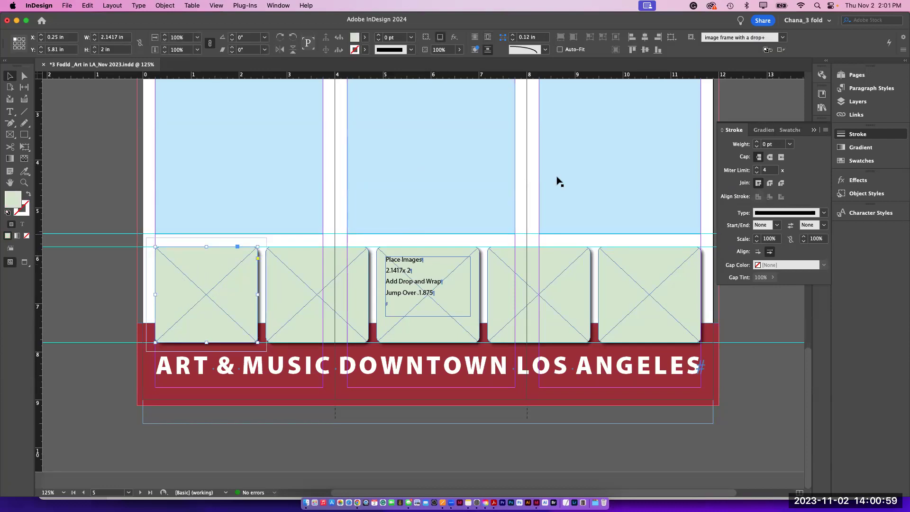
{"action": "left_click", "coordinate": [733, 129]}
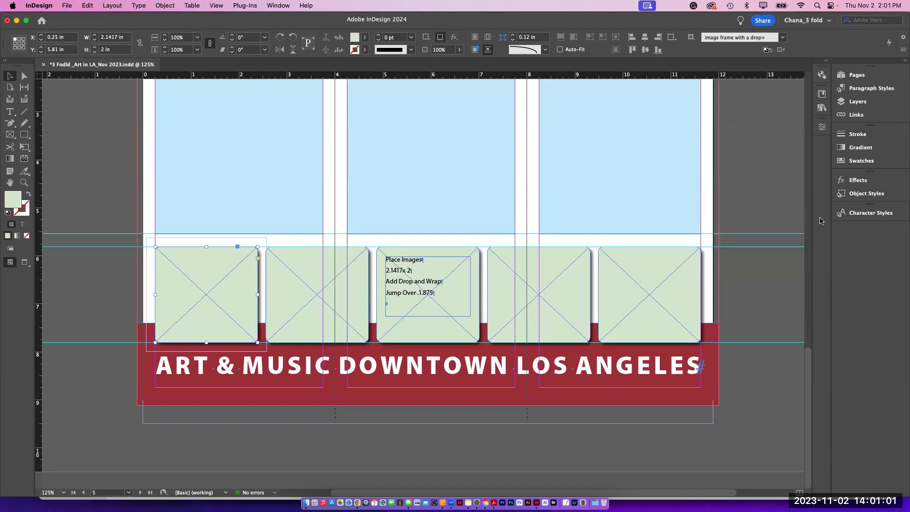
{"action": "left_click", "coordinate": [852, 197]}
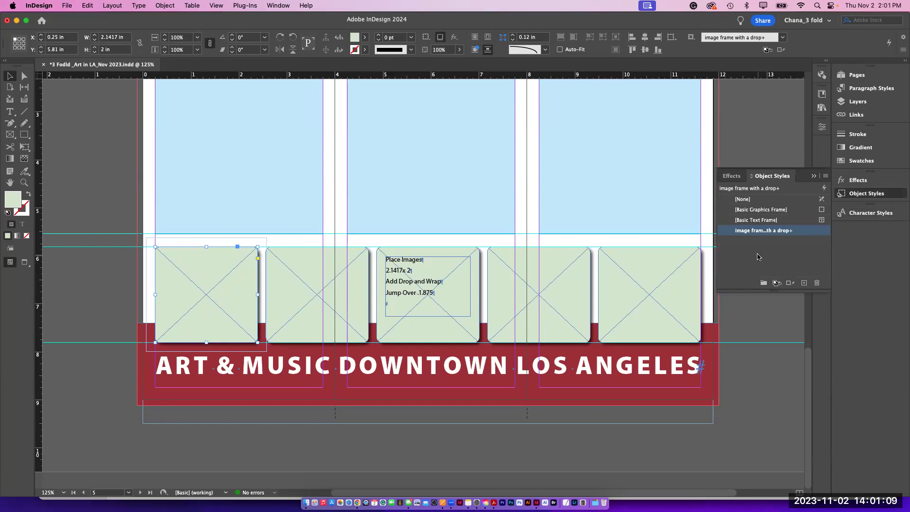
{"action": "double_click", "coordinate": [812, 231]}
{"action": "left_click_drag", "start_coordinate": [436, 98], "coordinate": [635, 41]}
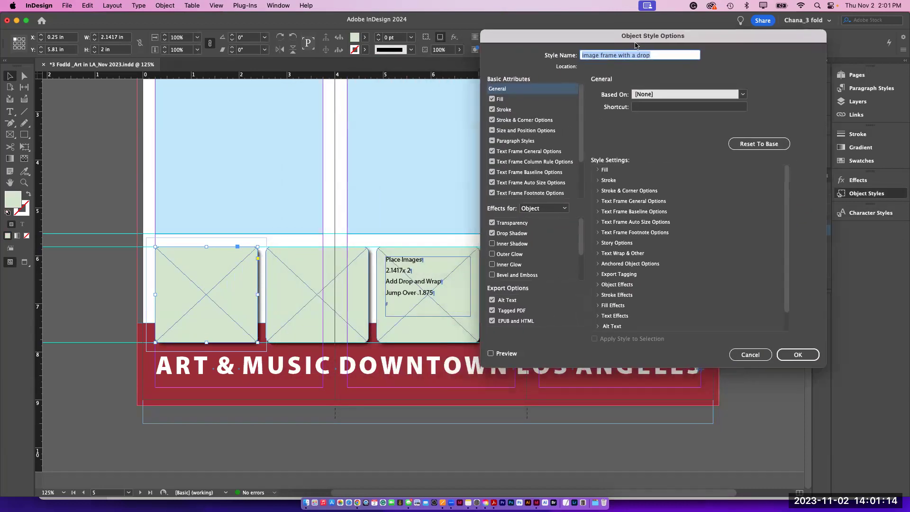
Step: Examine the drop shadow and text wrap settings of the "image frame with a drop" style
{"action": "left_click", "coordinate": [521, 236]}
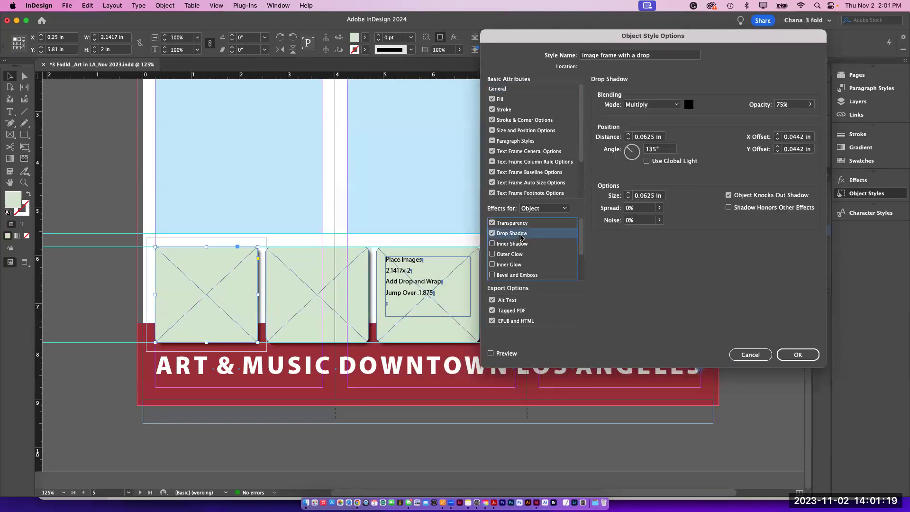
{"action": "left_click_drag", "start_coordinate": [582, 158], "coordinate": [583, 171]}
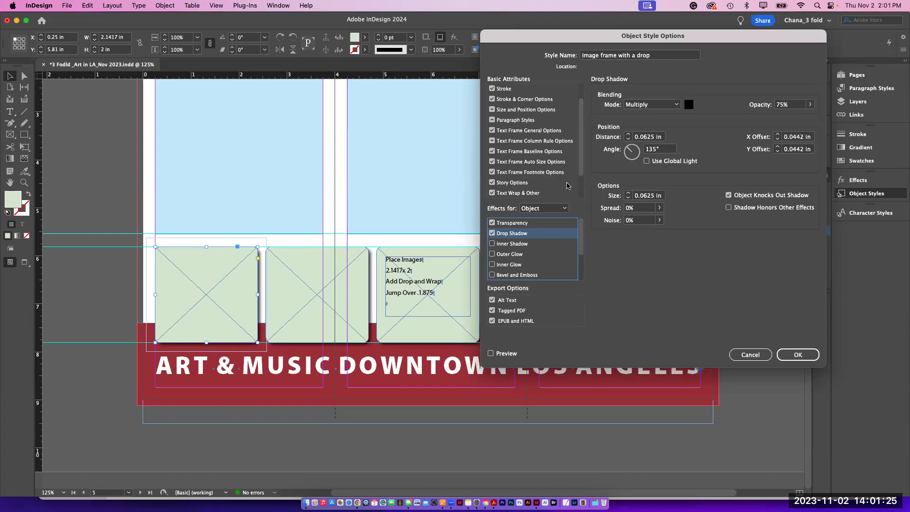
{"action": "left_click", "coordinate": [526, 196]}
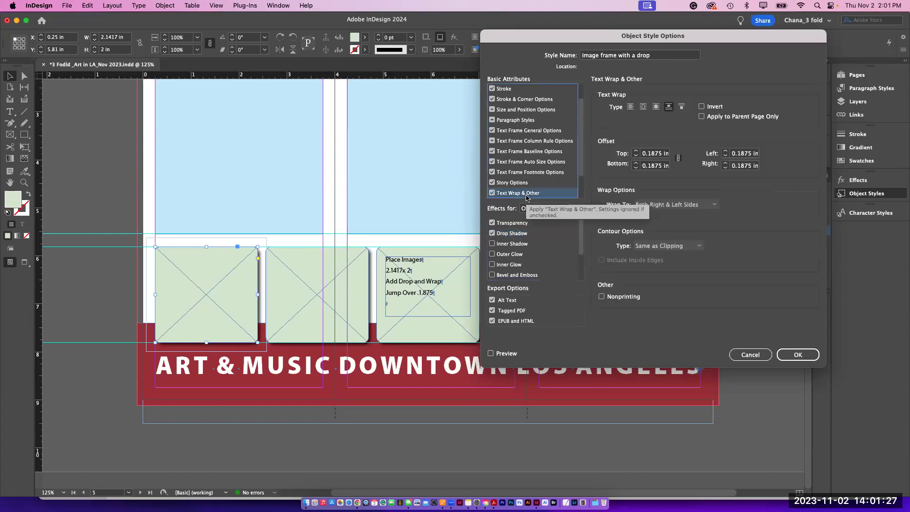
{"action": "left_click", "coordinate": [669, 111]}
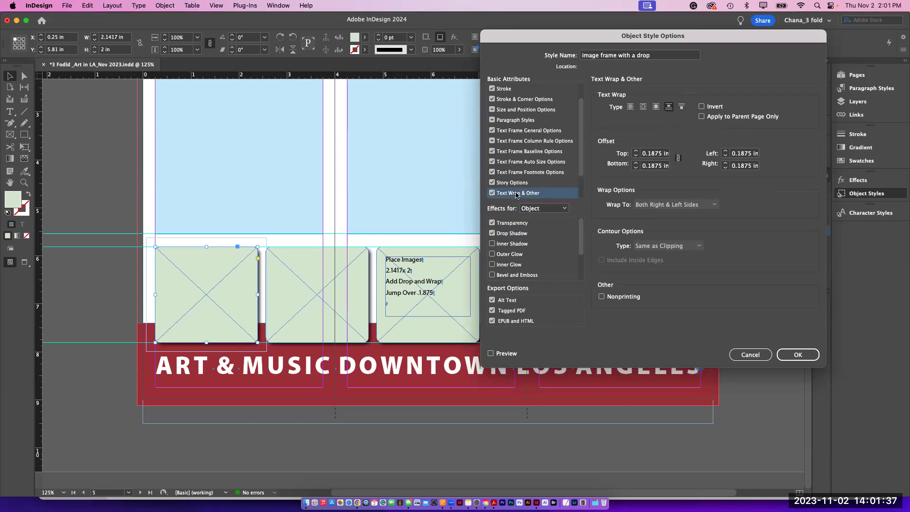
Step: Set the fill of the "image frame with a drop" object style to [None] and turn on the preview
{"action": "left_click_drag", "start_coordinate": [581, 167], "coordinate": [581, 158]}
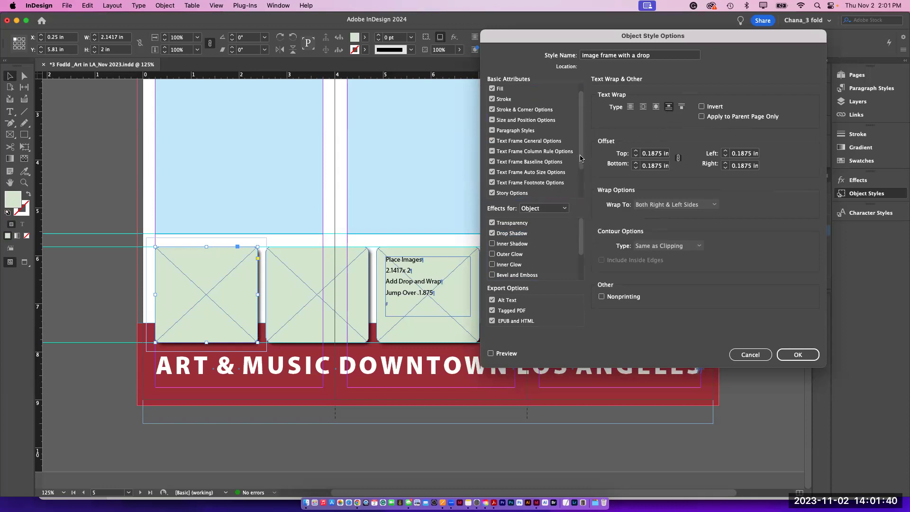
{"action": "left_click", "coordinate": [514, 99]}
{"action": "left_click", "coordinate": [508, 90]}
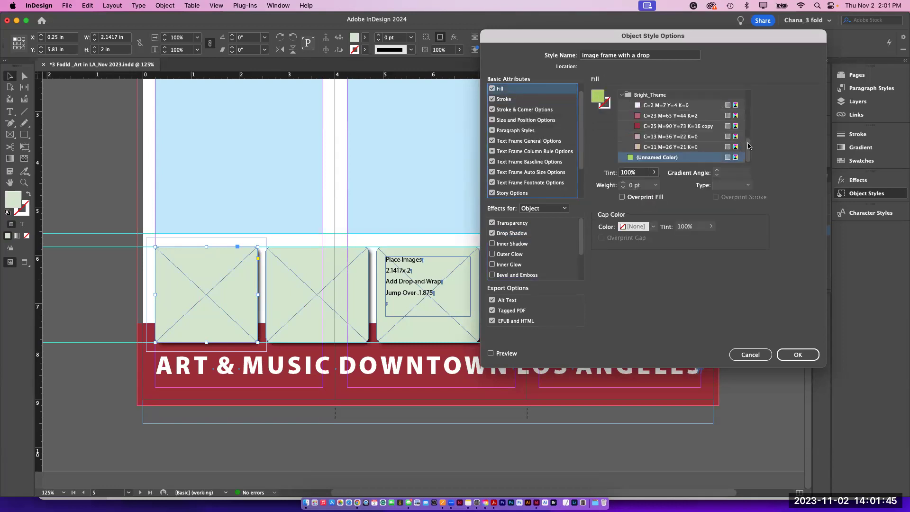
{"action": "scroll", "coordinate": [743, 110], "scroll_direction": "up", "scroll_amount": 3}
{"action": "scroll", "coordinate": [744, 110], "scroll_direction": "up", "scroll_amount": 3}
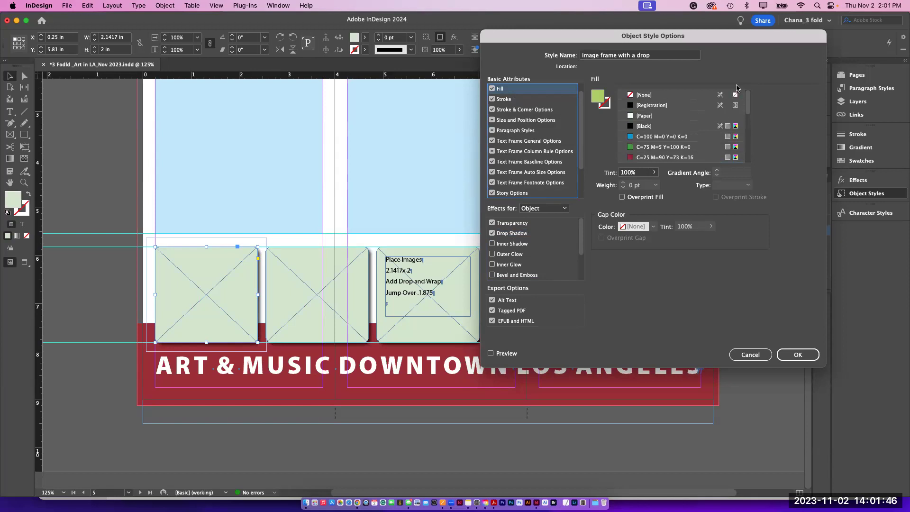
{"action": "left_click", "coordinate": [631, 96]}
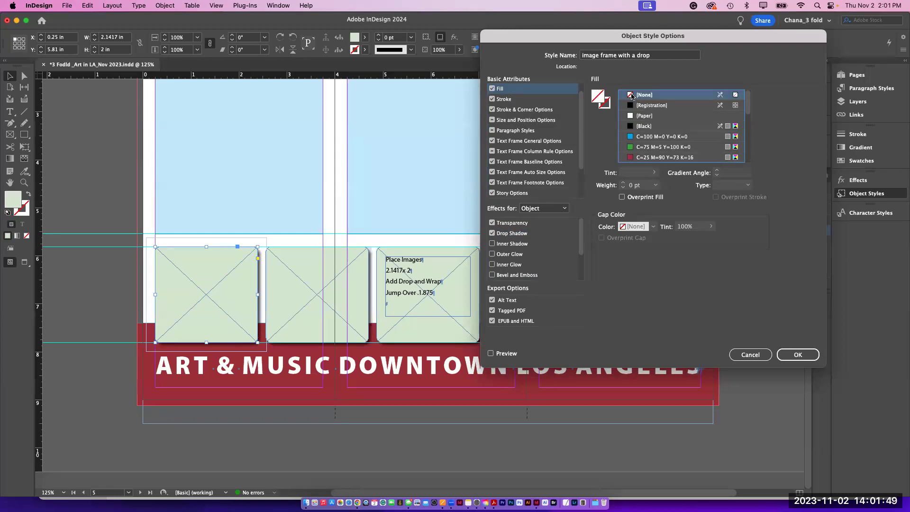
{"action": "left_click", "coordinate": [490, 353]}
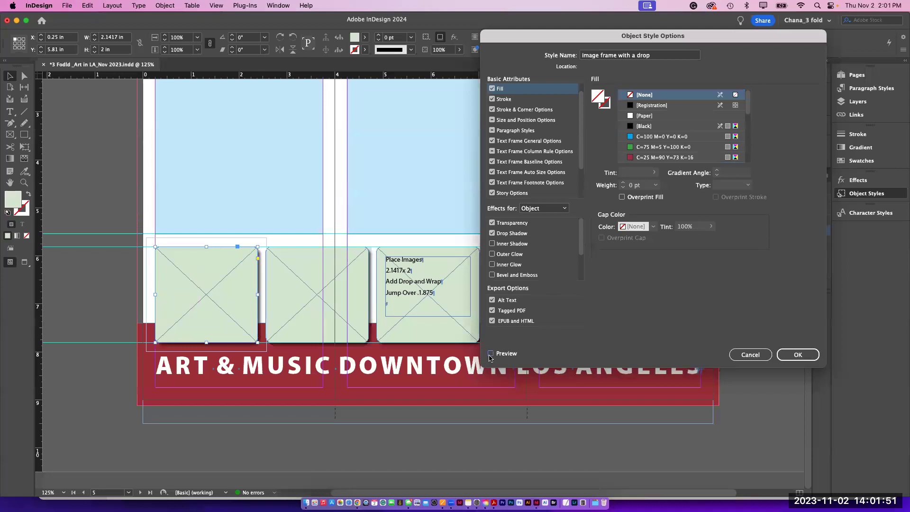
{"action": "left_click", "coordinate": [631, 96]}
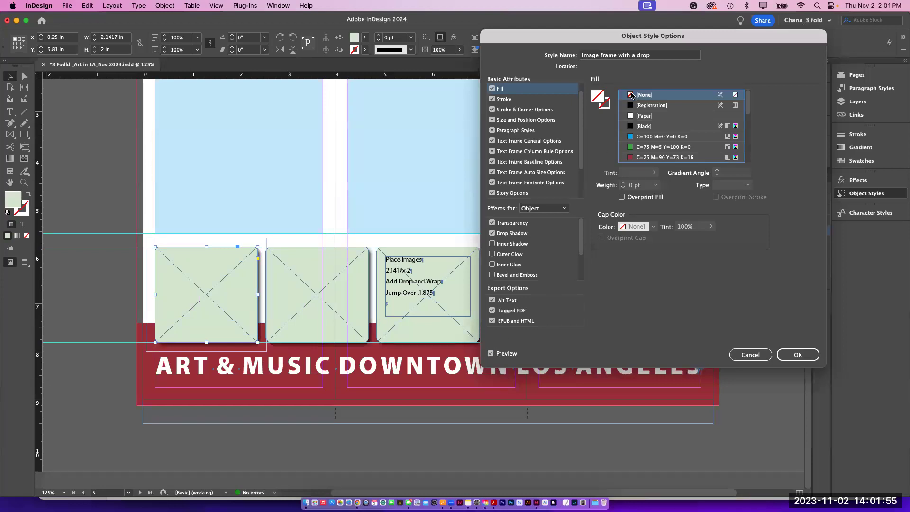
Step: Check the style's transparency effects for Fill and its fill setting, and accept the style options
{"action": "left_click", "coordinate": [538, 96]}
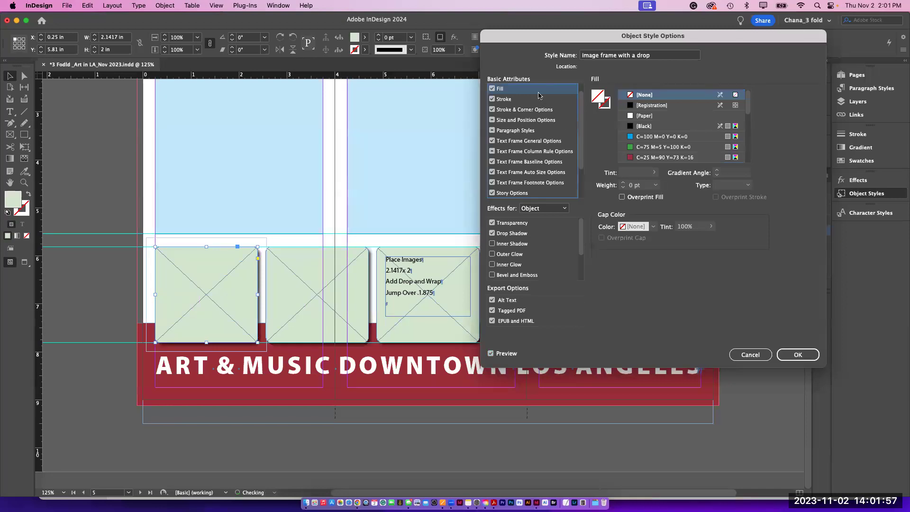
{"action": "left_click", "coordinate": [540, 209]}
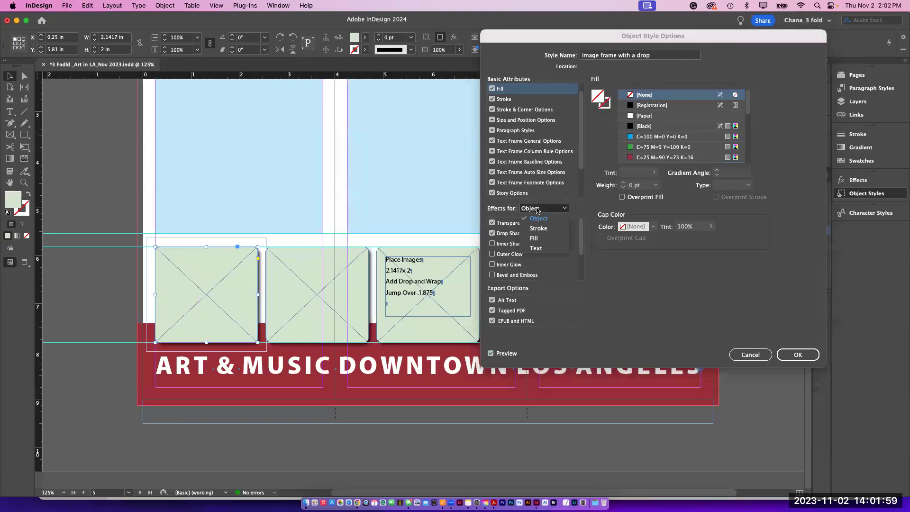
{"action": "left_click", "coordinate": [540, 237]}
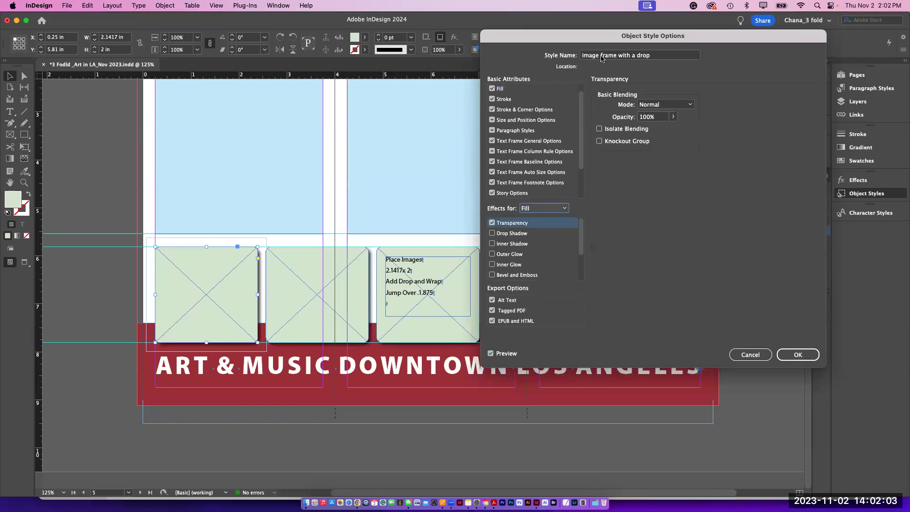
{"action": "left_click", "coordinate": [516, 90]}
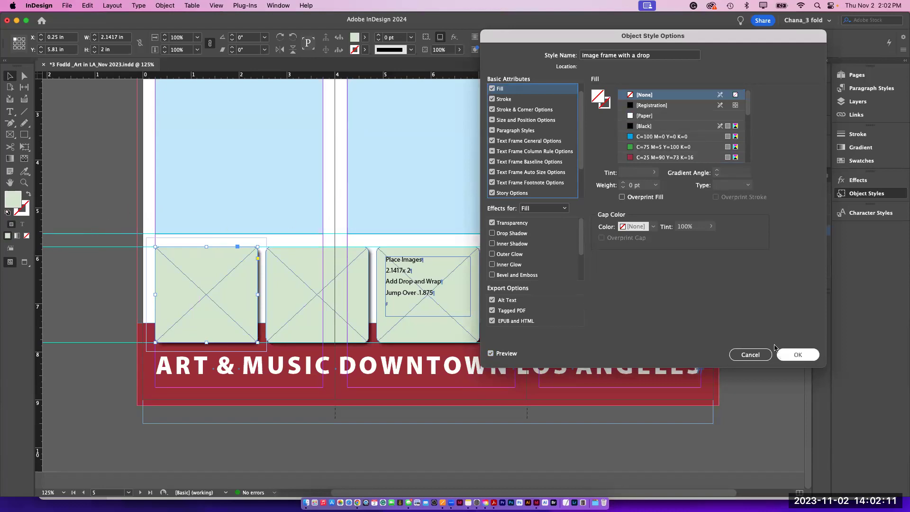
{"action": "left_click", "coordinate": [793, 354]}
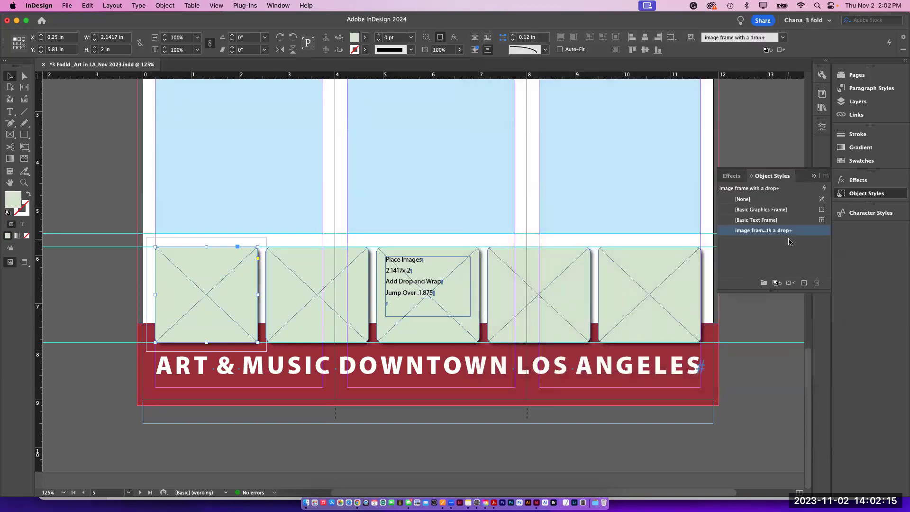
Step: Redefine the "image frame with a drop" style from the selected first frame and delete the placeholder note over the third frame
{"action": "left_click", "coordinate": [825, 176]}
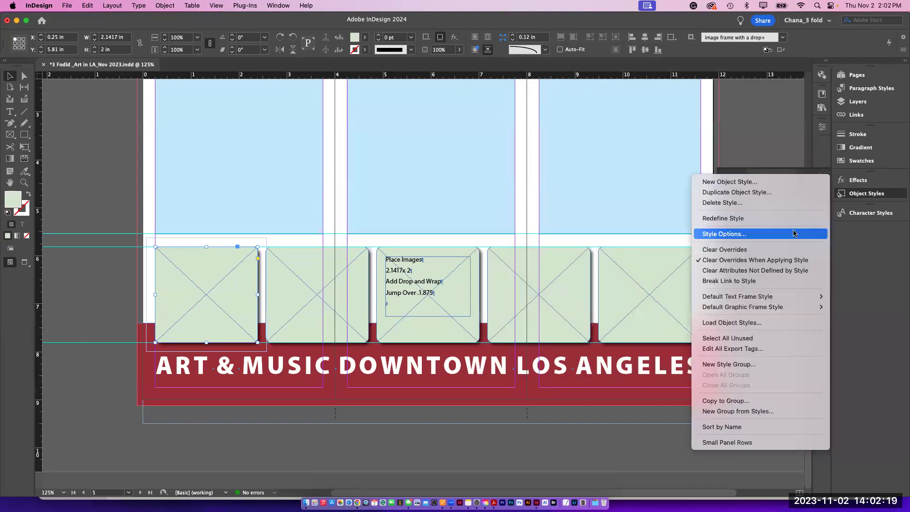
{"action": "left_click", "coordinate": [779, 219]}
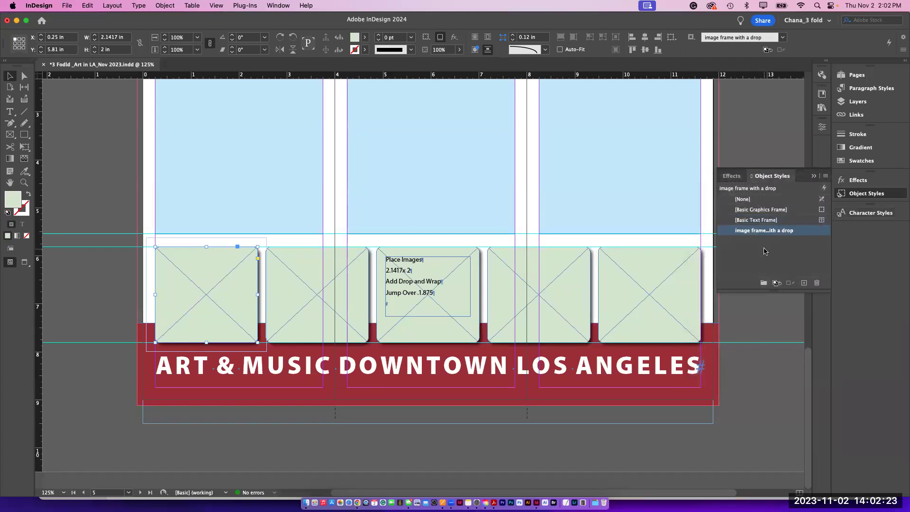
{"action": "left_click", "coordinate": [436, 297]}
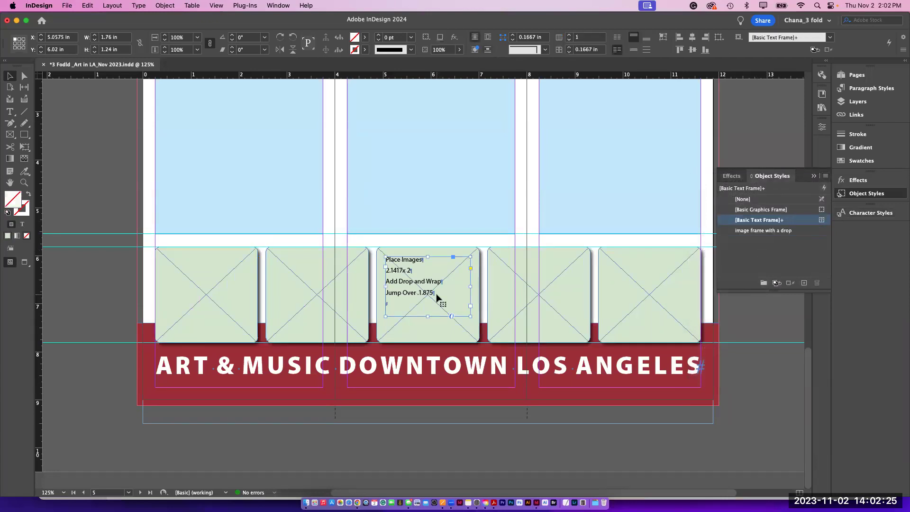
{"action": "key", "text": "Delete"}
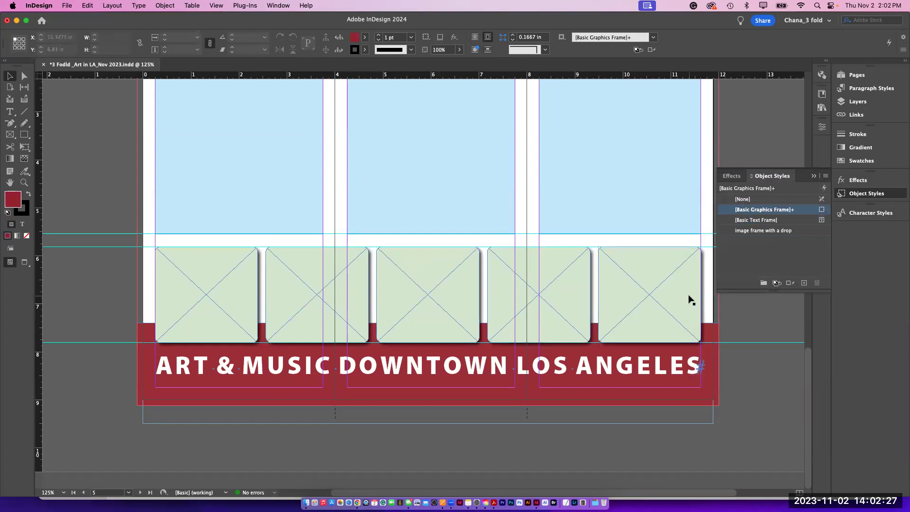
Step: Load Watts2.psd, Botero.psd, Graffiti#2.psd, Jeff Koons and Disney Music Hall.psd from the Photoshop Files folder for placing
{"action": "key", "text": "super+d"}
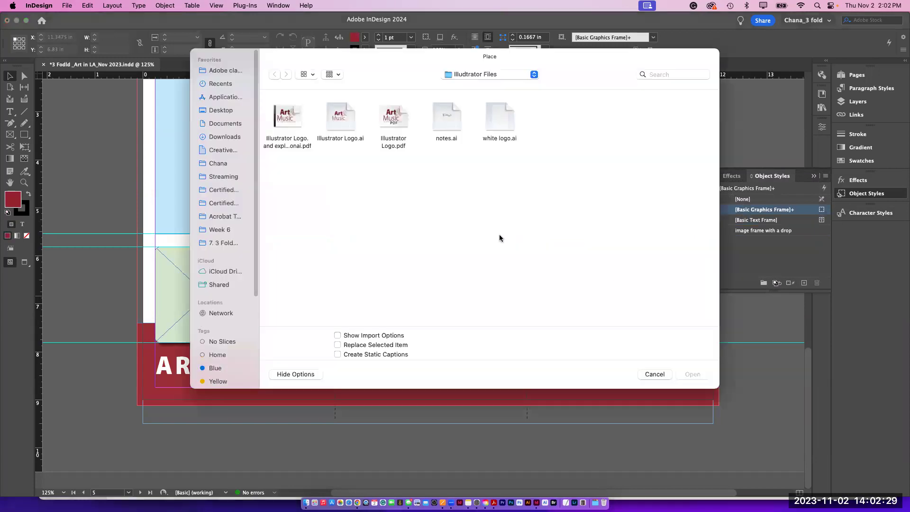
{"action": "left_click", "coordinate": [458, 77]}
{"action": "left_click", "coordinate": [479, 84]}
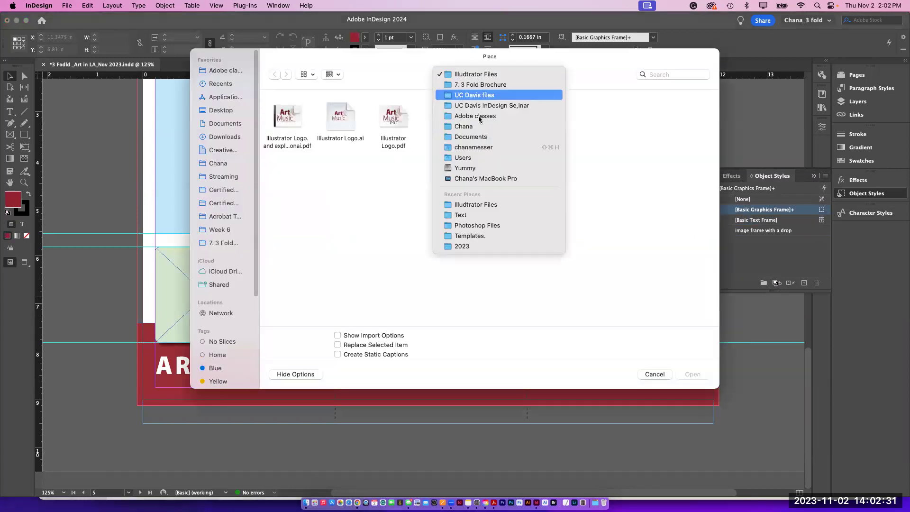
{"action": "double_click", "coordinate": [443, 124]}
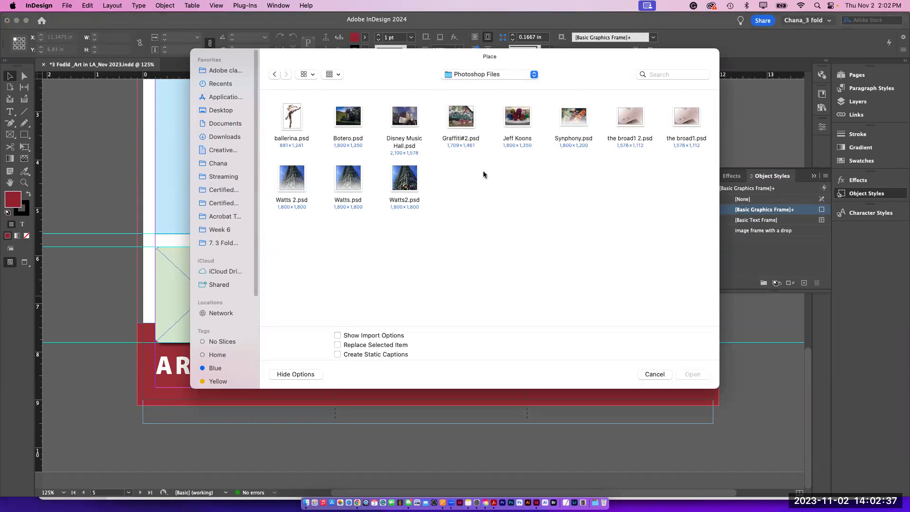
{"action": "left_click", "coordinate": [412, 175]}
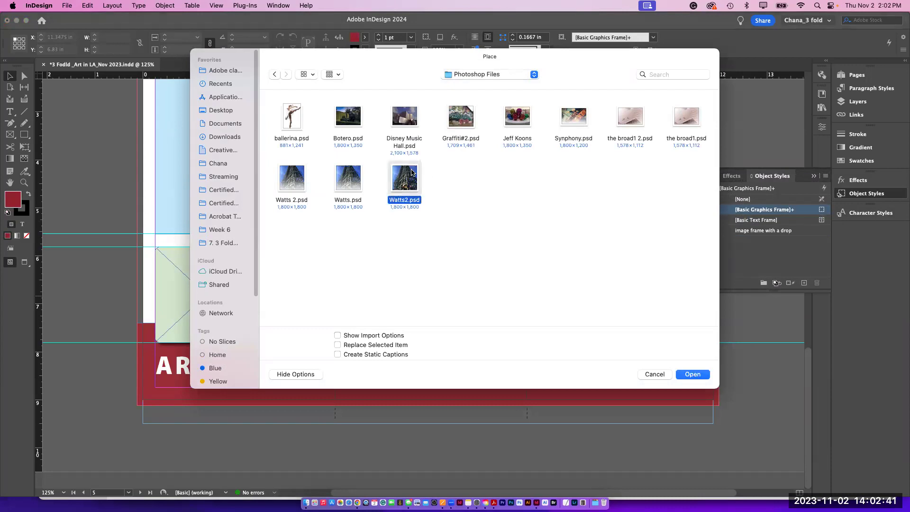
{"action": "left_click", "coordinate": [350, 120], "text": "super"}
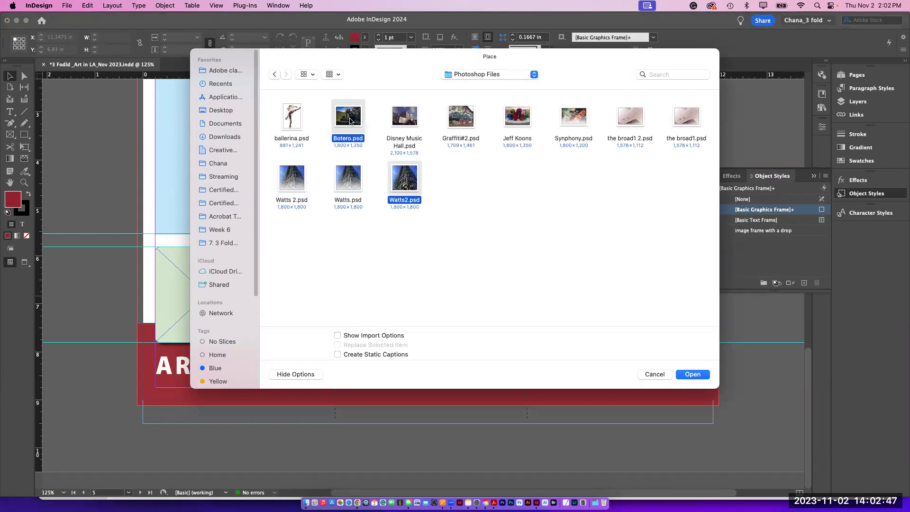
{"action": "left_click", "coordinate": [464, 122], "text": "super"}
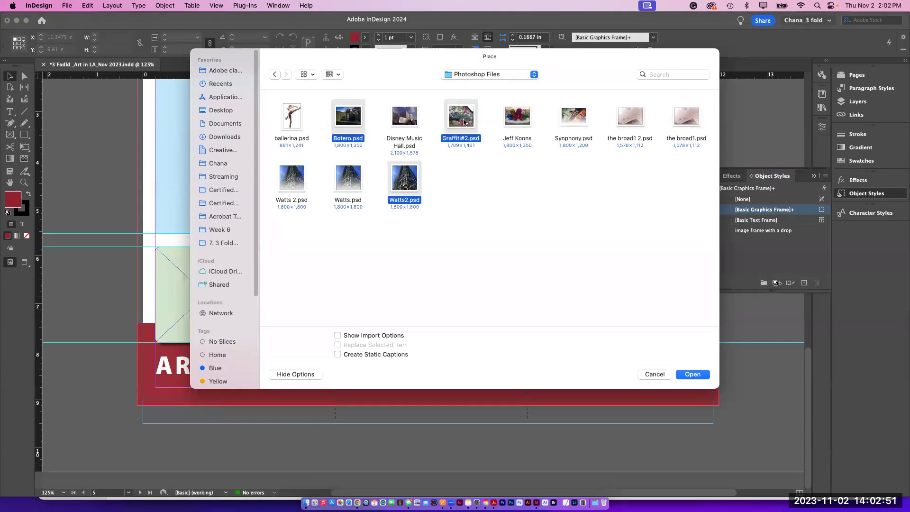
{"action": "left_click", "coordinate": [520, 122], "text": "super"}
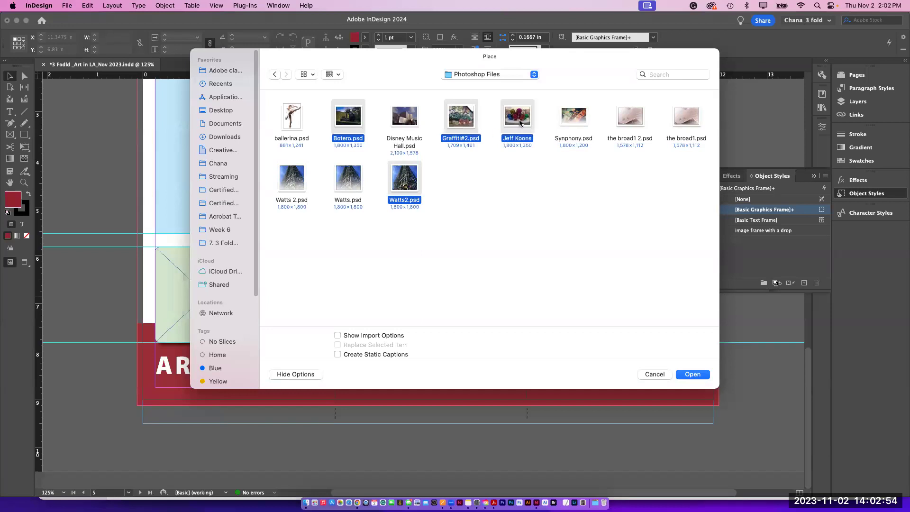
{"action": "left_click", "coordinate": [404, 124], "text": "super"}
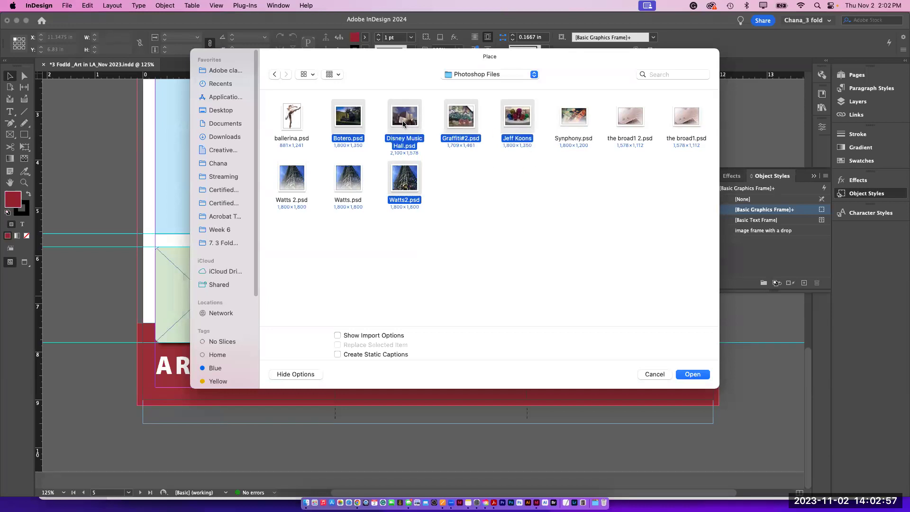
{"action": "left_click", "coordinate": [693, 374]}
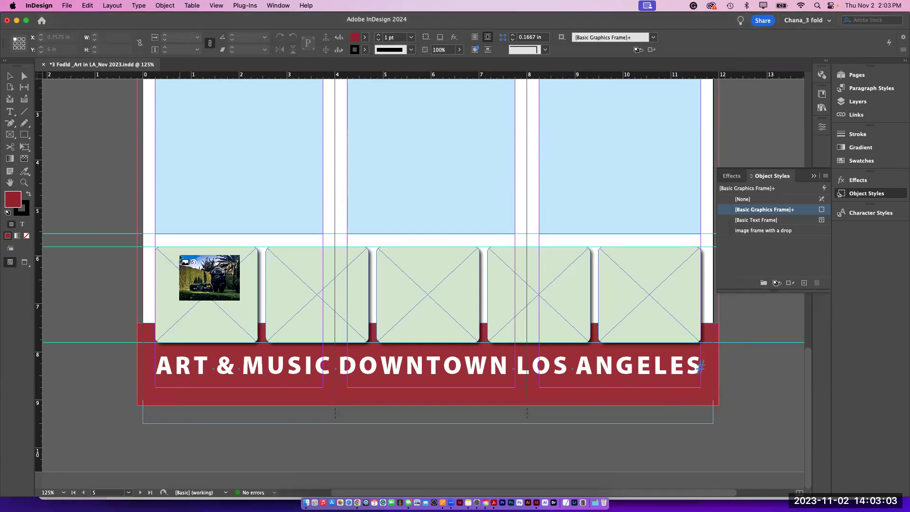
Step: Place the Watts2.psd image in the first image frame and Botero.psd in the second
{"action": "key", "text": "Right"}
{"action": "key", "text": "Right"}
{"action": "key", "text": "Right"}
{"action": "key", "text": "Right"}
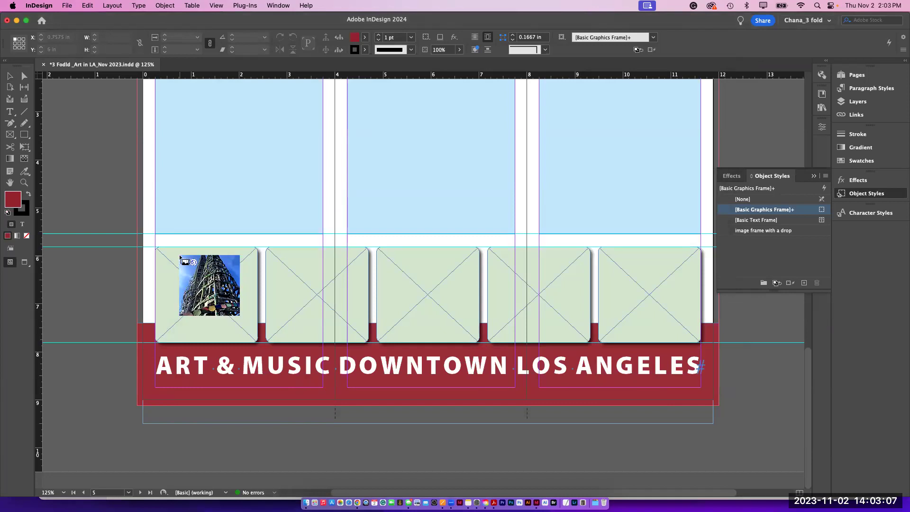
{"action": "left_click", "coordinate": [180, 256]}
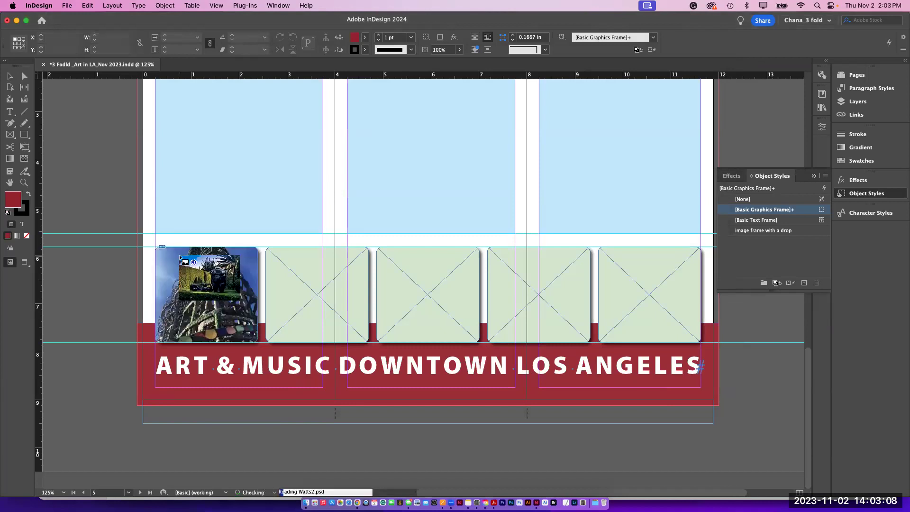
{"action": "left_click", "coordinate": [268, 260]}
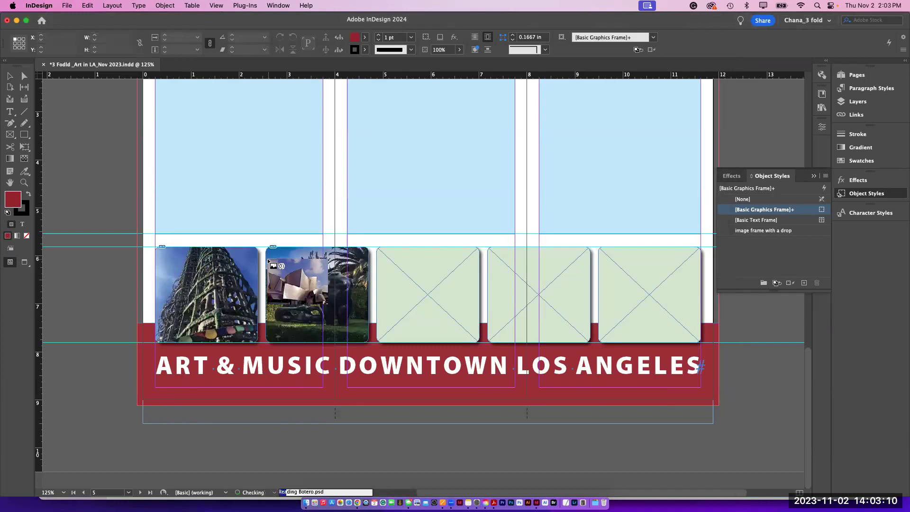
Step: Place Graffiti#2.psd in the third frame, Jeff Koons in the fourth and Disney Music Hall.psd in the fifth, and deselect
{"action": "key", "text": "Right"}
{"action": "key", "text": "Right"}
{"action": "left_click", "coordinate": [387, 261]}
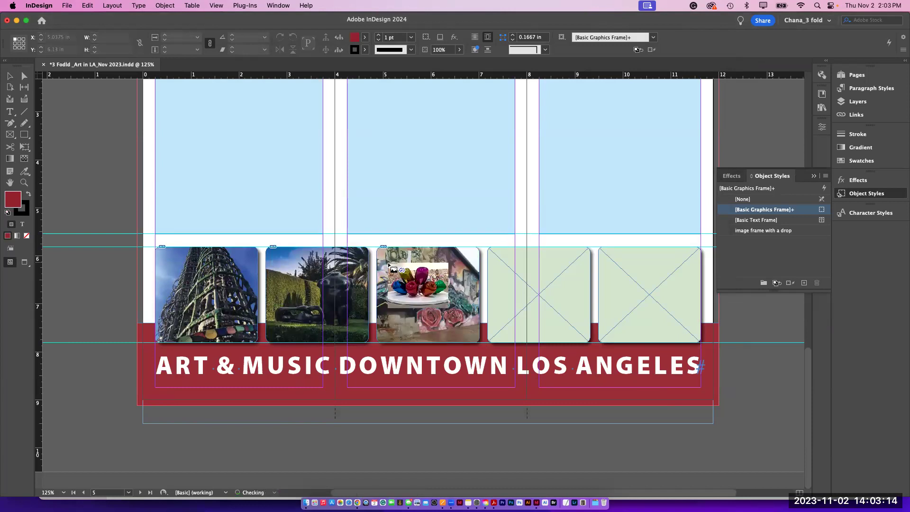
{"action": "left_click", "coordinate": [508, 260]}
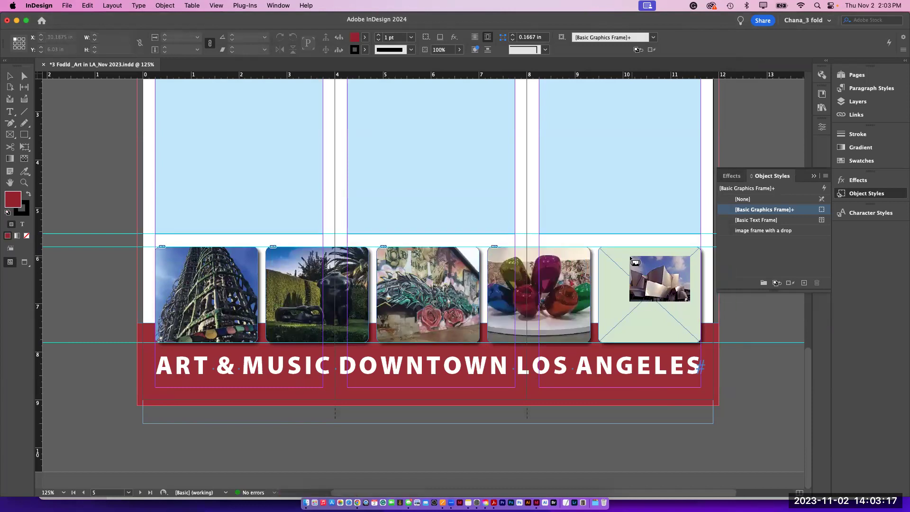
{"action": "left_click", "coordinate": [612, 251]}
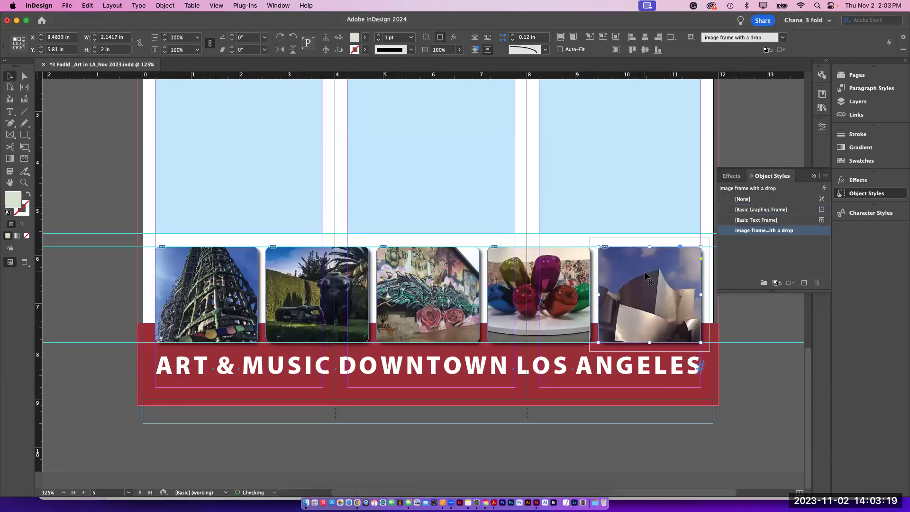
{"action": "left_click", "coordinate": [734, 353]}
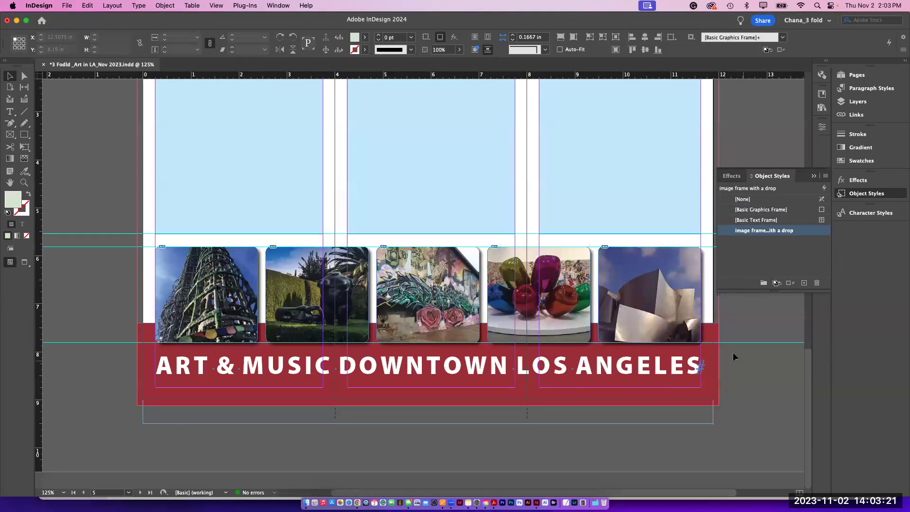
Step: Try the fifth image frame with no text wrap, restore its Jump Object wrap, and deselect it
{"action": "left_click", "coordinate": [655, 309]}
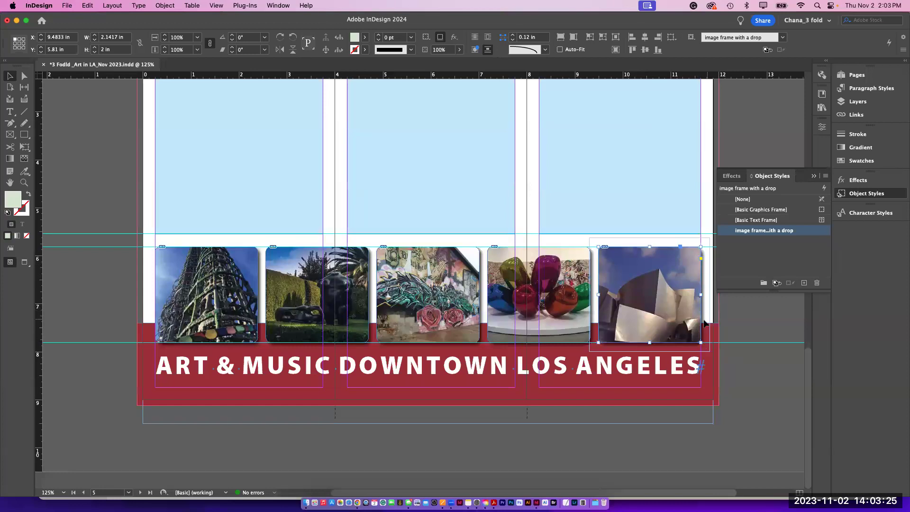
{"action": "left_click", "coordinate": [488, 50]}
{"action": "left_click", "coordinate": [475, 39]}
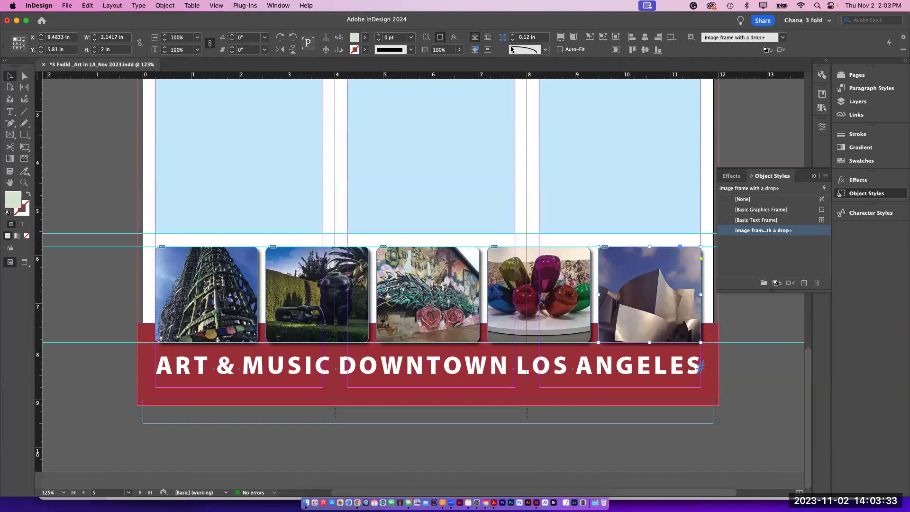
{"action": "left_click", "coordinate": [488, 50]}
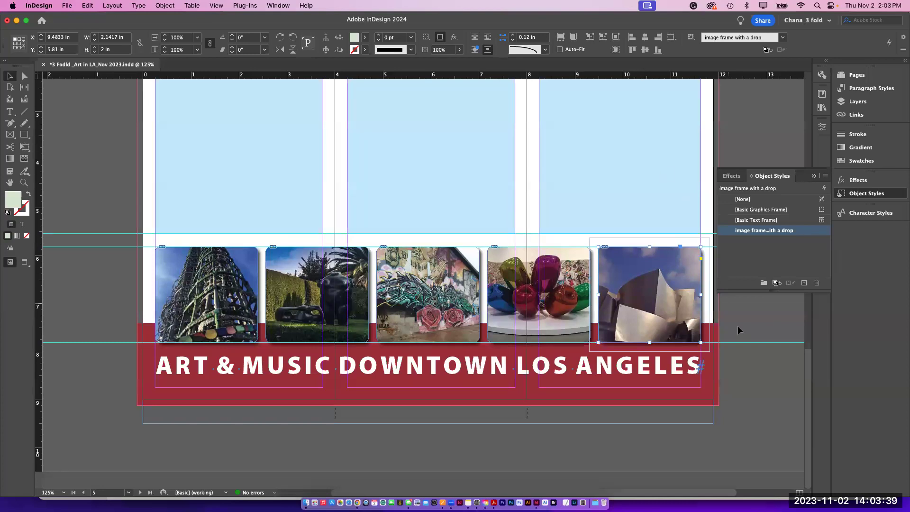
{"action": "left_click", "coordinate": [763, 369]}
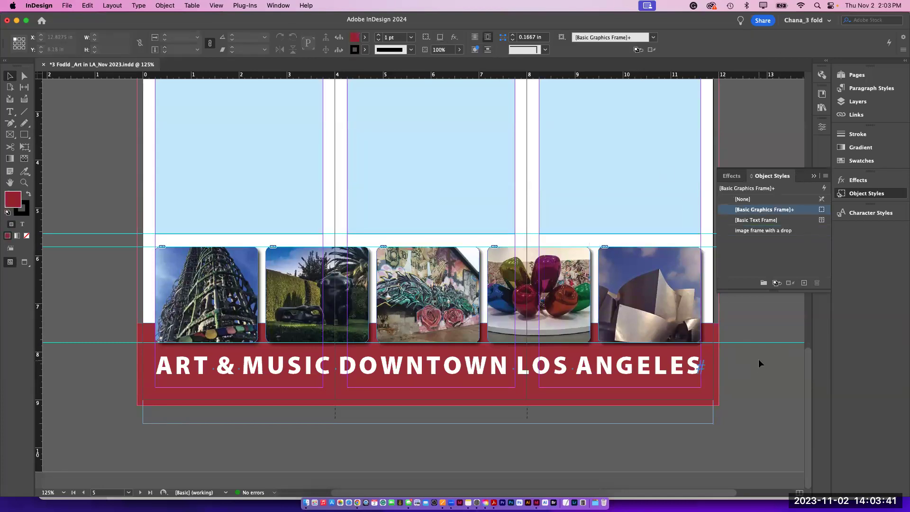
Step: Preview the spread without guides and check the object style applied to the fifth image frame
{"action": "key", "text": "w"}
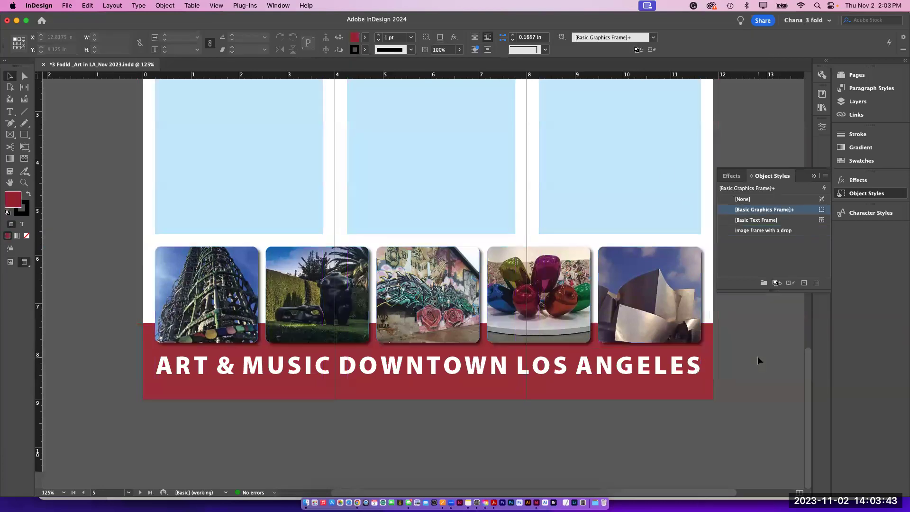
{"action": "key", "text": "w"}
{"action": "key", "text": "w"}
{"action": "left_click", "coordinate": [676, 283]}
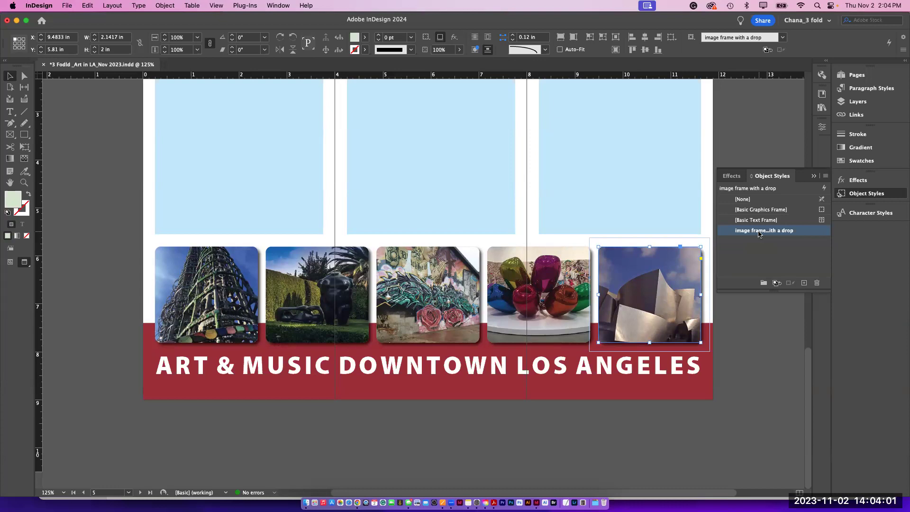
{"action": "key", "text": "super+minus"}
{"action": "key", "text": "super+minus"}
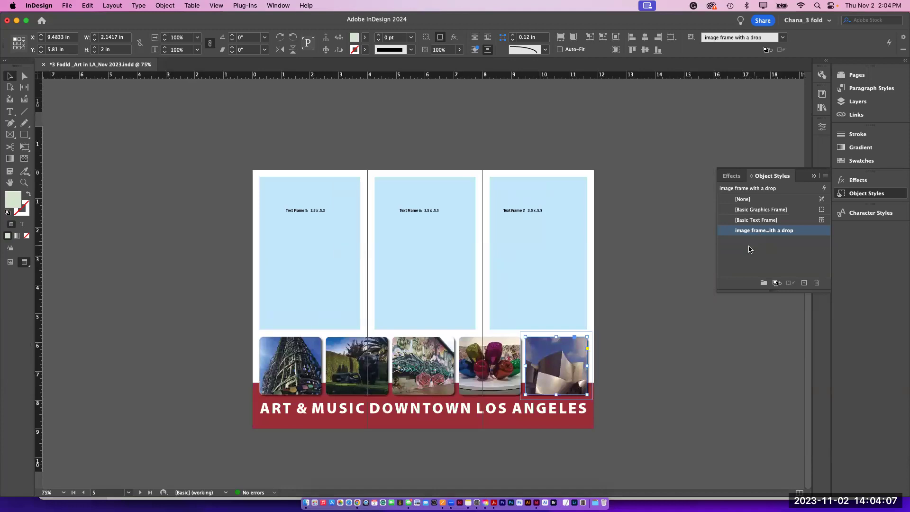
Step: Delete the Text Frame 5, Text Frame 6 and Text Frame 7 placeholder labels from the three blue panels
{"action": "left_click", "coordinate": [337, 286]}
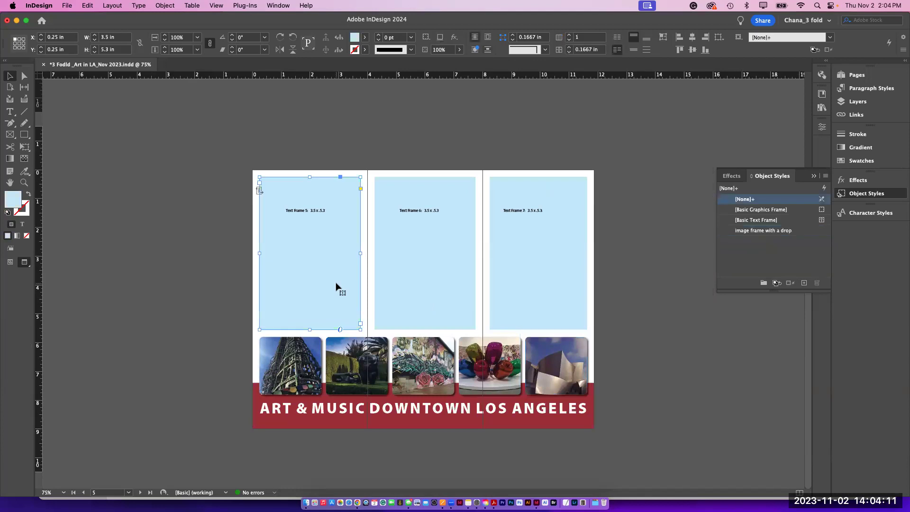
{"action": "key", "text": "super+equal"}
{"action": "key", "text": "super+equal"}
{"action": "left_click_drag", "start_coordinate": [345, 320], "coordinate": [246, 284]}
{"action": "left_click", "coordinate": [397, 276]}
{"action": "left_click", "coordinate": [594, 270]}
{"action": "left_click", "coordinate": [587, 182]}
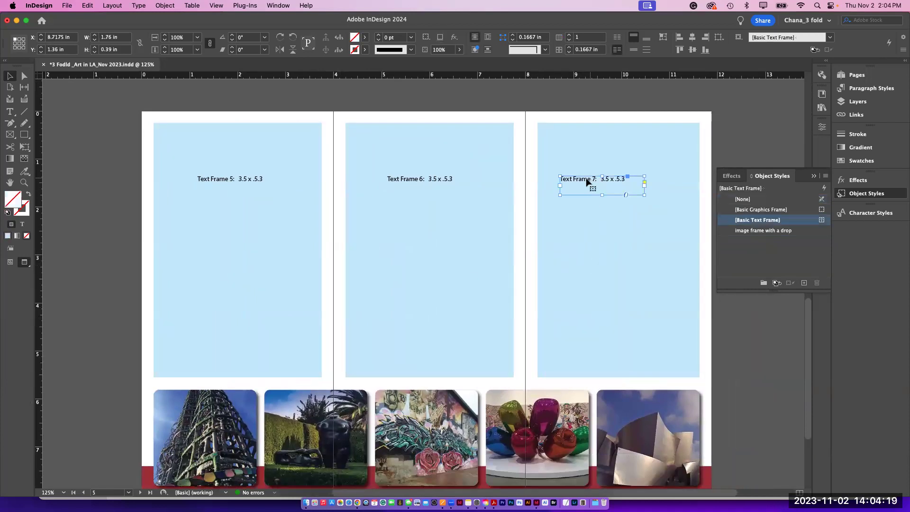
{"action": "left_click", "coordinate": [440, 179]}
{"action": "left_click", "coordinate": [446, 182]}
{"action": "left_click", "coordinate": [246, 186]}
{"action": "key", "text": "Delete"}
Step: Thread the first blue text frame to the second, and the second to the third
{"action": "left_click", "coordinate": [273, 239]}
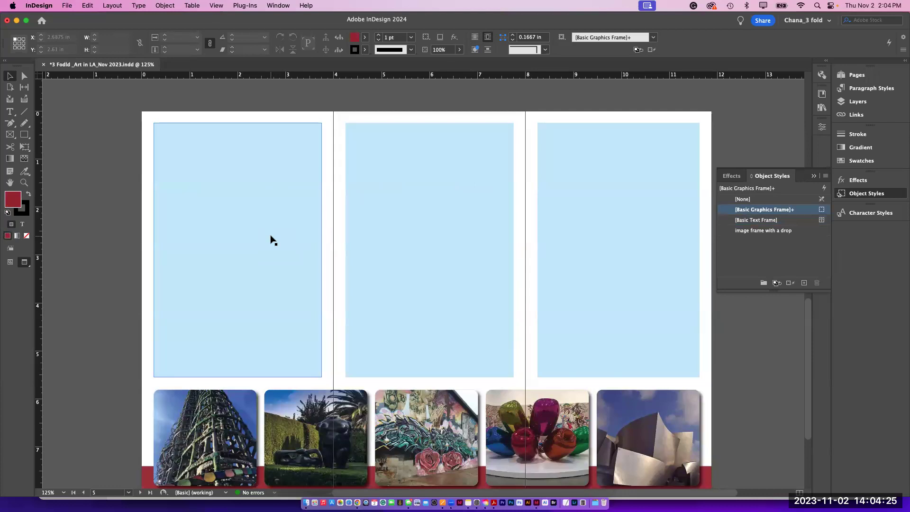
{"action": "left_click", "coordinate": [273, 239]}
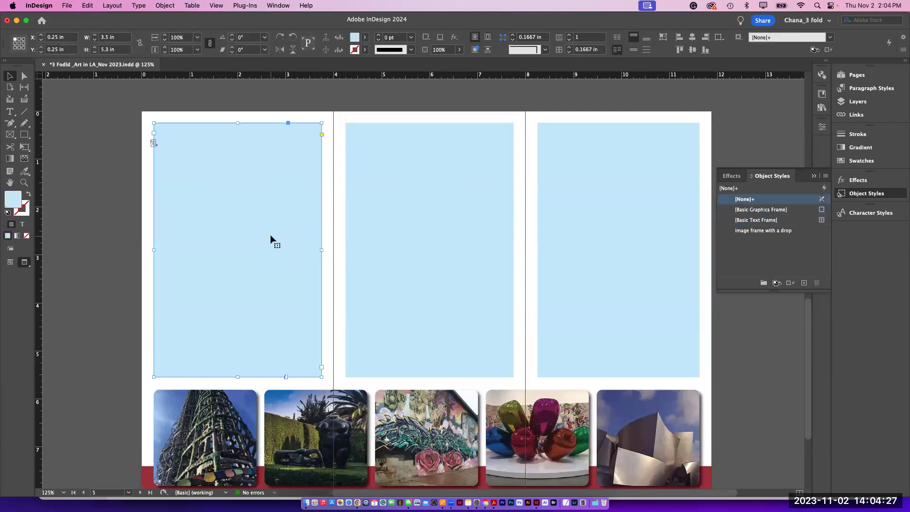
{"action": "left_click", "coordinate": [322, 367]}
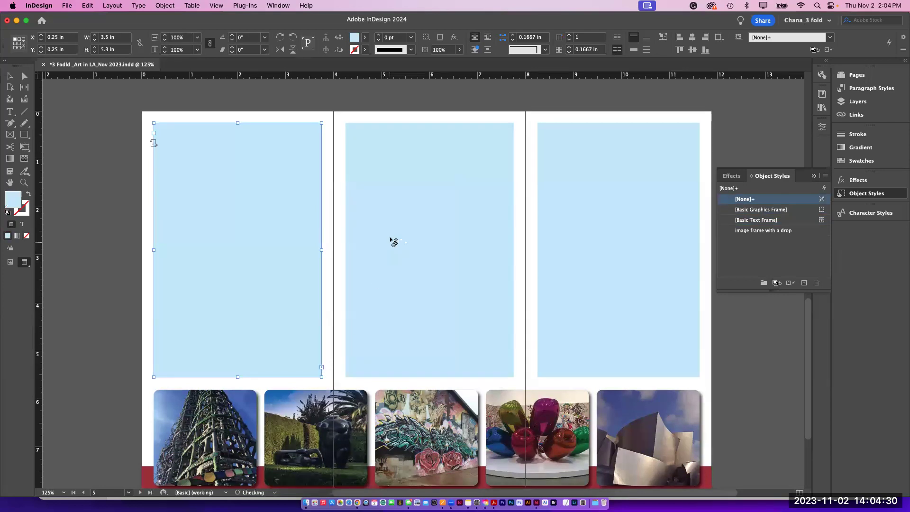
{"action": "left_click", "coordinate": [373, 151]}
{"action": "left_click", "coordinate": [514, 366]}
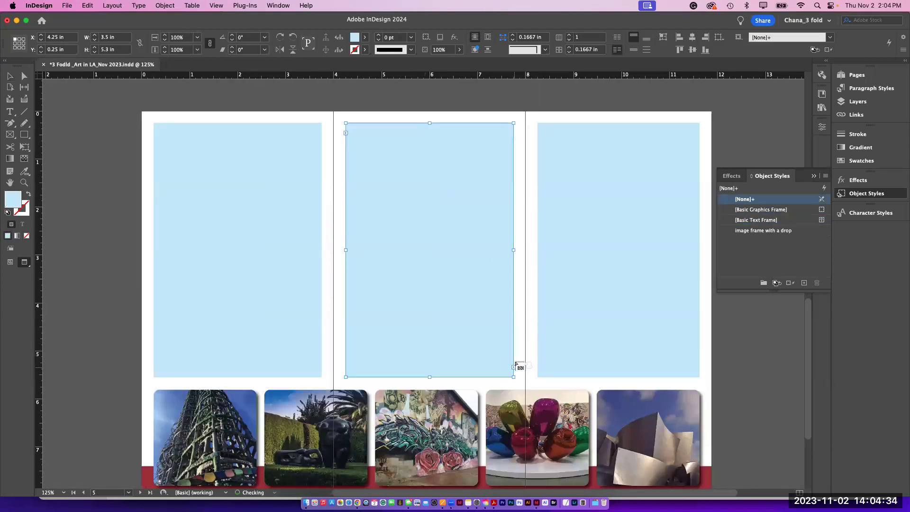
{"action": "left_click", "coordinate": [566, 144]}
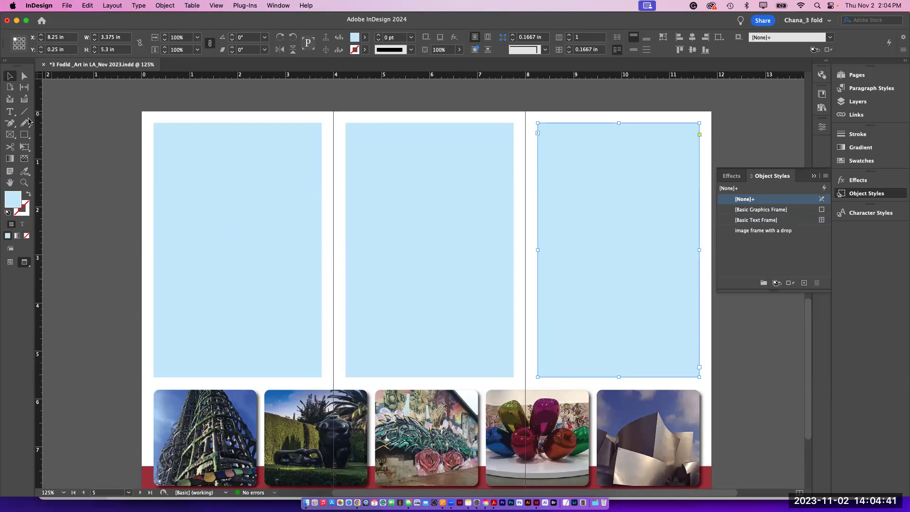
Step: Start placing LA Art and music_inside#2.docx from the Text folder into the first text frame, with Show Import Options enabled
{"action": "key", "text": "t"}
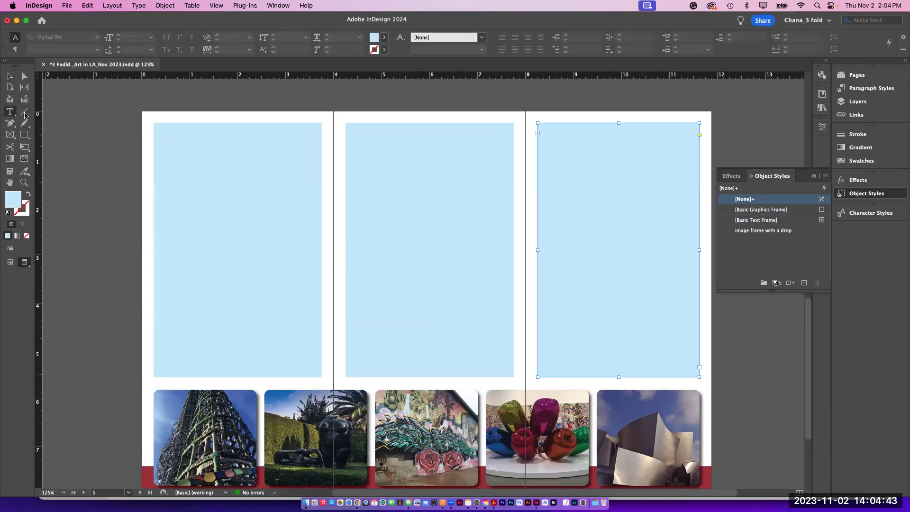
{"action": "left_click", "coordinate": [158, 128]}
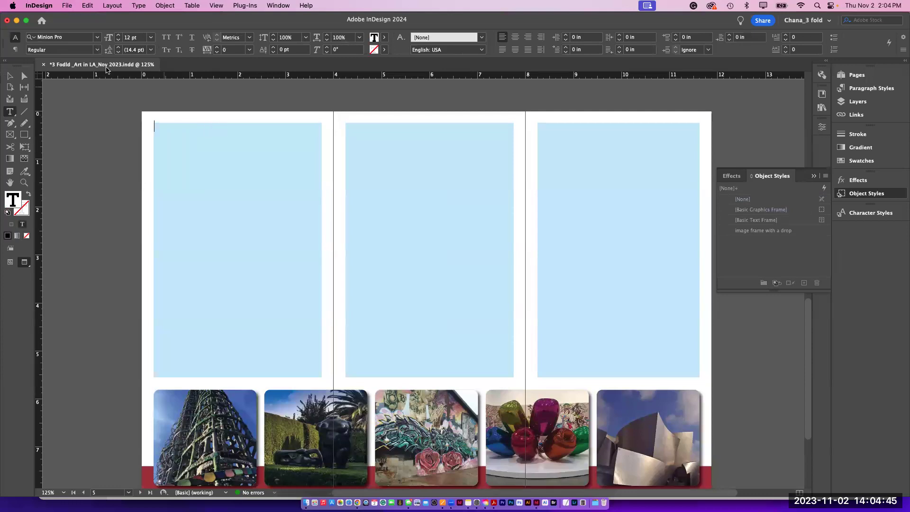
{"action": "left_click", "coordinate": [68, 6]}
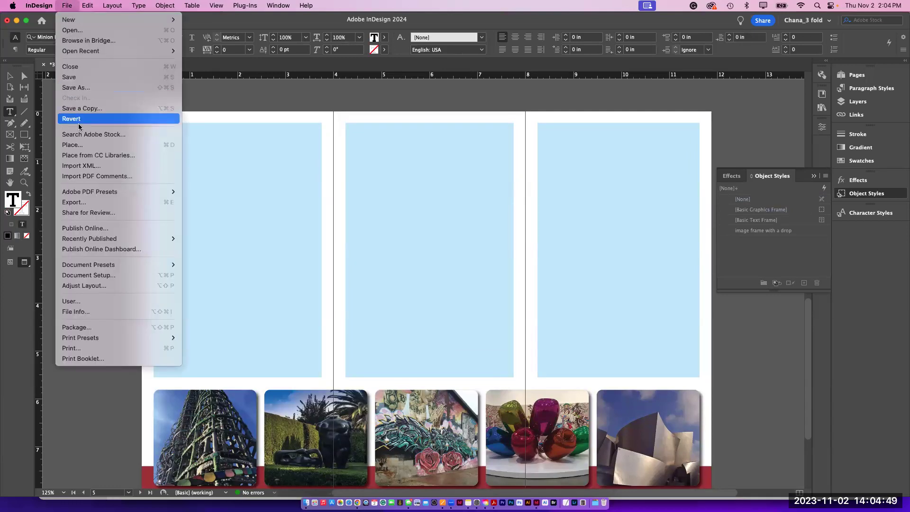
{"action": "left_click", "coordinate": [72, 145]}
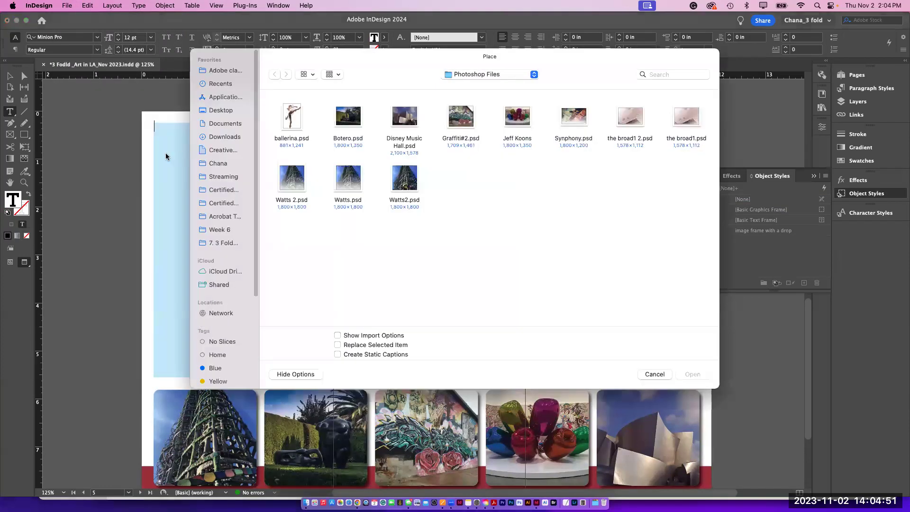
{"action": "left_click", "coordinate": [474, 75]}
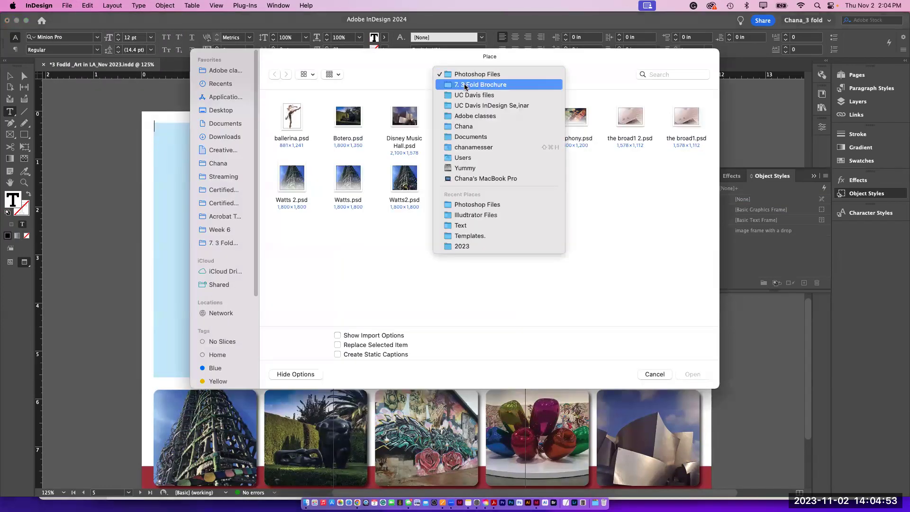
{"action": "left_click", "coordinate": [465, 85]}
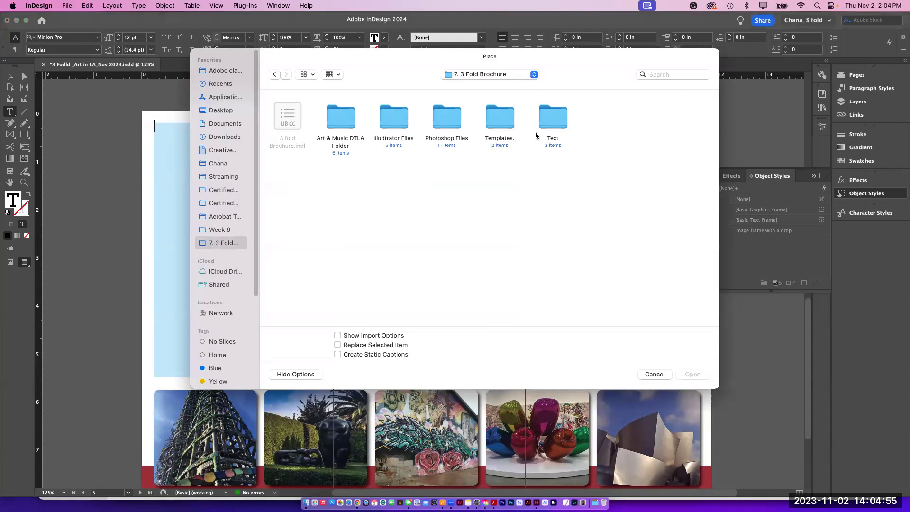
{"action": "double_click", "coordinate": [552, 122]}
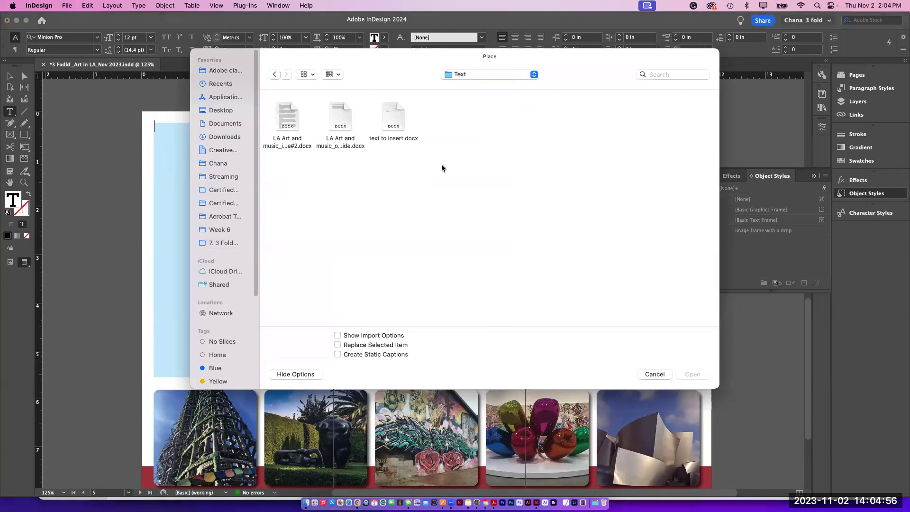
{"action": "left_click", "coordinate": [285, 123]}
{"action": "left_click", "coordinate": [339, 335]}
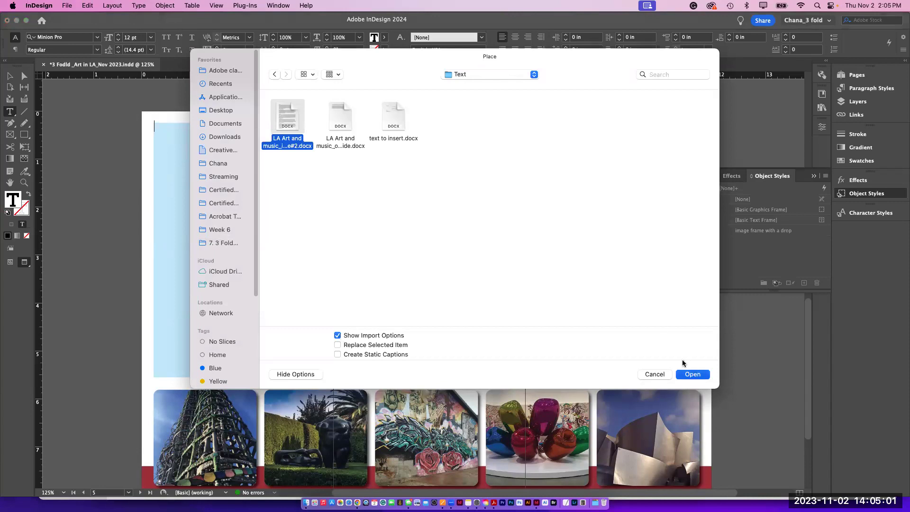
{"action": "left_click", "coordinate": [687, 373]}
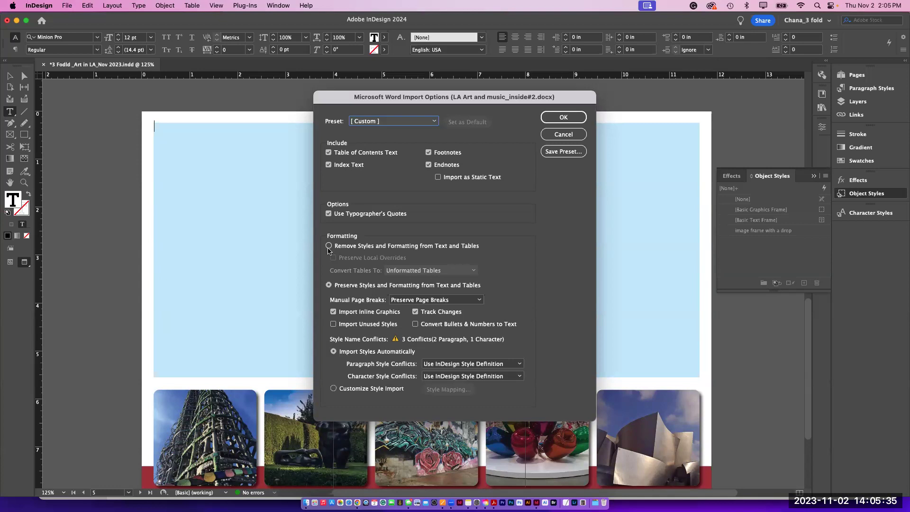
Step: Accept the Word import options and flow the text through the threaded frames, starting at the first frame's upper-left corner
{"action": "left_click", "coordinate": [563, 117]}
{"action": "left_click", "coordinate": [283, 157]}
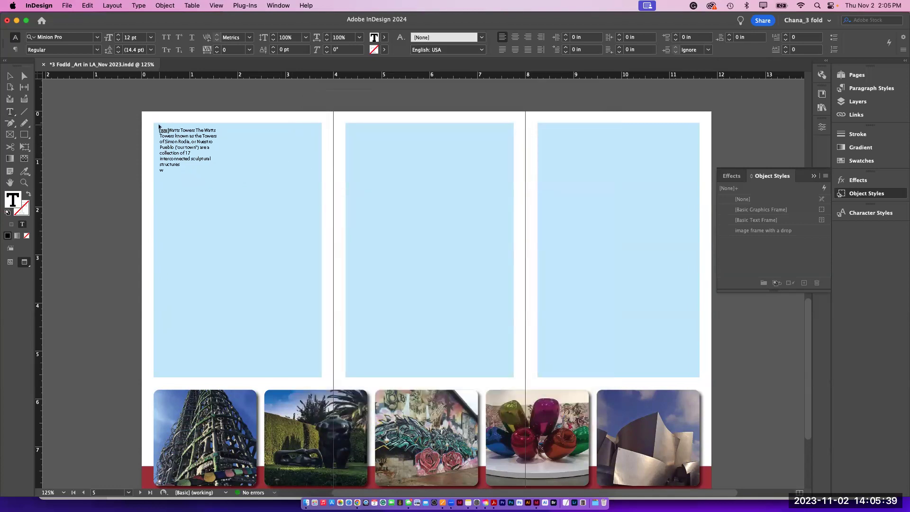
{"action": "left_click", "coordinate": [159, 123]}
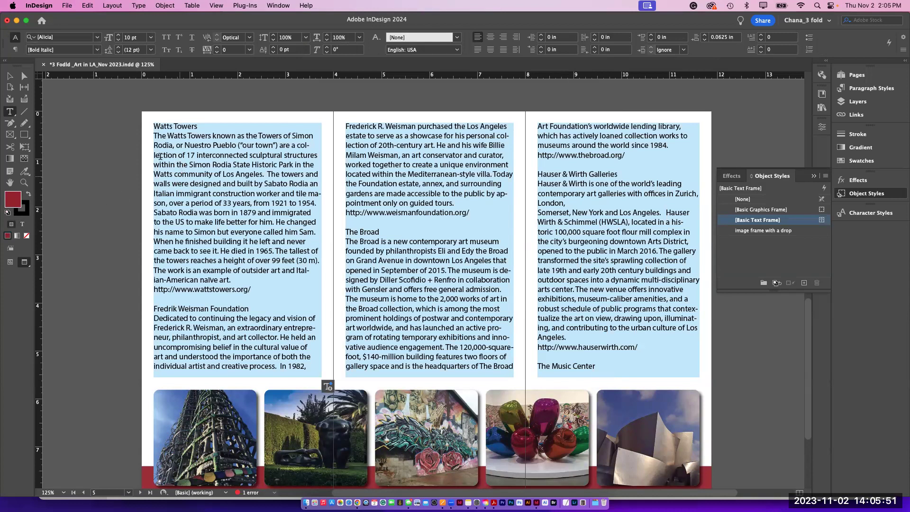
Step: Remove the blue fill from all three text frames, deselect them, and save the document
{"action": "key", "text": "v"}
{"action": "left_click", "coordinate": [226, 131]}
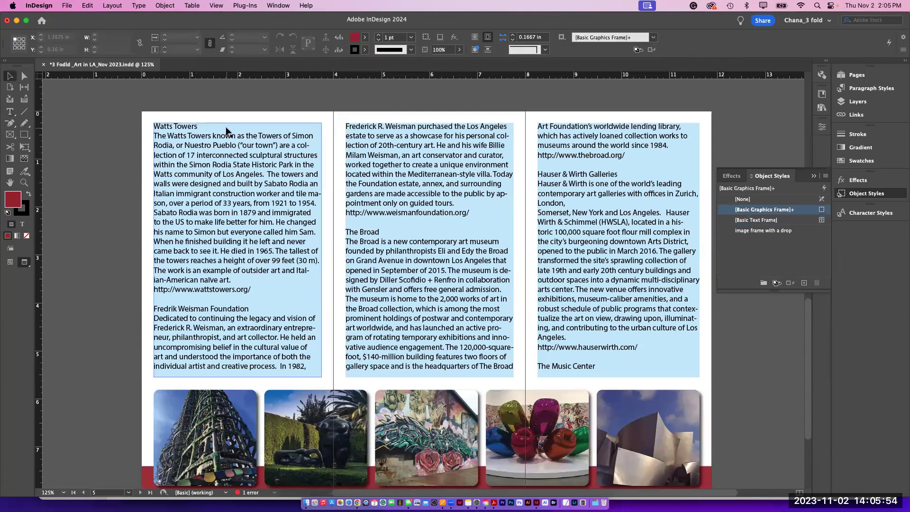
{"action": "left_click", "coordinate": [445, 183], "text": "shift"}
{"action": "left_click", "coordinate": [548, 187], "text": "shift"}
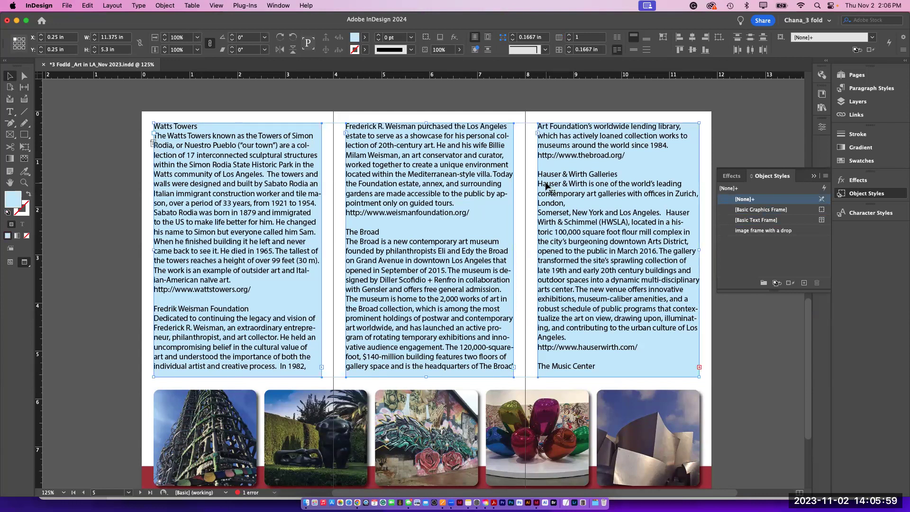
{"action": "left_click", "coordinate": [26, 236]}
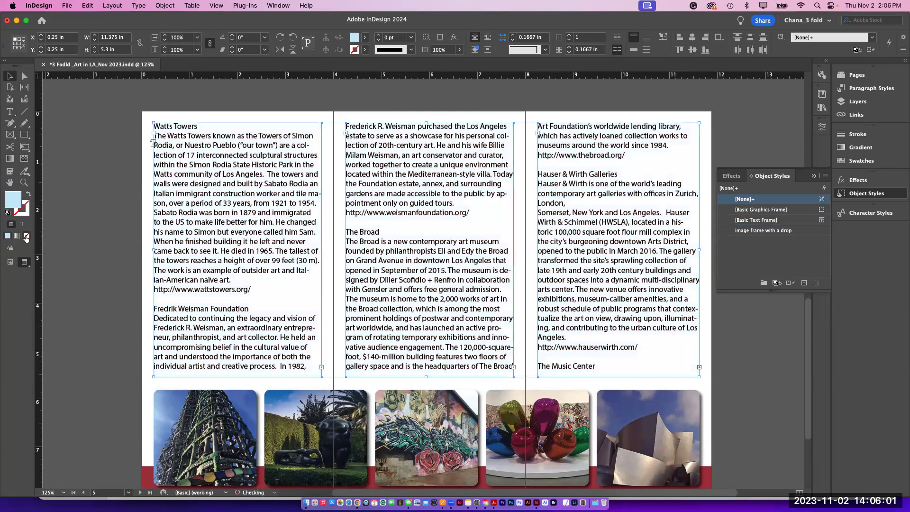
{"action": "left_click", "coordinate": [69, 218]}
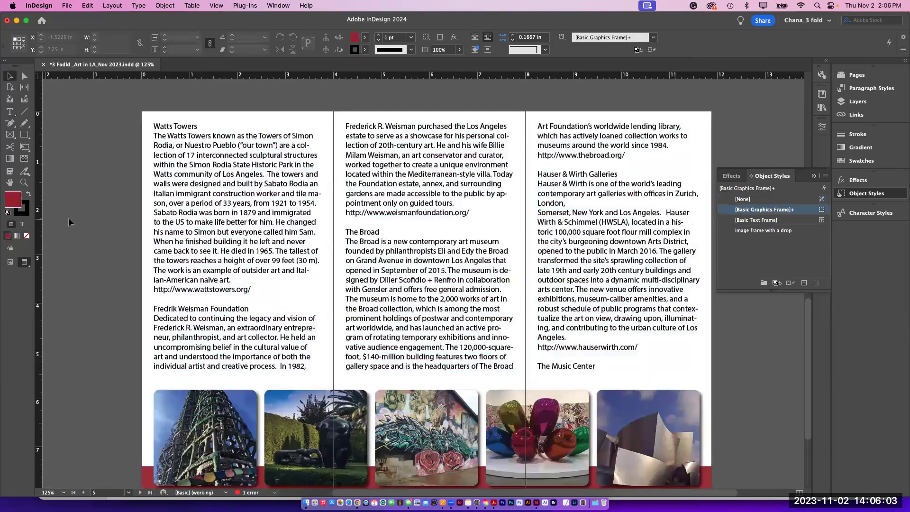
{"action": "key", "text": "super+s"}
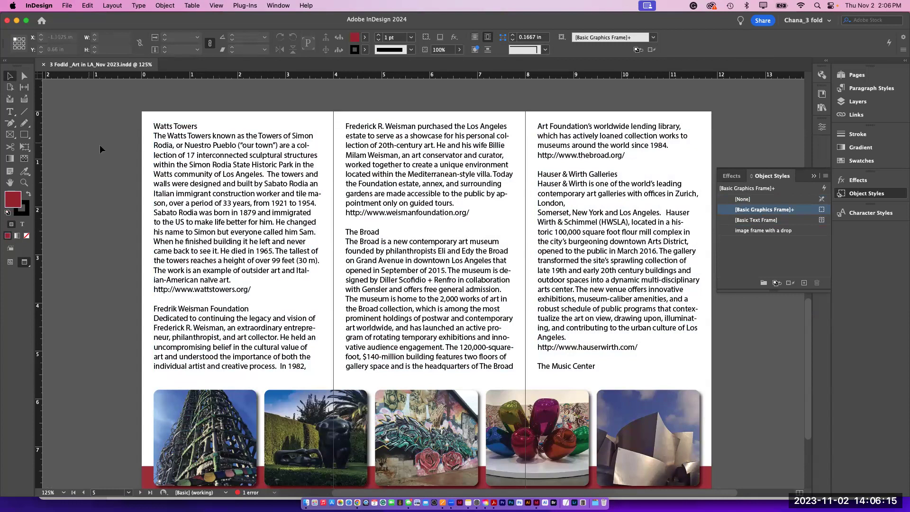
Step: Select the whole threaded story and set its font size to 9 pt
{"action": "left_click", "coordinate": [10, 111]}
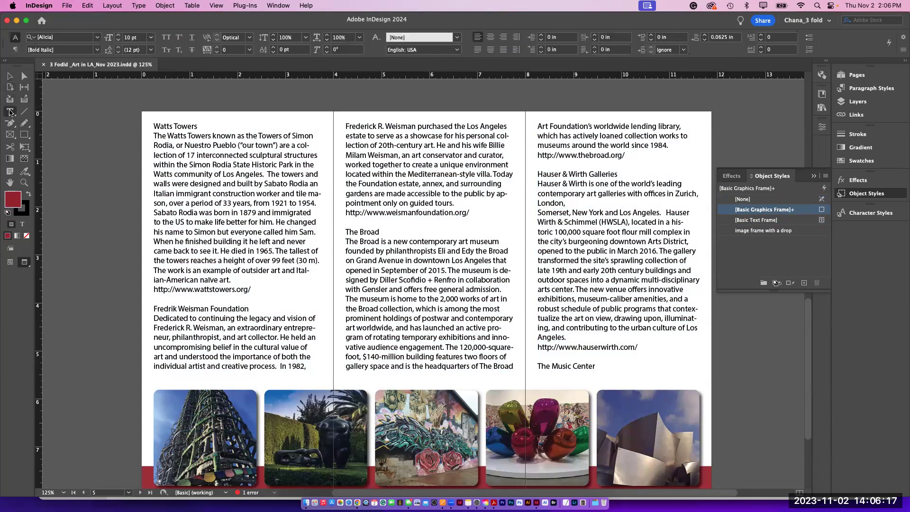
{"action": "left_click", "coordinate": [180, 158]}
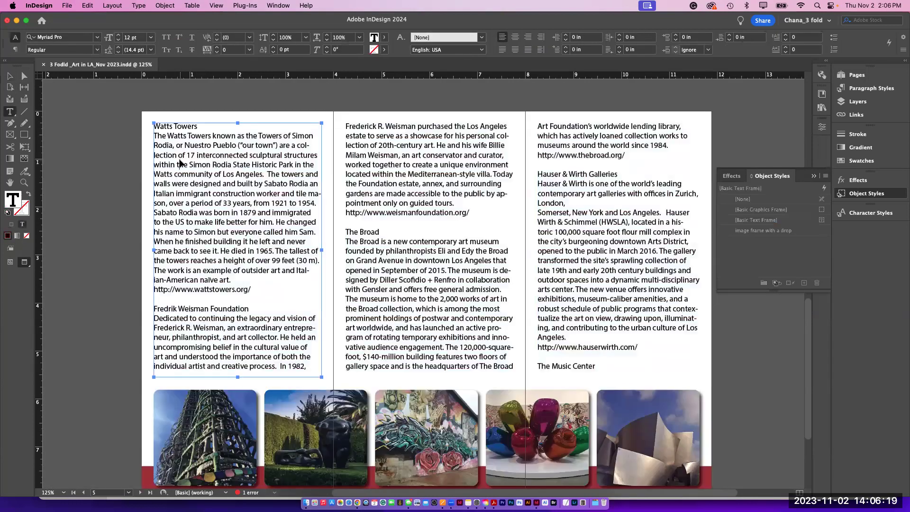
{"action": "key", "text": "super+a"}
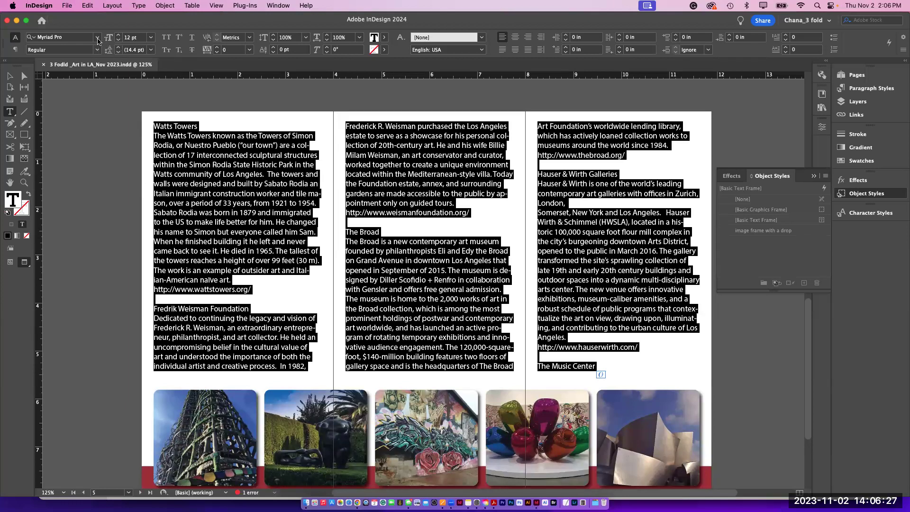
{"action": "left_click", "coordinate": [80, 38]}
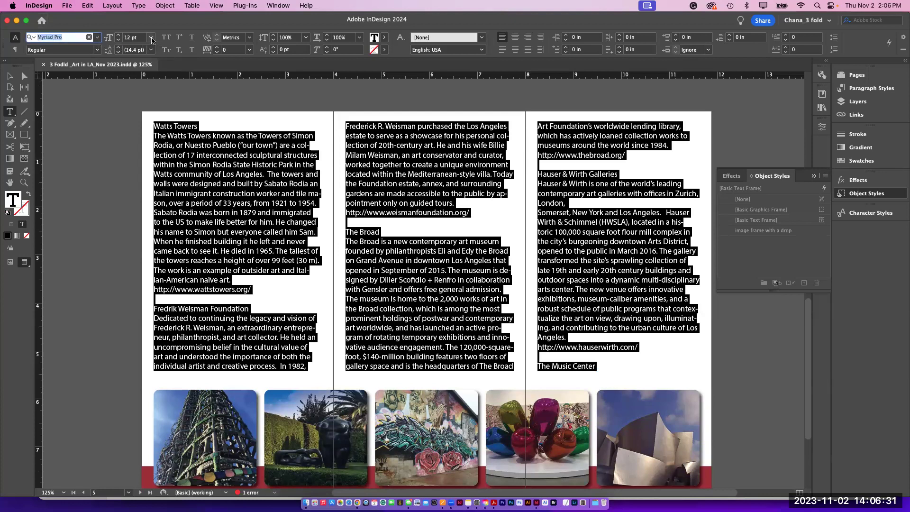
{"action": "left_click", "coordinate": [152, 38]}
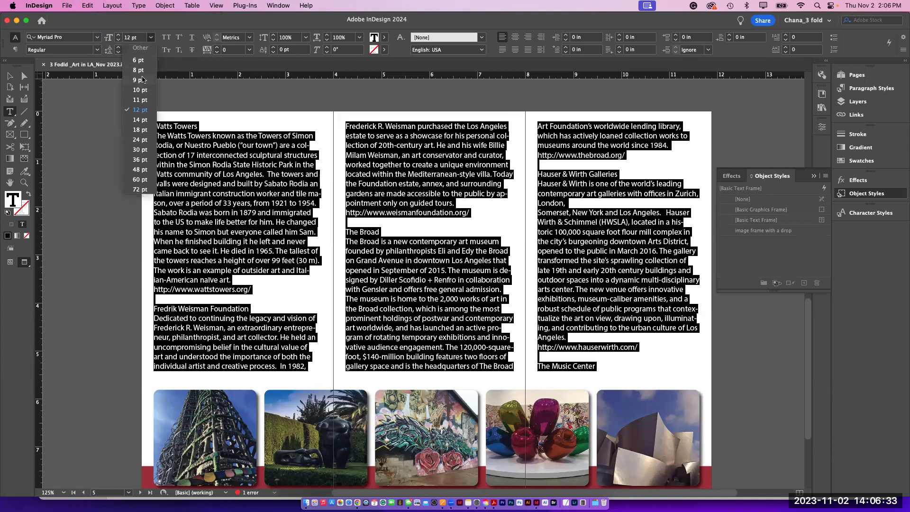
{"action": "left_click", "coordinate": [139, 79]}
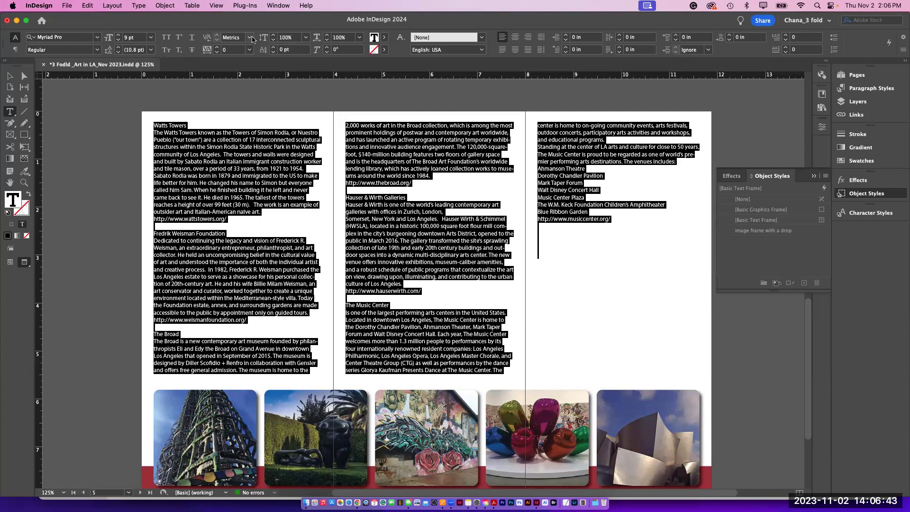
Step: Set the story's kerning to Optical and its space after paragraphs to 0.0625 in, and deselect the text
{"action": "left_click", "coordinate": [252, 40]}
{"action": "left_click", "coordinate": [251, 52]}
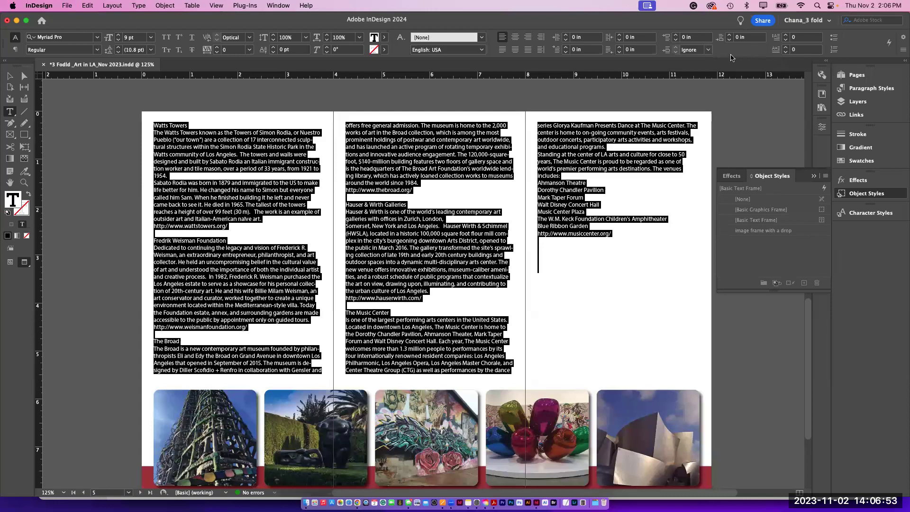
{"action": "left_click", "coordinate": [728, 35]}
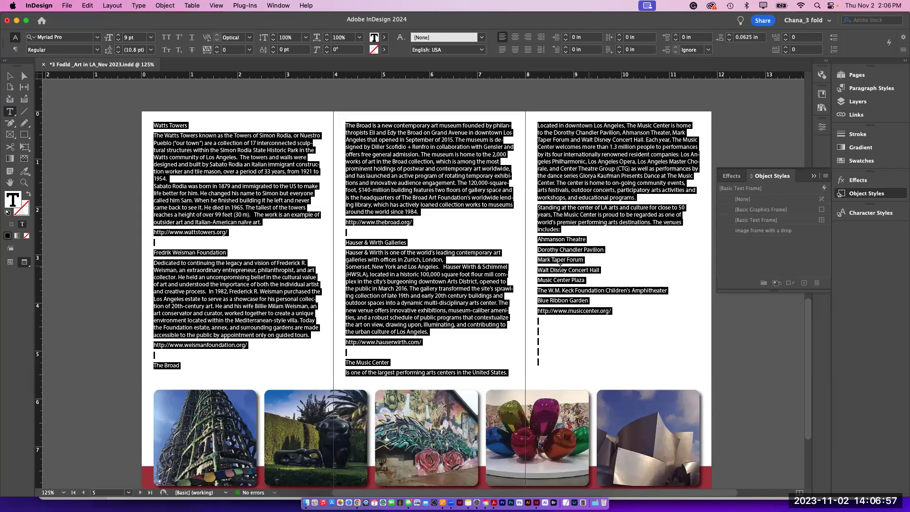
{"action": "left_click", "coordinate": [539, 323]}
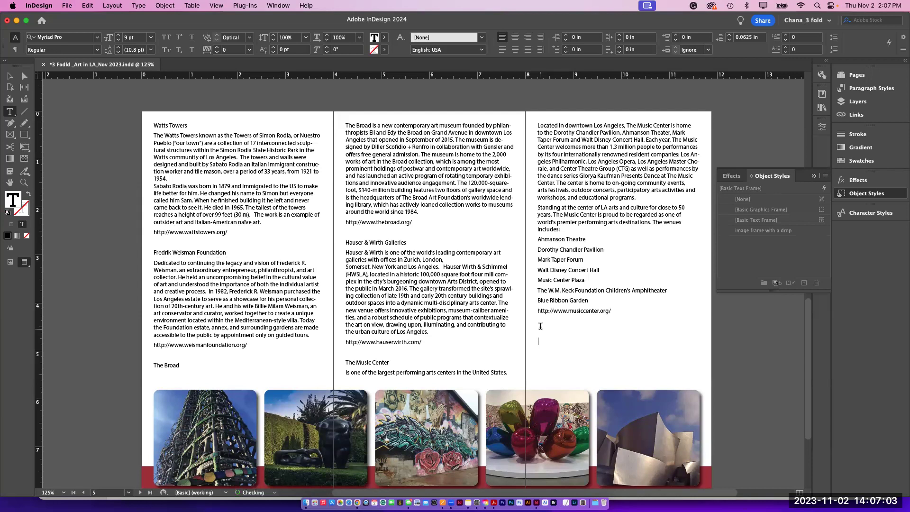
Step: Delete the surplus blank lines below the Music Center web address at the end of the story
{"action": "left_click_drag", "start_coordinate": [539, 323], "coordinate": [543, 357]}
{"action": "key", "text": "BackSpace"}
{"action": "key", "text": "Return"}
{"action": "left_click", "coordinate": [641, 310]}
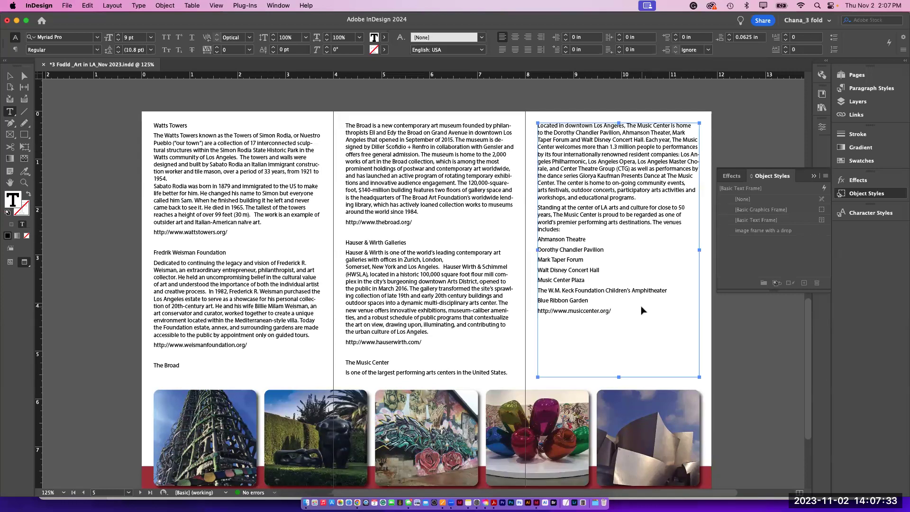
Step: Show the paragraph formatting controls and switch the document to Normal screen mode so guides, frame edges and hidden characters display
{"action": "key", "text": "super+equal"}
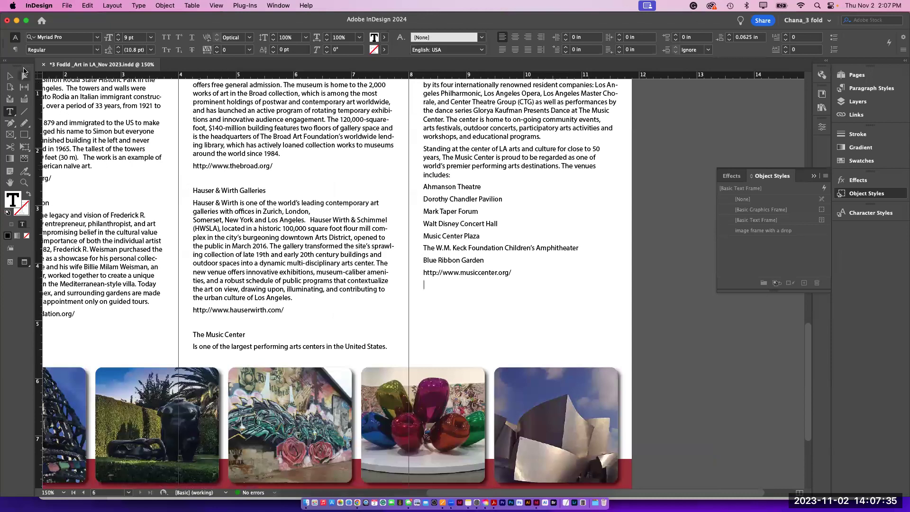
{"action": "left_click", "coordinate": [15, 49]}
{"action": "left_click", "coordinate": [10, 262]}
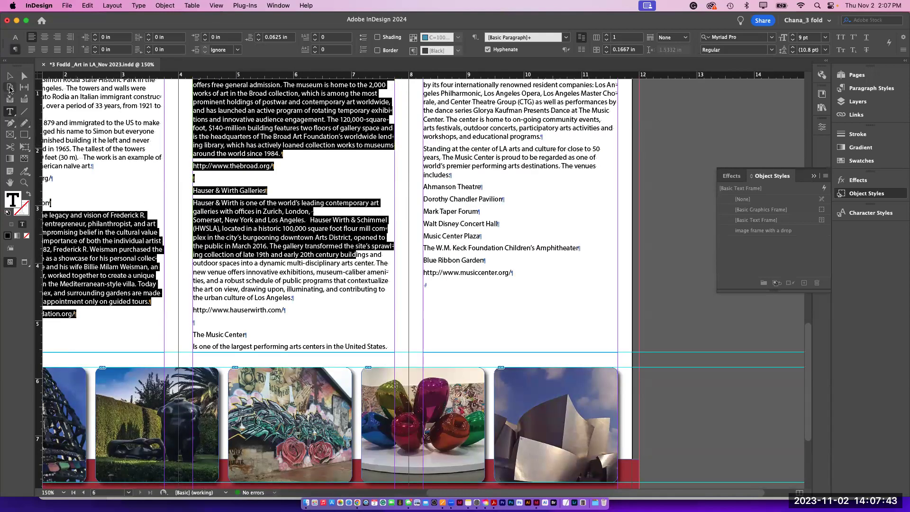
{"action": "left_click", "coordinate": [10, 76]}
{"action": "scroll", "coordinate": [419, 284], "scroll_direction": "up", "scroll_amount": 5}
{"action": "scroll", "coordinate": [420, 284], "scroll_direction": "left", "scroll_amount": 8}
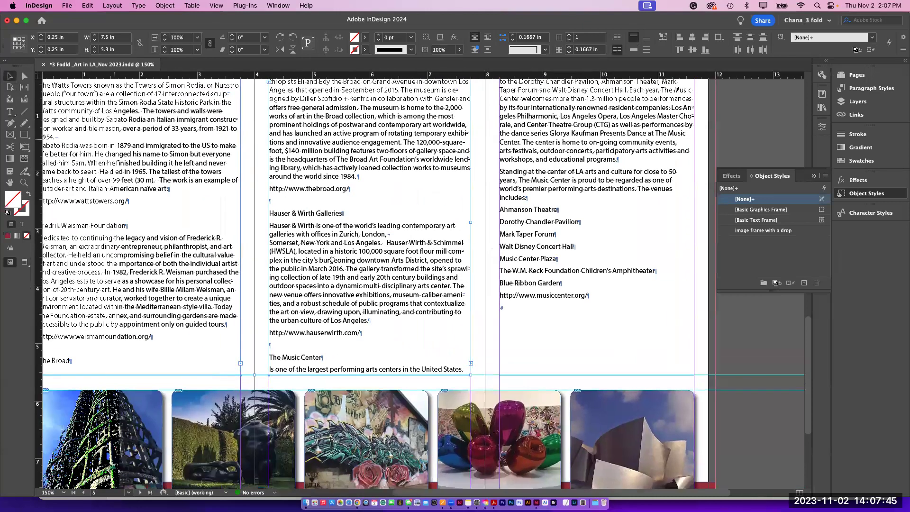
Step: Format the "Watts Towers" heading on the inside left panel as 12 pt Bold Italic
{"action": "left_click", "coordinate": [11, 112]}
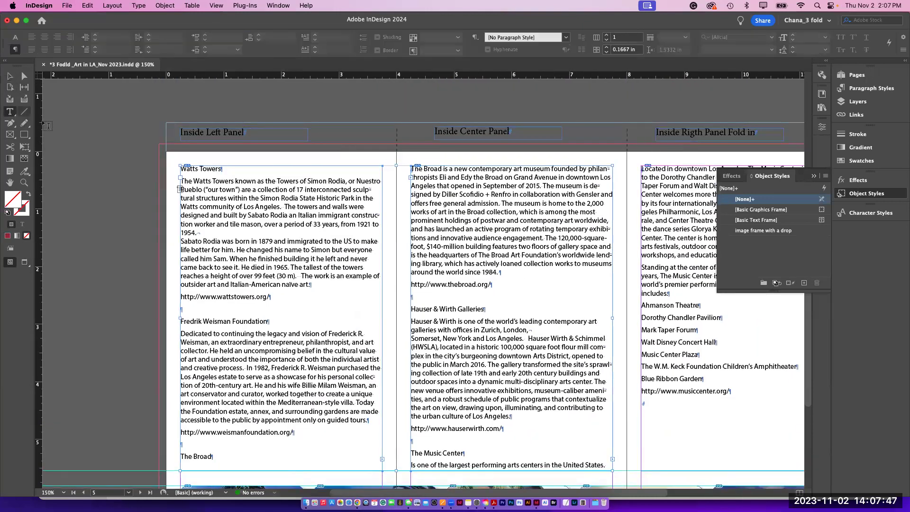
{"action": "left_click", "coordinate": [206, 168]}
{"action": "left_click_drag", "start_coordinate": [206, 168], "coordinate": [178, 169]}
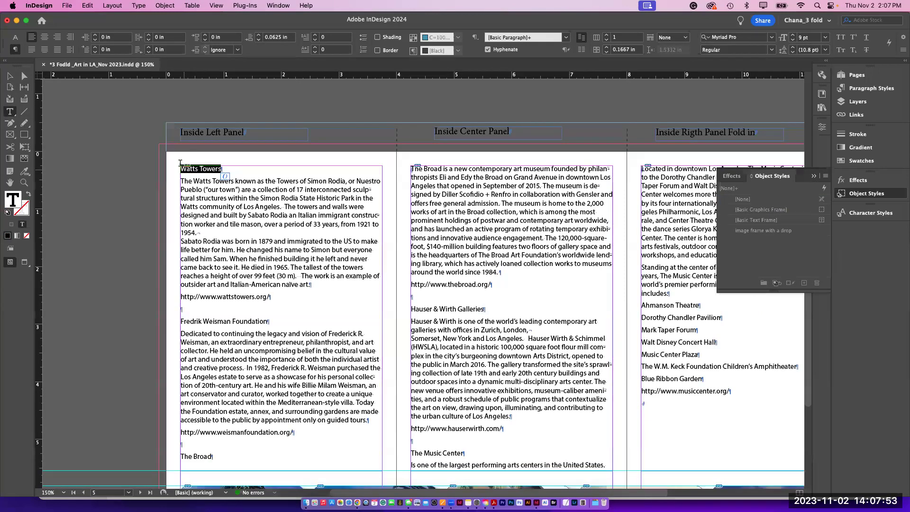
{"action": "left_click", "coordinate": [15, 38]}
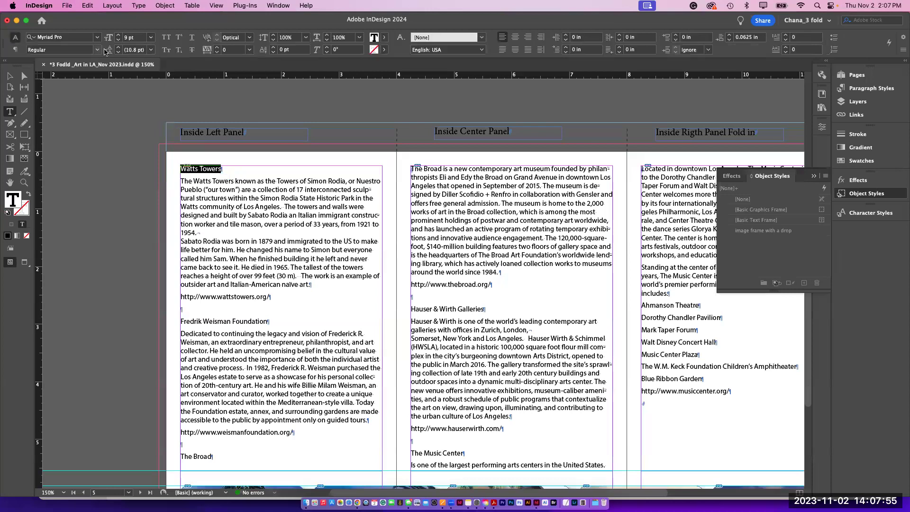
{"action": "left_click", "coordinate": [119, 35]}
{"action": "left_click", "coordinate": [120, 35]}
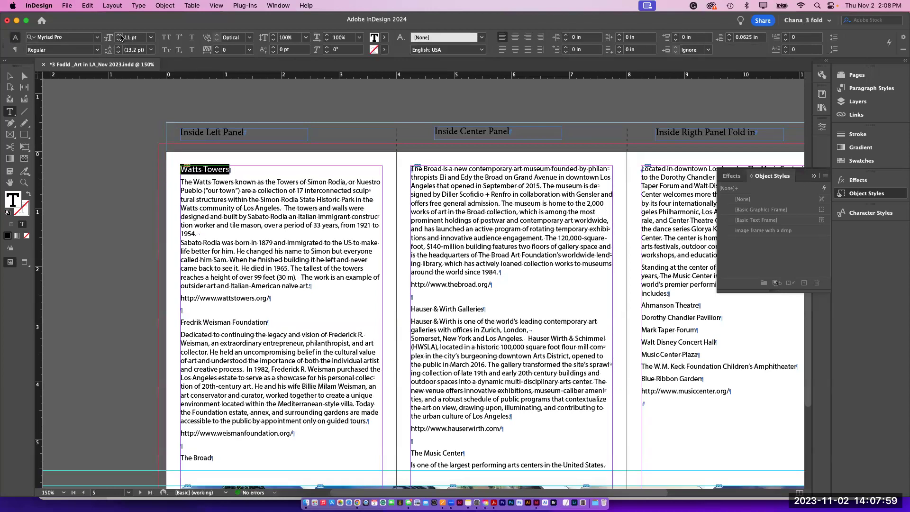
{"action": "left_click", "coordinate": [120, 35]}
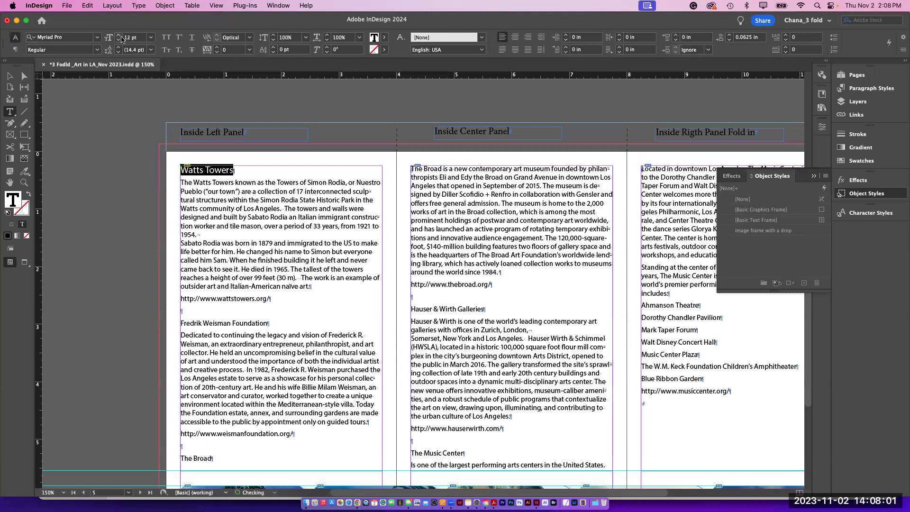
{"action": "left_click", "coordinate": [97, 50]}
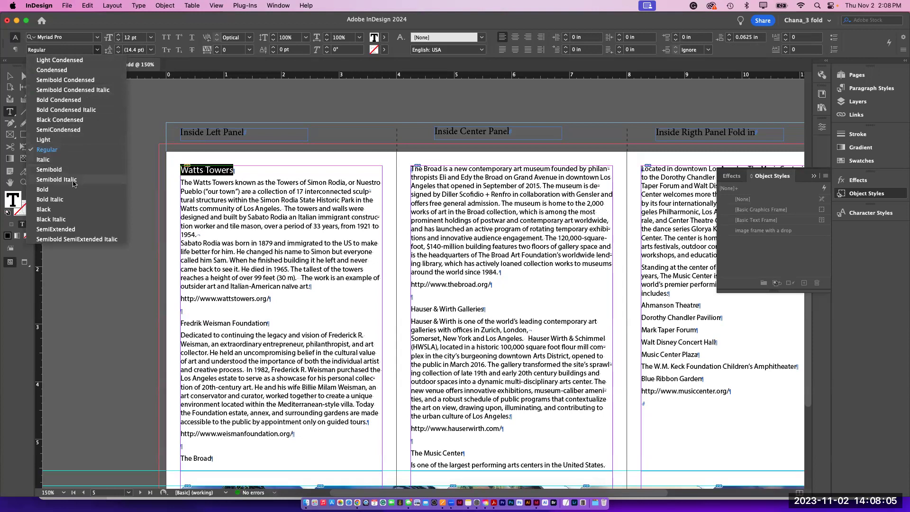
{"action": "left_click", "coordinate": [70, 200]}
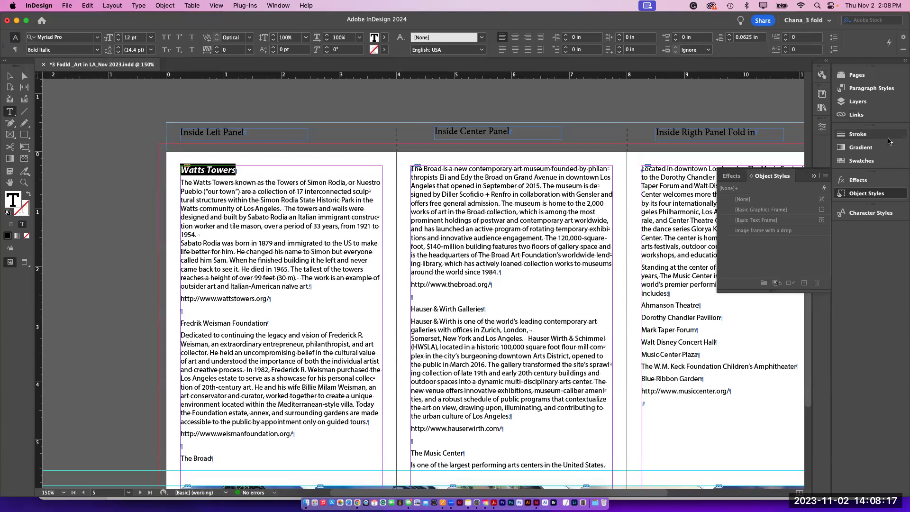
Step: Color the "Watts Towers" heading text with the C=25 M=90 Y=73 K=16 copy swatch from the Bright_Theme group
{"action": "left_click", "coordinate": [731, 176]}
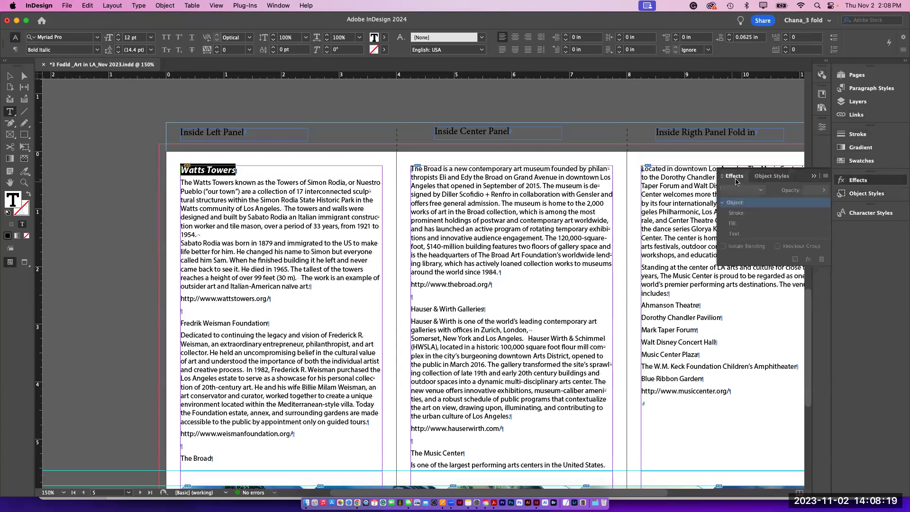
{"action": "left_click", "coordinate": [858, 180]}
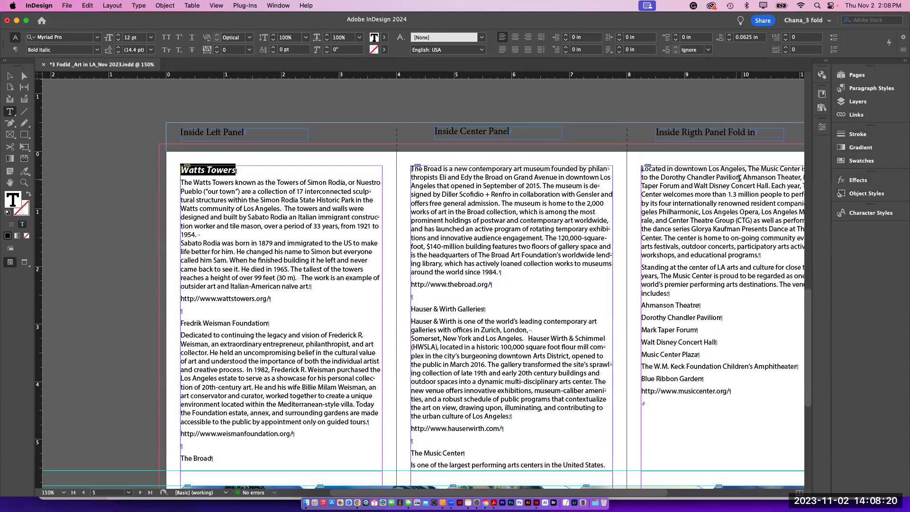
{"action": "left_click", "coordinate": [861, 160]}
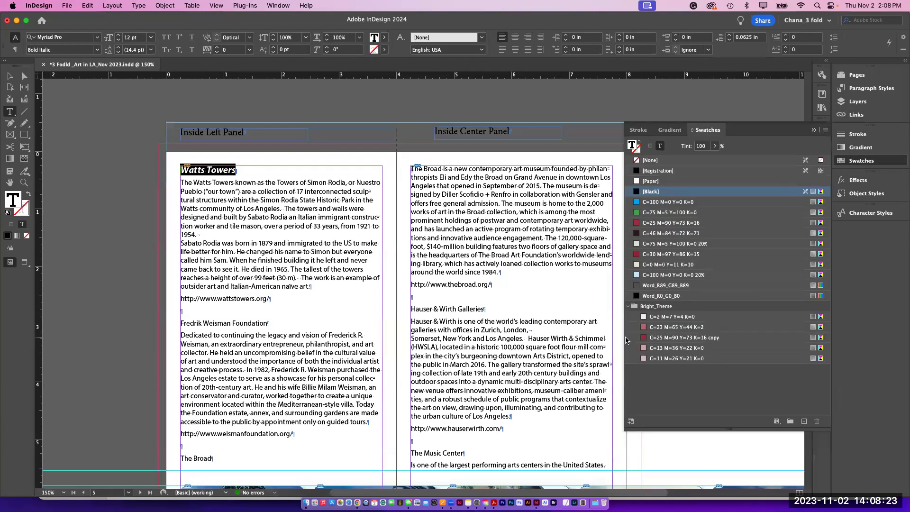
{"action": "left_click", "coordinate": [644, 338]}
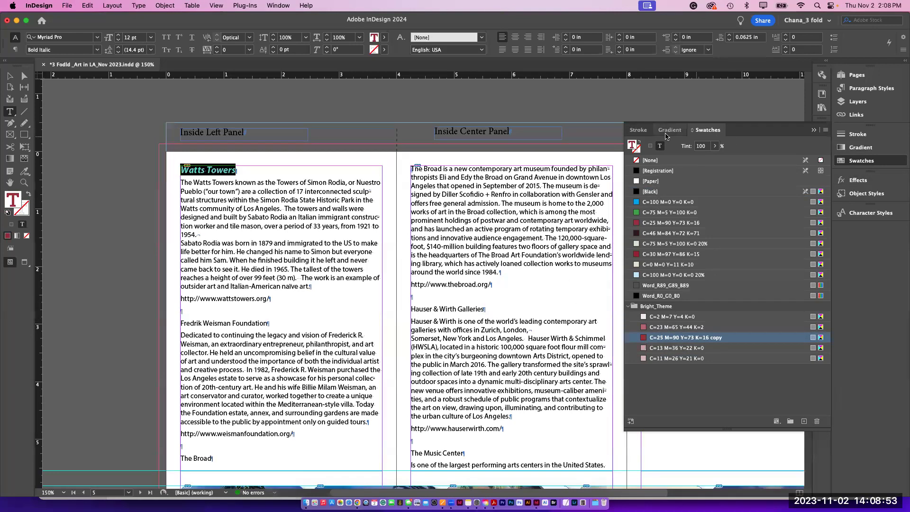
{"action": "left_click", "coordinate": [860, 160]}
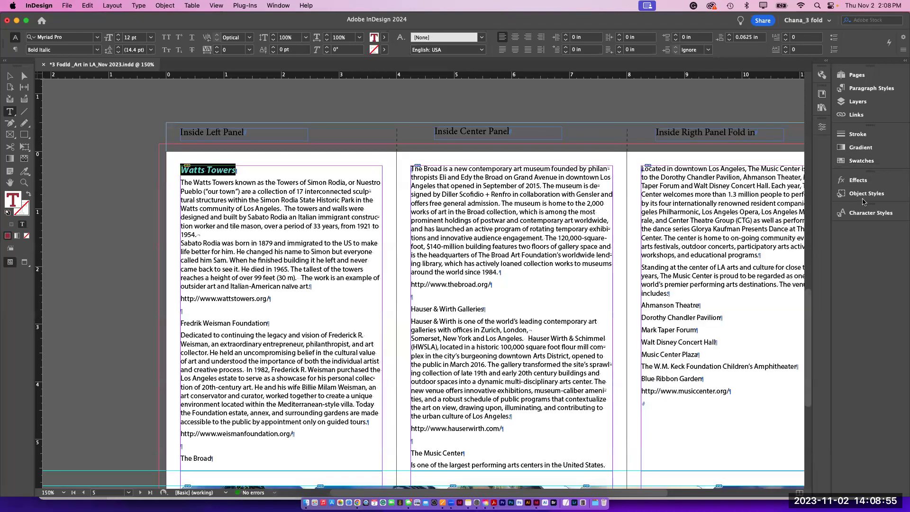
Step: Start a new paragraph style named "inside heading" from the selected heading and review its character formats and indents and spacing
{"action": "left_click", "coordinate": [865, 89]}
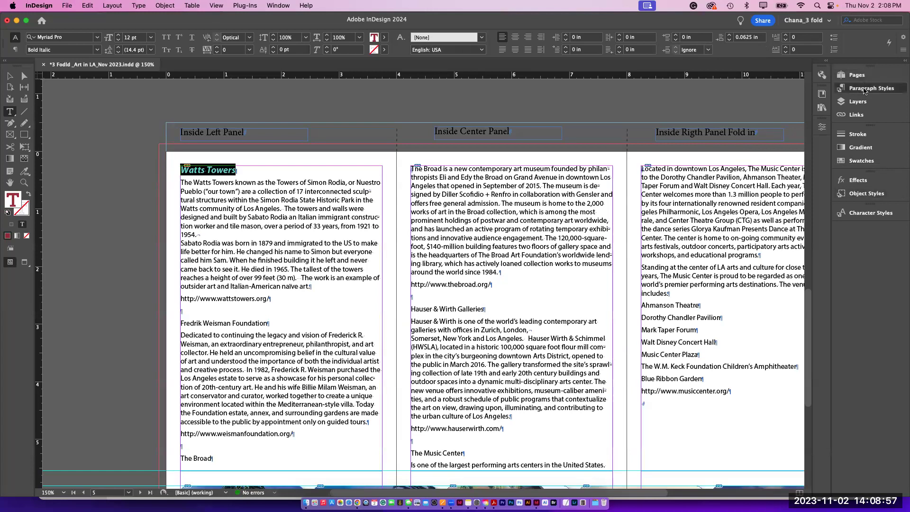
{"action": "left_click", "coordinate": [826, 71]}
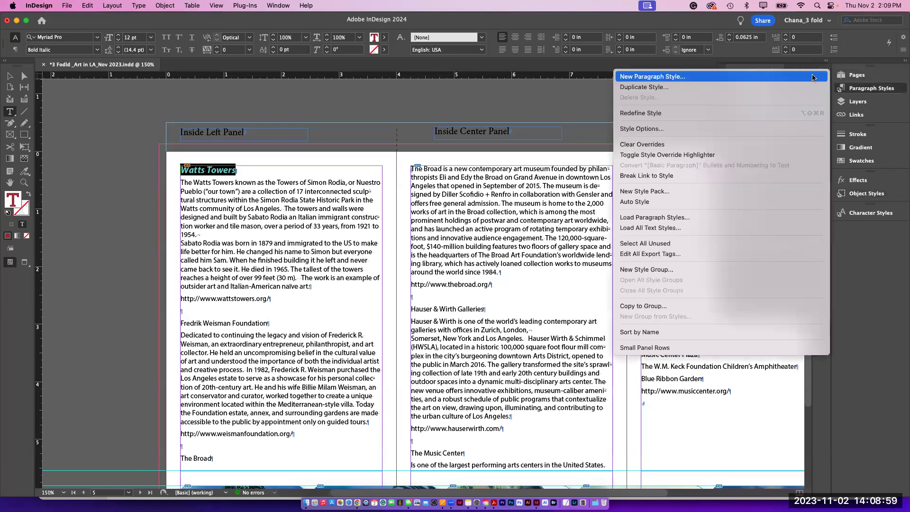
{"action": "left_click", "coordinate": [813, 78]}
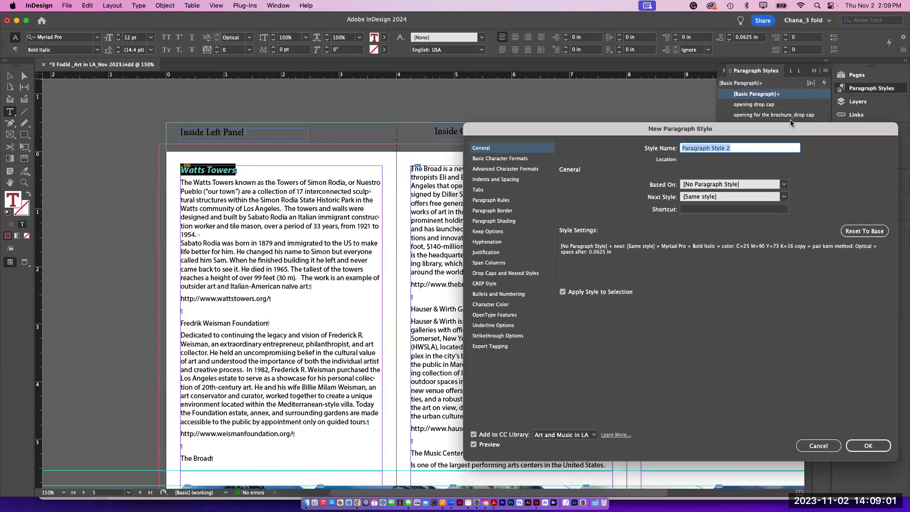
{"action": "type", "text": "inside heading"}
{"action": "left_click", "coordinate": [503, 162]}
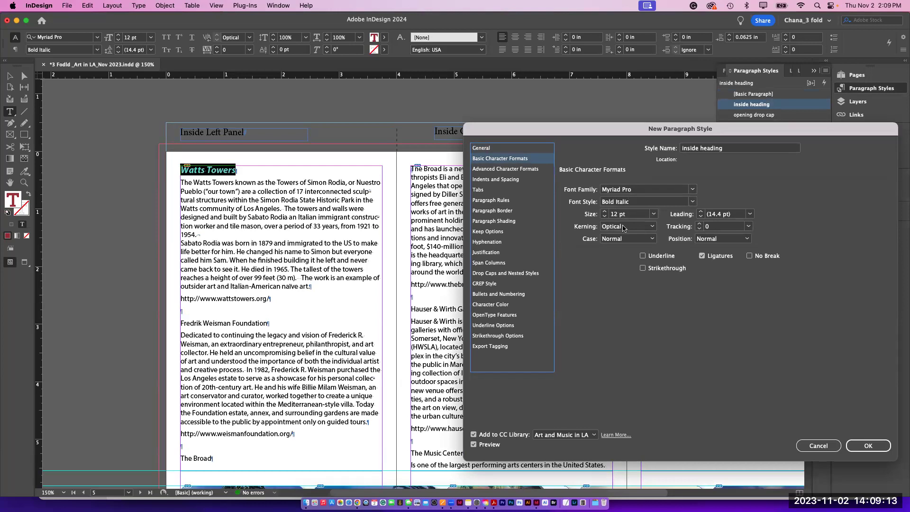
{"action": "left_click", "coordinate": [508, 171]}
{"action": "left_click", "coordinate": [499, 181]}
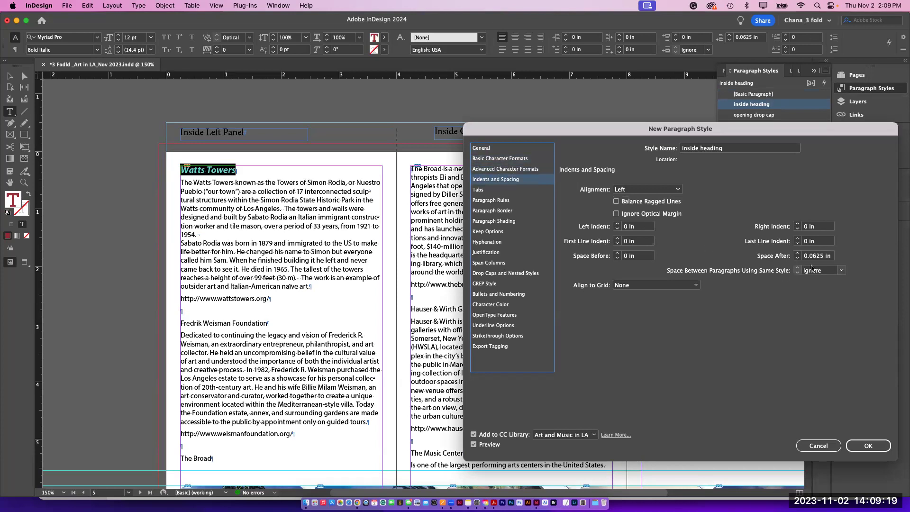
Step: Turn on a Rule Below in the inside heading style's paragraph rules
{"action": "left_click", "coordinate": [485, 204]}
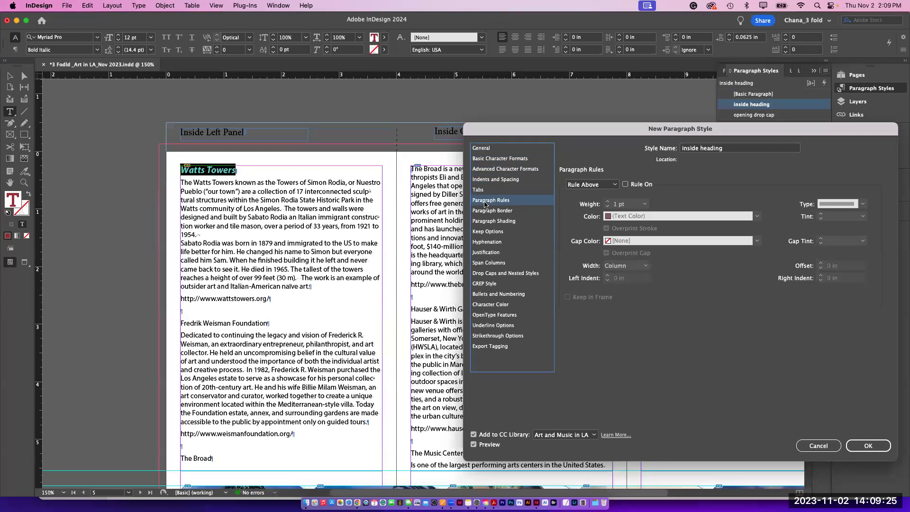
{"action": "left_click", "coordinate": [601, 185]}
{"action": "left_click", "coordinate": [601, 207]}
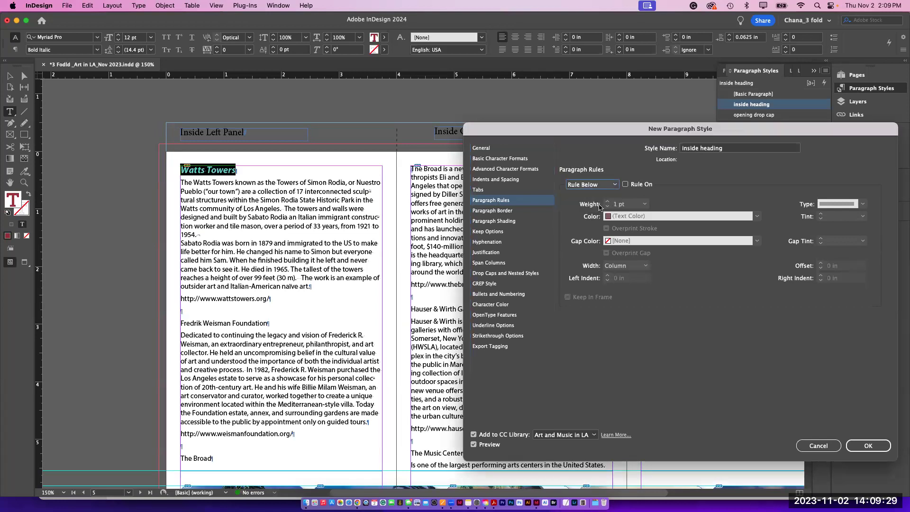
{"action": "left_click", "coordinate": [625, 185]}
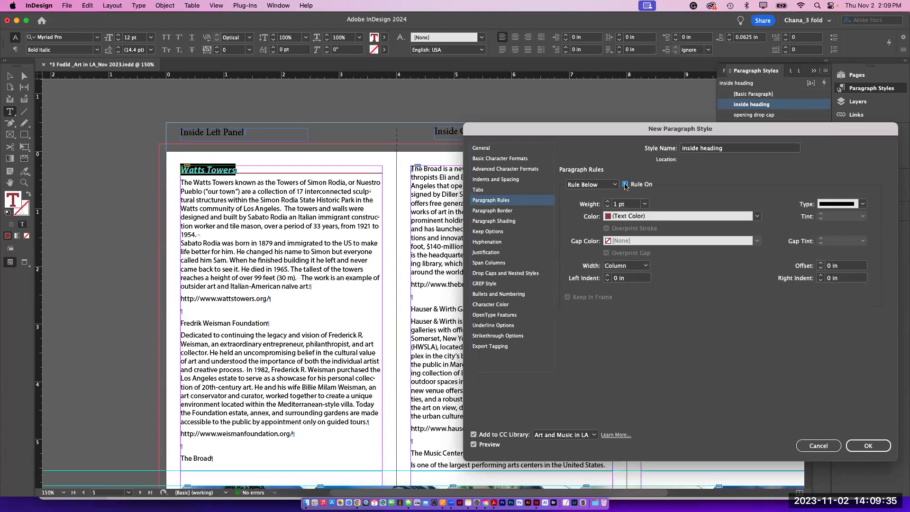
Step: Try the Text width for the rule below the heading and return it to Column
{"action": "left_click", "coordinate": [646, 266]}
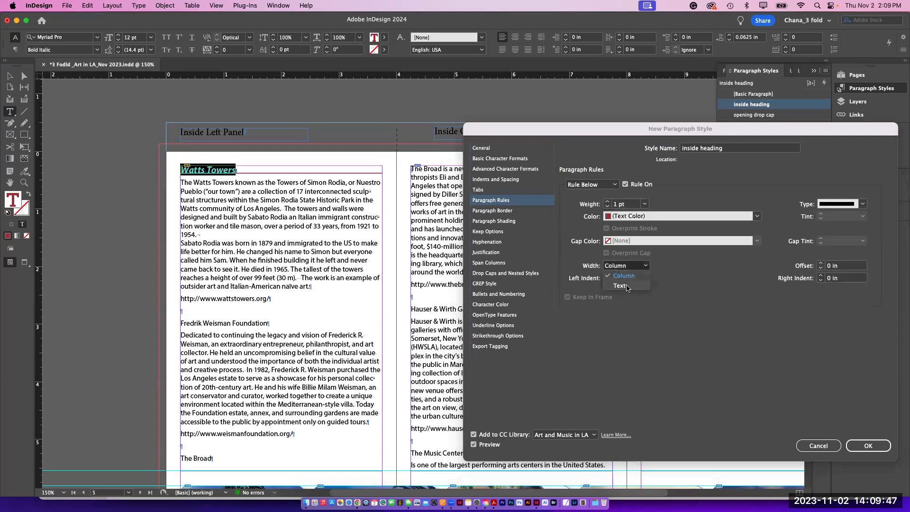
{"action": "left_click", "coordinate": [626, 286]}
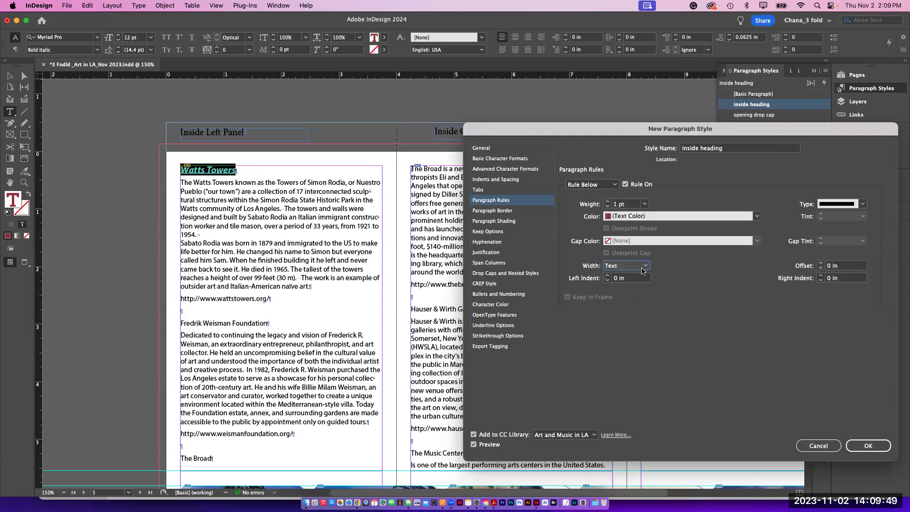
{"action": "left_click", "coordinate": [642, 268]}
{"action": "left_click", "coordinate": [639, 276]}
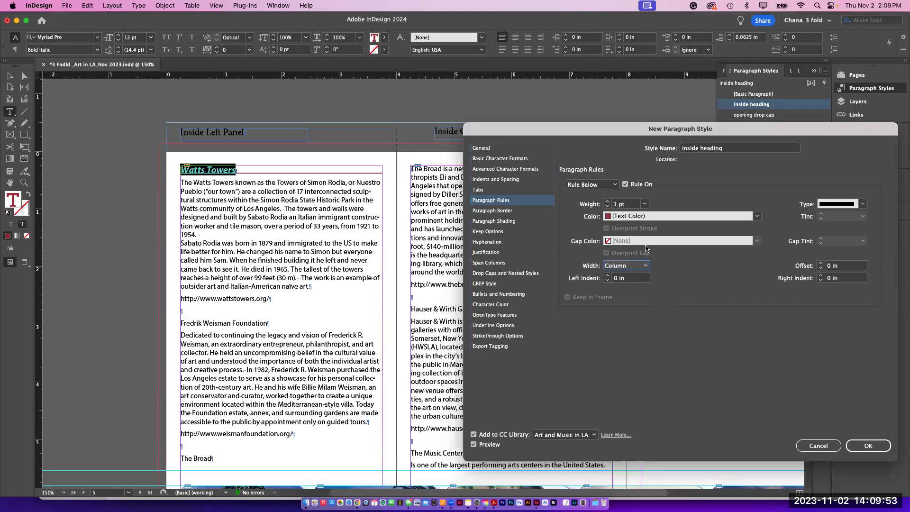
Step: Set the weight of the rule below the heading to 8 pt
{"action": "left_click", "coordinate": [608, 203]}
{"action": "left_click", "coordinate": [608, 203]}
{"action": "left_click", "coordinate": [608, 203]}
{"action": "left_click", "coordinate": [608, 203]}
{"action": "left_click", "coordinate": [608, 203]}
{"action": "left_click", "coordinate": [608, 203]}
{"action": "left_click", "coordinate": [608, 203]}
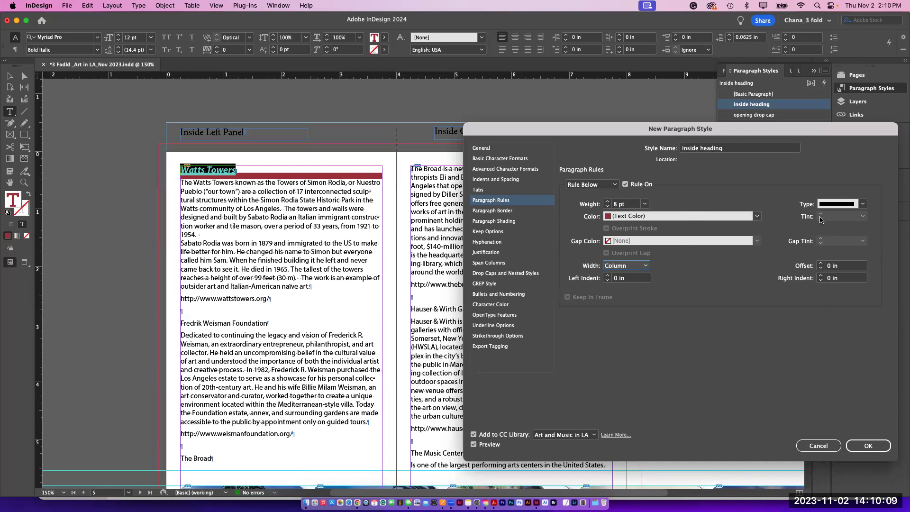
Step: Set the paragraph rule below of the new inside heading style to the colour C=25 M=90 Y=73 K=16 copy
{"action": "left_click", "coordinate": [682, 217]}
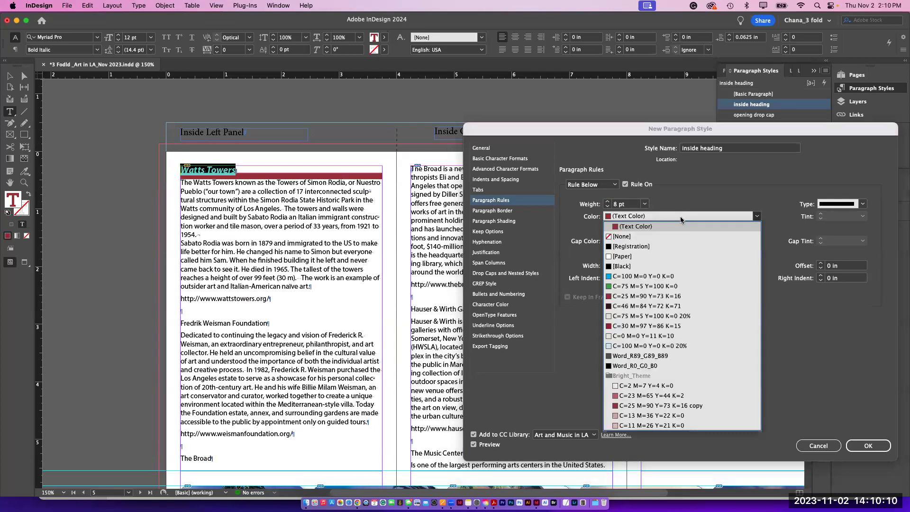
{"action": "left_click", "coordinate": [639, 227]}
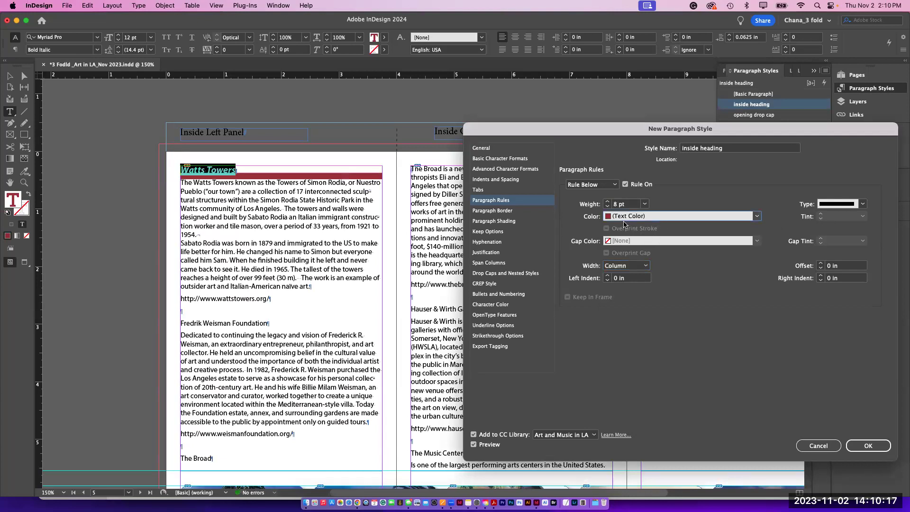
{"action": "left_click", "coordinate": [756, 217]}
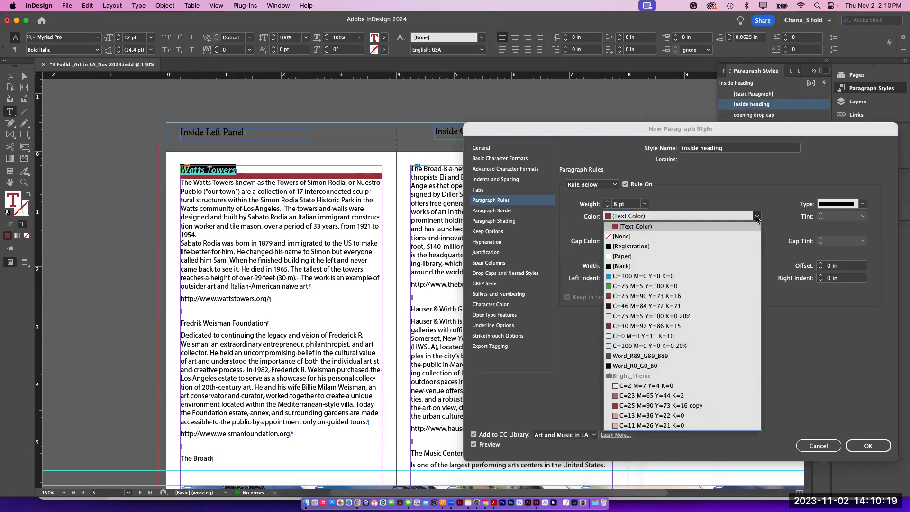
{"action": "left_click", "coordinate": [614, 407]}
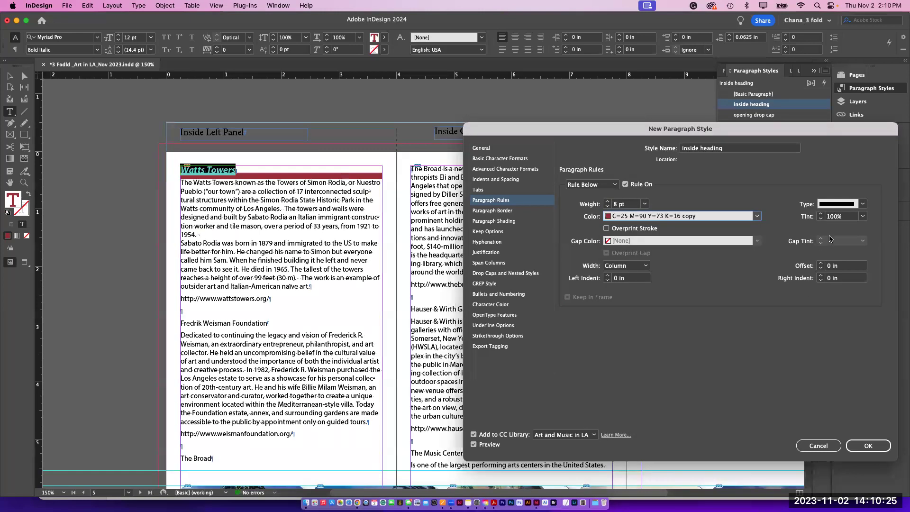
Step: Set the rule's tint to 30%, check it with the preview toggled, and create the inside heading paragraph style
{"action": "left_click_drag", "start_coordinate": [843, 216], "coordinate": [823, 216]}
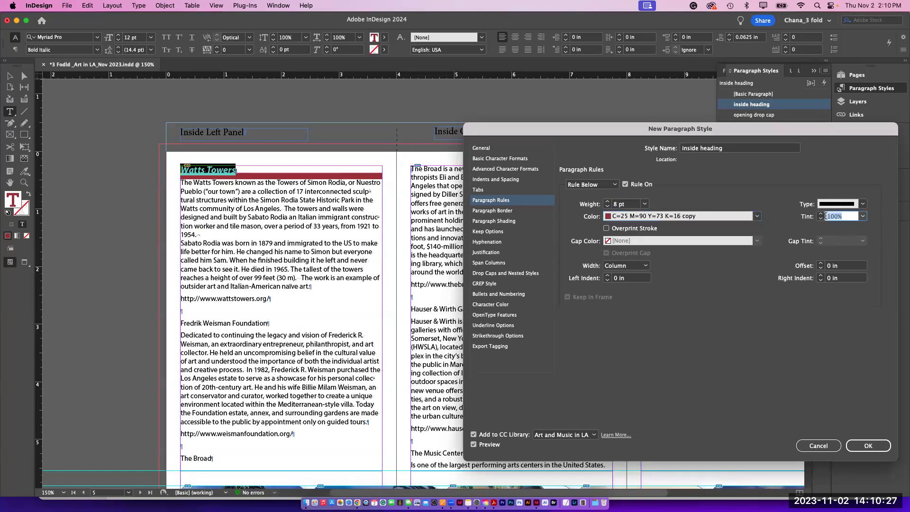
{"action": "type", "text": "5"}
{"action": "left_click", "coordinate": [473, 444]}
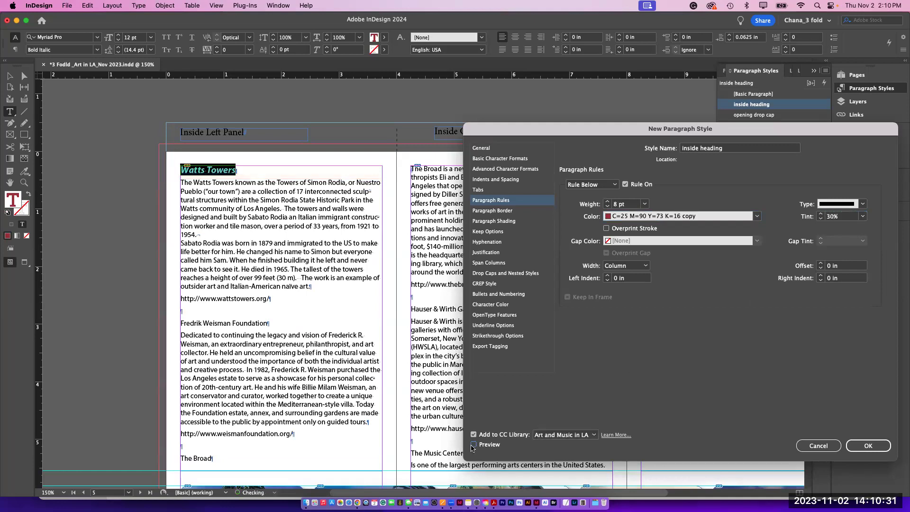
{"action": "left_click", "coordinate": [473, 445]}
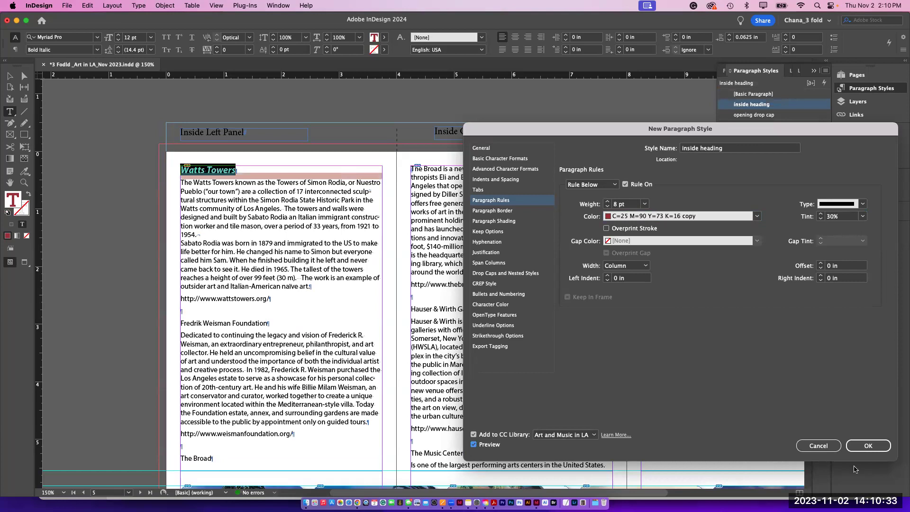
{"action": "left_click", "coordinate": [868, 445]}
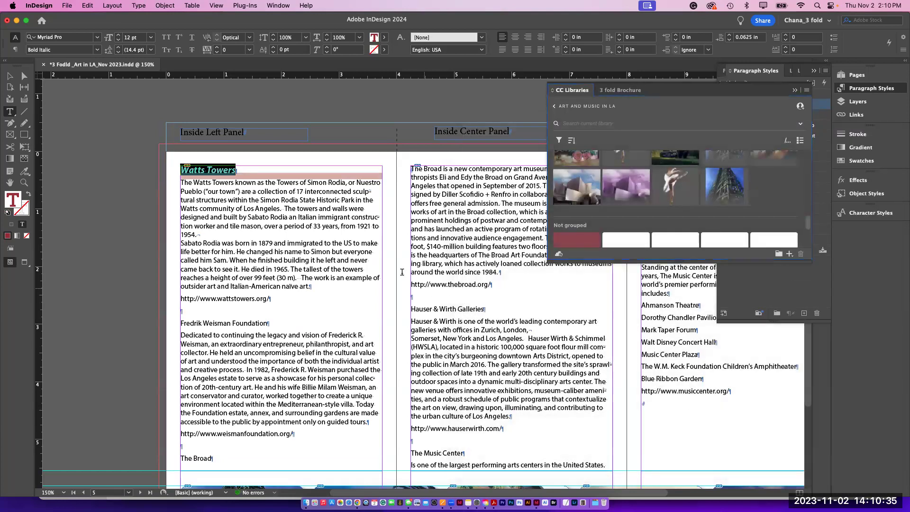
Step: Put away the CC Libraries and bring the full list of paragraph styles back into view
{"action": "left_click", "coordinate": [9, 76]}
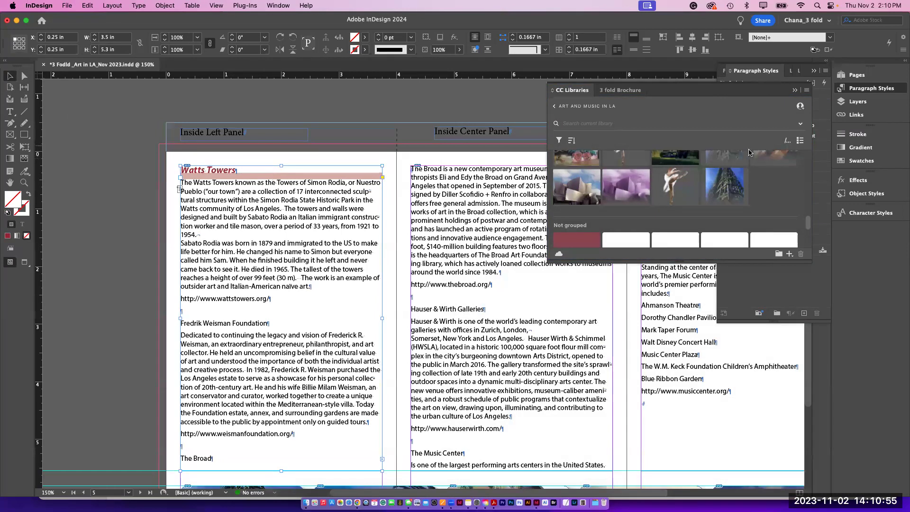
{"action": "left_click", "coordinate": [579, 93]}
{"action": "left_click", "coordinate": [871, 92]}
{"action": "left_click", "coordinate": [870, 92]}
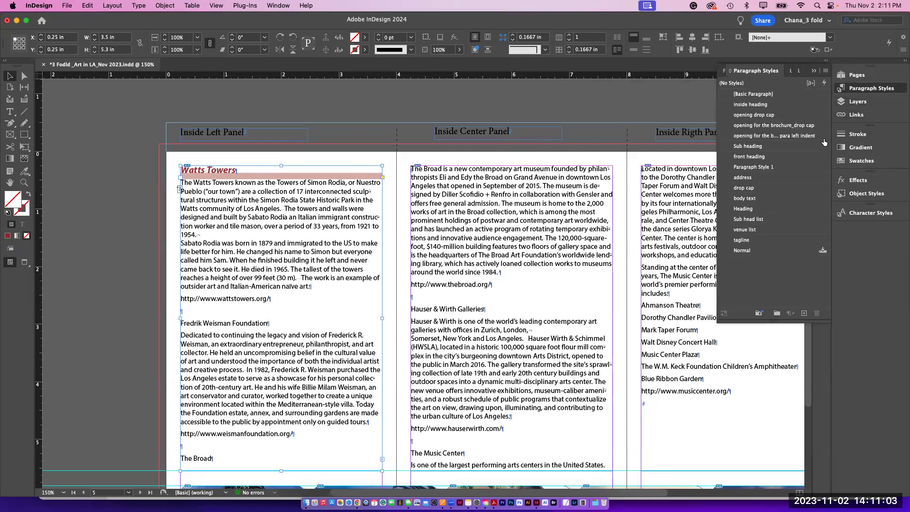
Step: Edit the inside heading style of the Watts Towers heading, setting the offset of its rule below to -0.0625 in
{"action": "left_click", "coordinate": [9, 111]}
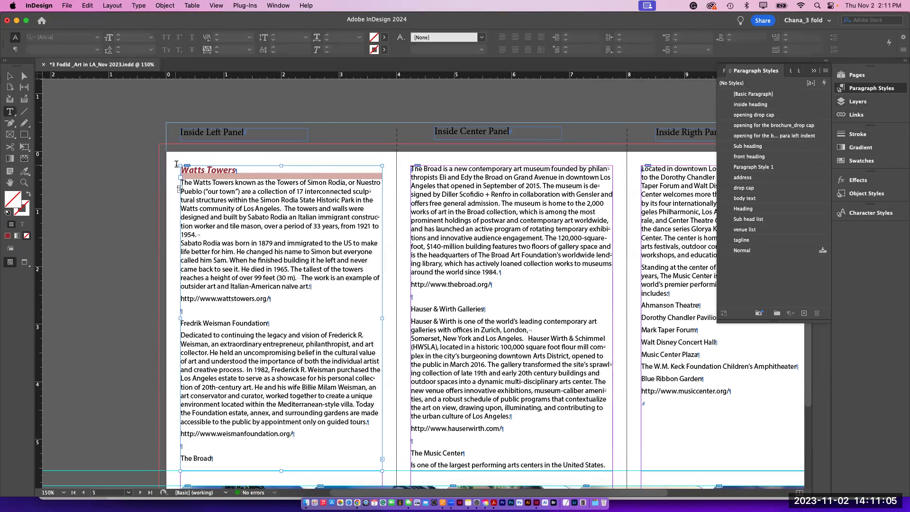
{"action": "left_click", "coordinate": [201, 171]}
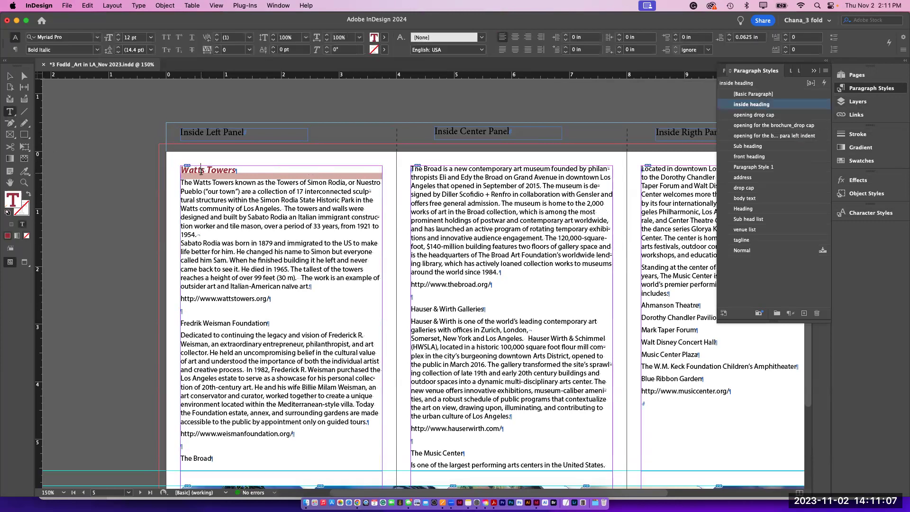
{"action": "right_click", "coordinate": [815, 106]}
{"action": "left_click", "coordinate": [701, 113]}
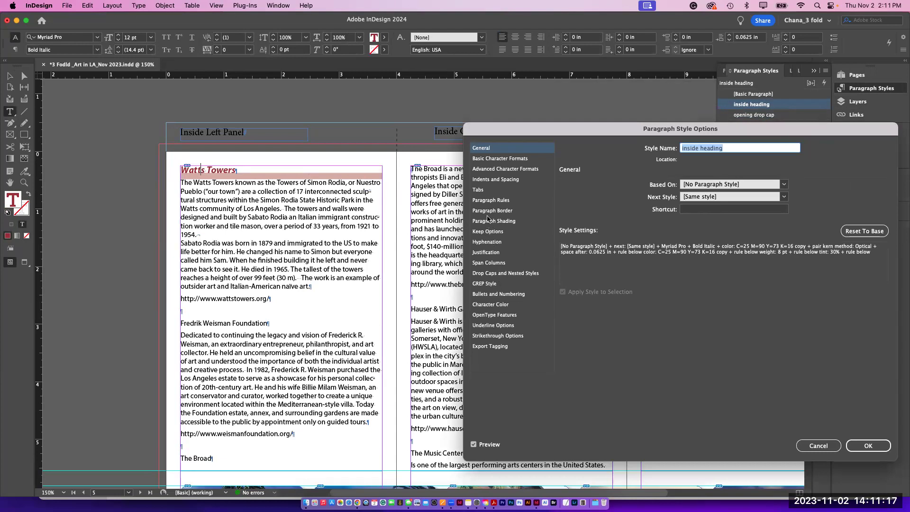
{"action": "left_click", "coordinate": [488, 201]}
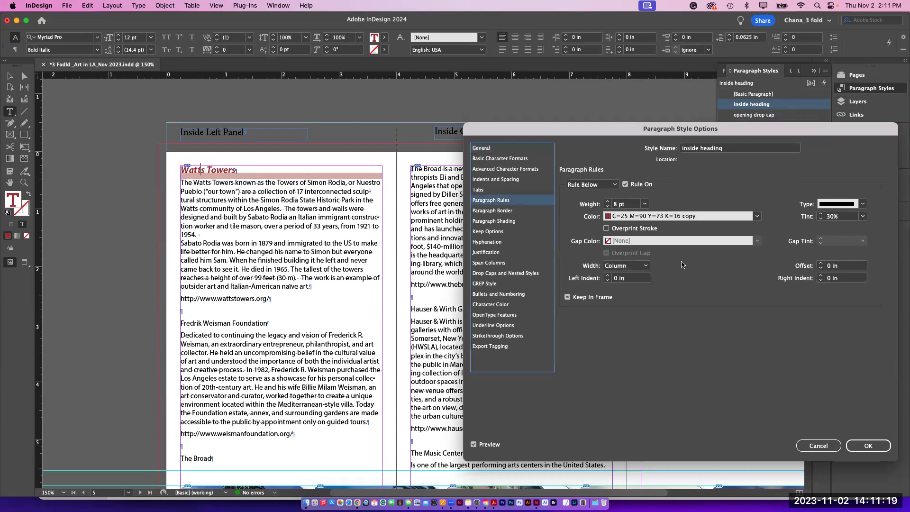
{"action": "left_click", "coordinate": [820, 263]}
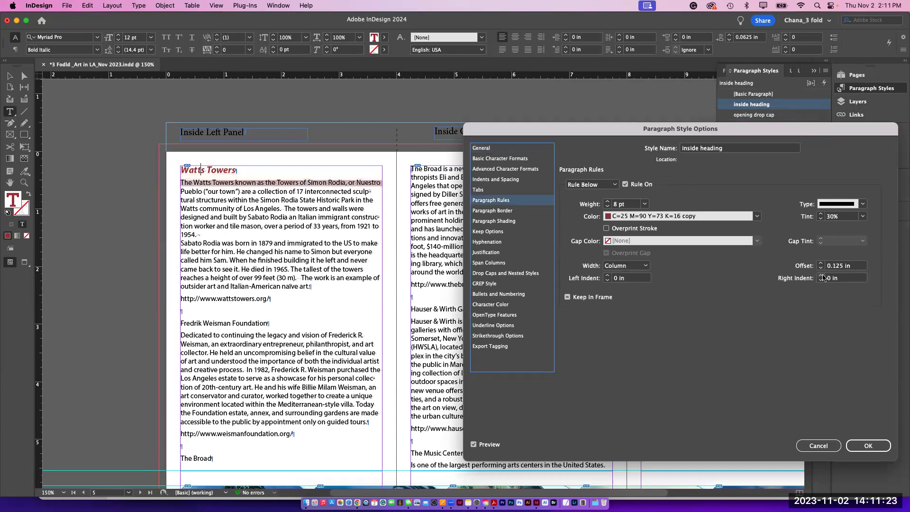
{"action": "left_click", "coordinate": [820, 269]}
{"action": "left_click", "coordinate": [820, 269]}
{"action": "left_click", "coordinate": [820, 269]}
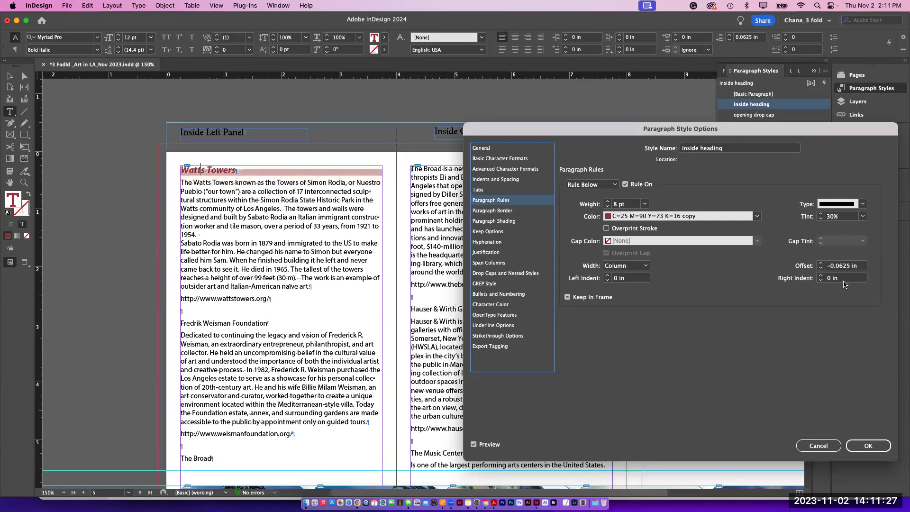
Step: Set the tint of the rule below to 20% and save the changes to the inside heading style
{"action": "double_click", "coordinate": [834, 215]}
{"action": "type", "text": "2"}
{"action": "type", "text": "2"}
{"action": "type", "text": "0"}
{"action": "key", "text": "Return"}
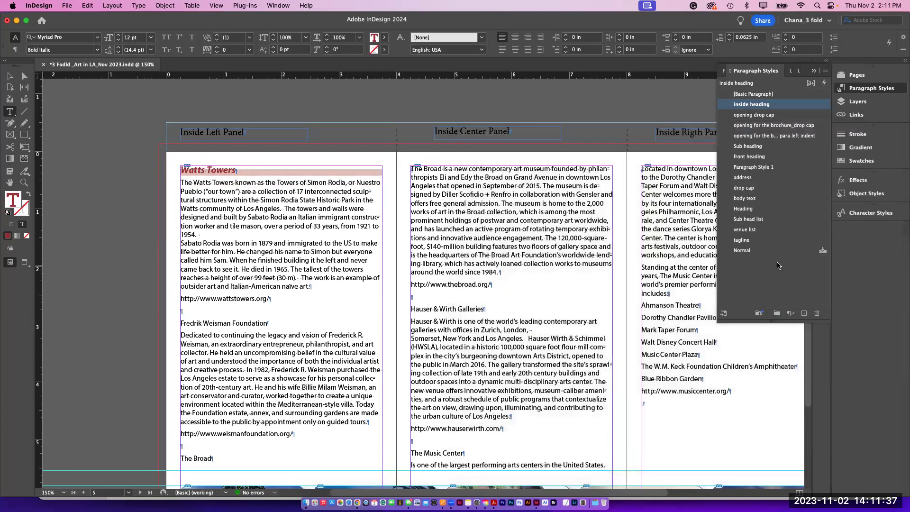
Step: Apply the inside heading style to the Fredrik Weisman Foundation, Hauser & Wirth Galleries and The Music Center headings
{"action": "left_click", "coordinate": [222, 322]}
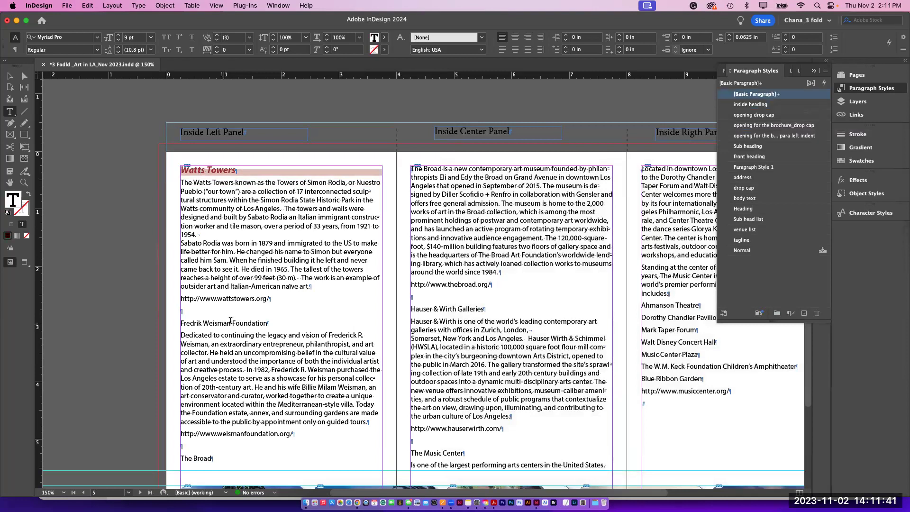
{"action": "left_click", "coordinate": [756, 106]}
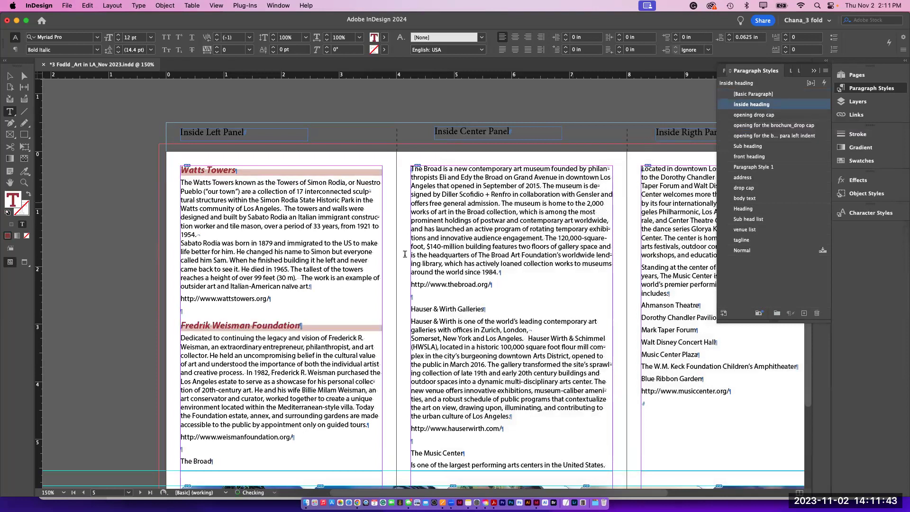
{"action": "left_click", "coordinate": [431, 308]}
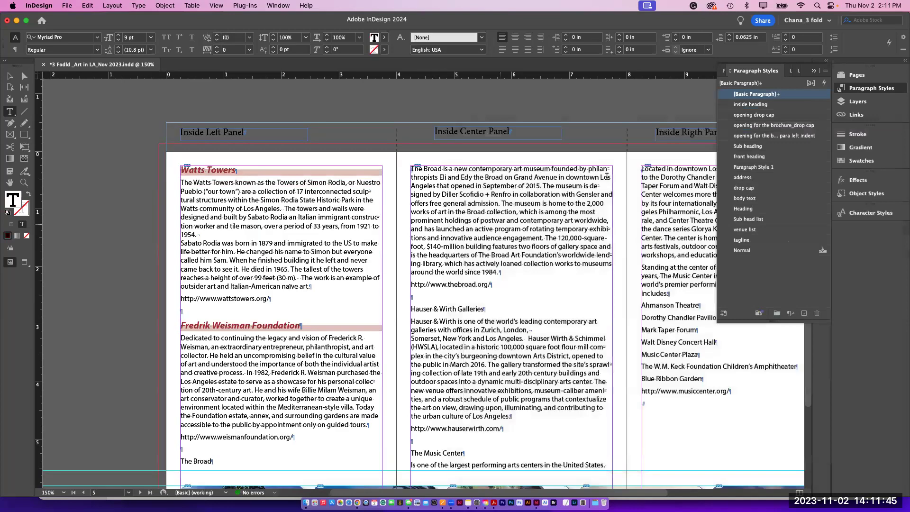
{"action": "left_click", "coordinate": [752, 106]}
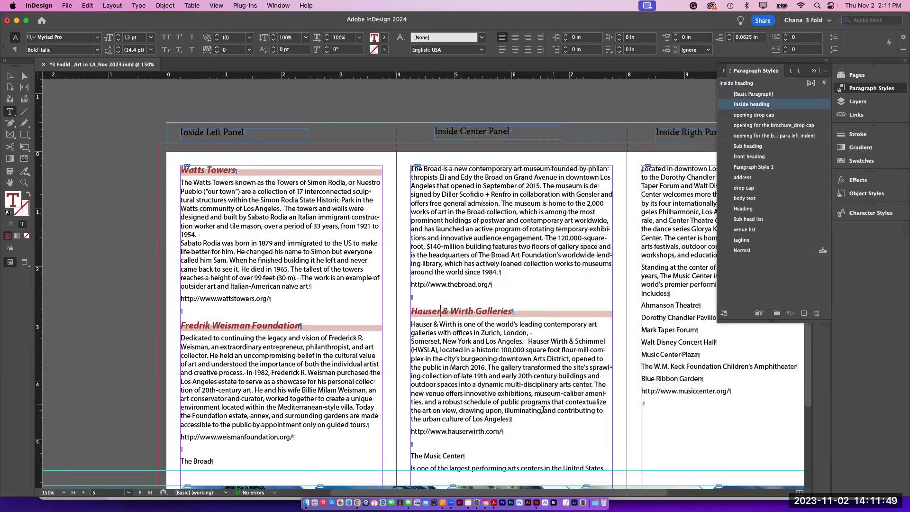
{"action": "left_click", "coordinate": [426, 455]}
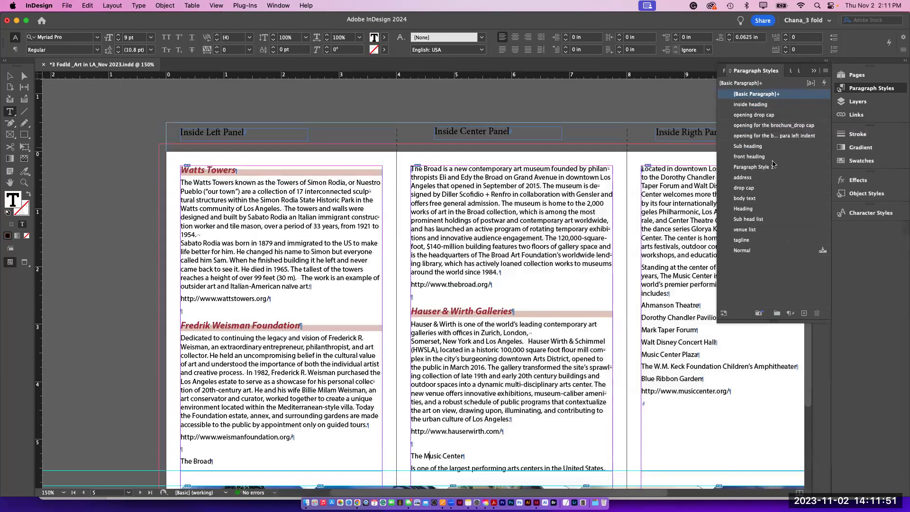
{"action": "left_click", "coordinate": [749, 105]}
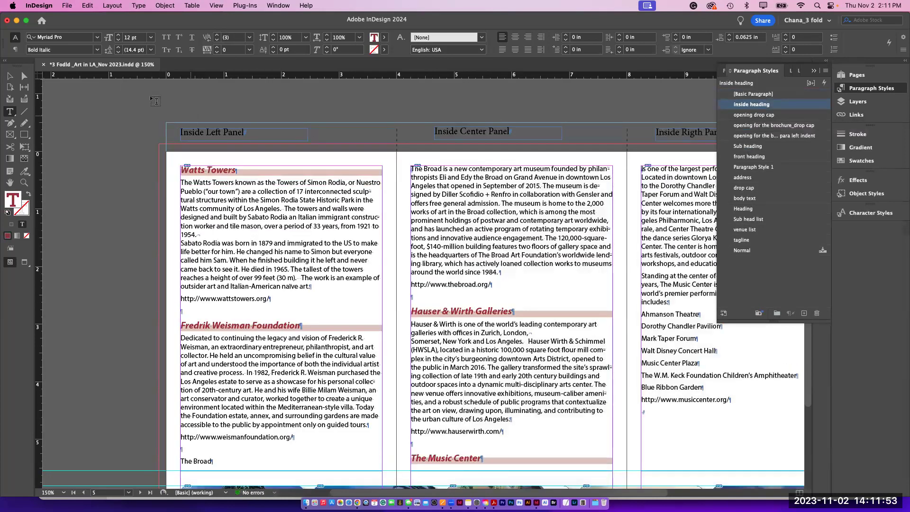
Step: Apply the inside heading style to The Broad heading at the end of the inside left panel's text
{"action": "left_click", "coordinate": [10, 76]}
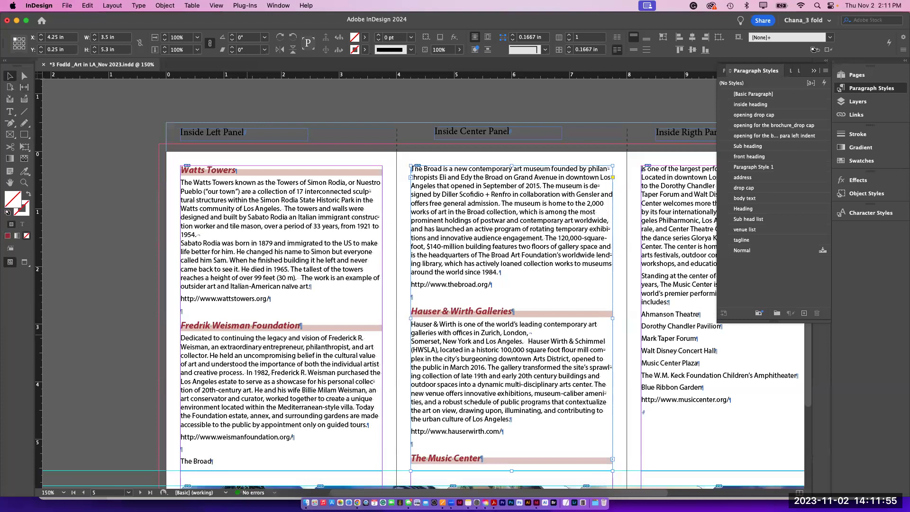
{"action": "scroll", "coordinate": [237, 185], "scroll_direction": "down", "scroll_amount": 5}
{"action": "scroll", "coordinate": [237, 185], "scroll_direction": "down", "scroll_amount": 5}
{"action": "scroll", "coordinate": [237, 184], "scroll_direction": "right", "scroll_amount": 2}
{"action": "scroll", "coordinate": [237, 185], "scroll_direction": "up", "scroll_amount": 5}
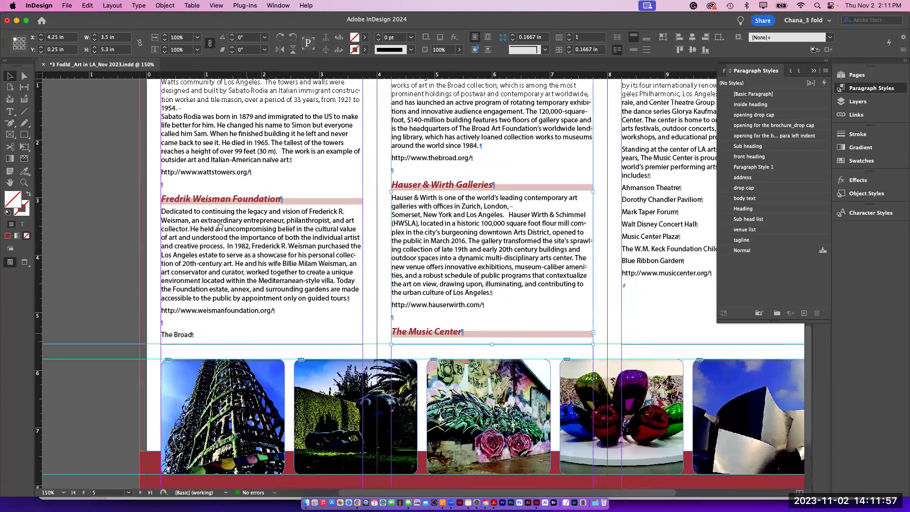
{"action": "left_click", "coordinate": [13, 111]}
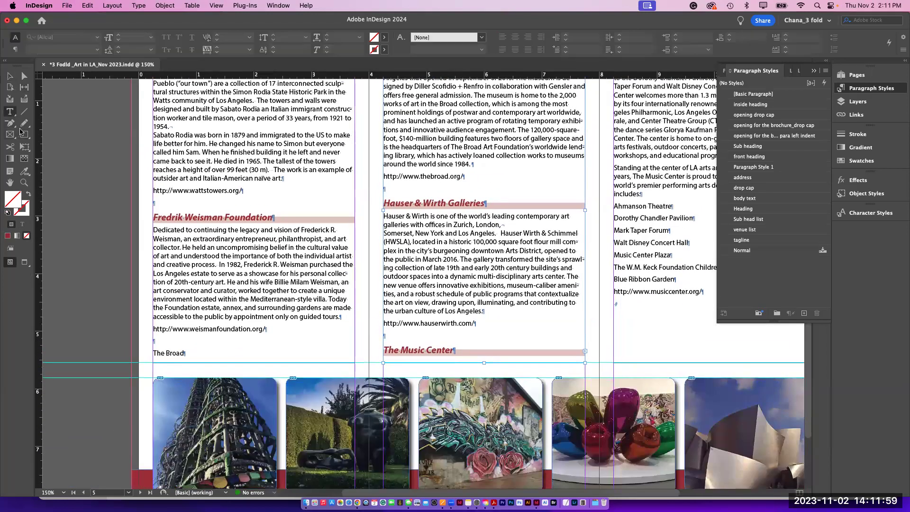
{"action": "left_click", "coordinate": [165, 353]}
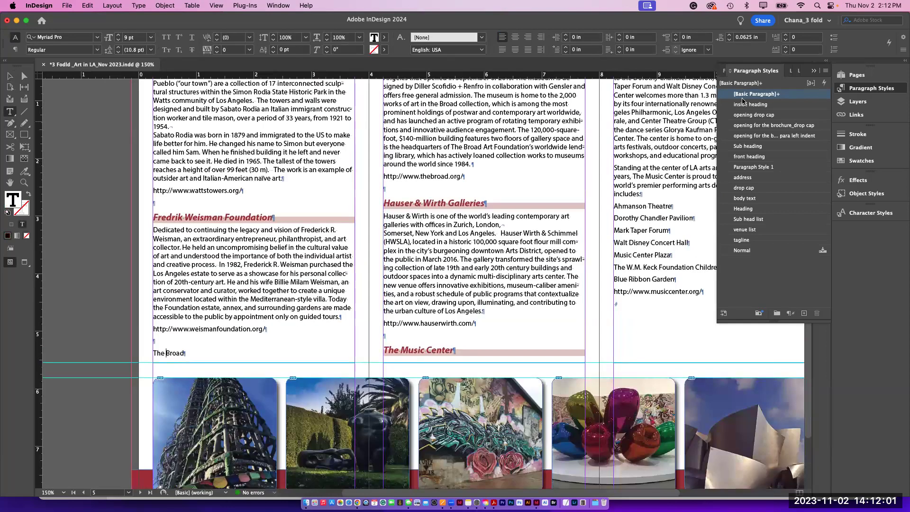
{"action": "left_click", "coordinate": [749, 105]}
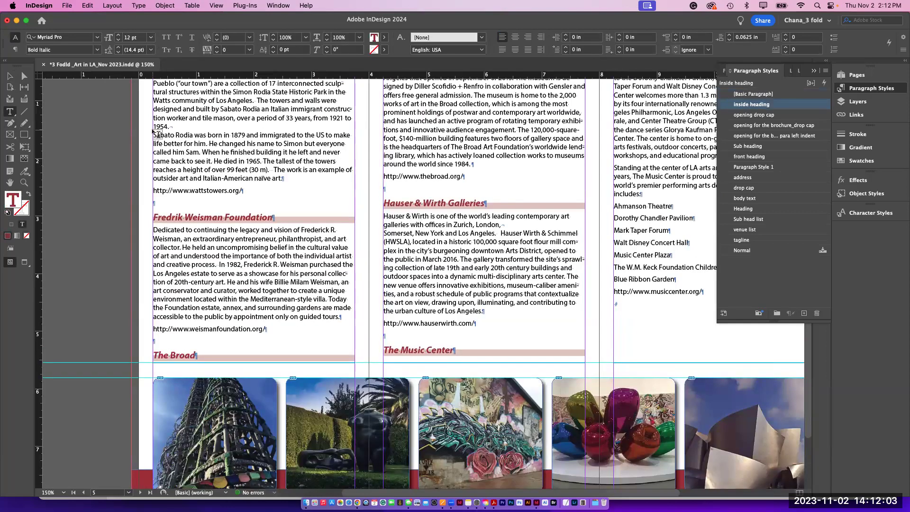
Step: Delete the empty paragraphs between the website lines and the headings that follow them in the left and center panels
{"action": "left_click", "coordinate": [184, 201]}
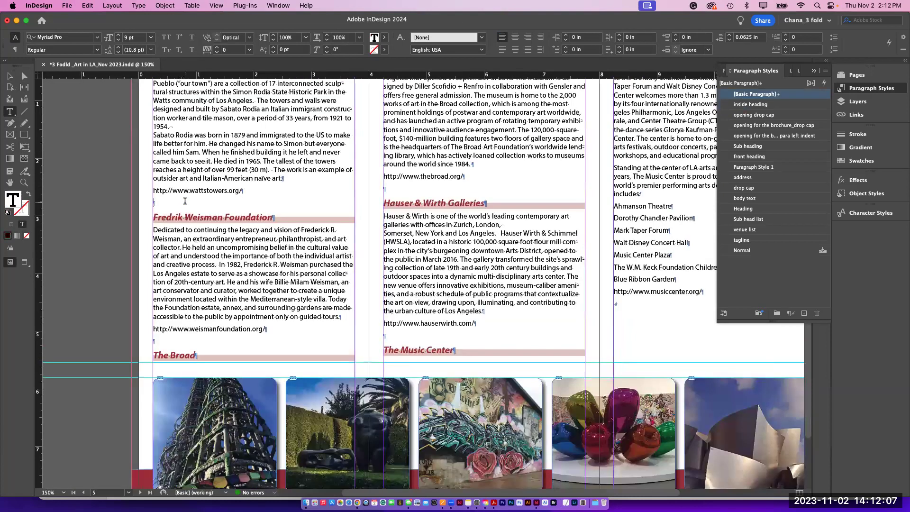
{"action": "key", "text": "BackSpace"}
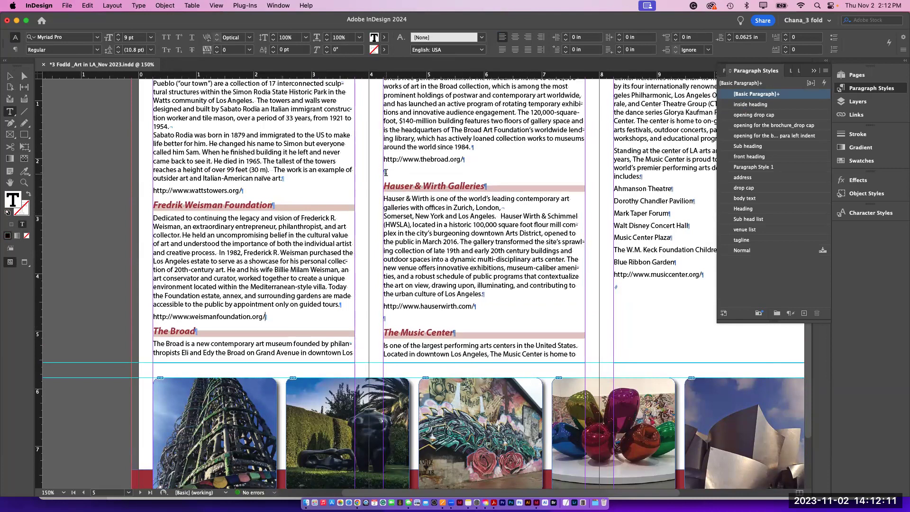
{"action": "left_click", "coordinate": [388, 172]}
{"action": "key", "text": "BackSpace"}
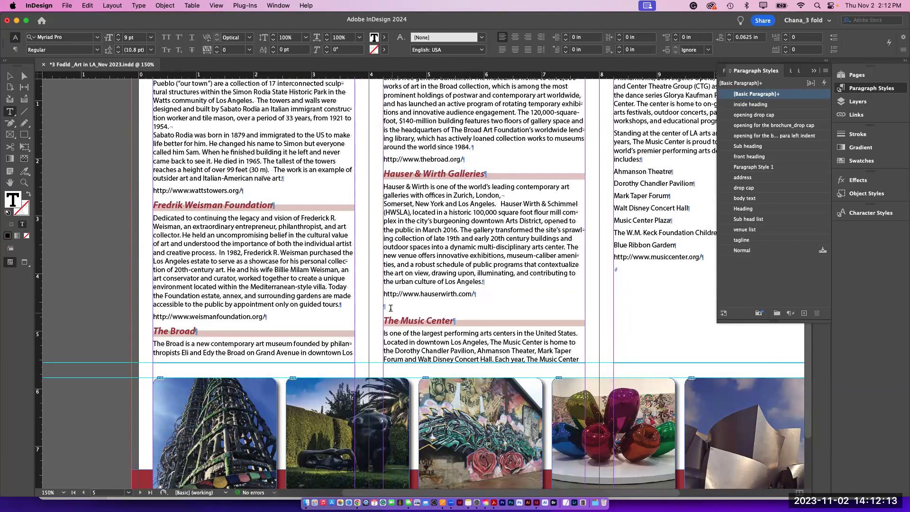
{"action": "left_click", "coordinate": [388, 307]}
{"action": "key", "text": "BackSpace"}
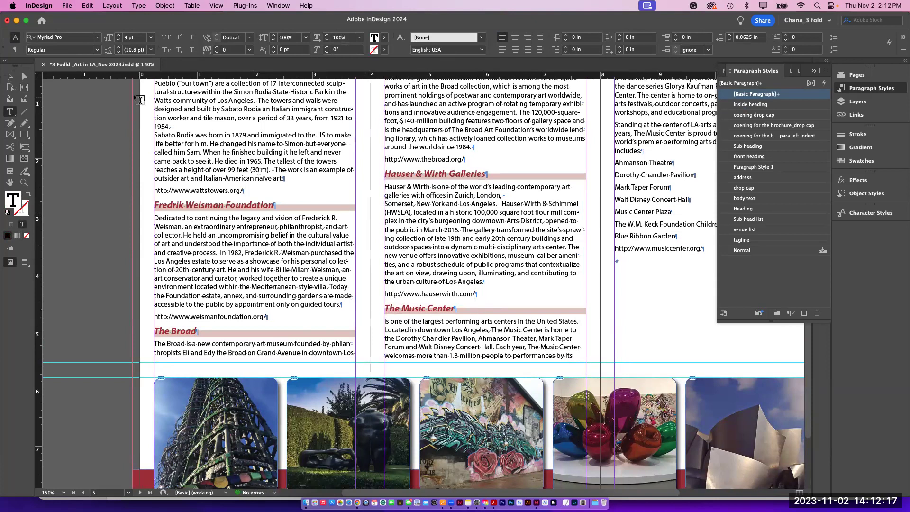
Step: Examine the reflowed text and styled headings across the three inside panels
{"action": "left_click", "coordinate": [19, 78]}
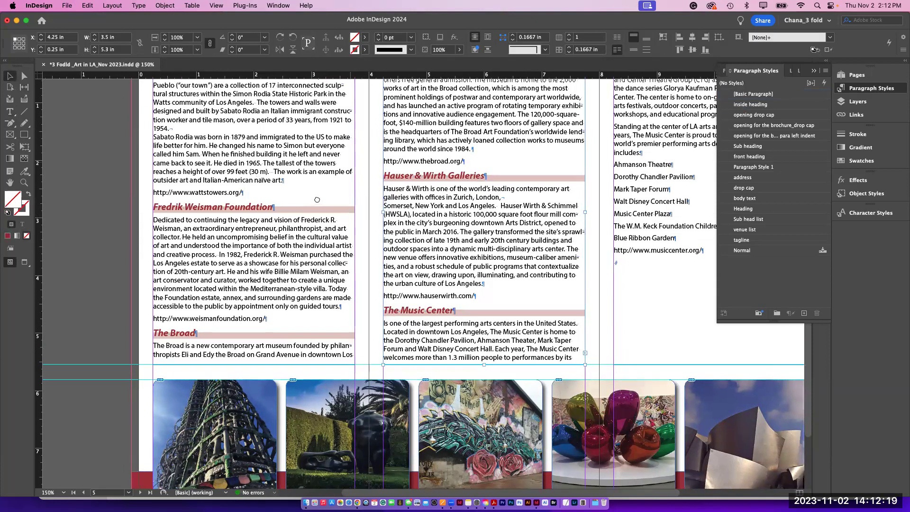
{"action": "scroll", "coordinate": [312, 150], "scroll_direction": "up", "scroll_amount": 5}
{"action": "scroll", "coordinate": [313, 150], "scroll_direction": "right", "scroll_amount": 5}
{"action": "scroll", "coordinate": [313, 150], "scroll_direction": "down", "scroll_amount": 6}
{"action": "scroll", "coordinate": [313, 150], "scroll_direction": "left", "scroll_amount": 3}
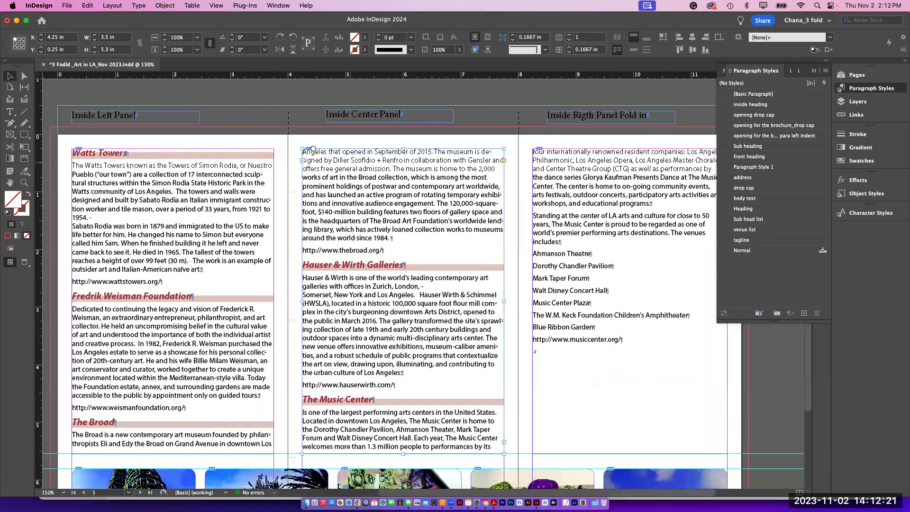
{"action": "scroll", "coordinate": [320, 232], "scroll_direction": "up", "scroll_amount": 3}
{"action": "scroll", "coordinate": [321, 232], "scroll_direction": "left", "scroll_amount": 1}
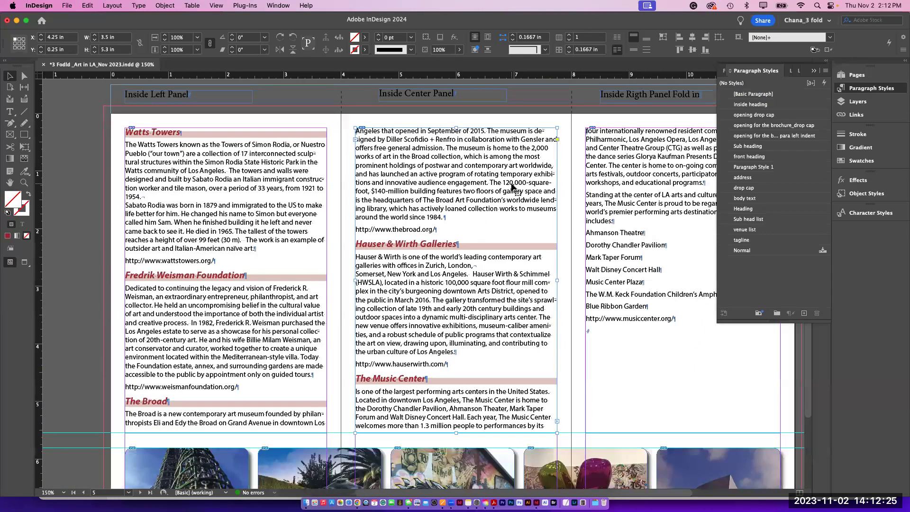
Step: Save the brochure document with the newly styled inside panel headings
{"action": "key", "text": "super+minus"}
{"action": "key", "text": "super+minus"}
{"action": "scroll", "coordinate": [350, 178], "scroll_direction": "down", "scroll_amount": 1}
{"action": "key", "text": "super+s"}
{"action": "key", "text": "super+equal"}
{"action": "key", "text": "super+equal"}
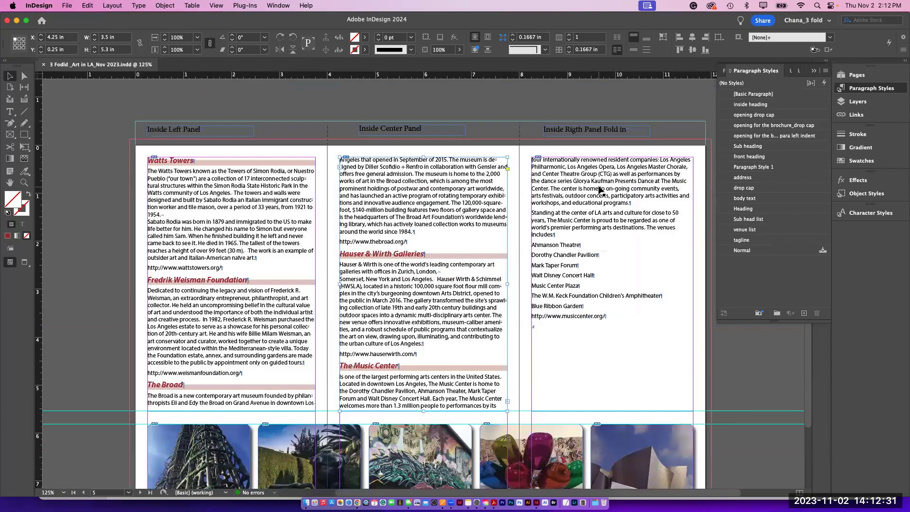
{"action": "left_click_drag", "start_coordinate": [379, 347], "coordinate": [394, 283]}
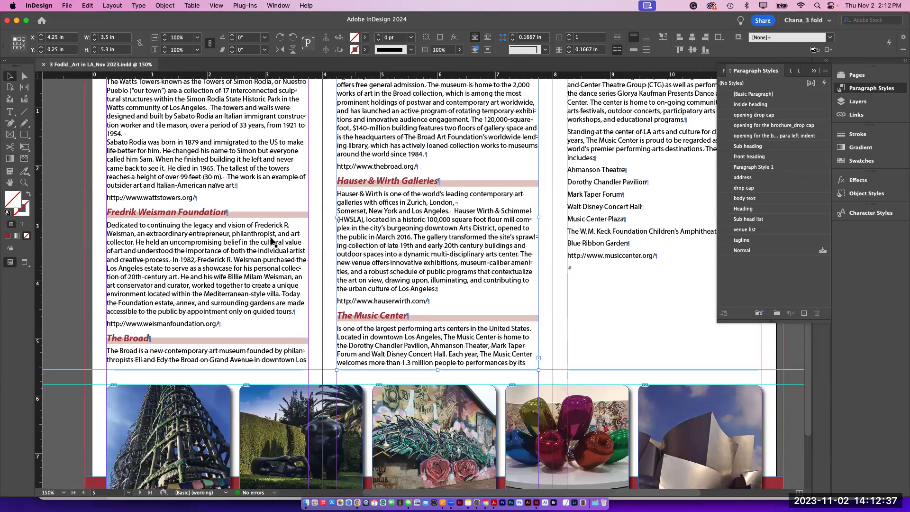
{"action": "left_click", "coordinate": [10, 112]}
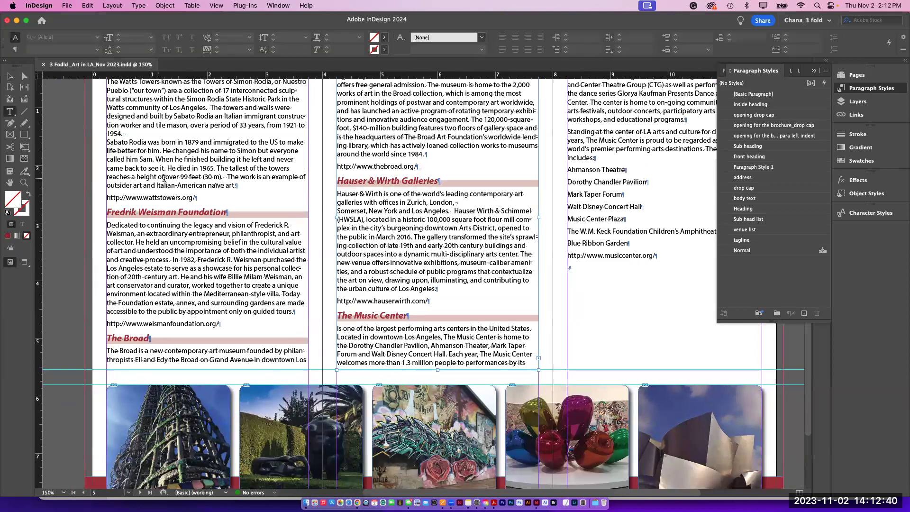
{"action": "left_click", "coordinate": [197, 196]}
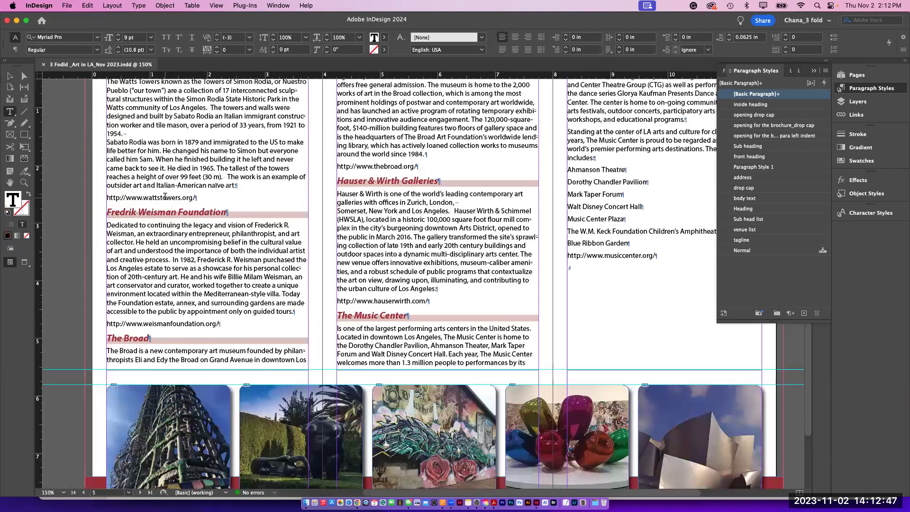
{"action": "triple_click", "coordinate": [165, 196]}
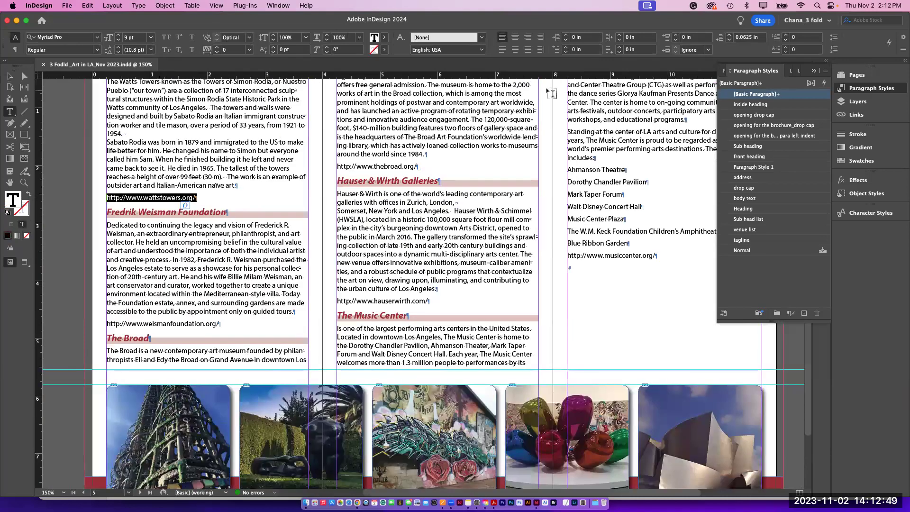
{"action": "left_click", "coordinate": [761, 71]}
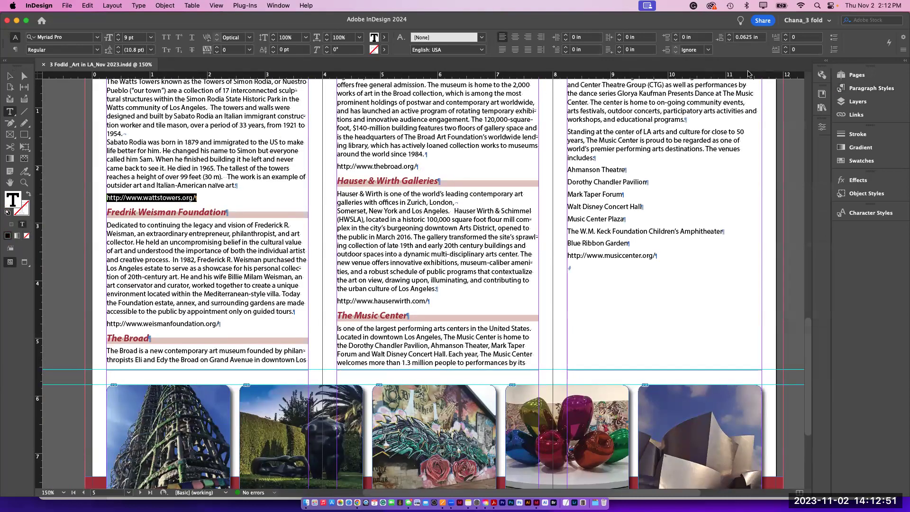
{"action": "left_click", "coordinate": [821, 75]}
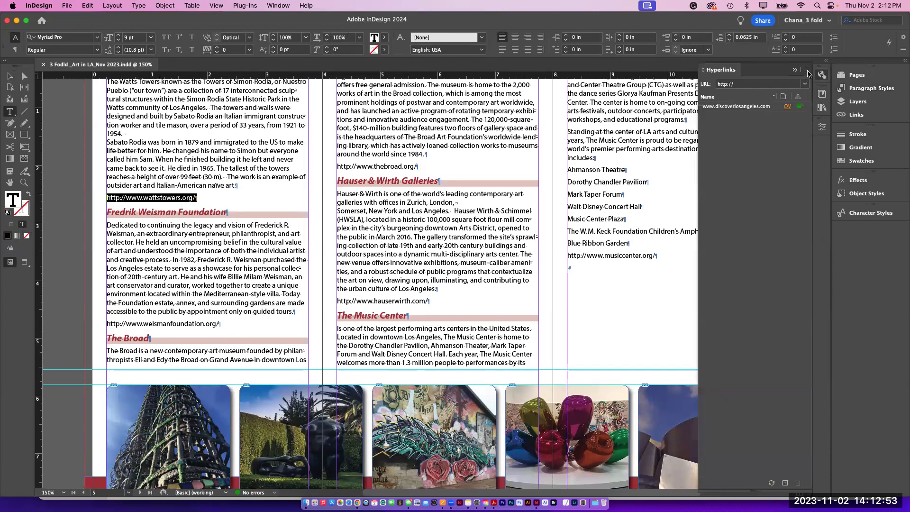
{"action": "left_click", "coordinate": [807, 70]}
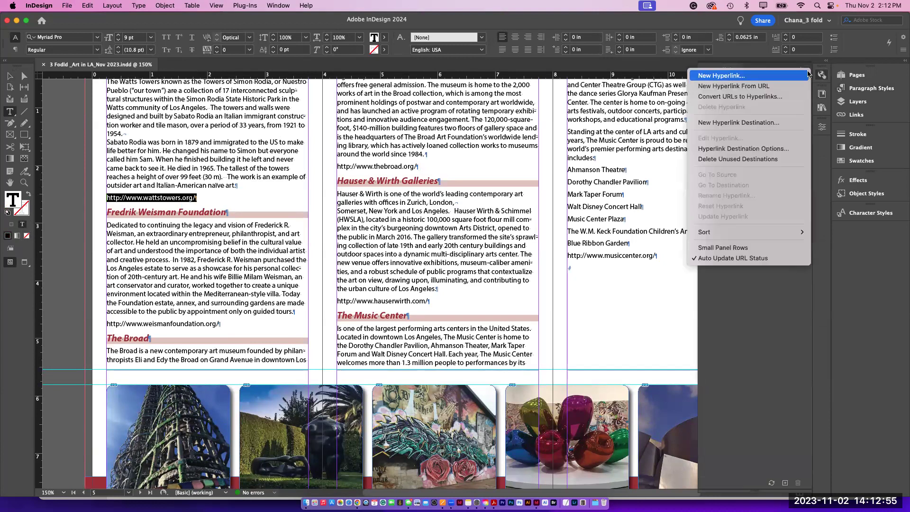
{"action": "left_click", "coordinate": [788, 88]}
{"action": "left_click", "coordinate": [481, 212]}
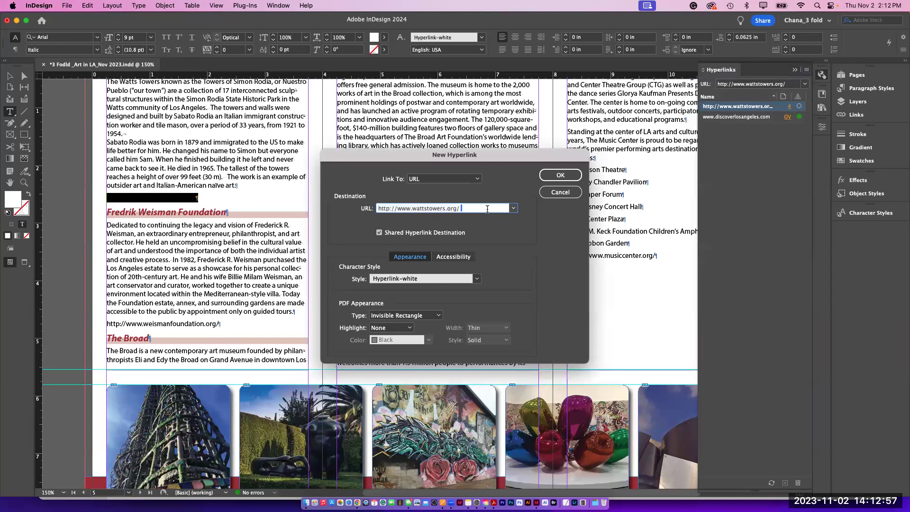
Step: Assign the Hyperlink character style to the new Watts Towers link and accept the hyperlink settings
{"action": "key", "text": "super+a"}
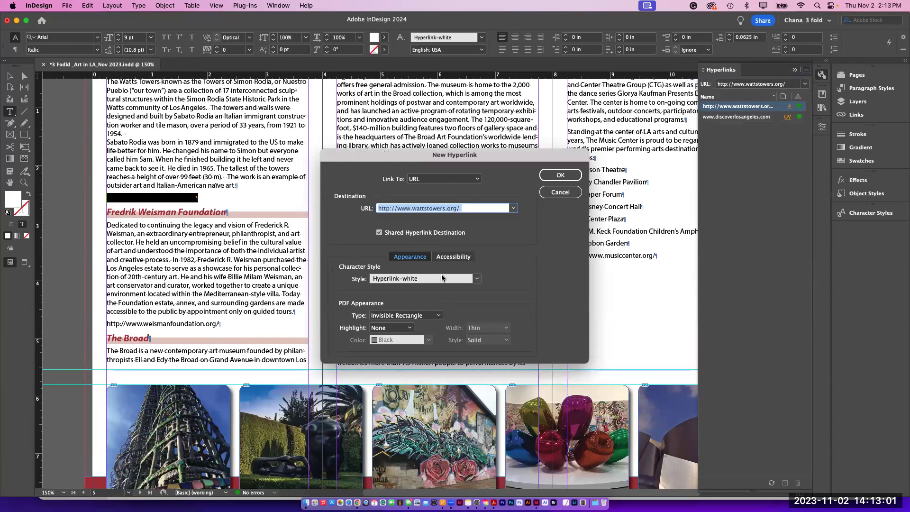
{"action": "left_click", "coordinate": [475, 279]}
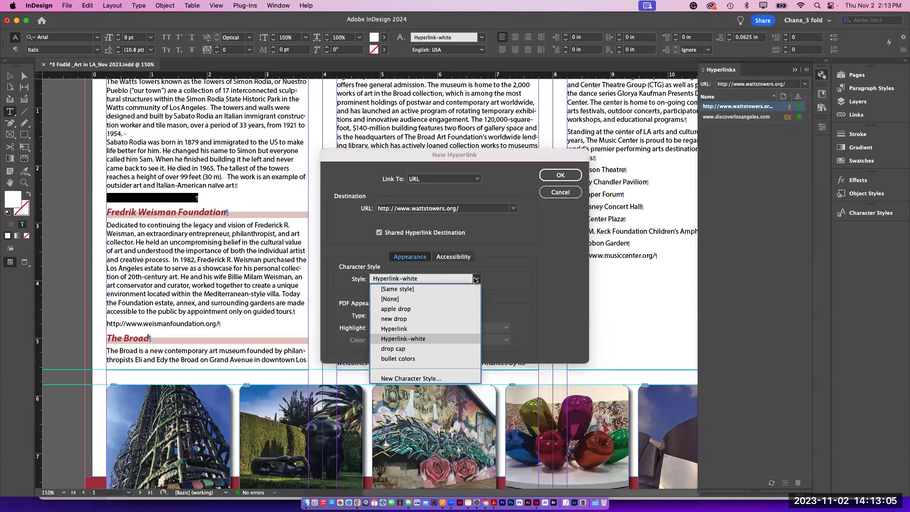
{"action": "left_click", "coordinate": [424, 328]}
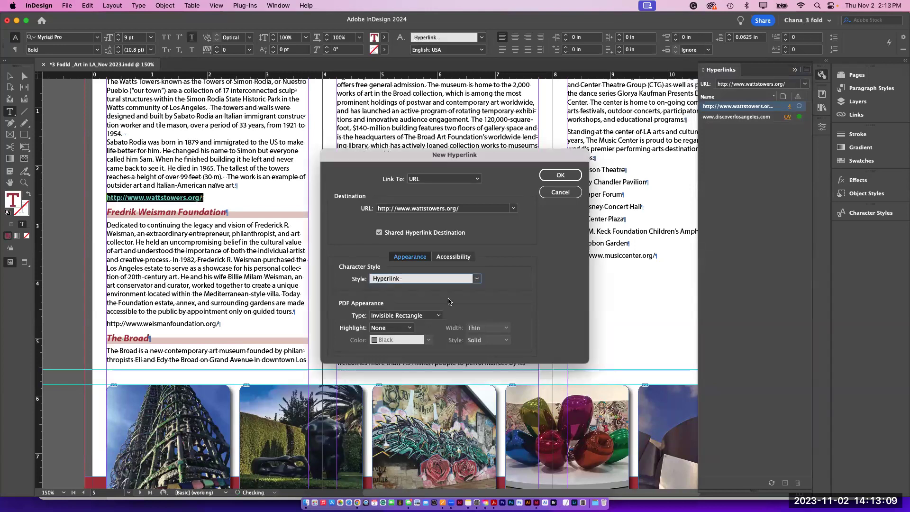
{"action": "left_click", "coordinate": [547, 177]}
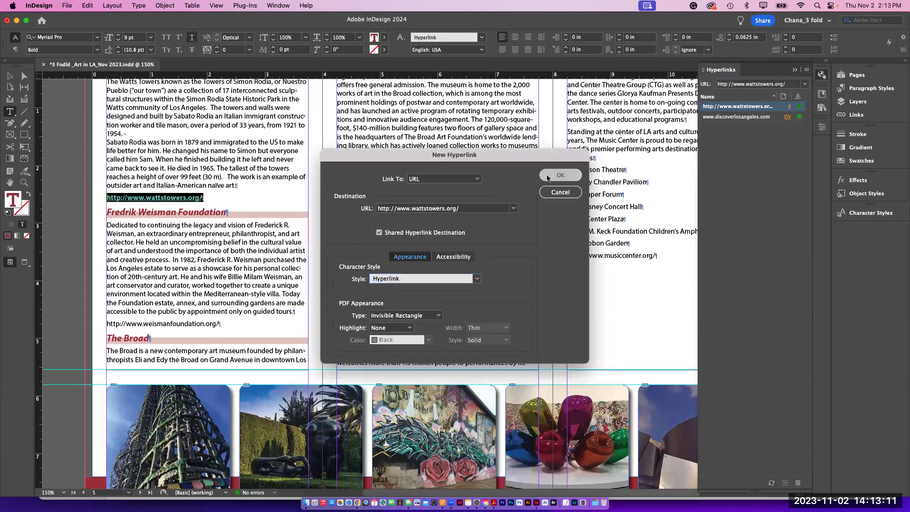
{"action": "left_click", "coordinate": [10, 76]}
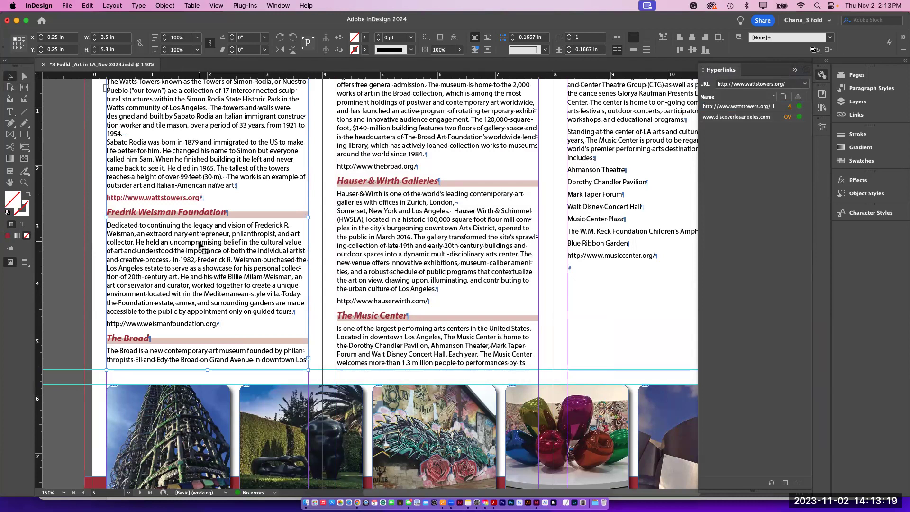
{"action": "left_click", "coordinate": [9, 111]}
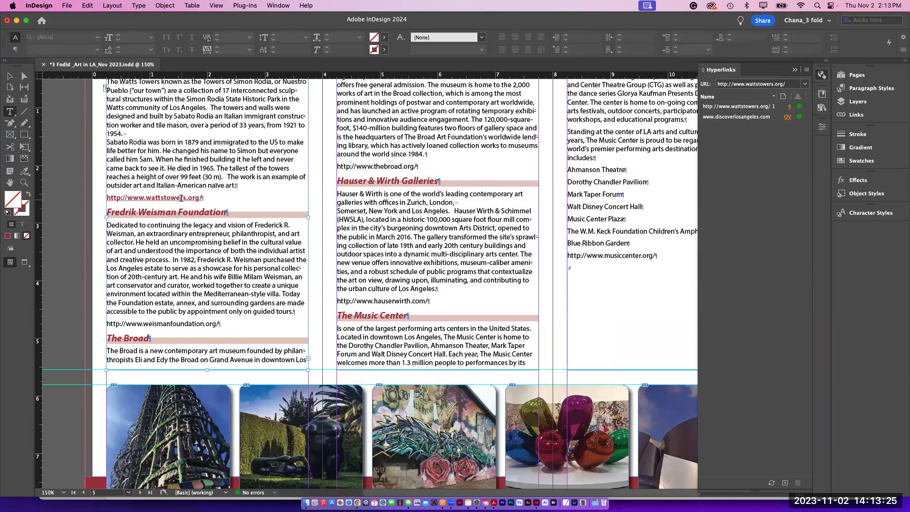
{"action": "left_click", "coordinate": [183, 198]}
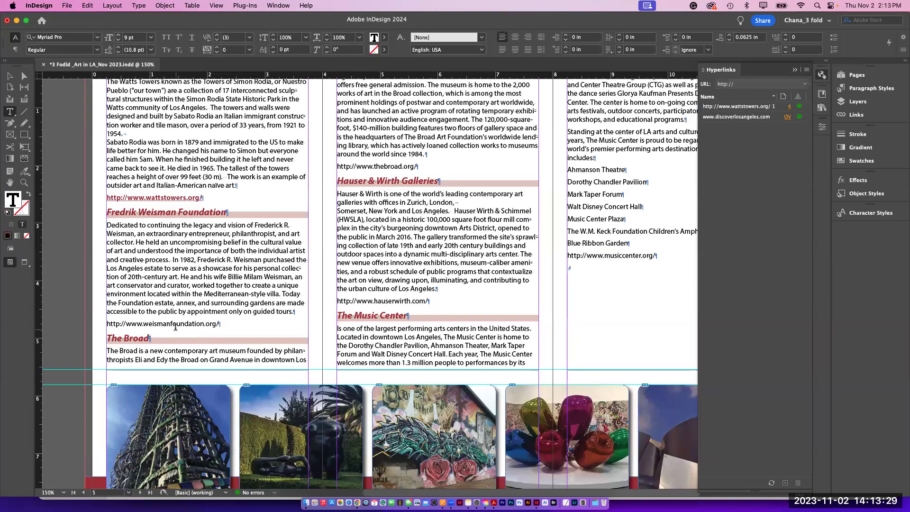
{"action": "triple_click", "coordinate": [174, 327]}
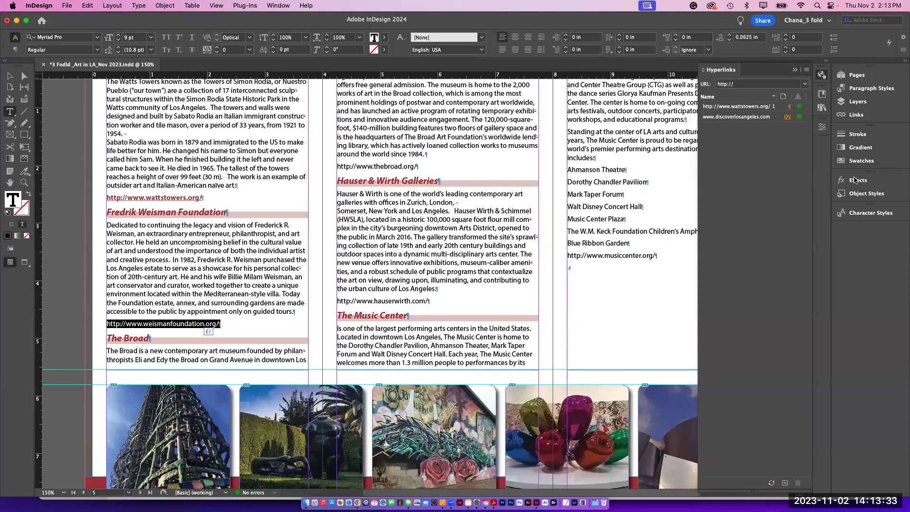
{"action": "left_click", "coordinate": [870, 213]}
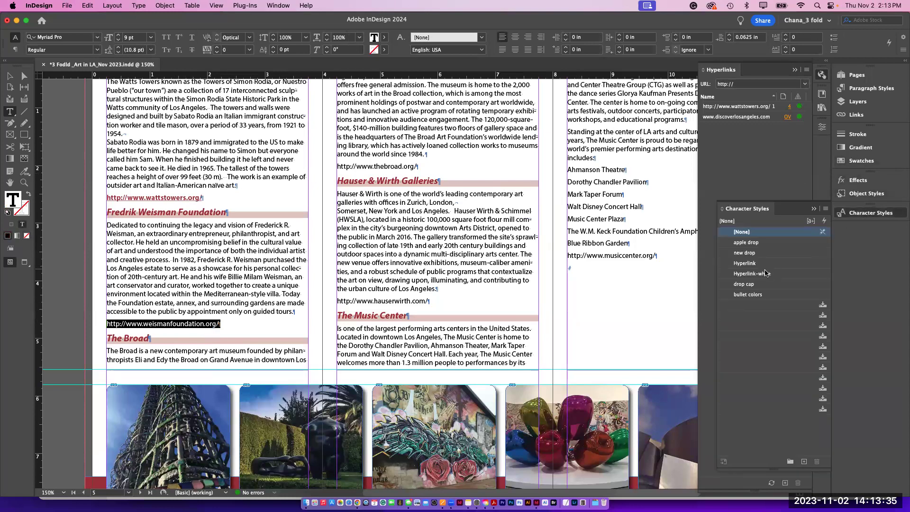
{"action": "left_click", "coordinate": [761, 264]}
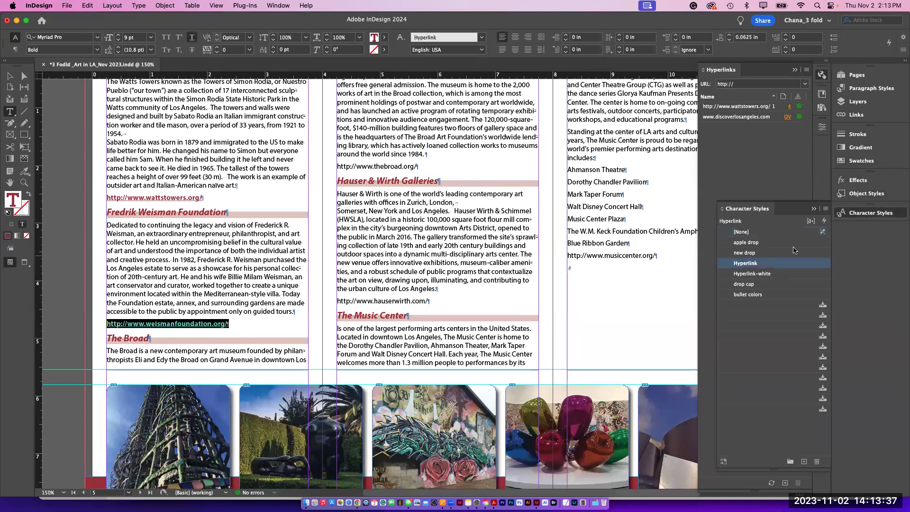
Step: Apply the Hyperlink character style to the thebroad.org and hauserwirth.com website lines in the inside center panel
{"action": "left_click", "coordinate": [359, 166]}
{"action": "left_click_drag", "start_coordinate": [418, 168], "coordinate": [362, 168]}
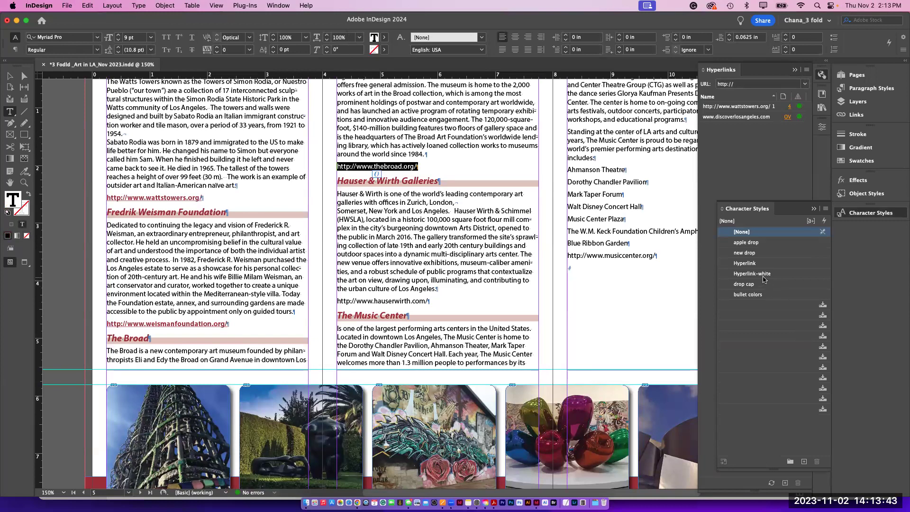
{"action": "left_click", "coordinate": [759, 265]}
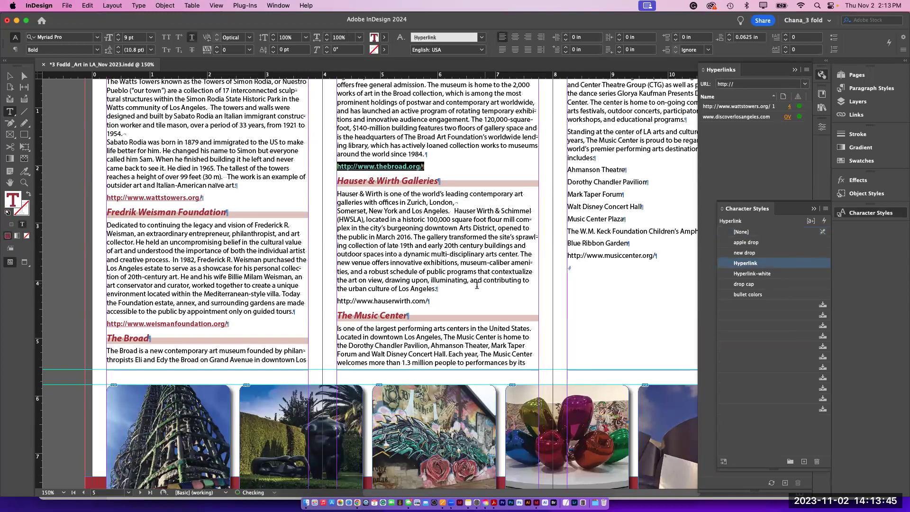
{"action": "left_click", "coordinate": [371, 301]}
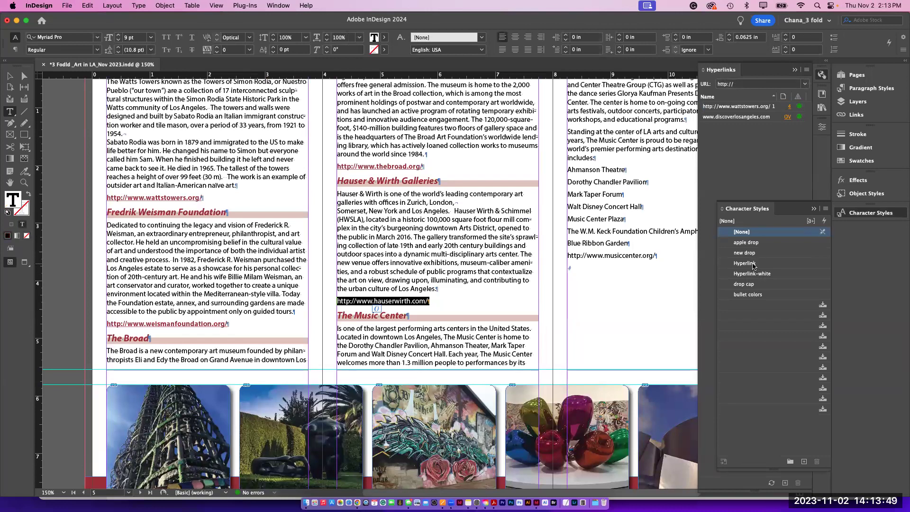
{"action": "left_click", "coordinate": [753, 265]}
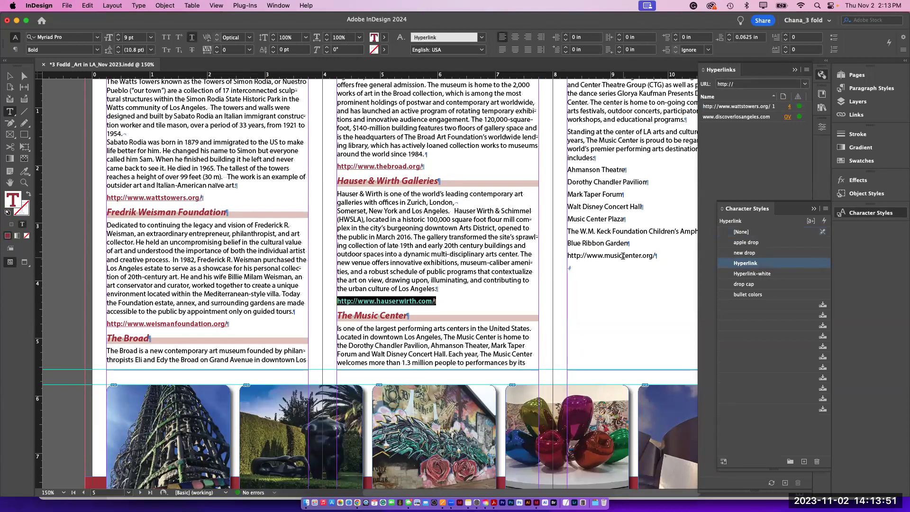
{"action": "left_click", "coordinate": [623, 255]}
{"action": "triple_click", "coordinate": [623, 256]}
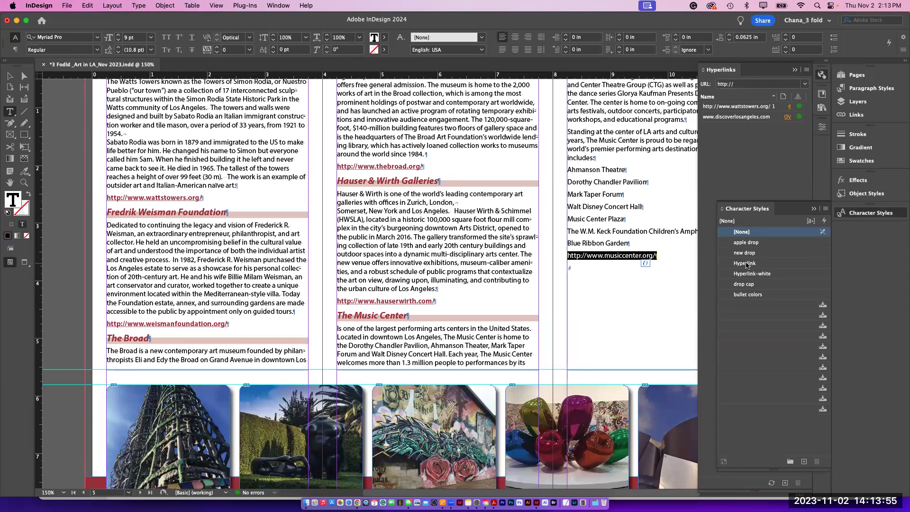
{"action": "left_click", "coordinate": [746, 264]}
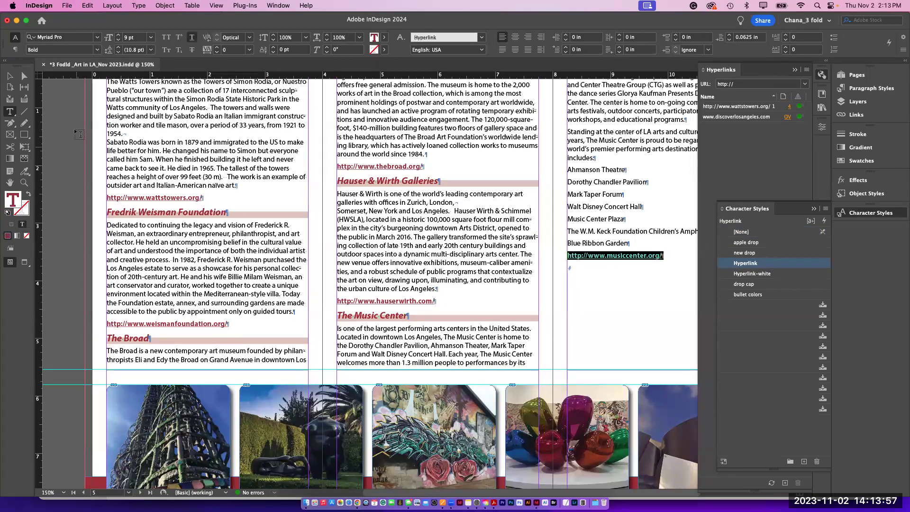
{"action": "key", "text": "Escape"}
Step: Apply the venue list paragraph style to the venue names from Ahmanson Theatre through Blue Ribbon Garden in the inside right panel
{"action": "scroll", "coordinate": [273, 228], "scroll_direction": "up", "scroll_amount": 1}
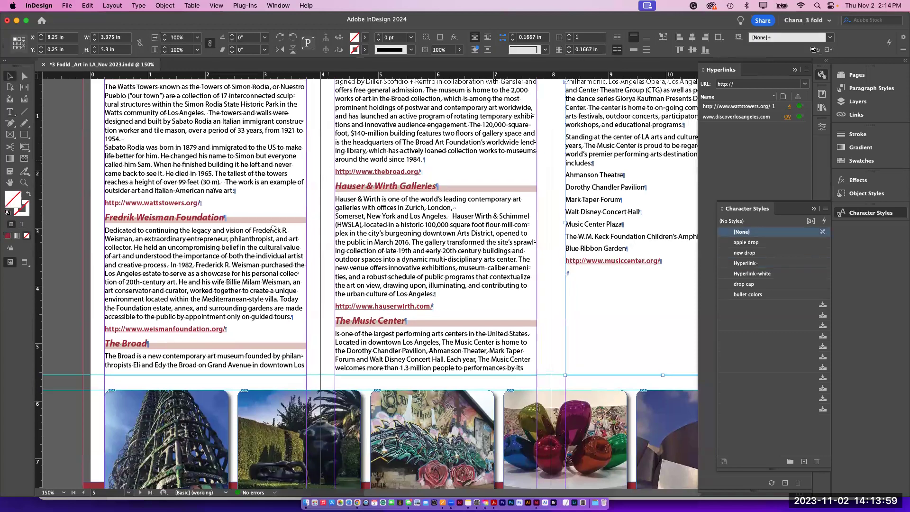
{"action": "scroll", "coordinate": [273, 228], "scroll_direction": "up", "scroll_amount": 3}
{"action": "scroll", "coordinate": [273, 229], "scroll_direction": "right", "scroll_amount": 2}
{"action": "scroll", "coordinate": [288, 190], "scroll_direction": "down", "scroll_amount": 2}
{"action": "scroll", "coordinate": [288, 190], "scroll_direction": "left", "scroll_amount": 1}
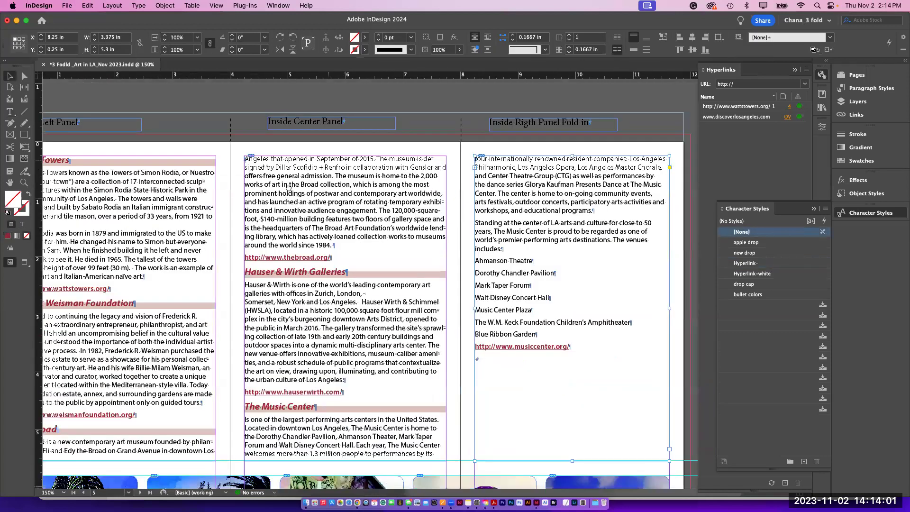
{"action": "scroll", "coordinate": [302, 176], "scroll_direction": "down", "scroll_amount": 2}
{"action": "scroll", "coordinate": [302, 176], "scroll_direction": "left", "scroll_amount": 1}
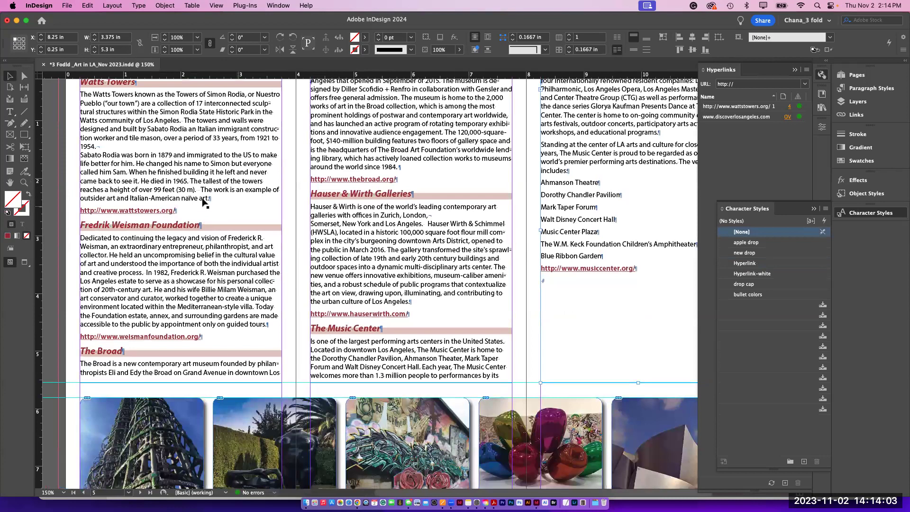
{"action": "left_click", "coordinate": [17, 110]}
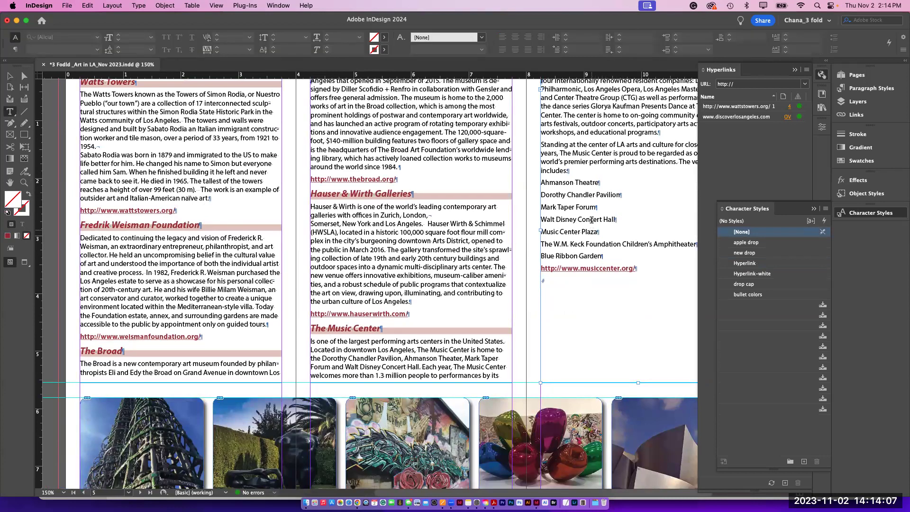
{"action": "left_click", "coordinate": [543, 182]}
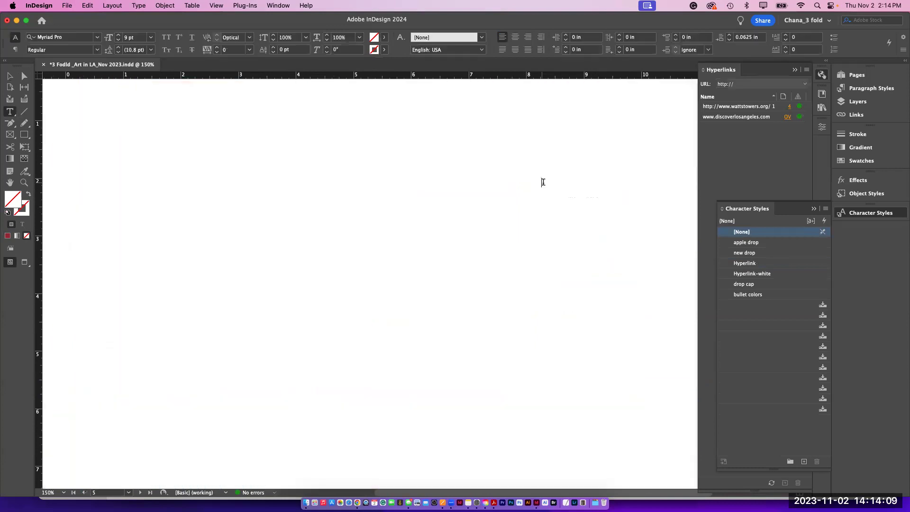
{"action": "left_click_drag", "start_coordinate": [584, 203], "coordinate": [608, 249]}
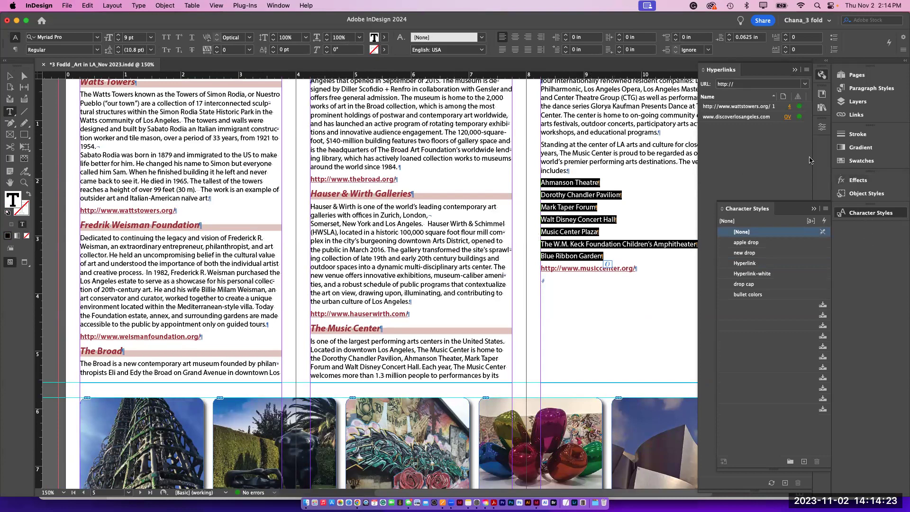
{"action": "left_click", "coordinate": [856, 91]}
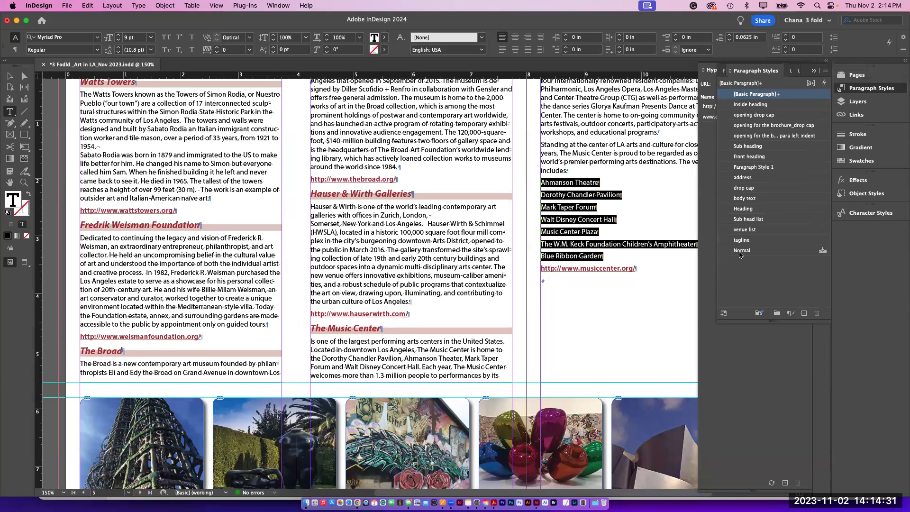
{"action": "left_click", "coordinate": [754, 230]}
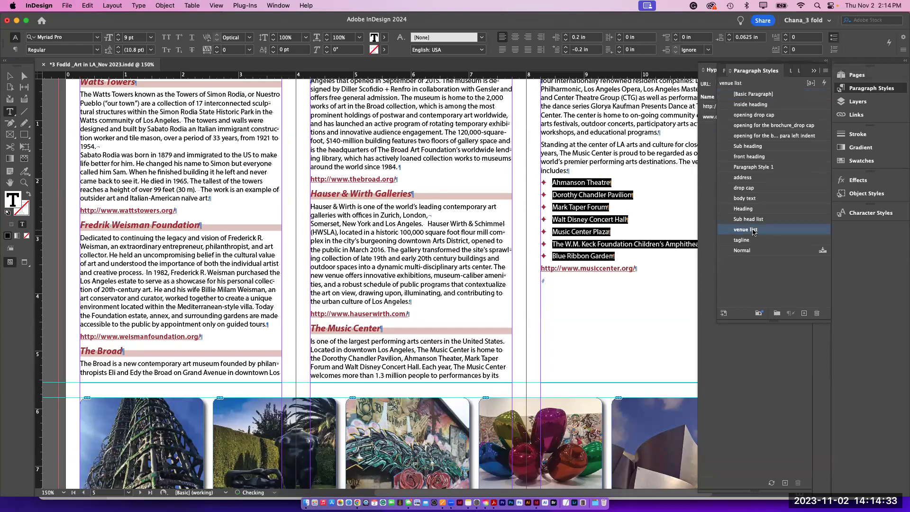
Step: Review the venue list paragraph style's basic and advanced character formats, indents and spacing, and bullet settings
{"action": "double_click", "coordinate": [795, 234]}
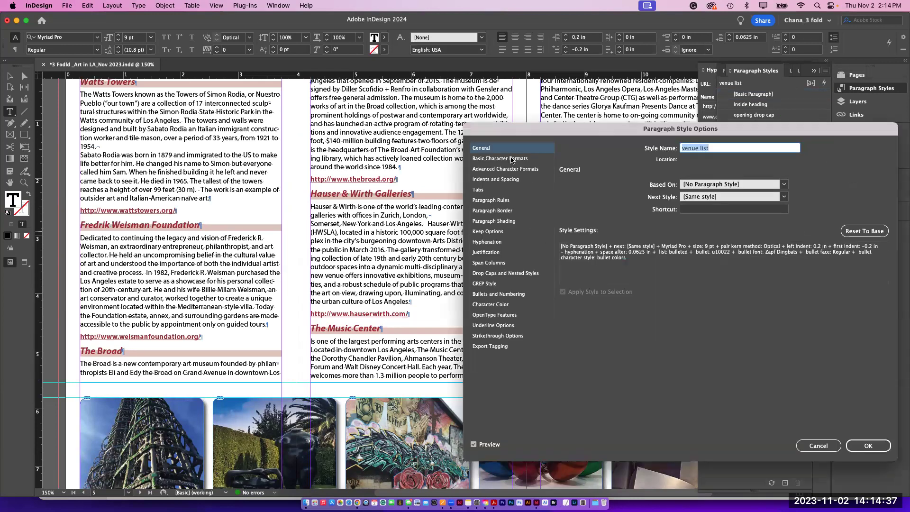
{"action": "left_click", "coordinate": [512, 160]}
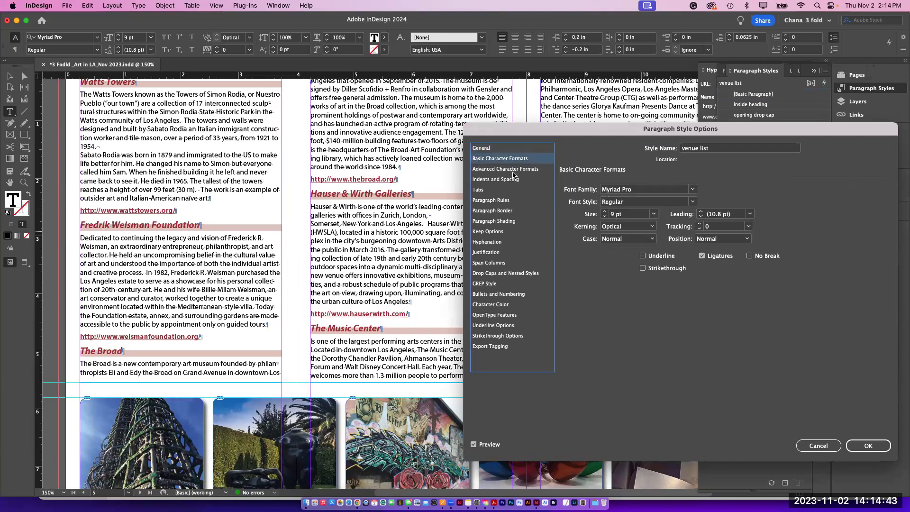
{"action": "left_click", "coordinate": [511, 170]}
{"action": "left_click", "coordinate": [509, 180]}
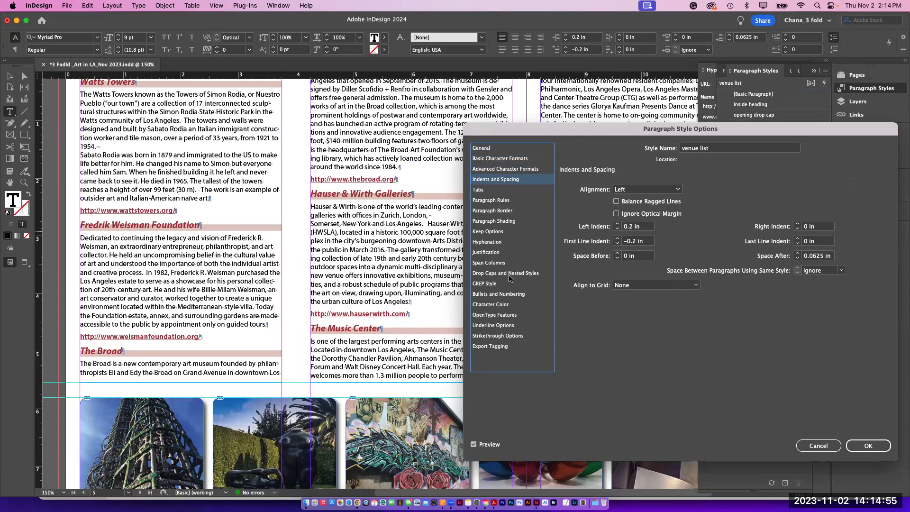
{"action": "left_click", "coordinate": [508, 298]}
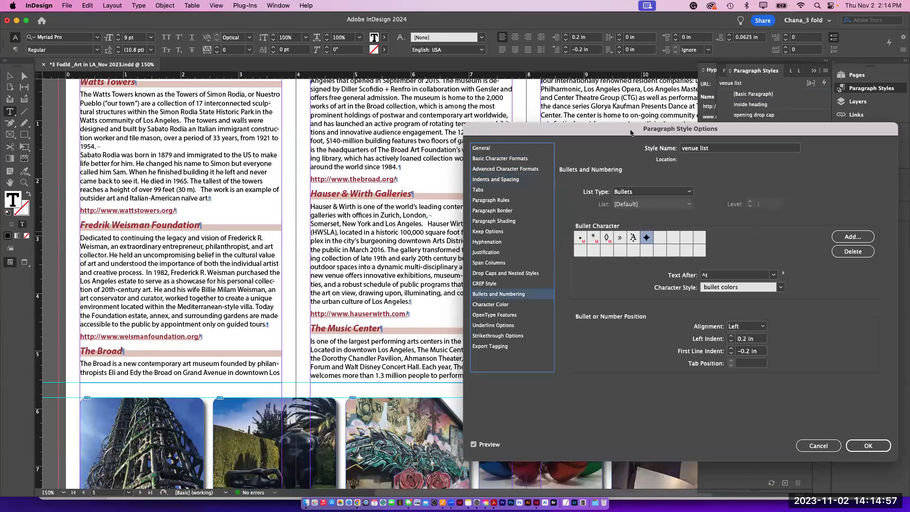
{"action": "left_click_drag", "start_coordinate": [631, 131], "coordinate": [710, 121]}
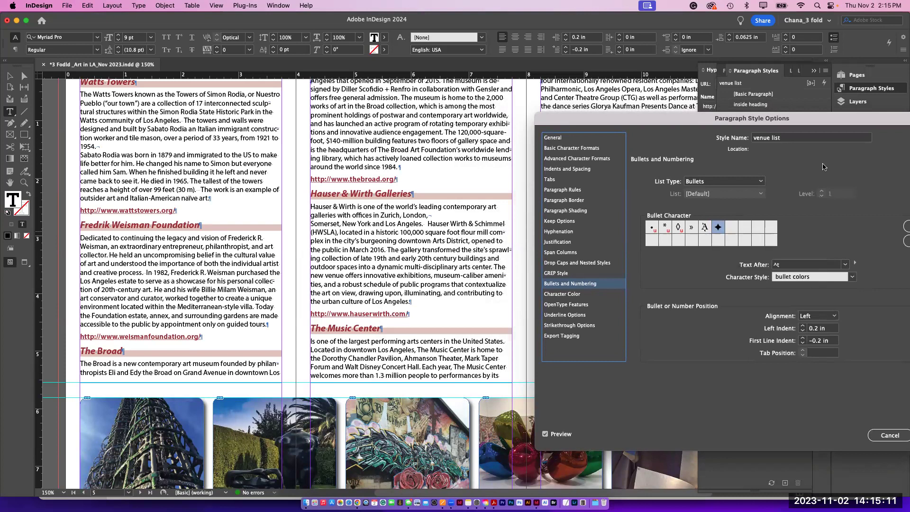
{"action": "left_click_drag", "start_coordinate": [827, 122], "coordinate": [716, 123]}
{"action": "left_click", "coordinate": [829, 437]}
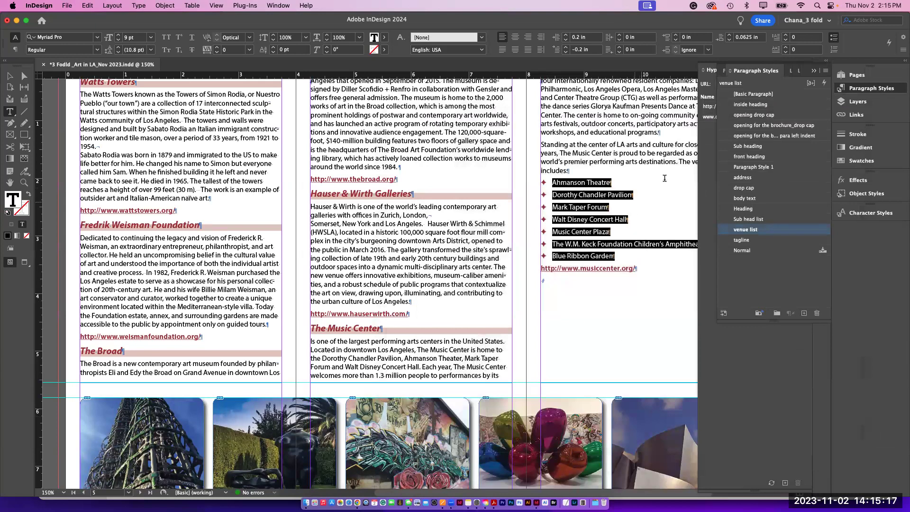
Step: Split "The venues includes:" into its own paragraph above the venue list and format it as Bold Italic at 11 pt
{"action": "left_click", "coordinate": [678, 159]}
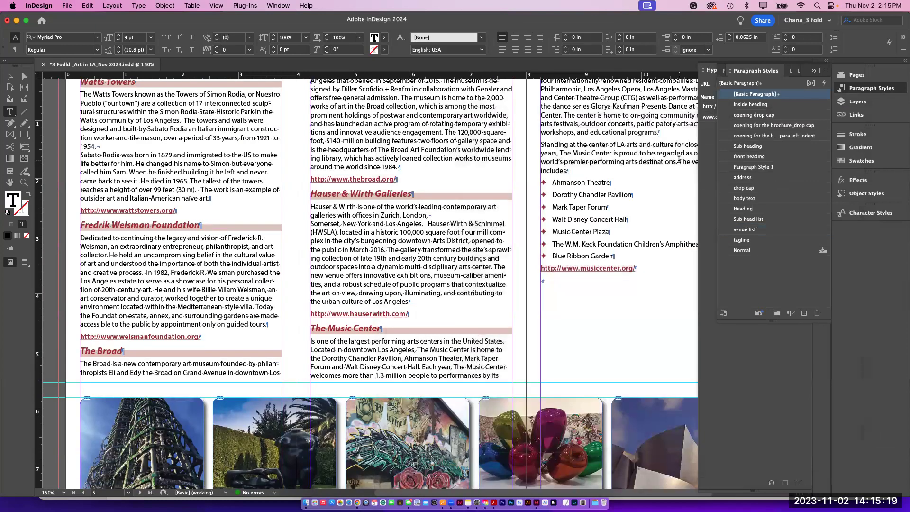
{"action": "key", "text": "Return"}
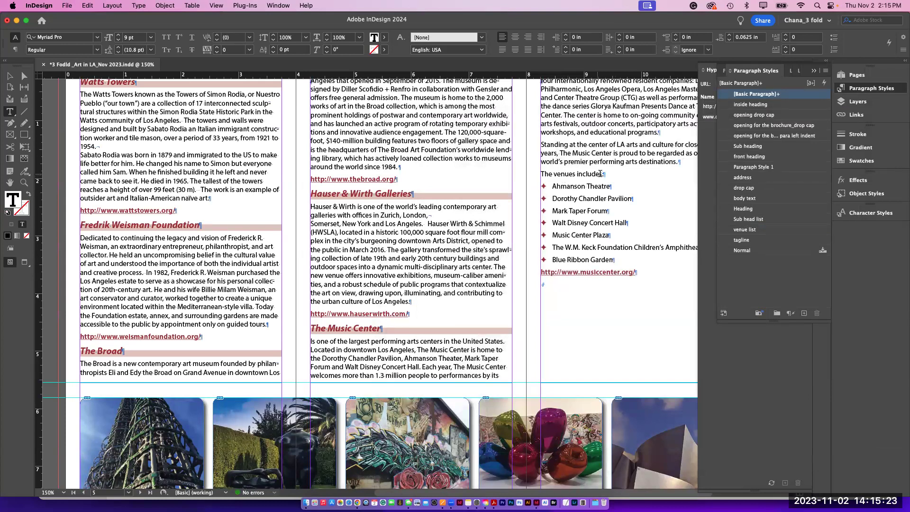
{"action": "left_click", "coordinate": [604, 173]}
{"action": "triple_click", "coordinate": [578, 173]}
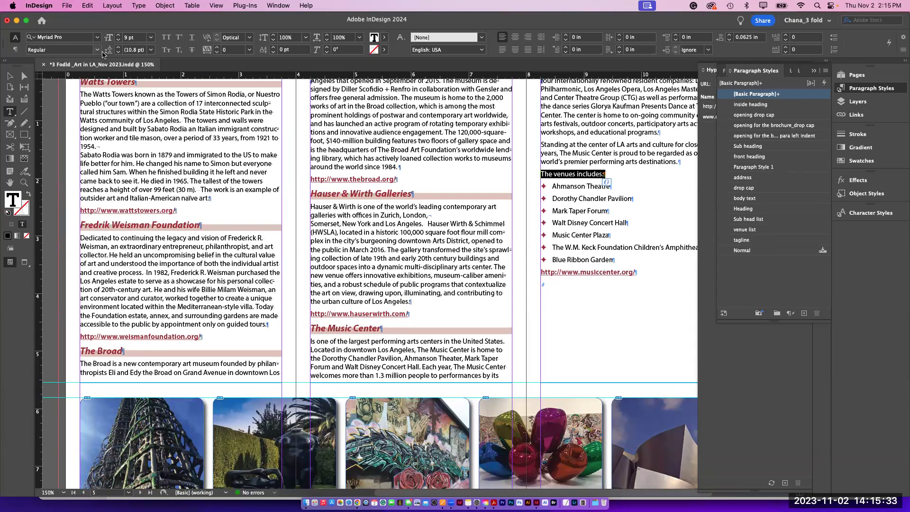
{"action": "left_click", "coordinate": [97, 51]}
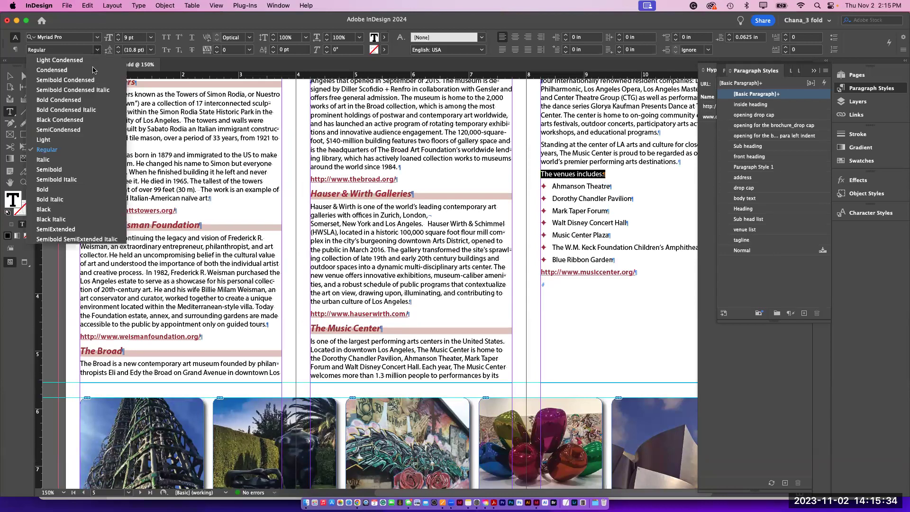
{"action": "left_click", "coordinate": [61, 200]}
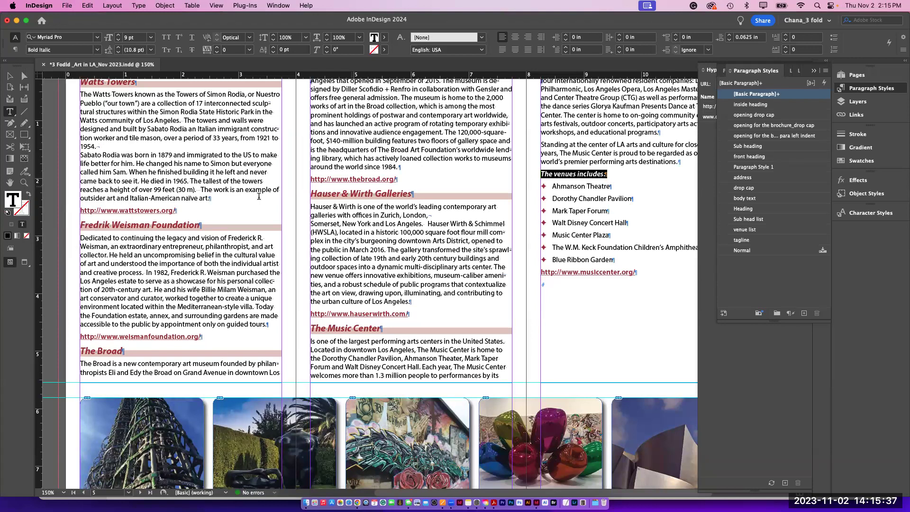
{"action": "left_click", "coordinate": [118, 36]}
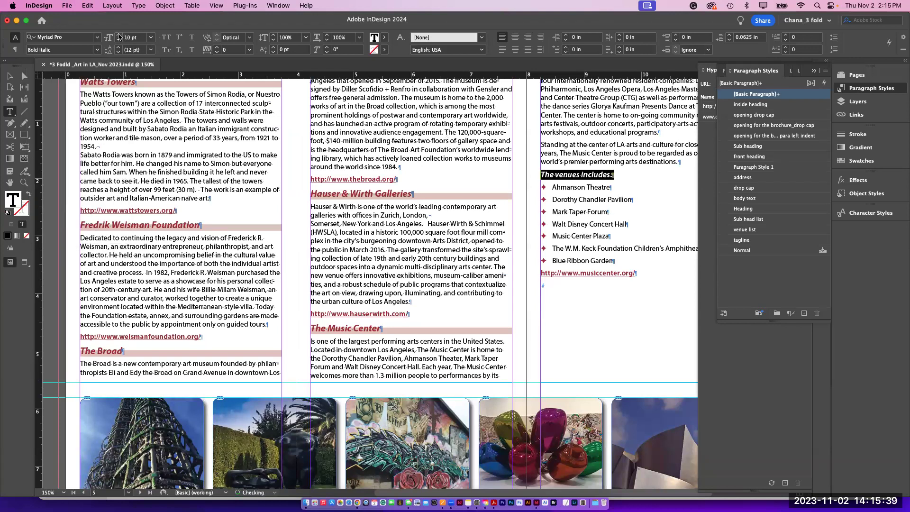
{"action": "left_click", "coordinate": [118, 36]}
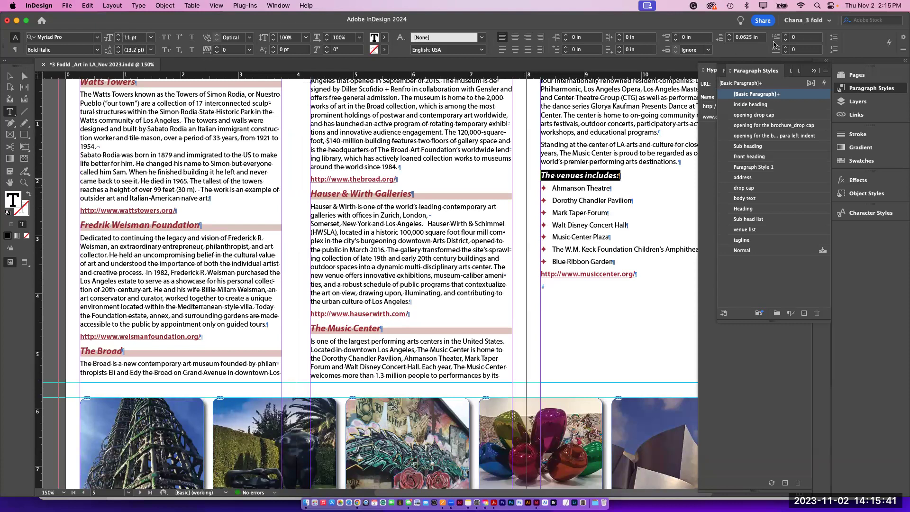
Step: Create a paragraph style named "menu list title" from the selected venue list heading and apply it to the selection
{"action": "left_click", "coordinate": [825, 83]}
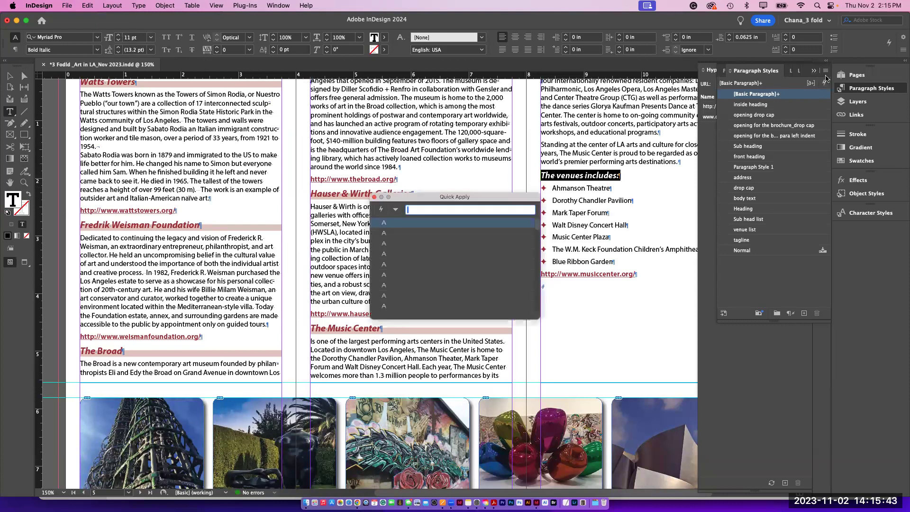
{"action": "left_click", "coordinate": [825, 72]}
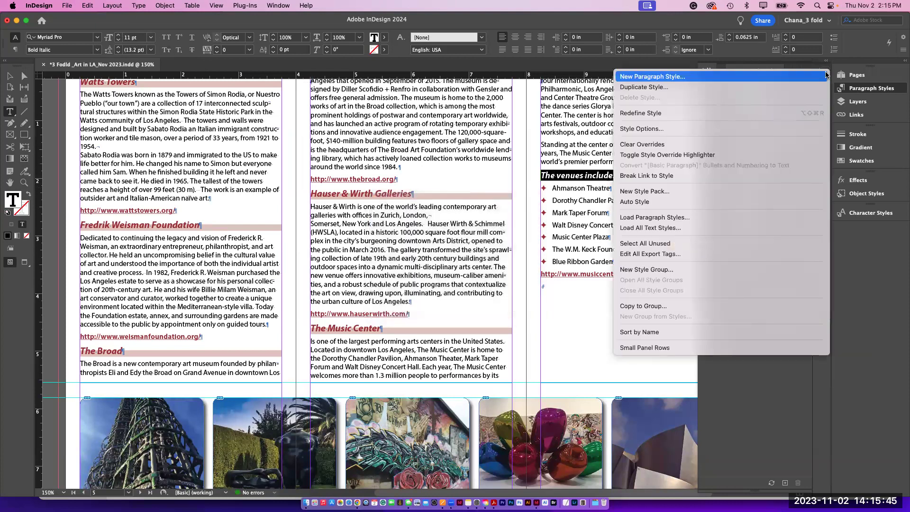
{"action": "left_click", "coordinate": [827, 72]}
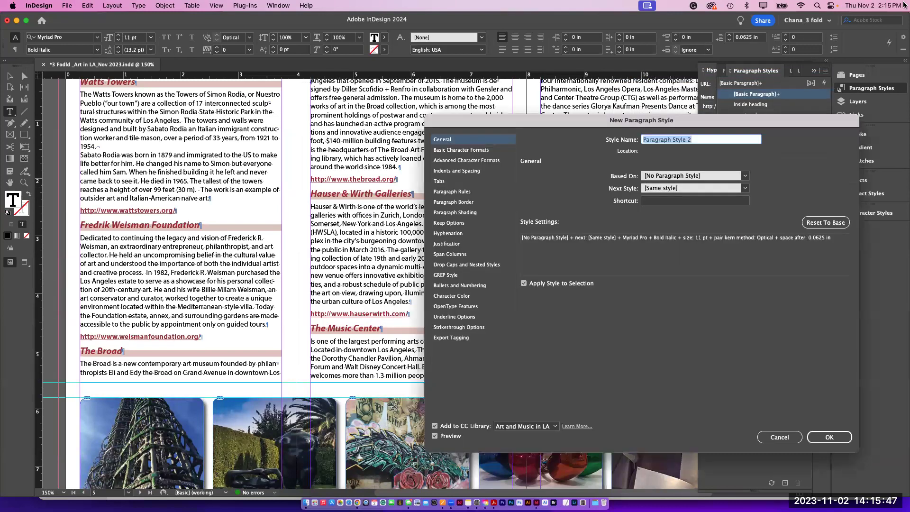
{"action": "type", "text": "menu list title"}
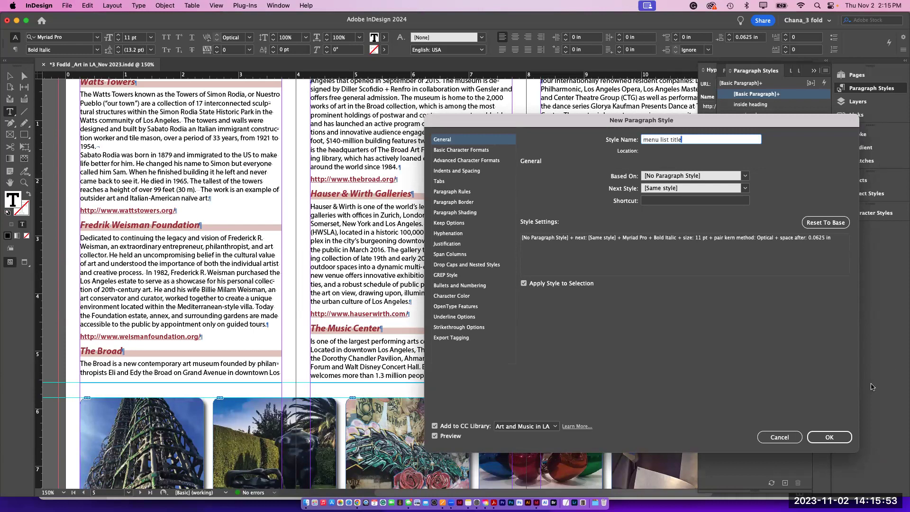
{"action": "left_click", "coordinate": [817, 439]}
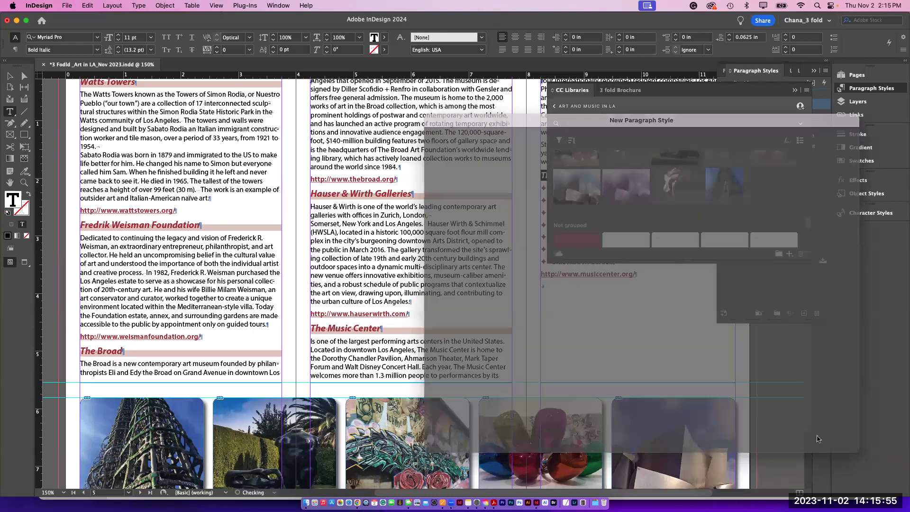
{"action": "left_click", "coordinate": [573, 91]}
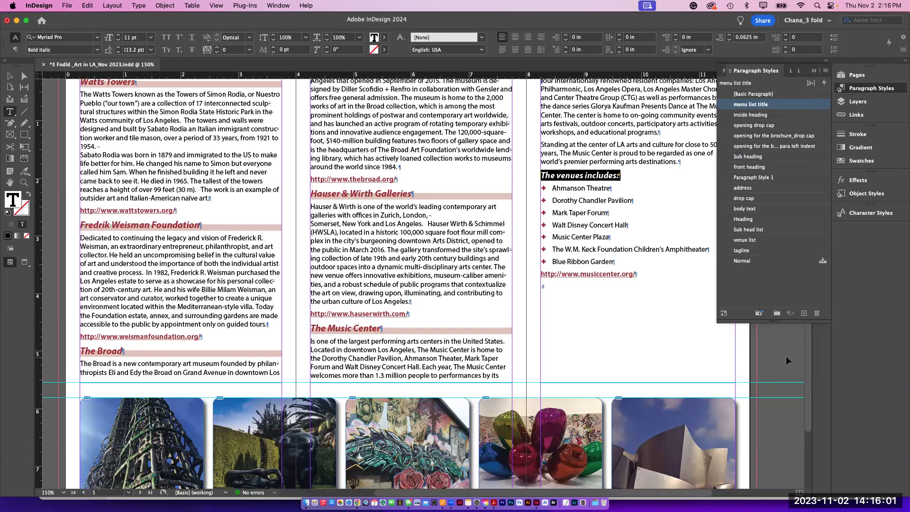
{"action": "key", "text": "super+minus"}
{"action": "key", "text": "super+minus"}
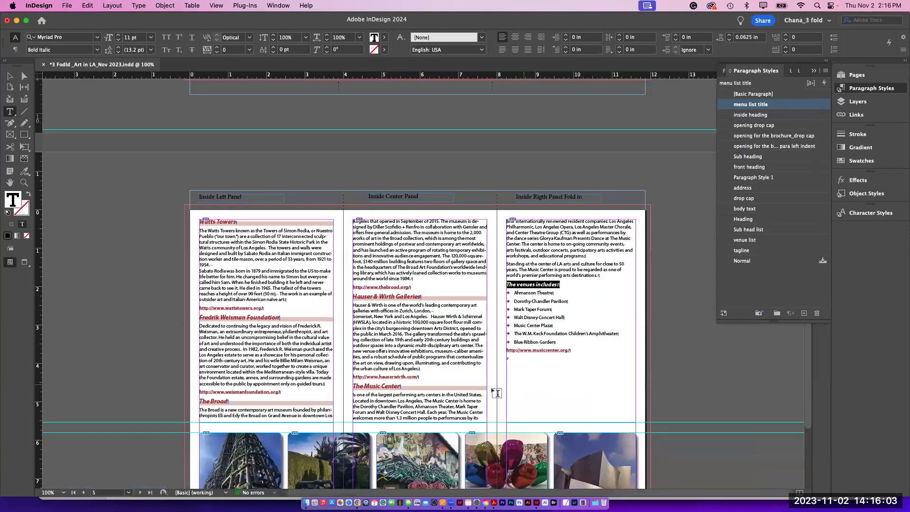
{"action": "triple_click", "coordinate": [479, 392]}
{"action": "left_click", "coordinate": [631, 358]}
{"action": "key", "text": "super+z"}
{"action": "scroll", "coordinate": [277, 256], "scroll_direction": "up", "scroll_amount": 1}
Step: Place ballerina.psd from the Photoshop Files folder over the inside right panel's text, about 3.38 in wide and 4.76 in tall
{"action": "left_click", "coordinate": [9, 76]}
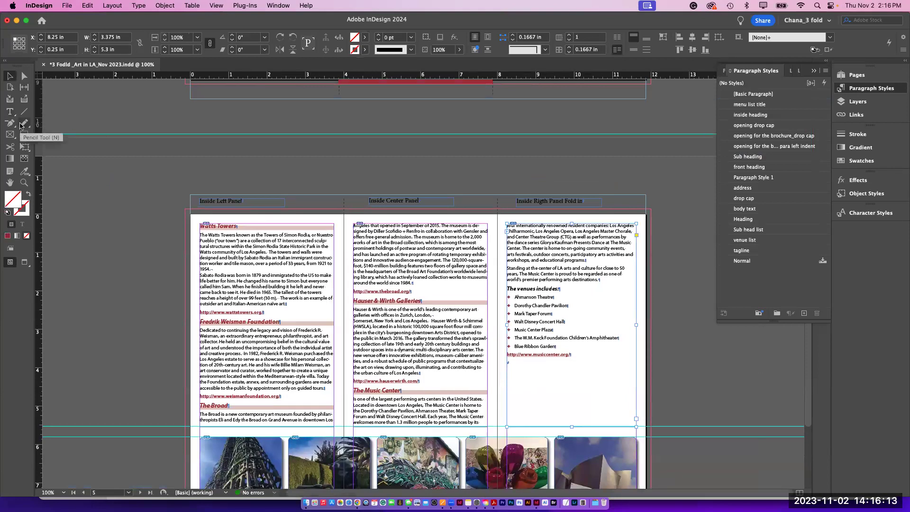
{"action": "key", "text": "super+d"}
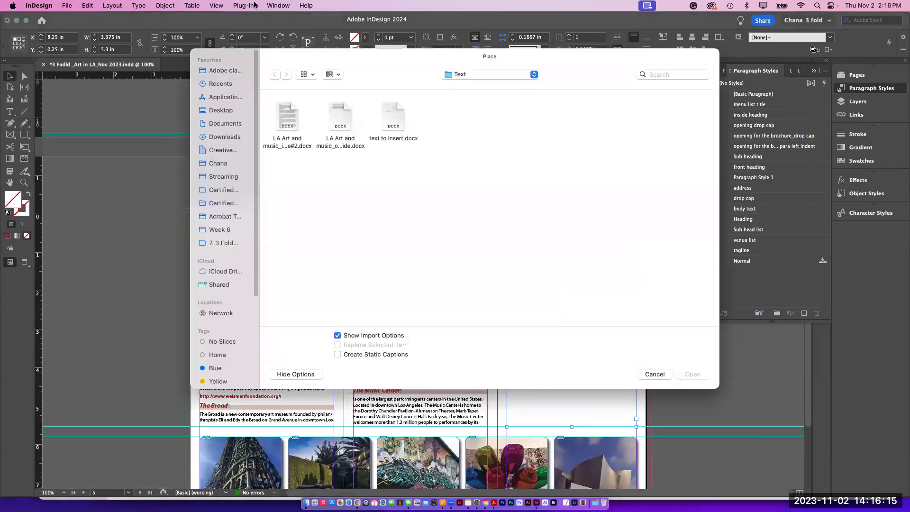
{"action": "left_click", "coordinate": [487, 77]}
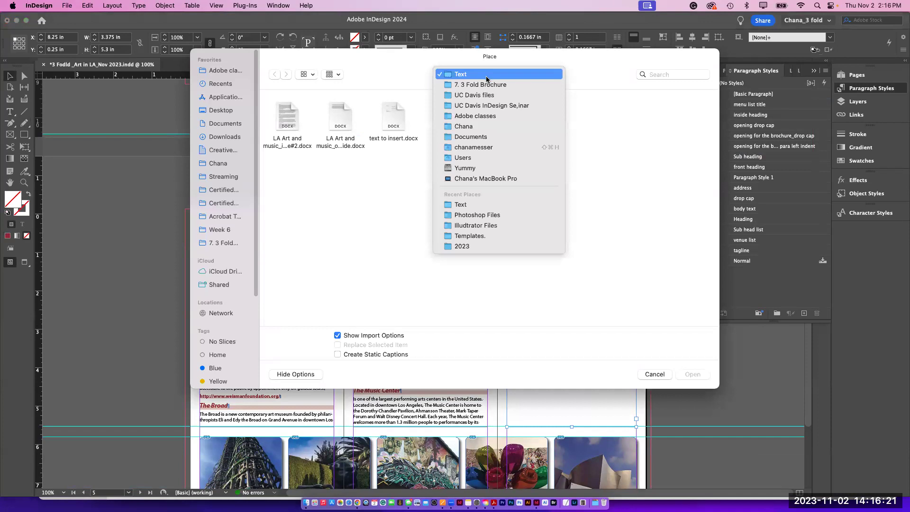
{"action": "left_click", "coordinate": [487, 85]}
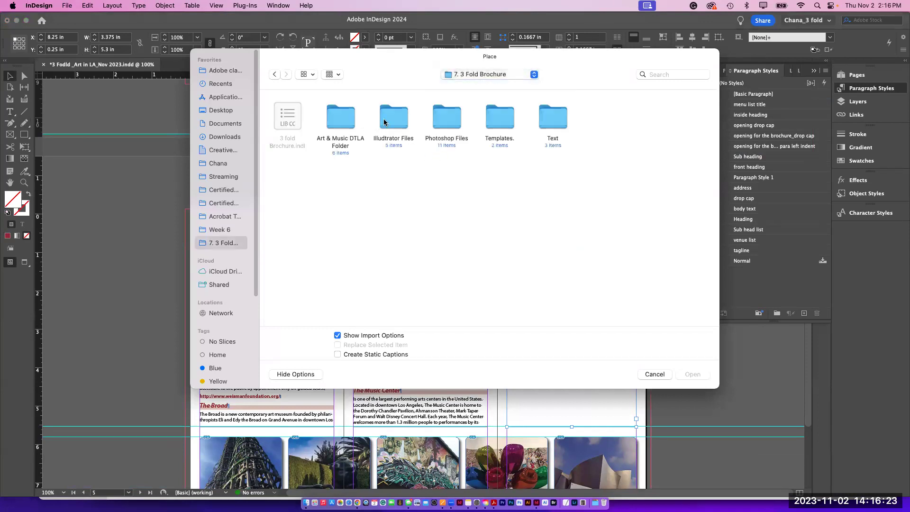
{"action": "double_click", "coordinate": [439, 129]}
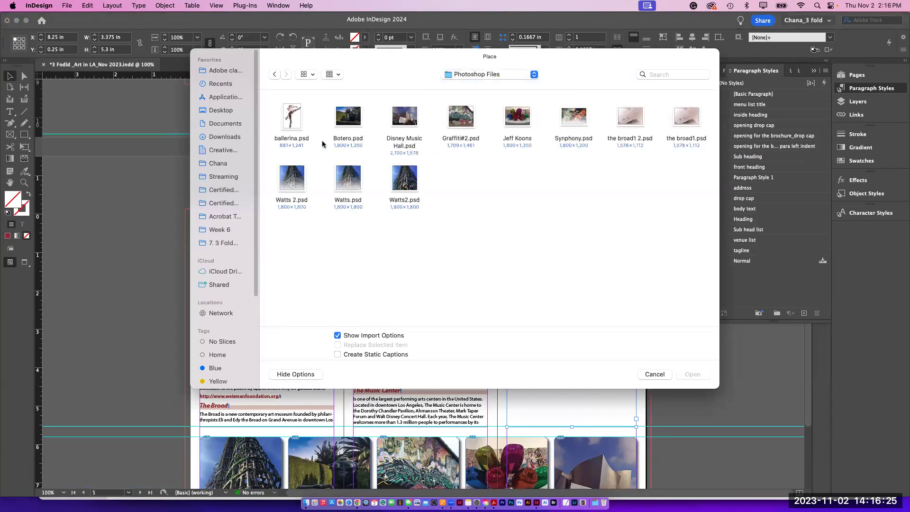
{"action": "left_click", "coordinate": [300, 132]}
{"action": "left_click", "coordinate": [683, 375]}
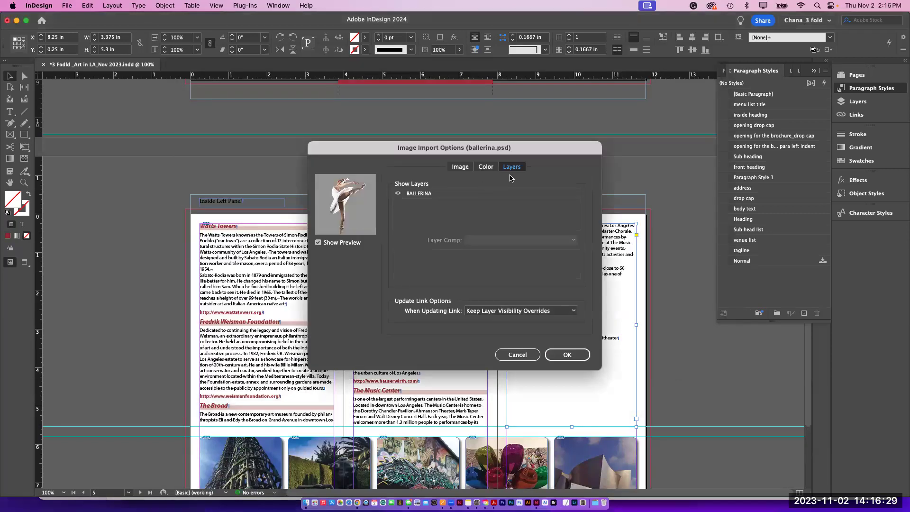
{"action": "left_click", "coordinate": [559, 358]}
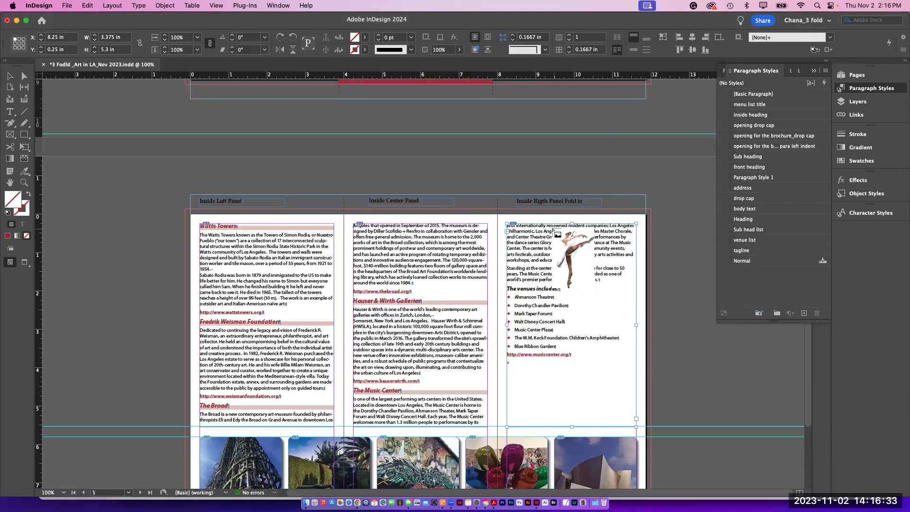
{"action": "left_click", "coordinate": [557, 232]}
{"action": "left_click_drag", "start_coordinate": [560, 237], "coordinate": [627, 408]}
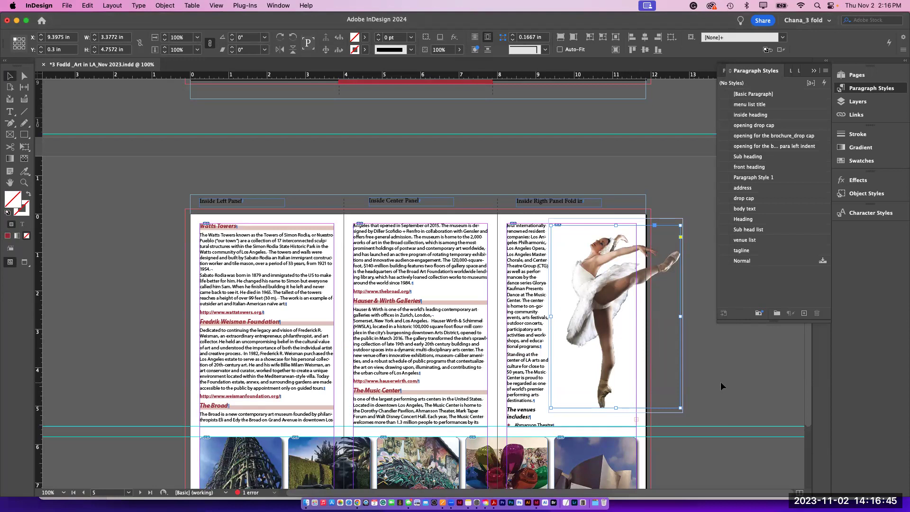
Step: Wrap the inside right panel's text around the ballerina's object shape, using Detect Edges as the contour type
{"action": "key", "text": "super+minus"}
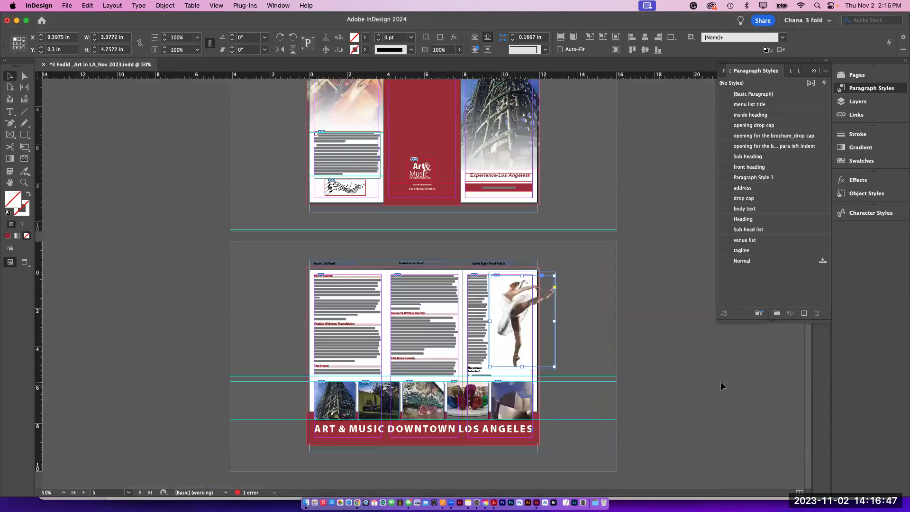
{"action": "key", "text": "super+equal"}
{"action": "key", "text": "super+equal"}
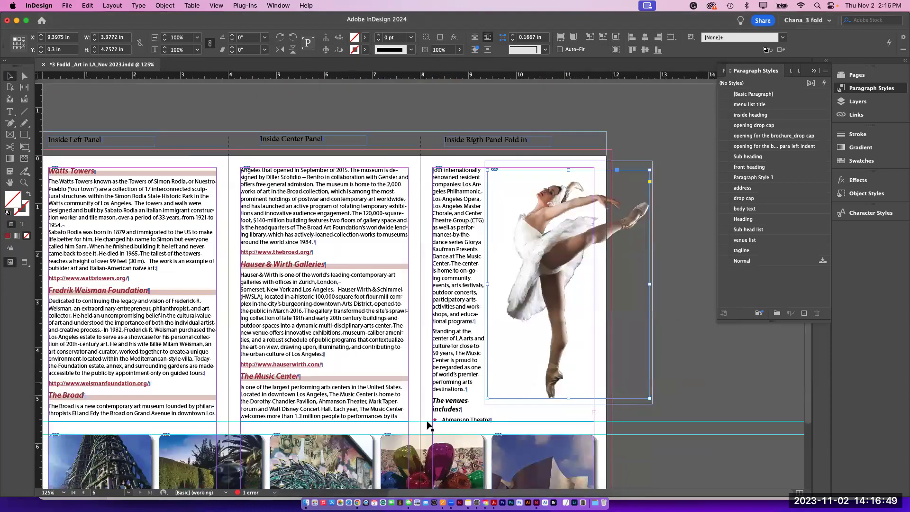
{"action": "left_click", "coordinate": [476, 38]}
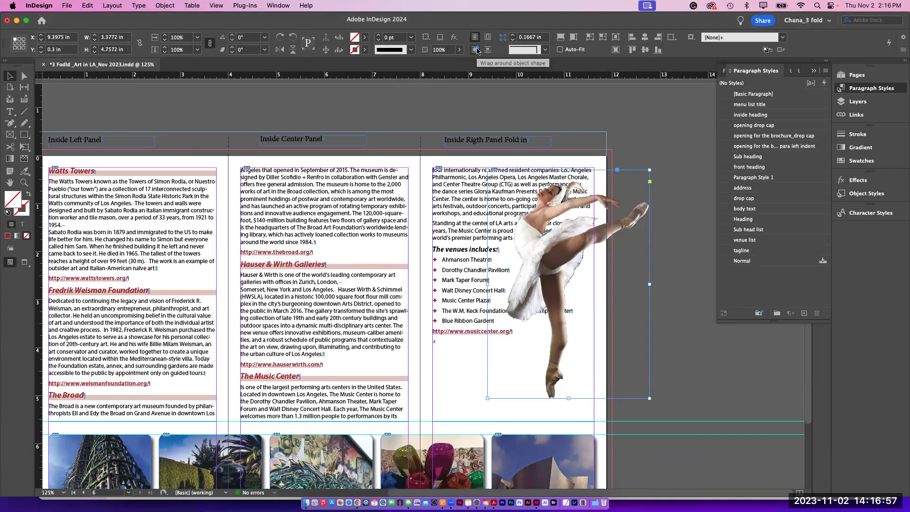
{"action": "left_click", "coordinate": [476, 50]}
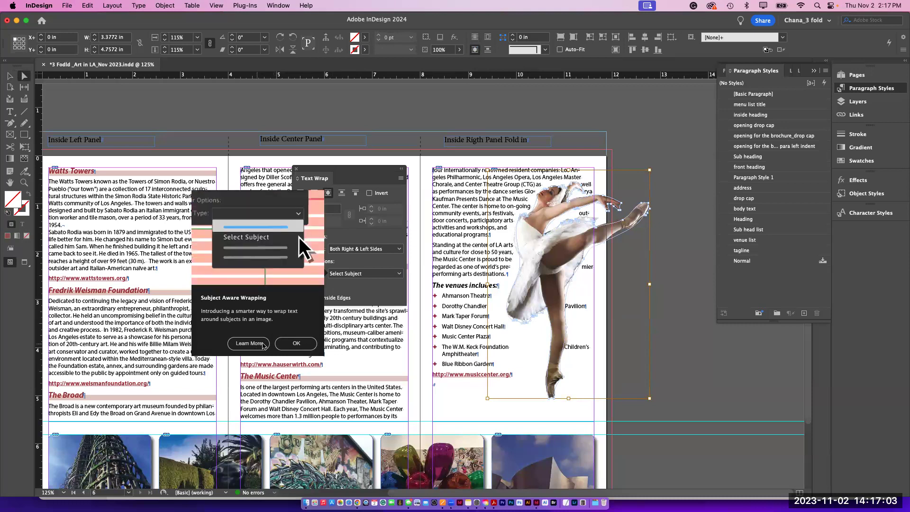
{"action": "left_click", "coordinate": [290, 343]}
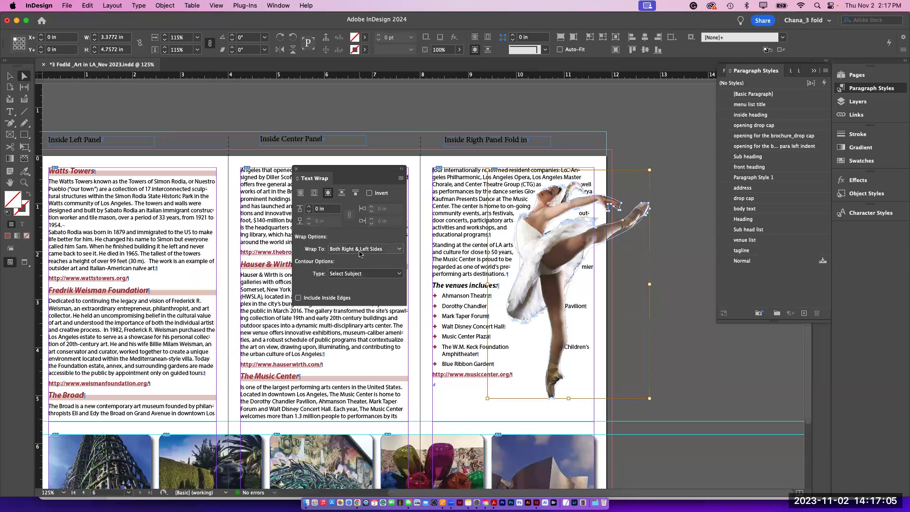
{"action": "left_click", "coordinate": [361, 275]}
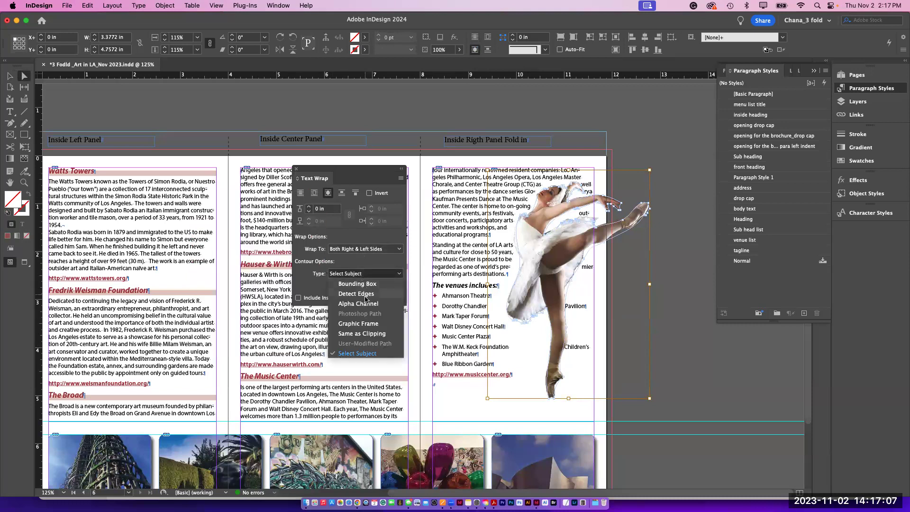
{"action": "left_click", "coordinate": [364, 295]}
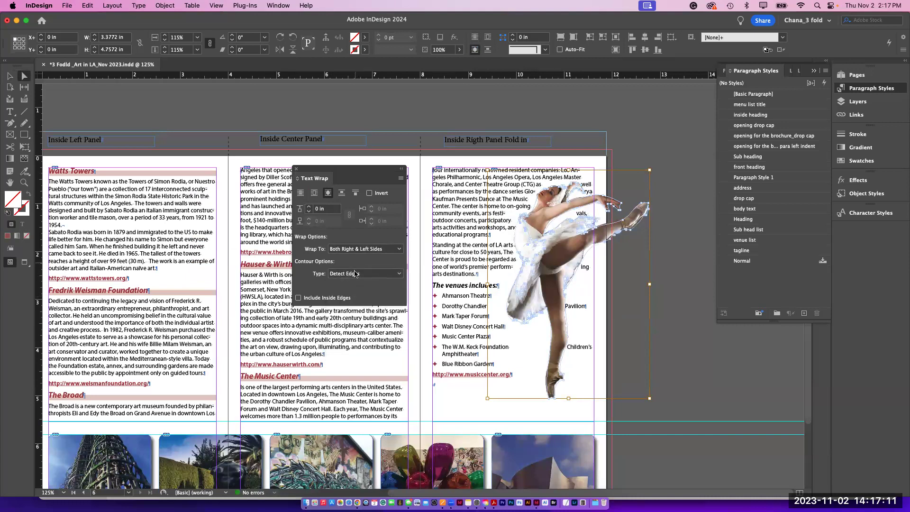
Step: Switch the ballerina's wrap contour type to Alpha Channel and move the image lower, to about X 9.62 in, Y 1.21 in
{"action": "left_click", "coordinate": [355, 275]}
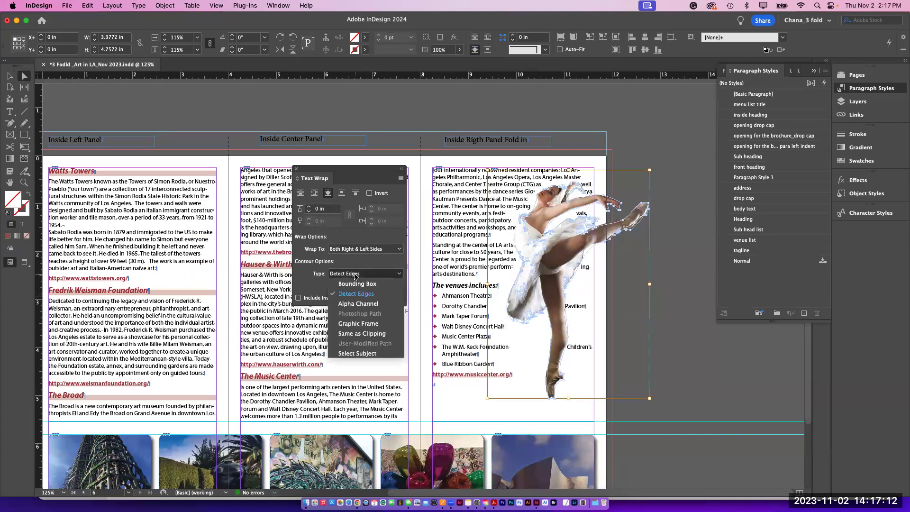
{"action": "left_click", "coordinate": [361, 304]}
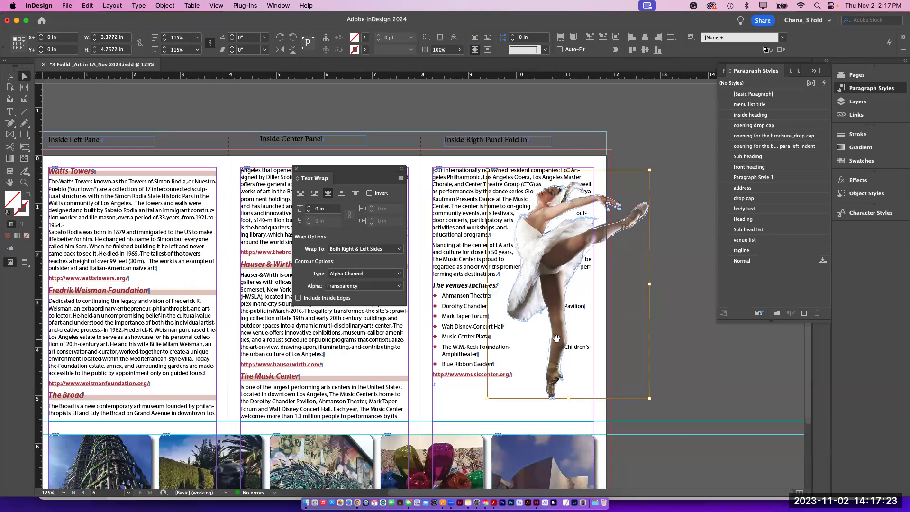
{"action": "left_click", "coordinate": [10, 77]}
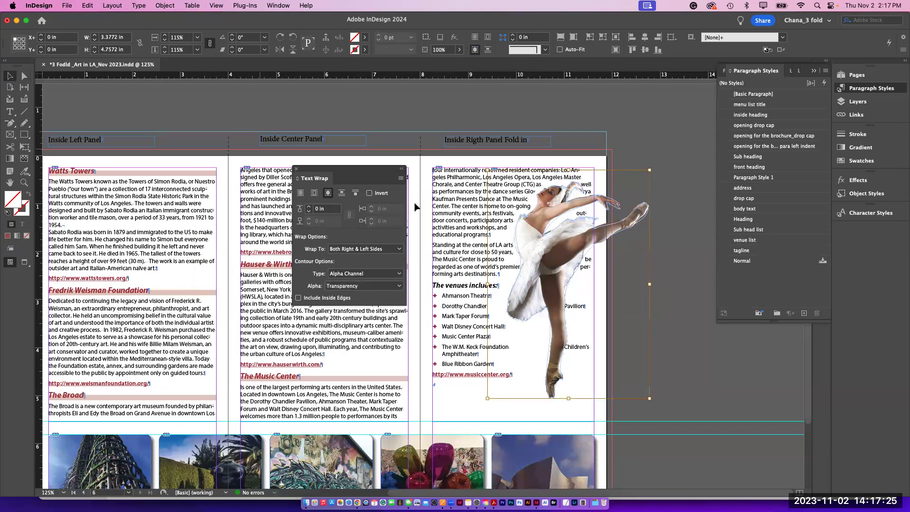
{"action": "left_click", "coordinate": [554, 307]}
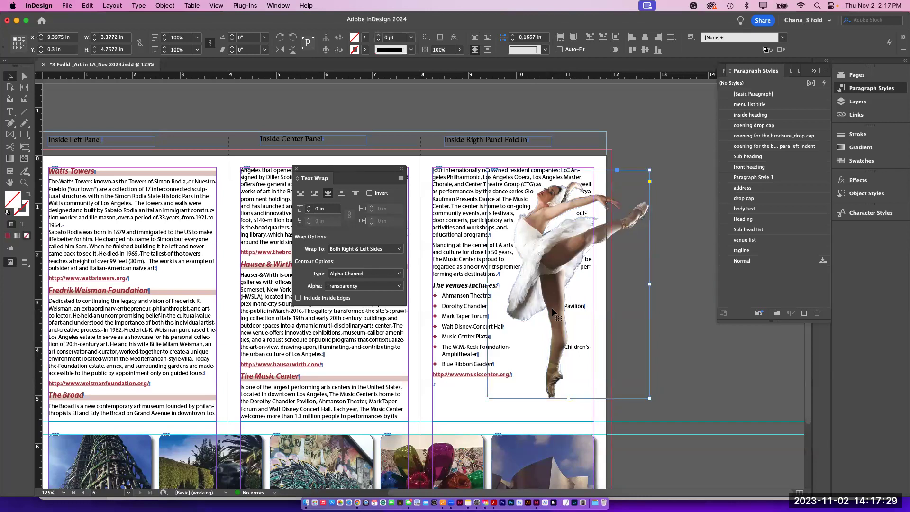
{"action": "left_click_drag", "start_coordinate": [557, 314], "coordinate": [566, 354]}
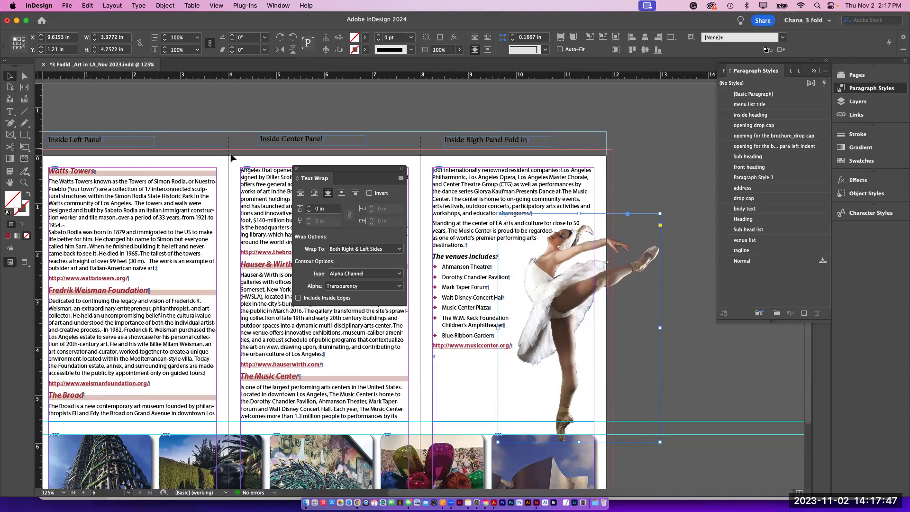
Step: Shorten the left text frame to 4.65 in and the center one to 4.82 in, moving The Broad and The Music Center headings to the following panels
{"action": "left_click_drag", "start_coordinate": [302, 170], "coordinate": [638, 191]}
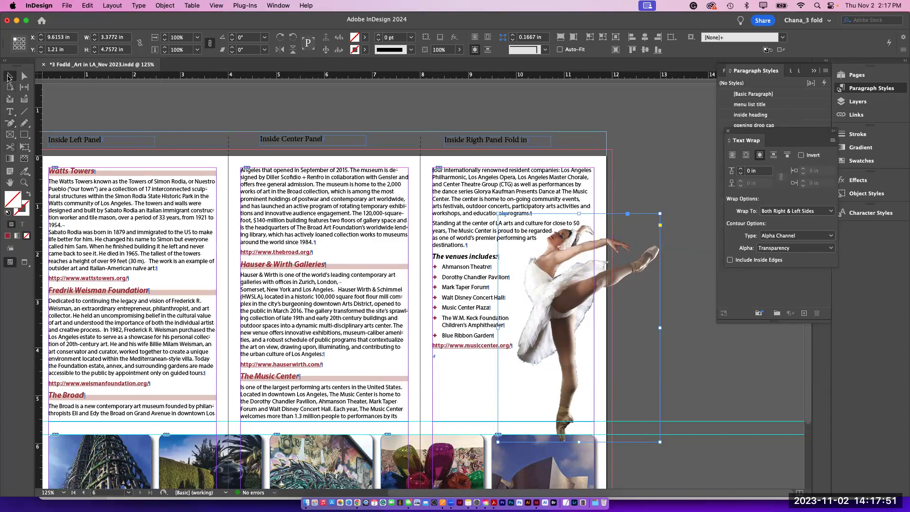
{"action": "left_click", "coordinate": [120, 365]}
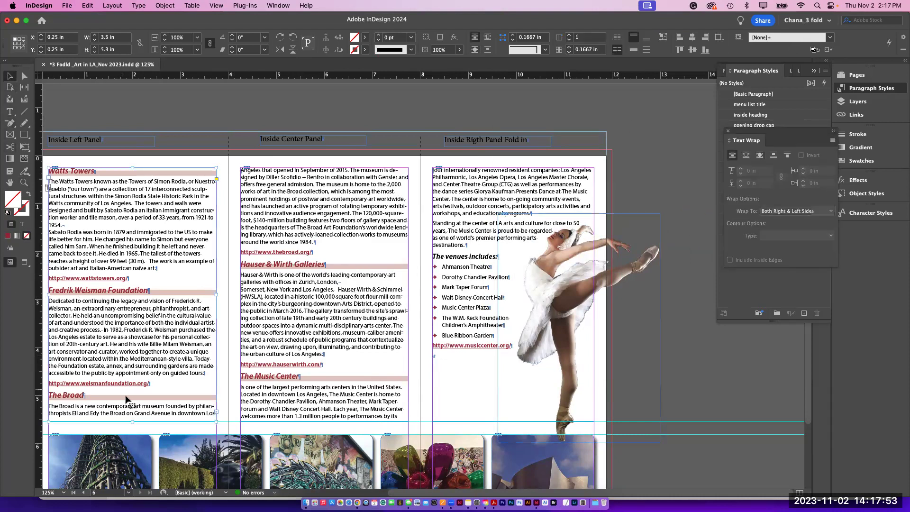
{"action": "left_click_drag", "start_coordinate": [132, 421], "coordinate": [132, 390]}
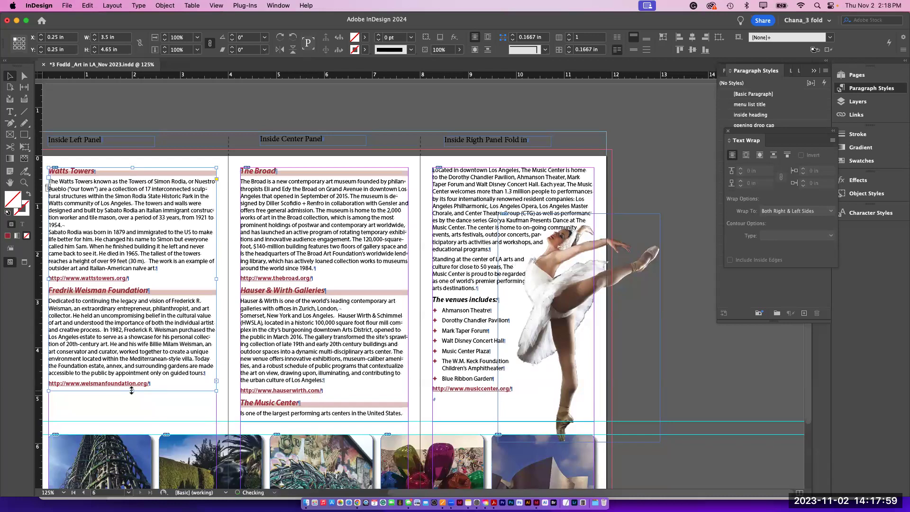
{"action": "left_click", "coordinate": [293, 413]}
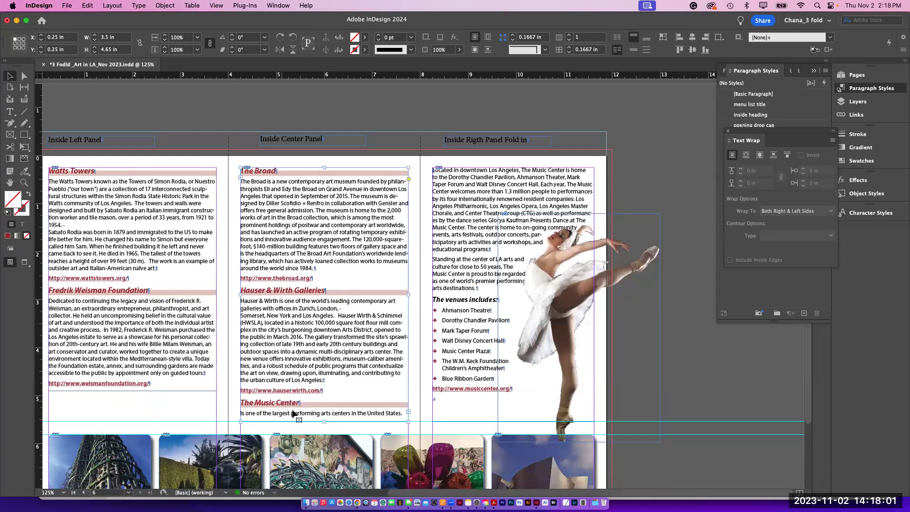
{"action": "left_click_drag", "start_coordinate": [324, 422], "coordinate": [325, 398]}
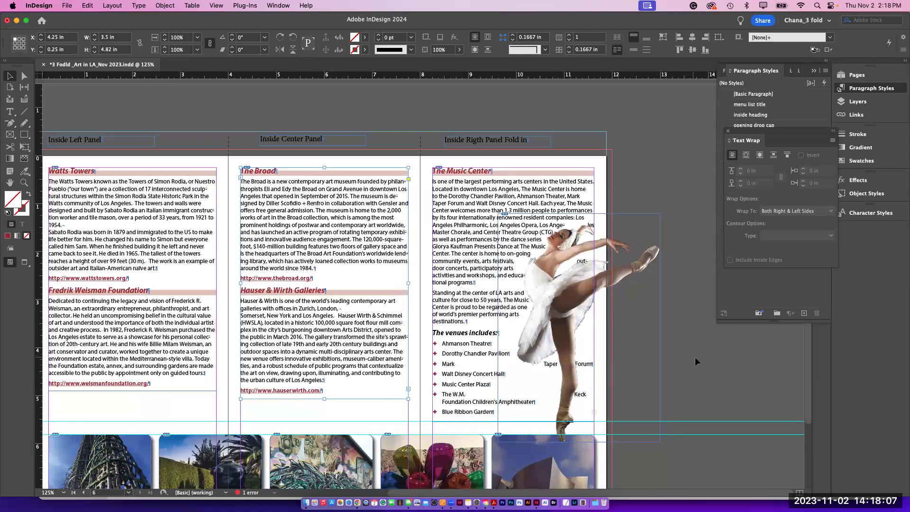
Step: Reposition the ballerina to about X 9.875 in, Y 1.16 in, and set its text wrap offset to 0.0625 in
{"action": "left_click", "coordinate": [649, 345]}
{"action": "left_click_drag", "start_coordinate": [582, 301], "coordinate": [594, 300]}
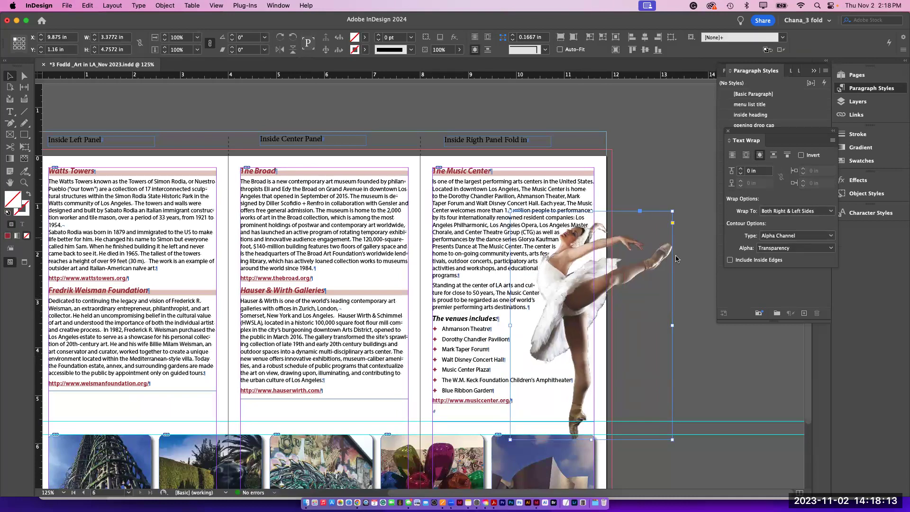
{"action": "left_click", "coordinate": [740, 169]}
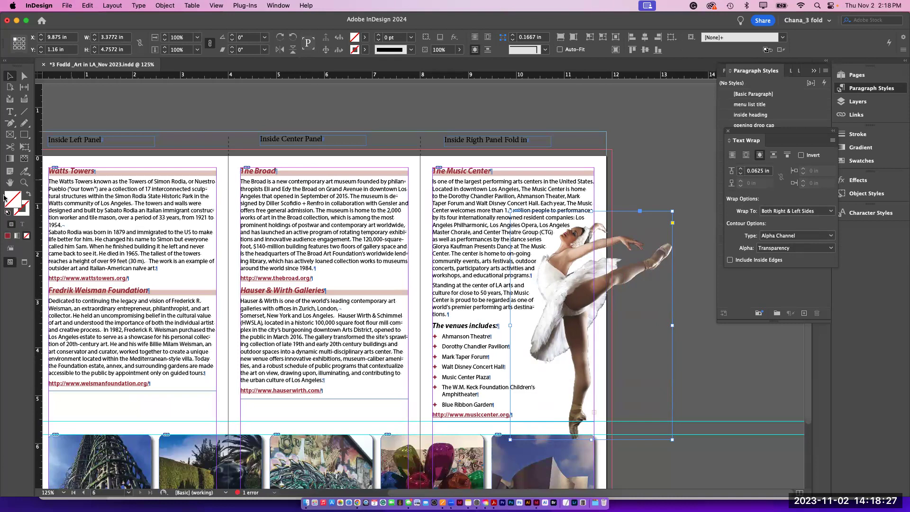
Step: Set the space after the Watts Towers web link to 0.125 in and lengthen the left text frame to about 4.76 in
{"action": "left_click", "coordinate": [9, 114]}
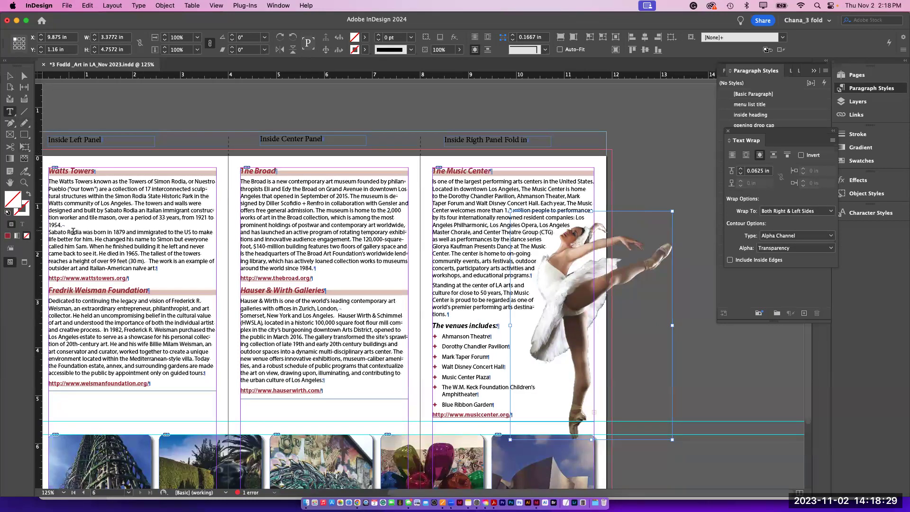
{"action": "left_click", "coordinate": [126, 278]}
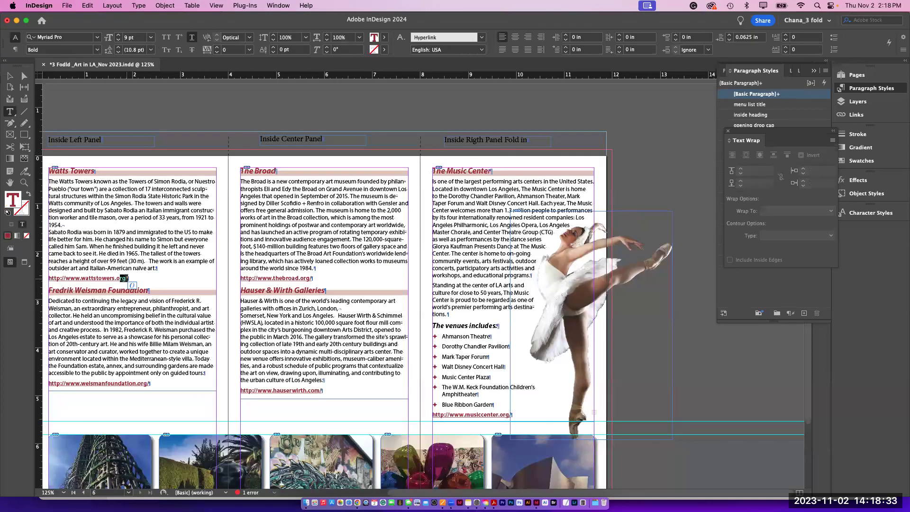
{"action": "left_click", "coordinate": [126, 277]}
{"action": "left_click", "coordinate": [729, 36]}
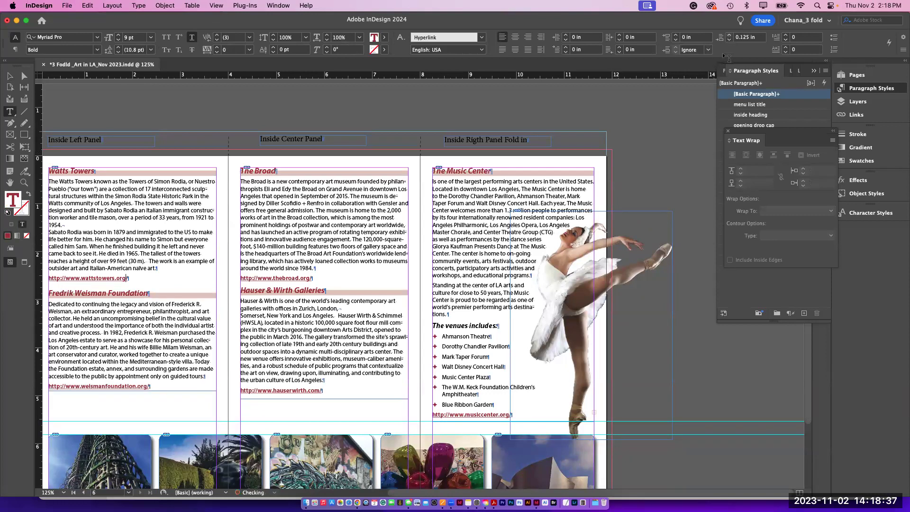
{"action": "left_click", "coordinate": [150, 385]}
{"action": "left_click", "coordinate": [11, 77]}
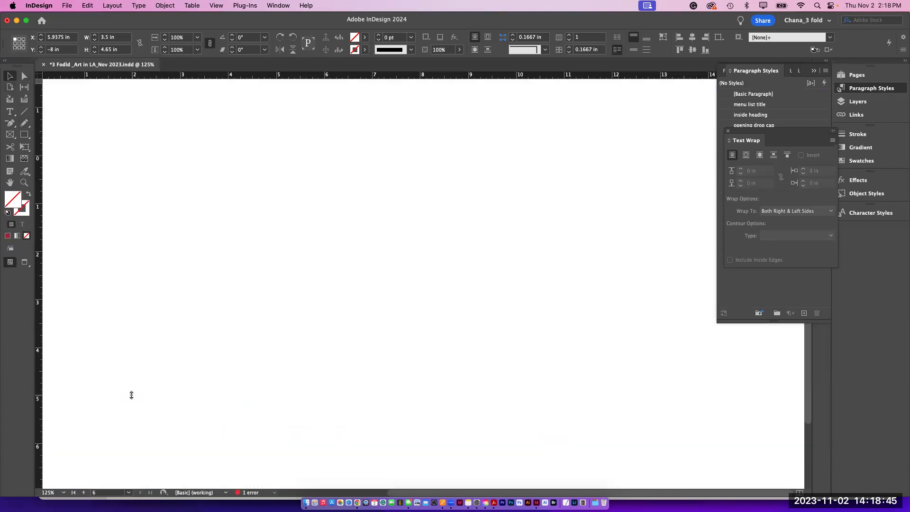
{"action": "mouse_move", "coordinate": [131, 395]}
{"action": "left_mouse_down"}
{"action": "mouse_move", "coordinate": [131, 406]}
{"action": "mouse_move", "coordinate": [131, 395]}
{"action": "left_mouse_up"}
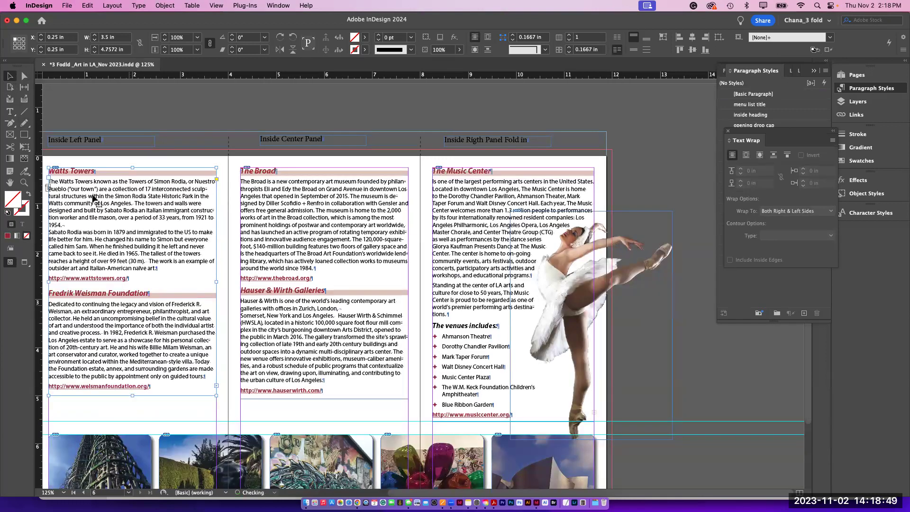
Step: Set the space after The Broad's web link in the center panel to 0.125 in
{"action": "left_click", "coordinate": [10, 112]}
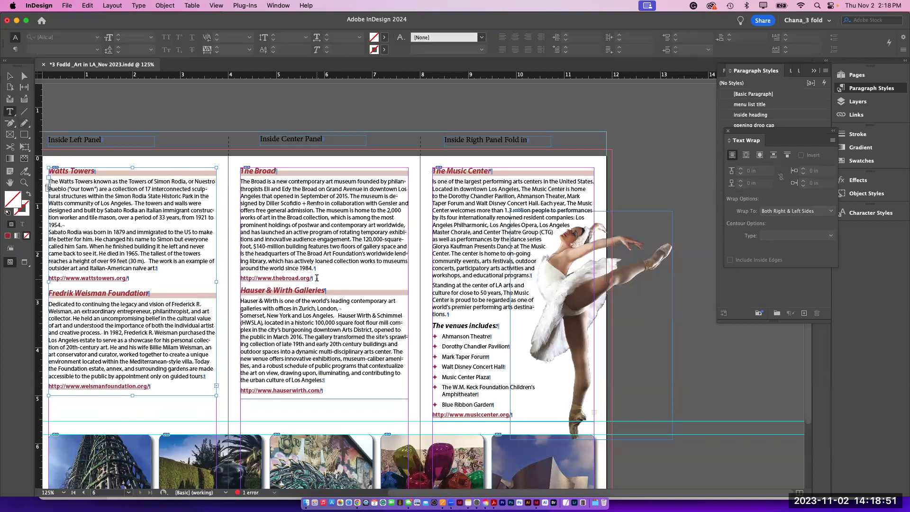
{"action": "left_click", "coordinate": [317, 277]}
{"action": "left_click", "coordinate": [730, 36]}
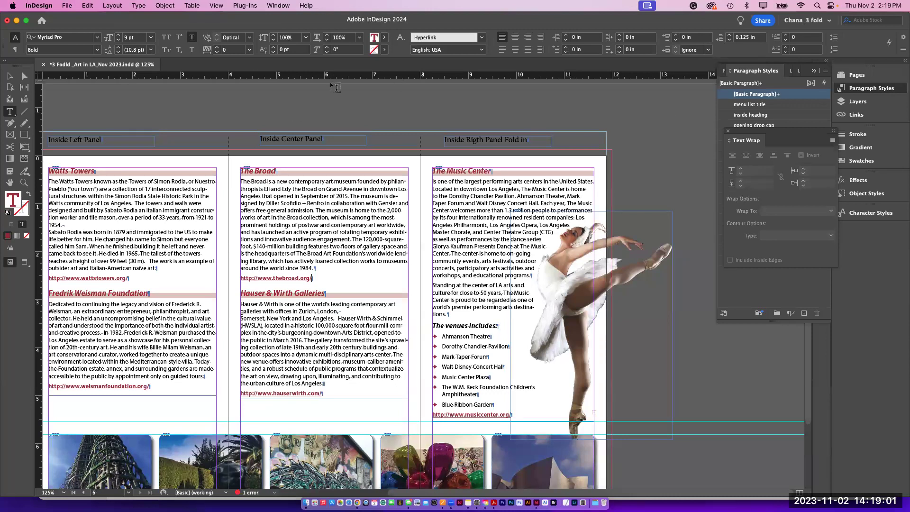
{"action": "key", "text": "Escape"}
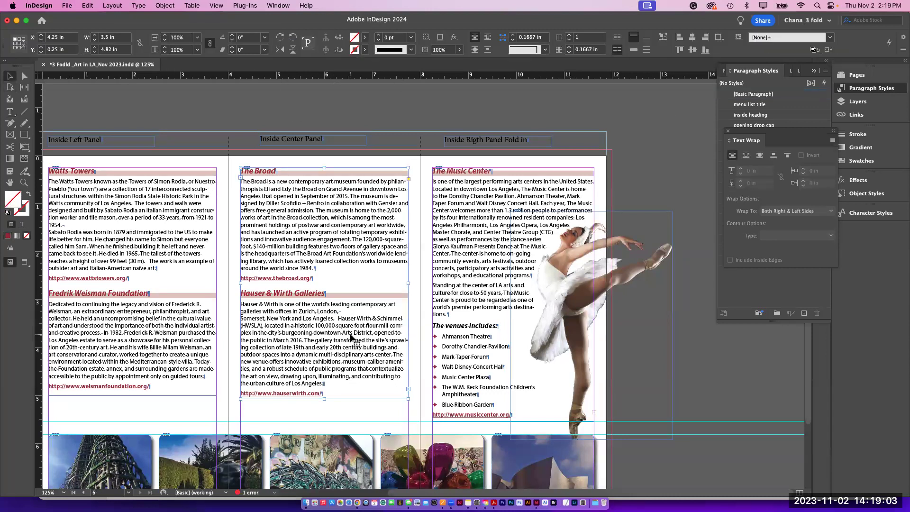
Step: Insert a forced line break after "1921" in the first Watts Towers paragraph so "to 1954" starts on the next line
{"action": "key", "text": "super+minus"}
{"action": "key", "text": "super+minus"}
{"action": "key", "text": "super+minus"}
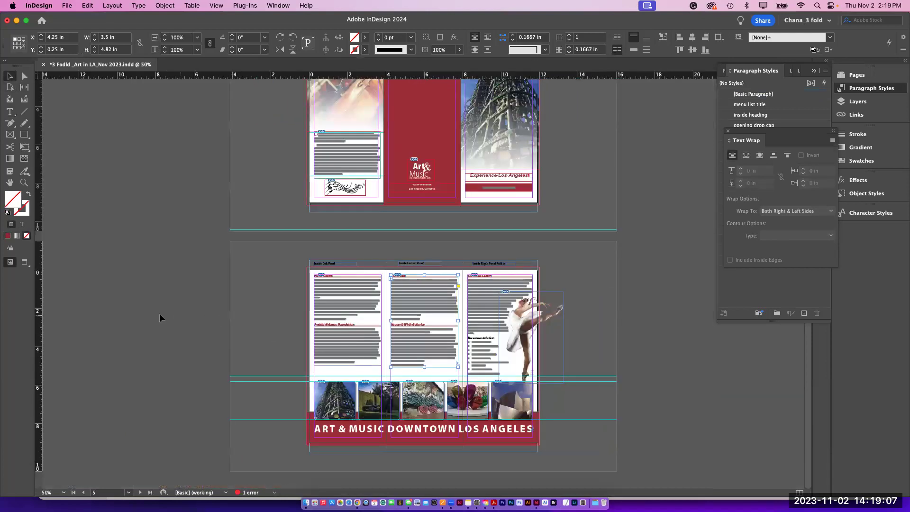
{"action": "left_click", "coordinate": [156, 317]}
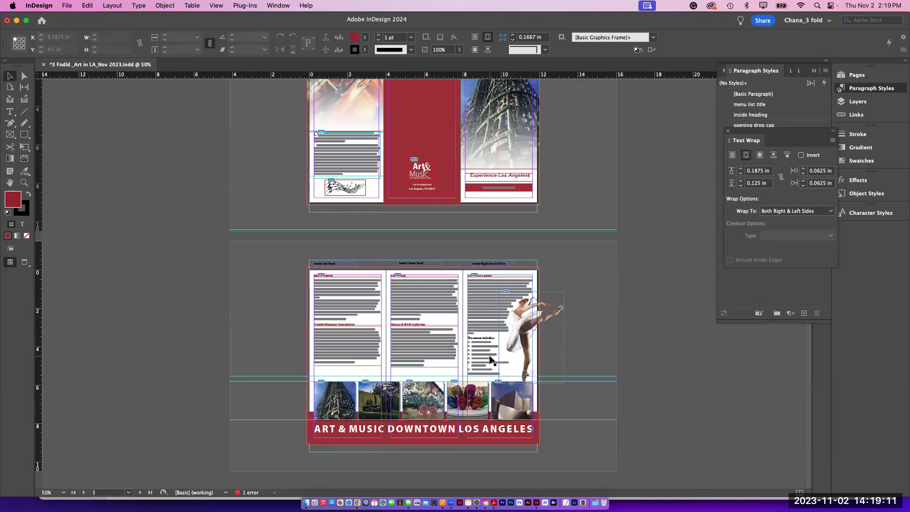
{"action": "key", "text": "super+equal"}
{"action": "key", "text": "super+equal"}
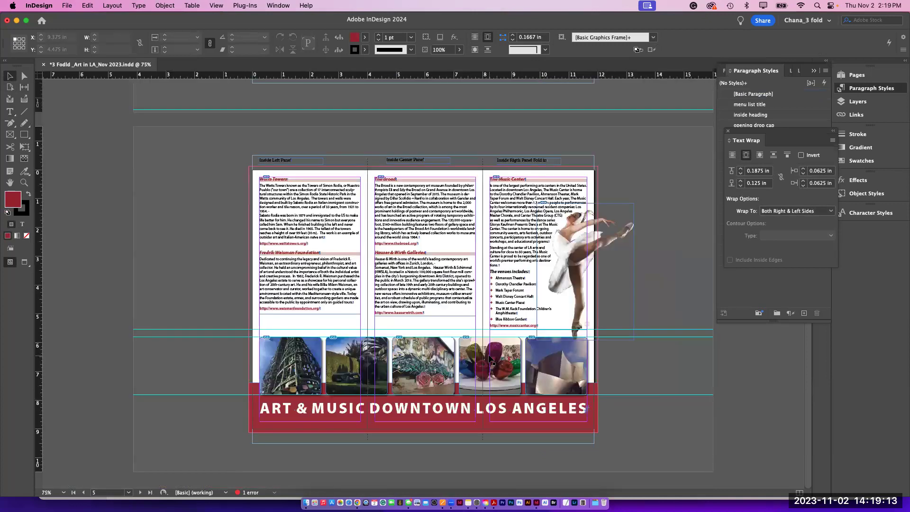
{"action": "key", "text": "super+equal"}
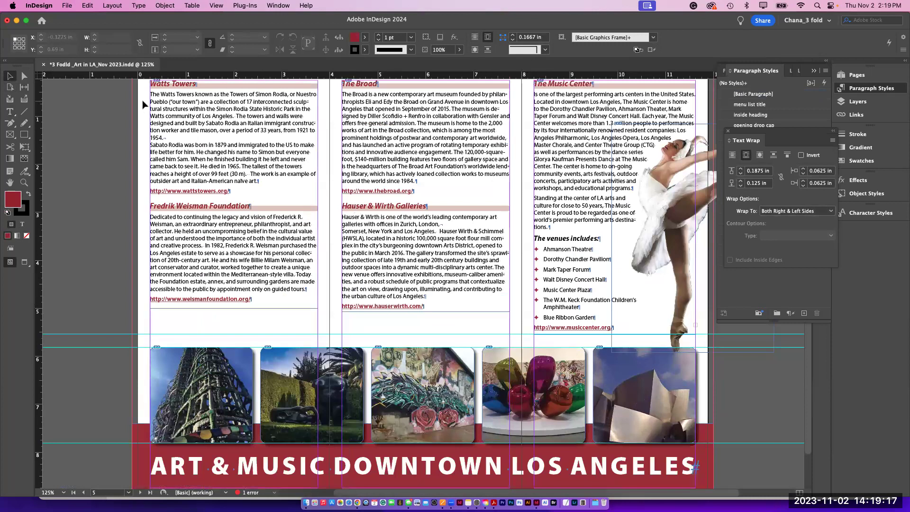
{"action": "left_click", "coordinate": [10, 112]}
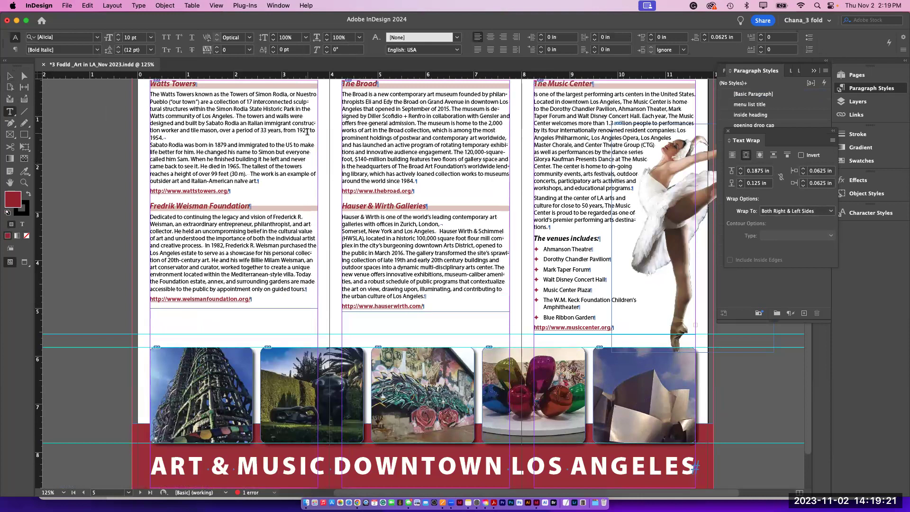
{"action": "left_click", "coordinate": [308, 130]}
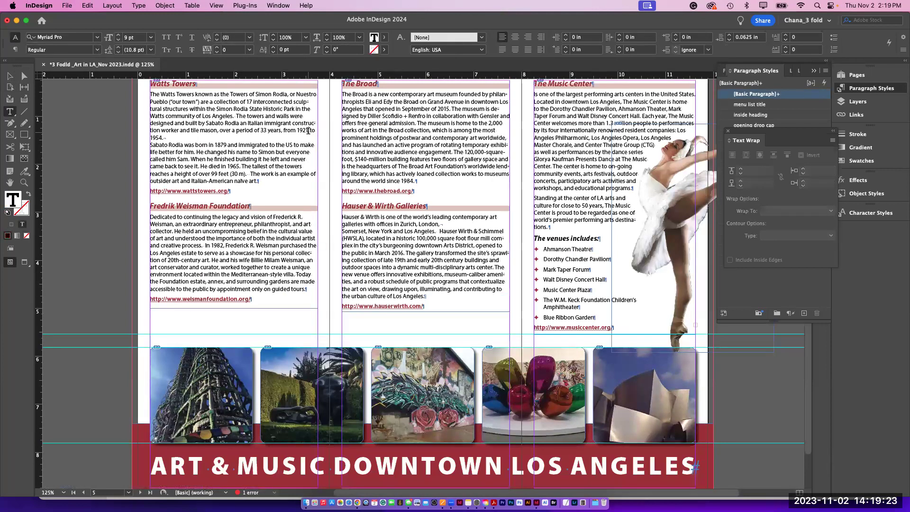
{"action": "key", "text": "shift+Return"}
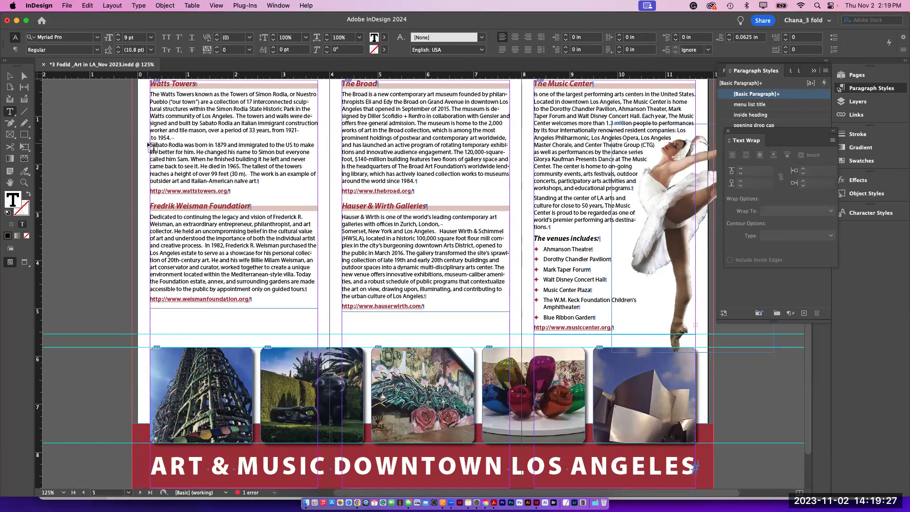
{"action": "left_click", "coordinate": [151, 145]}
Step: Reduce the "The venues includes:" heading in the inside right panel to 10 pt
{"action": "left_click", "coordinate": [579, 239]}
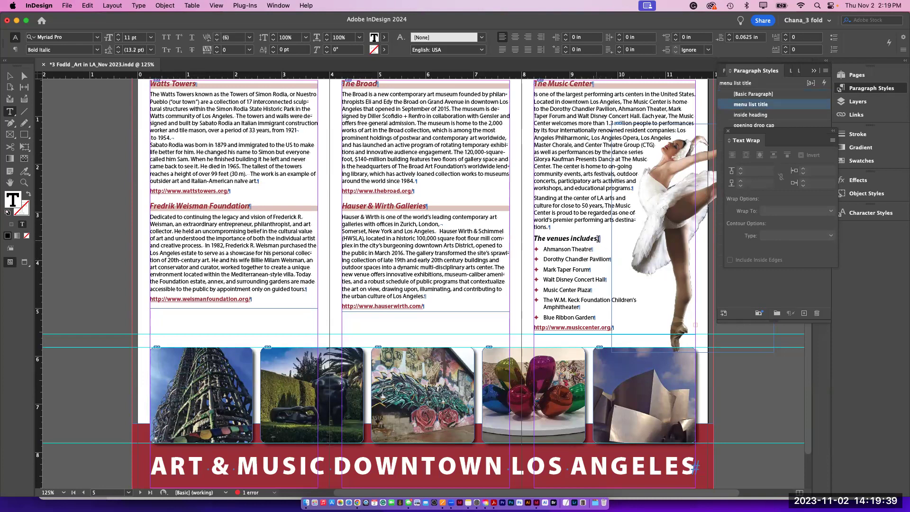
{"action": "triple_click", "coordinate": [579, 238]}
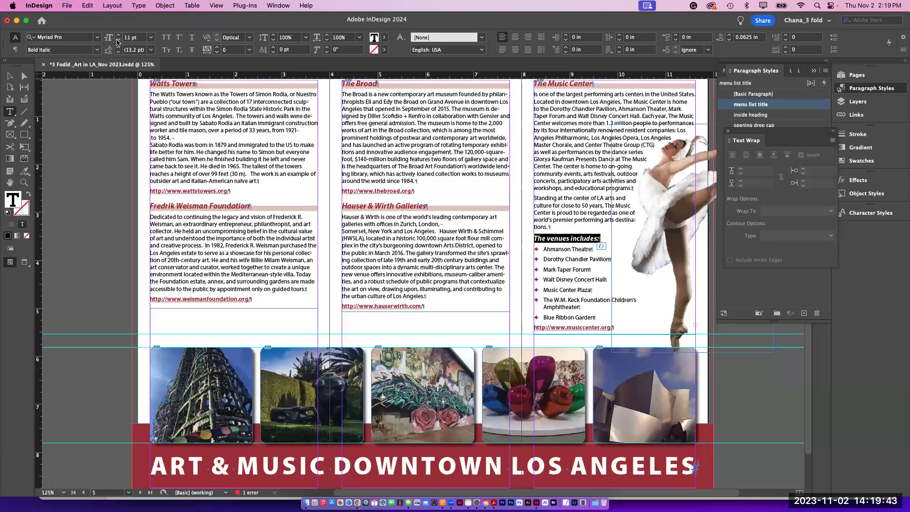
{"action": "left_click", "coordinate": [118, 40]}
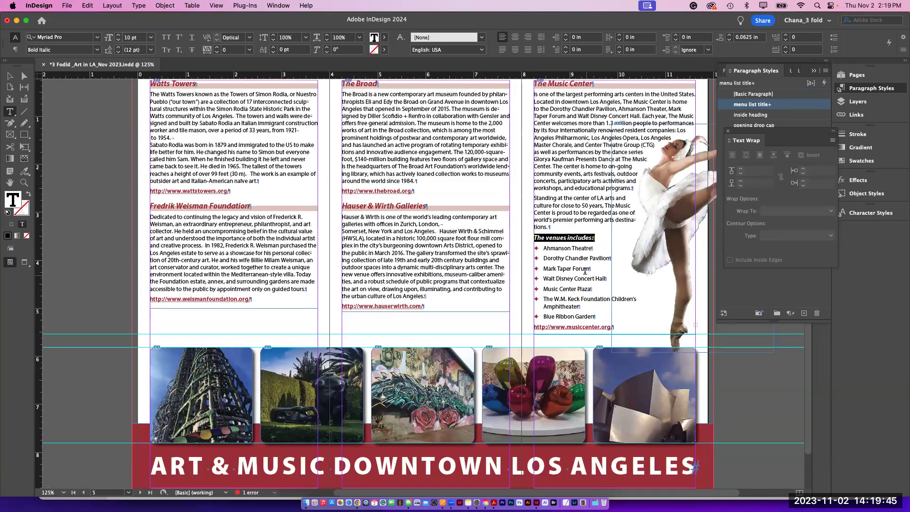
{"action": "left_click", "coordinate": [584, 269]}
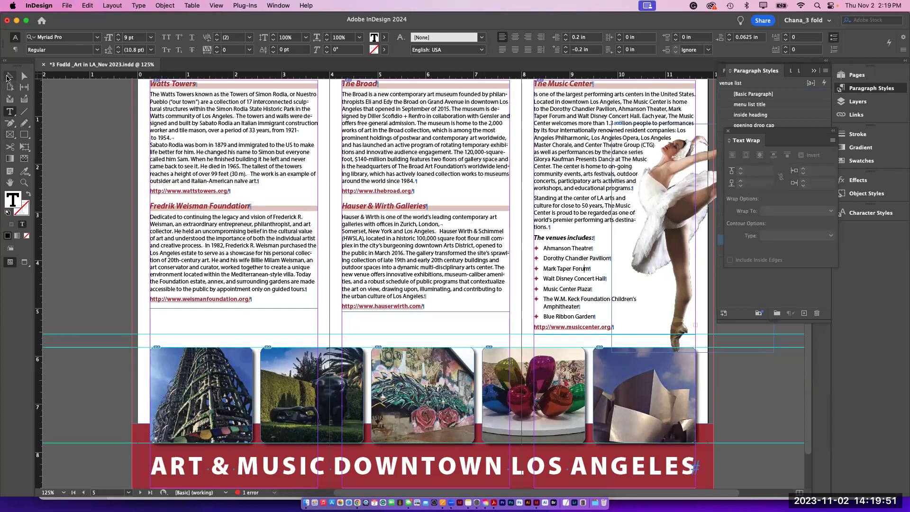
{"action": "key", "text": "Escape"}
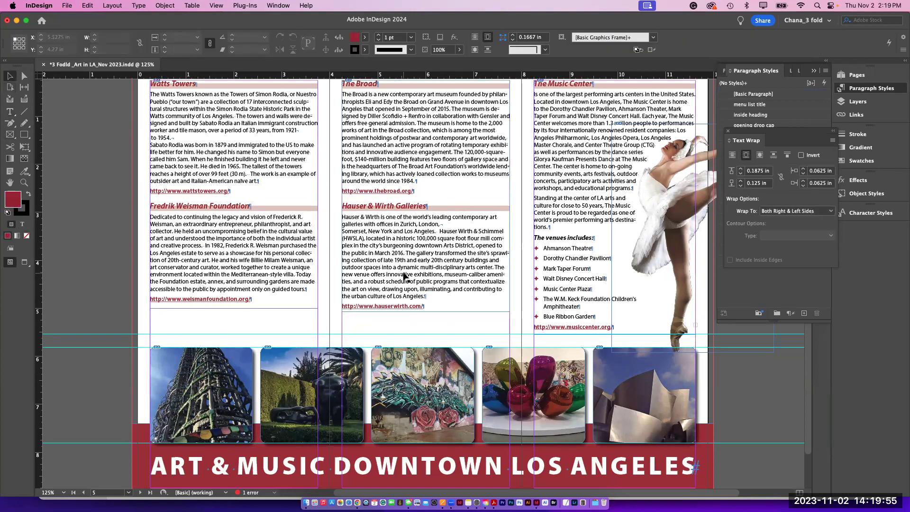
Step: Set the space after the Watts Towers paragraph ending in "Italian-American naïve art" to 0.125 in
{"action": "left_click", "coordinate": [14, 114]}
{"action": "left_click", "coordinate": [259, 181]}
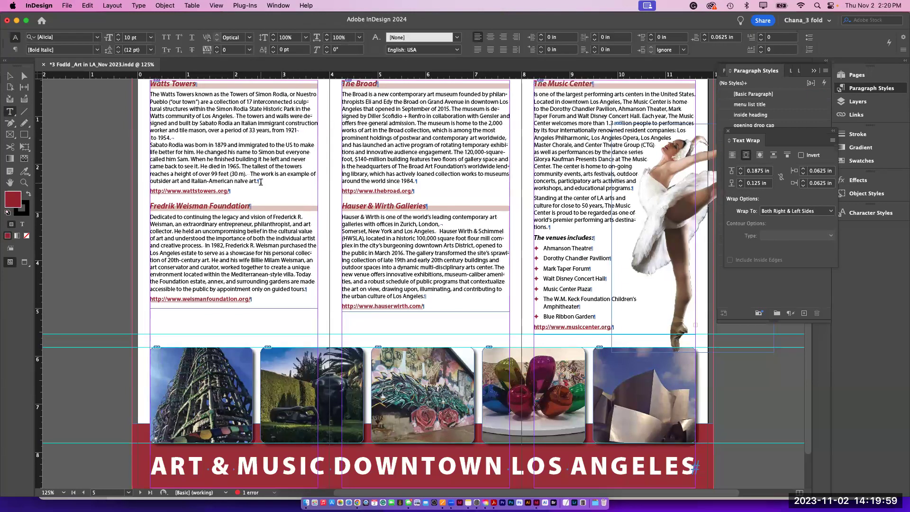
{"action": "key", "text": "shift+super+a"}
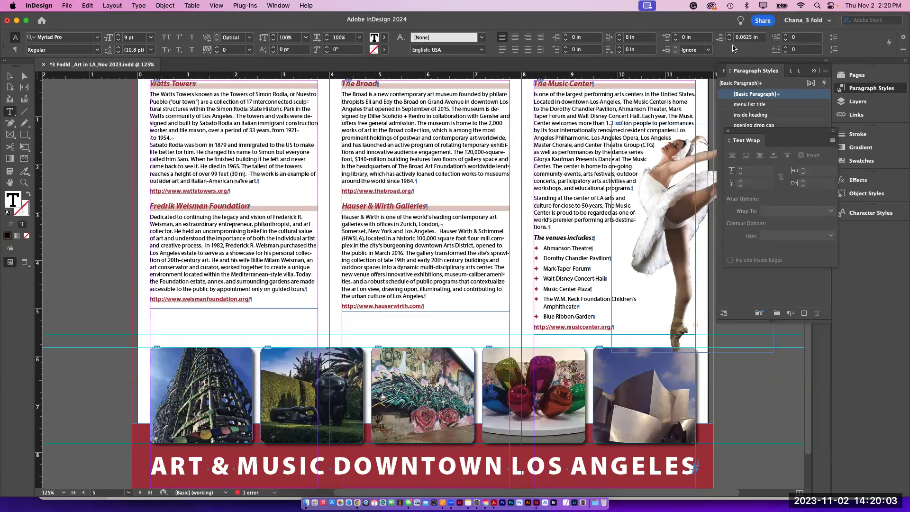
{"action": "left_click", "coordinate": [729, 36]}
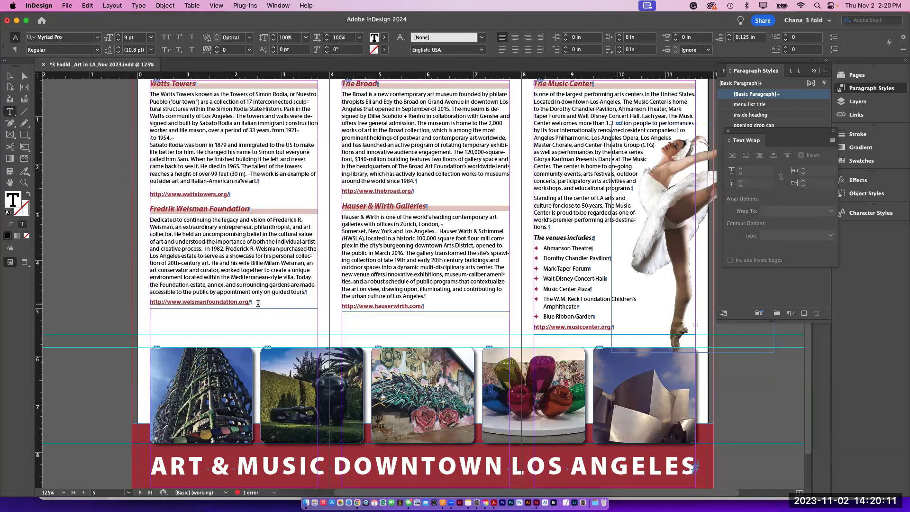
Step: Set the space after the Fredrik Weisman Foundation paragraph to 0.125 in and lengthen the inside left text frame to about 4.88 in high
{"action": "left_click", "coordinate": [306, 291]}
{"action": "left_click", "coordinate": [730, 35]}
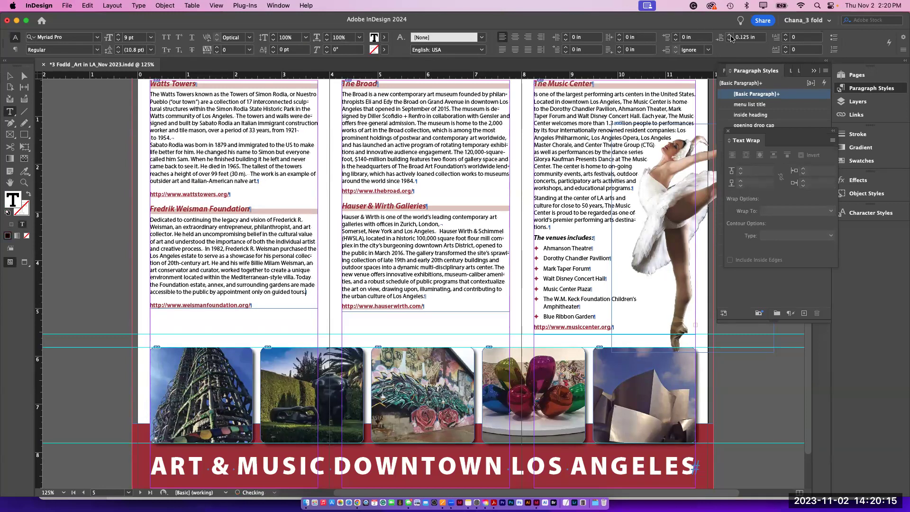
{"action": "left_click", "coordinate": [10, 76]}
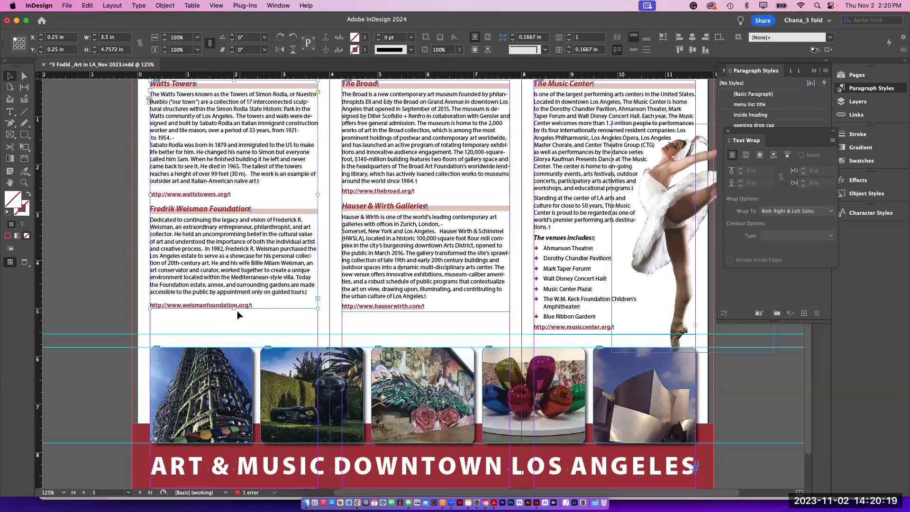
{"action": "left_click_drag", "start_coordinate": [233, 308], "coordinate": [236, 314]}
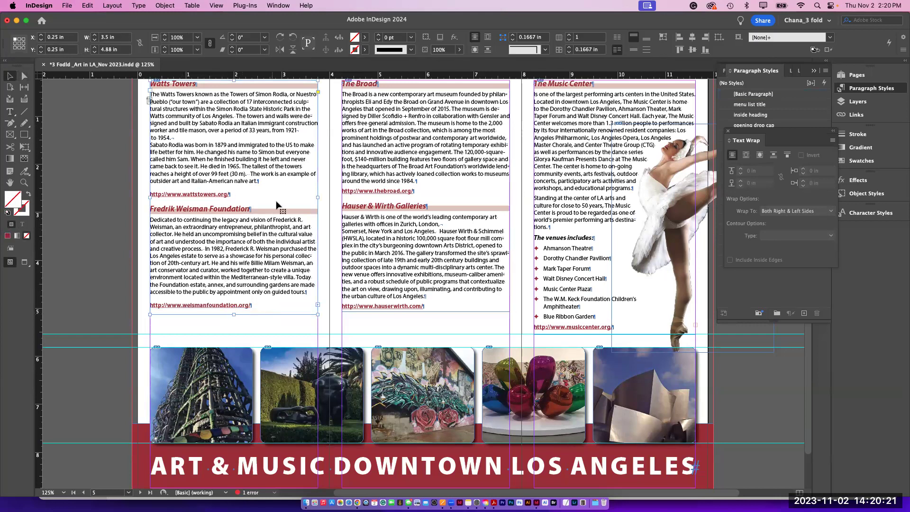
Step: Set the space after The Broad paragraph ending in "around the world since 1984" to 0.125 in
{"action": "scroll", "coordinate": [227, 231], "scroll_direction": "up", "scroll_amount": 1}
{"action": "scroll", "coordinate": [227, 231], "scroll_direction": "up", "scroll_amount": 2}
{"action": "scroll", "coordinate": [227, 231], "scroll_direction": "right", "scroll_amount": 4}
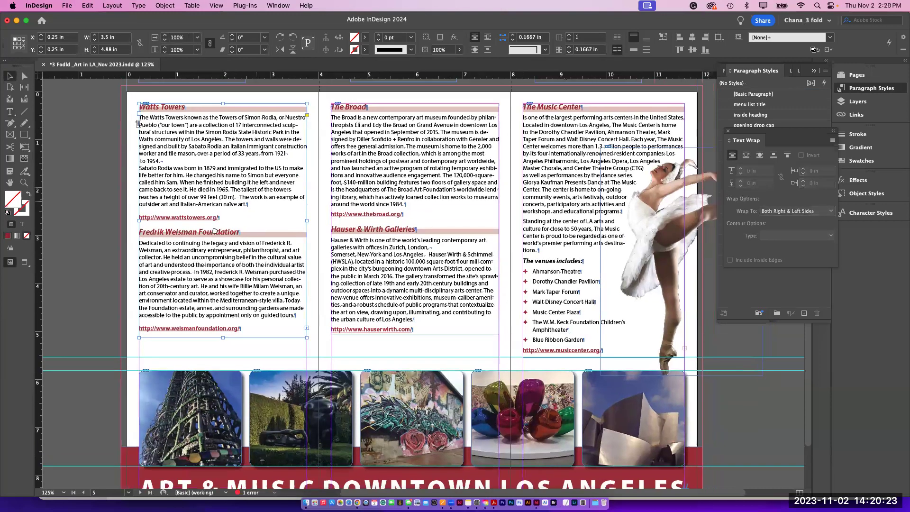
{"action": "key", "text": "t"}
{"action": "left_click", "coordinate": [386, 210]}
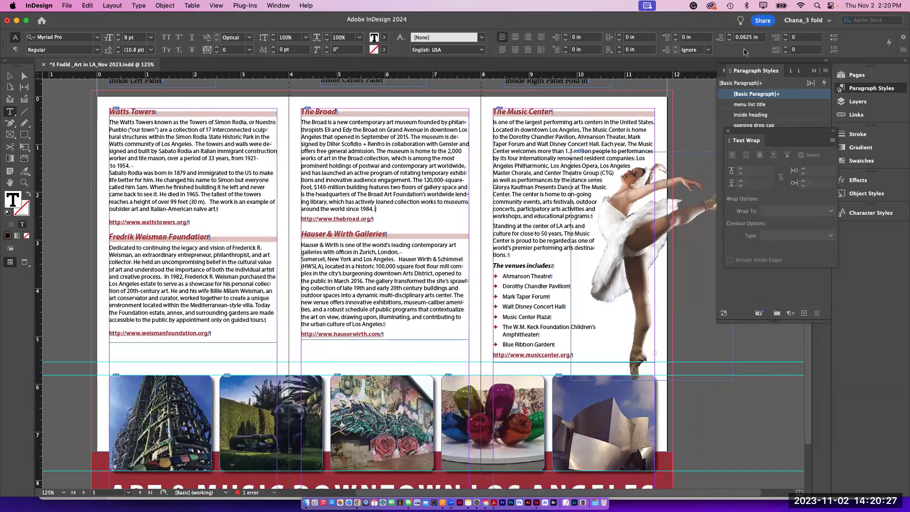
{"action": "left_click", "coordinate": [730, 35]}
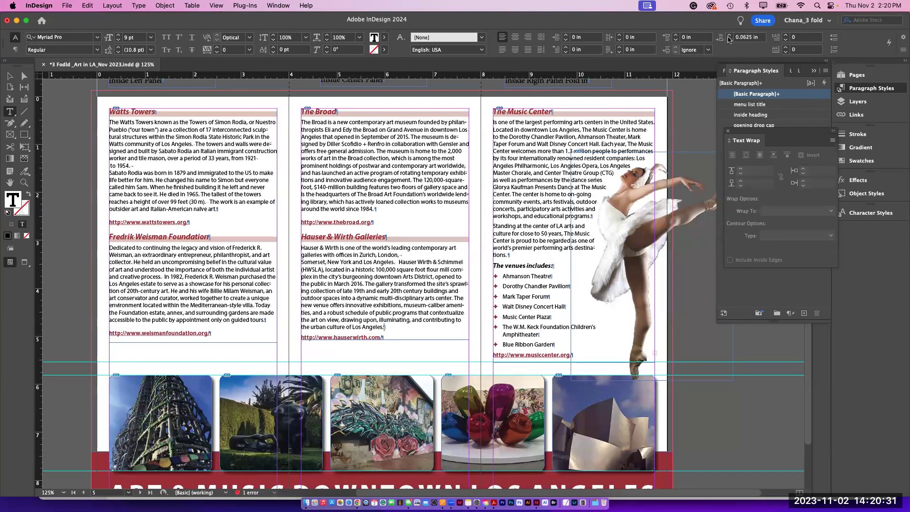
Step: Set the space after the Hauser & Wirth paragraph to 0.125 in and lengthen the center text frame to about 5.125 in high
{"action": "left_click", "coordinate": [730, 36]}
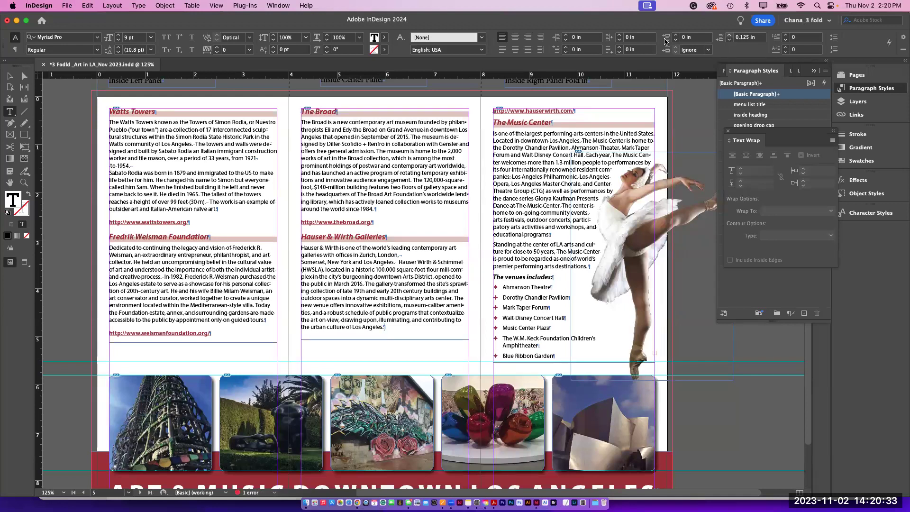
{"action": "left_click", "coordinate": [9, 76]}
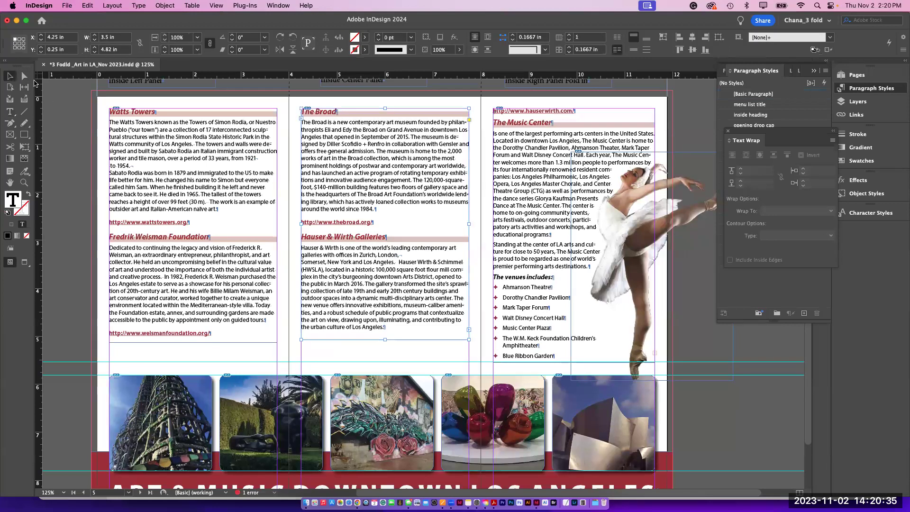
{"action": "left_click_drag", "start_coordinate": [384, 339], "coordinate": [385, 354]}
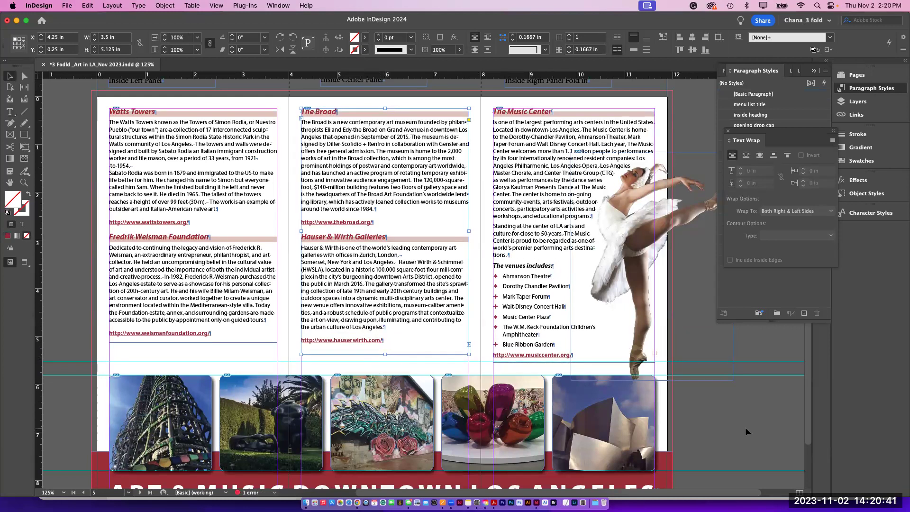
Step: Move the ballerina image down to about X 9.94 in, Y 1.4 in, and switch the page to preview mode
{"action": "left_click", "coordinate": [617, 252]}
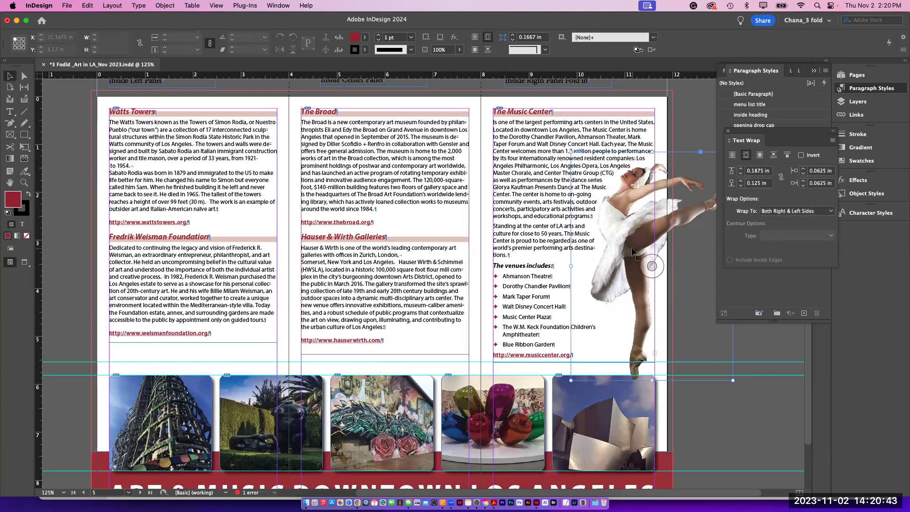
{"action": "left_click_drag", "start_coordinate": [632, 252], "coordinate": [634, 261]}
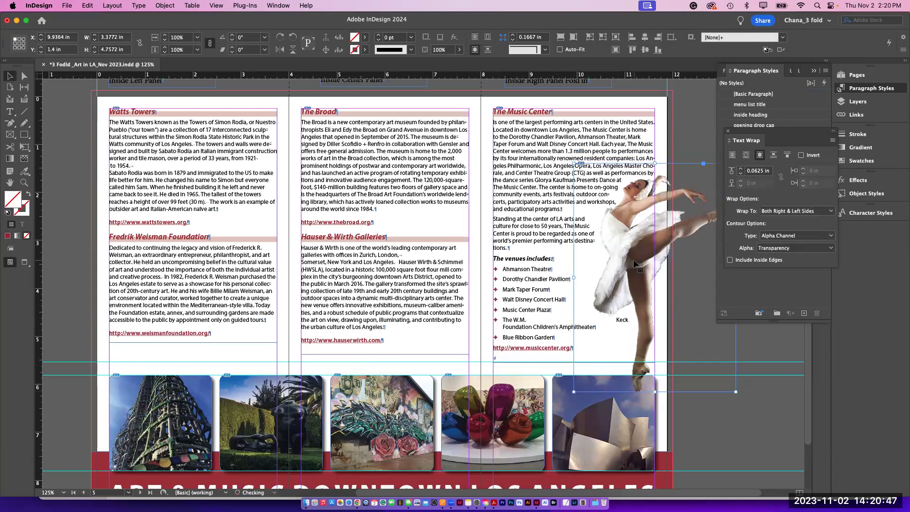
{"action": "left_click", "coordinate": [760, 405]}
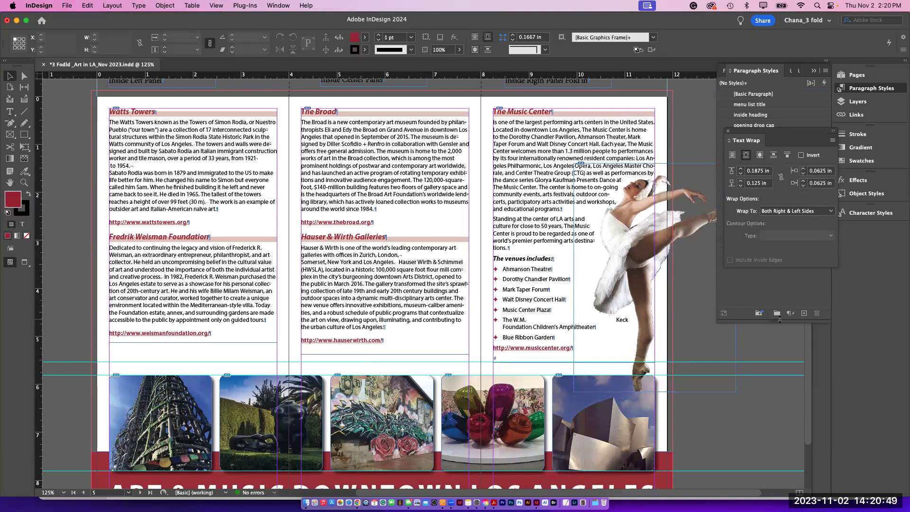
{"action": "key", "text": "w"}
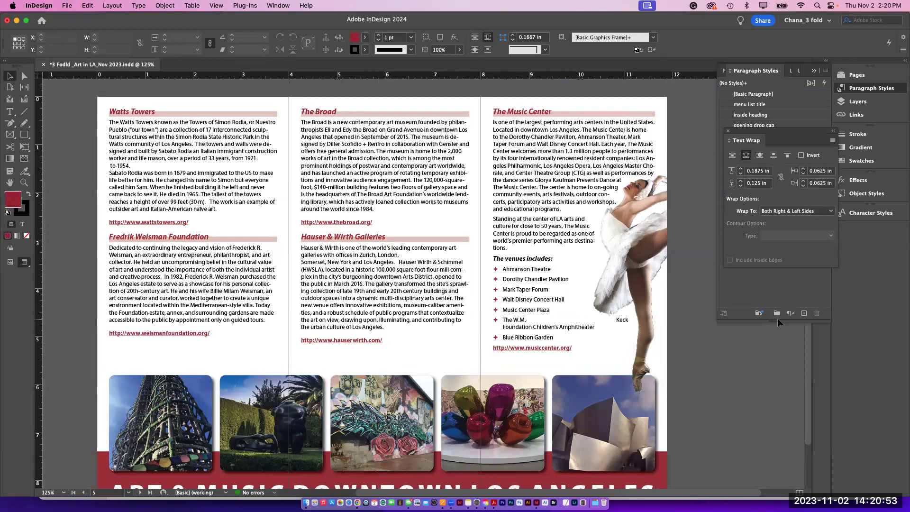
{"action": "key", "text": "w"}
Step: Move the ballerina image straight down to about Y 1.63 in so its foot overlaps the concert hall photo
{"action": "left_click", "coordinate": [559, 180]}
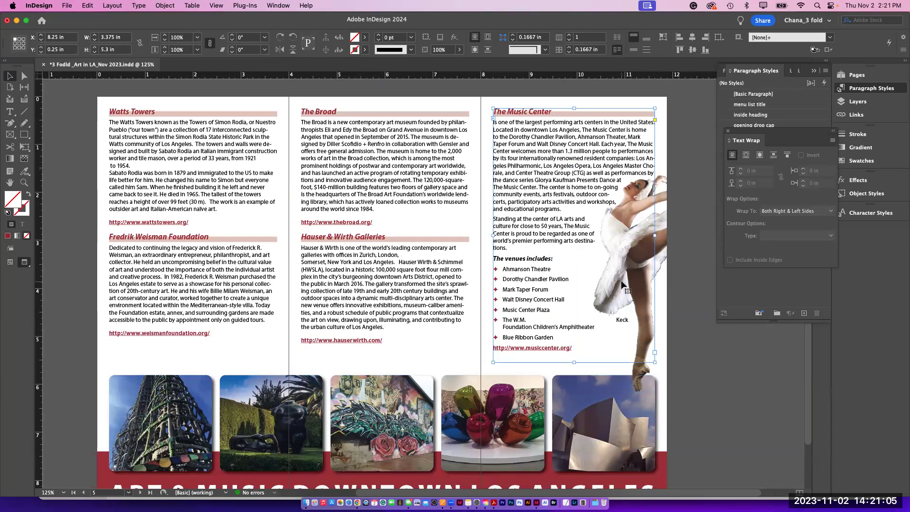
{"action": "left_click", "coordinate": [645, 243]}
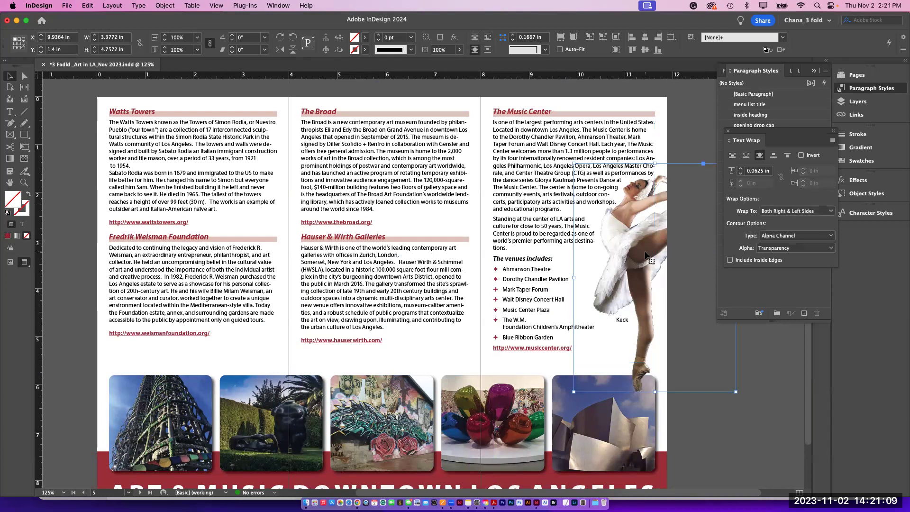
{"action": "mouse_move", "coordinate": [644, 254]}
{"action": "left_mouse_down"}
{"action": "mouse_move", "coordinate": [633, 267]}
{"action": "mouse_move", "coordinate": [644, 267]}
{"action": "left_mouse_up"}
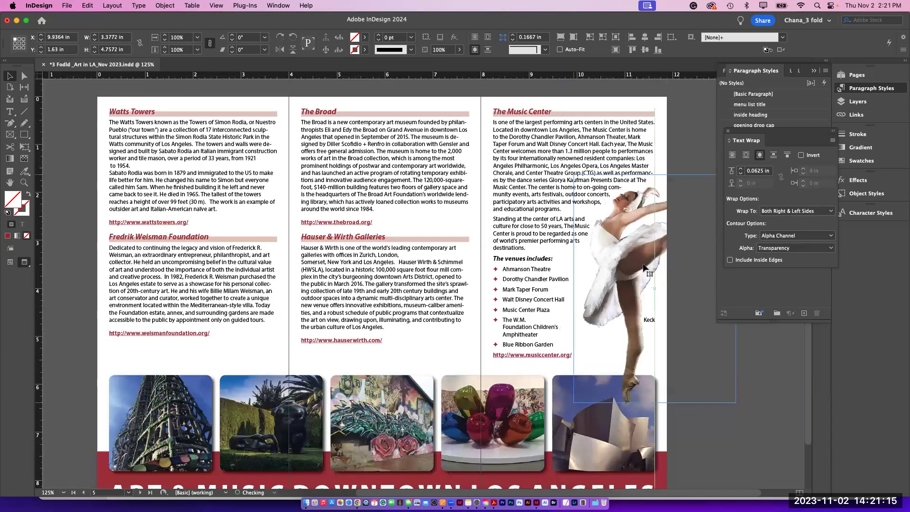
{"action": "left_click", "coordinate": [686, 138]}
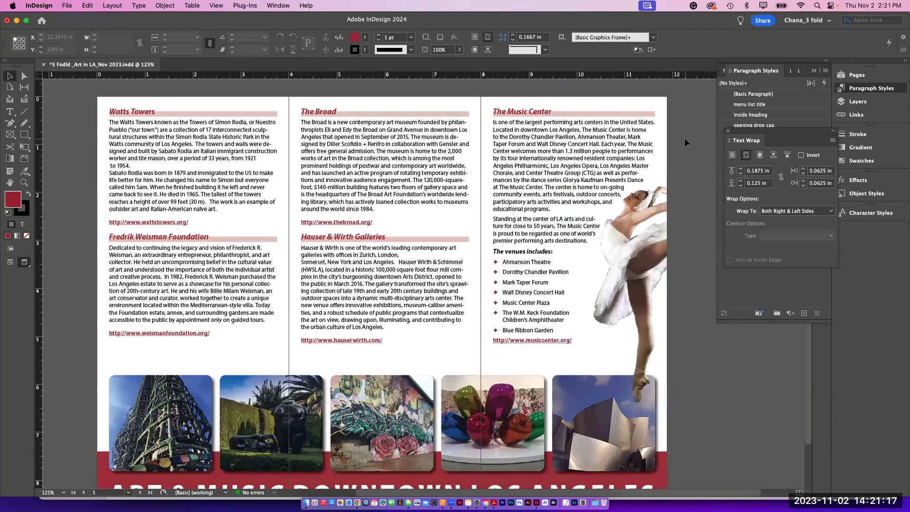
Step: Move the five photos along the bottom of the inside panels from the master items layer to the image and Graphics layer
{"action": "left_click", "coordinate": [655, 289]}
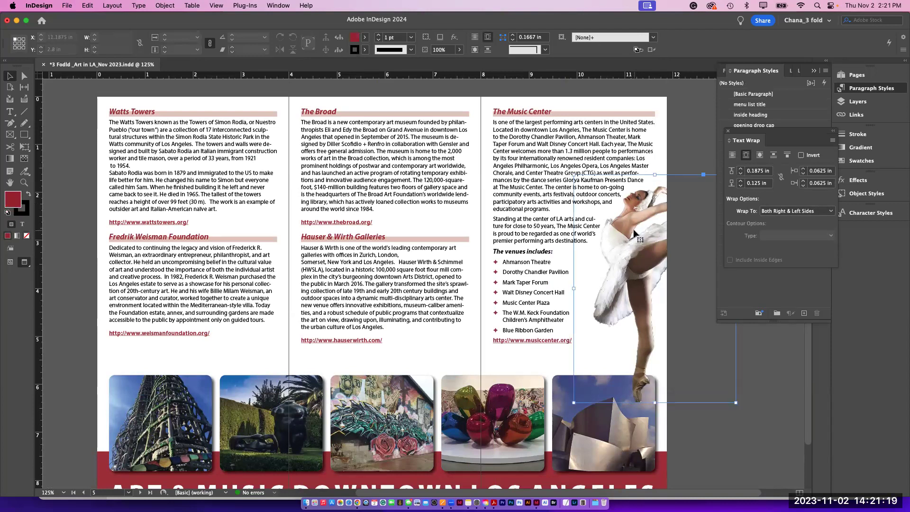
{"action": "left_click", "coordinate": [838, 102]}
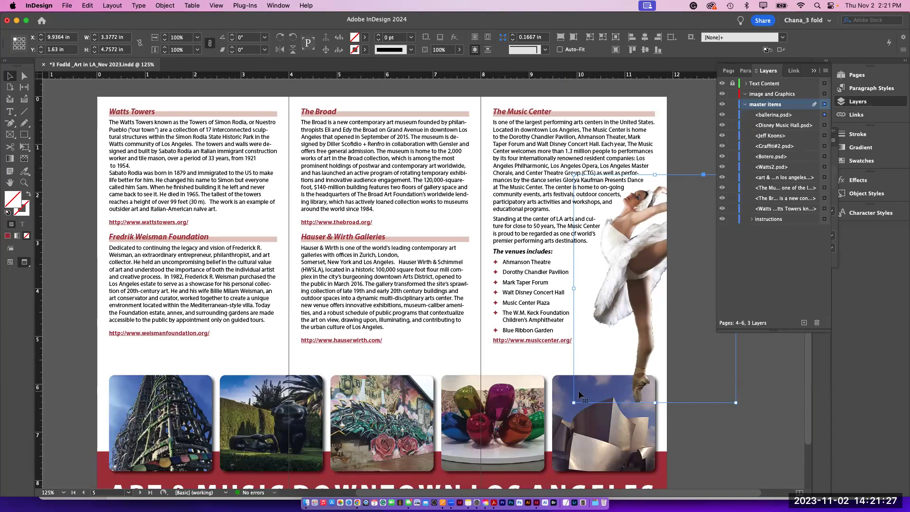
{"action": "left_click", "coordinate": [568, 432]}
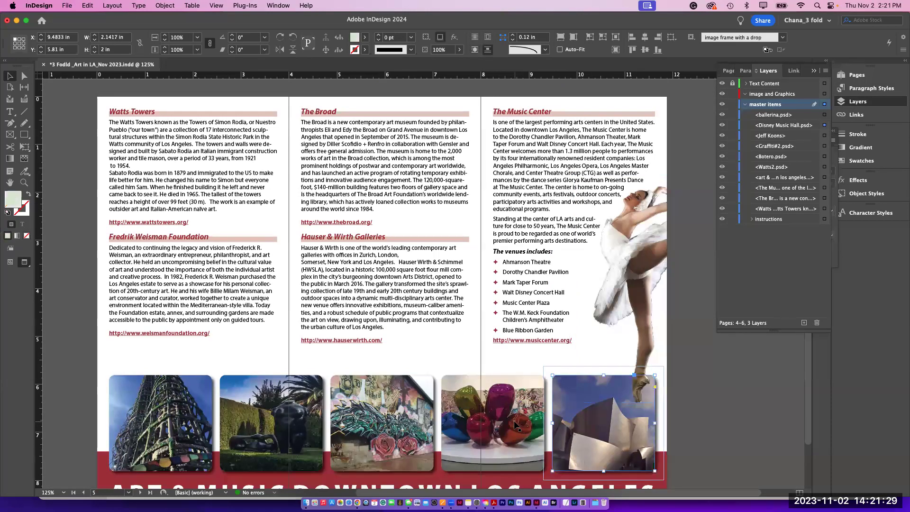
{"action": "left_click", "coordinate": [516, 424], "text": "shift"}
{"action": "left_click", "coordinate": [416, 429], "text": "shift"}
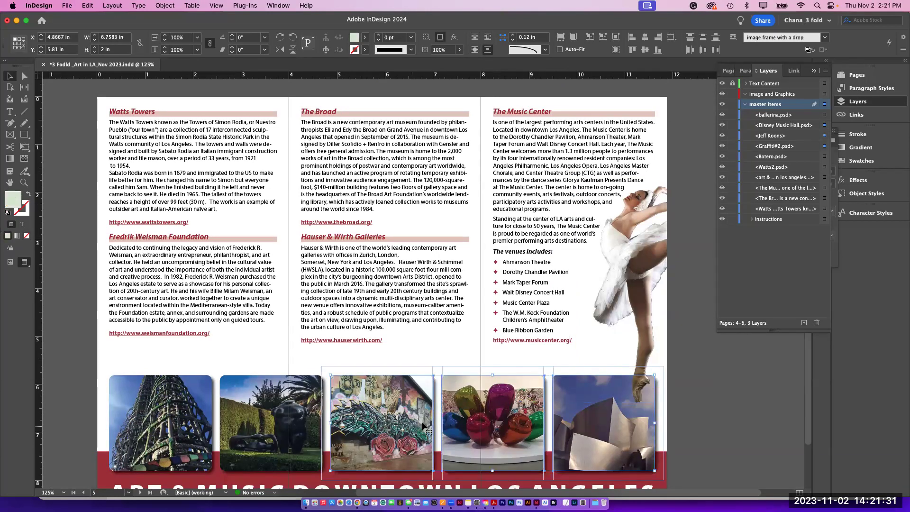
{"action": "left_click", "coordinate": [312, 419], "text": "shift"}
{"action": "left_click", "coordinate": [169, 417], "text": "shift"}
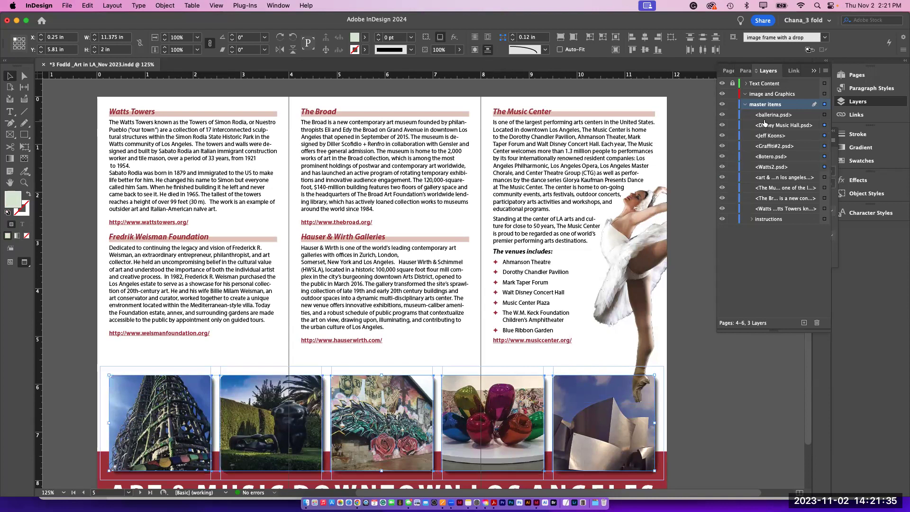
{"action": "left_click", "coordinate": [746, 104]}
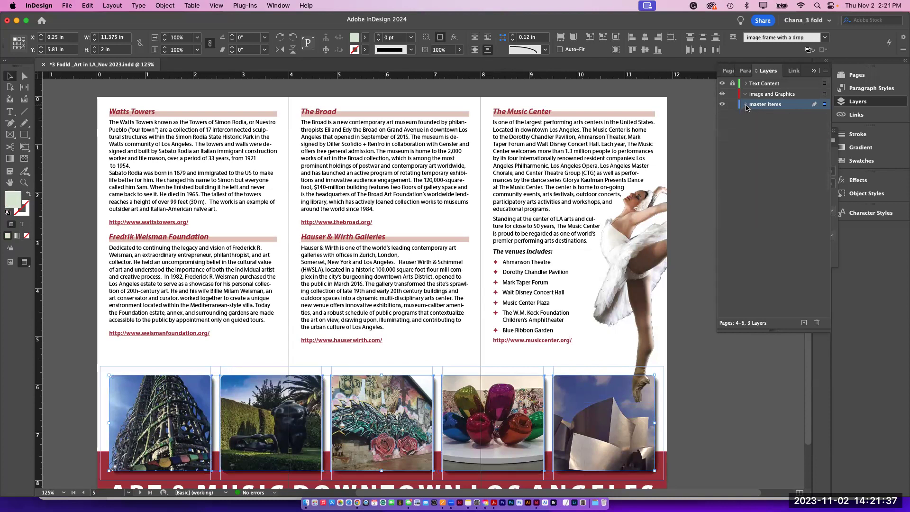
{"action": "left_click_drag", "start_coordinate": [824, 99], "coordinate": [824, 93]}
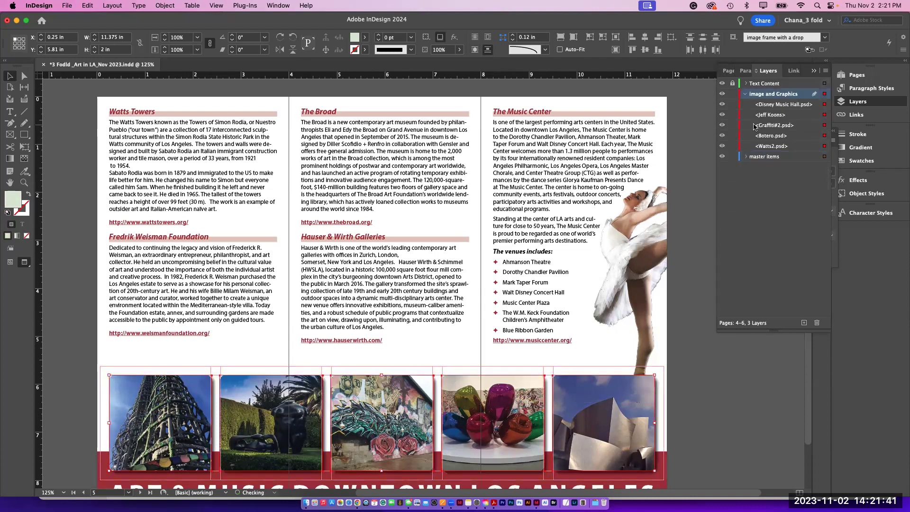
{"action": "left_click", "coordinate": [746, 94]}
Step: Unlock the Text Content layer and move the three inside panel text frames onto it from the master items layer
{"action": "left_click", "coordinate": [399, 301]}
{"action": "left_click", "coordinate": [536, 277]}
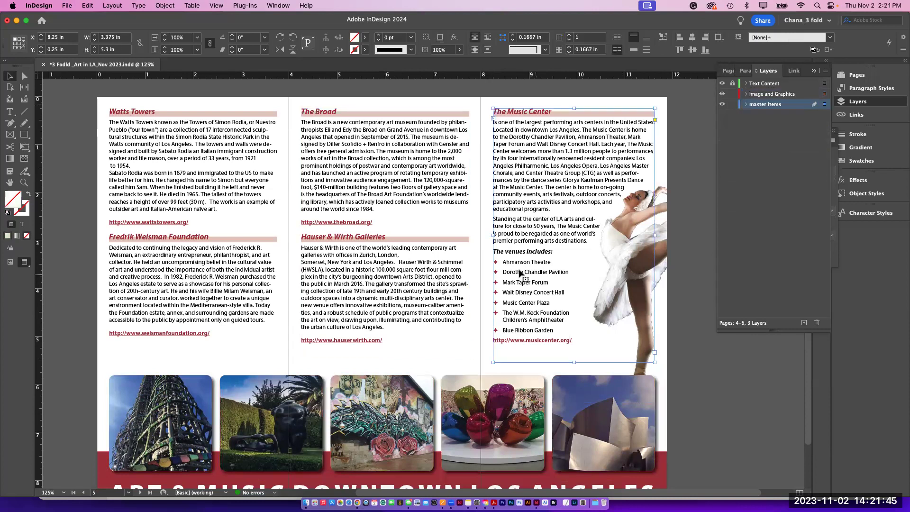
{"action": "left_click", "coordinate": [241, 265], "text": "shift"}
{"action": "left_click", "coordinate": [340, 262], "text": "shift"}
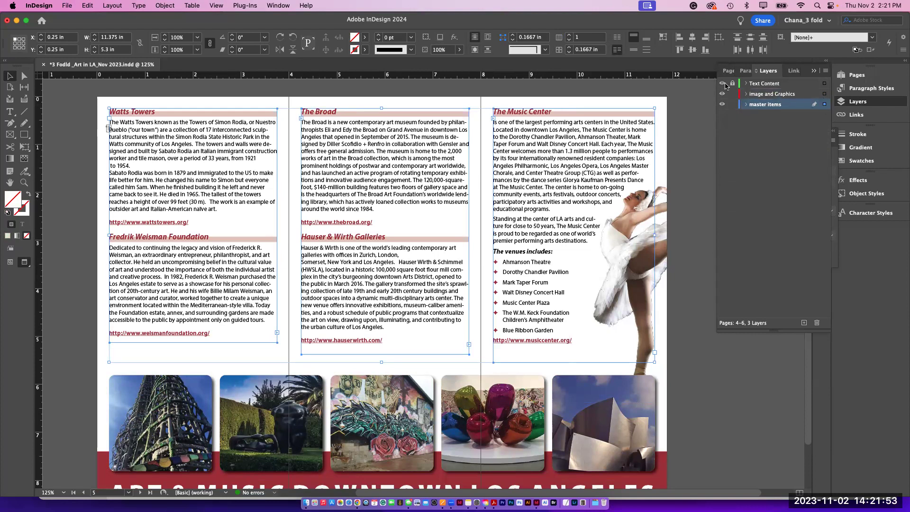
{"action": "left_click", "coordinate": [824, 85]}
Step: Check what the Text Content and image and Graphics layers contain by hiding and reshowing each one
{"action": "left_click", "coordinate": [721, 83]}
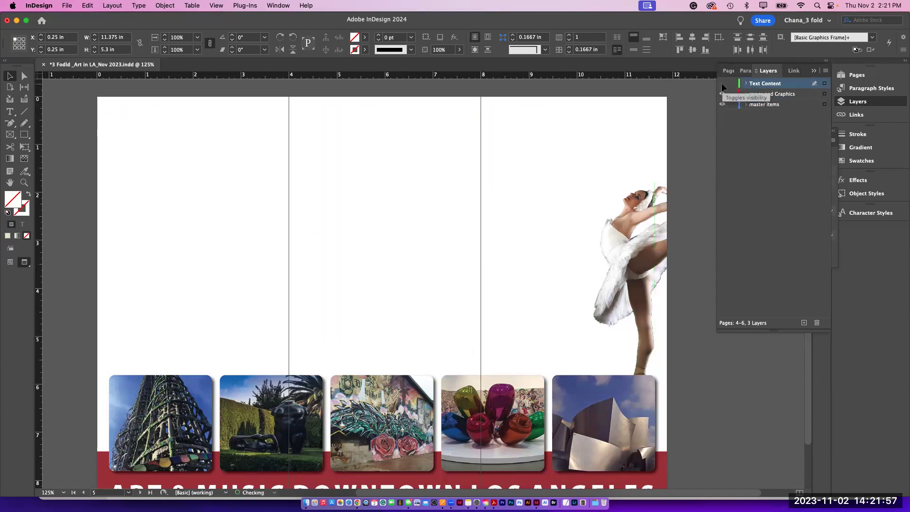
{"action": "left_click", "coordinate": [722, 83]}
{"action": "left_click", "coordinate": [722, 83]}
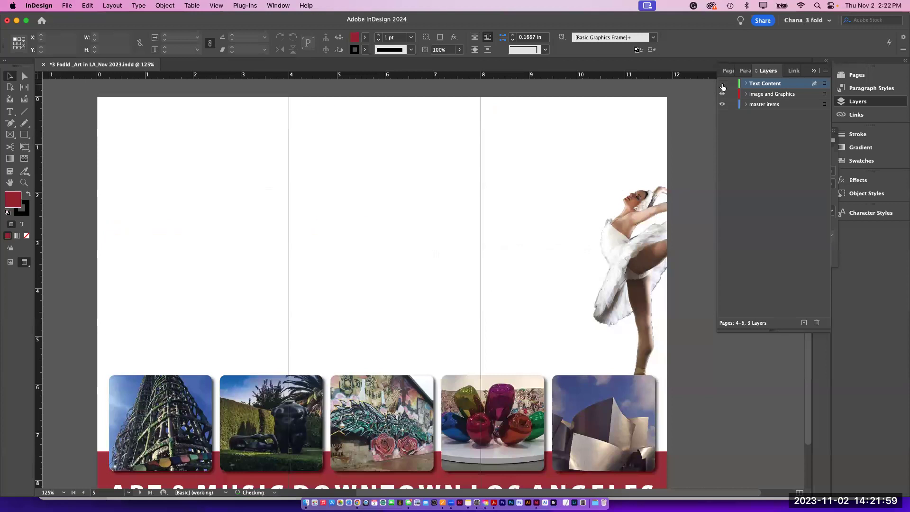
{"action": "left_click", "coordinate": [723, 86]}
{"action": "left_click", "coordinate": [722, 94]}
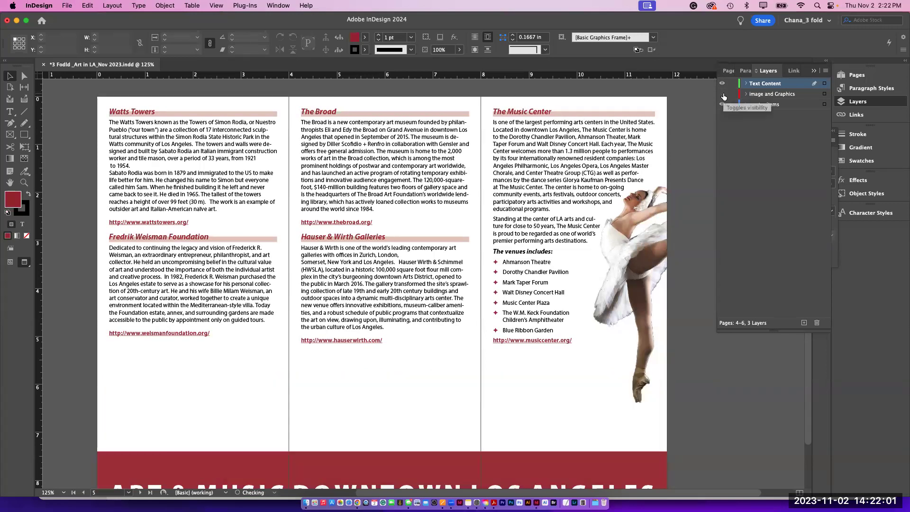
{"action": "left_click", "coordinate": [723, 94]}
Step: Move the ballerina image from the master items layer to the image and Graphics layer so it sits above the concert hall photo
{"action": "left_click", "coordinate": [638, 239]}
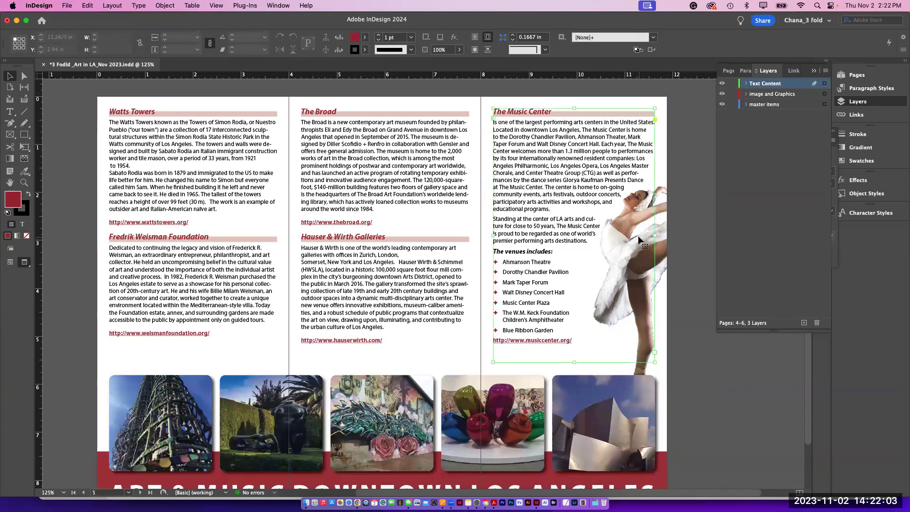
{"action": "left_click", "coordinate": [677, 279]}
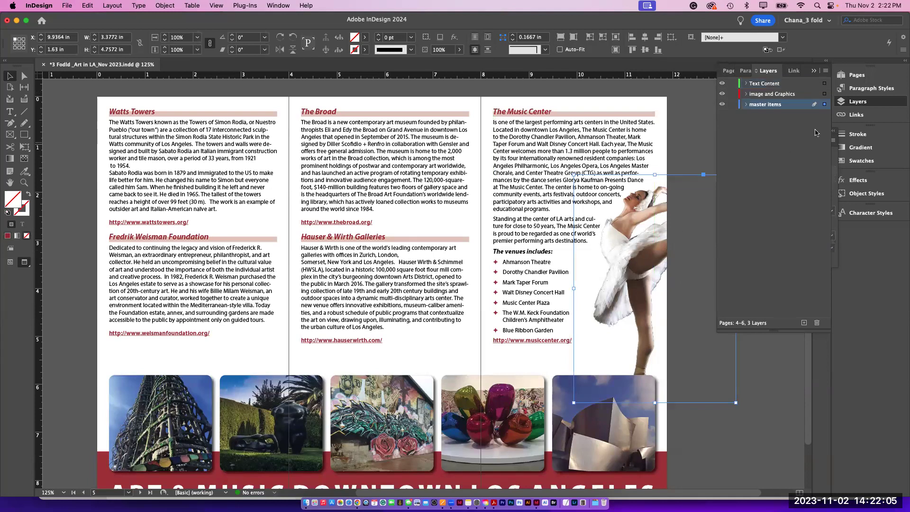
{"action": "left_click_drag", "start_coordinate": [824, 104], "coordinate": [824, 94]}
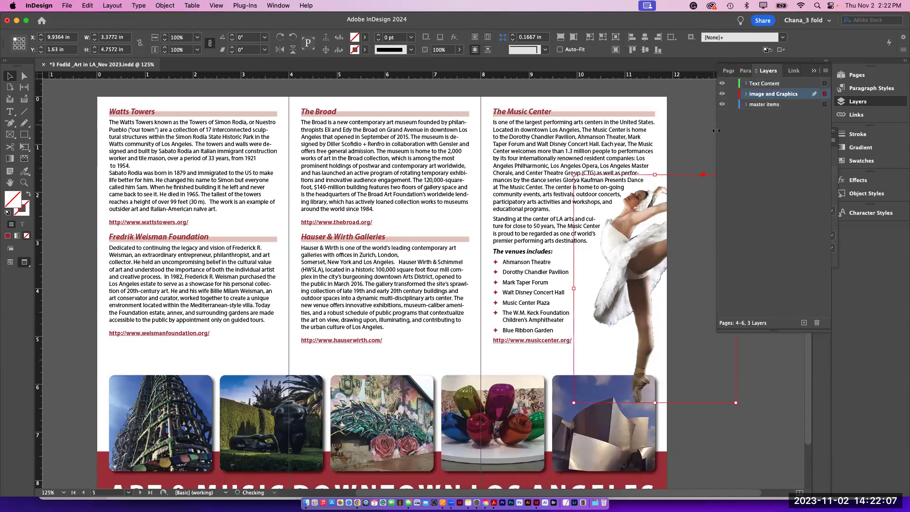
{"action": "left_click", "coordinate": [695, 142]}
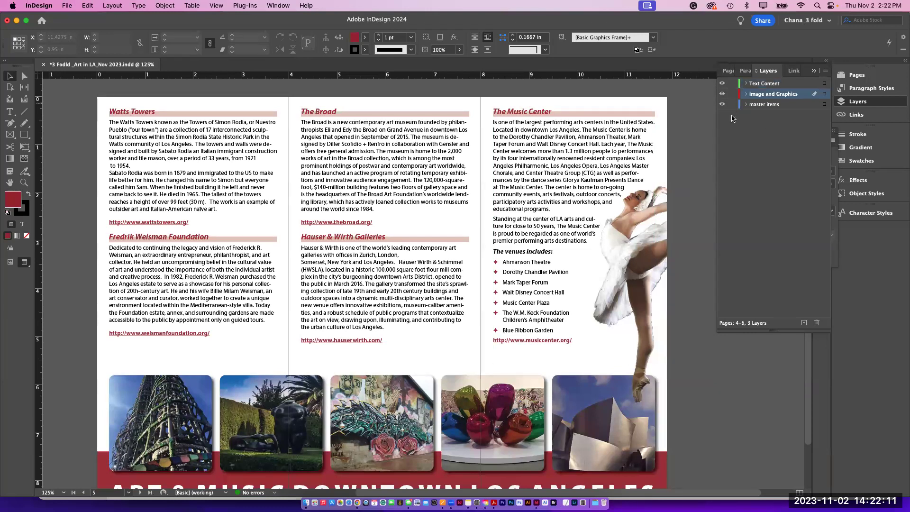
{"action": "scroll", "coordinate": [470, 286], "scroll_direction": "down", "scroll_amount": 1}
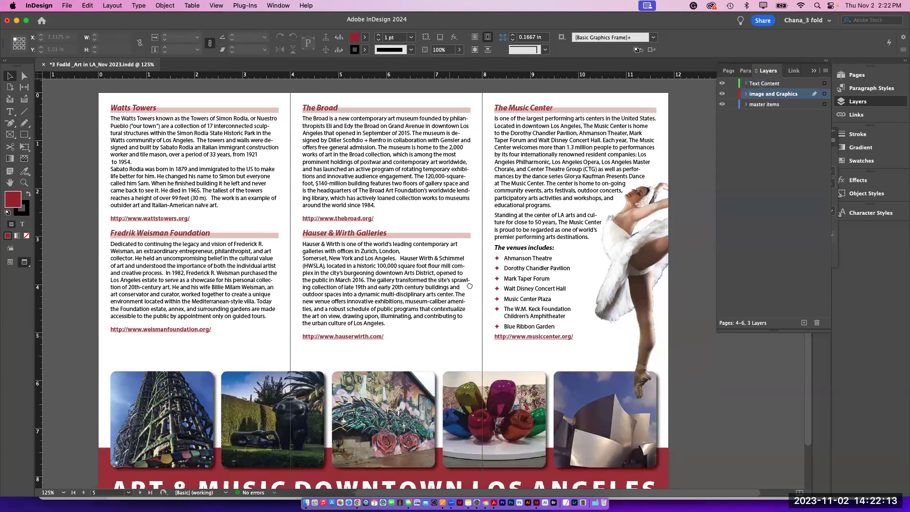
{"action": "scroll", "coordinate": [469, 286], "scroll_direction": "down", "scroll_amount": 5}
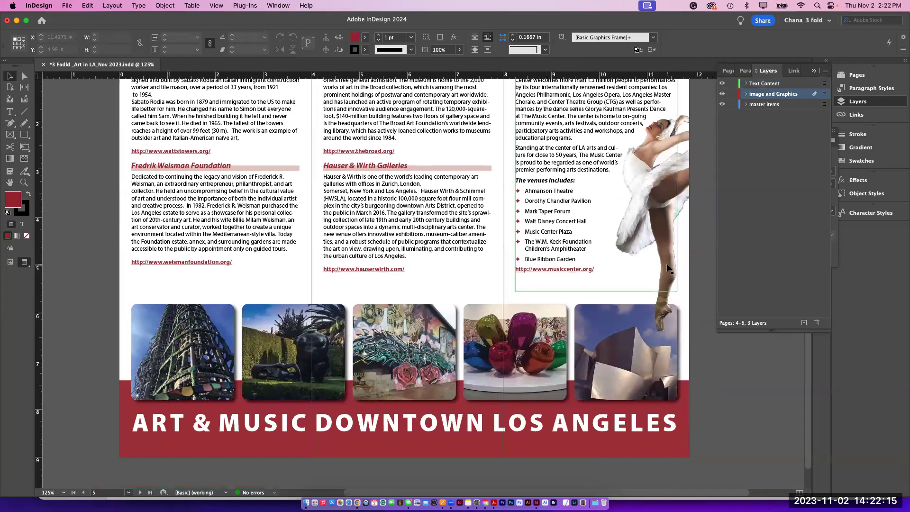
Step: Review both brochure spreads with the guides and frame edges shown, then fit the inside spread in view
{"action": "key", "text": "super+minus"}
{"action": "key", "text": "super+minus"}
{"action": "key", "text": "super+minus"}
{"action": "key", "text": "super+minus"}
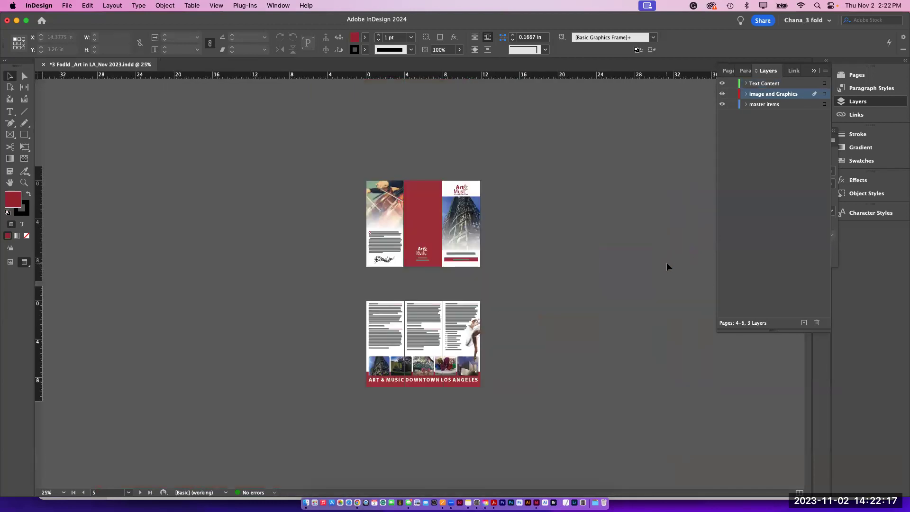
{"action": "key", "text": "w"}
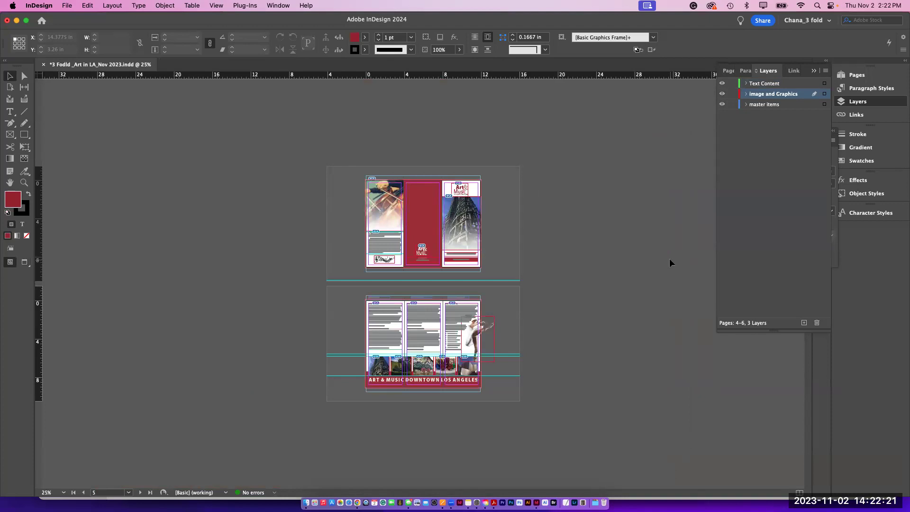
{"action": "key", "text": "super+alt+0"}
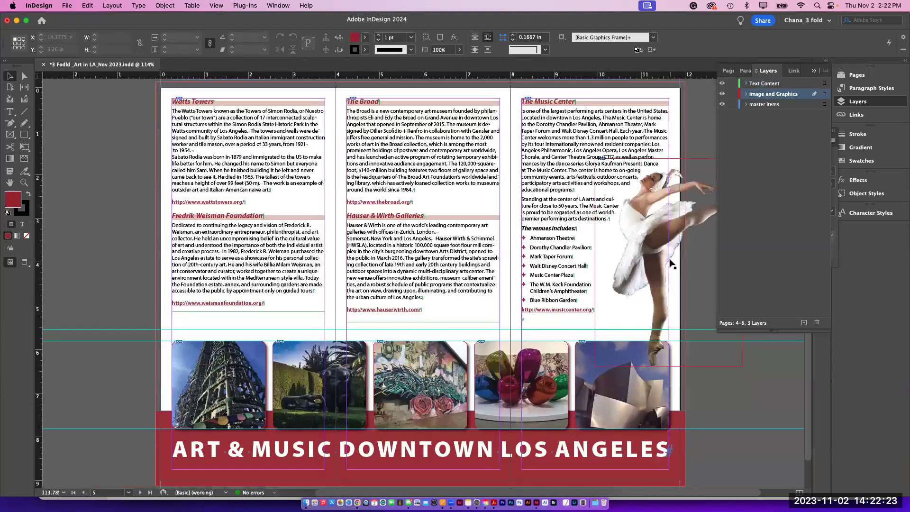
Step: Look through the document's linked files and examine the link information of Watts2.psd
{"action": "left_click", "coordinate": [768, 74]}
{"action": "left_click", "coordinate": [856, 115]}
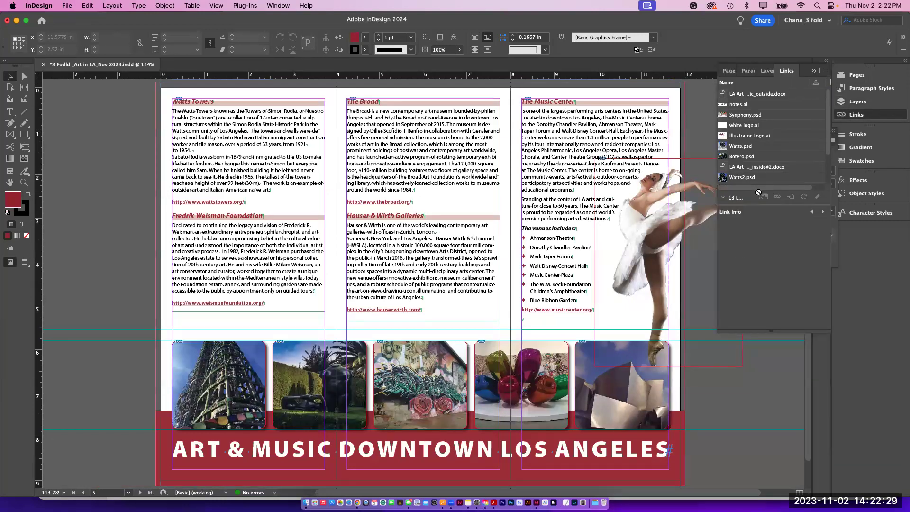
{"action": "scroll", "coordinate": [824, 154], "scroll_direction": "down", "scroll_amount": 3}
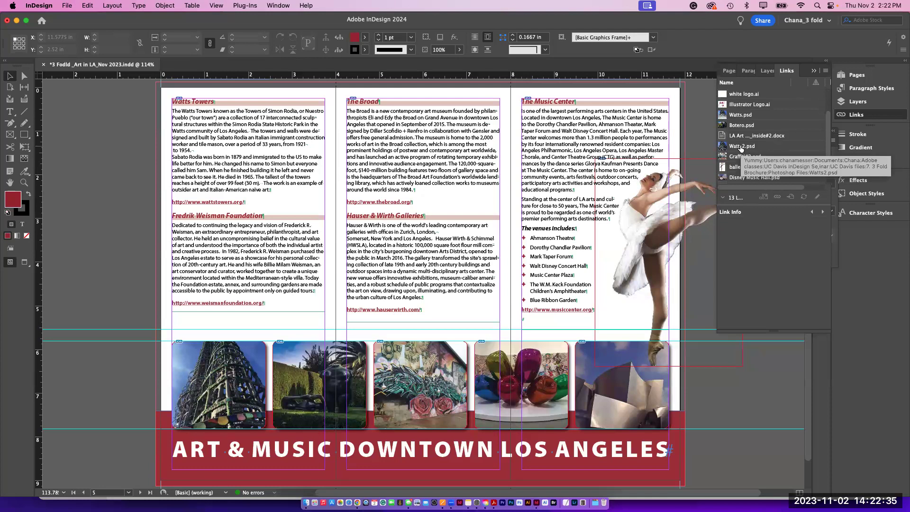
{"action": "left_click", "coordinate": [740, 147]}
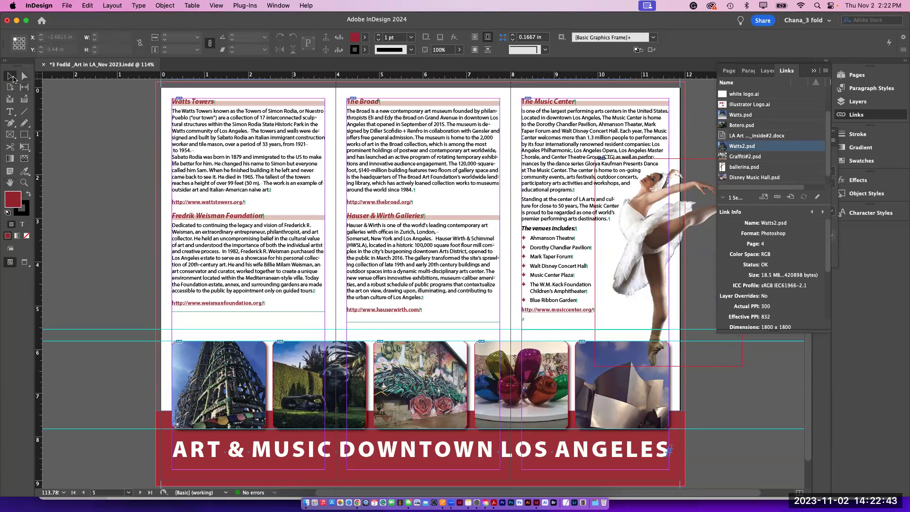
Step: Review the inside and outside spreads in full-screen presentation mode, then return to the layout
{"action": "left_click", "coordinate": [25, 262]}
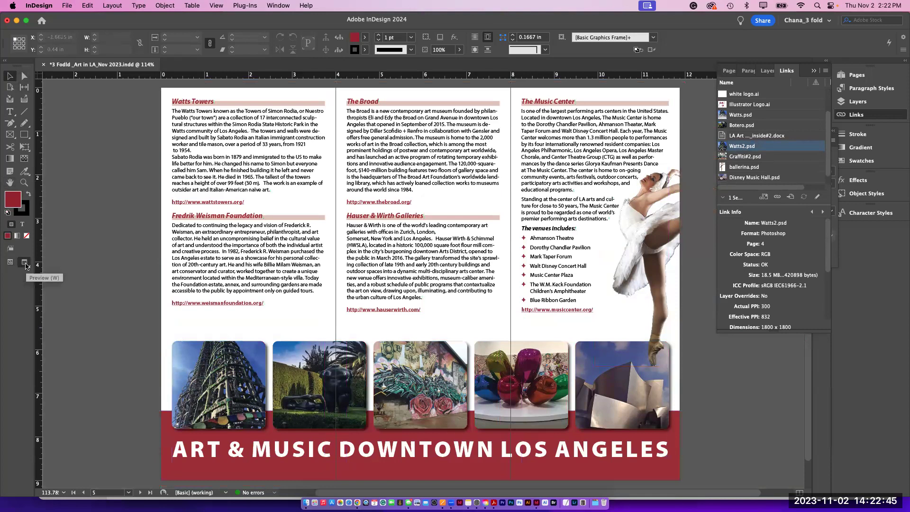
{"action": "left_click_drag", "start_coordinate": [24, 267], "coordinate": [59, 313]}
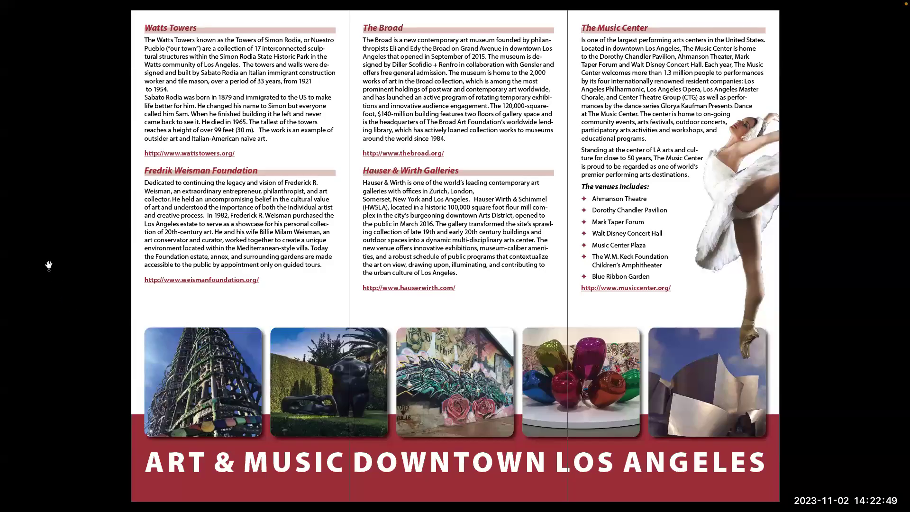
{"action": "key", "text": "Left"}
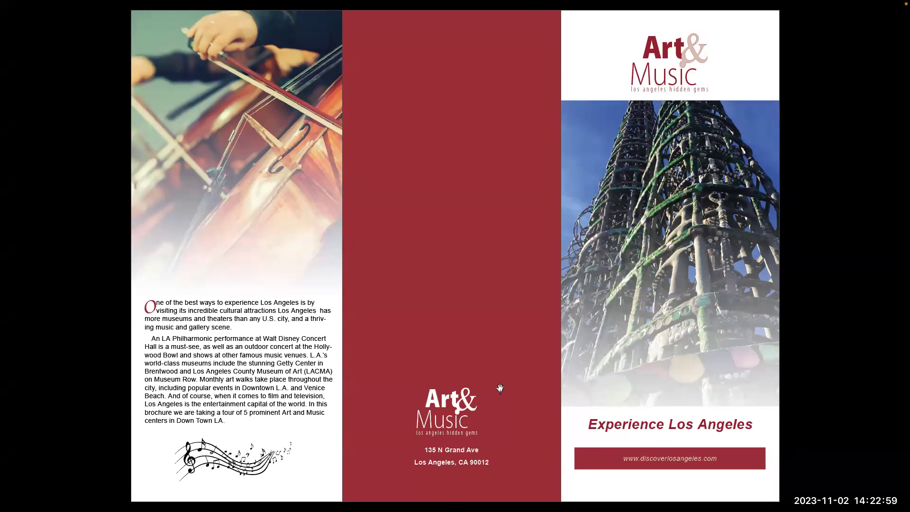
{"action": "left_click", "coordinate": [668, 350]}
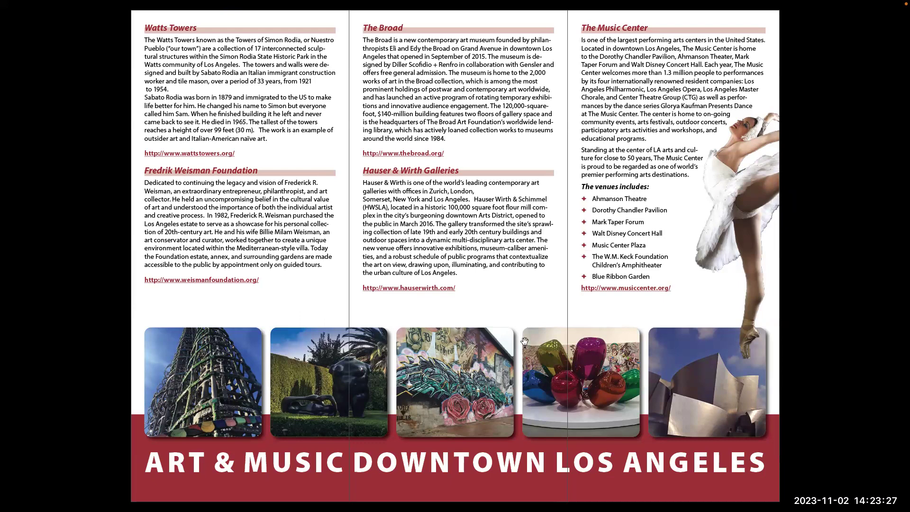
{"action": "key", "text": "Escape"}
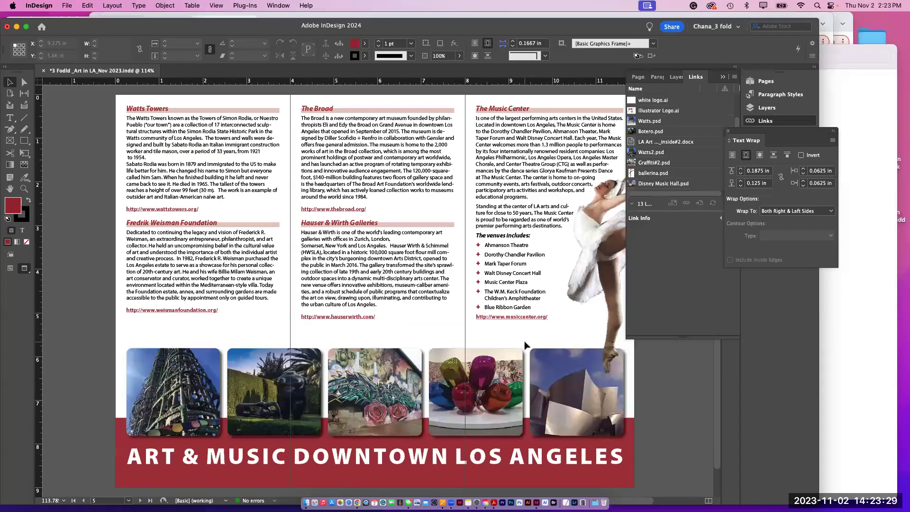
Step: Dock the floating Text Wrap panel beneath Pages in the panel group and save the brochure
{"action": "left_click_drag", "start_coordinate": [745, 141], "coordinate": [772, 97]}
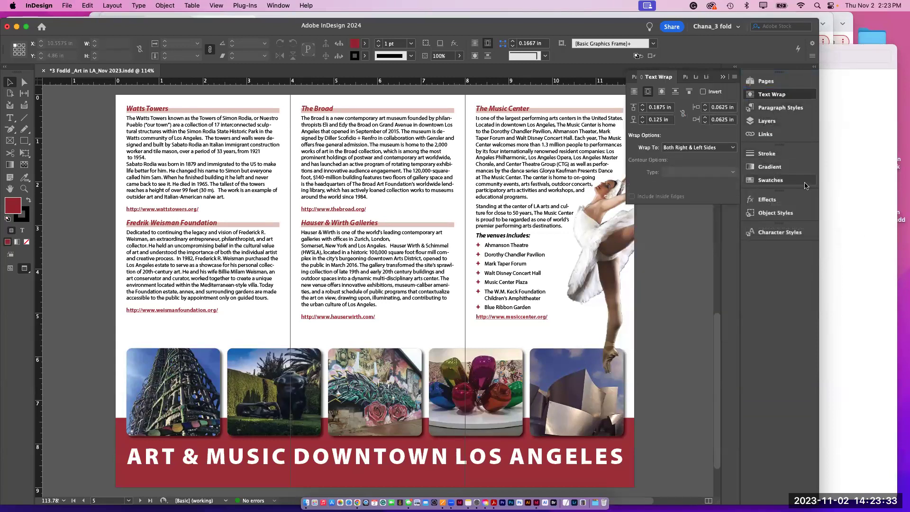
{"action": "key", "text": "super+s"}
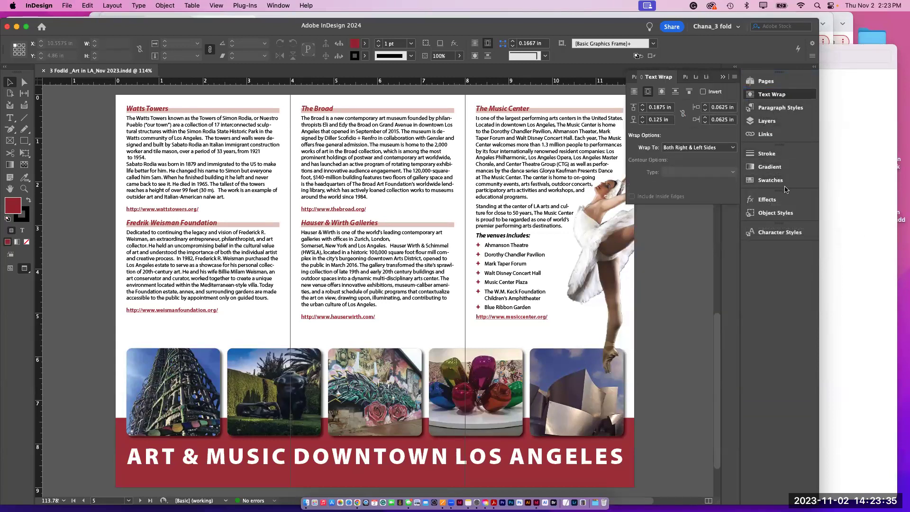
Step: Select the ballerina image and open its linked file ballerina.psd for editing in Adobe Photoshop 2024
{"action": "left_click", "coordinate": [614, 261]}
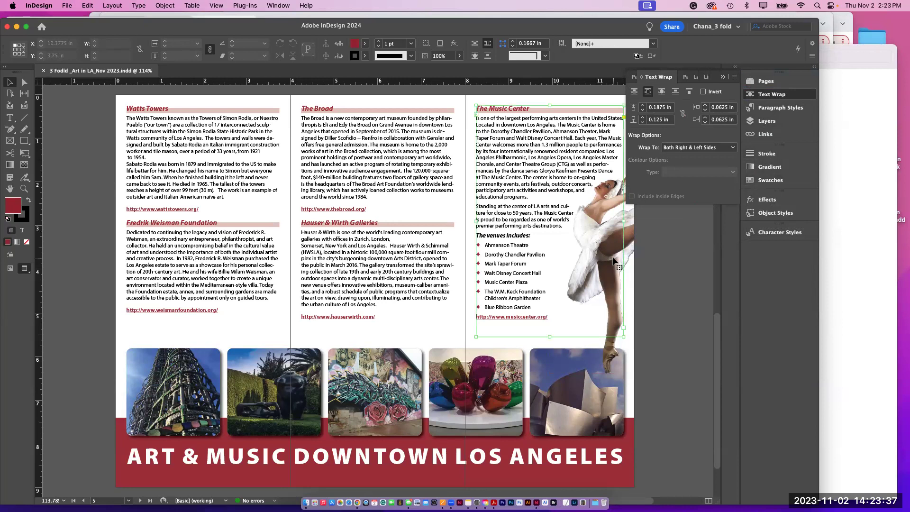
{"action": "left_click", "coordinate": [632, 262]}
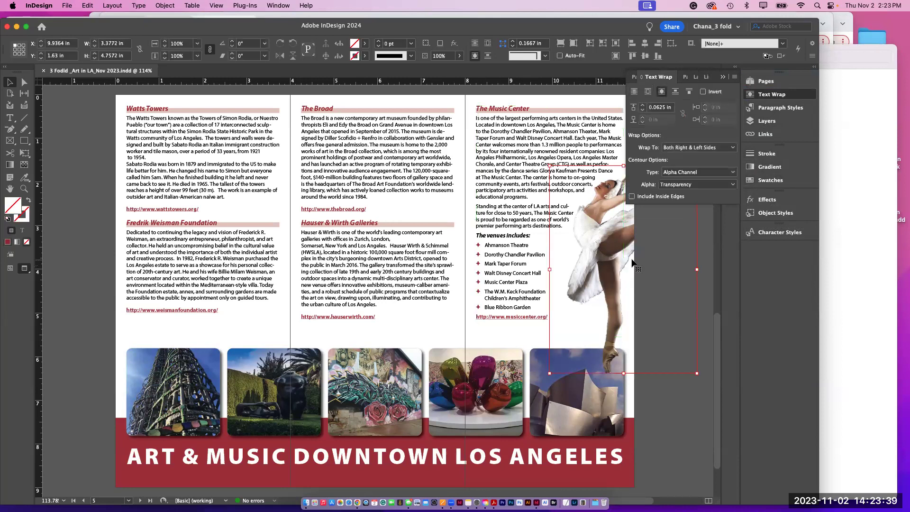
{"action": "left_click", "coordinate": [764, 135]}
{"action": "left_click", "coordinate": [734, 76]}
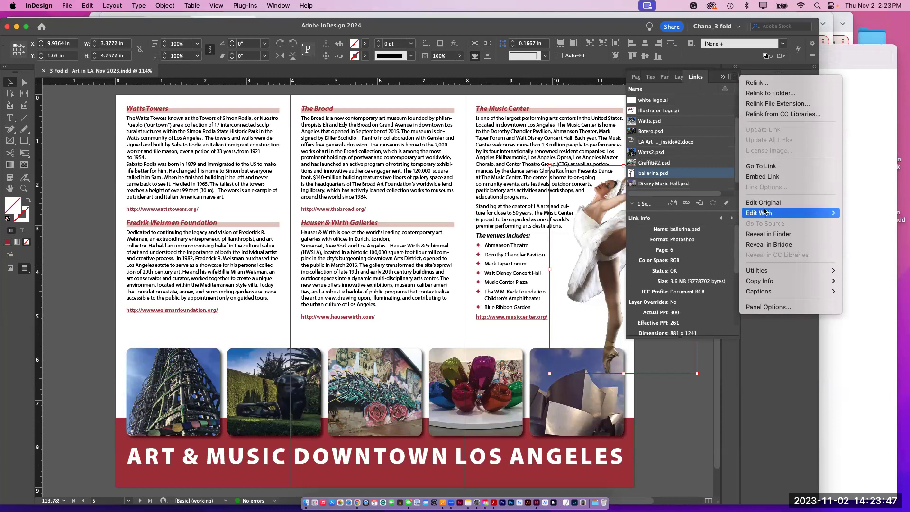
{"action": "mouse_move", "coordinate": [766, 214]}
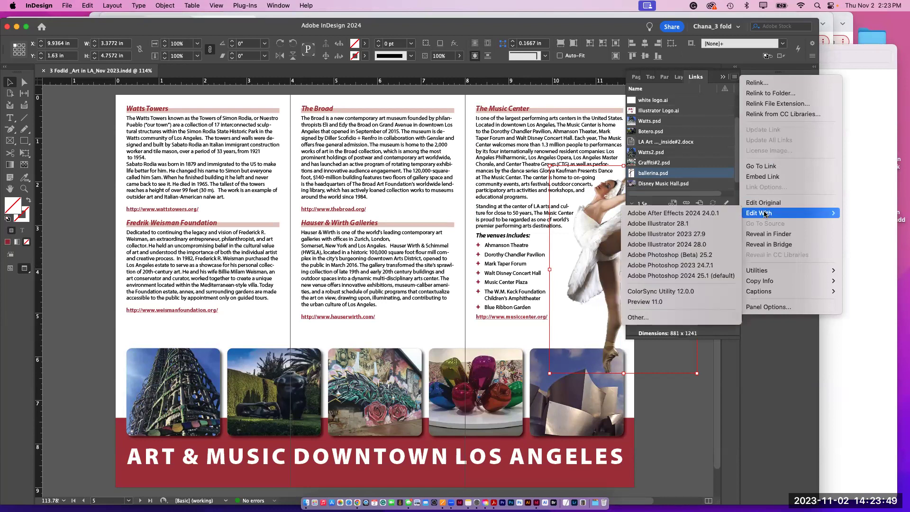
{"action": "left_click", "coordinate": [721, 275]}
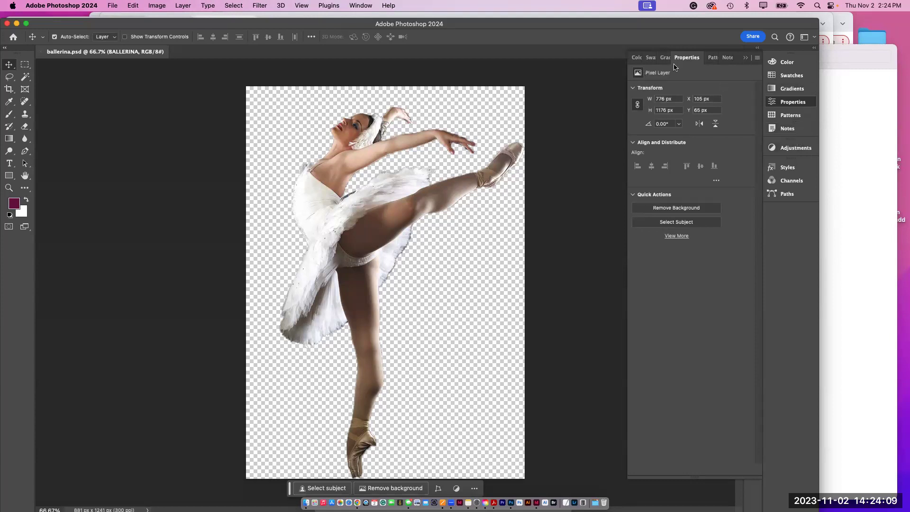
Step: Display the layers of ballerina.psd and add a Hue/Saturation adjustment above BALLERINA with Colorize turned on
{"action": "left_click", "coordinate": [690, 59]}
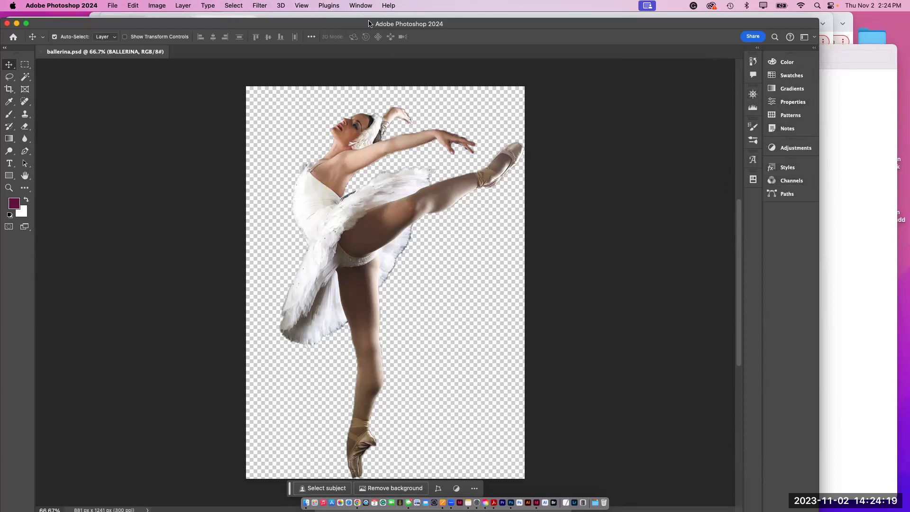
{"action": "left_click", "coordinate": [358, 6]}
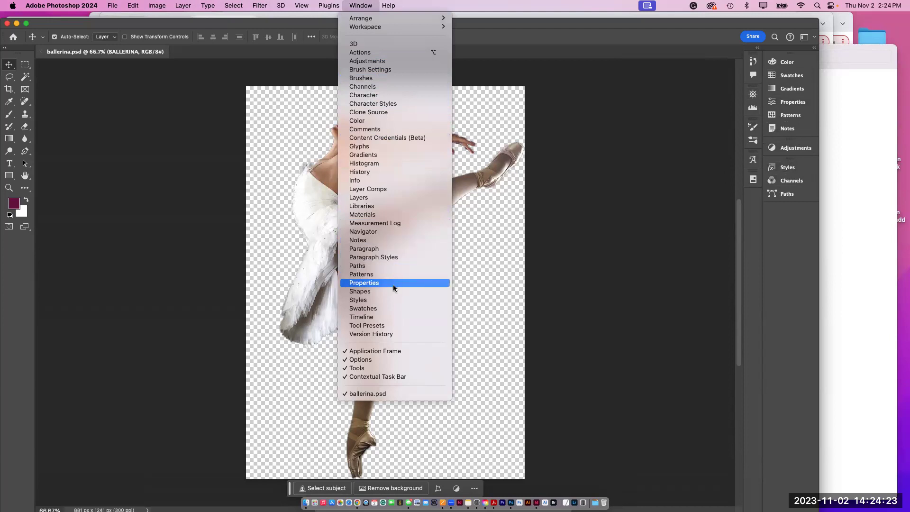
{"action": "left_click", "coordinate": [380, 197]}
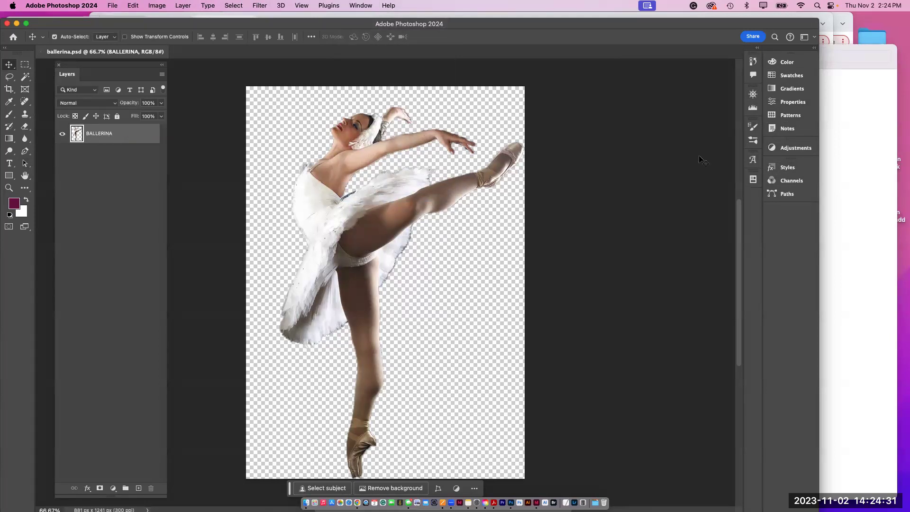
{"action": "left_click", "coordinate": [773, 151]}
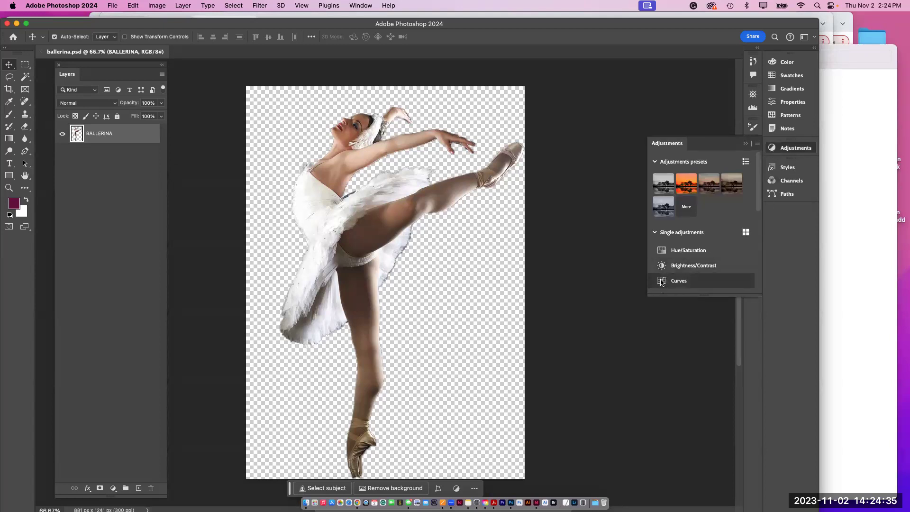
{"action": "left_click", "coordinate": [680, 254]}
{"action": "left_click", "coordinate": [682, 174]}
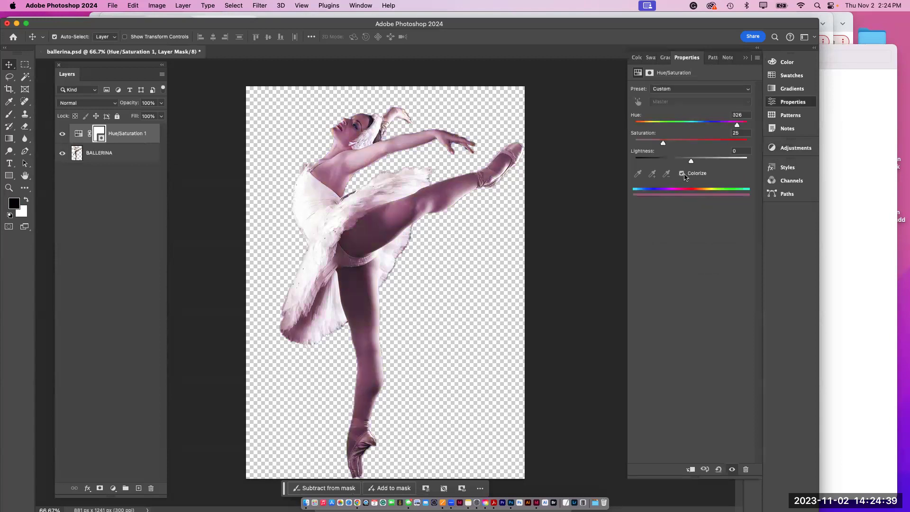
Step: Tint the ballerina by setting the adjustment's hue to 11, saturation to 39 and lightness to -31
{"action": "left_click_drag", "start_coordinate": [663, 143], "coordinate": [643, 125]}
{"action": "mouse_move", "coordinate": [691, 159]}
{"action": "left_mouse_down"}
{"action": "mouse_move", "coordinate": [661, 159]}
{"action": "mouse_move", "coordinate": [673, 160]}
{"action": "left_mouse_up"}
{"action": "left_click_drag", "start_coordinate": [643, 125], "coordinate": [638, 125]}
{"action": "left_click_drag", "start_coordinate": [709, 142], "coordinate": [679, 144]}
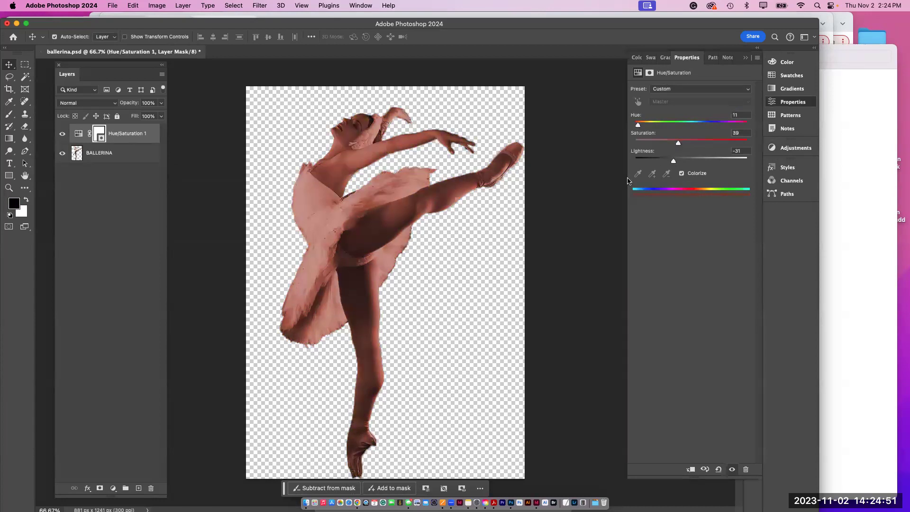
Step: Save ballerina.psd, switch back to InDesign and sort the linked files by name
{"action": "key", "text": "super+s"}
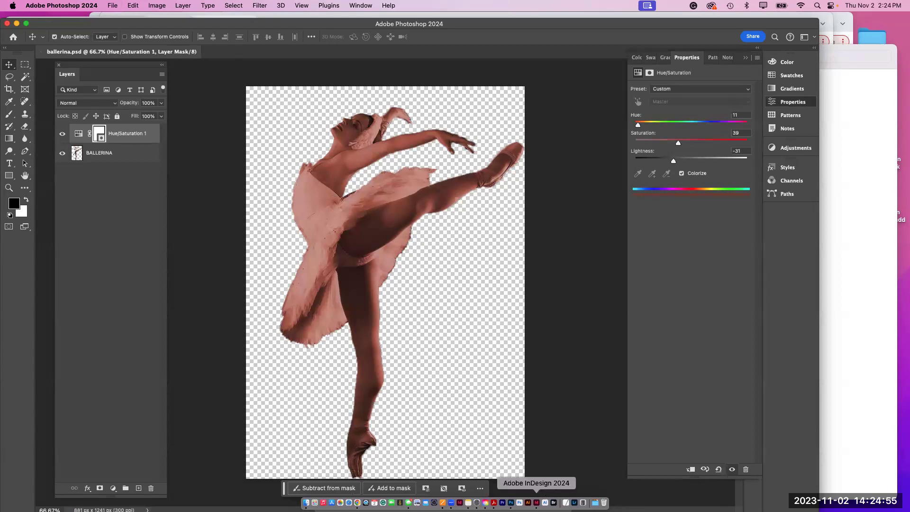
{"action": "left_click", "coordinate": [536, 502]}
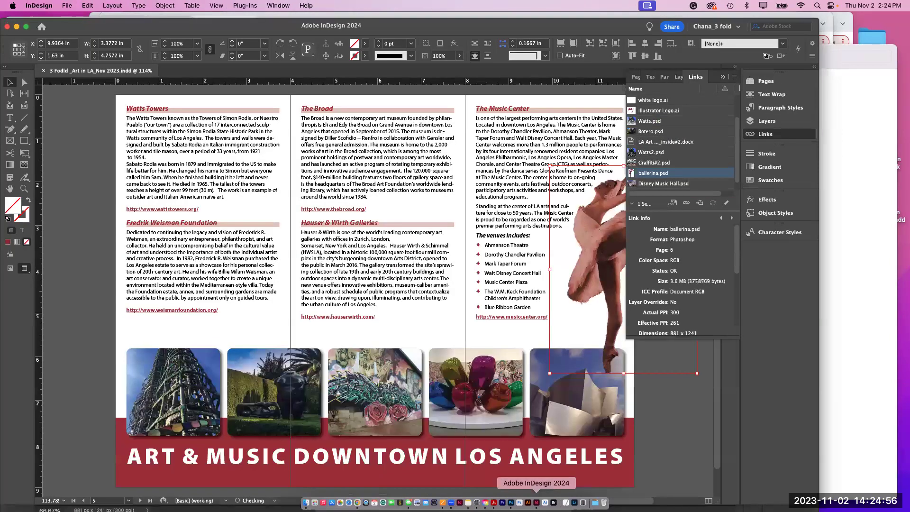
{"action": "left_click", "coordinate": [631, 98]}
{"action": "left_click", "coordinate": [635, 89]}
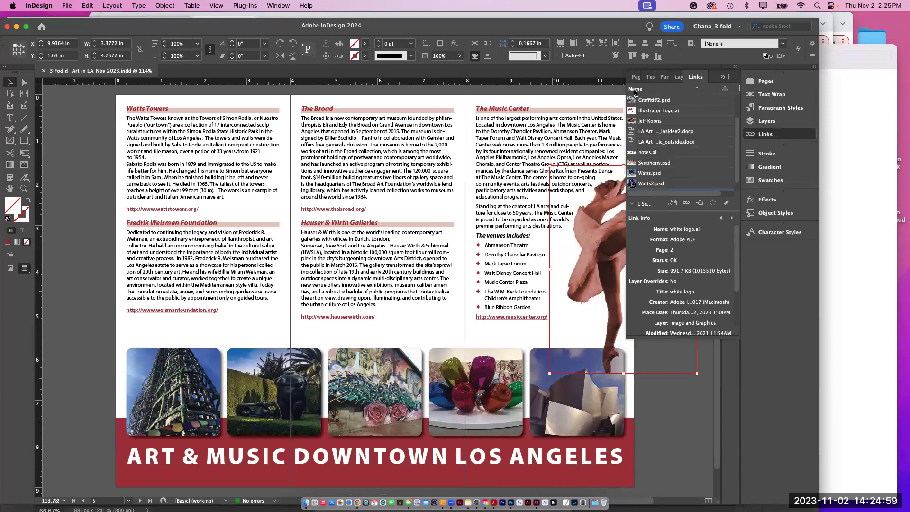
{"action": "left_click", "coordinate": [695, 77]}
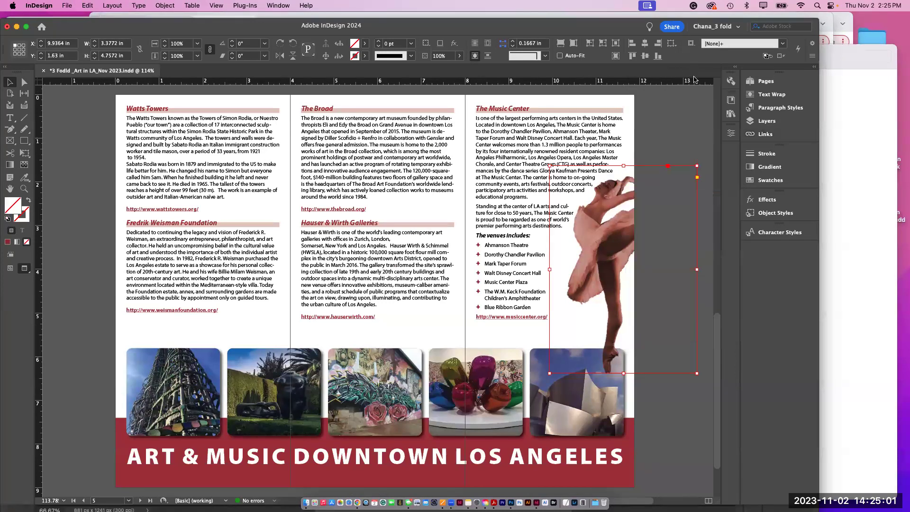
{"action": "left_click", "coordinate": [688, 109]}
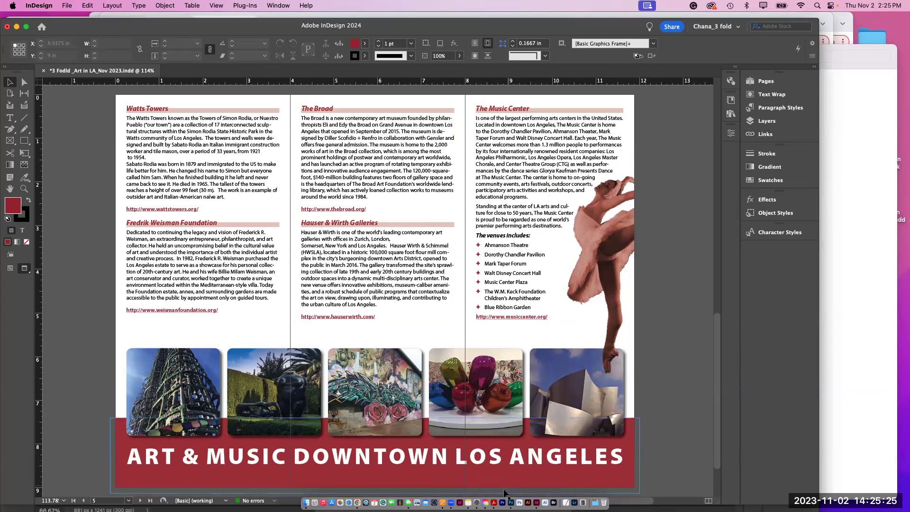
Step: Switch to Photoshop, hide the Hue/Saturation adjustment layer in ballerina.psd and save the file
{"action": "left_click", "coordinate": [508, 500]}
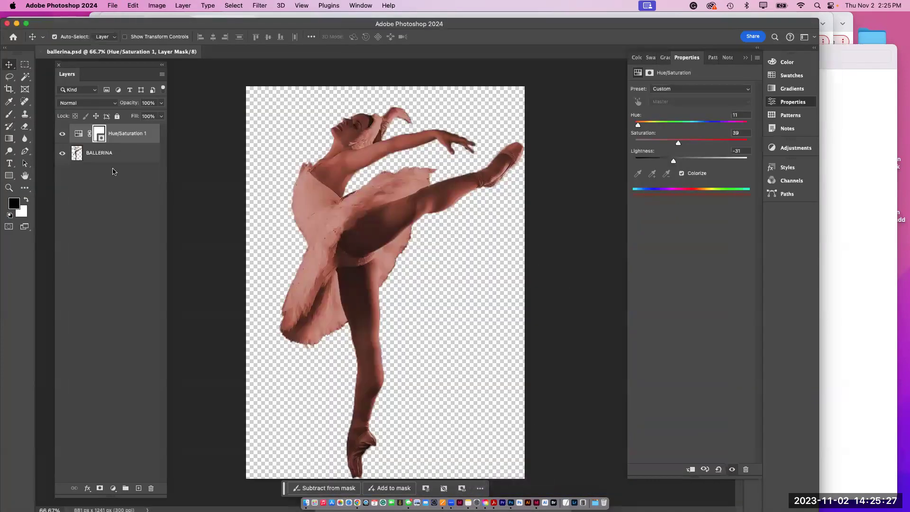
{"action": "left_click", "coordinate": [61, 135]}
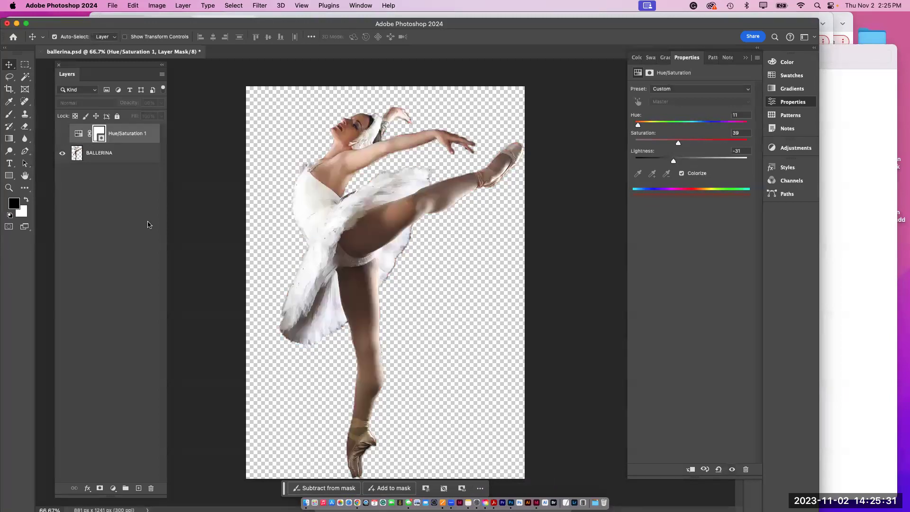
{"action": "key", "text": "super+s"}
Step: Return to InDesign, update the modified ballerina.psd link for the selected image and deselect it
{"action": "left_click", "coordinate": [536, 503]}
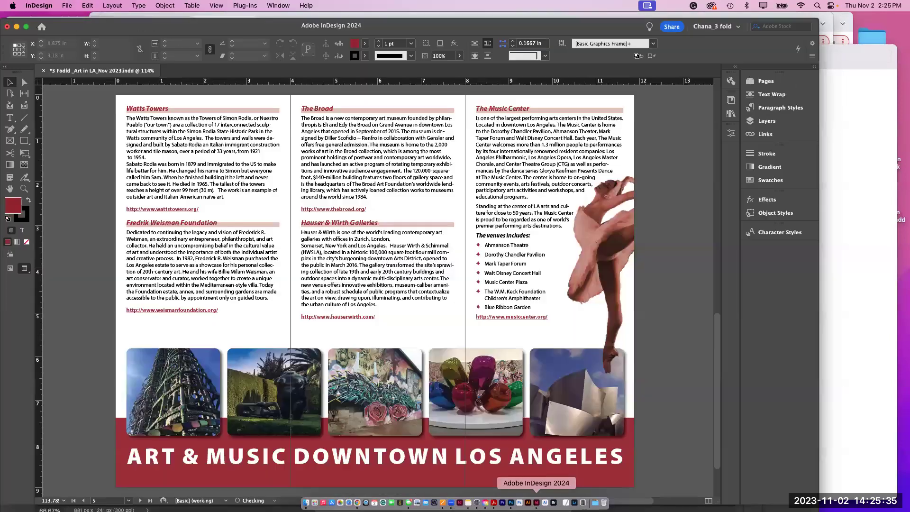
{"action": "left_click", "coordinate": [633, 238]}
{"action": "left_click", "coordinate": [799, 136]}
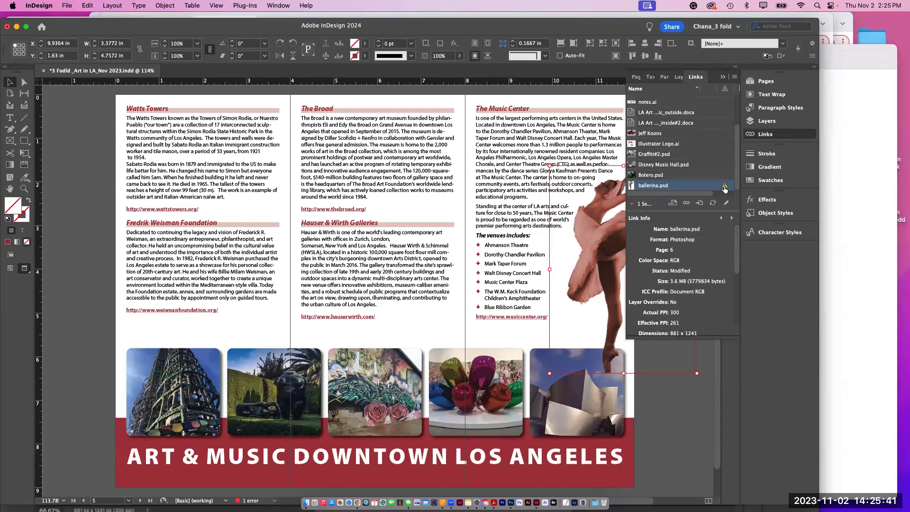
{"action": "double_click", "coordinate": [724, 187]}
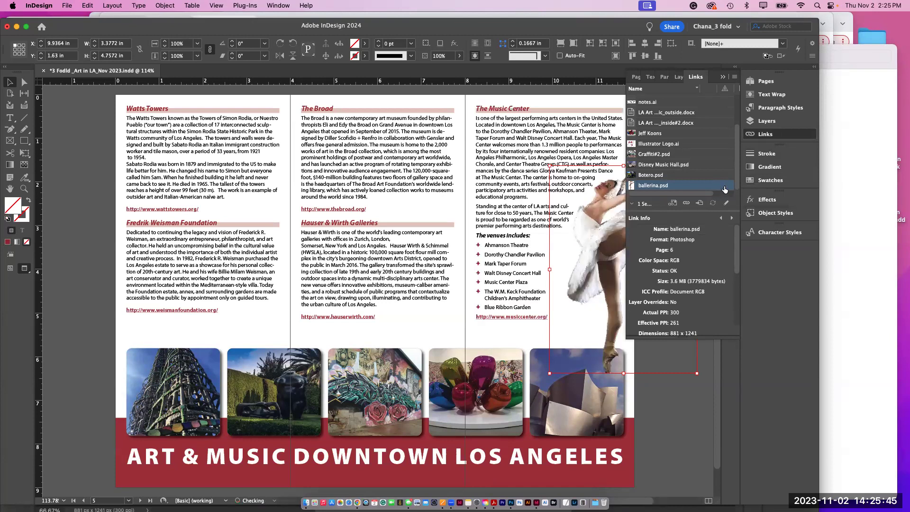
{"action": "left_click", "coordinate": [697, 402]}
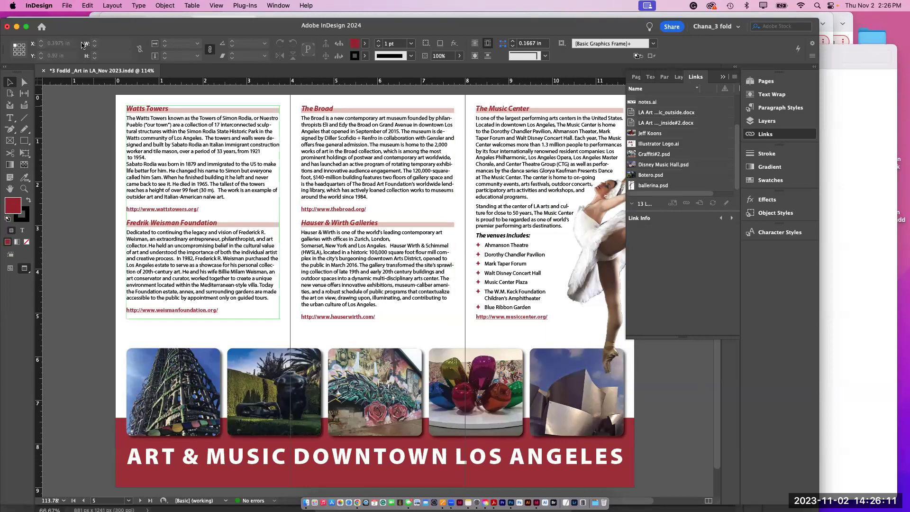
Step: Save the brochure document and collapse the expanded Links panel group
{"action": "left_click", "coordinate": [66, 5]}
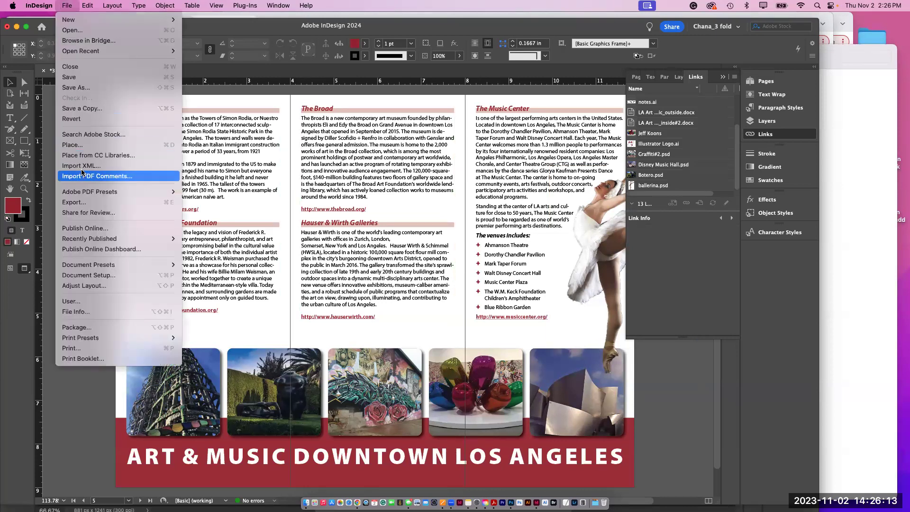
{"action": "left_click", "coordinate": [83, 76]}
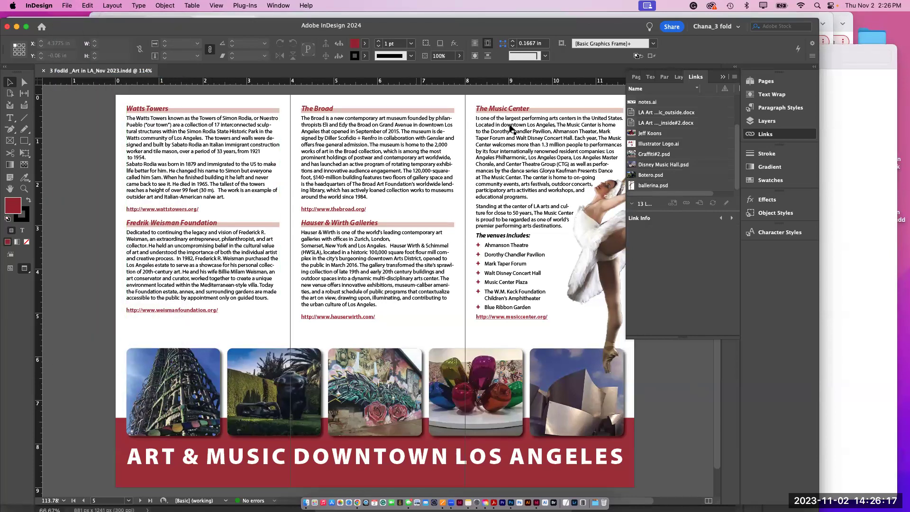
{"action": "left_click", "coordinate": [695, 81]}
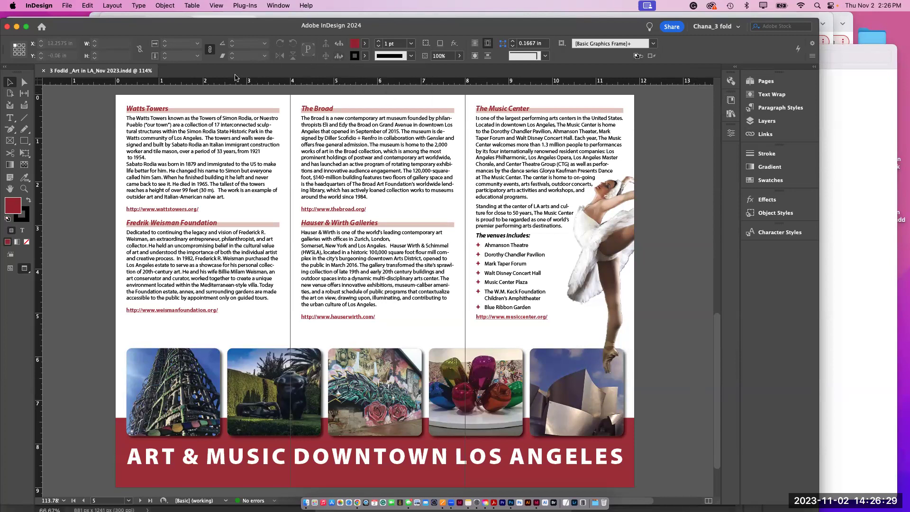
Step: Start packaging the document, review its fonts, colors and inks, and print settings, and limit the font list to problems only
{"action": "left_click", "coordinate": [67, 6]}
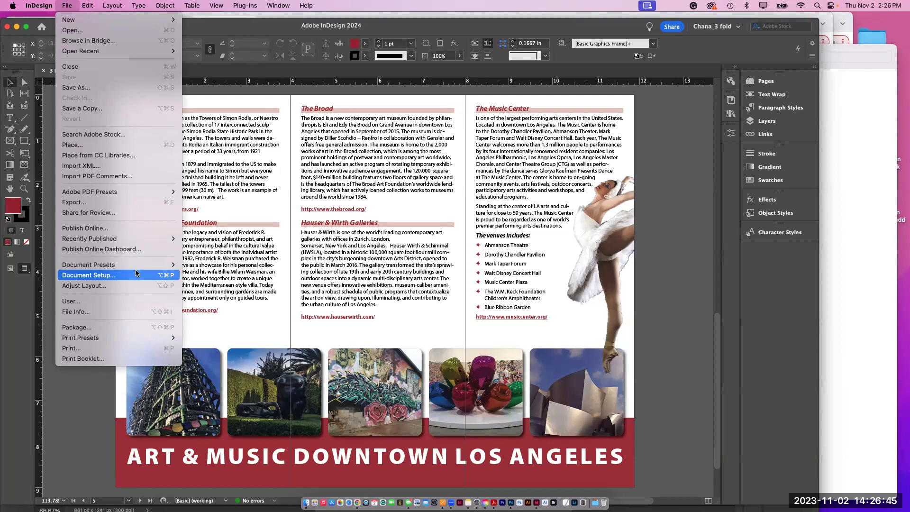
{"action": "left_click", "coordinate": [129, 326]}
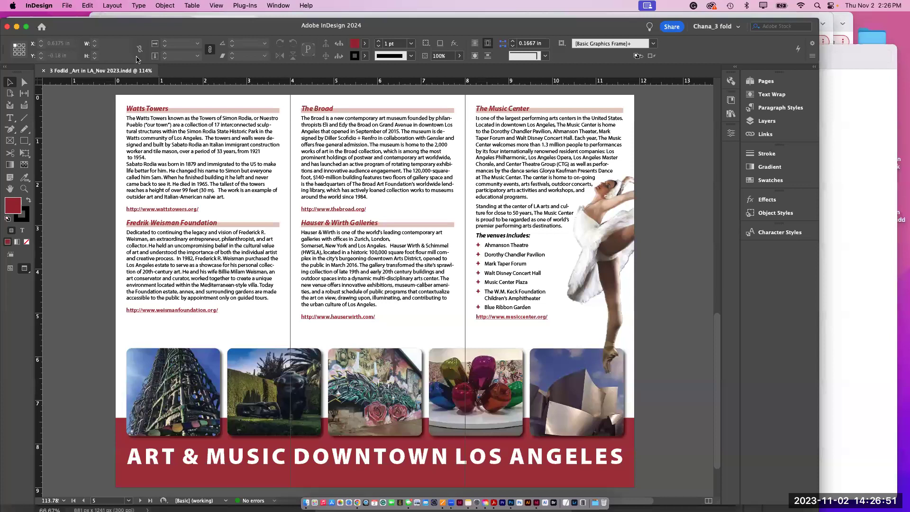
{"action": "left_click", "coordinate": [68, 7]}
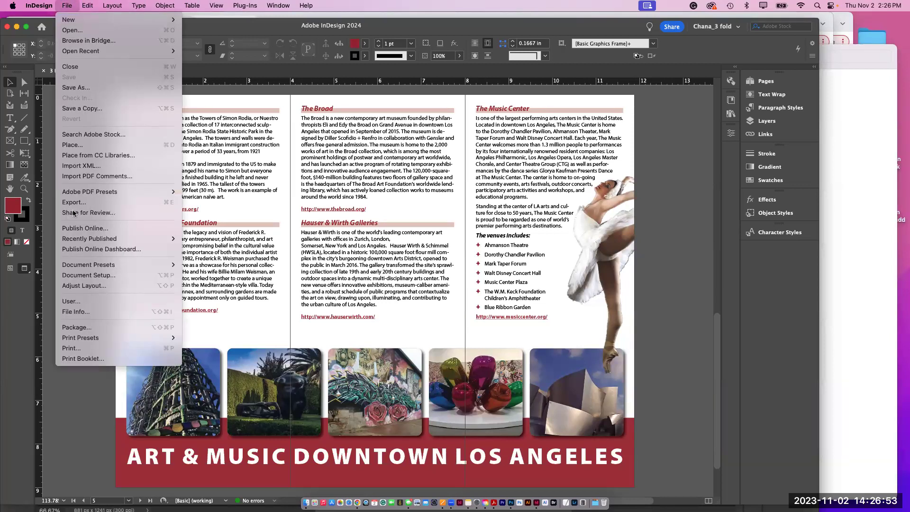
{"action": "left_click", "coordinate": [77, 331]}
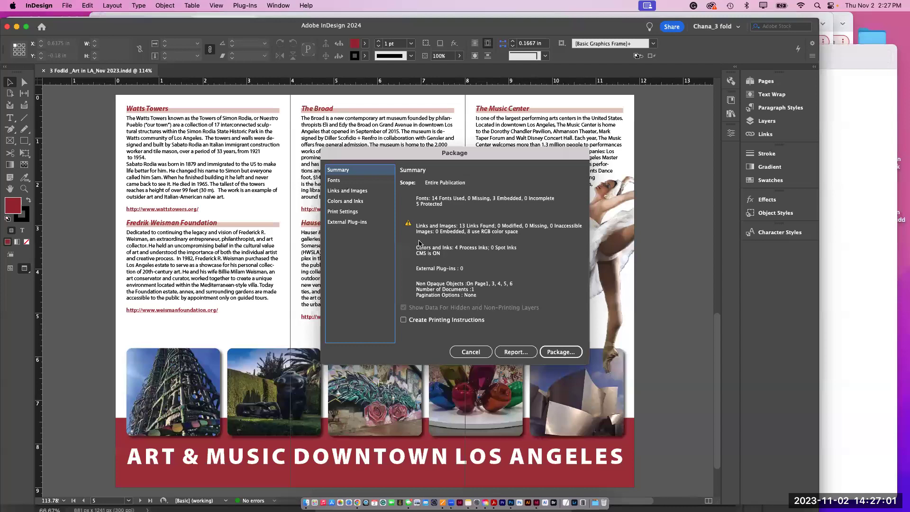
{"action": "left_click", "coordinate": [353, 185]}
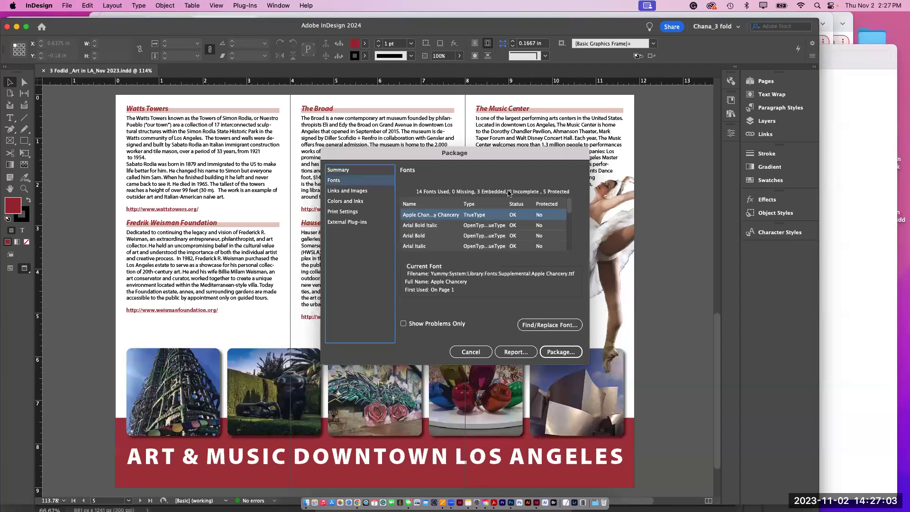
{"action": "left_click", "coordinate": [346, 200]}
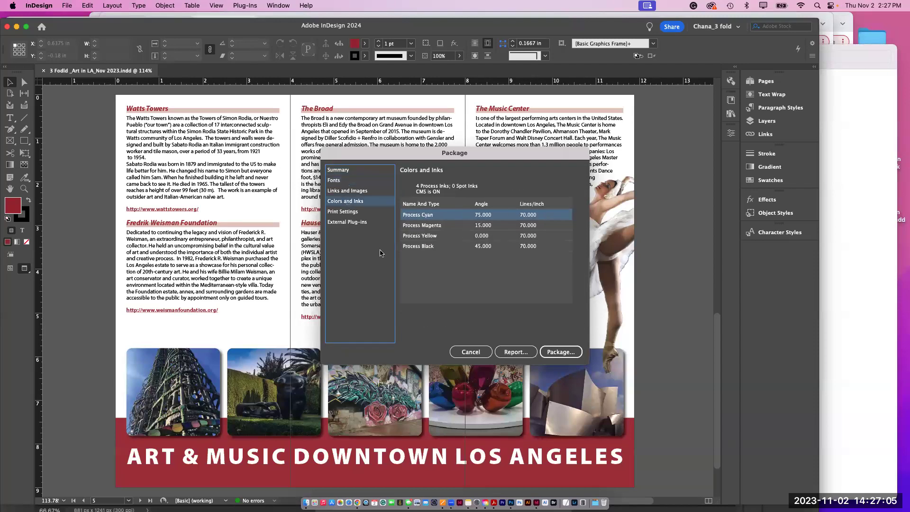
{"action": "left_click", "coordinate": [353, 214]}
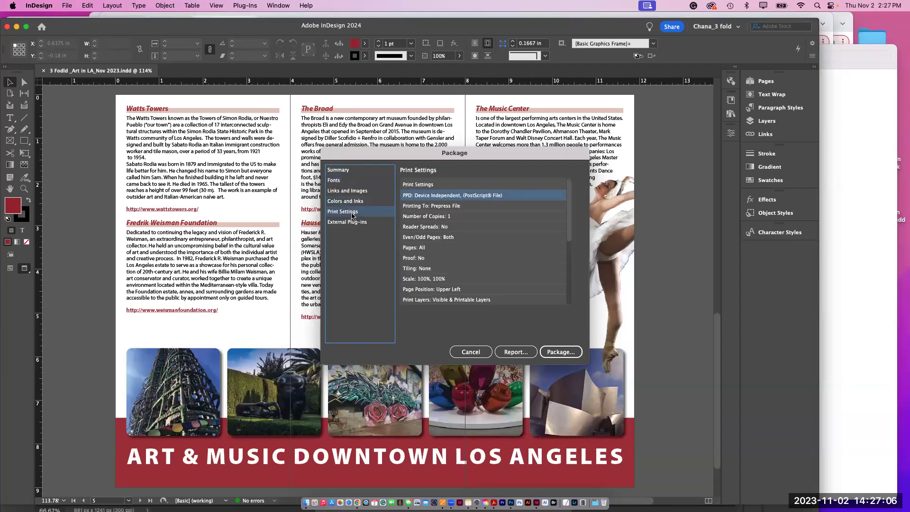
{"action": "left_click", "coordinate": [345, 172]}
{"action": "left_click", "coordinate": [342, 181]}
{"action": "left_click", "coordinate": [403, 323]}
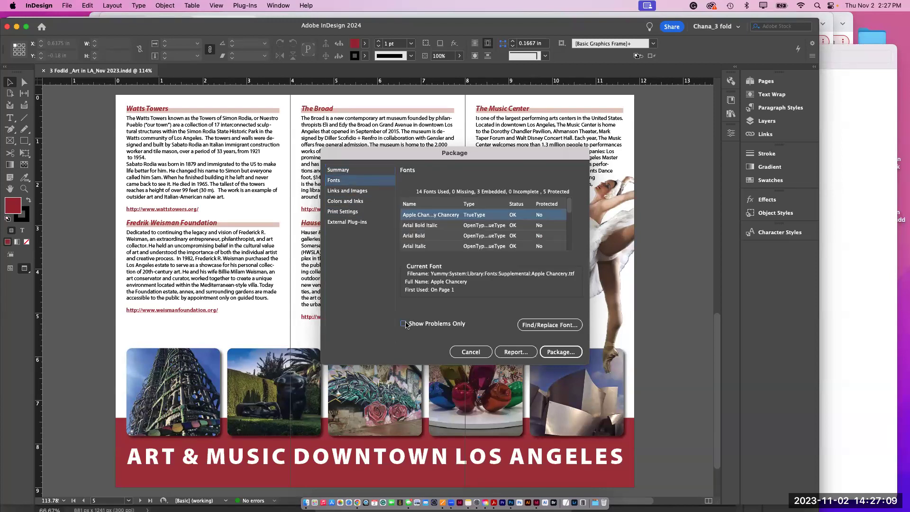
Step: Package the brochure as "3 Fodld _Art in LA_Nov 2023 Folder" with IDML and print PDF included, accepting the font copying restrictions
{"action": "left_click", "coordinate": [576, 353]}
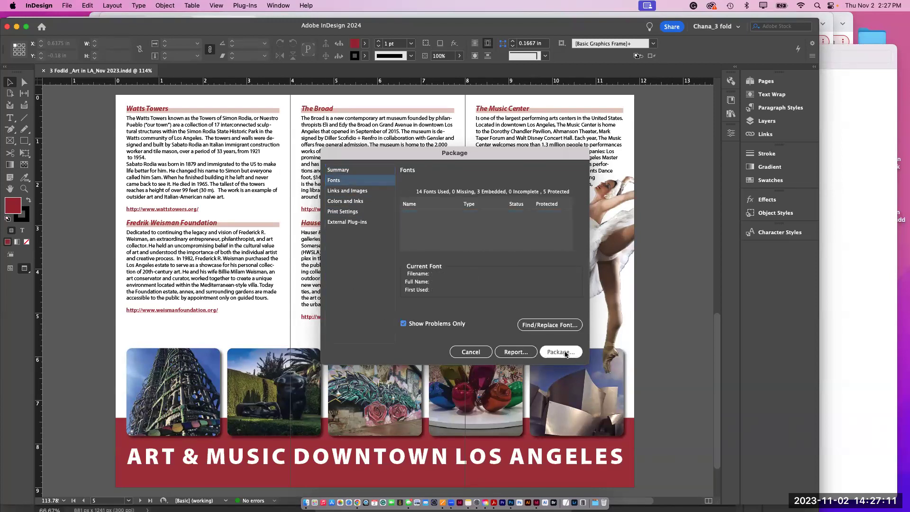
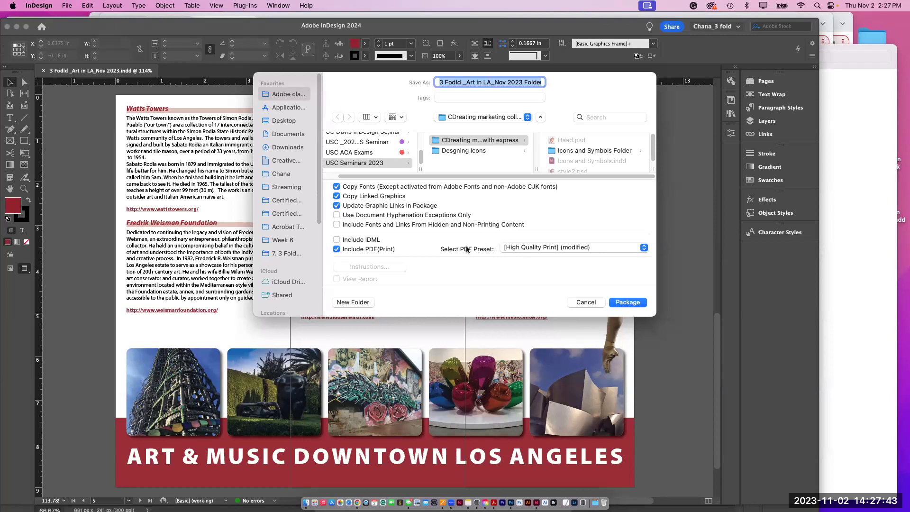
{"action": "left_click", "coordinate": [336, 240]}
{"action": "left_click", "coordinate": [622, 304]}
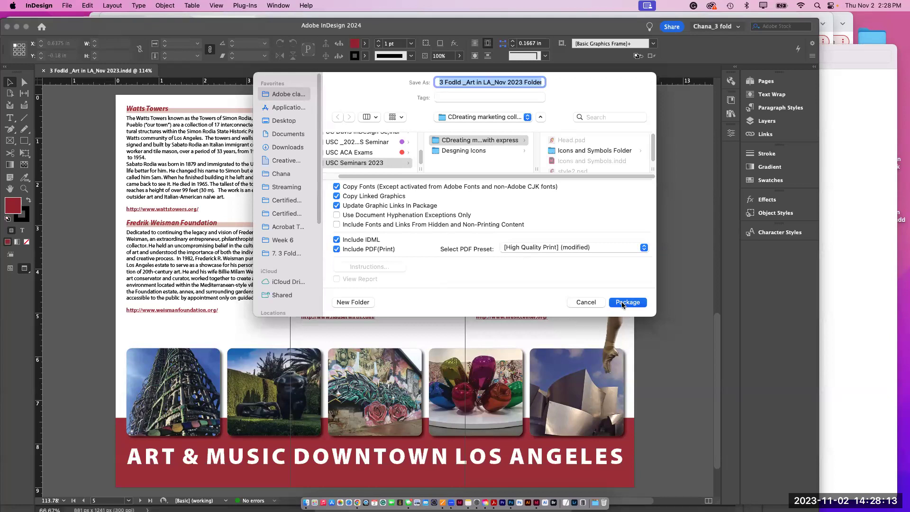
{"action": "left_click", "coordinate": [622, 304]}
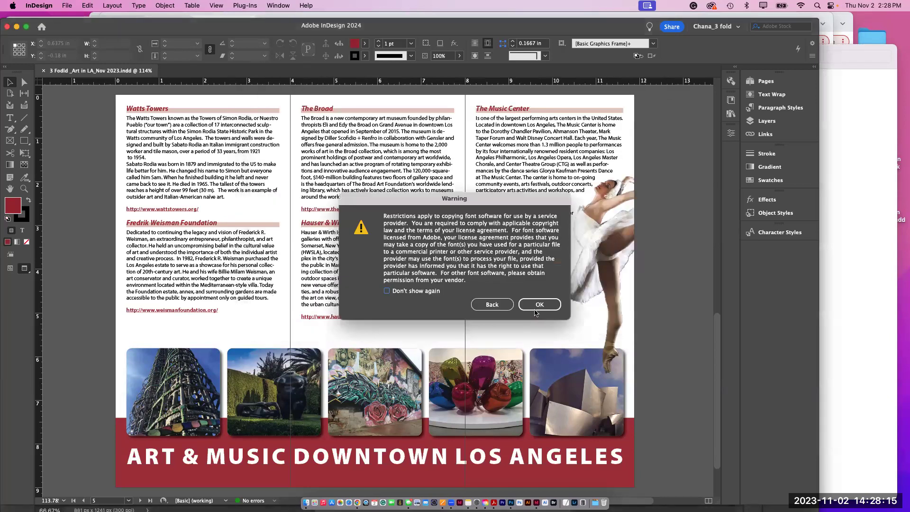
{"action": "left_click", "coordinate": [536, 307]}
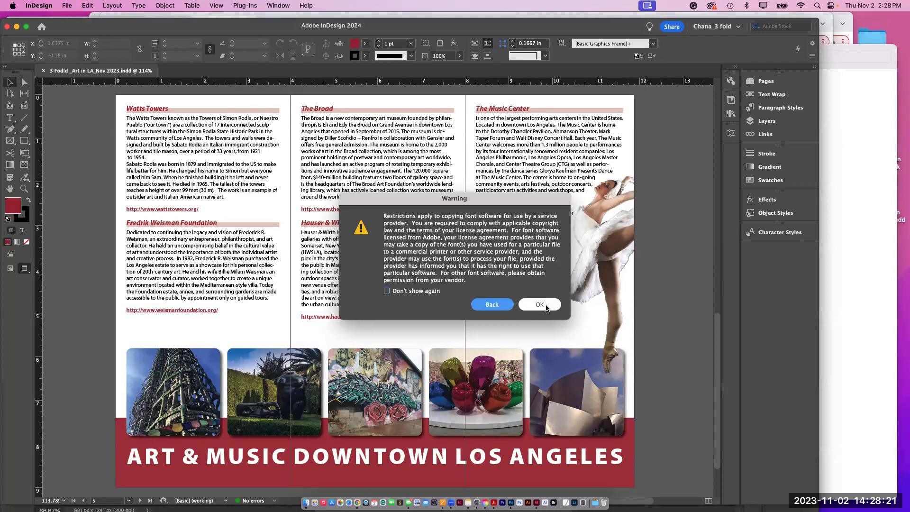
{"action": "left_click", "coordinate": [546, 307]}
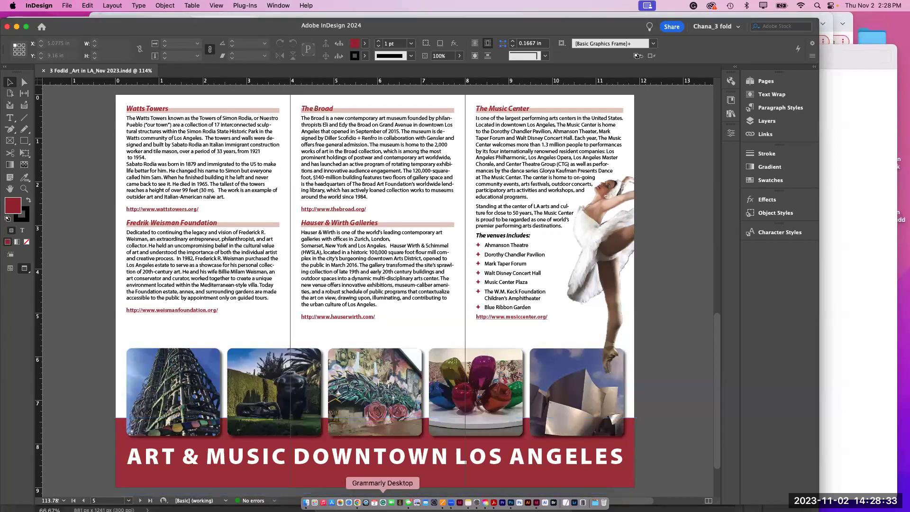
Step: Switch to Finder and look for the packaged brochure folder in Desktop, Documents and Downloads
{"action": "left_click", "coordinate": [305, 502]}
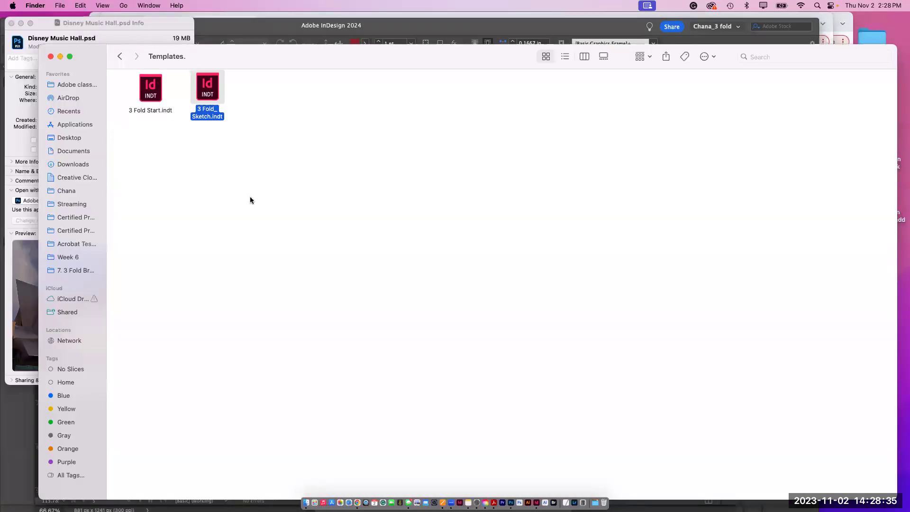
{"action": "left_click", "coordinate": [71, 137]}
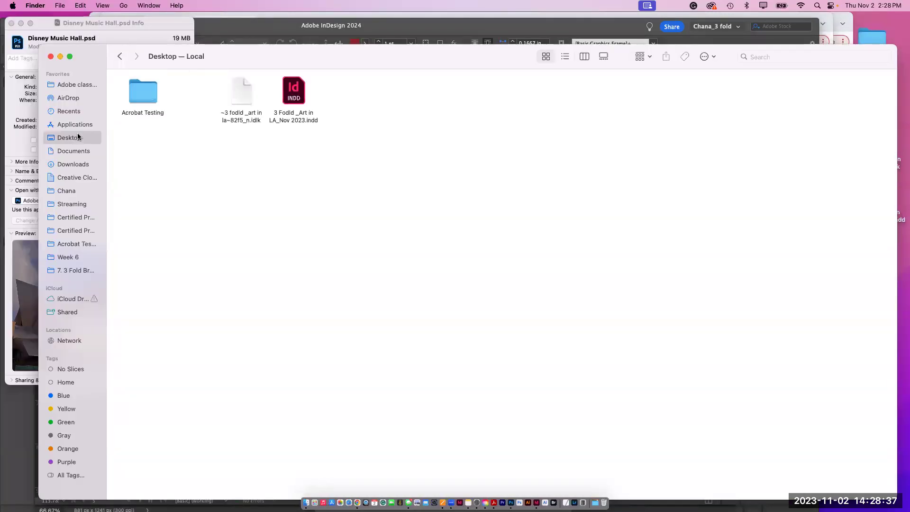
{"action": "left_click_drag", "start_coordinate": [150, 98], "coordinate": [164, 103]}
{"action": "left_click", "coordinate": [374, 188]}
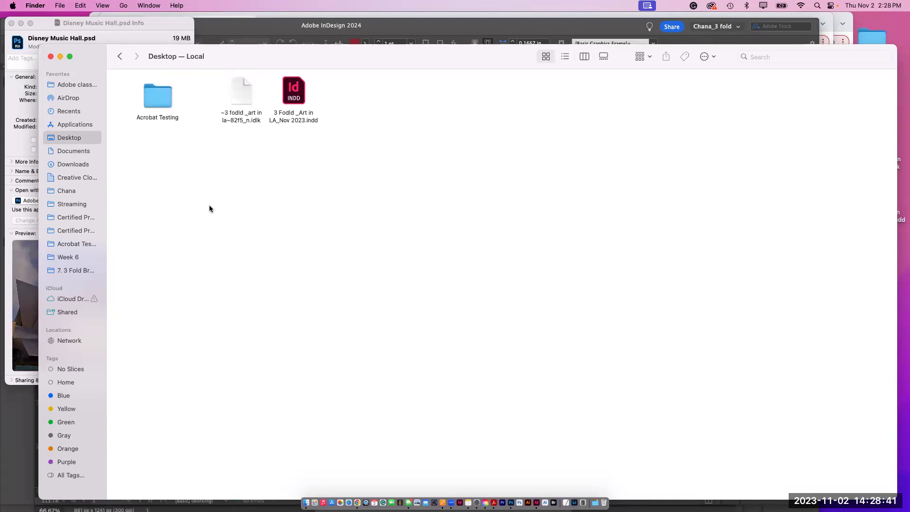
{"action": "left_click", "coordinate": [75, 152]}
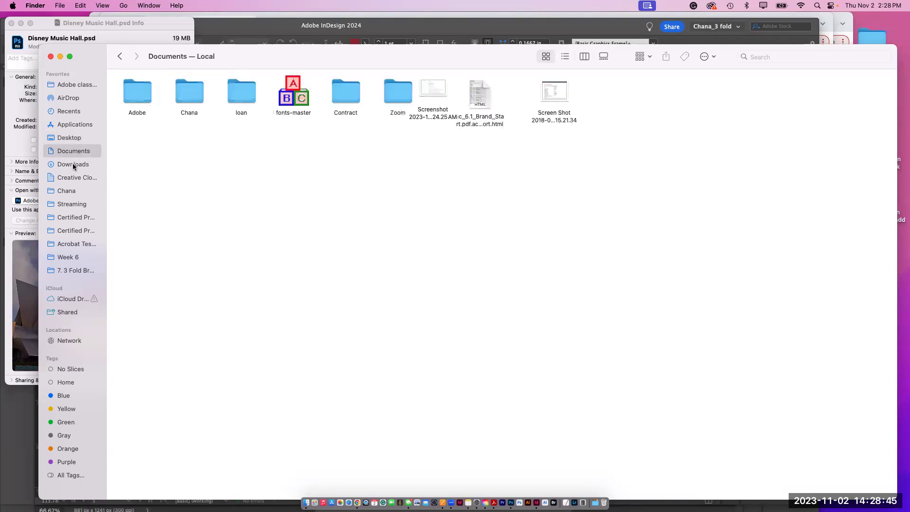
{"action": "left_click", "coordinate": [74, 164]}
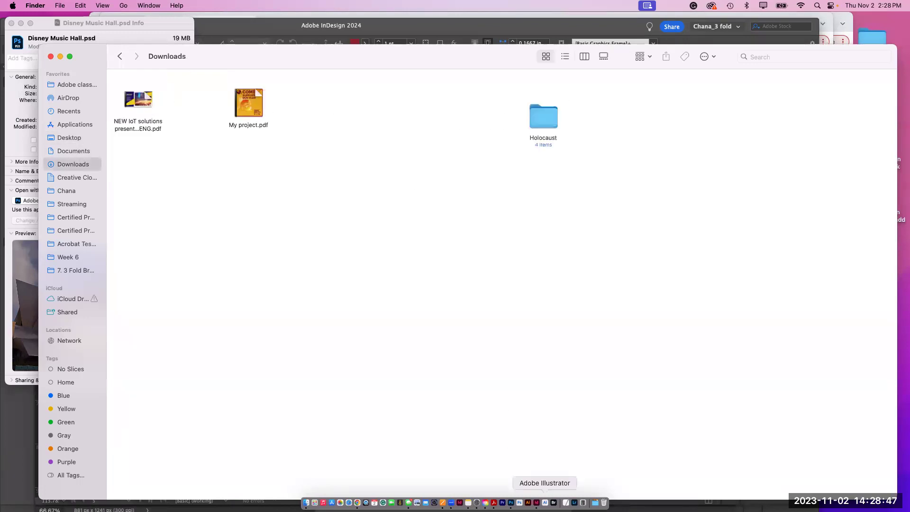
Step: Return to InDesign, start packaging the brochure again and choose the Desktop as the destination
{"action": "left_click", "coordinate": [527, 502]}
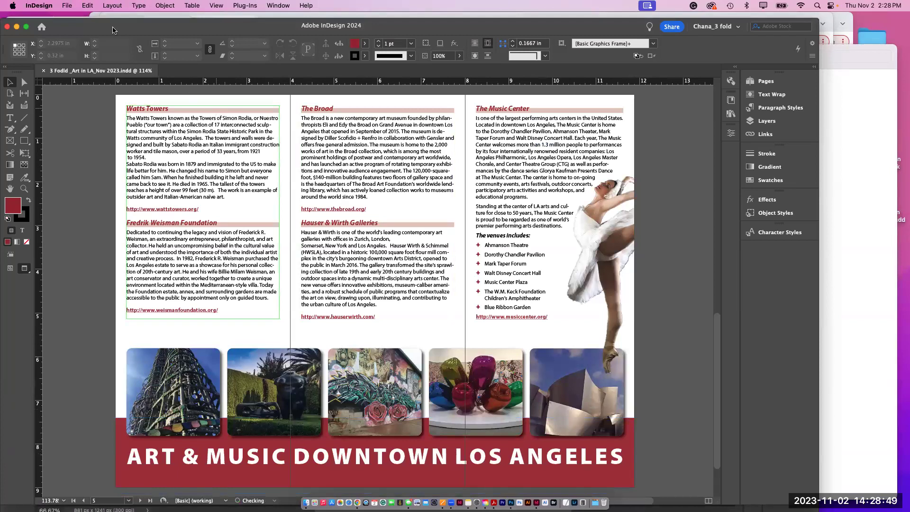
{"action": "left_click", "coordinate": [67, 5]}
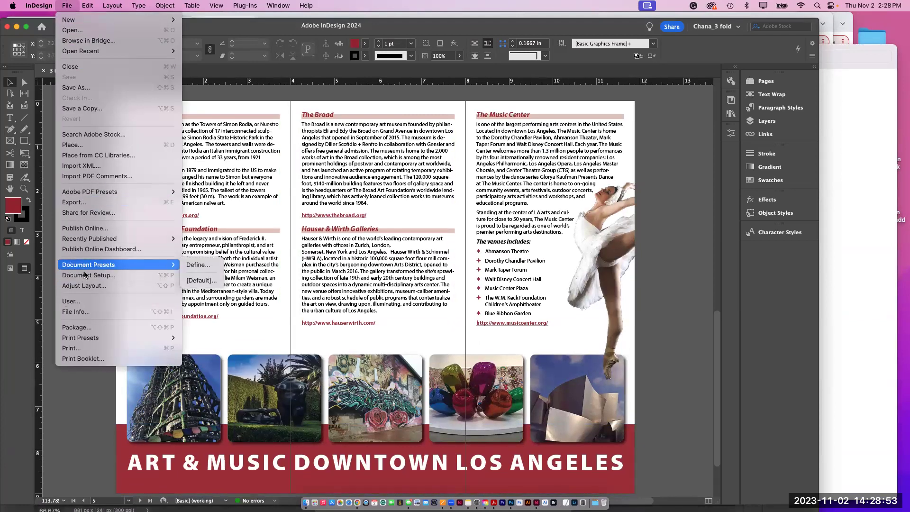
{"action": "left_click", "coordinate": [88, 326]}
{"action": "left_click", "coordinate": [554, 354]}
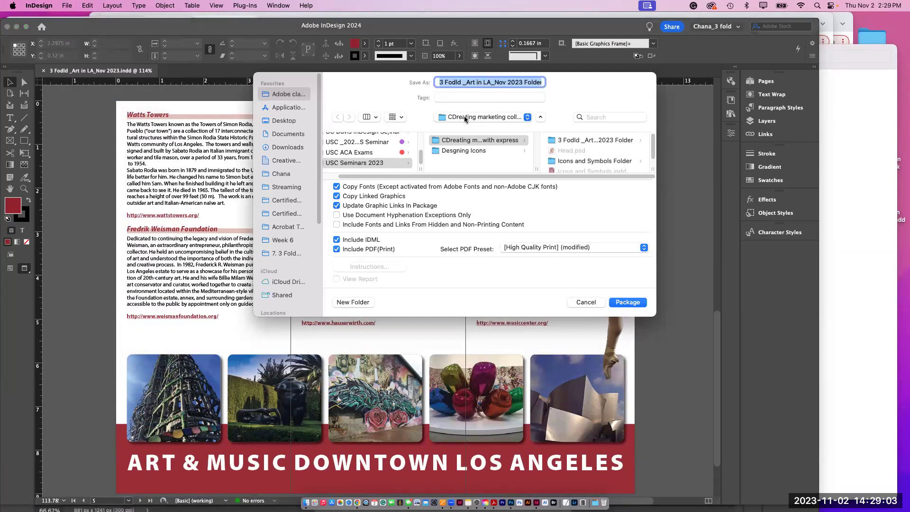
{"action": "left_click", "coordinate": [459, 116]}
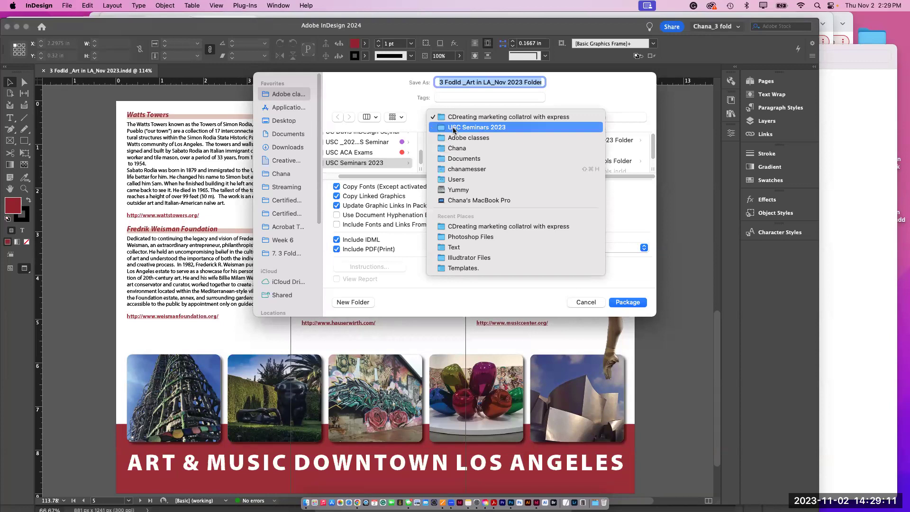
{"action": "left_click", "coordinate": [453, 127]}
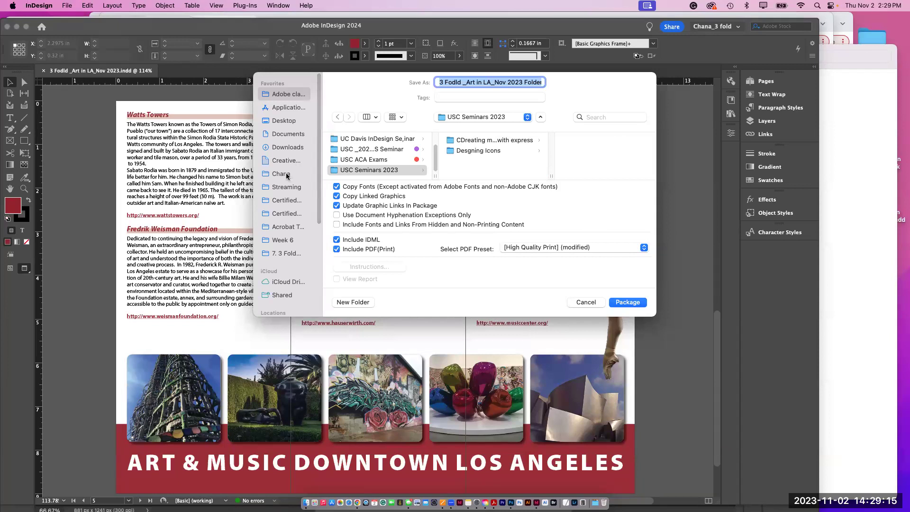
{"action": "left_click", "coordinate": [286, 123]}
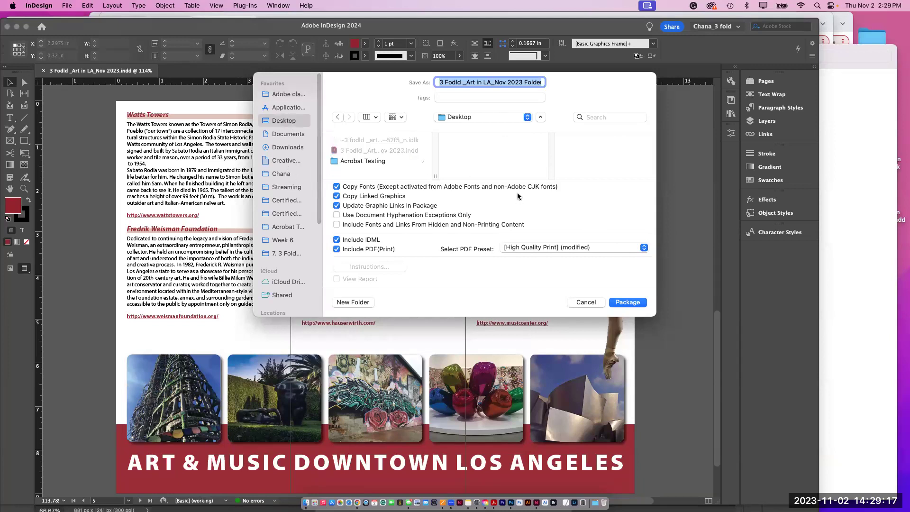
Step: Review the PDF presets, keep [High Quality Print] (modified), and create the package, accepting the font copying restrictions
{"action": "left_click", "coordinate": [562, 247]}
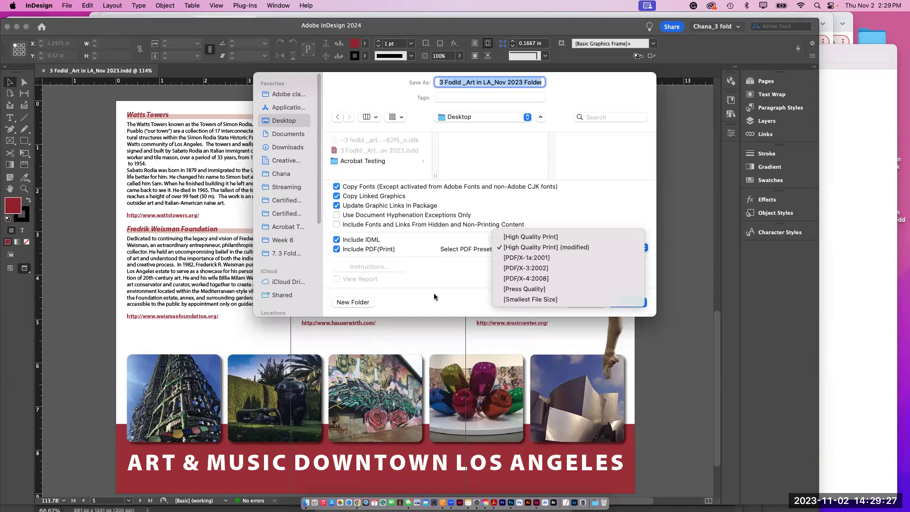
{"action": "left_click", "coordinate": [445, 279]}
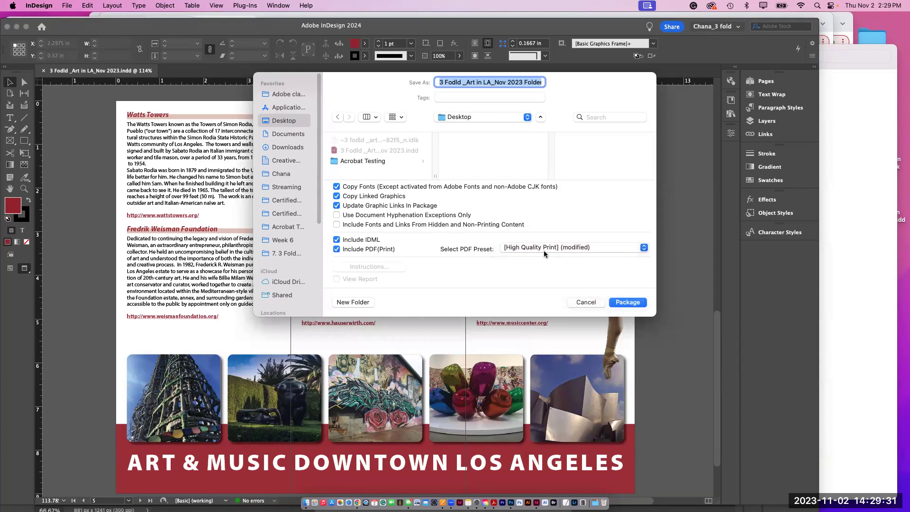
{"action": "left_click", "coordinate": [591, 247]}
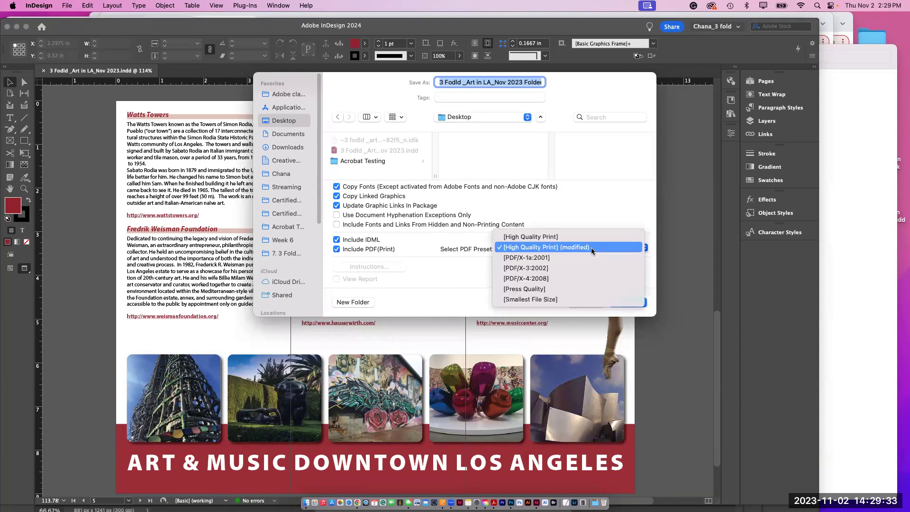
{"action": "left_click", "coordinate": [435, 296]}
{"action": "left_click", "coordinate": [624, 303]}
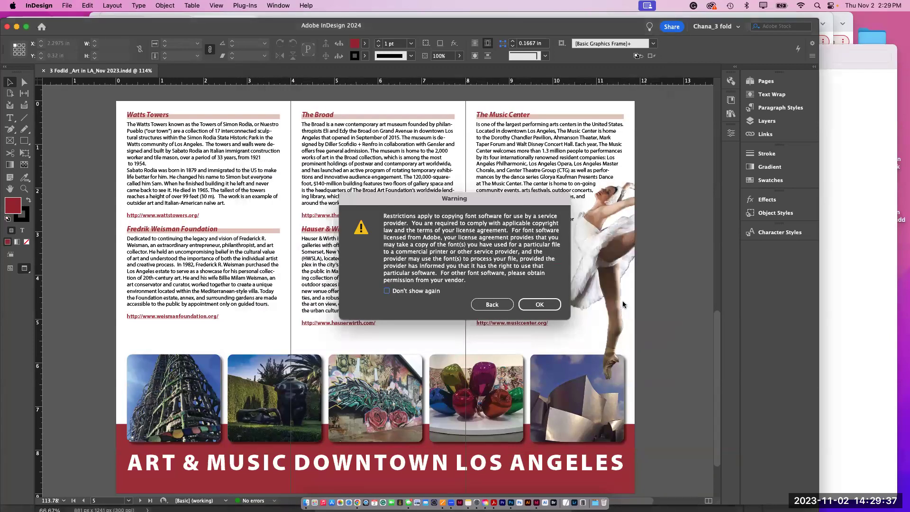
{"action": "left_click", "coordinate": [551, 308]}
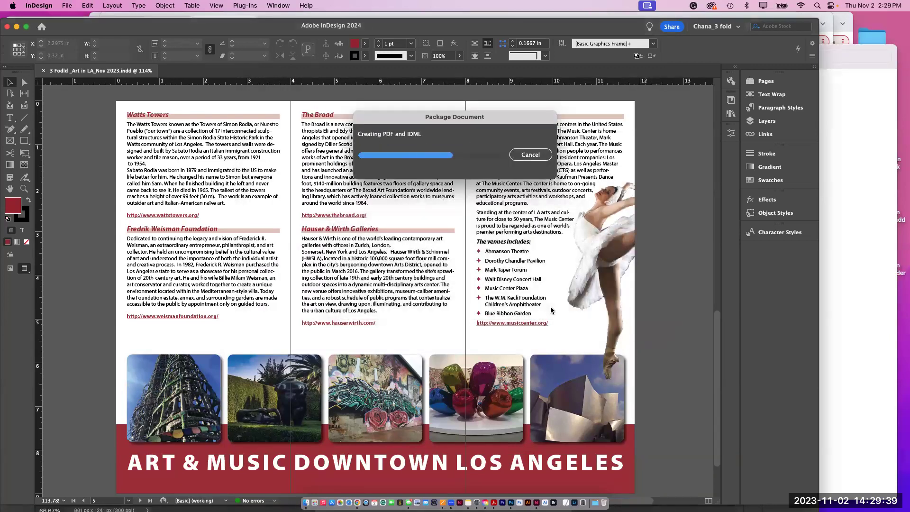
Step: Switch to Finder and select the packaged "3 Fodld _Art in LA_Nov 2023 Folder" on the Desktop
{"action": "left_click", "coordinate": [305, 503]}
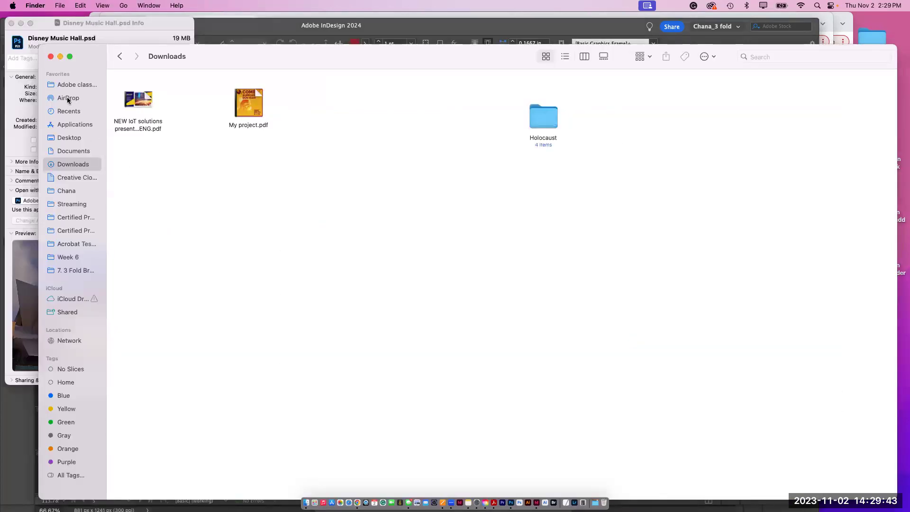
{"action": "left_click", "coordinate": [69, 137]}
{"action": "left_click", "coordinate": [346, 104]}
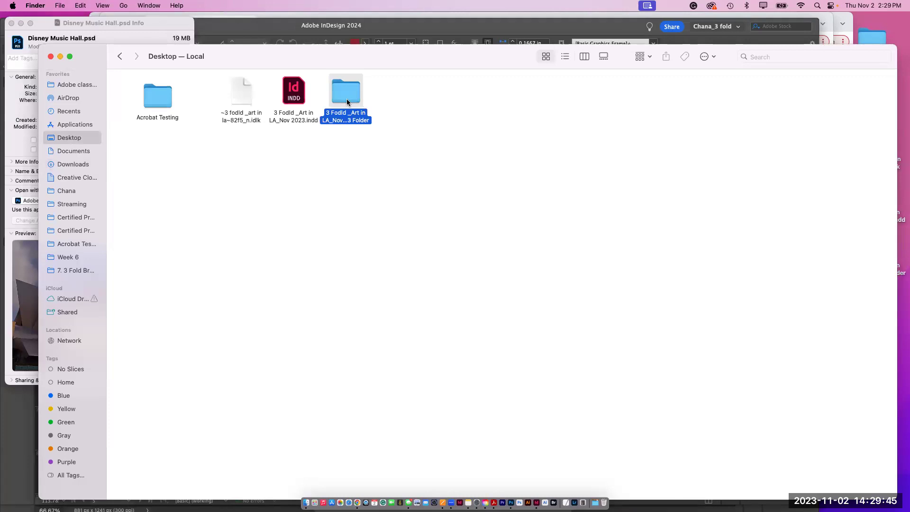
Step: Open the packaged brochure folder and preview the pages of its "3 Fodld _Art in LA_Nov 2023.pdf"
{"action": "double_click", "coordinate": [346, 99]}
{"action": "left_click", "coordinate": [241, 93]}
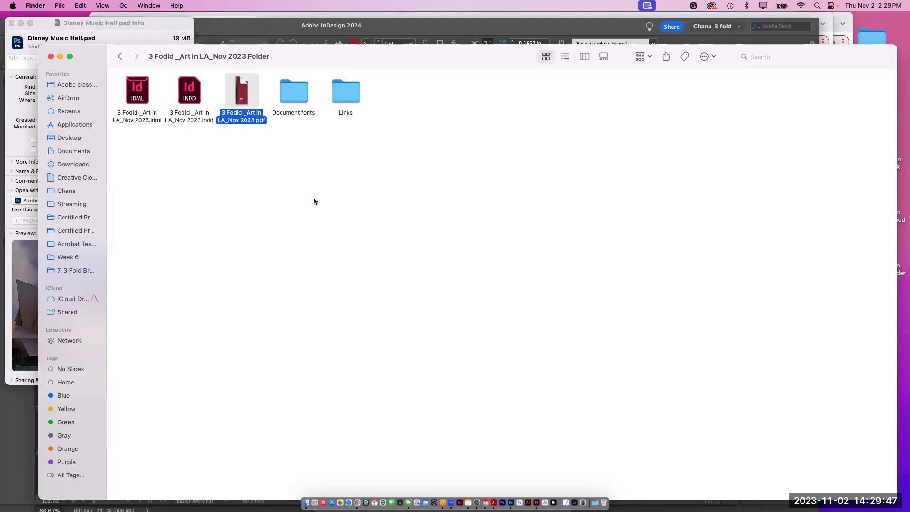
{"action": "key", "text": "space"}
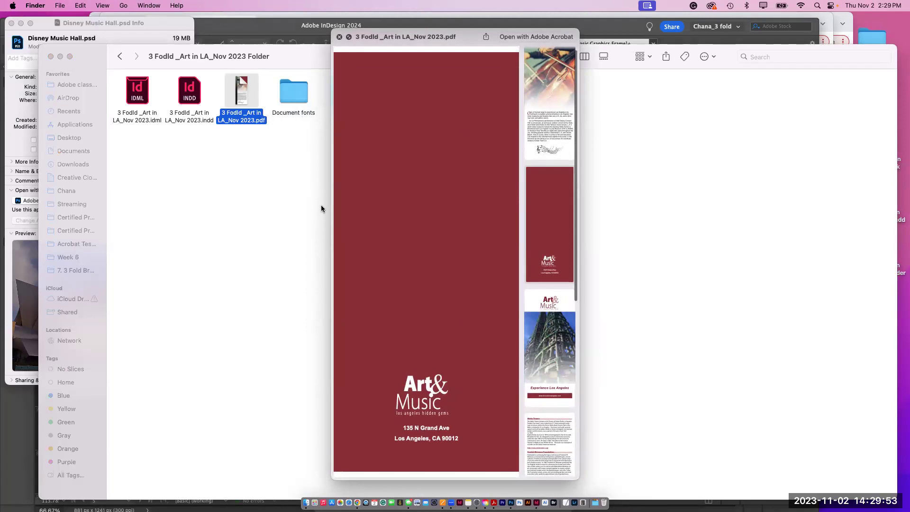
{"action": "left_click", "coordinate": [544, 80]}
{"action": "left_click", "coordinate": [552, 251]}
{"action": "left_click", "coordinate": [556, 314]}
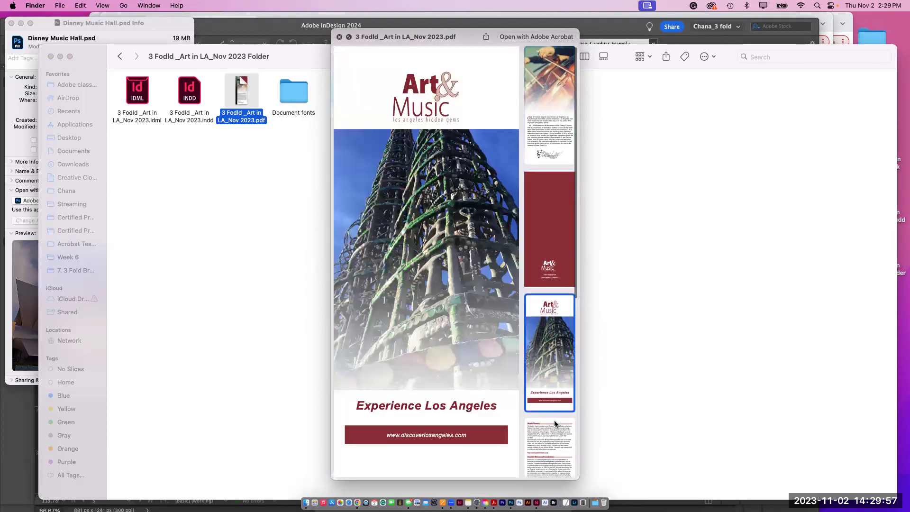
{"action": "left_click", "coordinate": [553, 420]}
{"action": "left_click", "coordinate": [553, 438]}
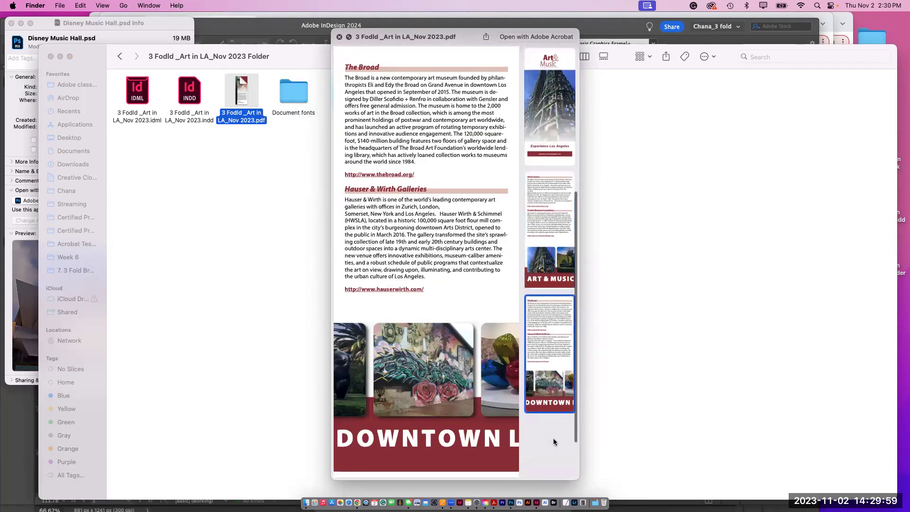
{"action": "left_click", "coordinate": [229, 284]}
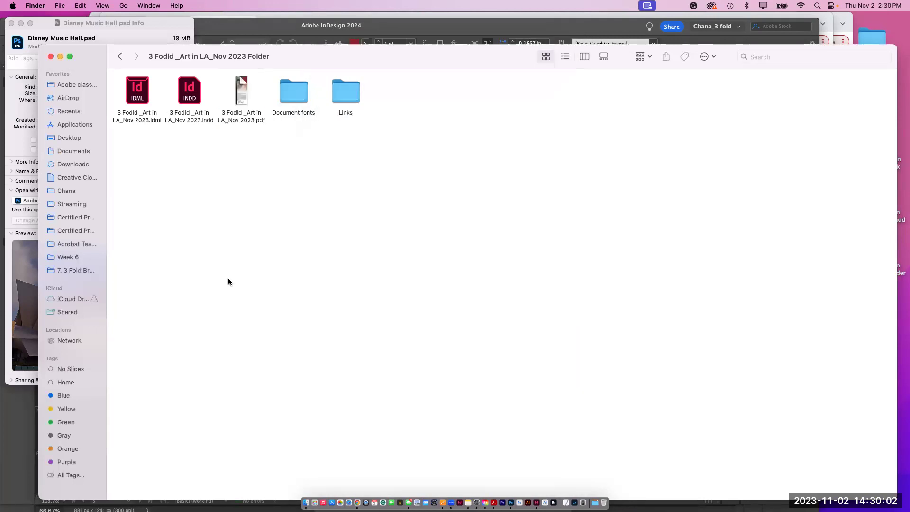
Step: Return to InDesign and define a new Adobe PDF preset named "Spread", based on PDF/X-3:2002, that exports as spreads
{"action": "left_click", "coordinate": [280, 39]}
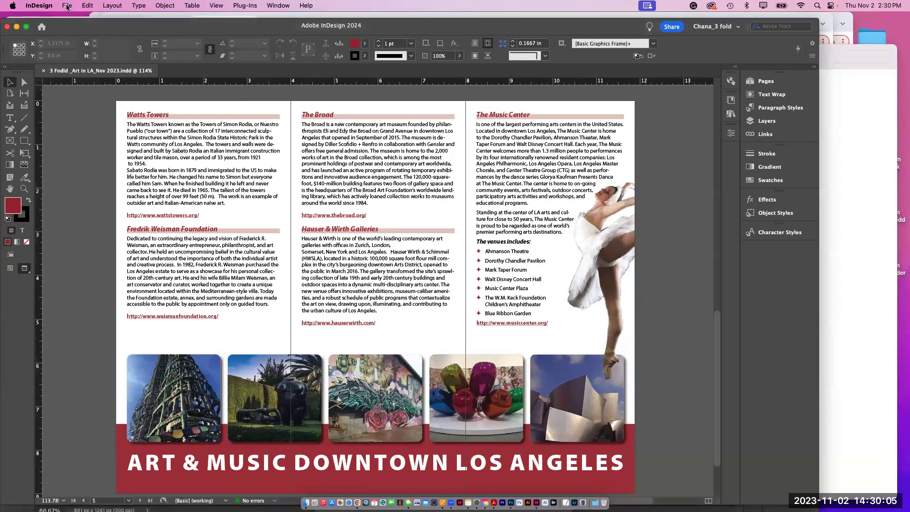
{"action": "left_click", "coordinate": [66, 5]}
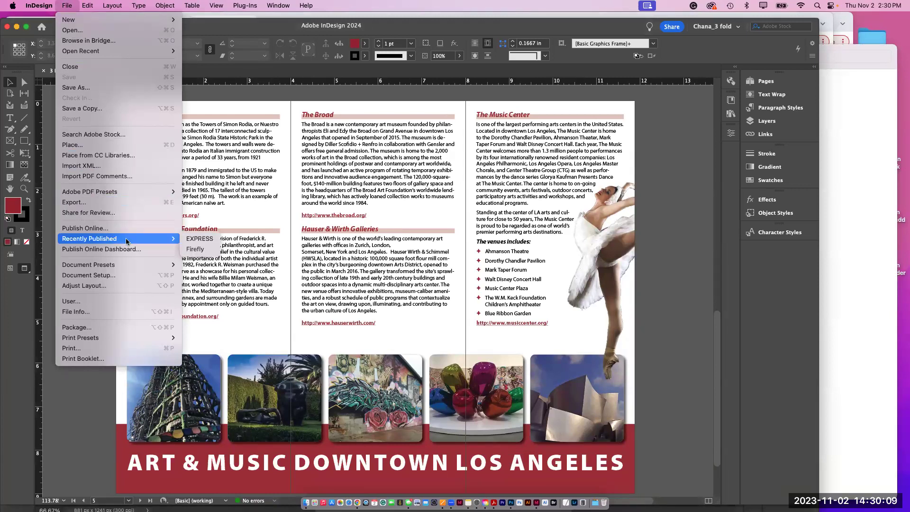
{"action": "mouse_move", "coordinate": [138, 267]}
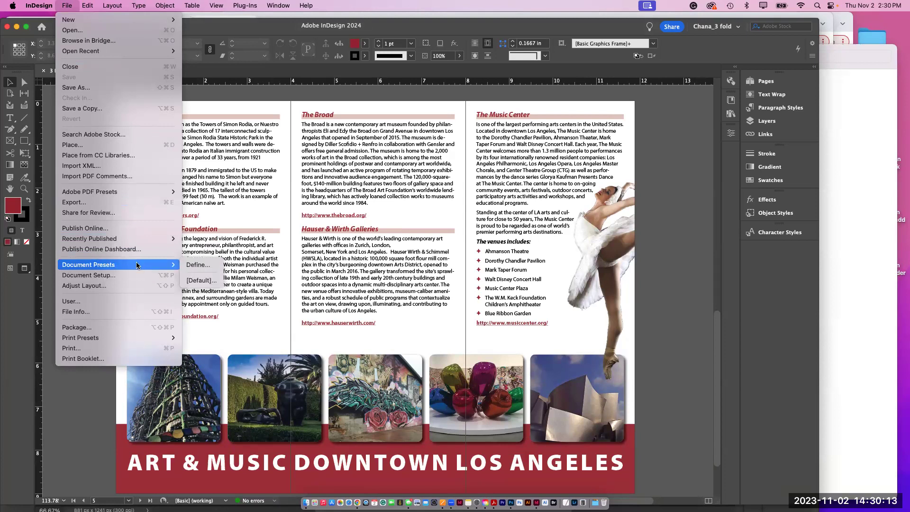
{"action": "mouse_move", "coordinate": [105, 195]}
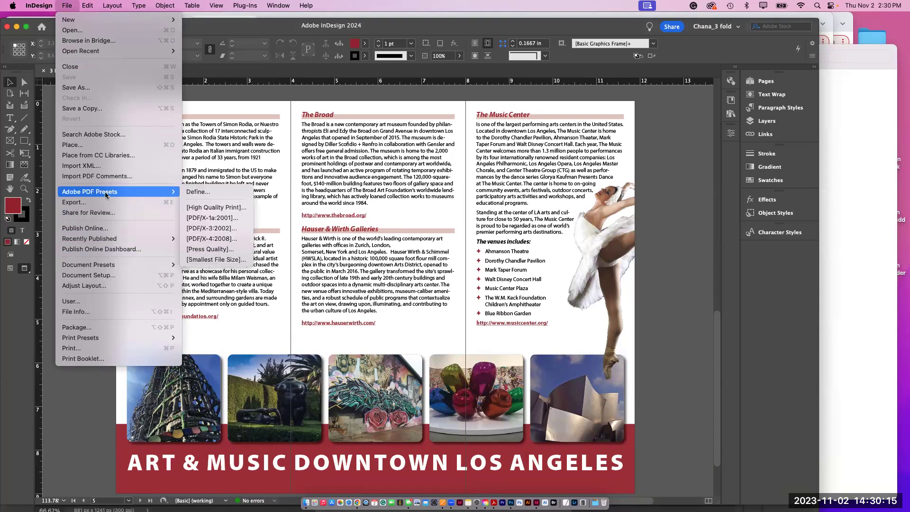
{"action": "left_click", "coordinate": [209, 190]}
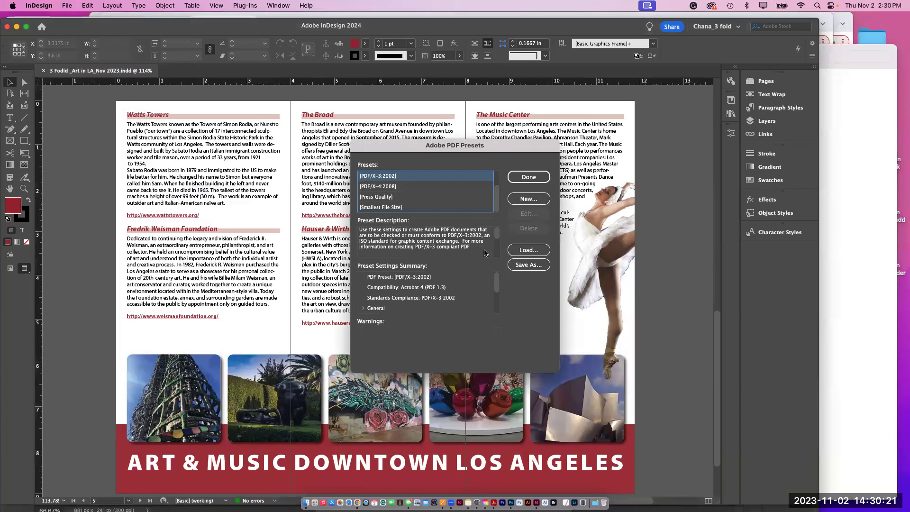
{"action": "left_click", "coordinate": [530, 199]}
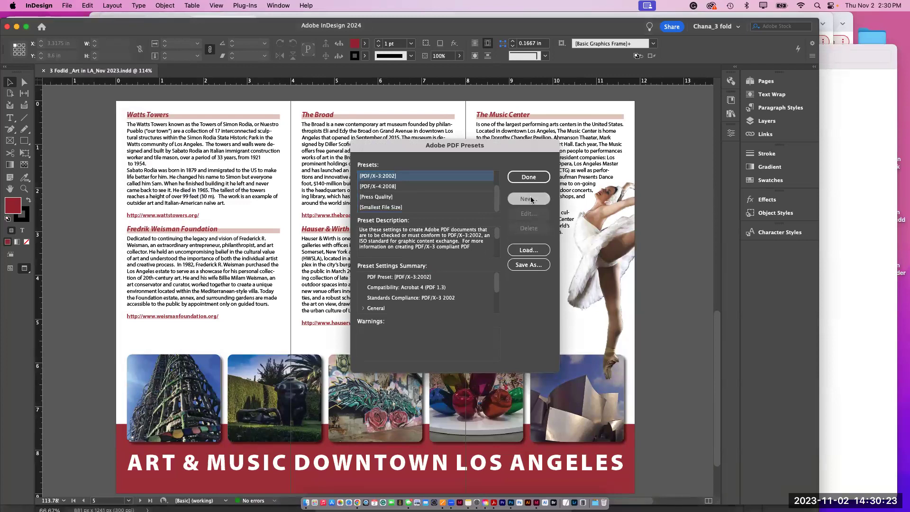
{"action": "type", "text": "Spread"}
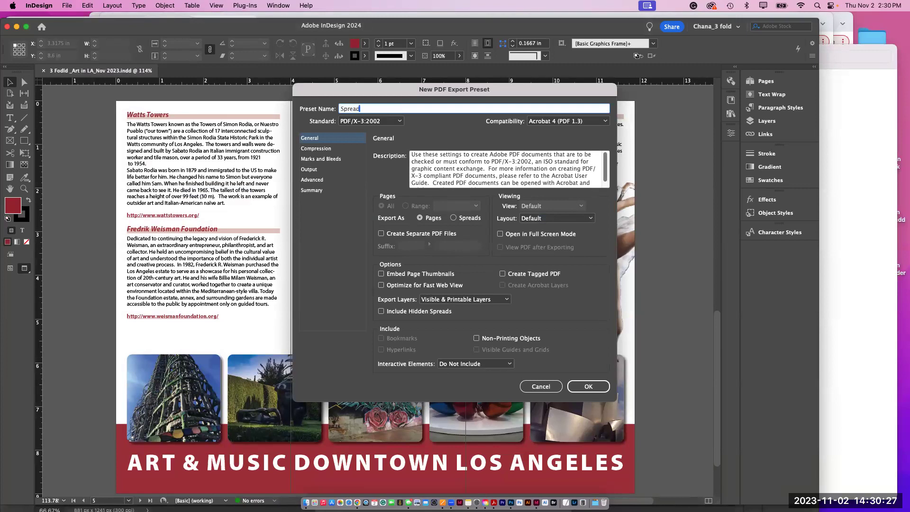
{"action": "left_click", "coordinate": [454, 218]}
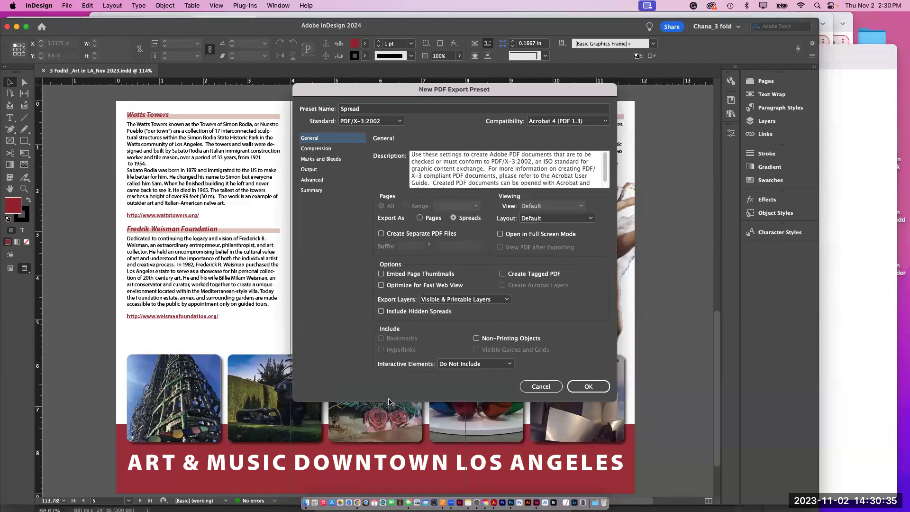
Step: Compare the preset's Interactive Elements options, keep Do Not Include, and save the Spread preset
{"action": "left_click", "coordinate": [460, 366]}
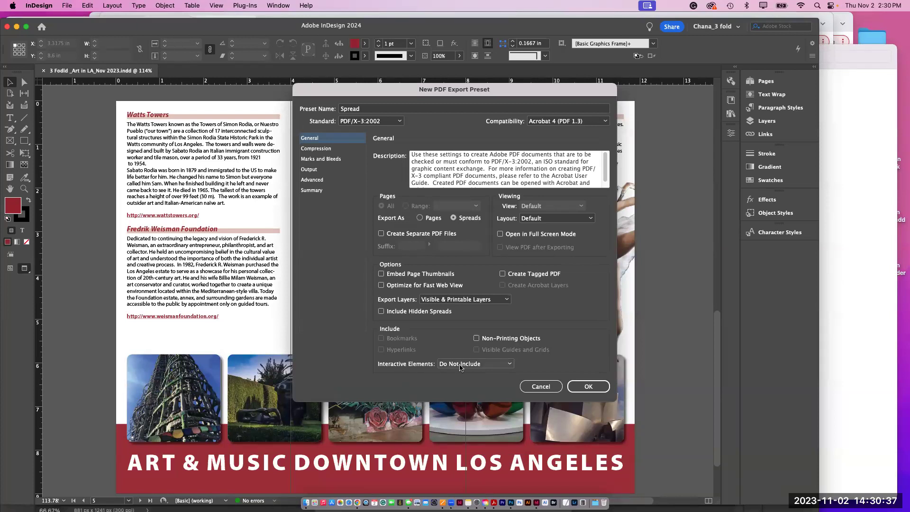
{"action": "left_click", "coordinate": [459, 386]}
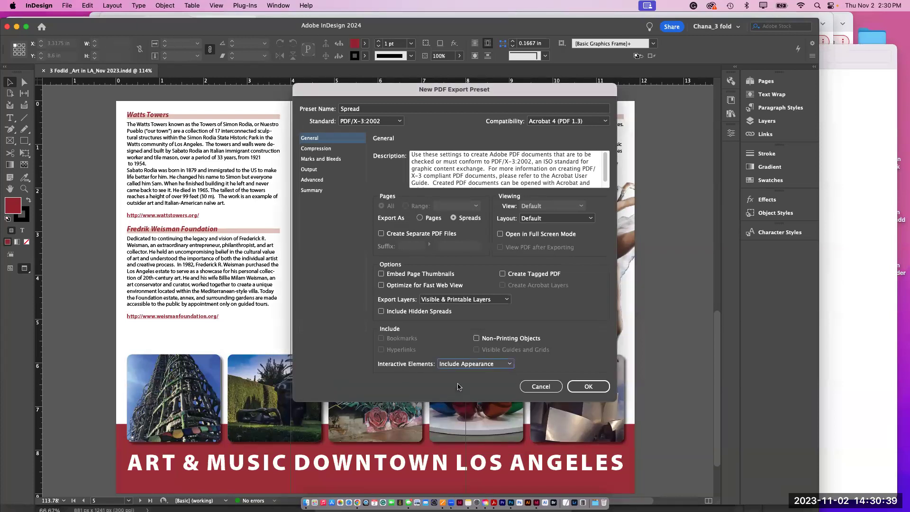
{"action": "left_click", "coordinate": [459, 364]}
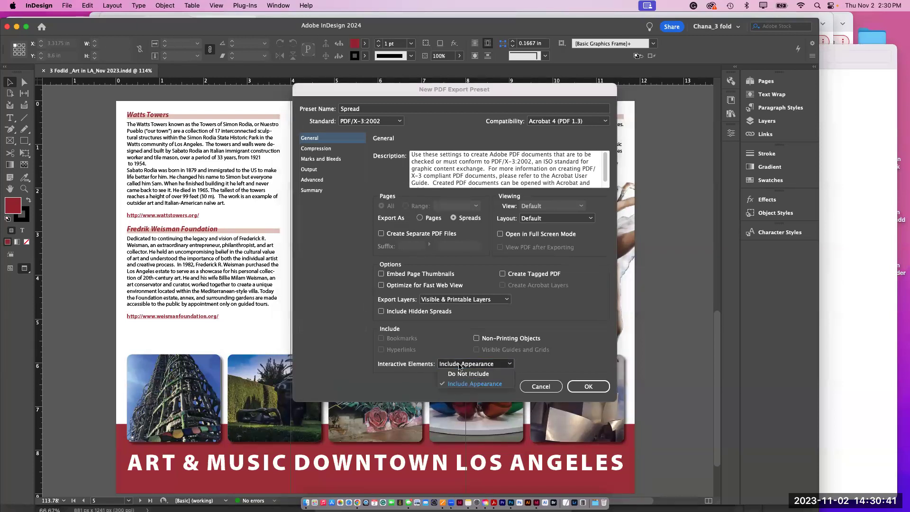
{"action": "left_click", "coordinate": [459, 366]}
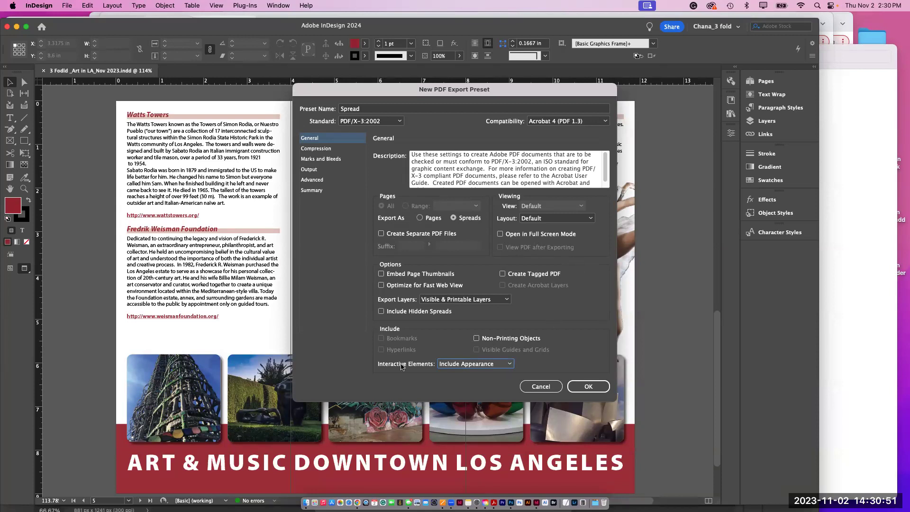
{"action": "left_click", "coordinate": [462, 365]}
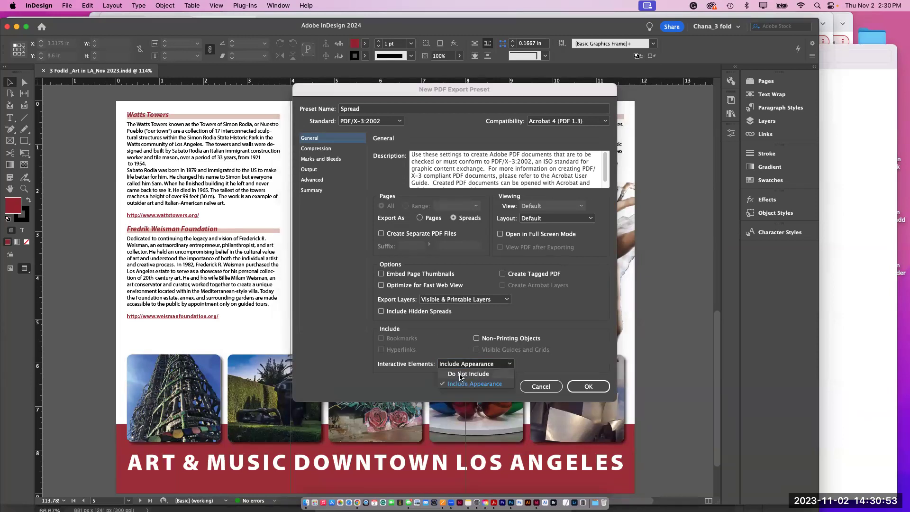
{"action": "left_click", "coordinate": [459, 374]}
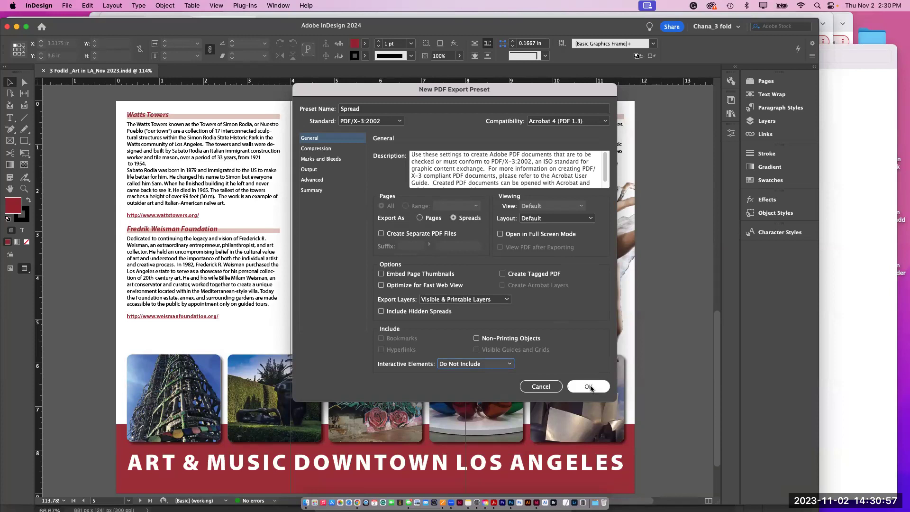
{"action": "left_click", "coordinate": [588, 386]}
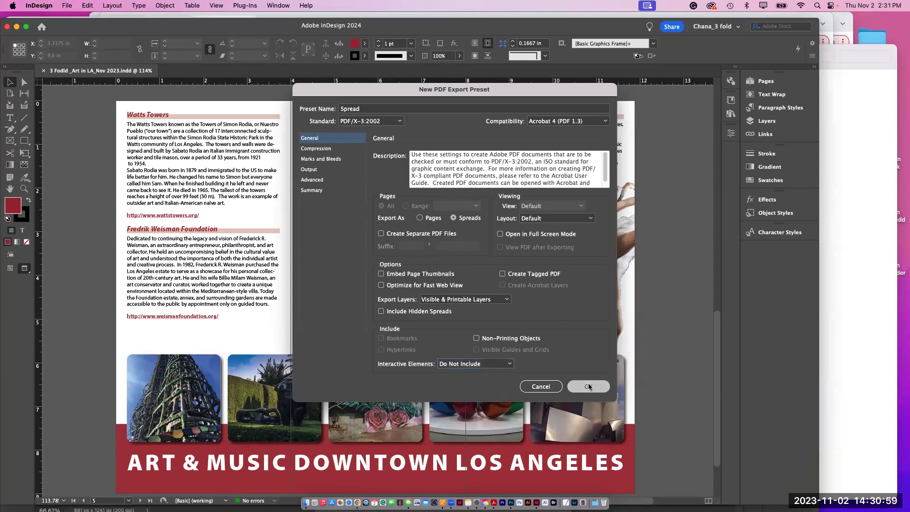
{"action": "left_click", "coordinate": [519, 179]}
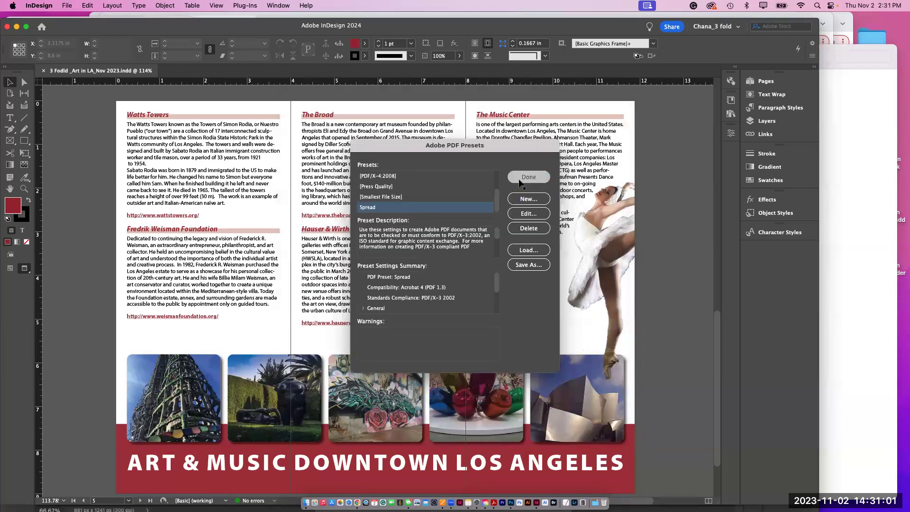
Step: Start exporting the brochure into the packaged Desktop folder, naming the file "3 Fodld _Art in LA_Nov 2023_spread"
{"action": "left_click", "coordinate": [68, 5]}
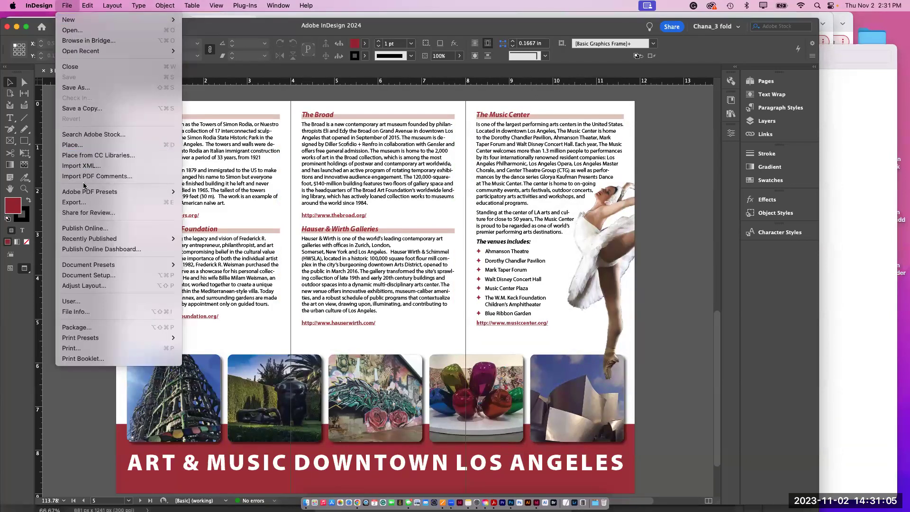
{"action": "left_click", "coordinate": [140, 203]}
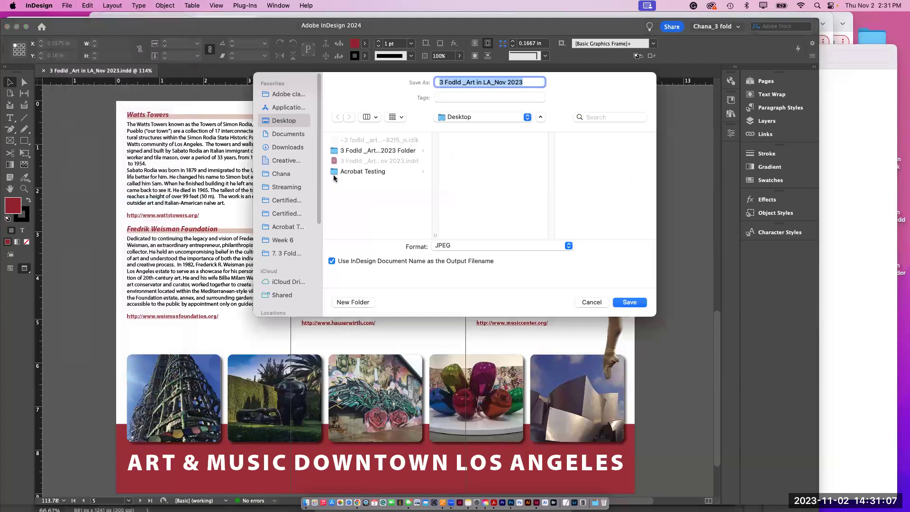
{"action": "left_click", "coordinate": [361, 150]}
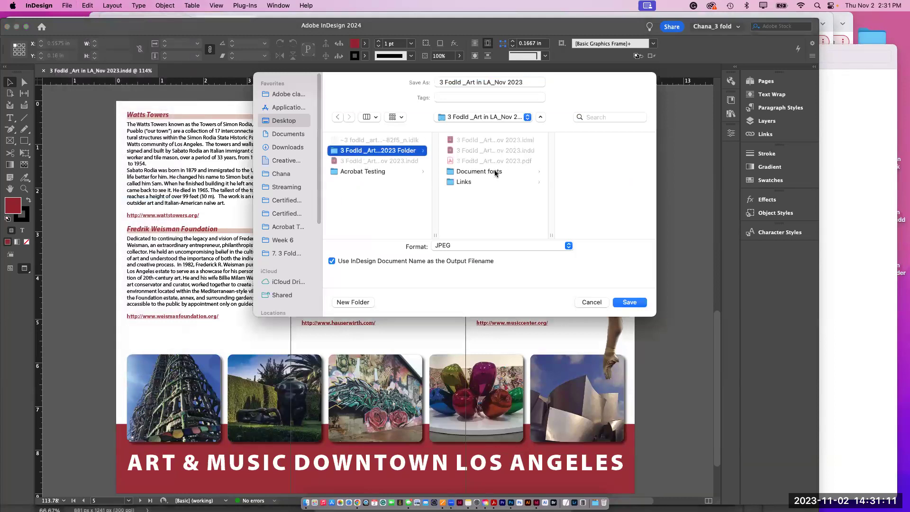
{"action": "left_click", "coordinate": [510, 161]}
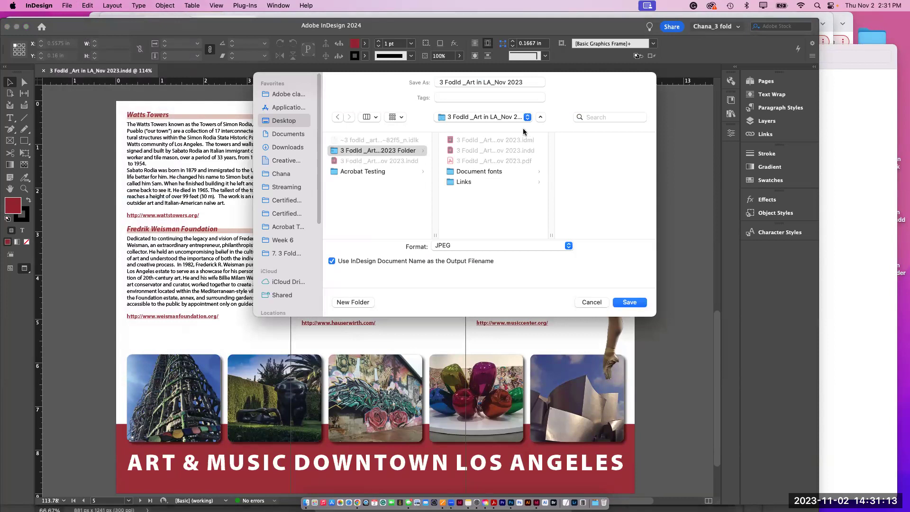
{"action": "left_click", "coordinate": [536, 83]}
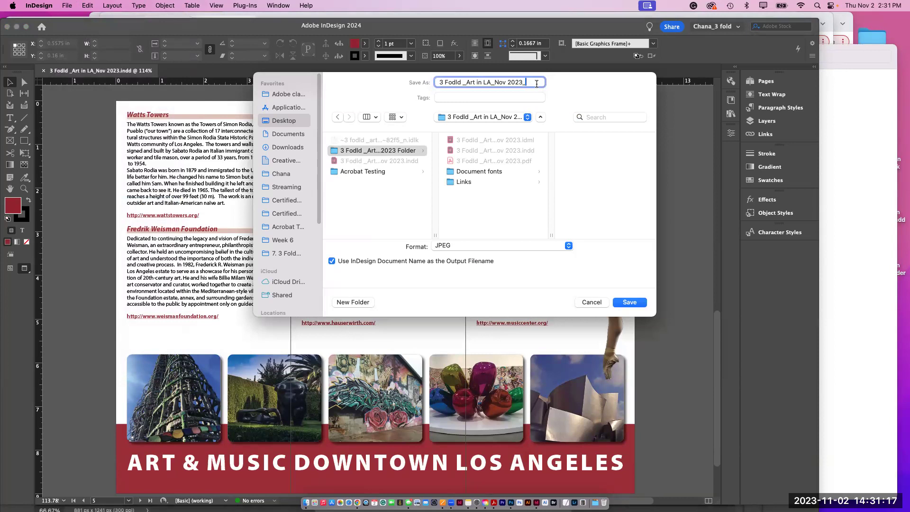
{"action": "type", "text": "_spread"}
Step: Set the export format to Adobe PDF (Print) and proceed to the PDF export settings
{"action": "left_click", "coordinate": [480, 245]}
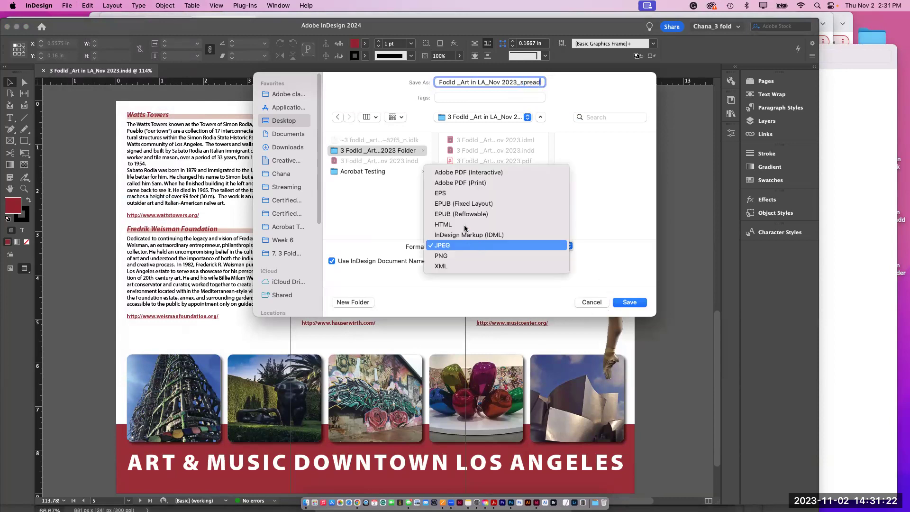
{"action": "left_click", "coordinate": [462, 182]}
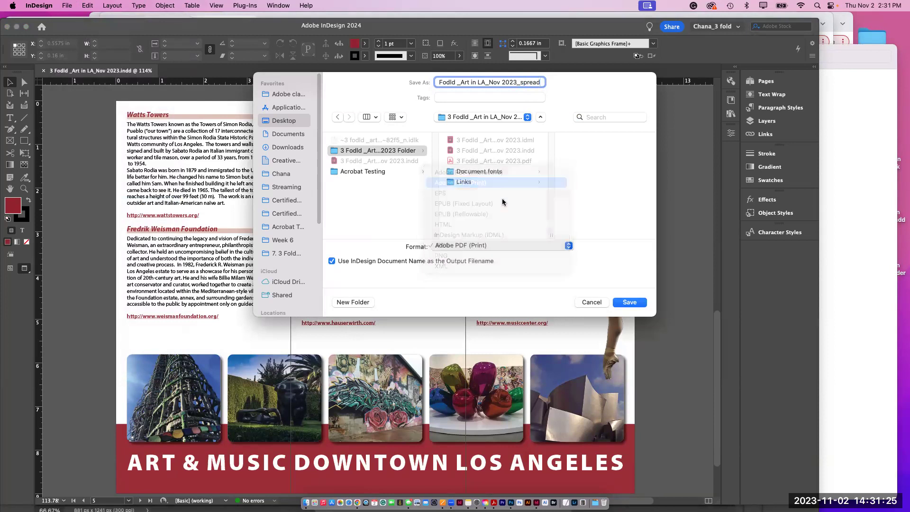
{"action": "left_click", "coordinate": [501, 245]}
{"action": "left_click", "coordinate": [502, 246]}
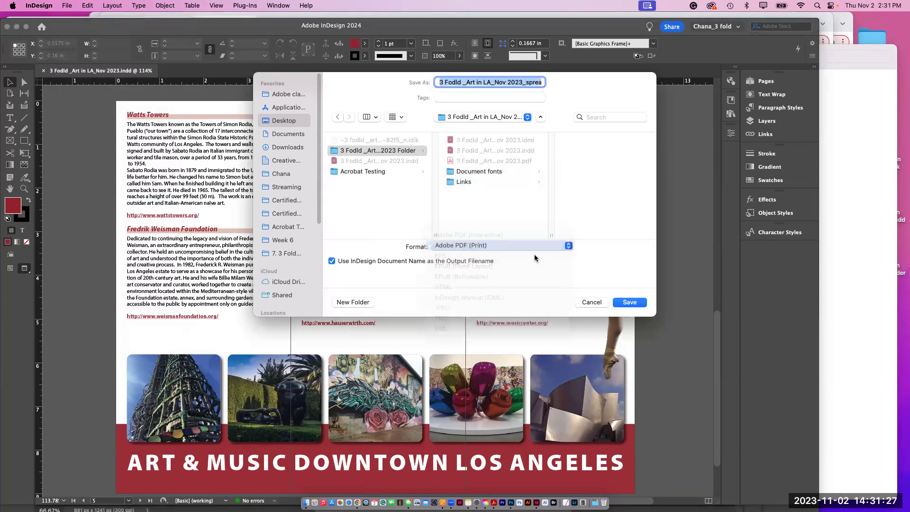
{"action": "left_click", "coordinate": [628, 302]}
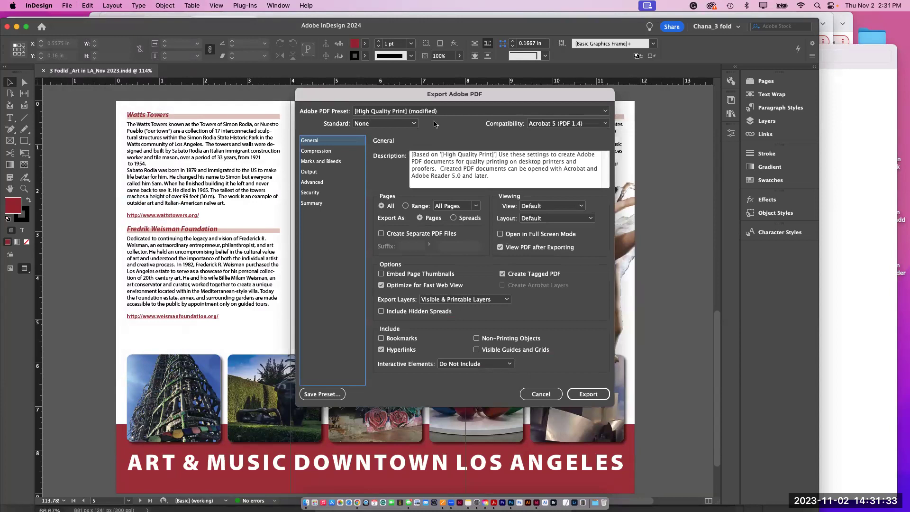
Step: Apply the Spread preset to the PDF settings and export the brochure
{"action": "left_click", "coordinate": [431, 112]}
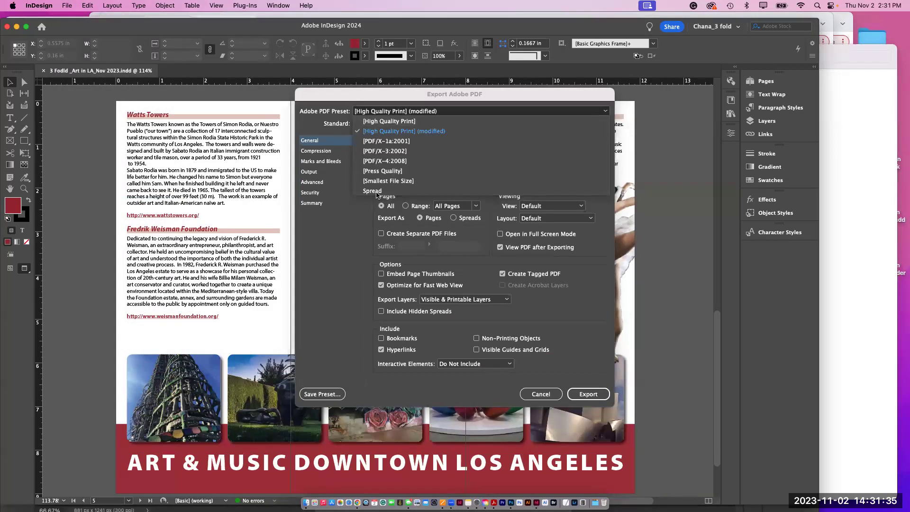
{"action": "left_click", "coordinate": [377, 191]}
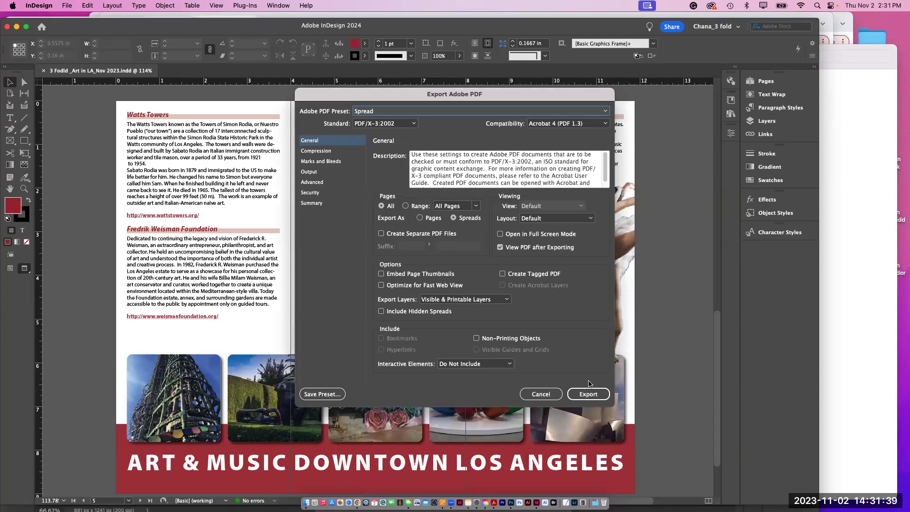
{"action": "left_click", "coordinate": [584, 394]}
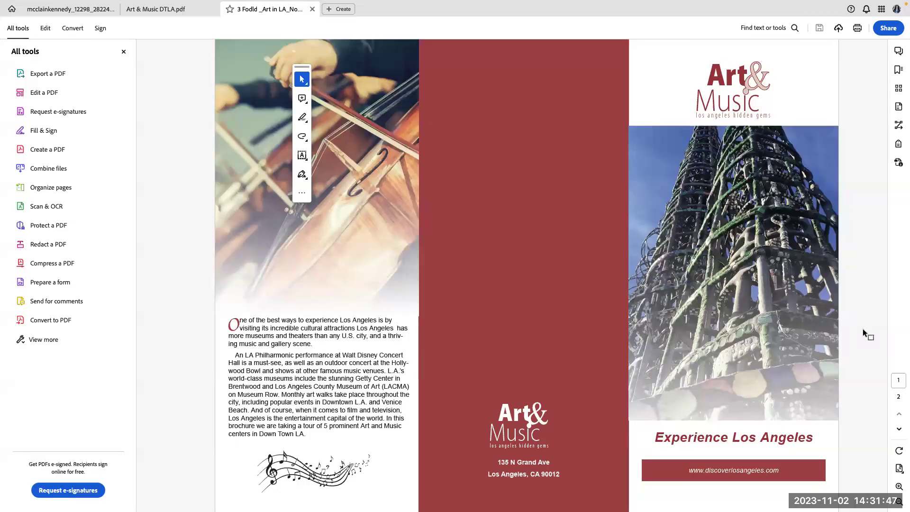
Step: Review the exported PDF's inside page and test its Music Center web link, allowing the connection and remembering it for the site
{"action": "scroll", "coordinate": [863, 328], "scroll_direction": "down", "scroll_amount": 1}
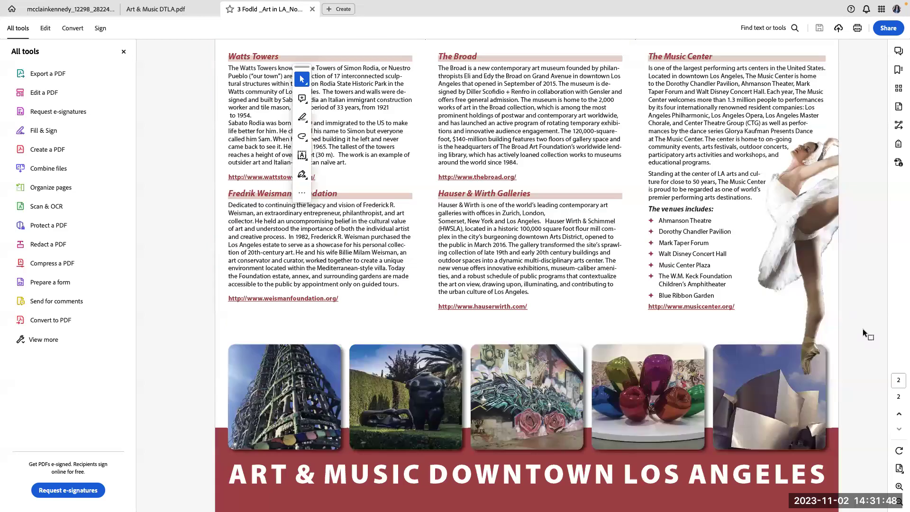
{"action": "left_click", "coordinate": [701, 307]}
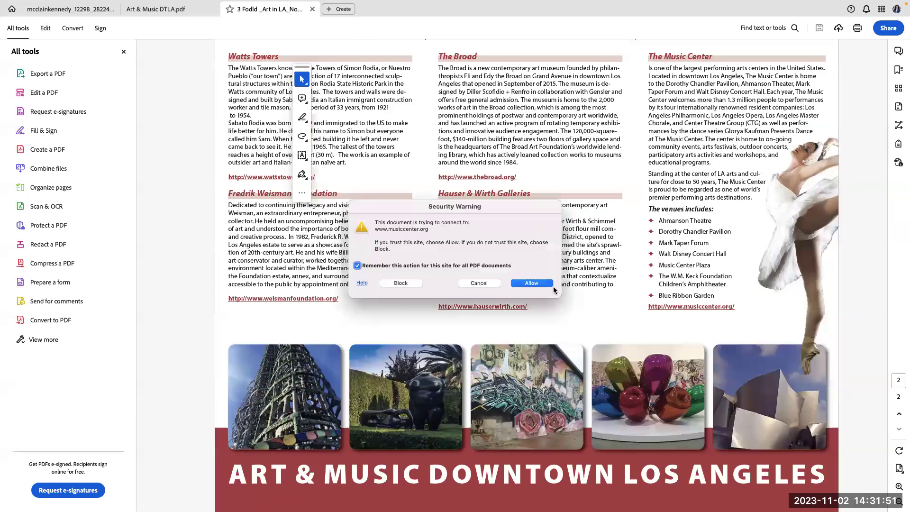
{"action": "left_click", "coordinate": [533, 284]}
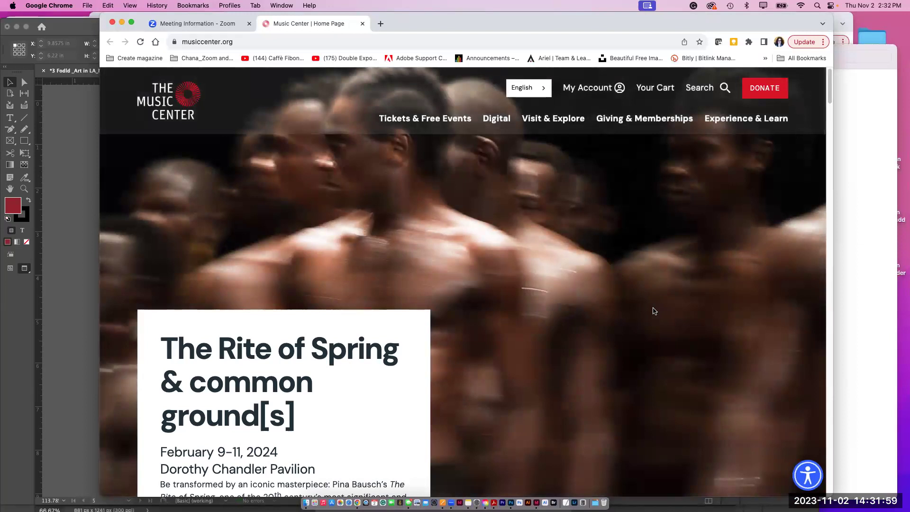
Step: Return to InDesign and set up the brochure as a new Publish Online document, exported as Spread
{"action": "left_click", "coordinate": [849, 304]}
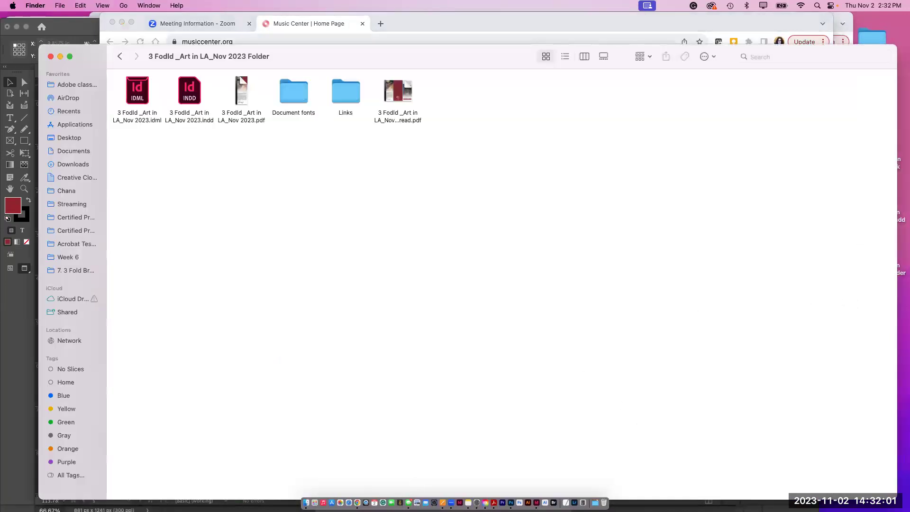
{"action": "left_click", "coordinate": [536, 502]}
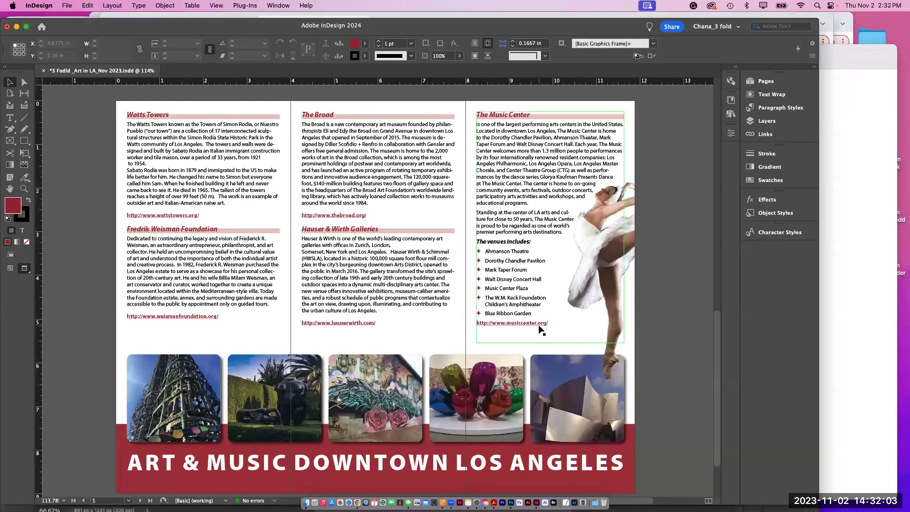
{"action": "left_click", "coordinate": [686, 159]}
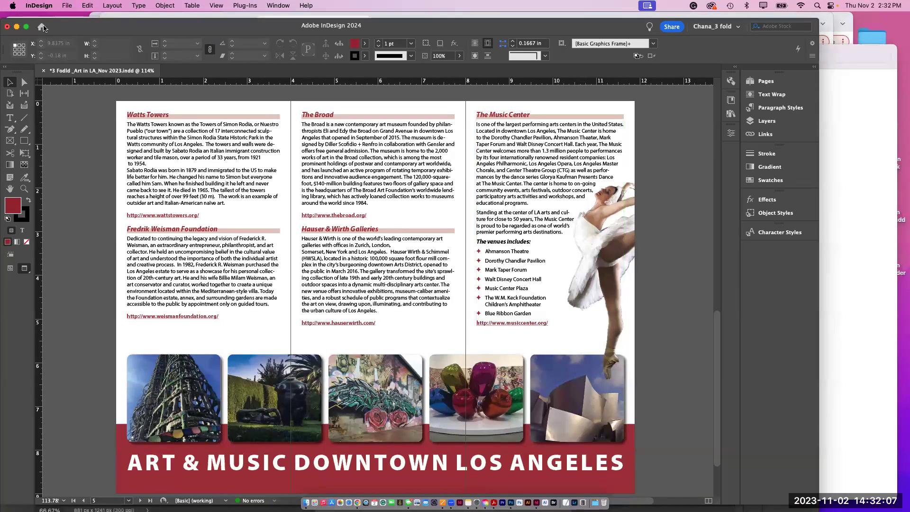
{"action": "left_click", "coordinate": [67, 6]}
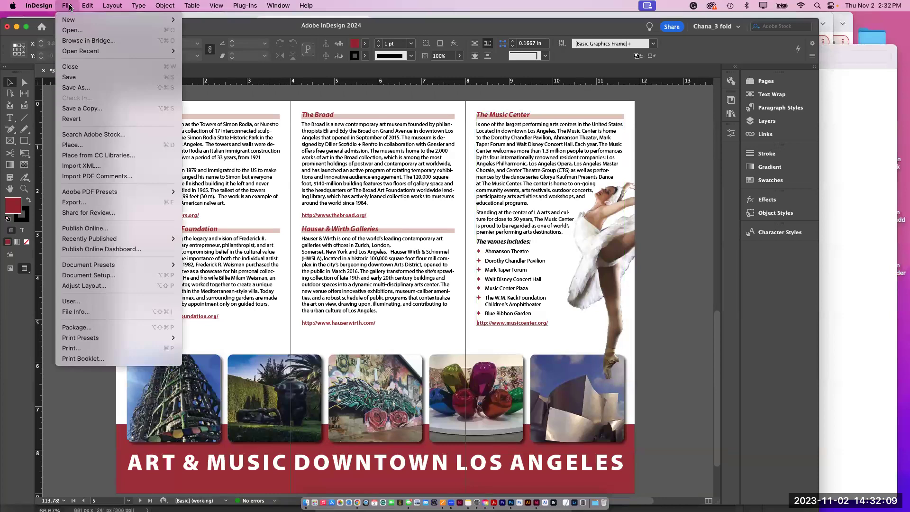
{"action": "left_click", "coordinate": [98, 232]}
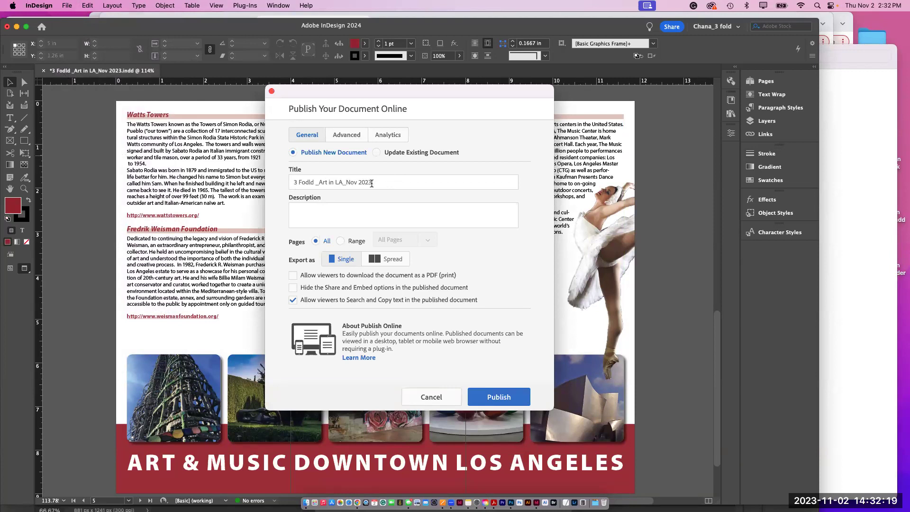
{"action": "left_click", "coordinate": [373, 209]}
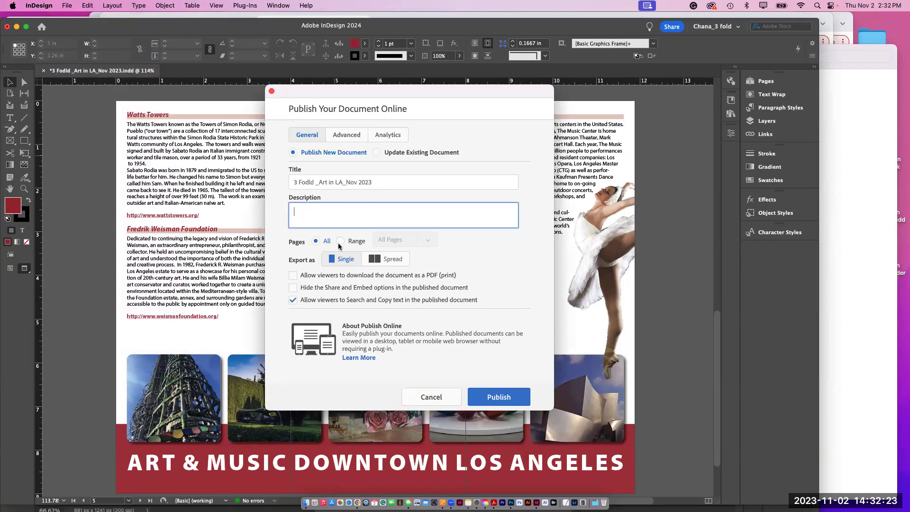
{"action": "left_click", "coordinate": [390, 261]}
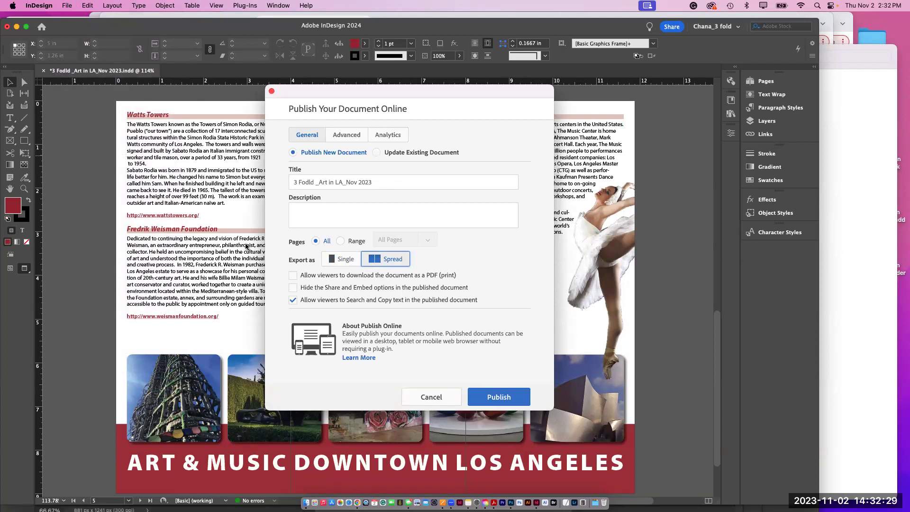
{"action": "key", "text": "Tab"}
Step: Try to pick a custom cover thumbnail image from the Links, Illustrator and Photoshop folders, and return the thumbnail to First Page
{"action": "left_click", "coordinate": [345, 136]}
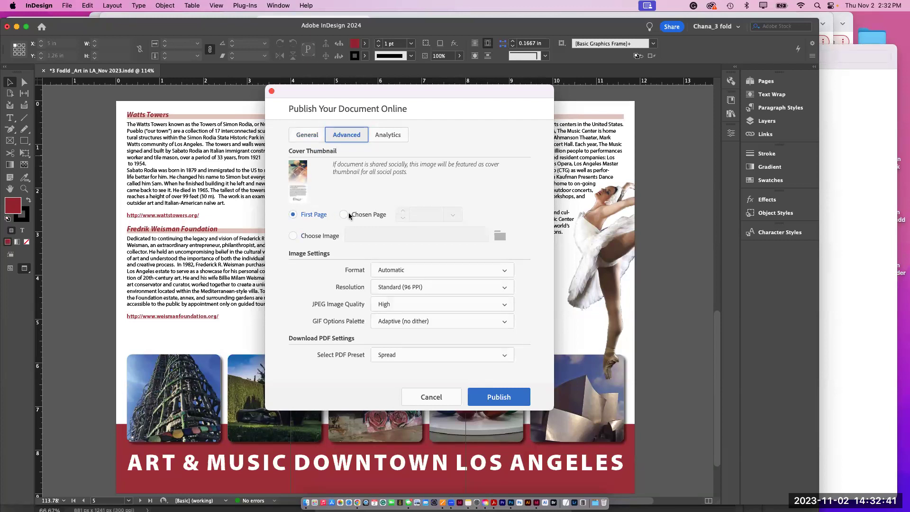
{"action": "left_click", "coordinate": [299, 235]}
{"action": "left_click", "coordinate": [499, 236]}
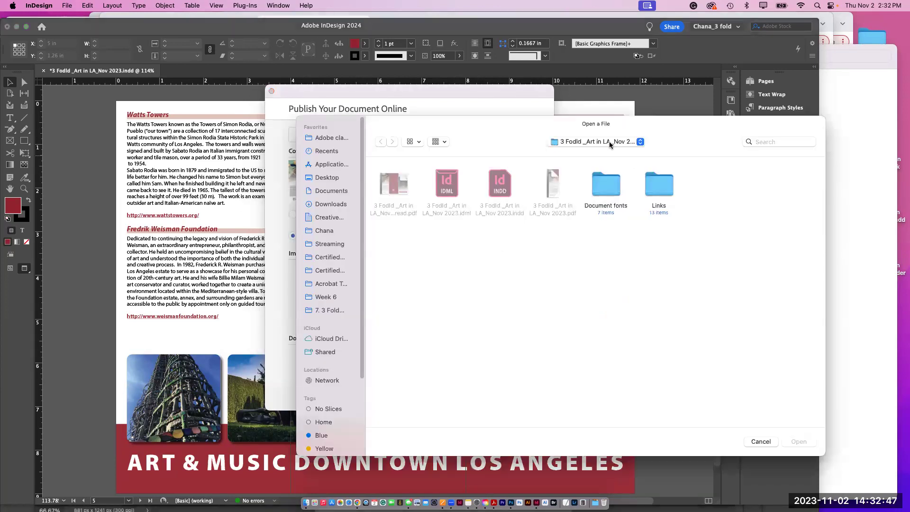
{"action": "double_click", "coordinate": [659, 185]}
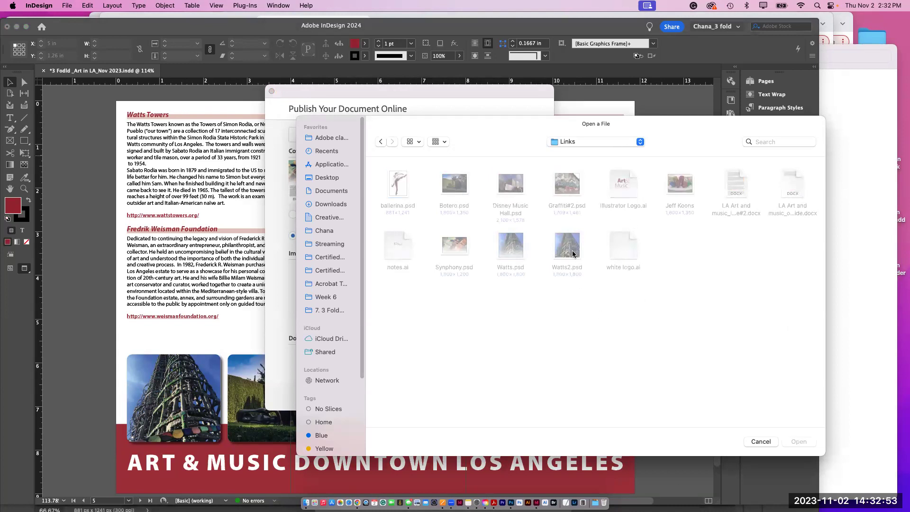
{"action": "left_click", "coordinate": [331, 309]}
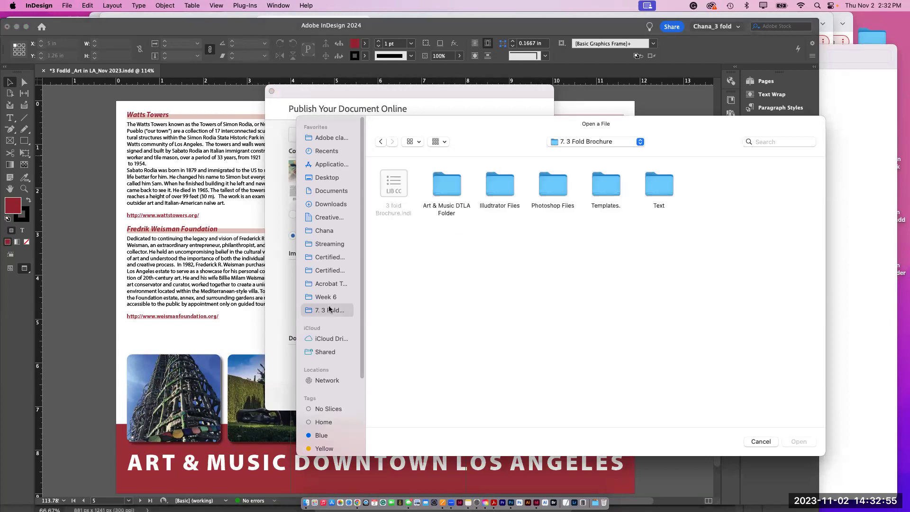
{"action": "double_click", "coordinate": [505, 188]}
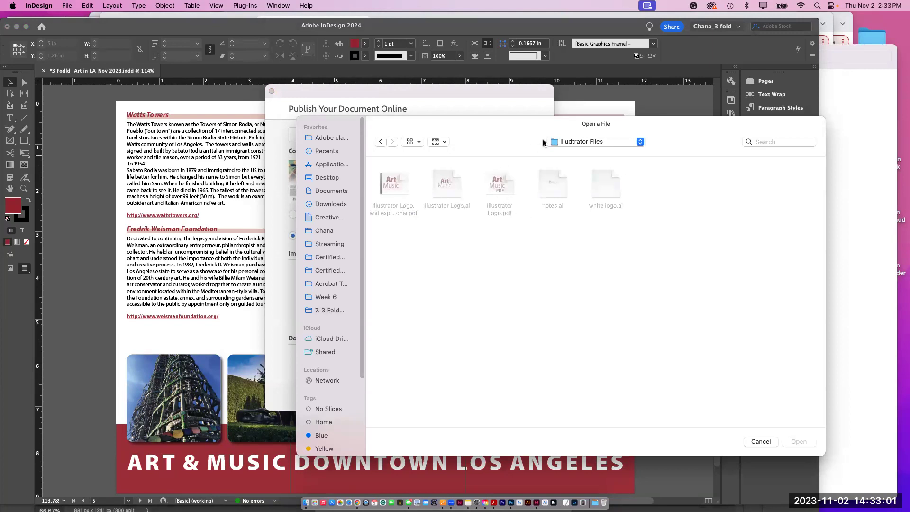
{"action": "left_click", "coordinate": [543, 144]}
{"action": "left_click", "coordinate": [555, 150]}
{"action": "double_click", "coordinate": [544, 197]}
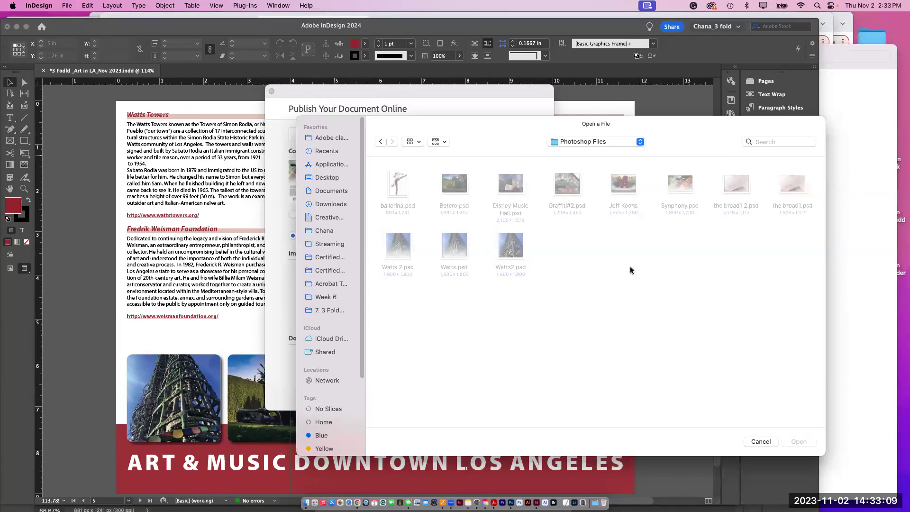
{"action": "left_click", "coordinate": [761, 441]}
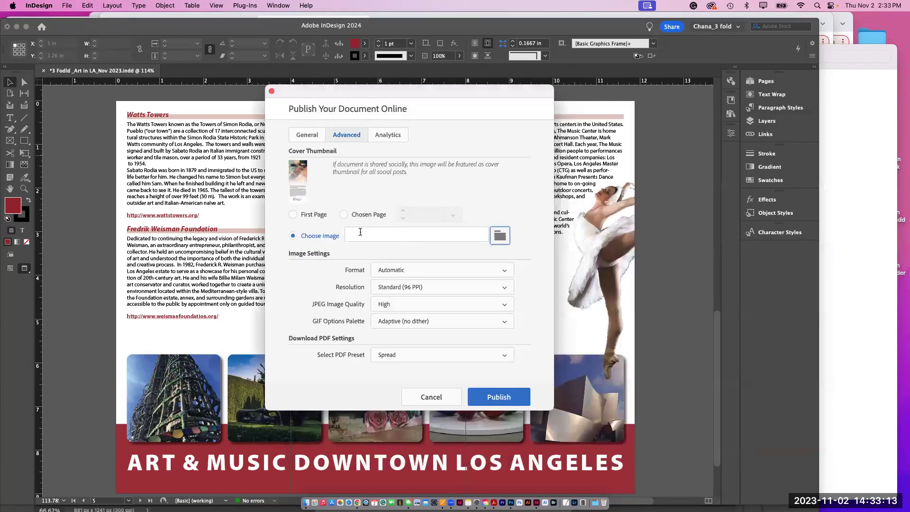
{"action": "left_click", "coordinate": [297, 212]}
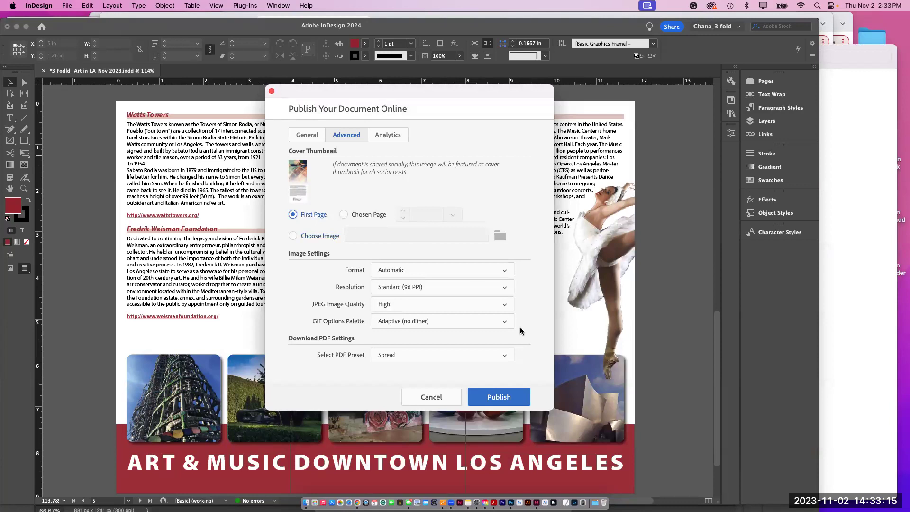
Step: Publish the brochure online and view the published document through to its second page in the browser
{"action": "left_click", "coordinate": [491, 399]}
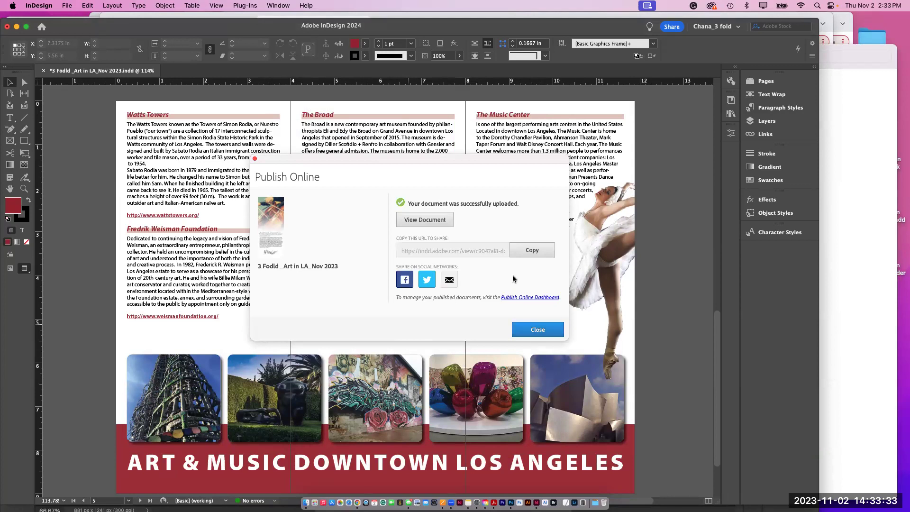
{"action": "left_click", "coordinate": [424, 219]}
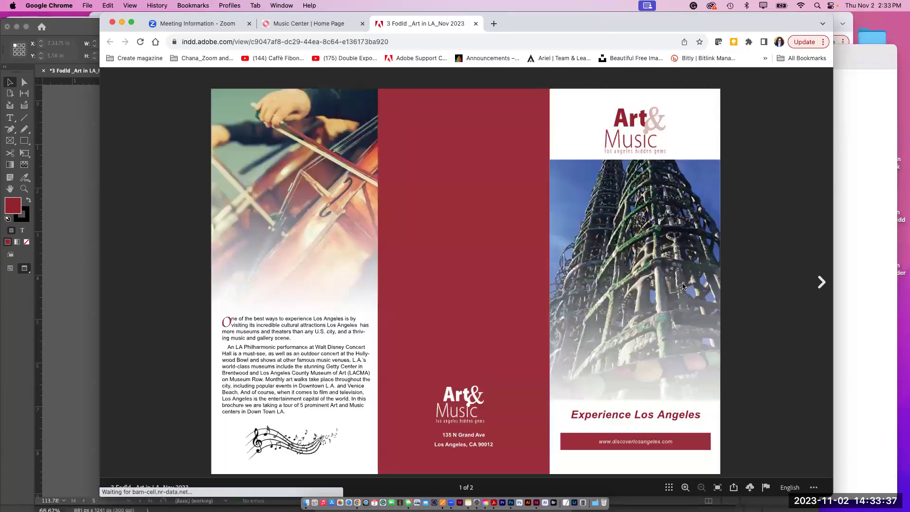
{"action": "left_click", "coordinate": [821, 282]}
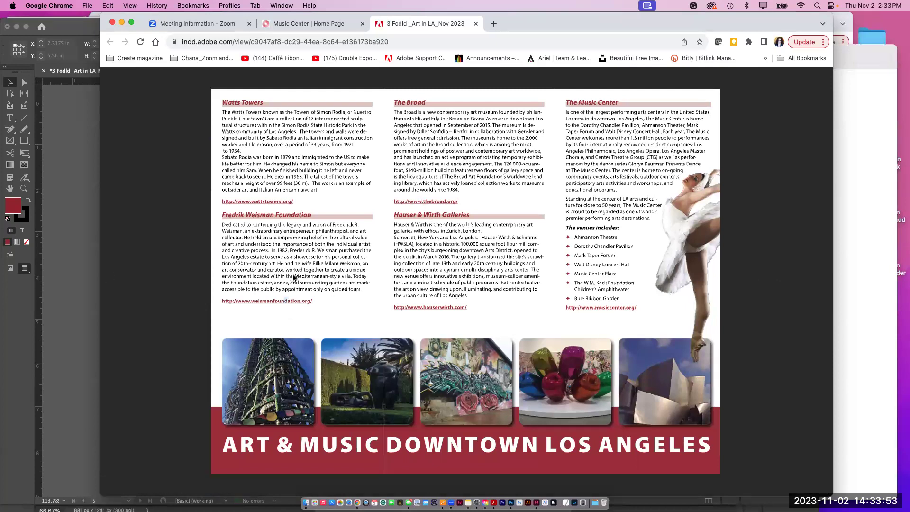
Step: Test the Watts Towers link in the published brochure, and return to InDesign to close the Publish Online dialog
{"action": "left_click", "coordinate": [241, 204]}
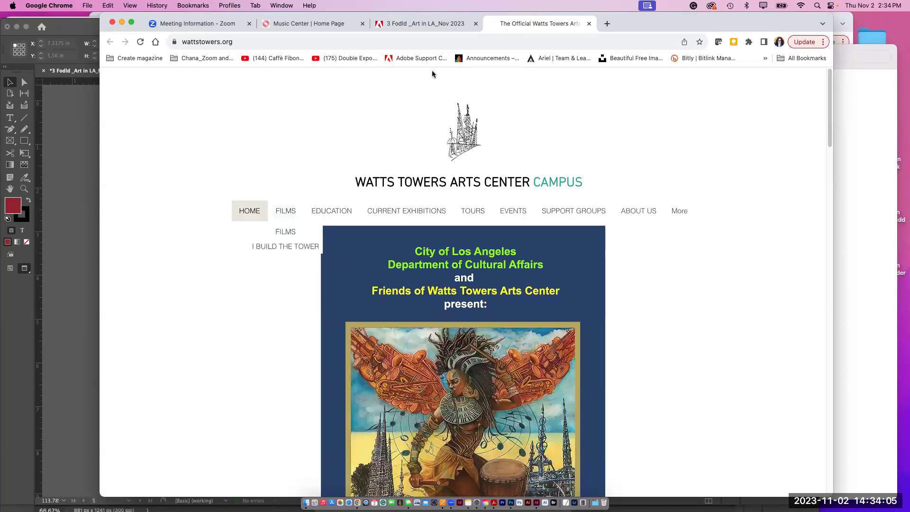
{"action": "left_click", "coordinate": [454, 25]}
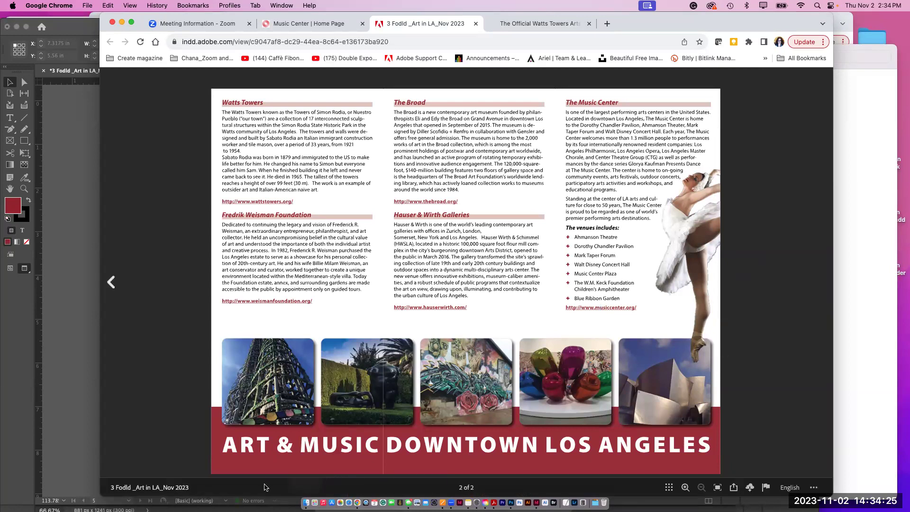
{"action": "left_click", "coordinate": [74, 388]}
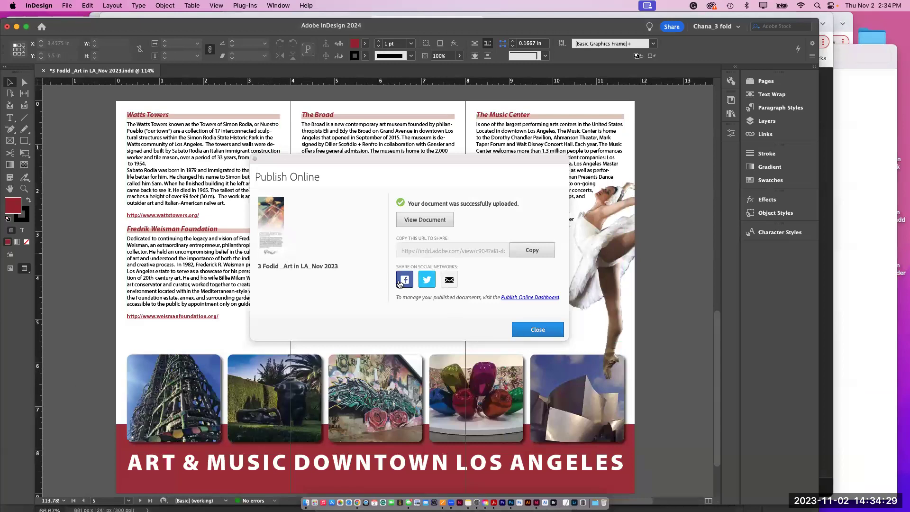
{"action": "left_click", "coordinate": [530, 328]}
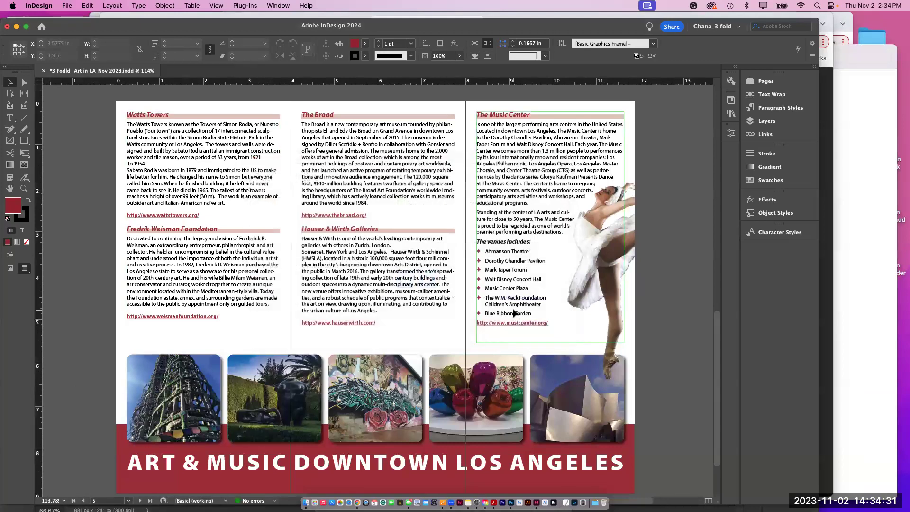
Step: Open the Publish Online Dashboard and view the published EXPRESS document from its list
{"action": "left_click", "coordinate": [73, 5]}
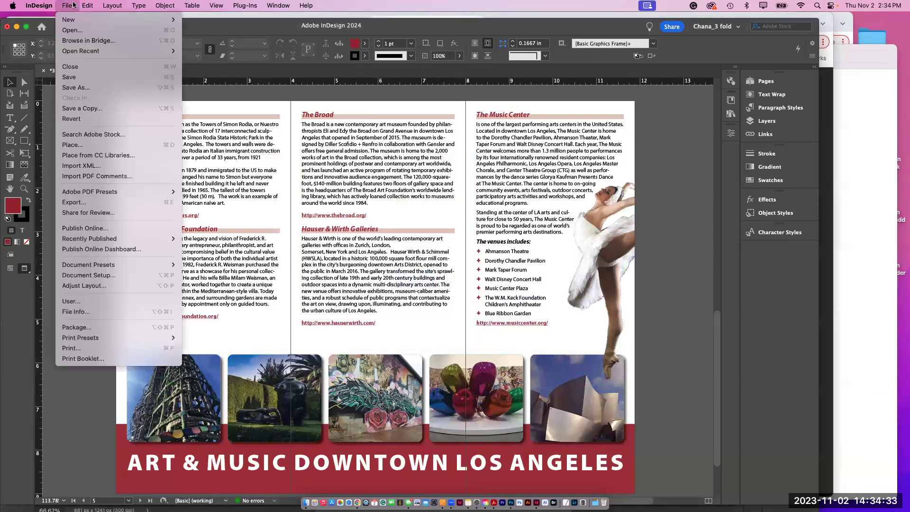
{"action": "mouse_move", "coordinate": [98, 242]}
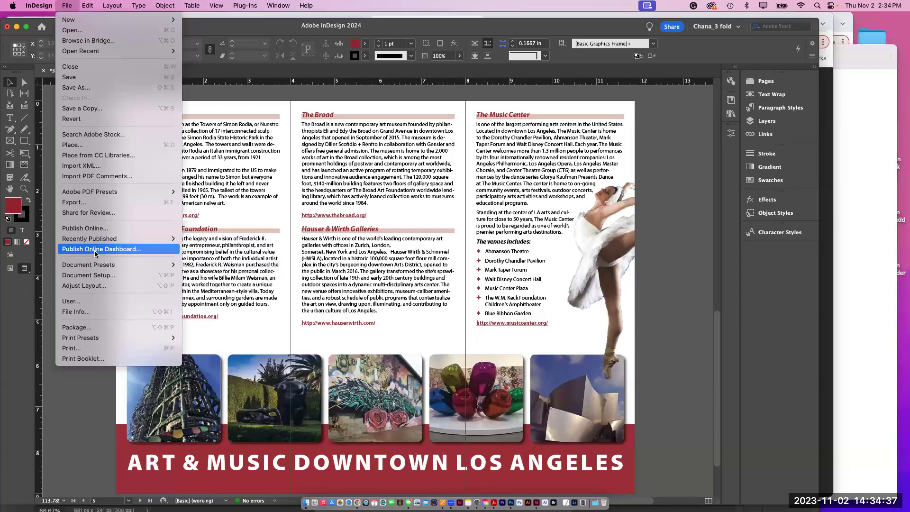
{"action": "left_click", "coordinate": [96, 254]}
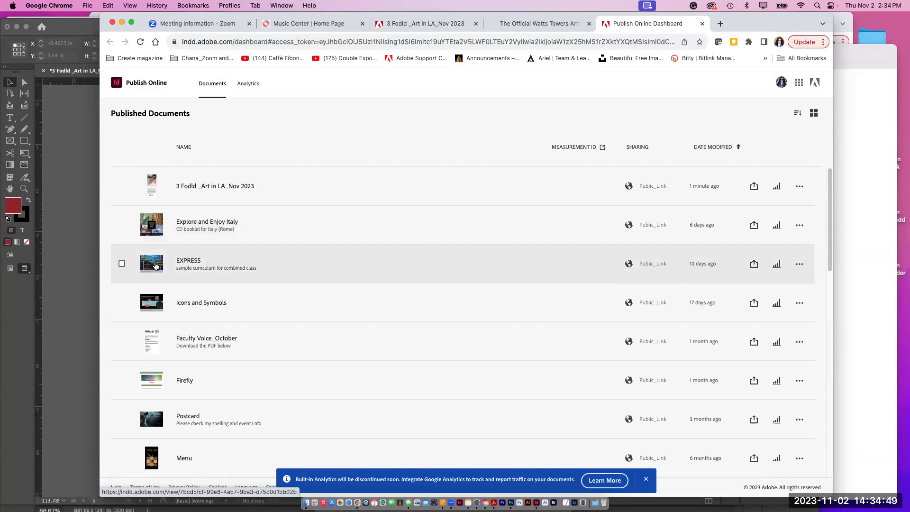
{"action": "left_click", "coordinate": [155, 266]}
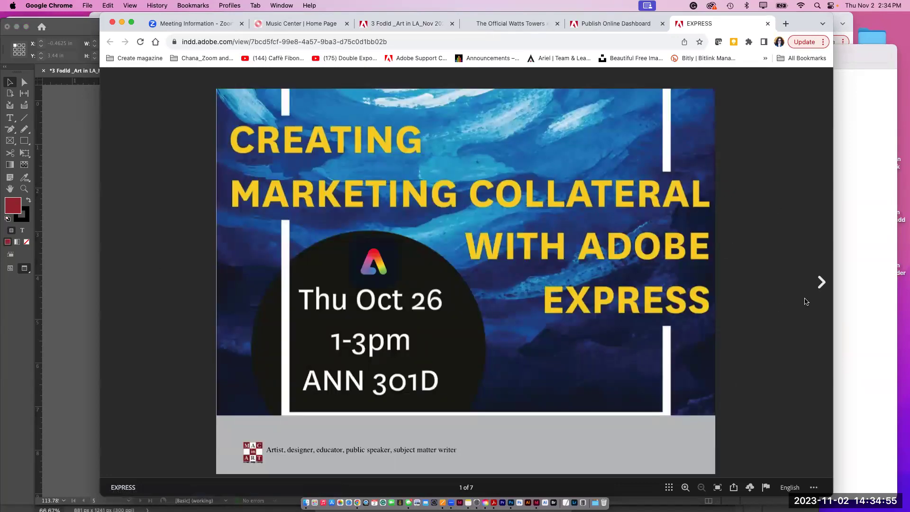
Step: Page through the EXPRESS document to its last page, test its Adobe Express for Business link, and return to InDesign
{"action": "left_click", "coordinate": [821, 283]}
{"action": "left_click", "coordinate": [821, 283]}
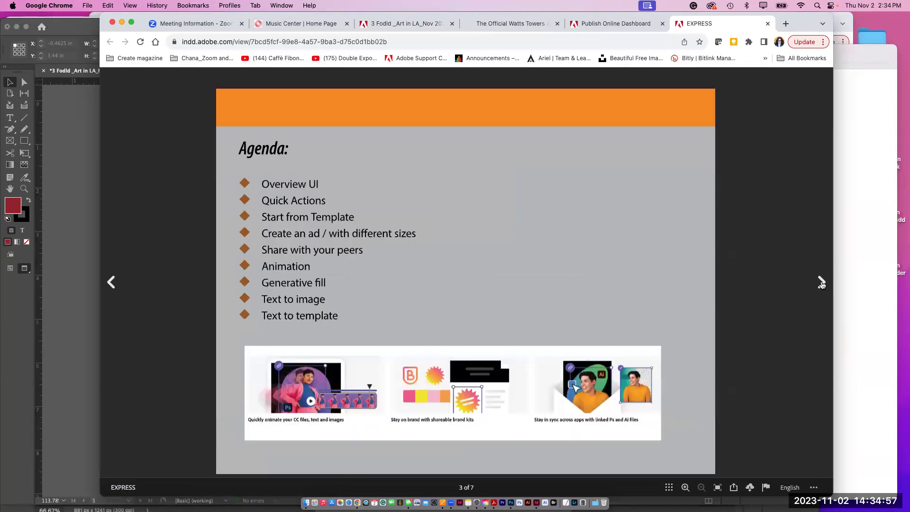
{"action": "left_click", "coordinate": [821, 283]}
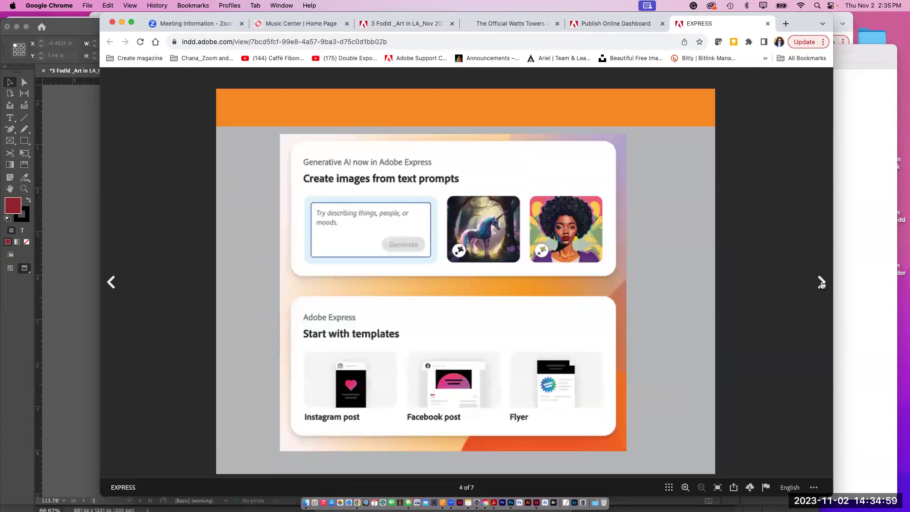
{"action": "left_click", "coordinate": [821, 282]}
{"action": "left_click", "coordinate": [822, 283]}
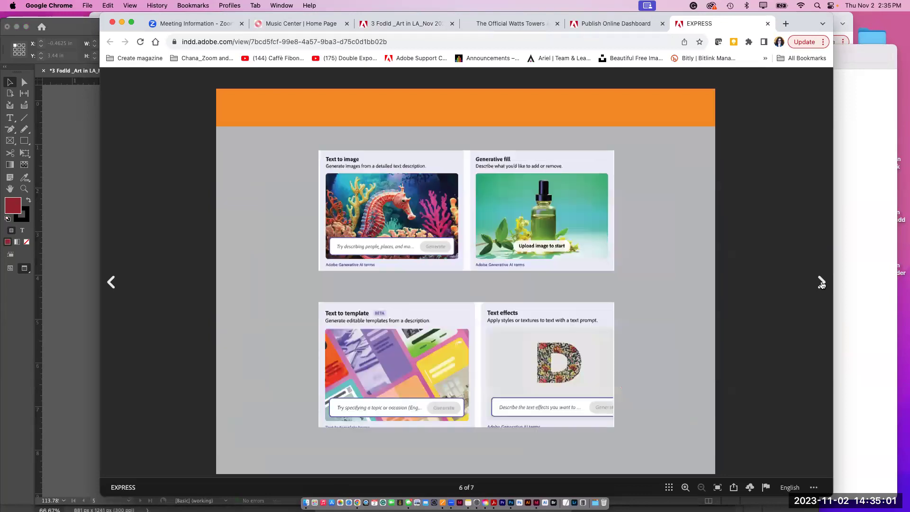
{"action": "left_click", "coordinate": [821, 282]}
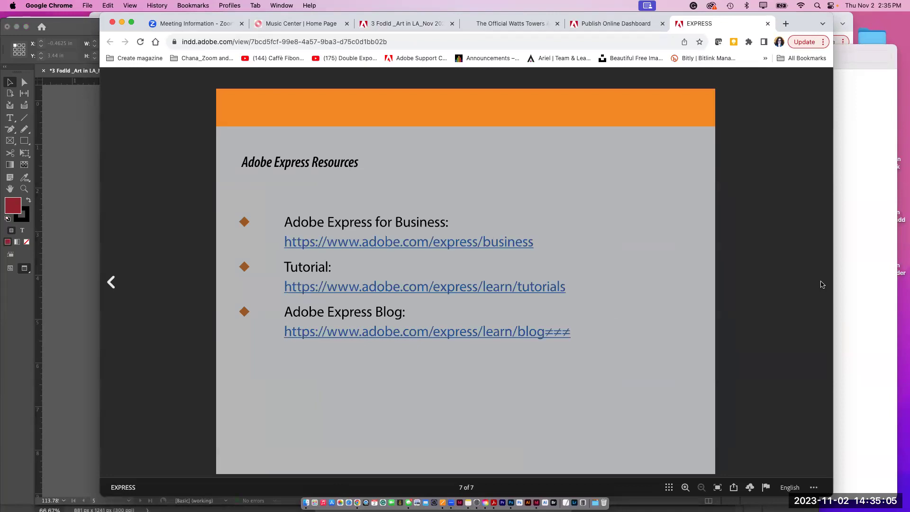
{"action": "left_click", "coordinate": [449, 242]}
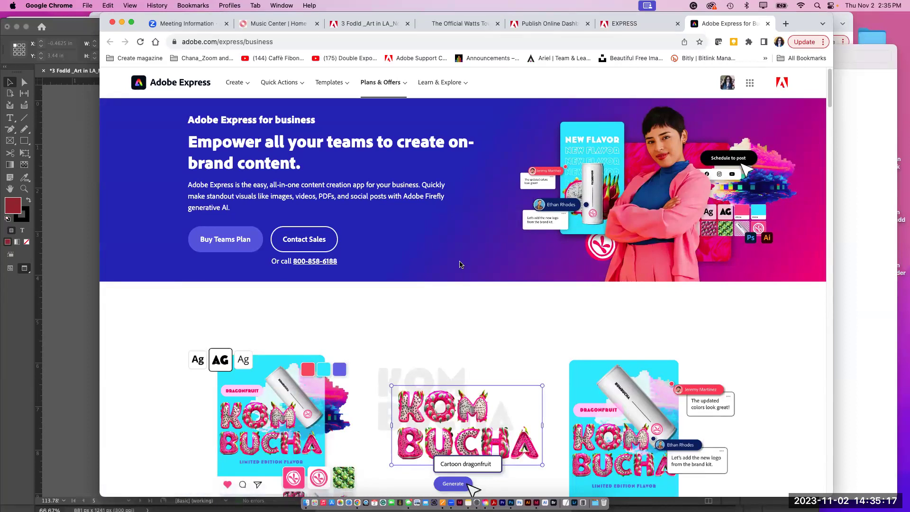
{"action": "left_click", "coordinate": [63, 133]}
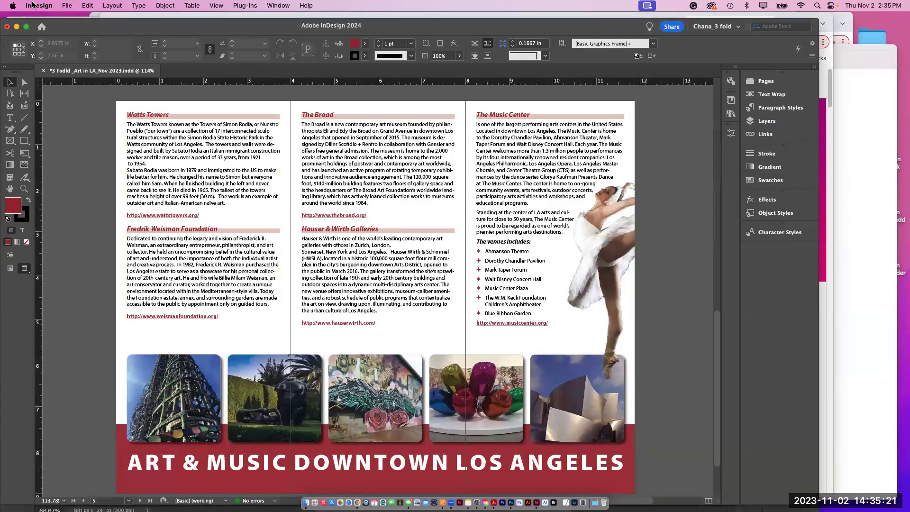
Step: Open the Publish Online Dashboard and view the published Firefly document from its list
{"action": "left_click", "coordinate": [63, 5]}
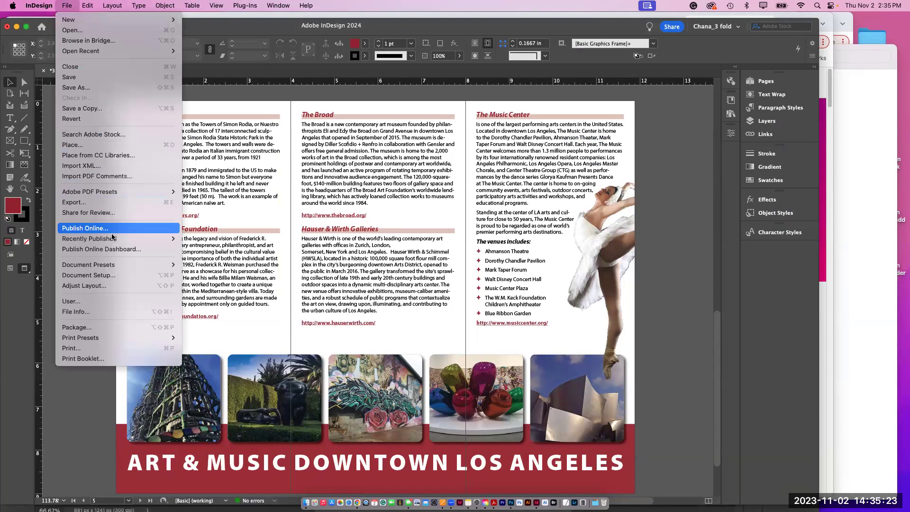
{"action": "left_click", "coordinate": [116, 249]}
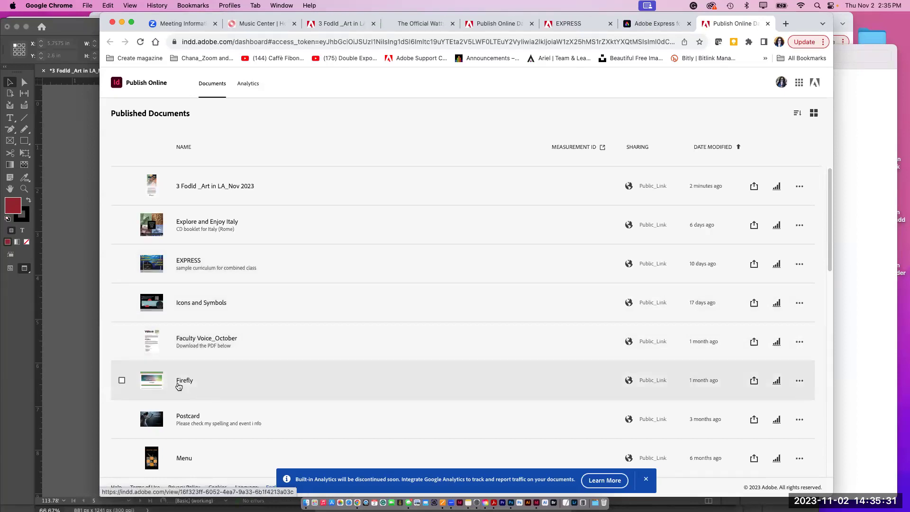
{"action": "left_click", "coordinate": [151, 381]}
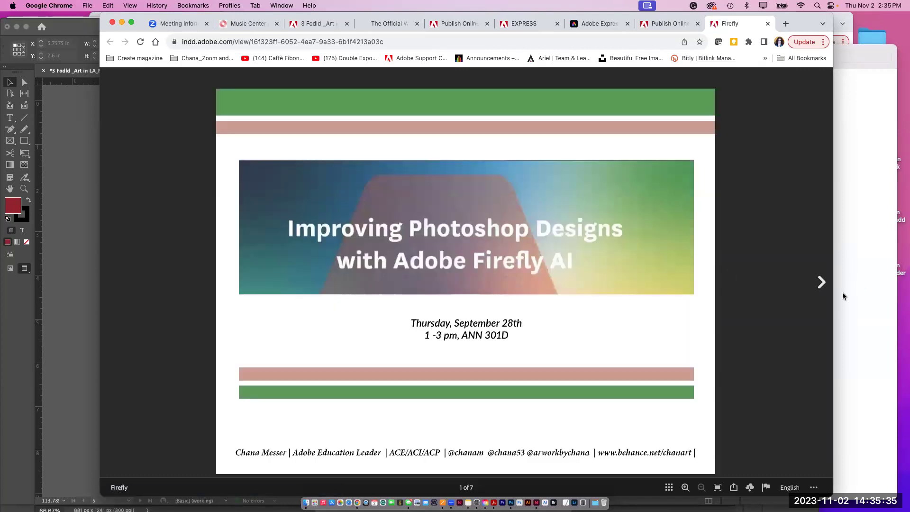
Step: Page through the Firefly document to its last page, test its jnack.com AI/ML blog link, and return to InDesign
{"action": "left_click", "coordinate": [821, 283]}
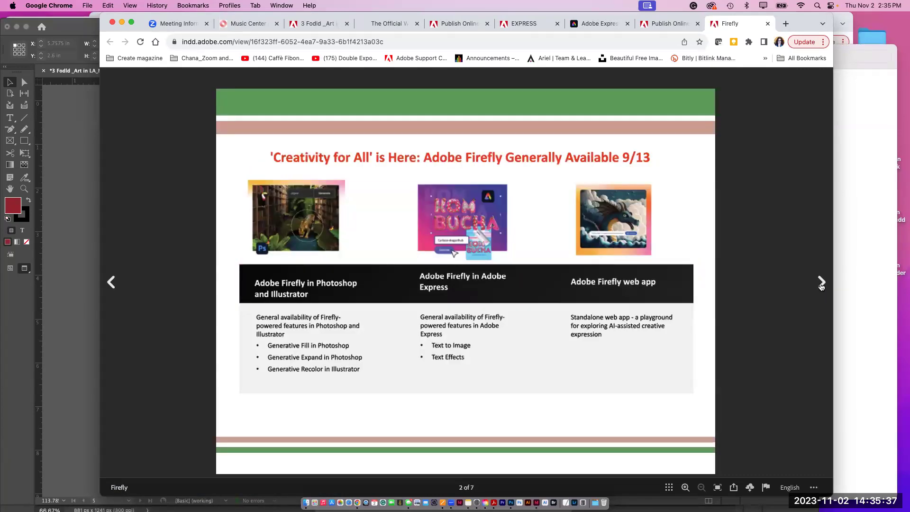
{"action": "left_click", "coordinate": [821, 283]}
{"action": "left_click", "coordinate": [821, 284]}
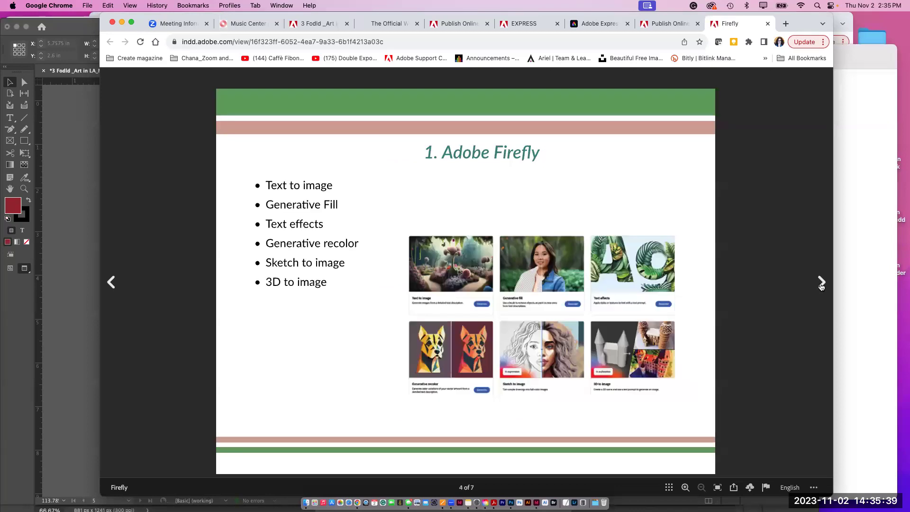
{"action": "left_click", "coordinate": [822, 283]}
{"action": "left_click", "coordinate": [821, 283]}
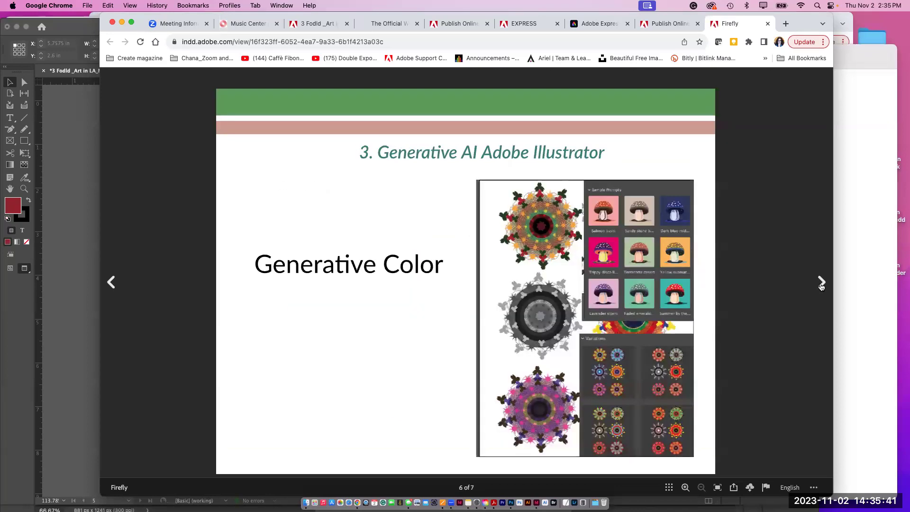
{"action": "left_click", "coordinate": [822, 283]}
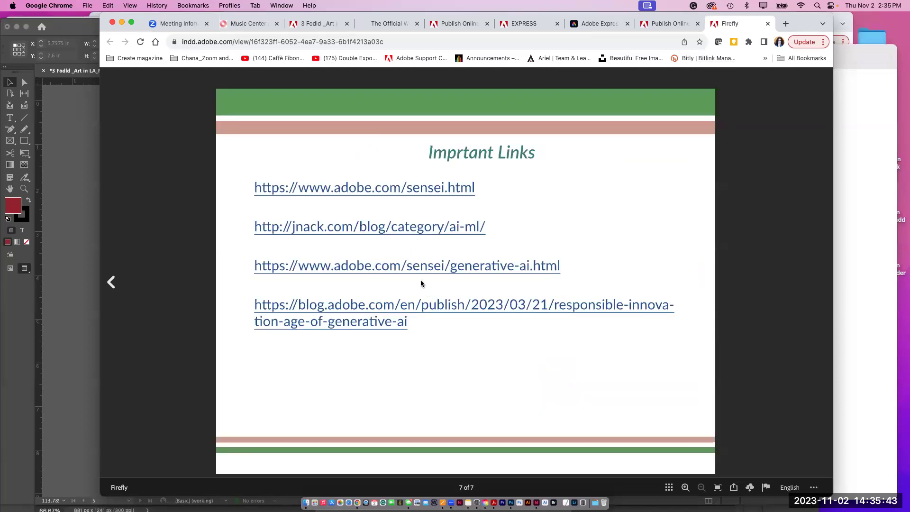
{"action": "left_click", "coordinate": [379, 227]}
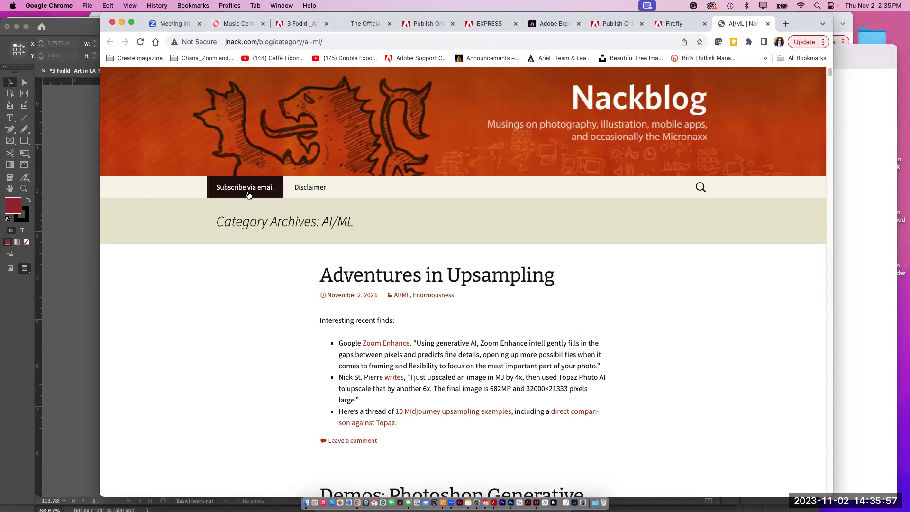
{"action": "left_click", "coordinate": [67, 210]}
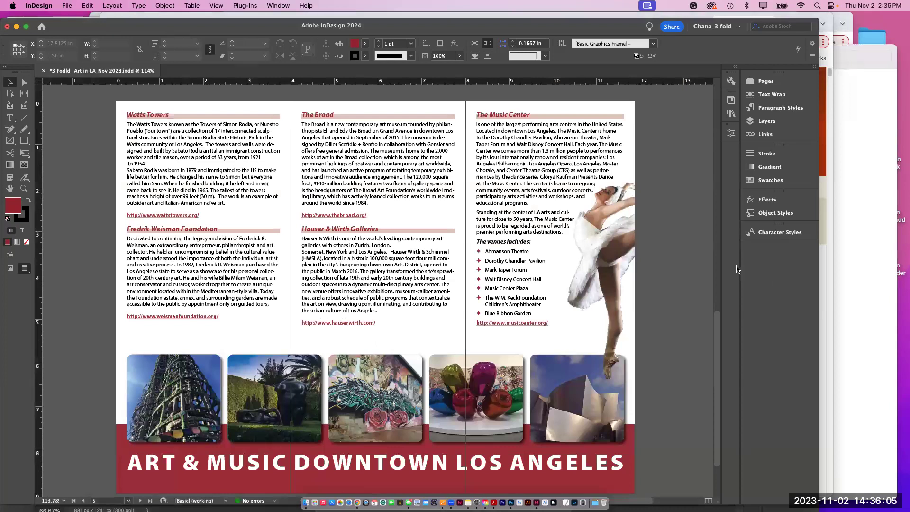
Step: Float the Swatches panel over the document and delete all unused colour swatches from the brochure
{"action": "left_click", "coordinate": [767, 181]}
{"action": "left_click_drag", "start_coordinate": [612, 151], "coordinate": [609, 77]}
{"action": "left_click", "coordinate": [733, 76]}
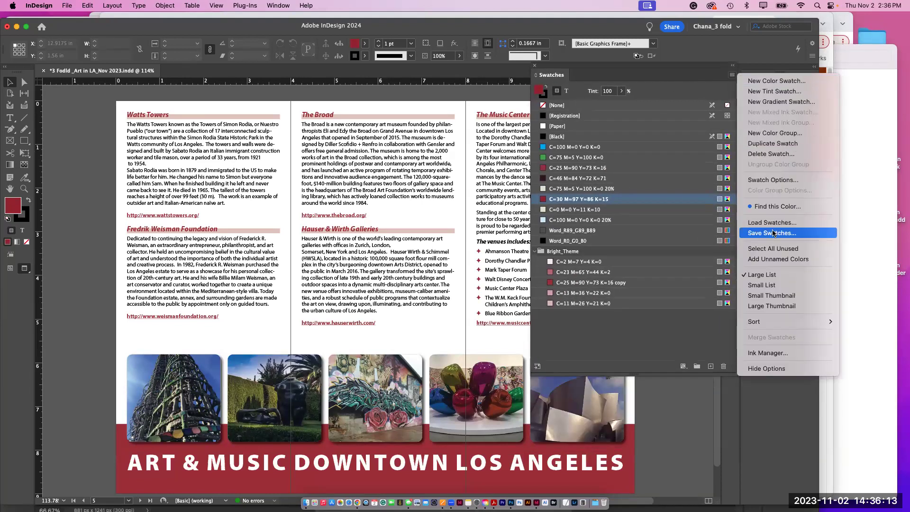
{"action": "left_click", "coordinate": [776, 250]}
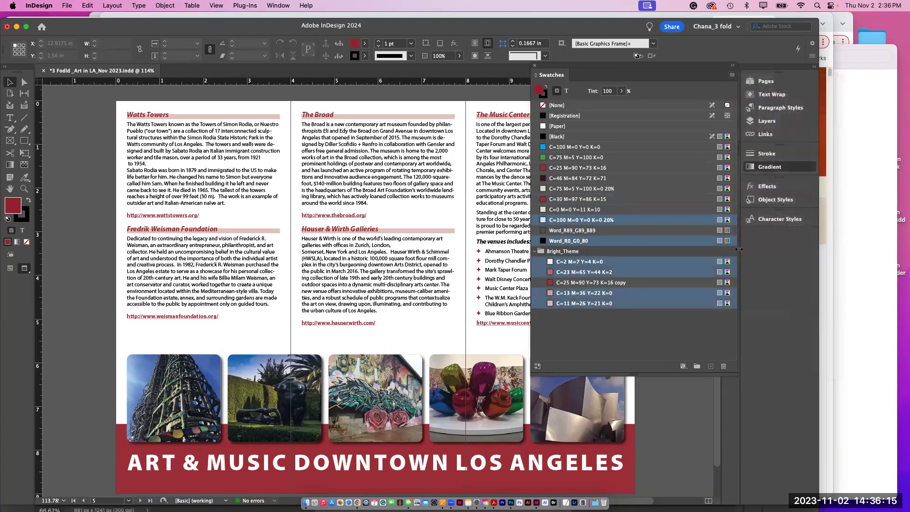
{"action": "left_click", "coordinate": [723, 366]}
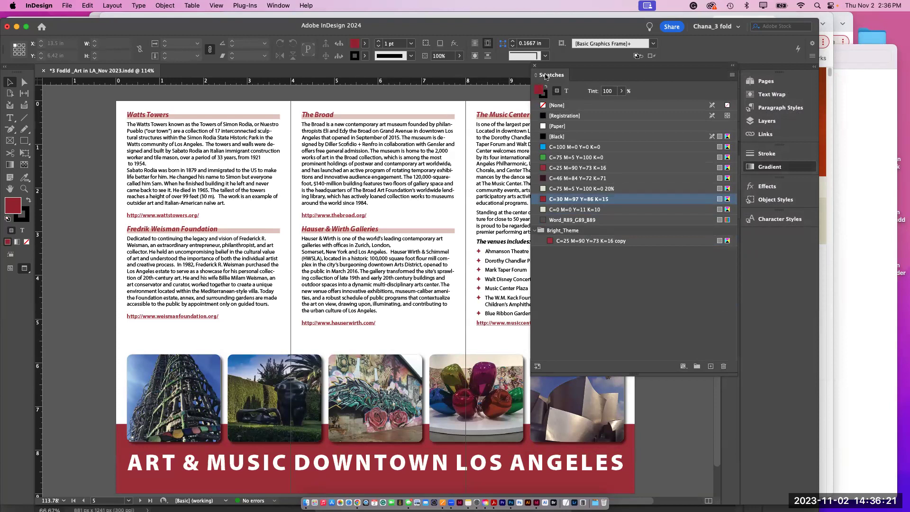
Step: Select all unused paragraph styles in the brochure and delete them
{"action": "left_click", "coordinate": [784, 109]}
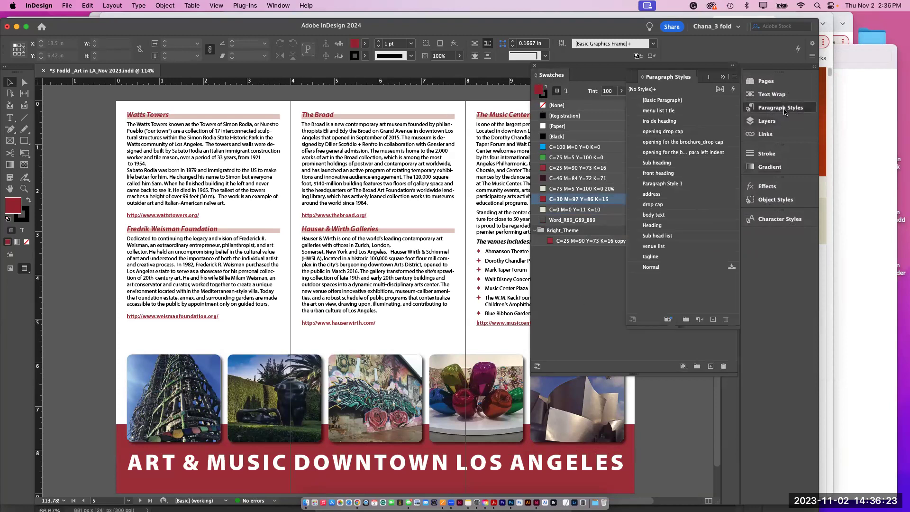
{"action": "left_click", "coordinate": [734, 77]}
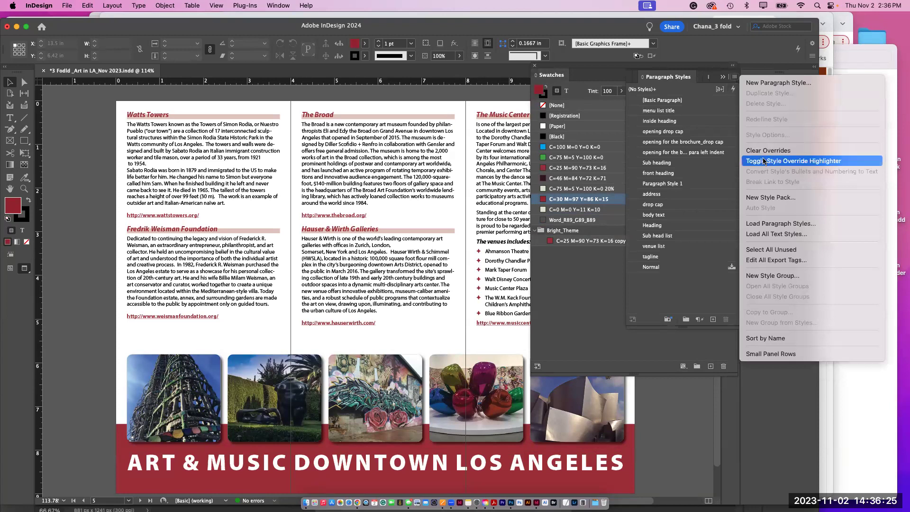
{"action": "left_click", "coordinate": [768, 250]}
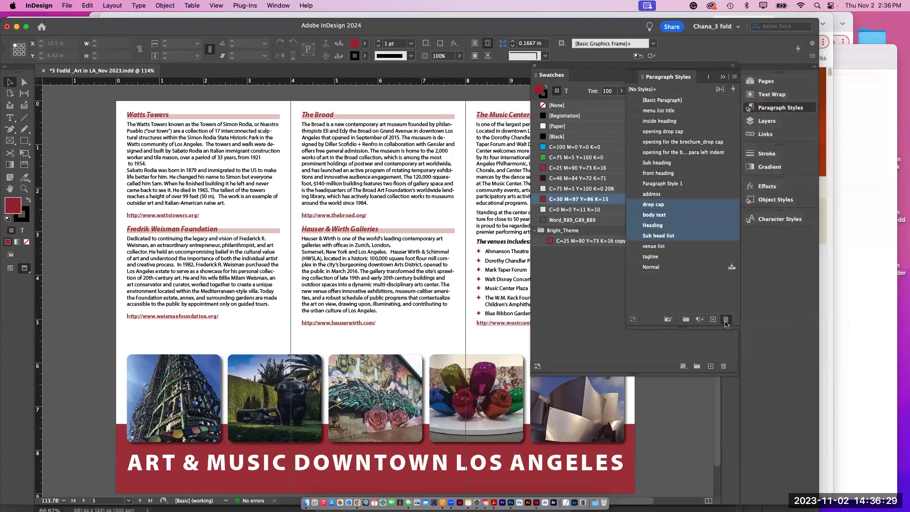
{"action": "left_click", "coordinate": [726, 318]}
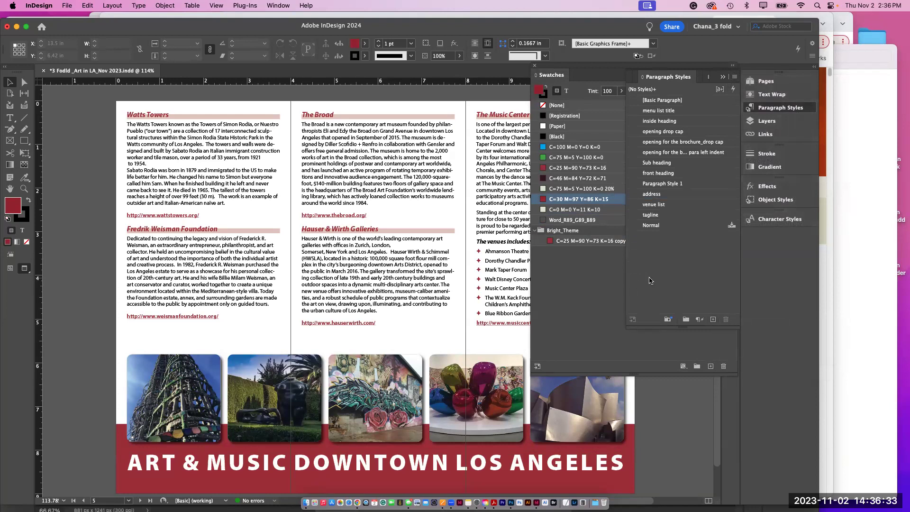
Step: Select all unused character styles in the brochure, delete them, and collapse the Character Styles panel
{"action": "left_click", "coordinate": [775, 221]}
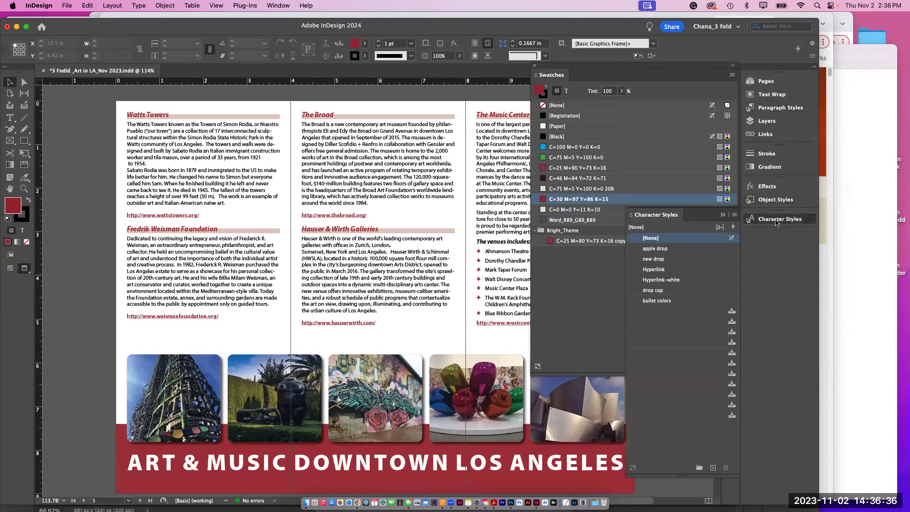
{"action": "left_click", "coordinate": [734, 214]}
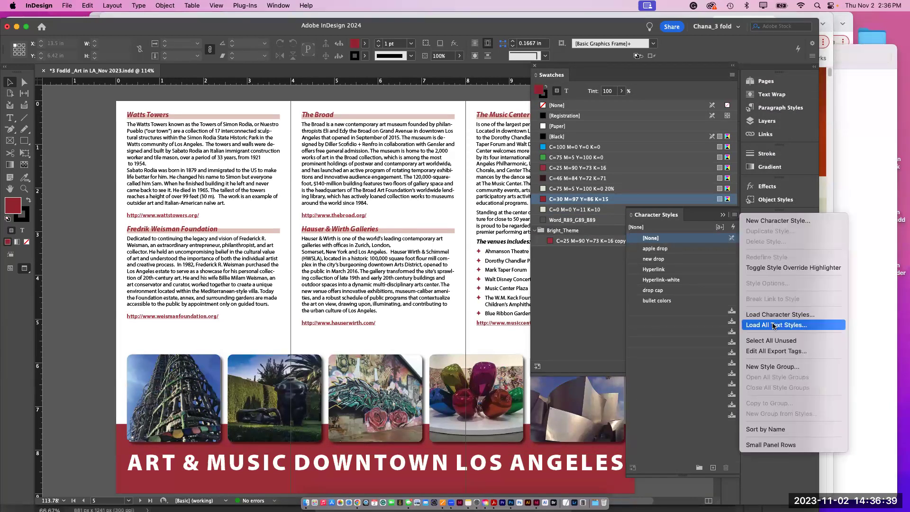
{"action": "left_click", "coordinate": [771, 341]}
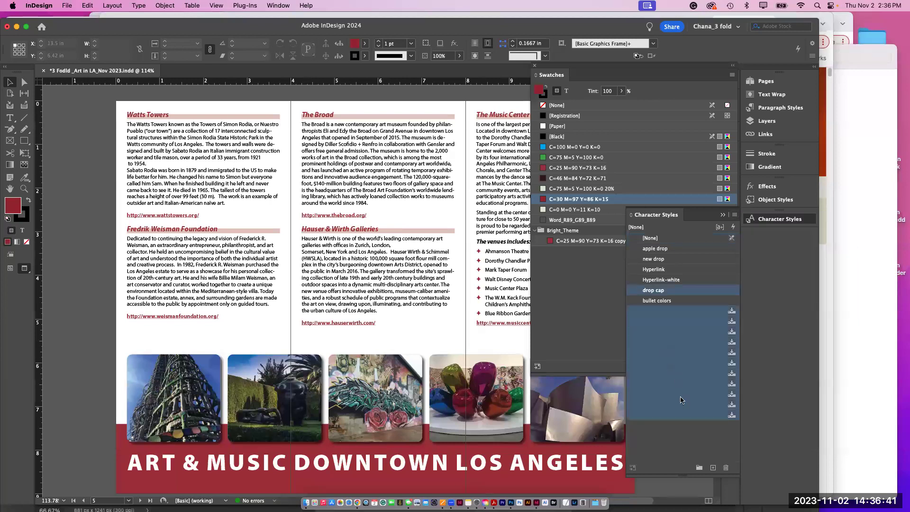
{"action": "left_click", "coordinate": [725, 467]}
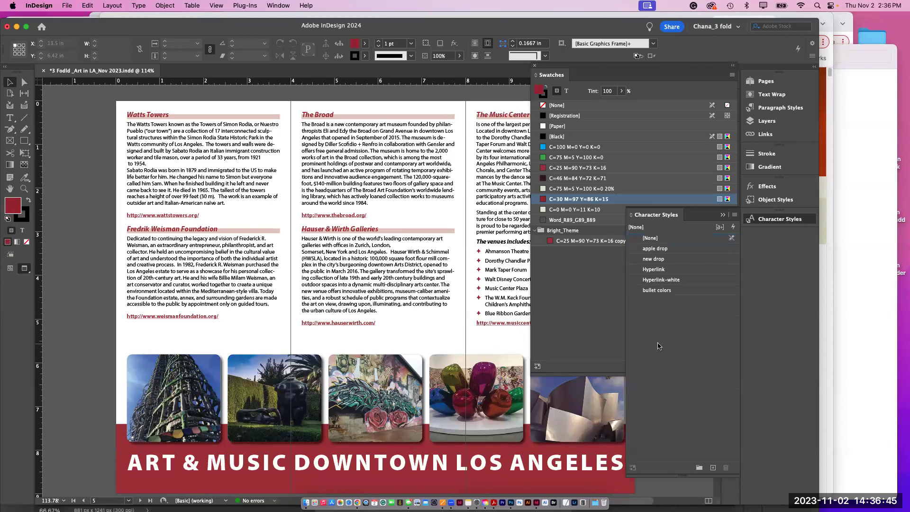
{"action": "left_click", "coordinate": [653, 217]}
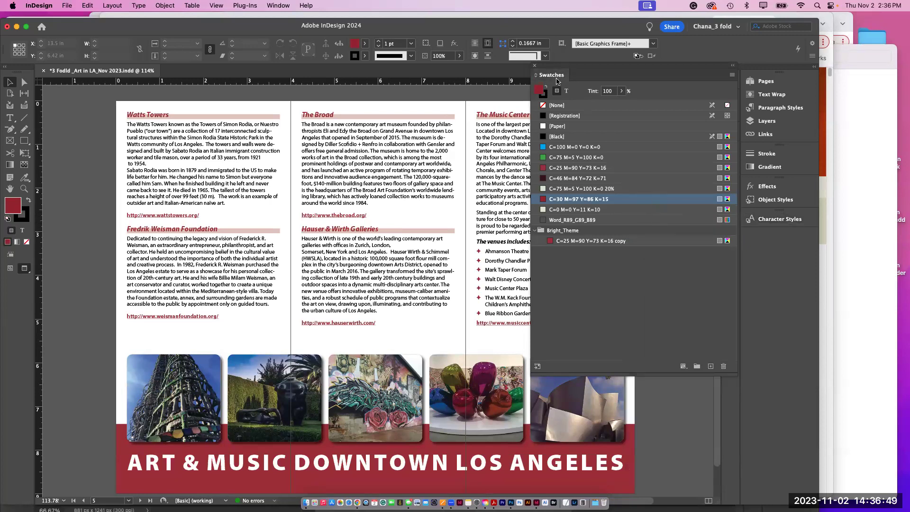
Step: Dock the Swatches panel below Pages and save the cleaned-up brochure document
{"action": "left_click_drag", "start_coordinate": [552, 75], "coordinate": [761, 86]}
{"action": "left_click", "coordinate": [691, 210]}
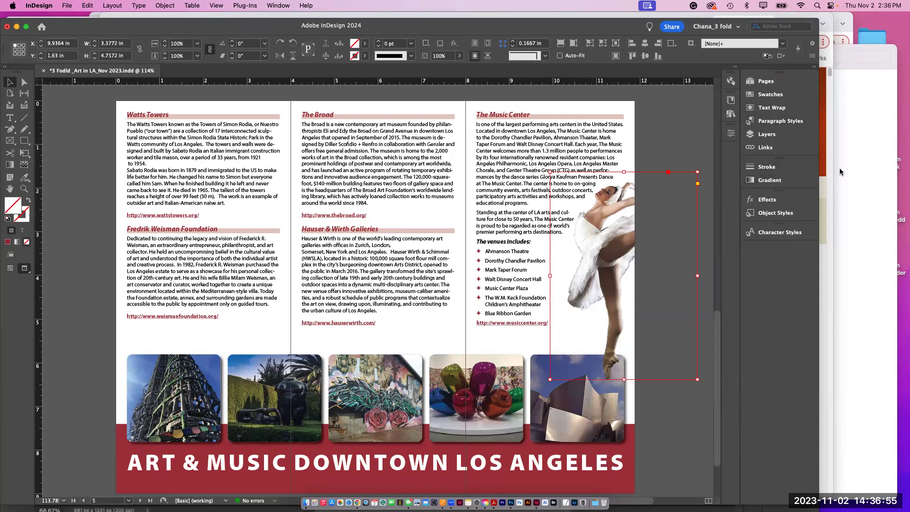
{"action": "key", "text": "super+s"}
{"action": "left_click", "coordinate": [694, 135]}
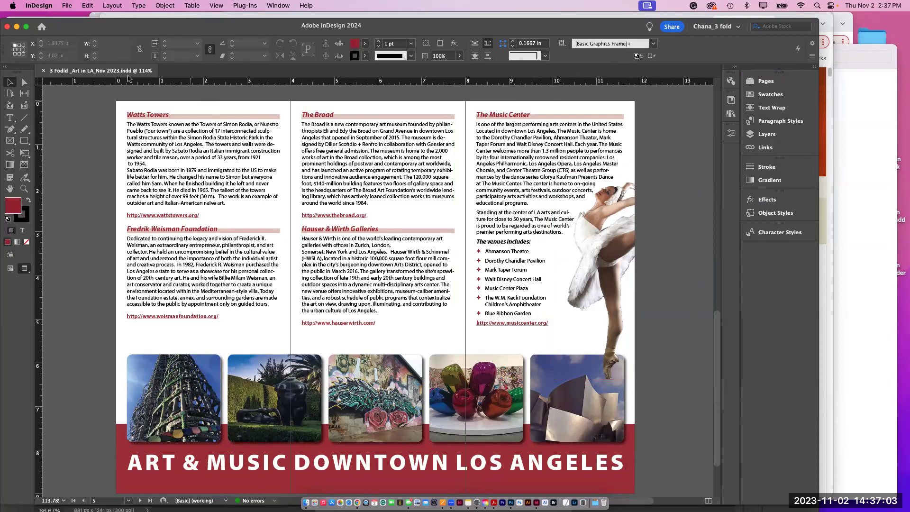
Step: Open the 3 Fold Start.indt template as a new document and check its character, object and paragraph styles
{"action": "left_click", "coordinate": [67, 6]}
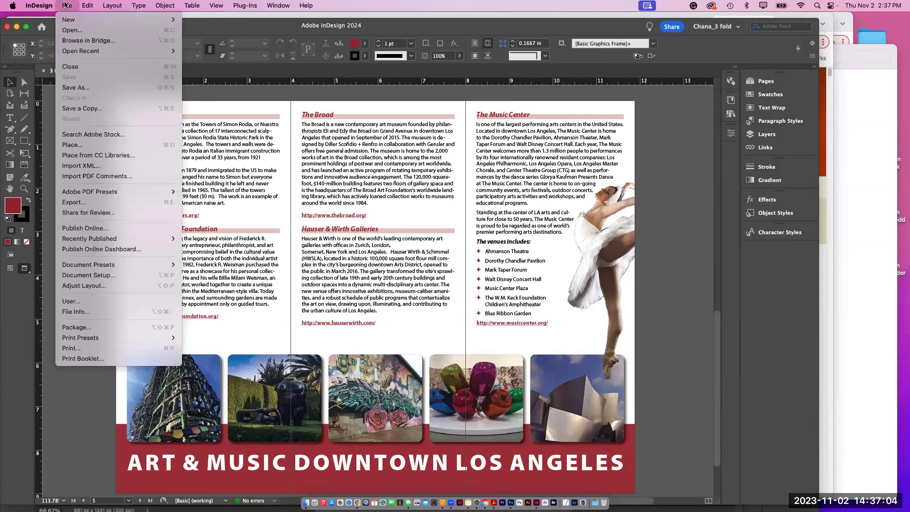
{"action": "left_click", "coordinate": [72, 31]}
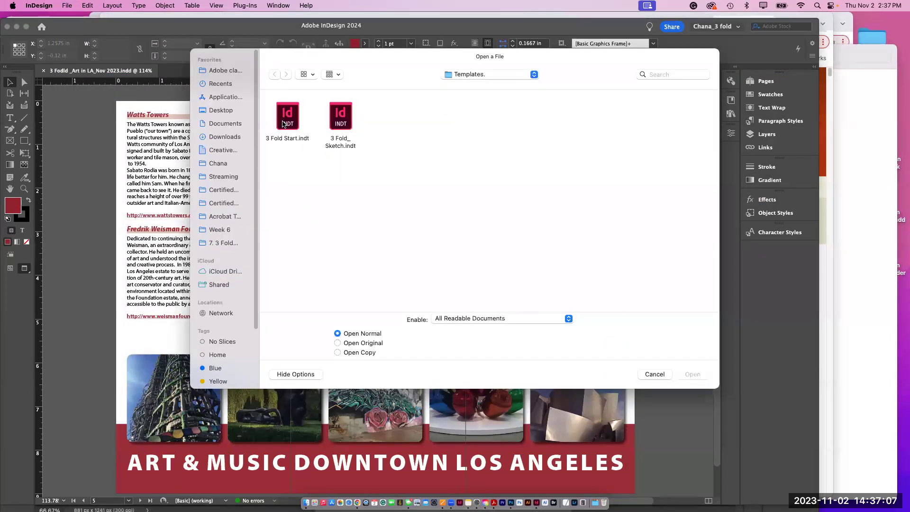
{"action": "left_click", "coordinate": [282, 124]}
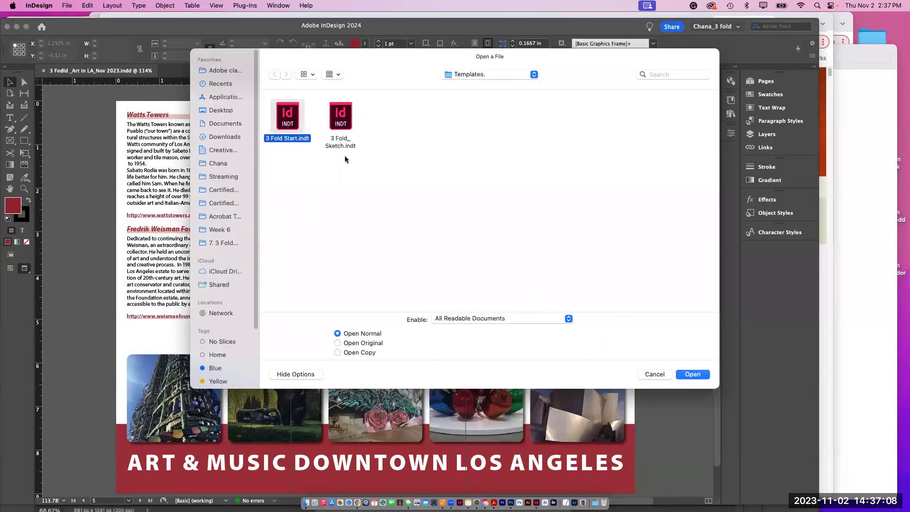
{"action": "left_click", "coordinate": [697, 369]}
{"action": "left_click", "coordinate": [764, 232]}
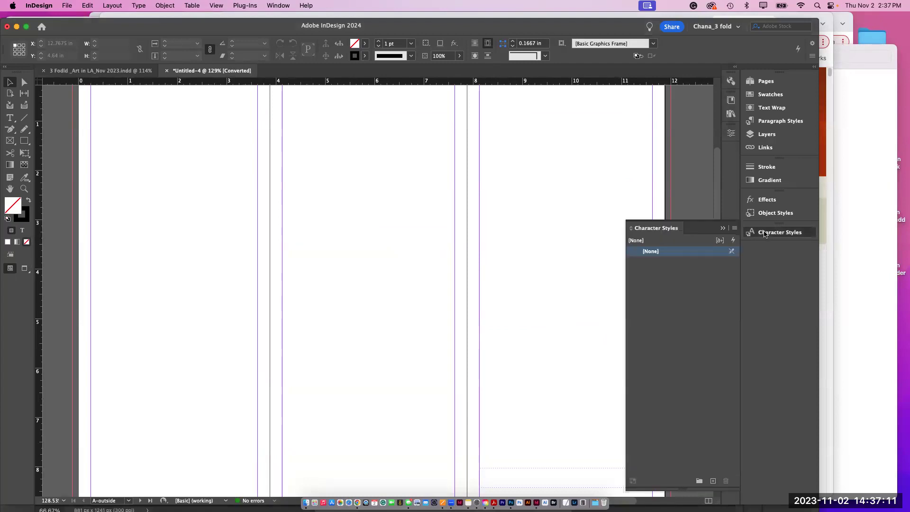
{"action": "left_click", "coordinate": [774, 213]}
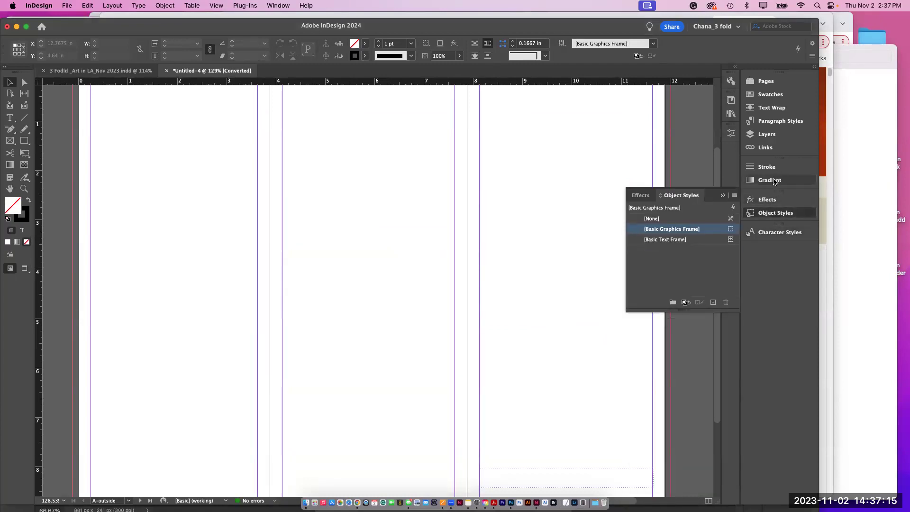
{"action": "left_click", "coordinate": [764, 124]}
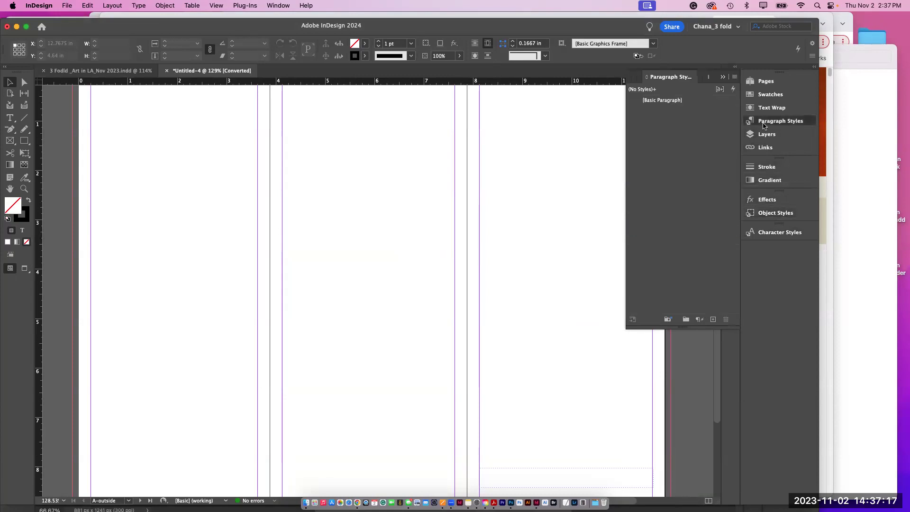
{"action": "left_click", "coordinate": [764, 124]}
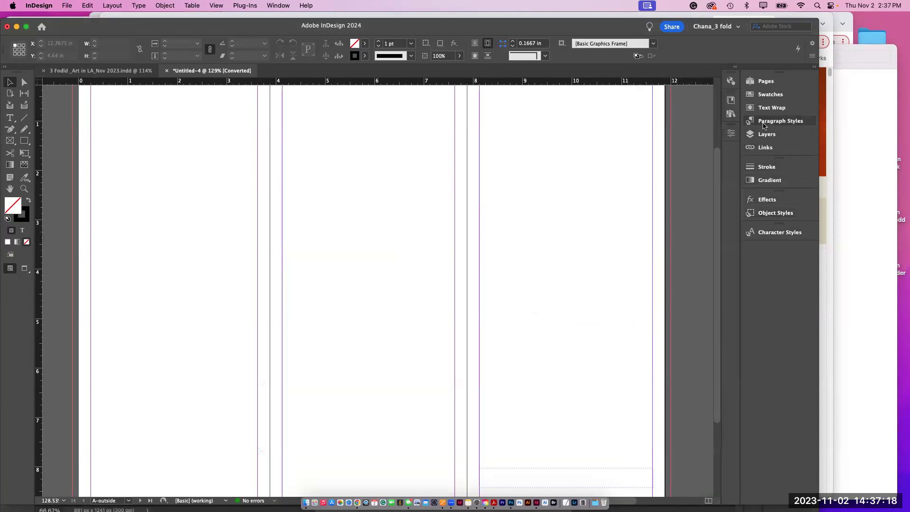
Step: Load all text styles except [Basic Paragraph] from 3 Fodld _Art in LA_Nov 2023.indd in the packaged brochure folder on the Desktop
{"action": "left_click", "coordinate": [774, 231]}
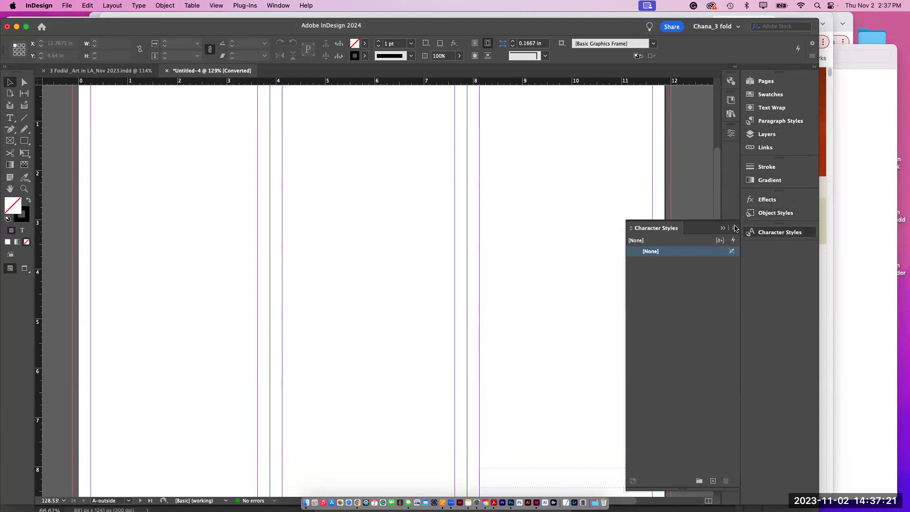
{"action": "left_click", "coordinate": [734, 229]}
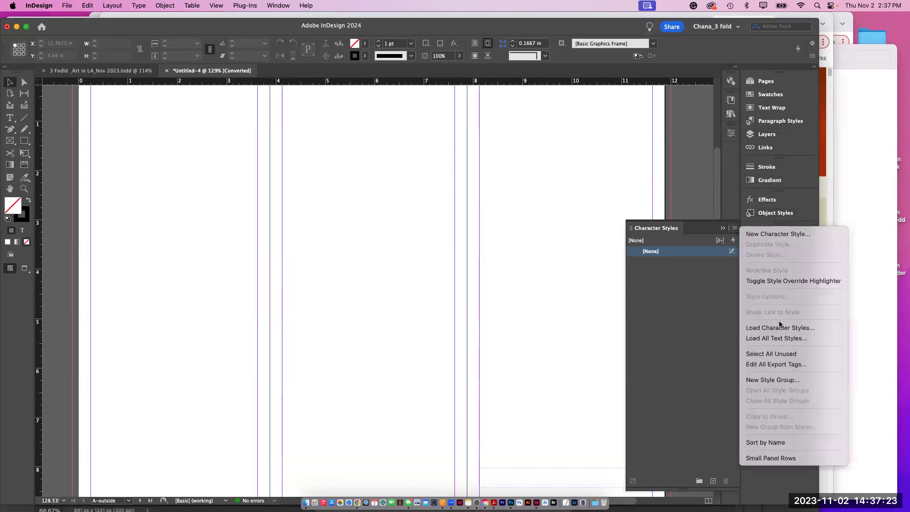
{"action": "left_click", "coordinate": [781, 337]}
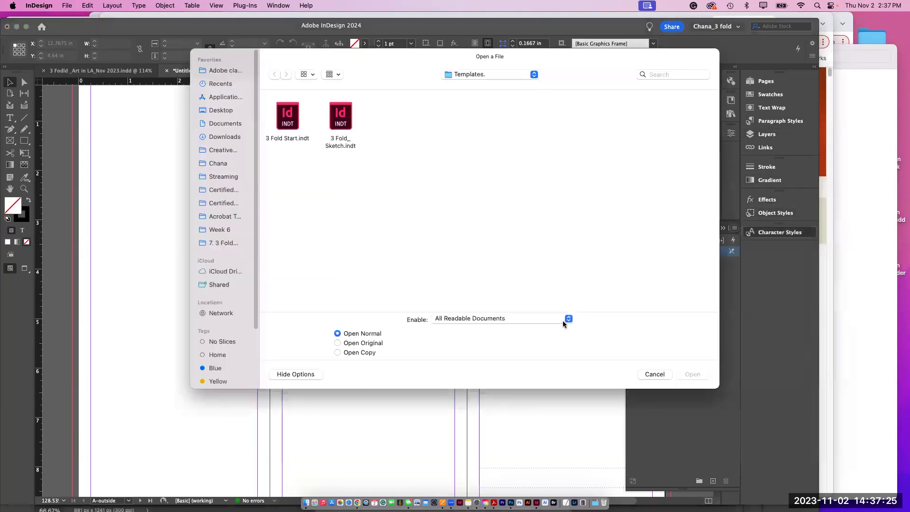
{"action": "left_click", "coordinate": [459, 76]}
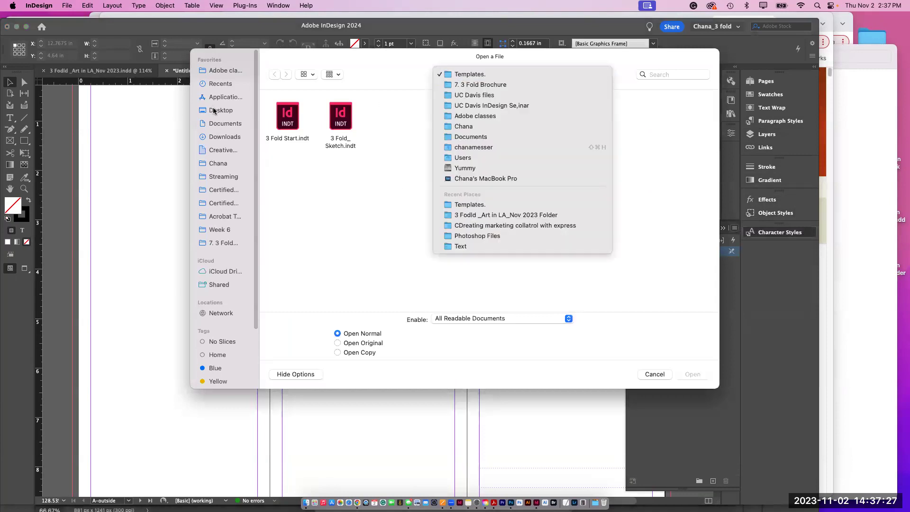
{"action": "left_click", "coordinate": [214, 108]}
{"action": "left_click", "coordinate": [221, 110]}
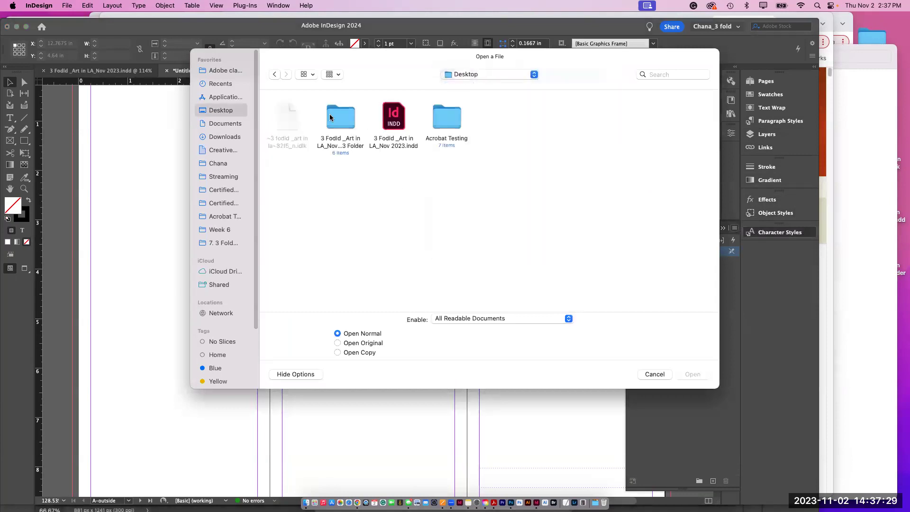
{"action": "double_click", "coordinate": [341, 122]}
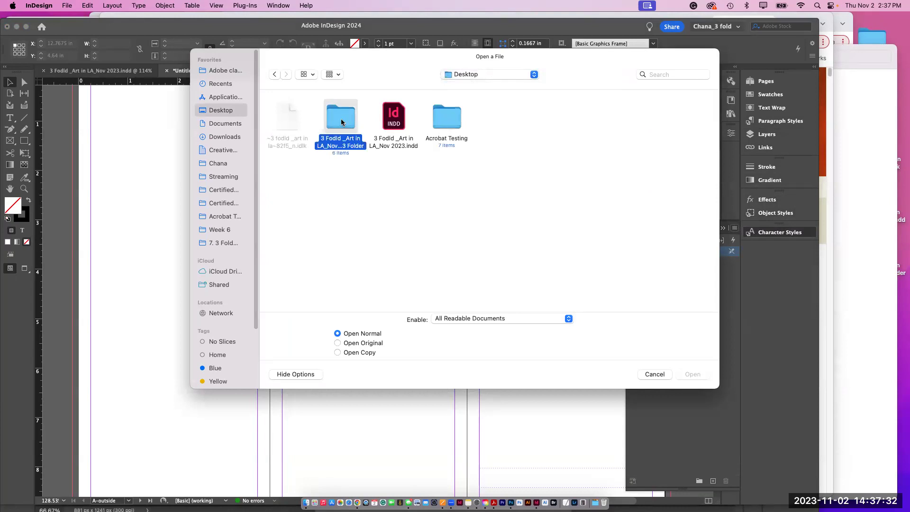
{"action": "left_click", "coordinate": [395, 123]}
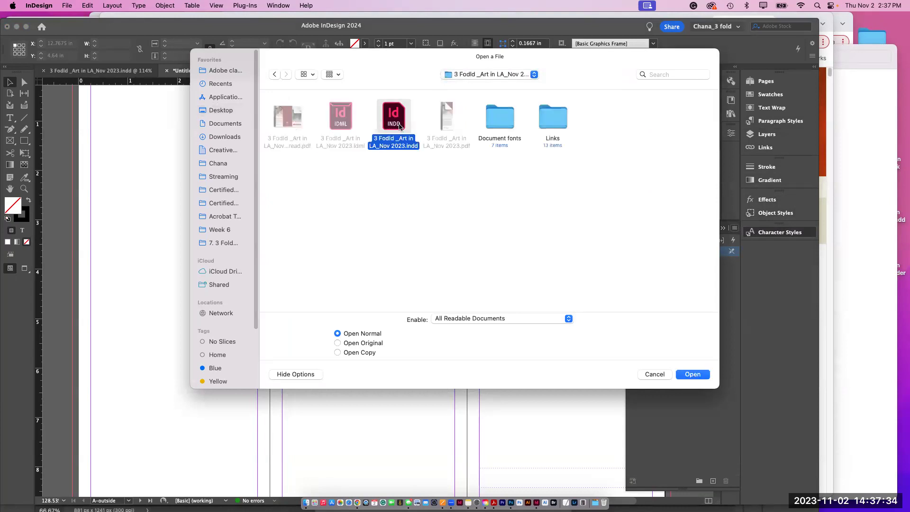
{"action": "left_click", "coordinate": [690, 374]}
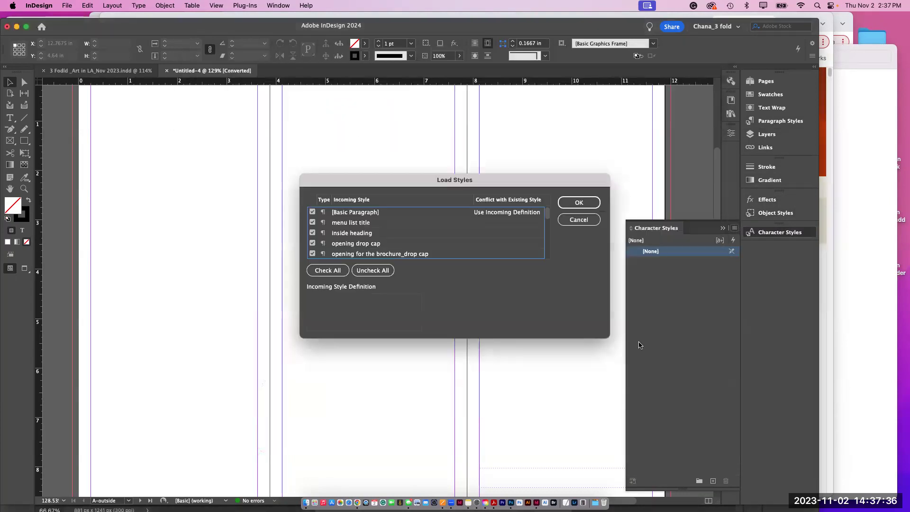
{"action": "left_click", "coordinate": [312, 213]}
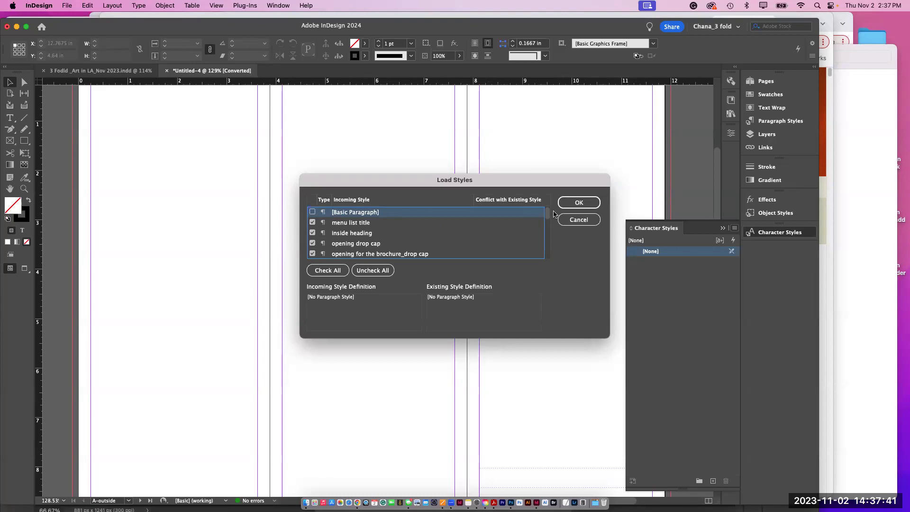
{"action": "left_click", "coordinate": [577, 205]}
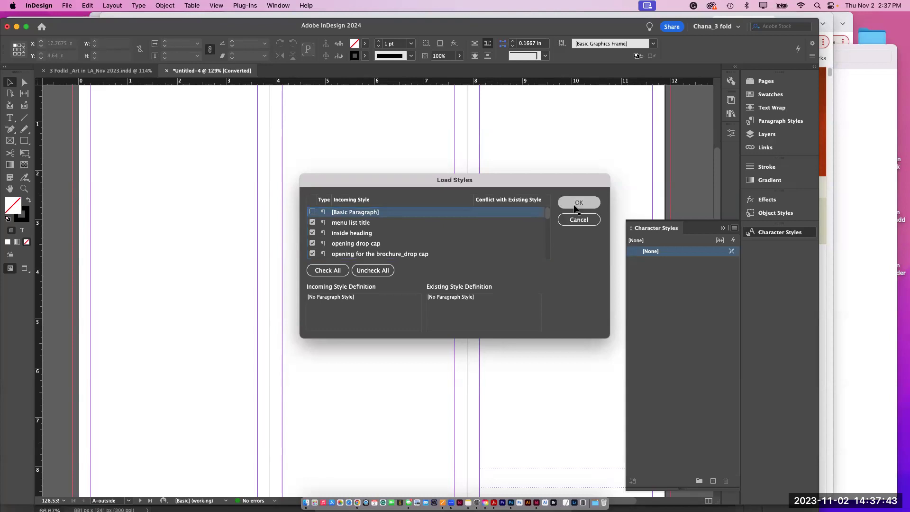
Step: Float the Character Styles panel over the page and delete the character styles Unnamed Style 1 through Unnamed Style 11
{"action": "left_click_drag", "start_coordinate": [658, 228], "coordinate": [540, 128]}
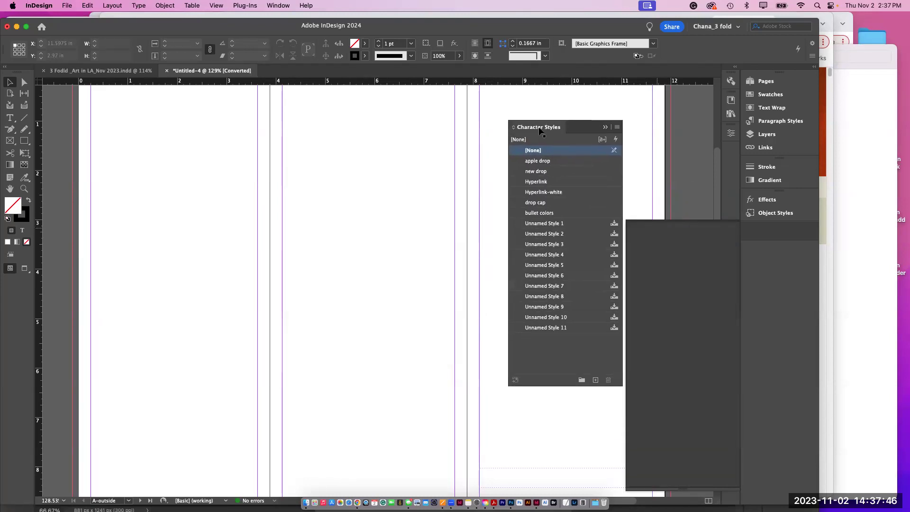
{"action": "left_click", "coordinate": [553, 223]}
{"action": "left_click", "coordinate": [554, 328], "text": "shift"}
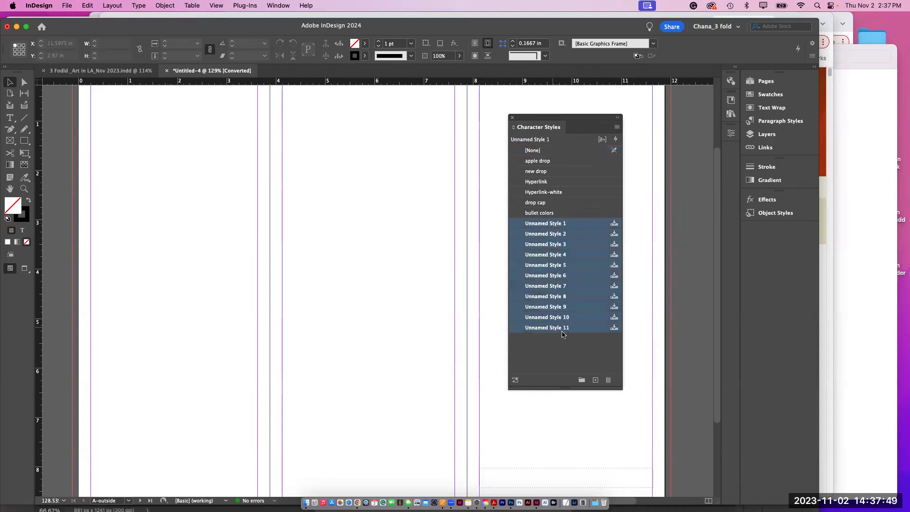
{"action": "left_click", "coordinate": [608, 380]}
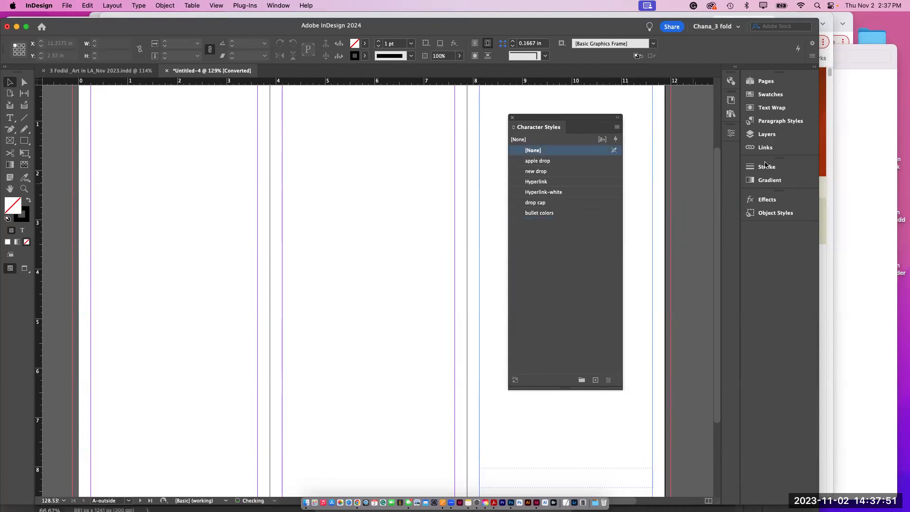
Step: Delete the paragraph styles Normal and Paragraph Style 1 from the new document
{"action": "left_click", "coordinate": [781, 121]}
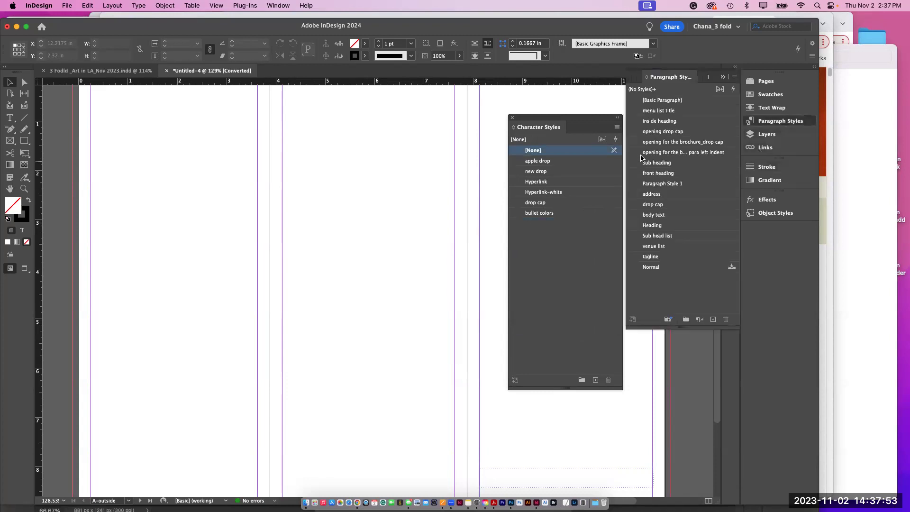
{"action": "left_click", "coordinate": [676, 267]}
{"action": "left_click", "coordinate": [725, 319]}
{"action": "left_click", "coordinate": [682, 184]}
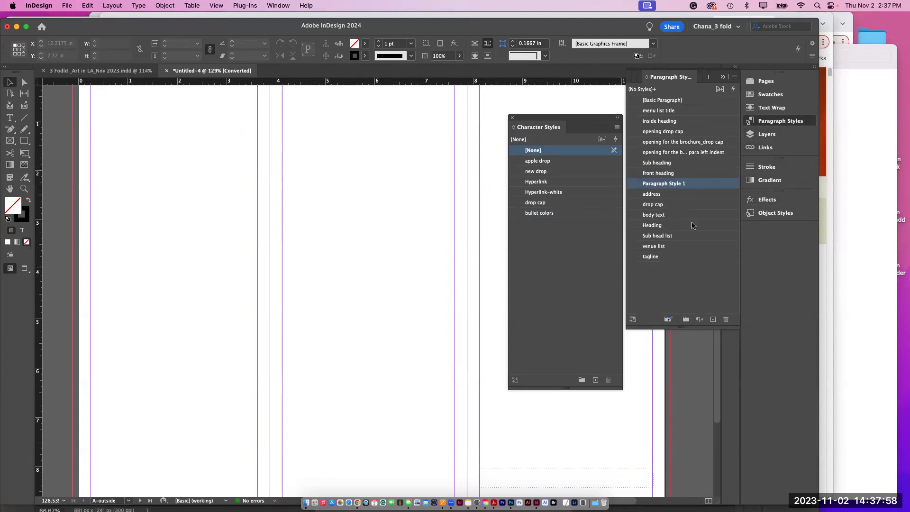
{"action": "left_click", "coordinate": [725, 320]}
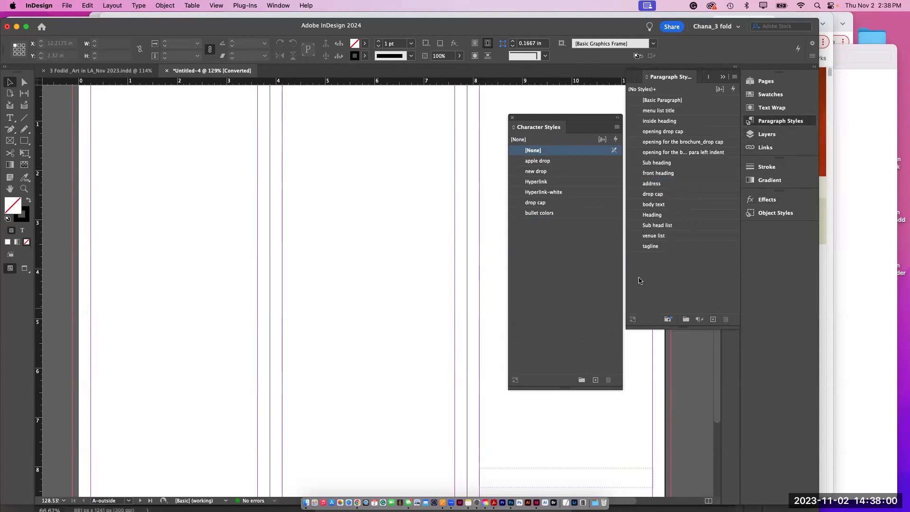
Step: Load only the object style "image frame with a drop" from 3 Fodld _Art in LA_Nov 2023.indd, excluding both basic frame styles
{"action": "left_click", "coordinate": [779, 213]}
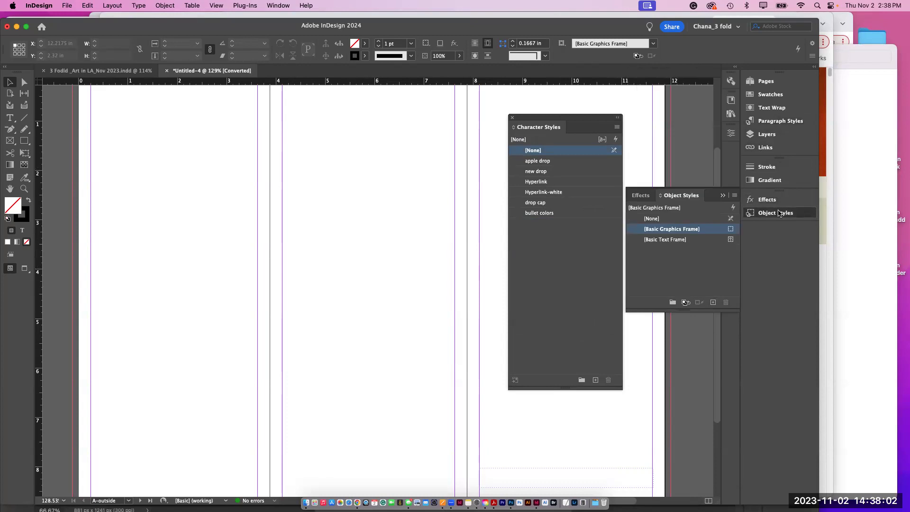
{"action": "left_click", "coordinate": [735, 195]}
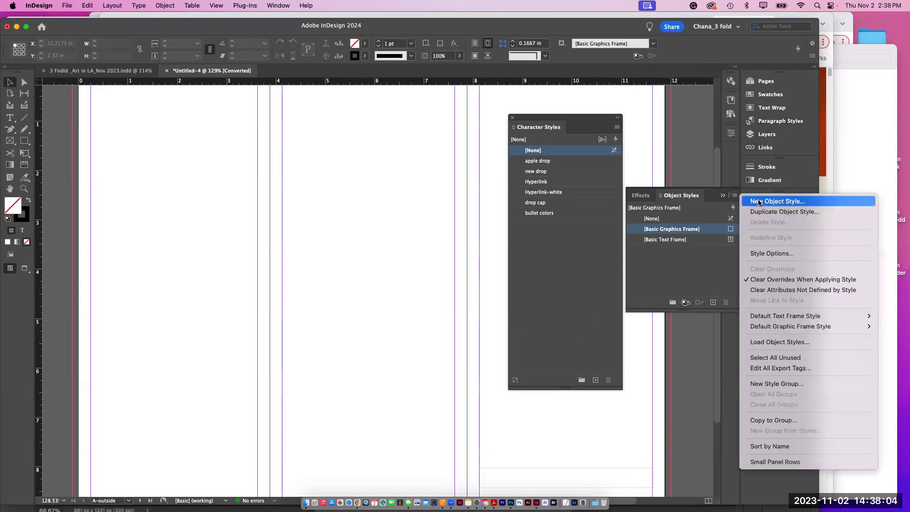
{"action": "left_click", "coordinate": [779, 343]}
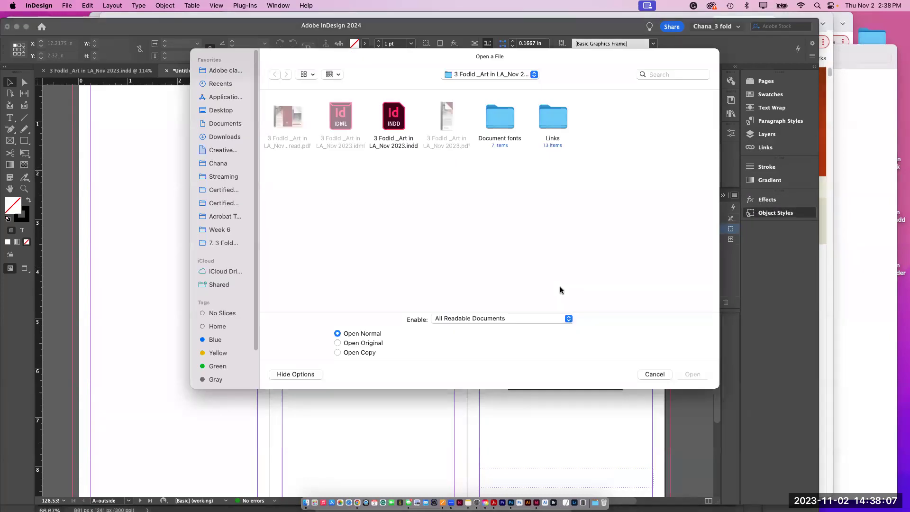
{"action": "left_click", "coordinate": [392, 126]}
{"action": "left_click", "coordinate": [694, 374]}
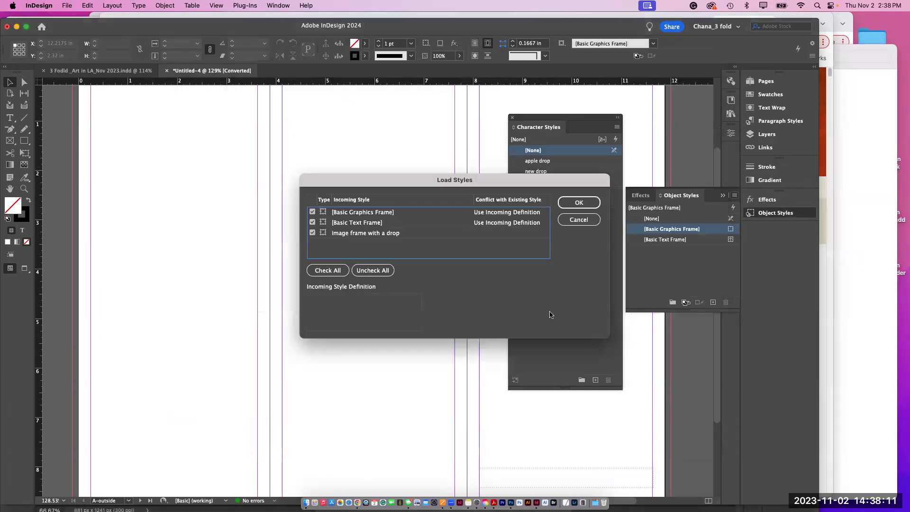
{"action": "left_click", "coordinate": [313, 213]}
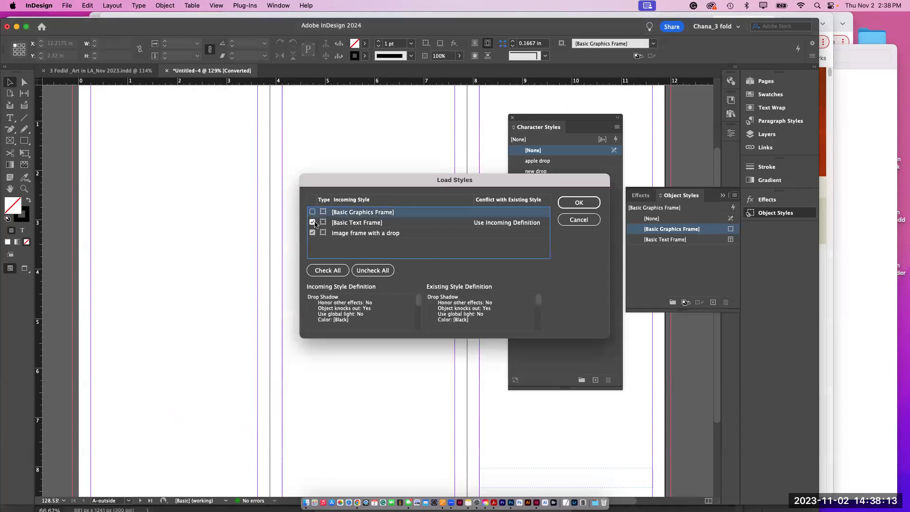
{"action": "left_click", "coordinate": [313, 222]}
{"action": "left_click", "coordinate": [580, 203]}
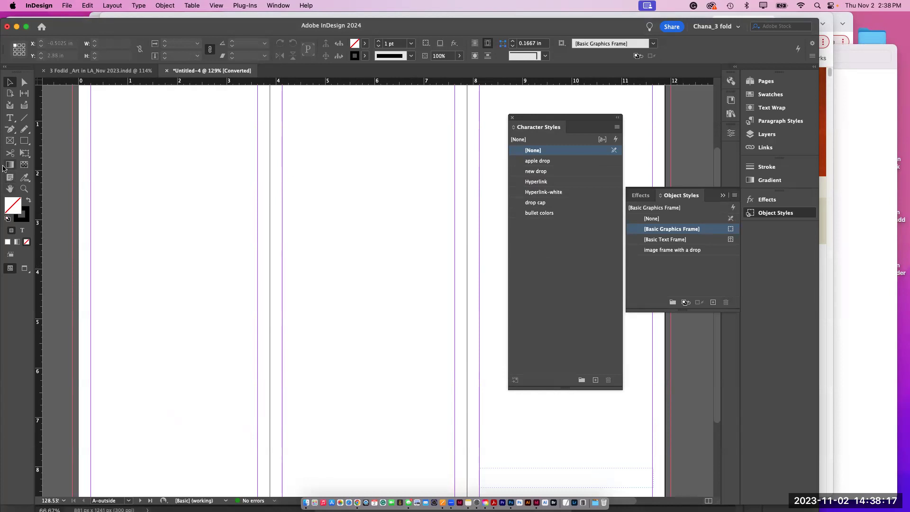
Step: Draw a rectangular frame about 2.18 × 2.16 in in the first column and apply the "image frame with a drop" object style
{"action": "left_click", "coordinate": [10, 141]}
{"action": "left_click_drag", "start_coordinate": [125, 145], "coordinate": [233, 252]}
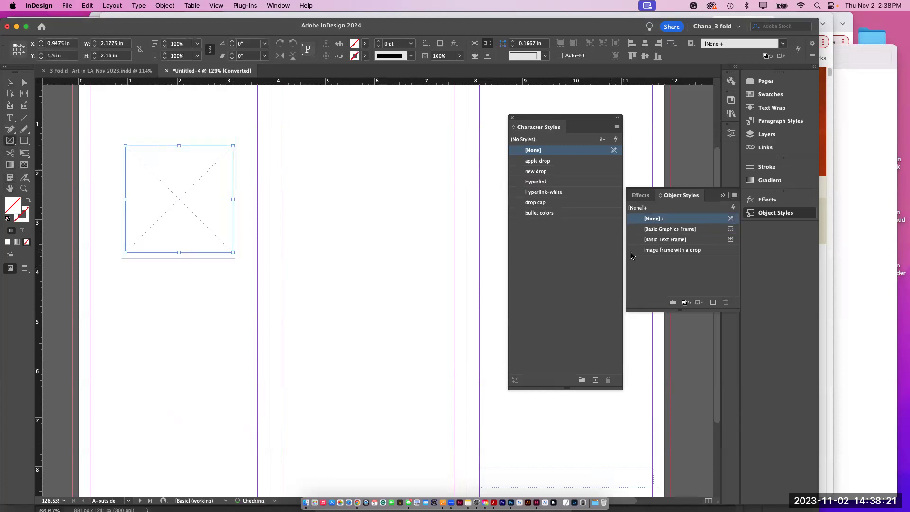
{"action": "left_click", "coordinate": [678, 250]}
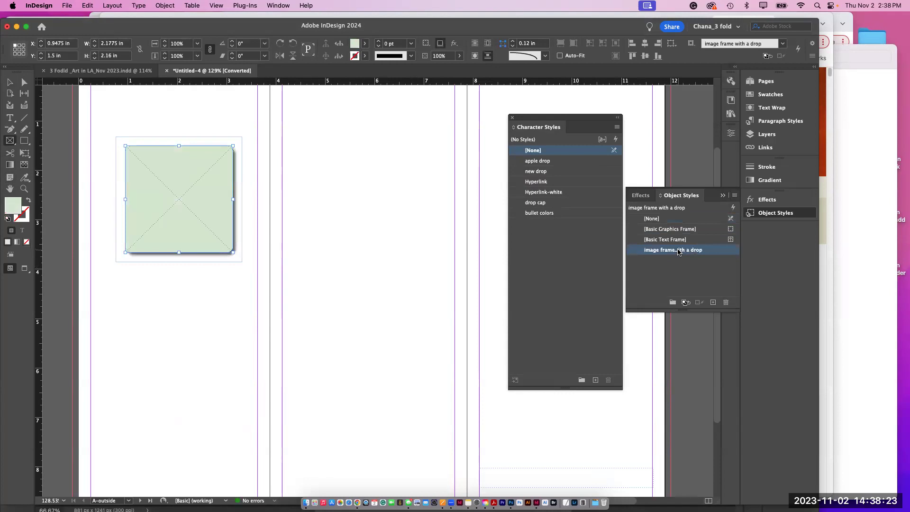
Step: Create a text frame in the middle column and fill it with placeholder text
{"action": "key", "text": "t"}
{"action": "left_click", "coordinate": [311, 128]}
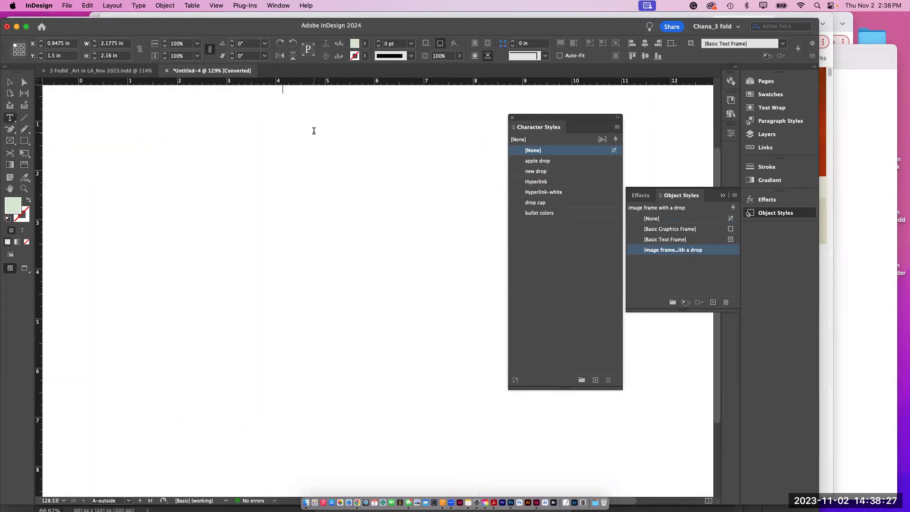
{"action": "left_click", "coordinate": [139, 6]}
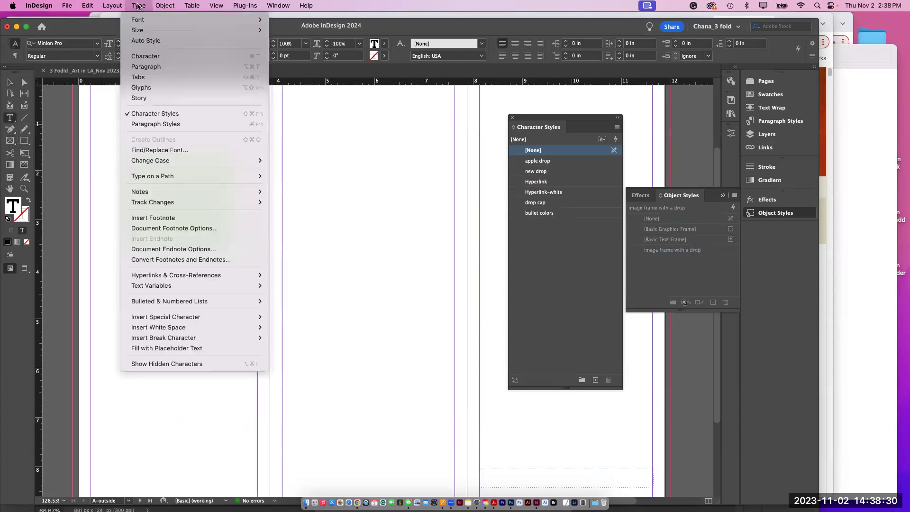
{"action": "left_click", "coordinate": [167, 349]}
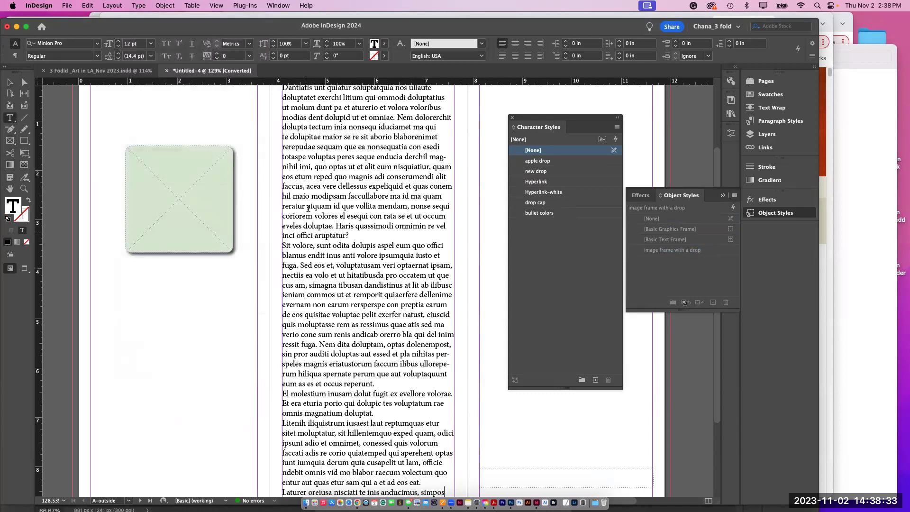
Step: Apply "opening for the brochure_drop cap" to the first placeholder paragraph and the brochure opening's "para left indent" style to the second and fourth
{"action": "left_click", "coordinate": [385, 195]}
{"action": "left_click", "coordinate": [771, 122]}
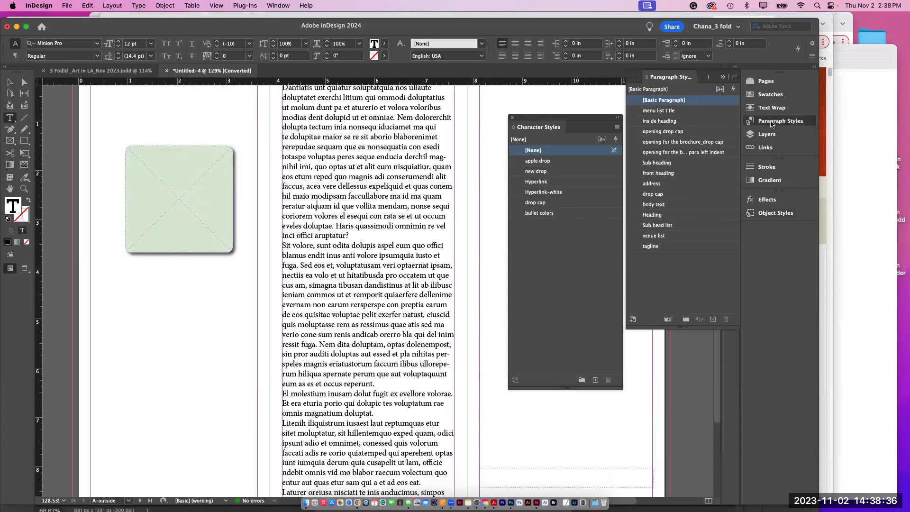
{"action": "left_click", "coordinate": [684, 142]}
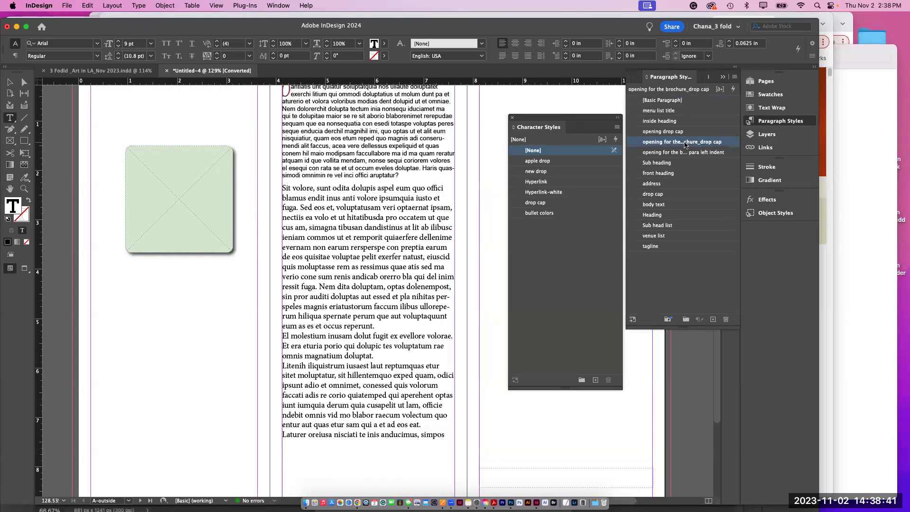
{"action": "left_click", "coordinate": [365, 213]}
{"action": "left_click", "coordinate": [707, 153]}
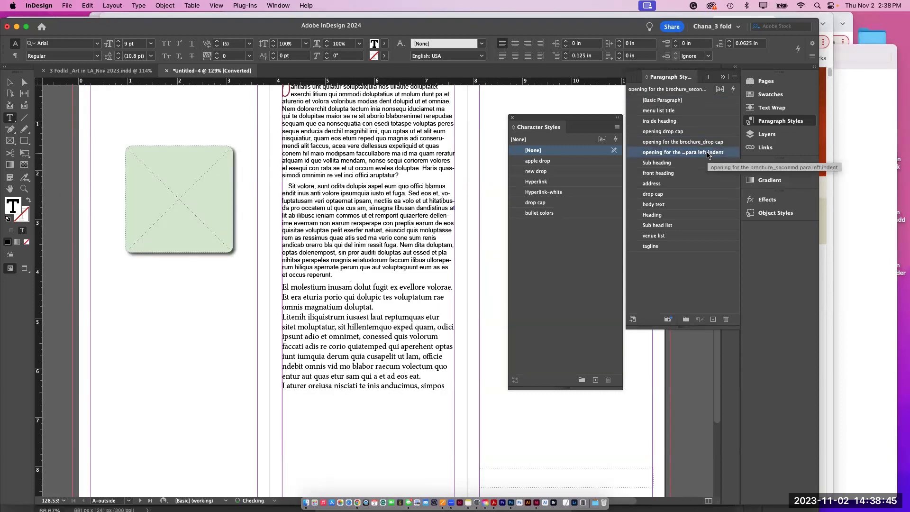
{"action": "left_click", "coordinate": [351, 345]}
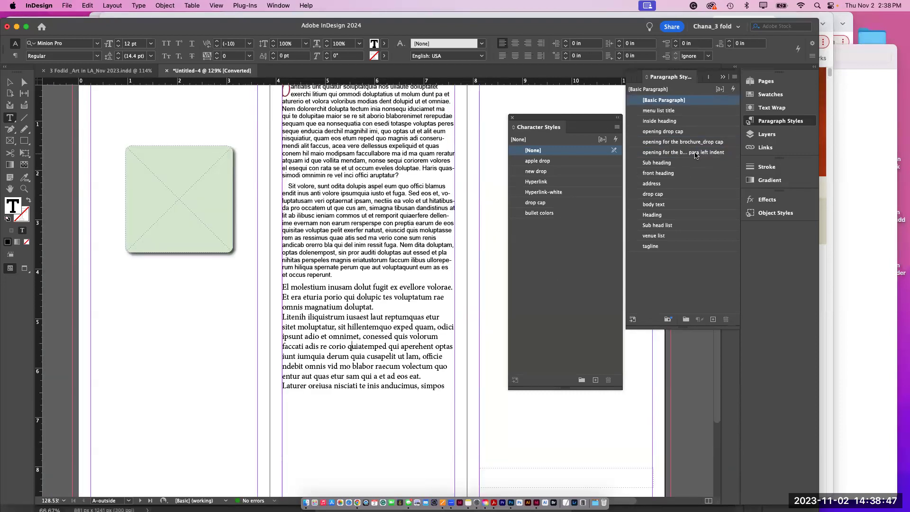
{"action": "left_click", "coordinate": [694, 152]}
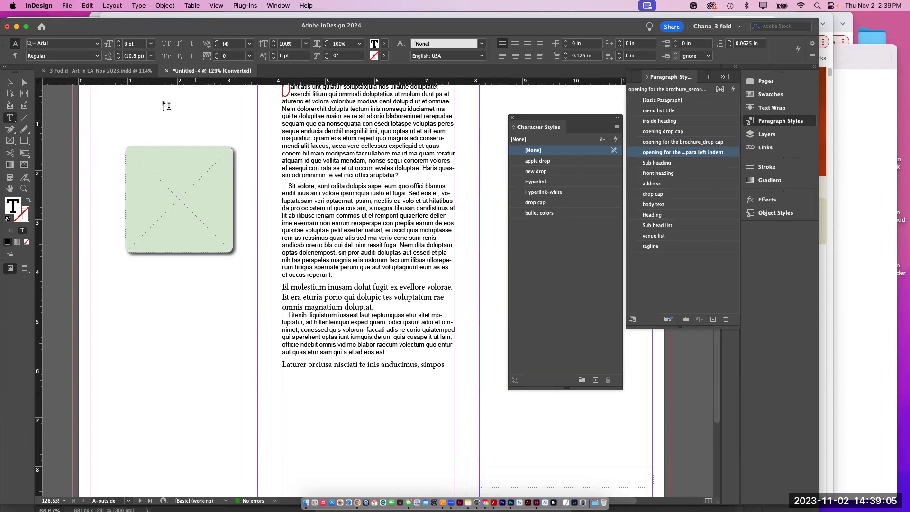
Step: Switch to the LA art brochure document, dock the Character Styles panel between Stroke and Gradient, and collapse Paragraph Styles
{"action": "left_click", "coordinate": [113, 72]}
{"action": "left_click_drag", "start_coordinate": [537, 123], "coordinate": [777, 165]}
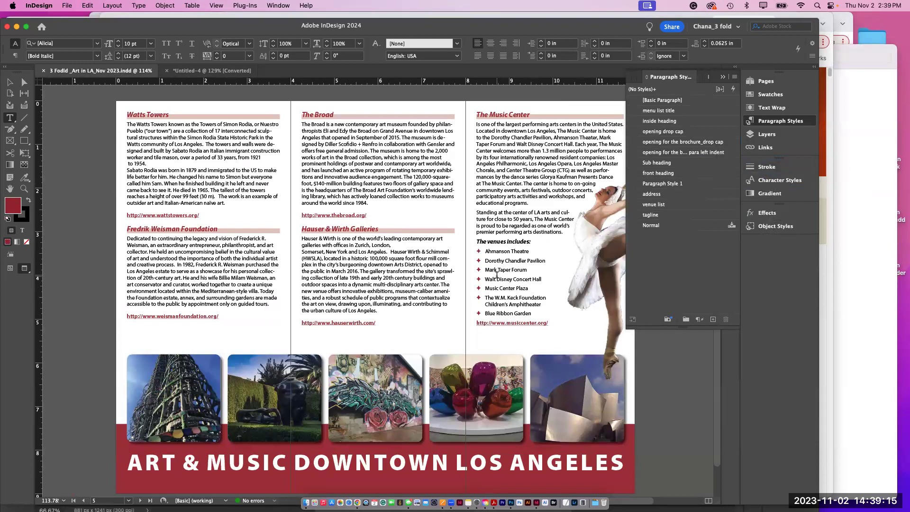
{"action": "left_click", "coordinate": [678, 78]}
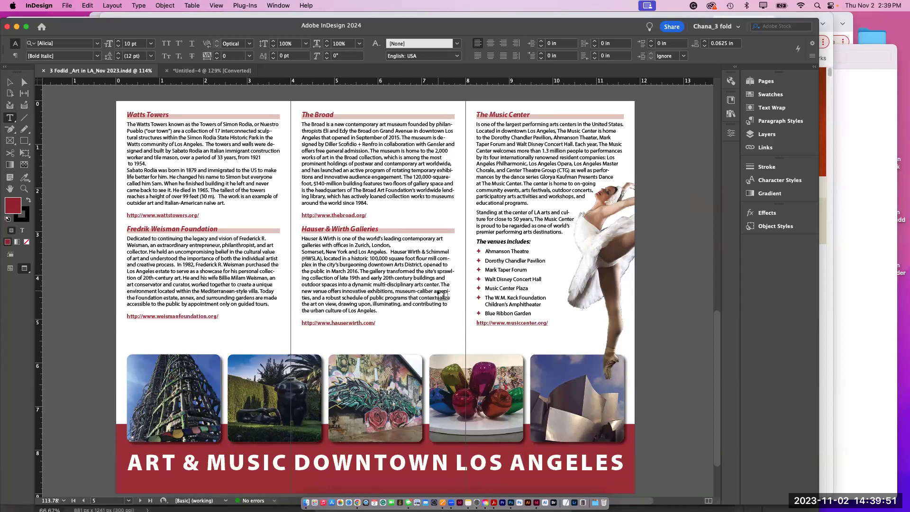
Step: Show the brochure's inside spread in Presentation mode
{"action": "left_click", "coordinate": [28, 269]}
{"action": "left_click", "coordinate": [50, 317]}
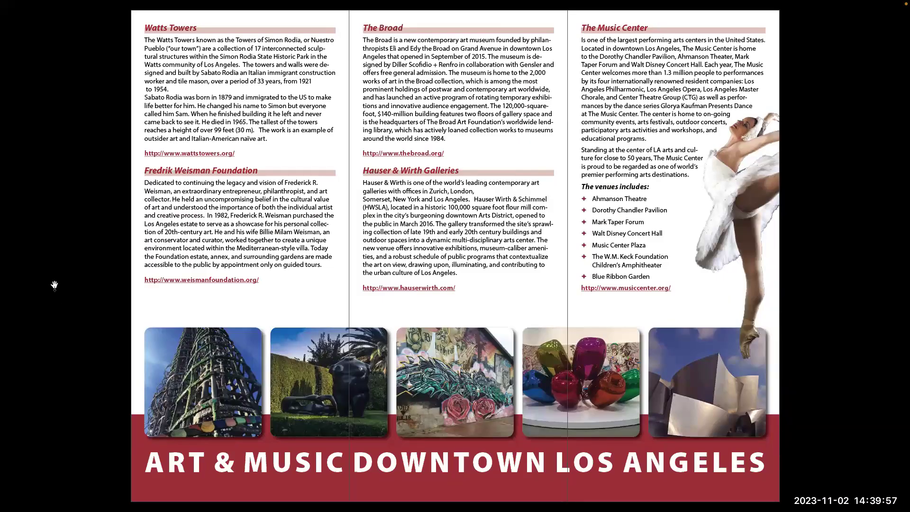
Step: Page through the brochure's outside and inside spreads in Presentation mode and return to the normal layout view
{"action": "left_click", "coordinate": [54, 285]}
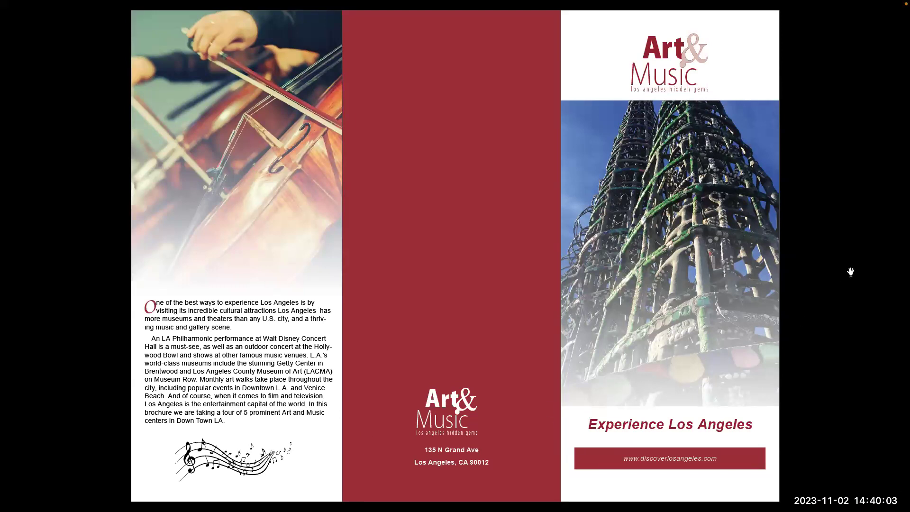
{"action": "left_click", "coordinate": [675, 267]}
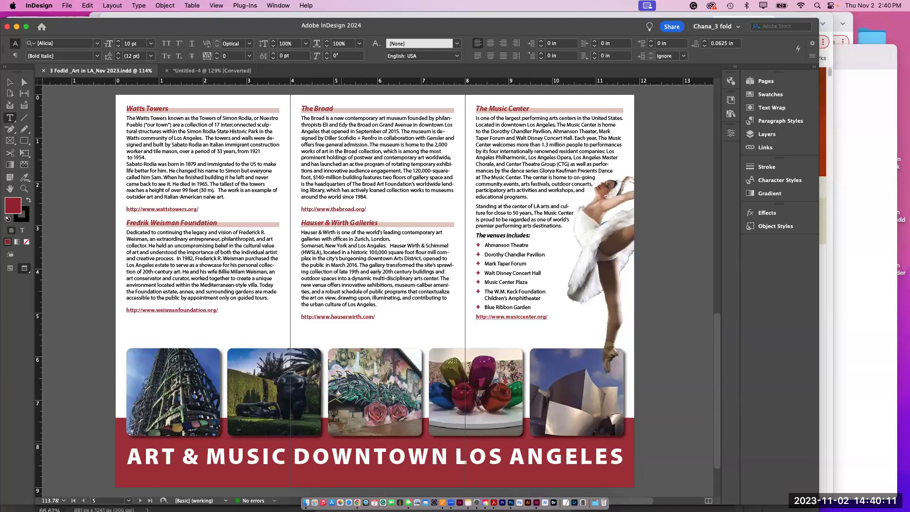
Step: Switch to Finder and look through the Links and Document fonts folders of Art & Music DTLA Folder inside 7. 3 Fold Brochure
{"action": "left_click", "coordinate": [306, 501]}
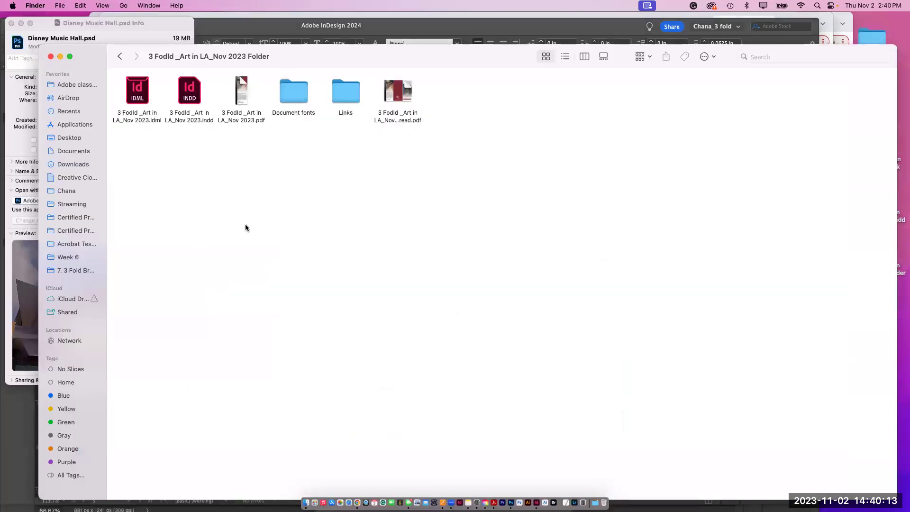
{"action": "left_click", "coordinate": [78, 266]}
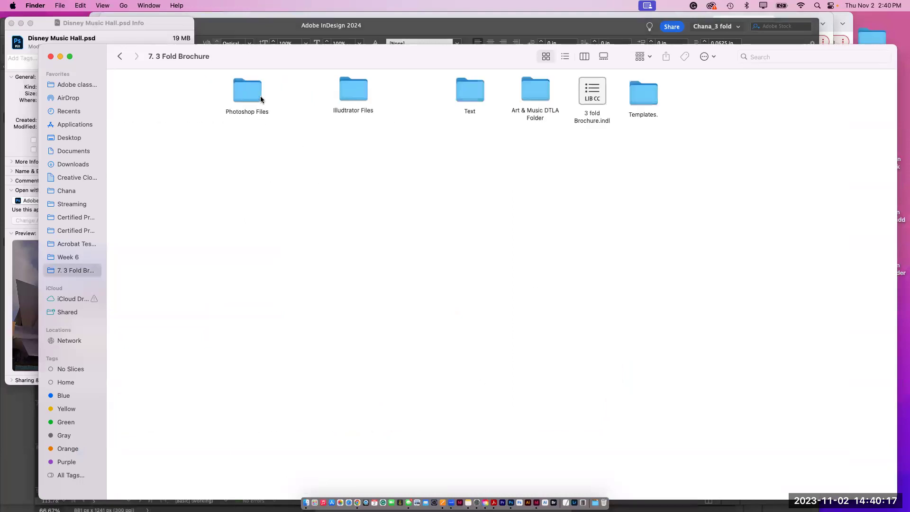
{"action": "double_click", "coordinate": [539, 95]}
{"action": "double_click", "coordinate": [396, 91]}
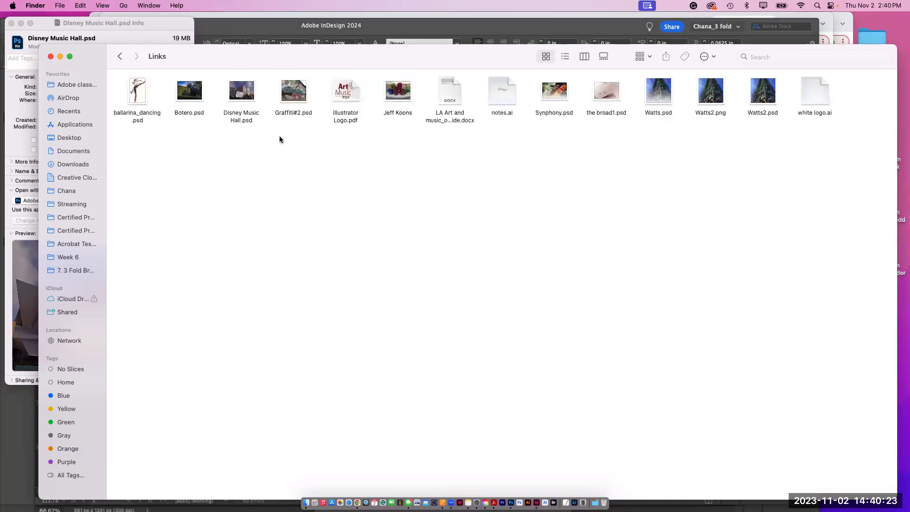
{"action": "left_click", "coordinate": [119, 58]}
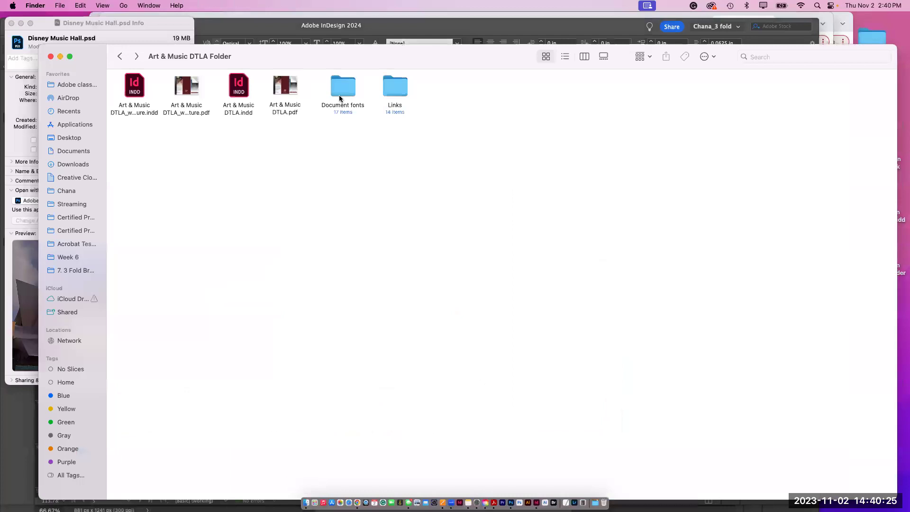
{"action": "left_click", "coordinate": [338, 90]}
{"action": "double_click", "coordinate": [348, 109]}
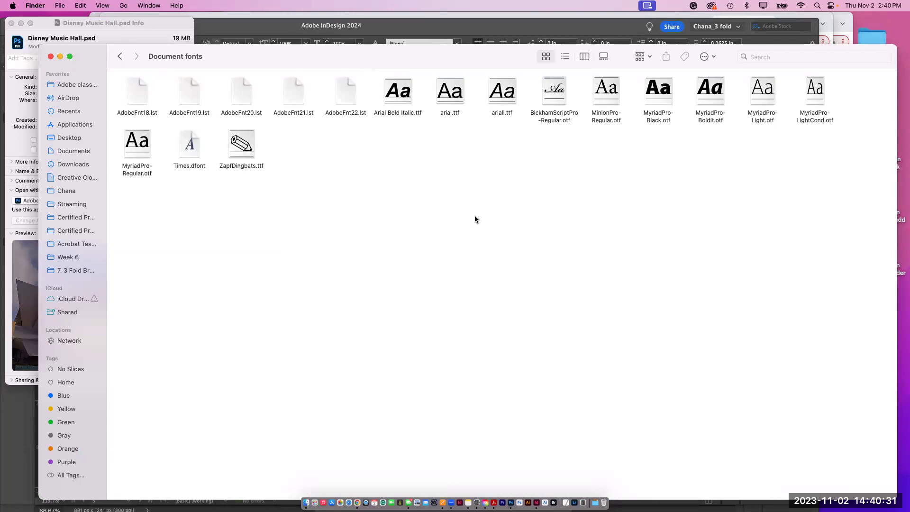
{"action": "left_click", "coordinate": [120, 56]}
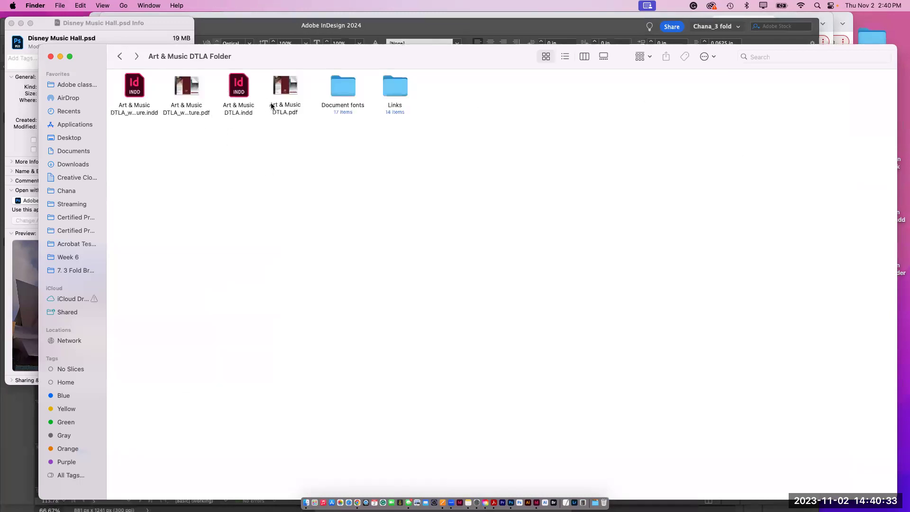
Step: Preview both pages of Art & Music DTLA.pdf with Quick Look and close the preview
{"action": "left_click", "coordinate": [285, 95]}
{"action": "key", "text": "space"}
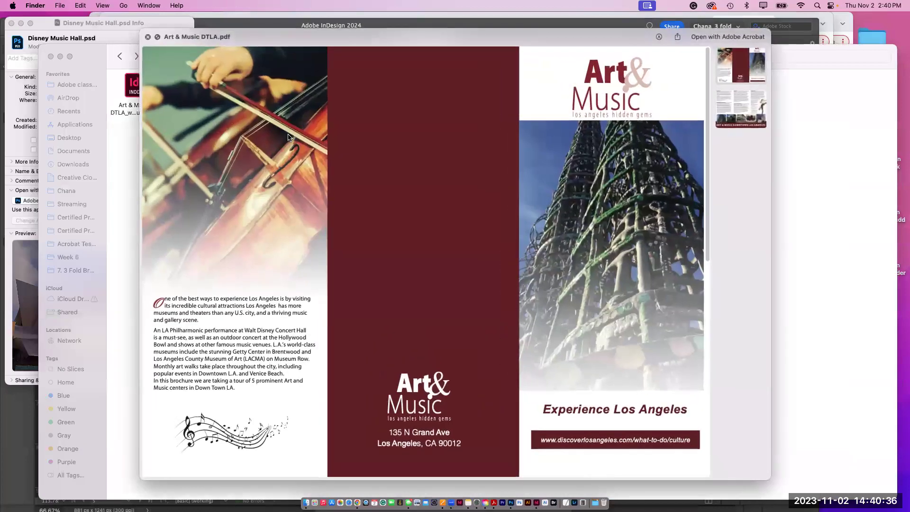
{"action": "left_click", "coordinate": [740, 109]}
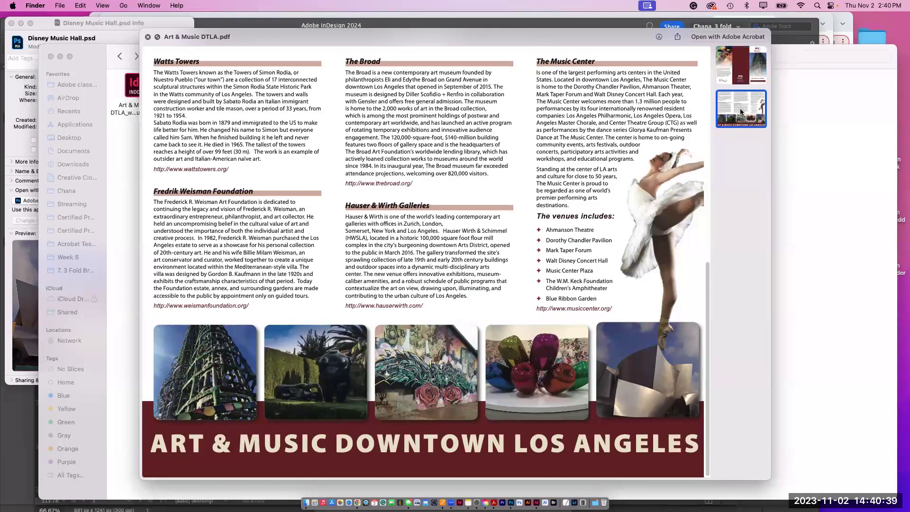
{"action": "key", "text": "space"}
Step: Preview the first page of Art & Music DTLA_wtexture.pdf with Quick Look and return to the folder
{"action": "left_click", "coordinate": [190, 90]}
{"action": "key", "text": "space"}
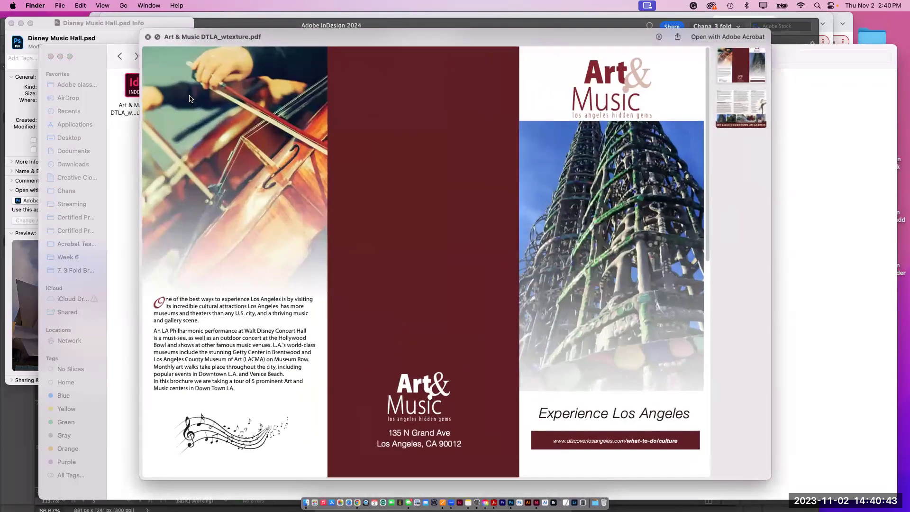
{"action": "key", "text": "space"}
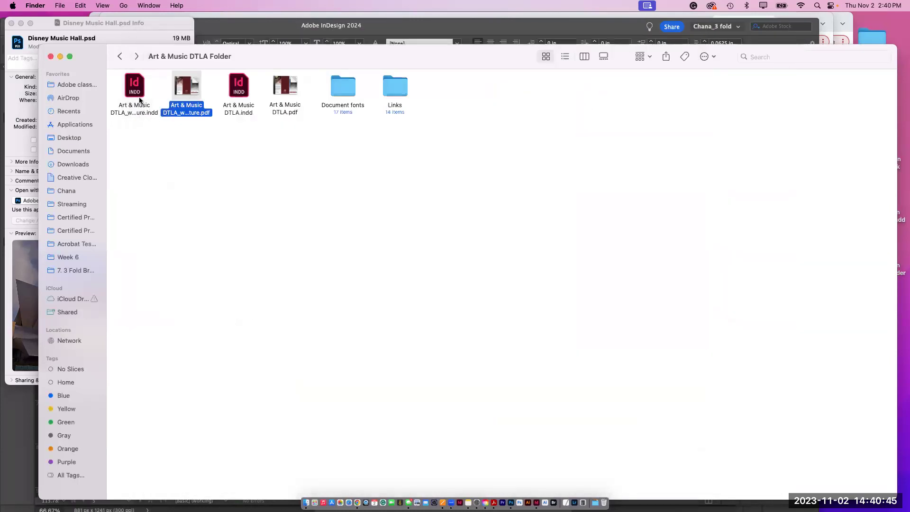
{"action": "left_click", "coordinate": [294, 88]}
{"action": "left_click", "coordinate": [192, 97]}
{"action": "key", "text": "space"}
{"action": "key", "text": "space"}
{"action": "key", "text": "space"}
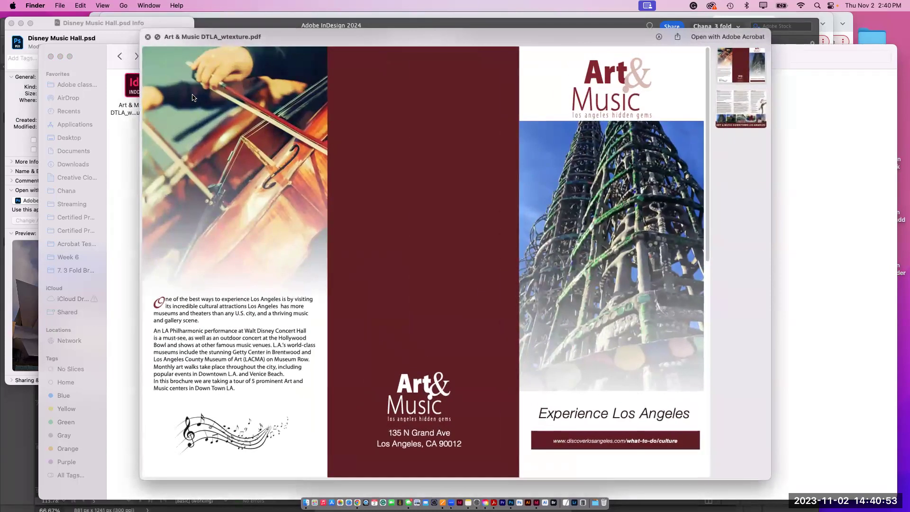
{"action": "key", "text": "space"}
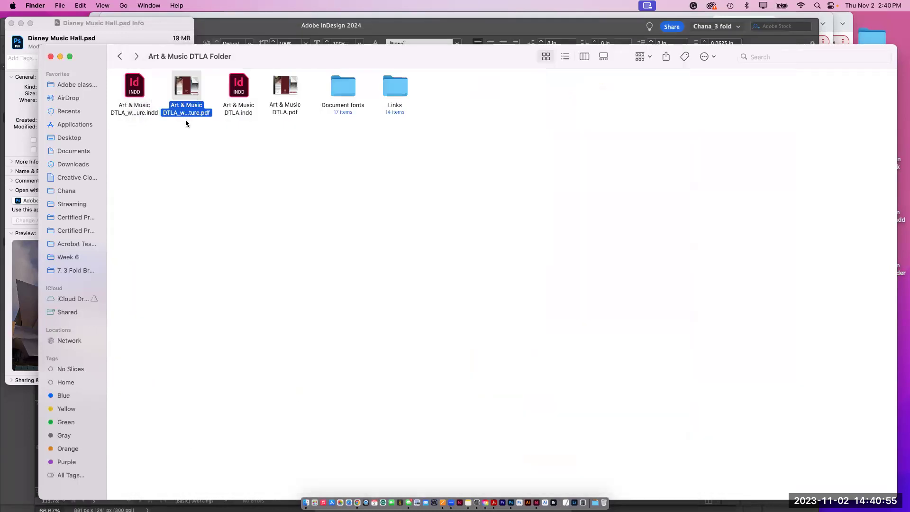
Step: Open Art & Music DTLA_wtexture.pdf in Adobe Acrobat and show its first page in full screen
{"action": "key", "text": "Return"}
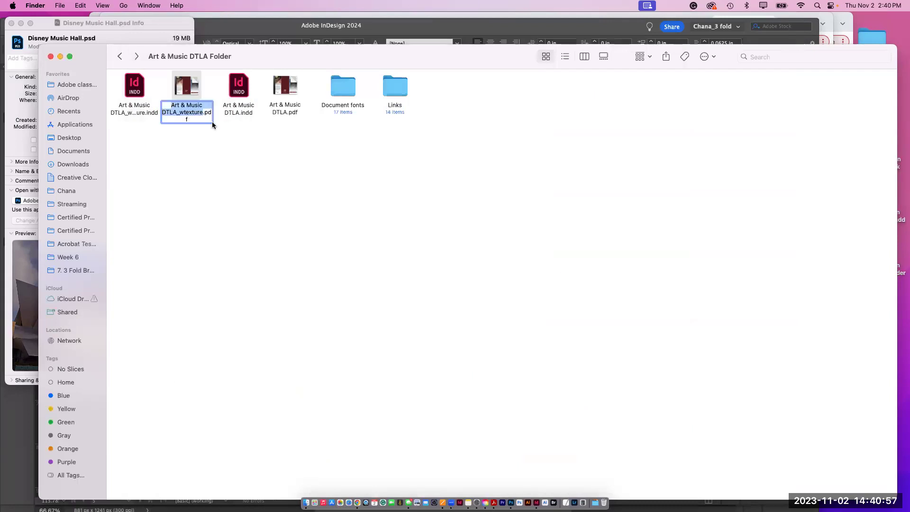
{"action": "key", "text": "Escape"}
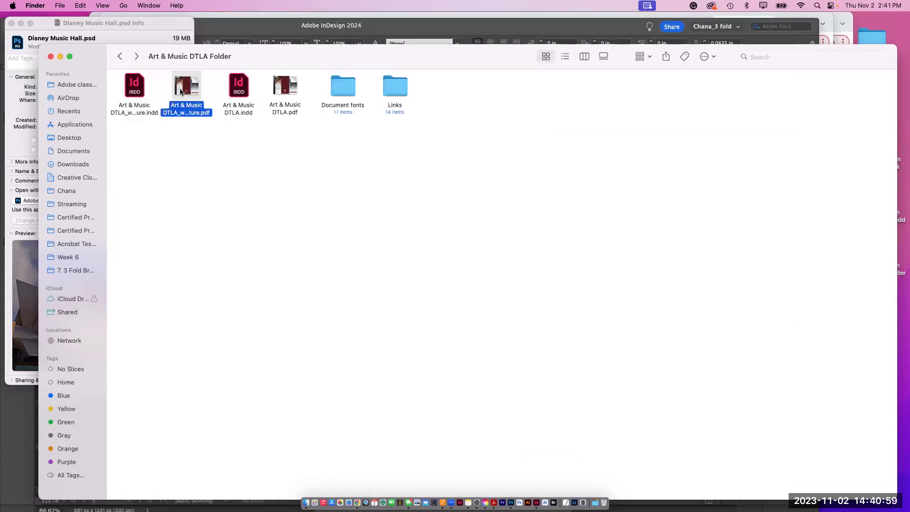
{"action": "double_click", "coordinate": [185, 95]}
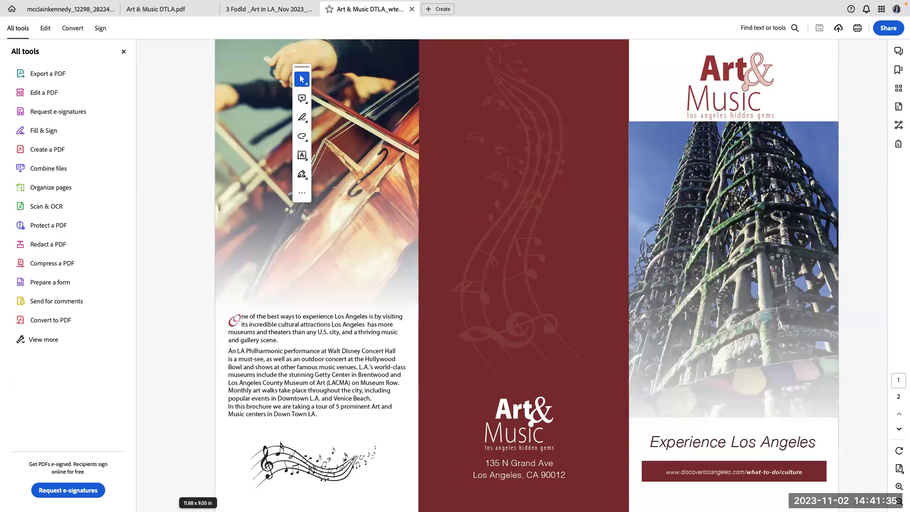
{"action": "key", "text": "ctrl+l"}
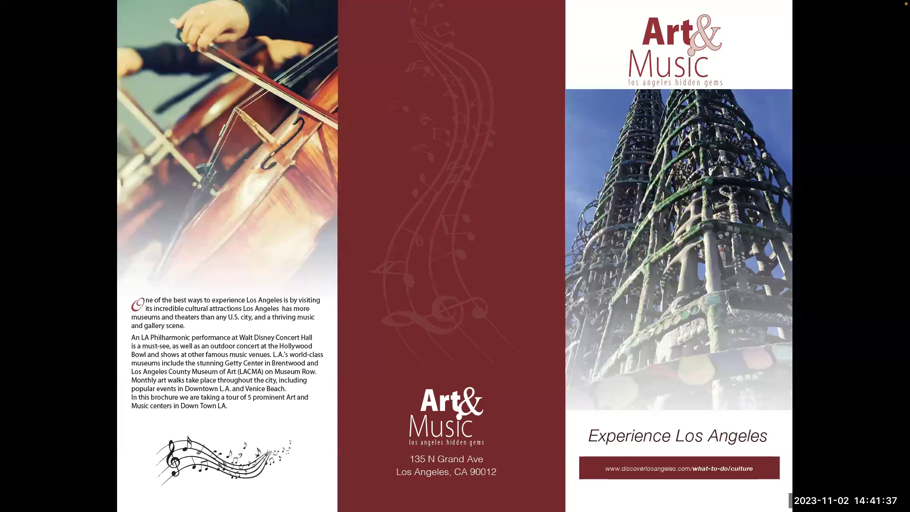